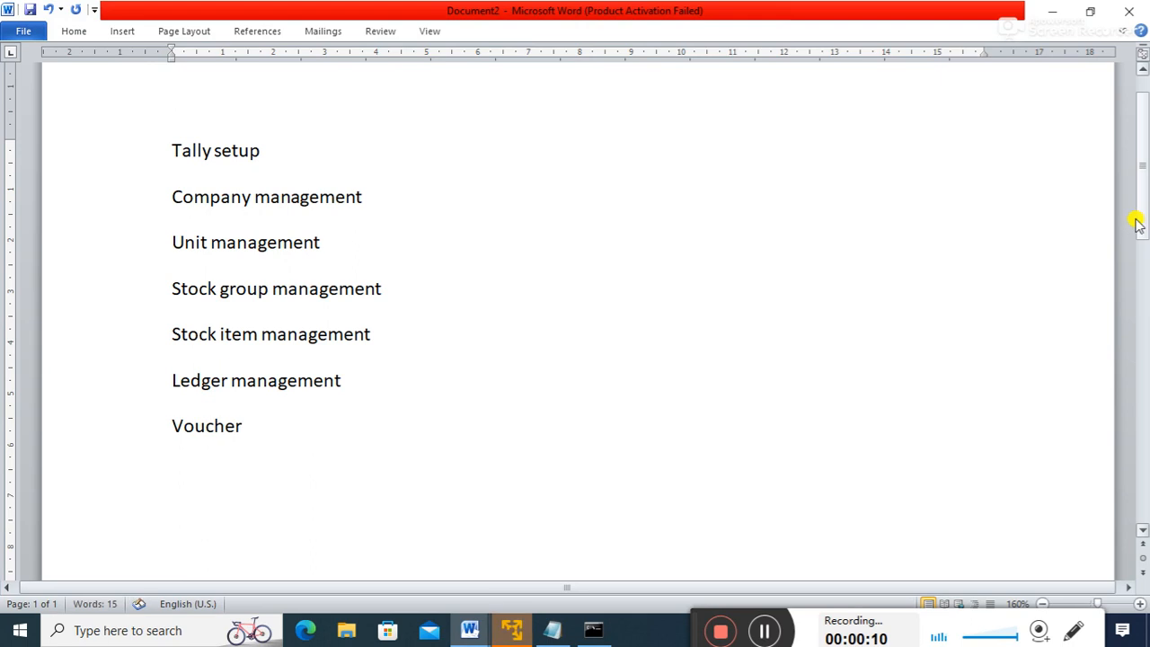
- Complete 'Voucher entry' and add 'Company configuration' as the next line in the topic list
text(entry)
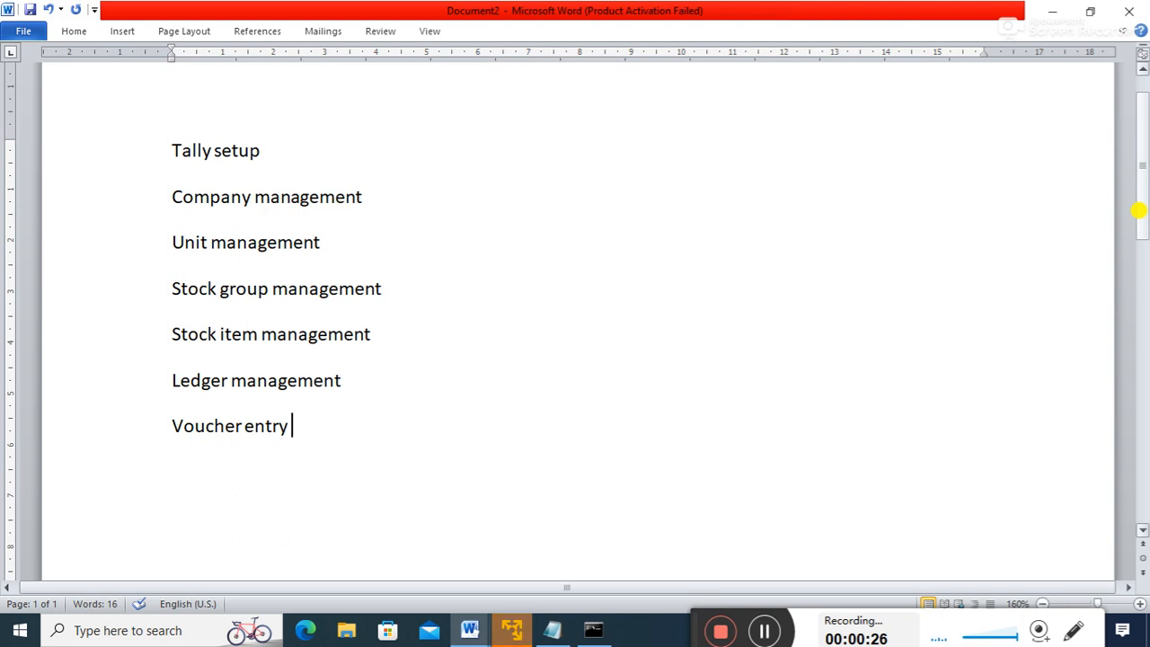
key(Return)
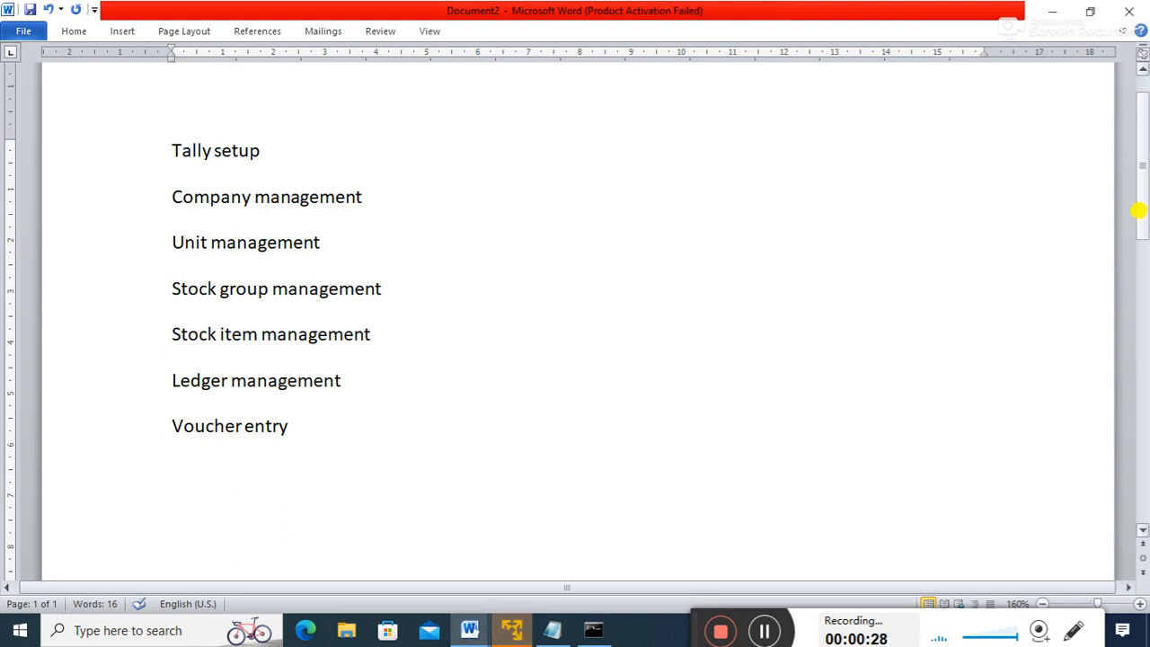
text(compna)
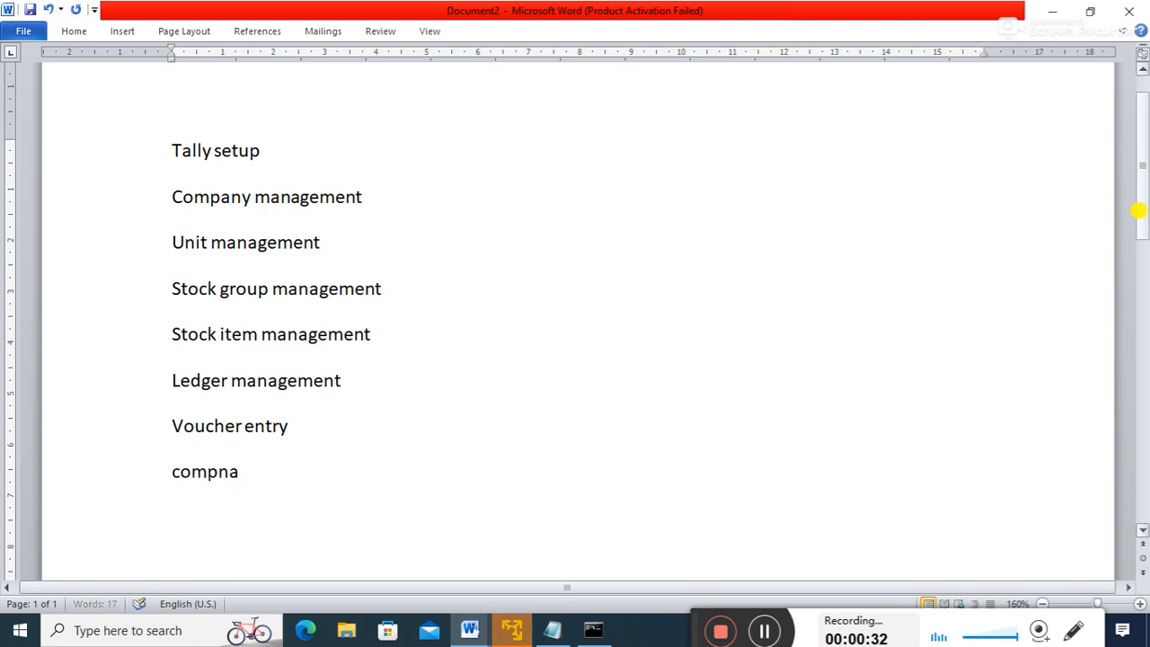
key(BackSpace)
key(BackSpace)
text(any configuration)
key(Return)
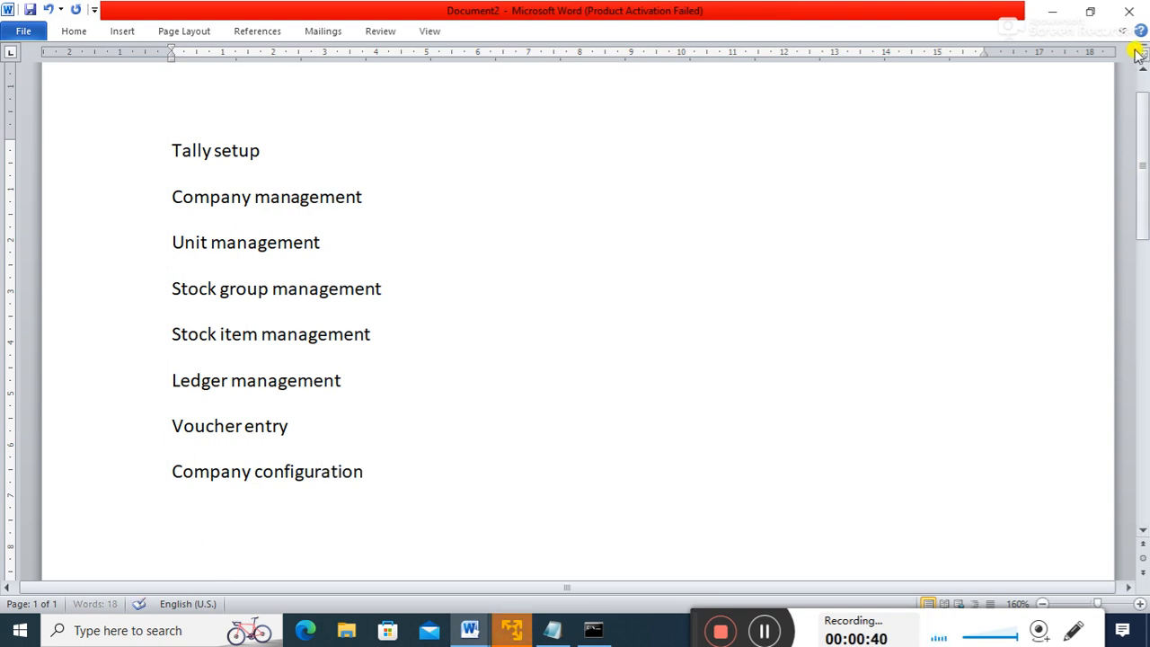
mouse_move(1142, 107)
mouse_down()
mouse_move(1142, 92)
mouse_move(1143, 115)
mouse_up()
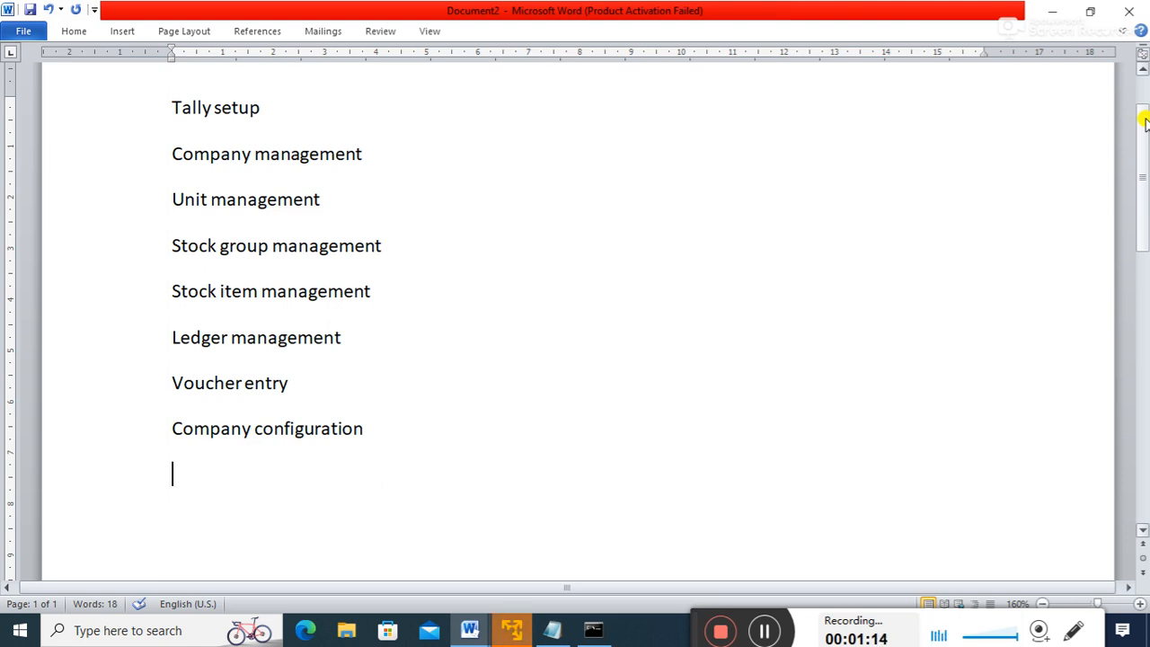
- Append ' [F11]' after 'Company configuration'
click(396, 433)
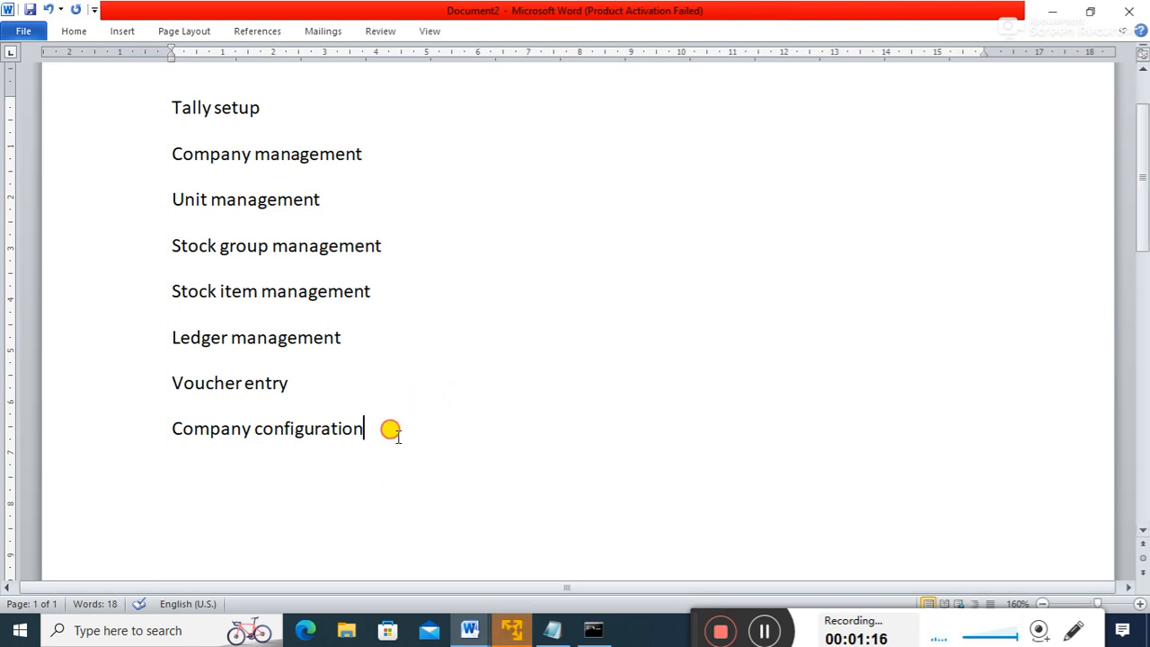
text([)
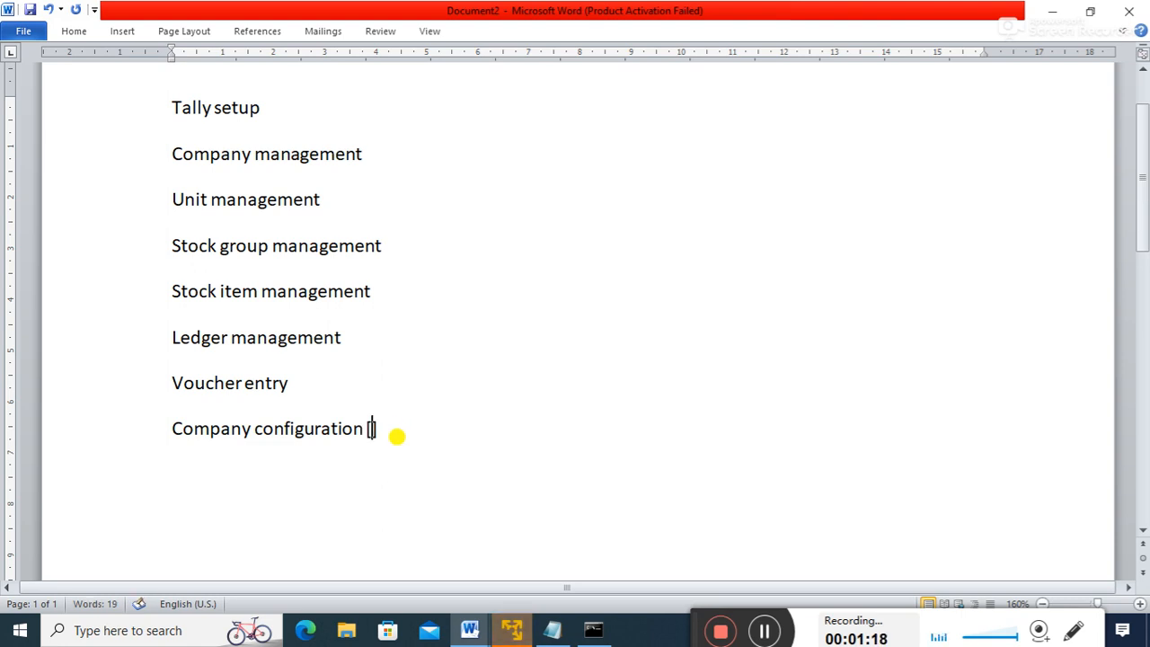
text(f11)
key(Left)
key(BackSpace)
text(F)
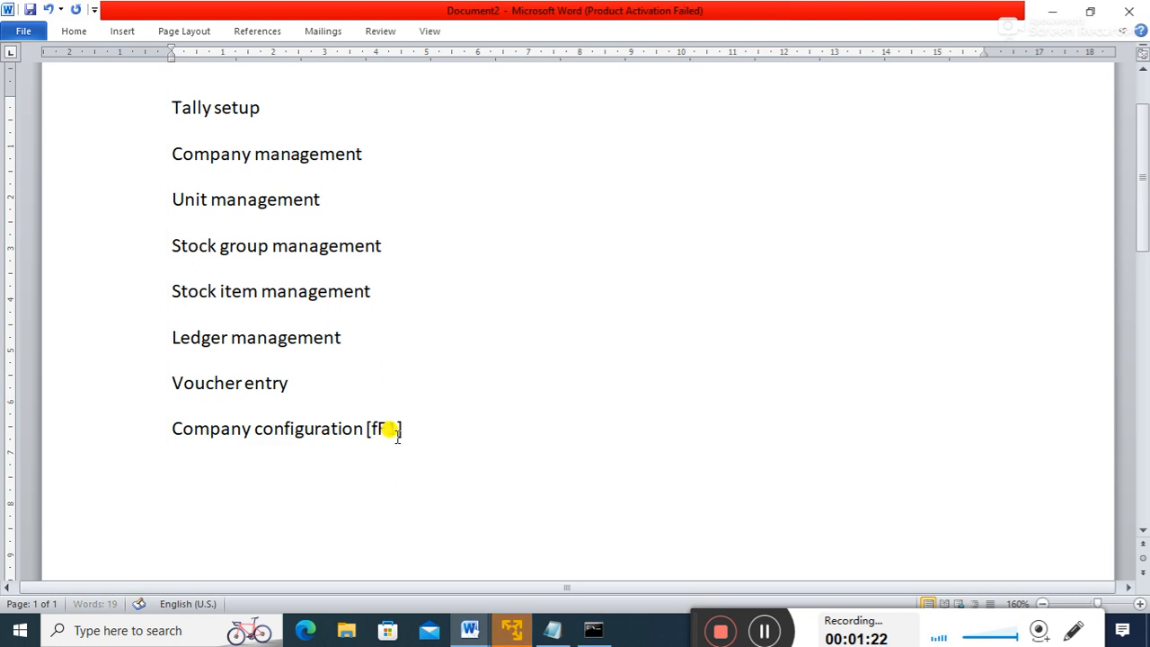
key(Left)
key(BackSpace)
key(Right)
text(1)
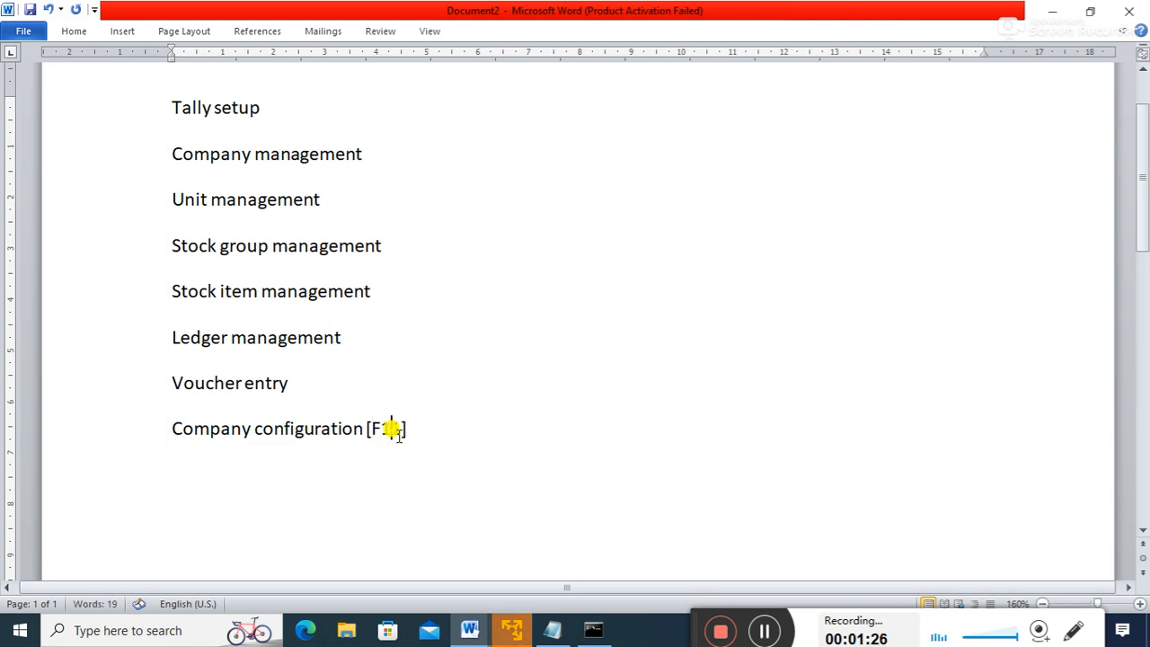
click(441, 440)
drag(1141, 191, 1142, 205)
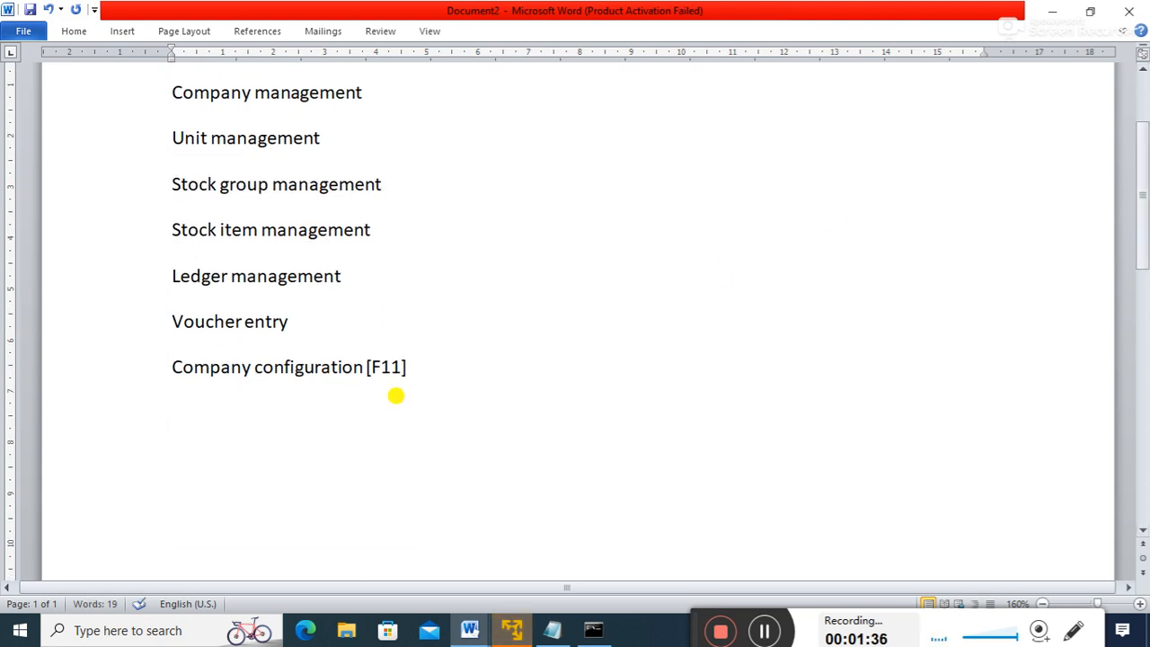
- Add indented sub-points '--- account', '--- inventory' and '--- tax' beneath it
key(Return)
key(Tab)
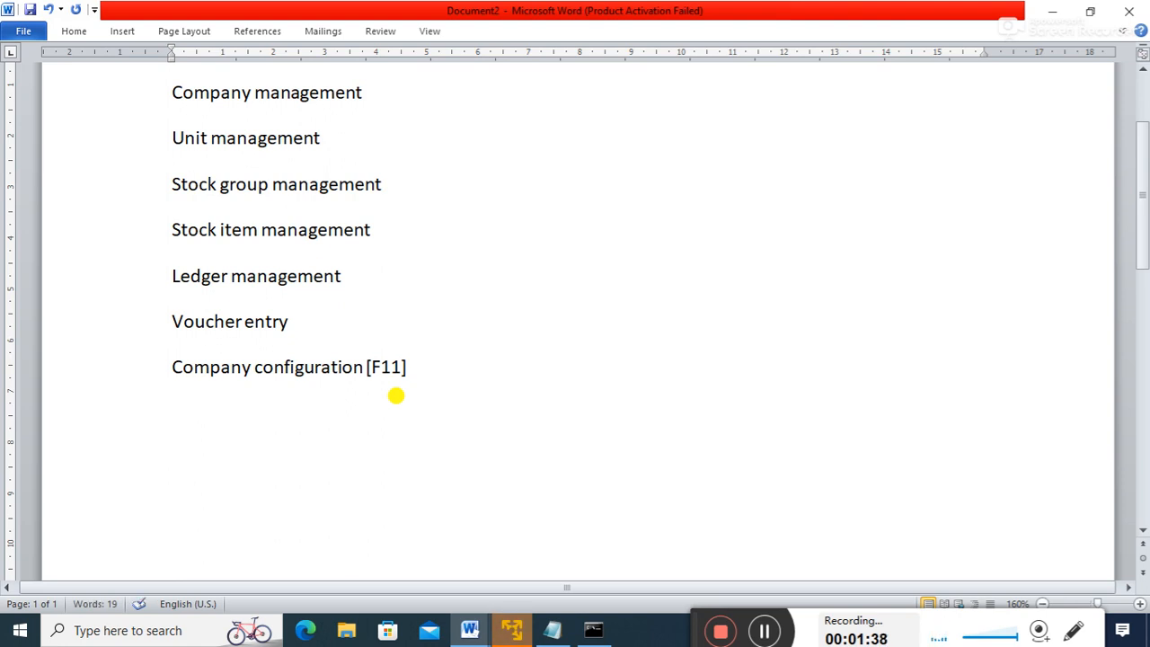
text(1.)
key(BackSpace)
key(BackSpace)
text(--- )
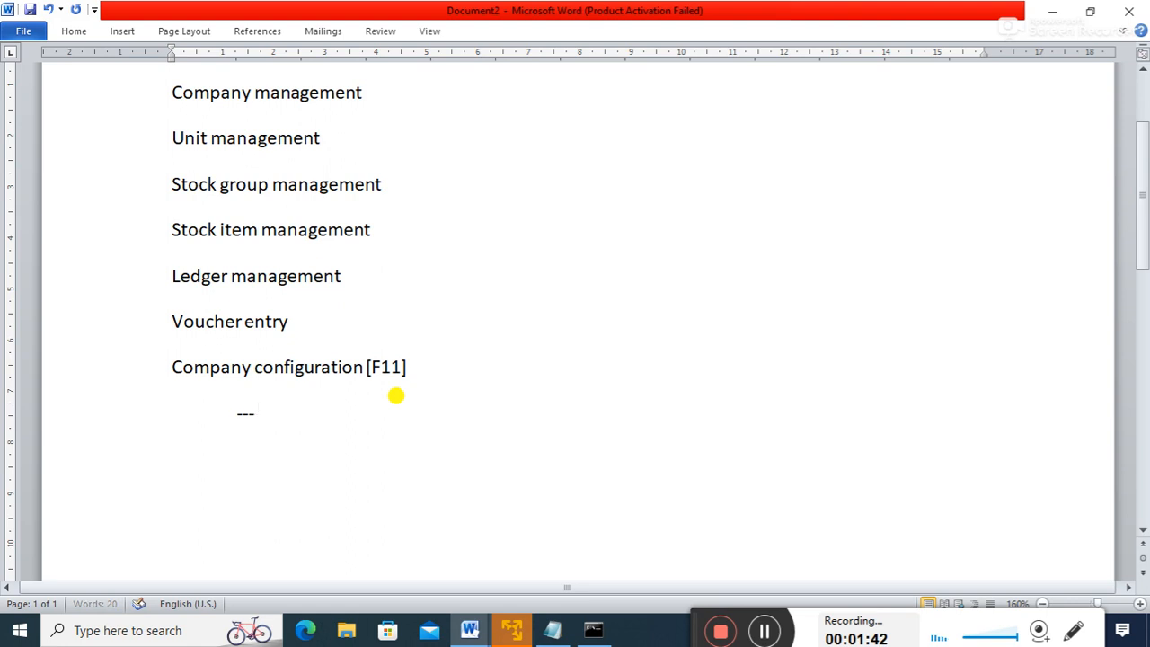
text(account)
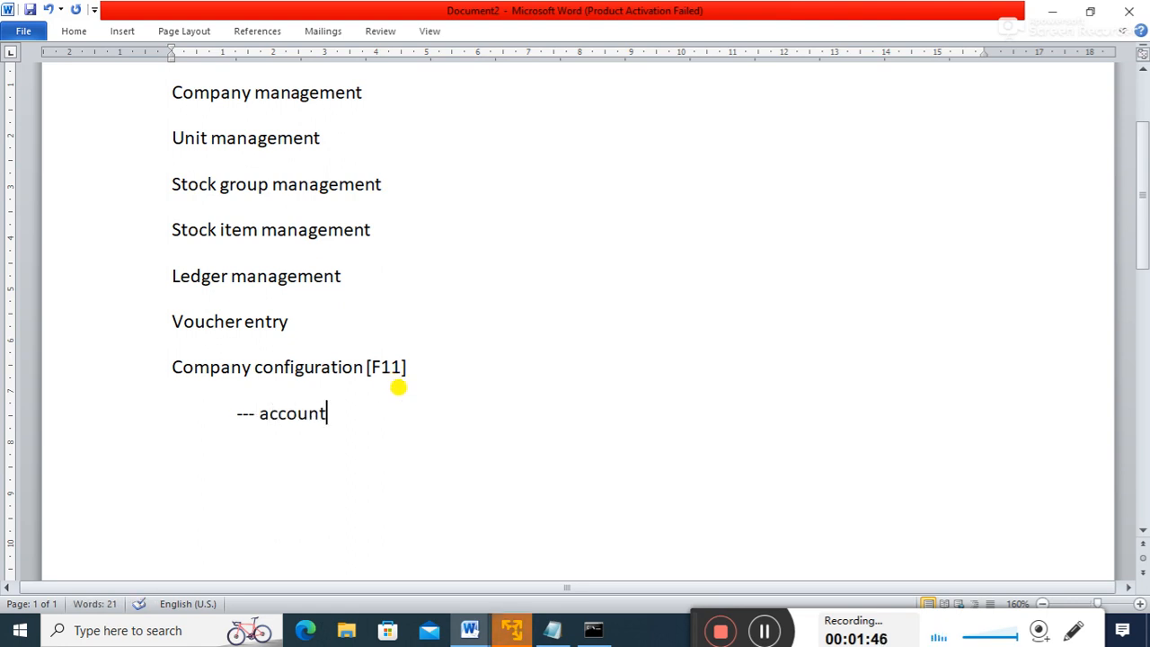
key(Return)
key(Tab)
text(---)
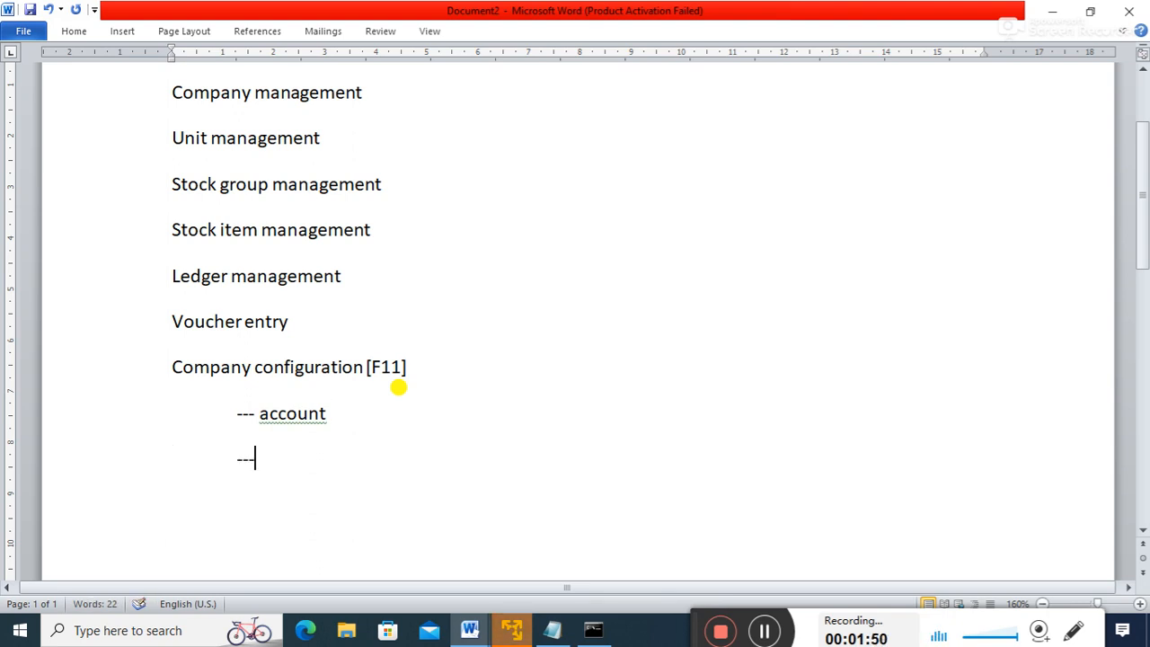
text( invv)
key(BackSpace)
text(e)
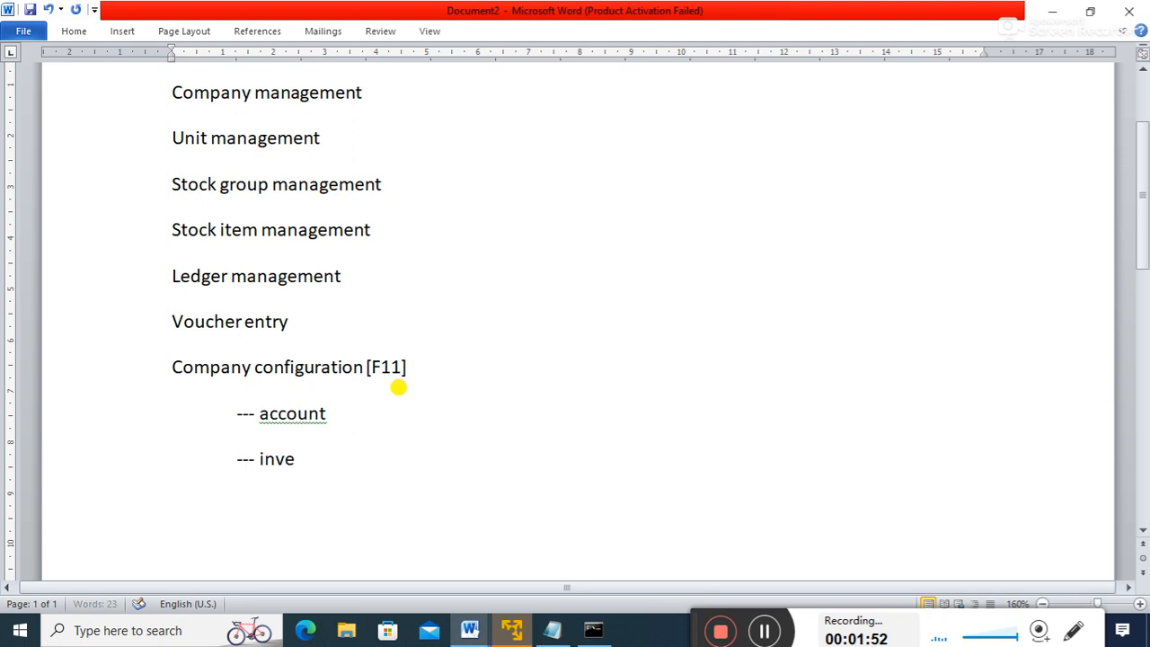
text(ntory)
key(Return)
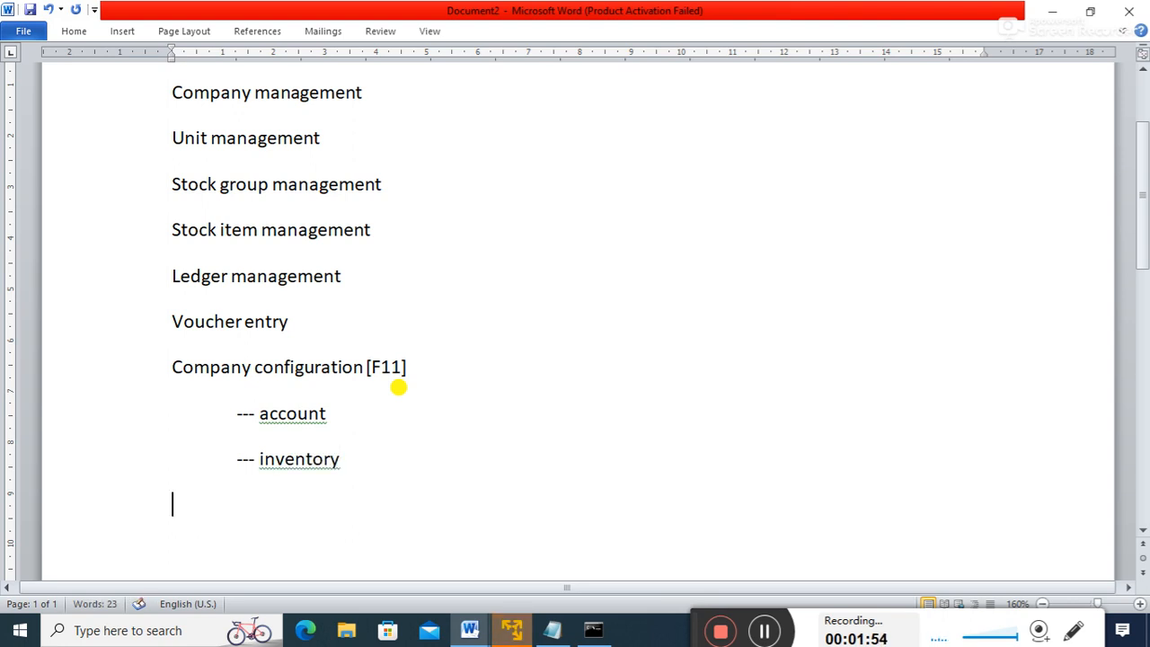
text(--)
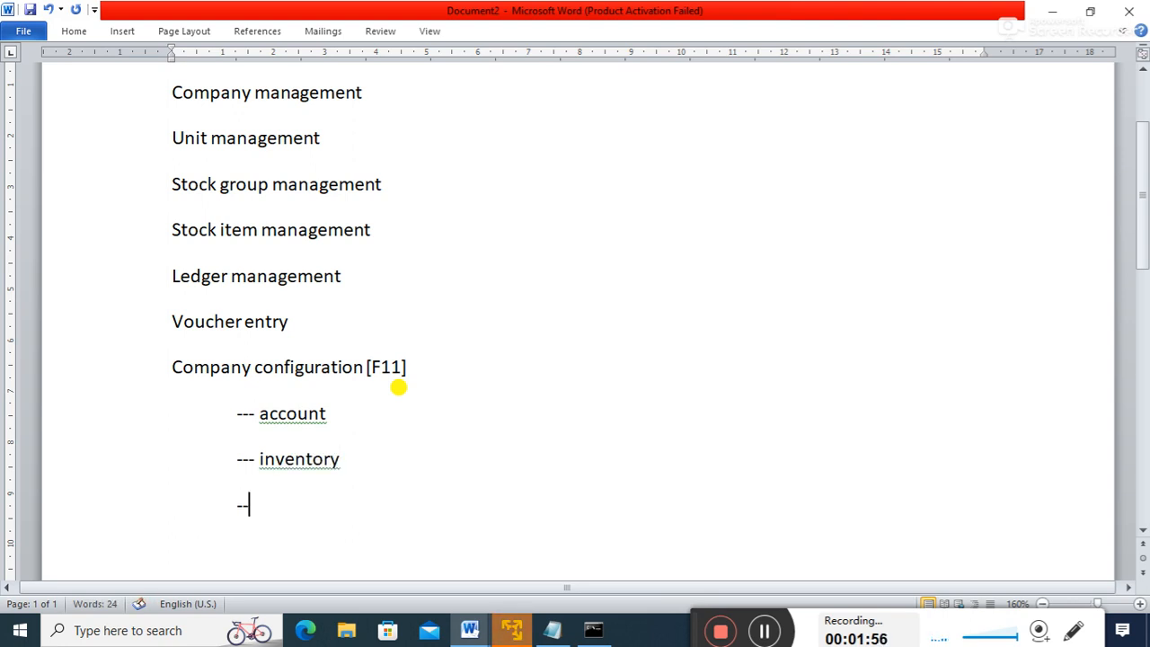
text(- tax)
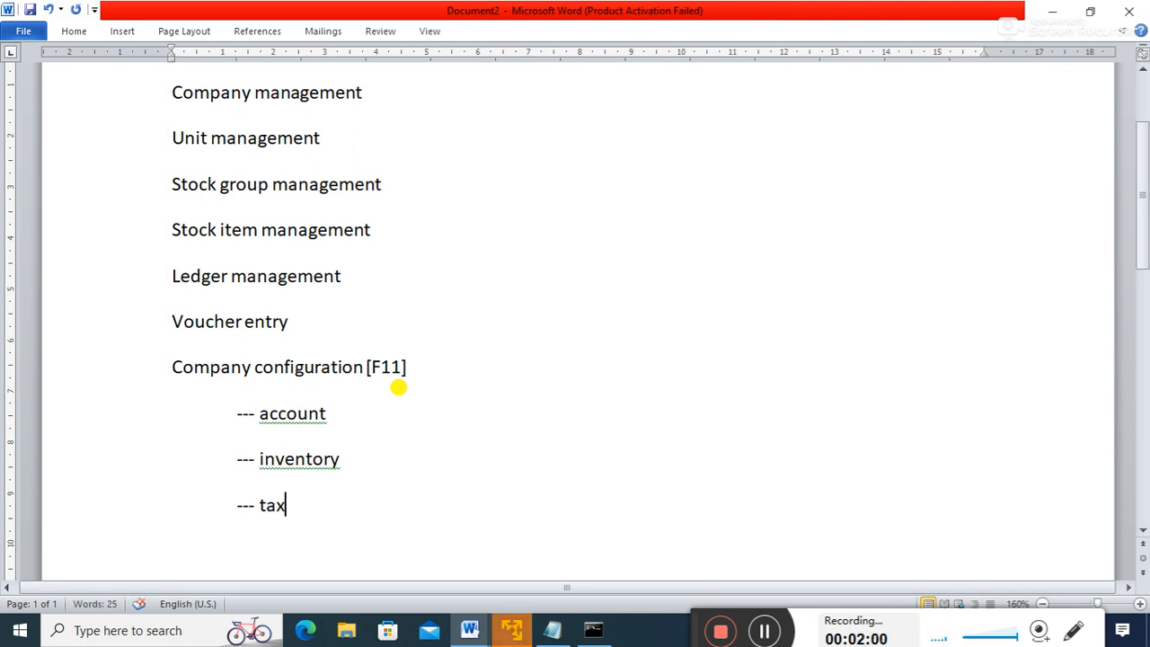
drag(254, 409, 335, 399)
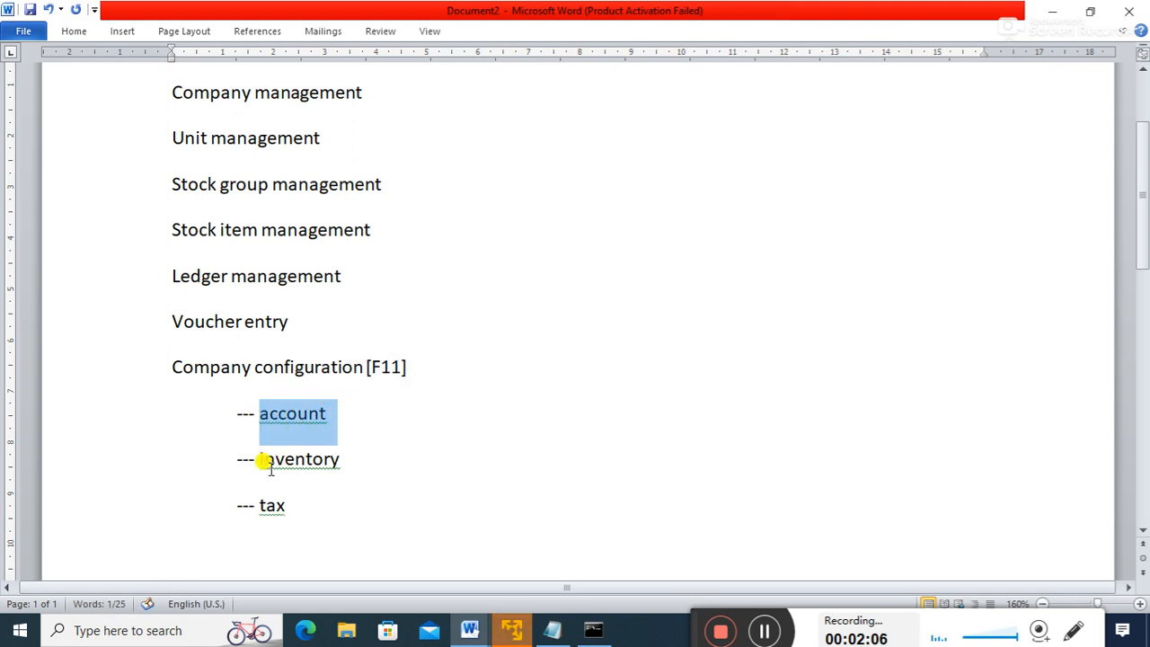
drag(258, 458, 351, 464)
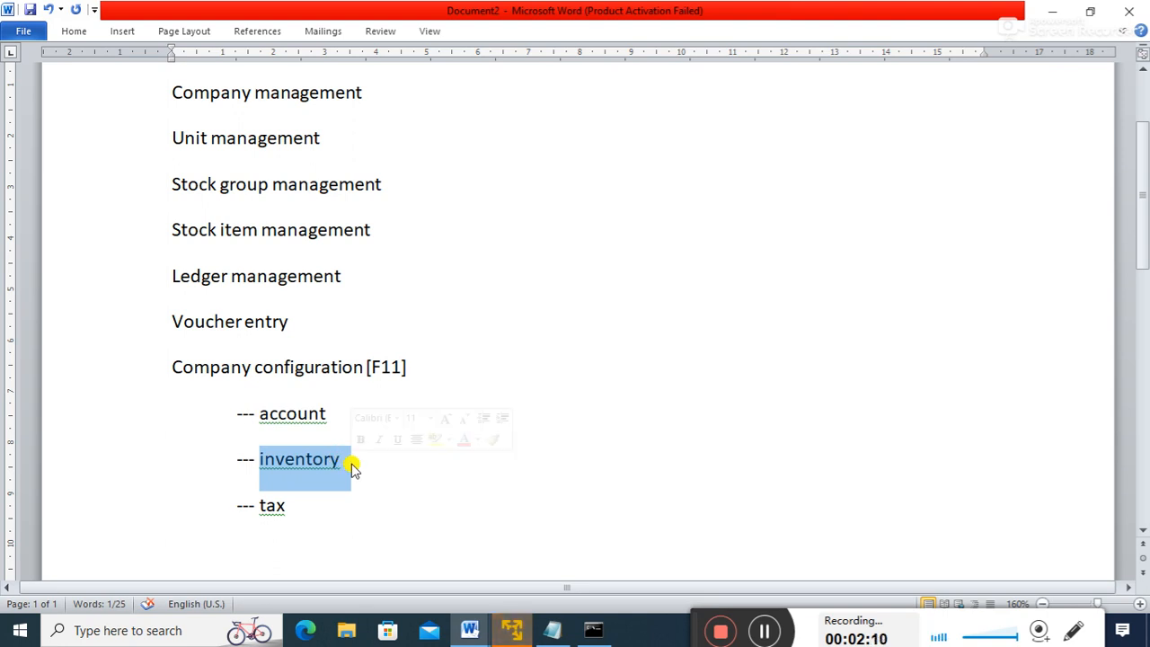
click(286, 505)
drag(342, 458, 272, 456)
drag(289, 506, 255, 494)
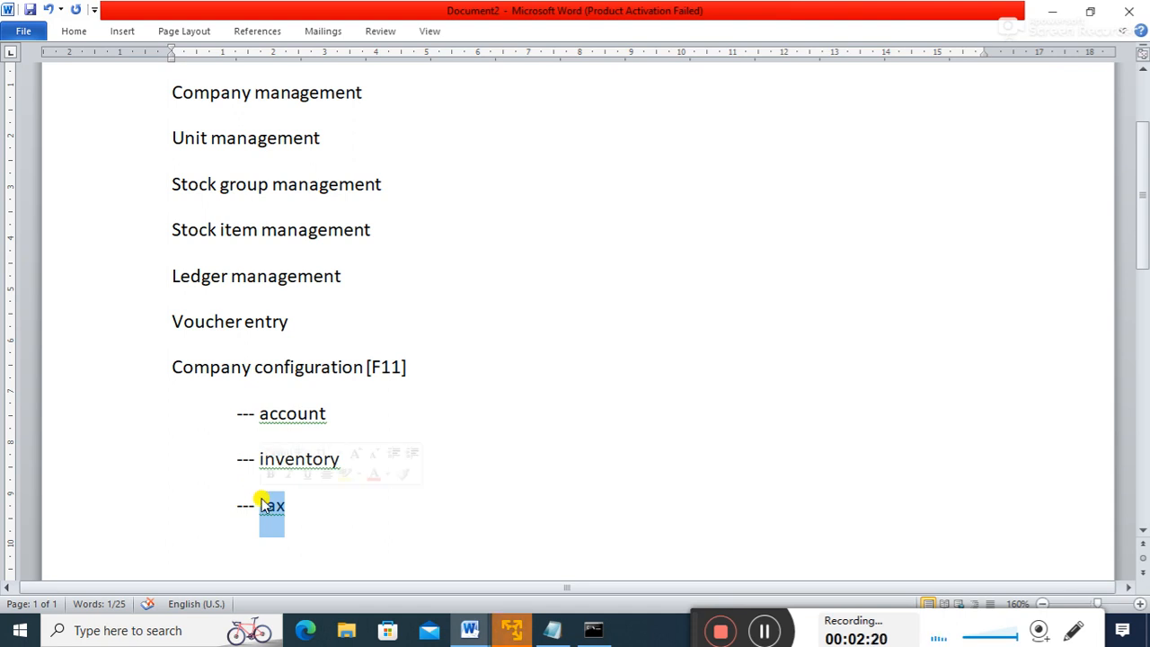
drag(296, 504, 224, 428)
drag(289, 505, 251, 428)
click(293, 503)
click(421, 440)
drag(410, 364, 326, 360)
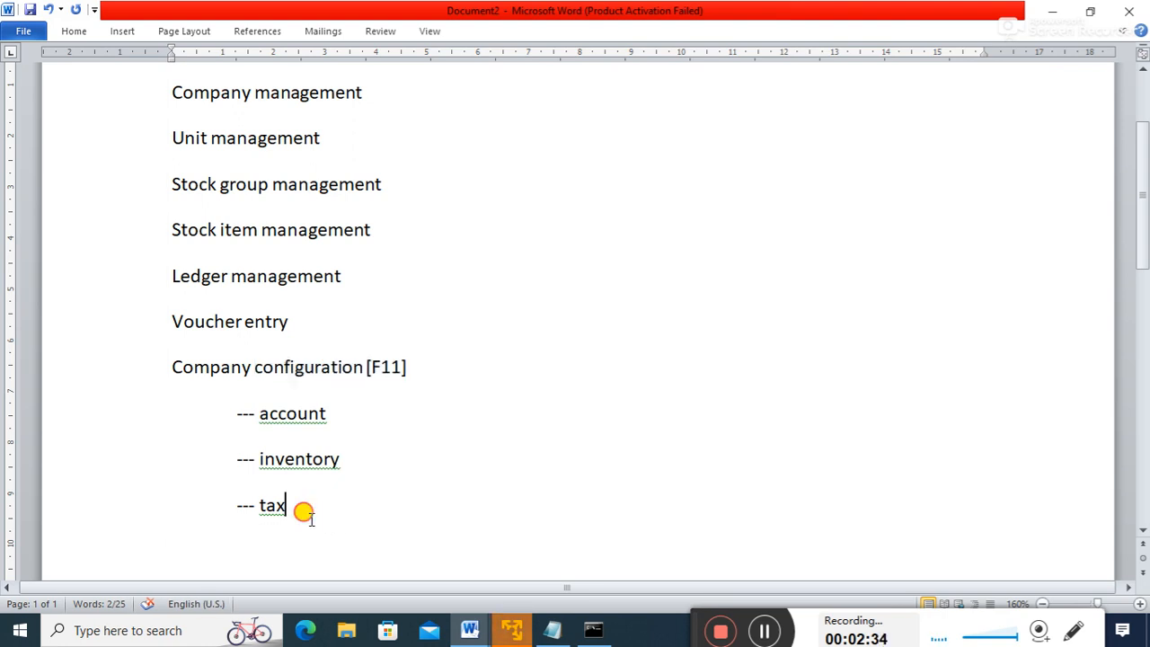
drag(303, 511, 243, 416)
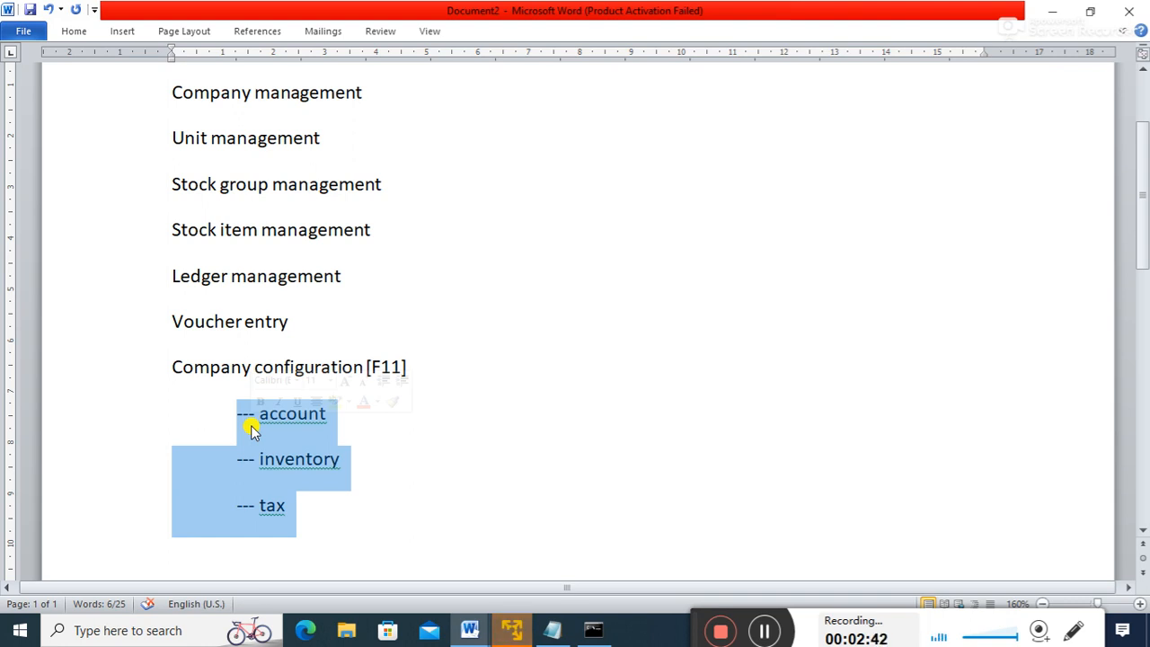
click(380, 472)
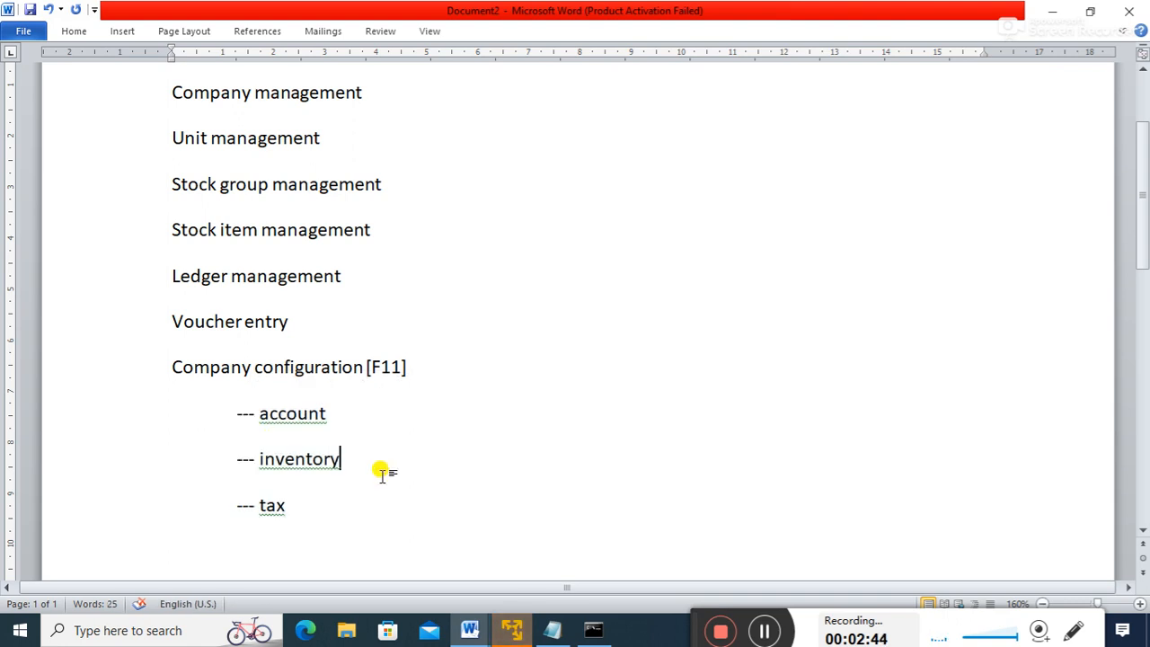
drag(1146, 239, 1146, 257)
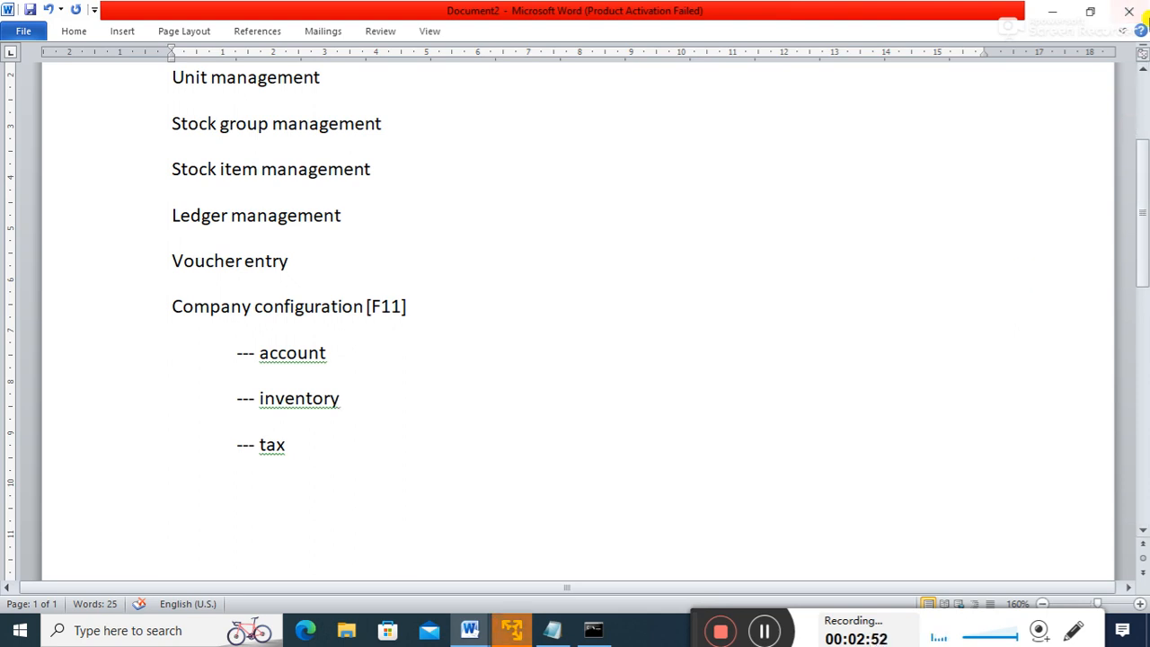
- Minimize Word and launch Tally.ERP 9 from its desktop shortcut
click(1052, 11)
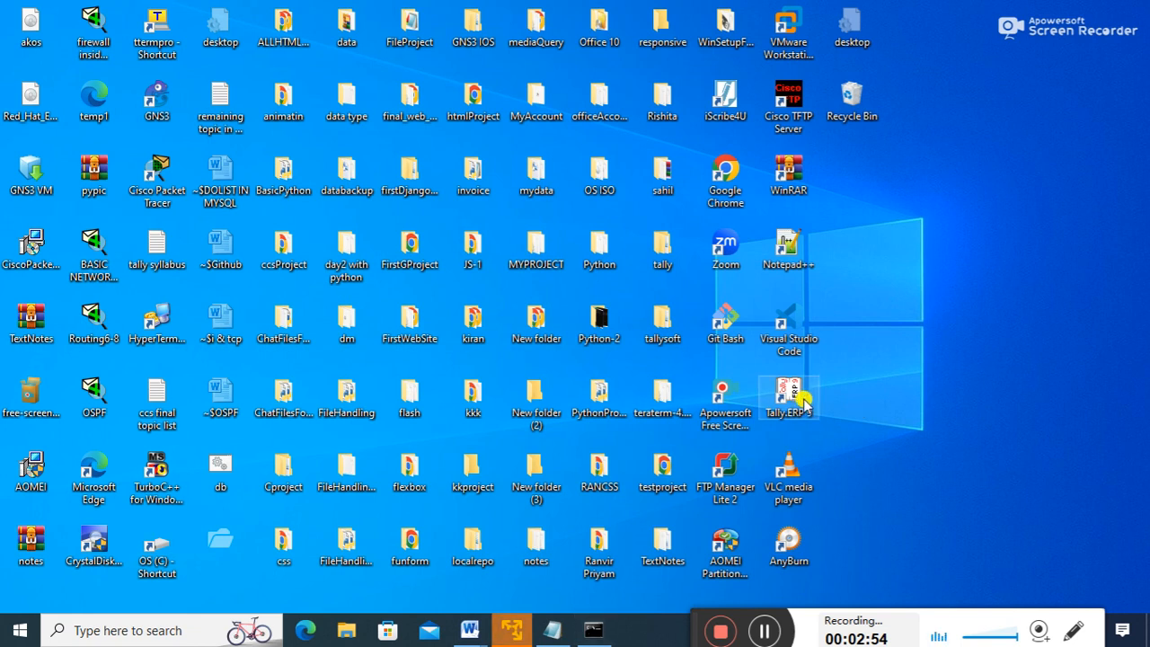
double_click(791, 388)
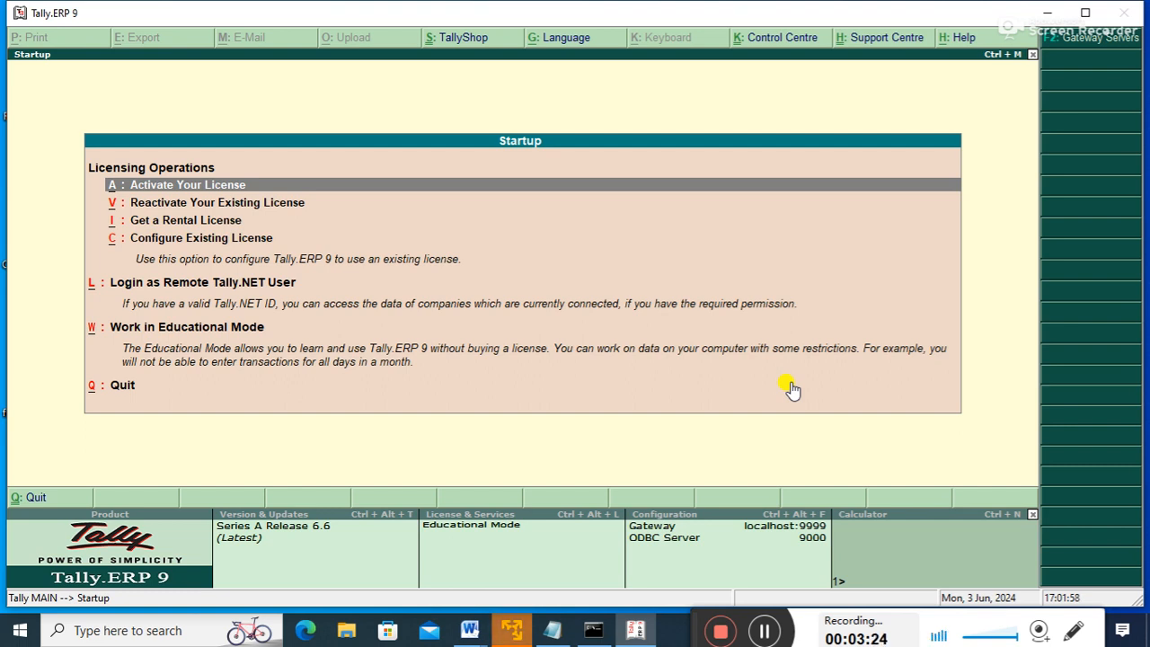
- Choose Patna Super Market from Tally's Select Company list to bring up its login
key(w)
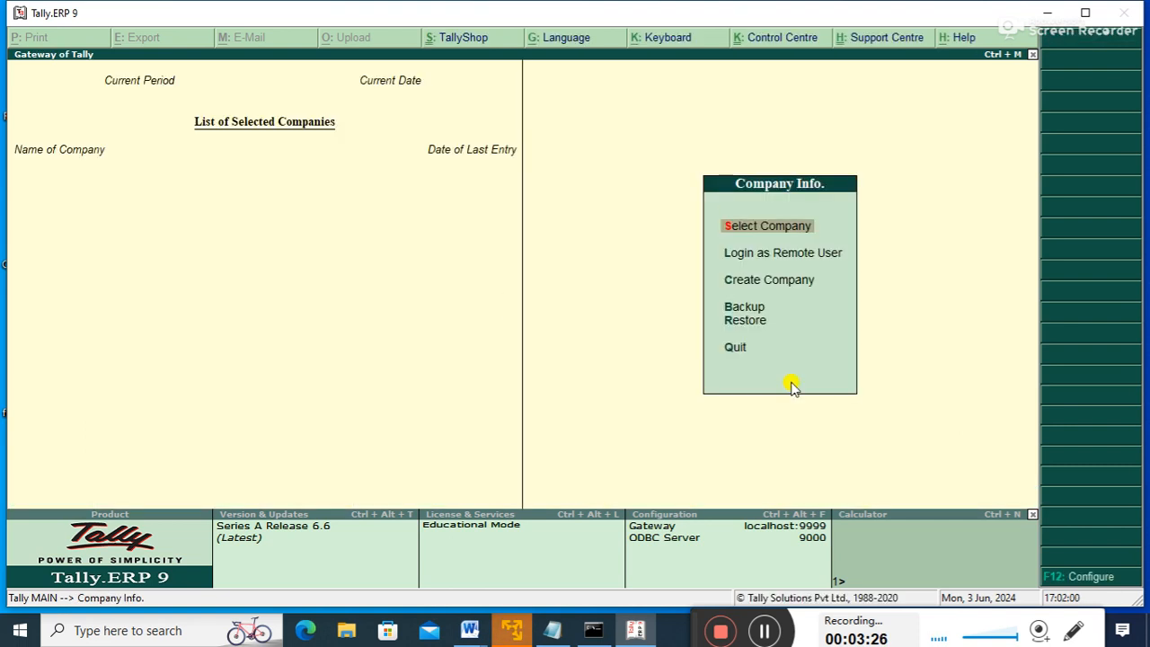
key(Down)
key(Down)
key(Down)
key(Down)
key(Down)
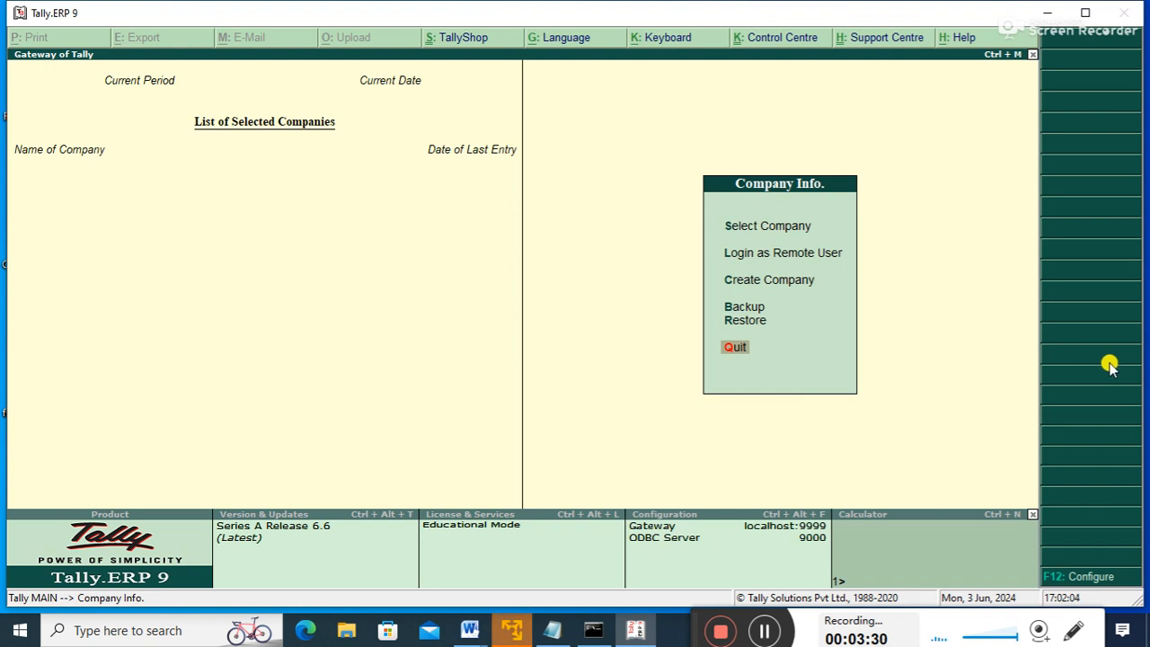
key(Up)
key(Up)
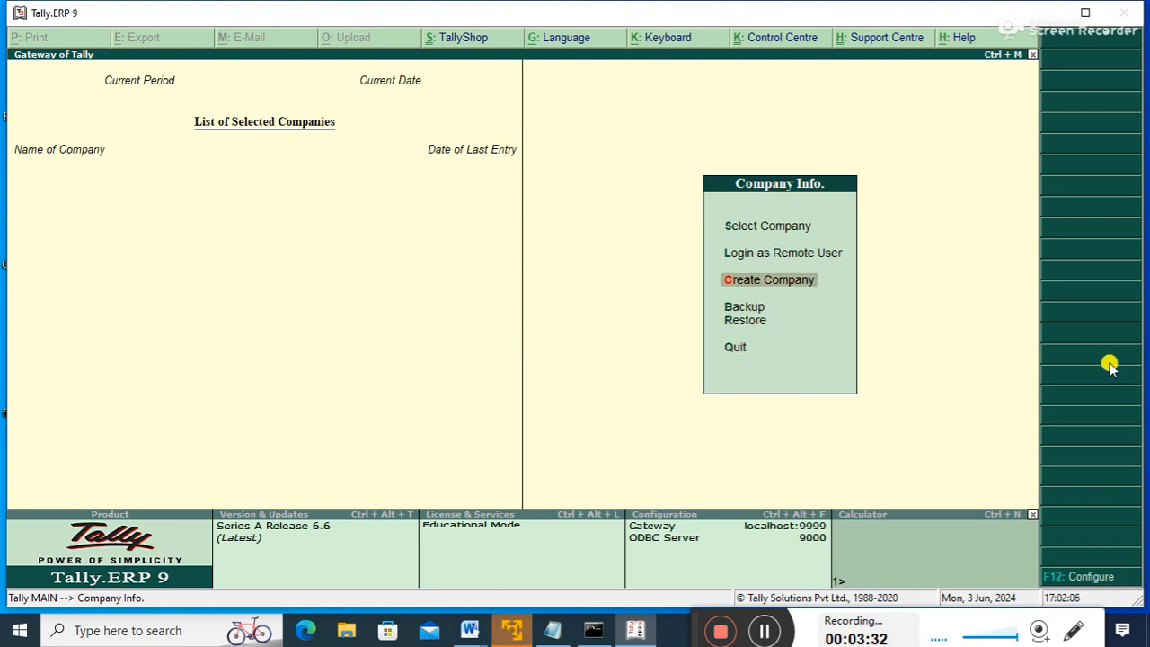
key(Up)
key(Up)
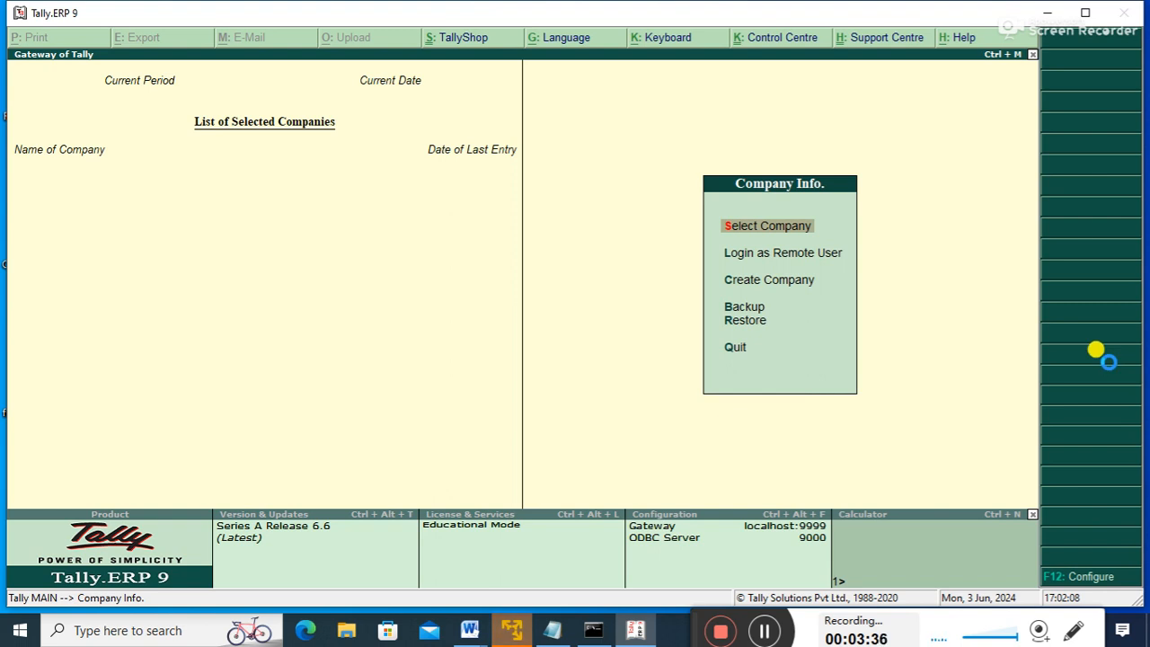
key(Return)
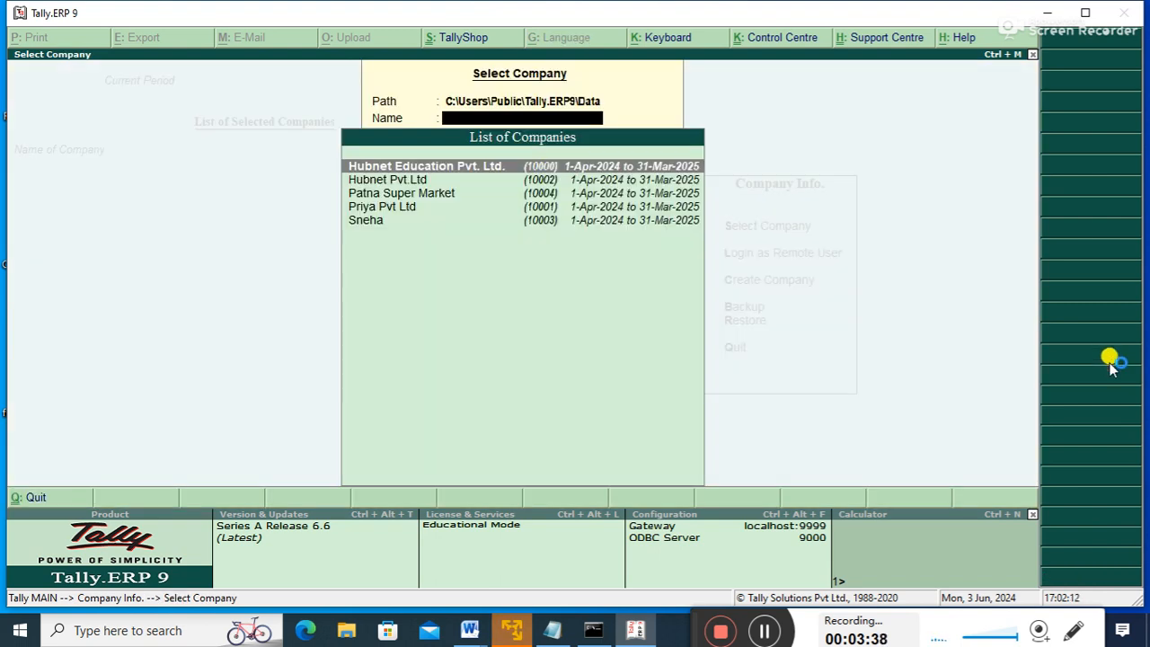
key(Down)
key(Down)
key(Down)
key(Up)
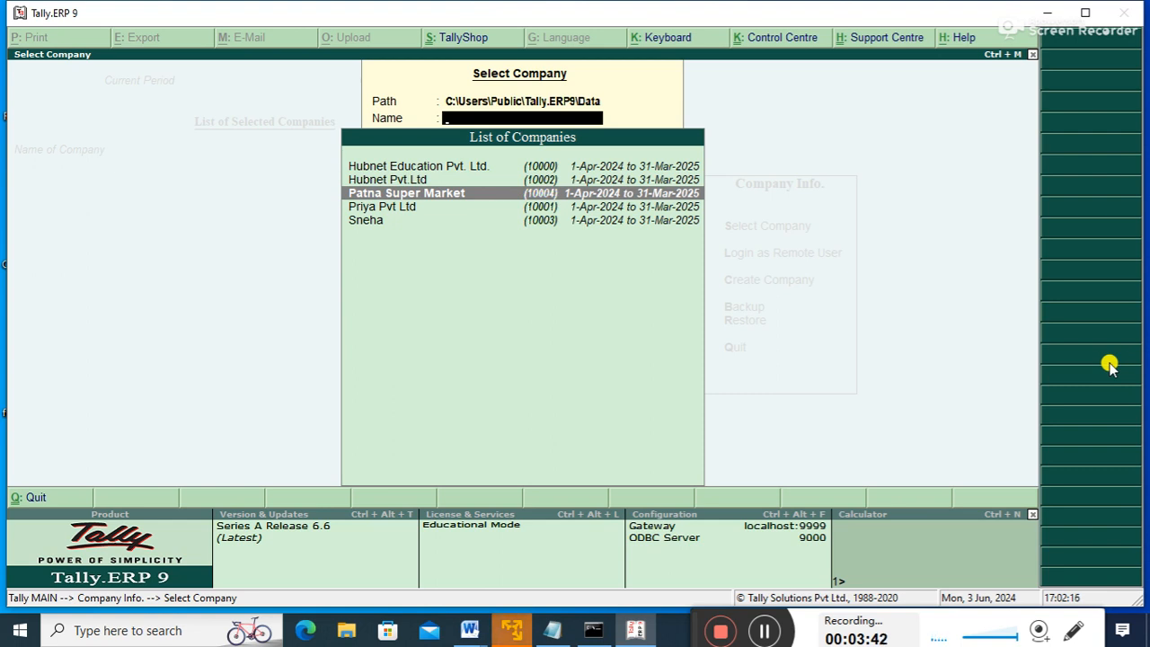
key(Up)
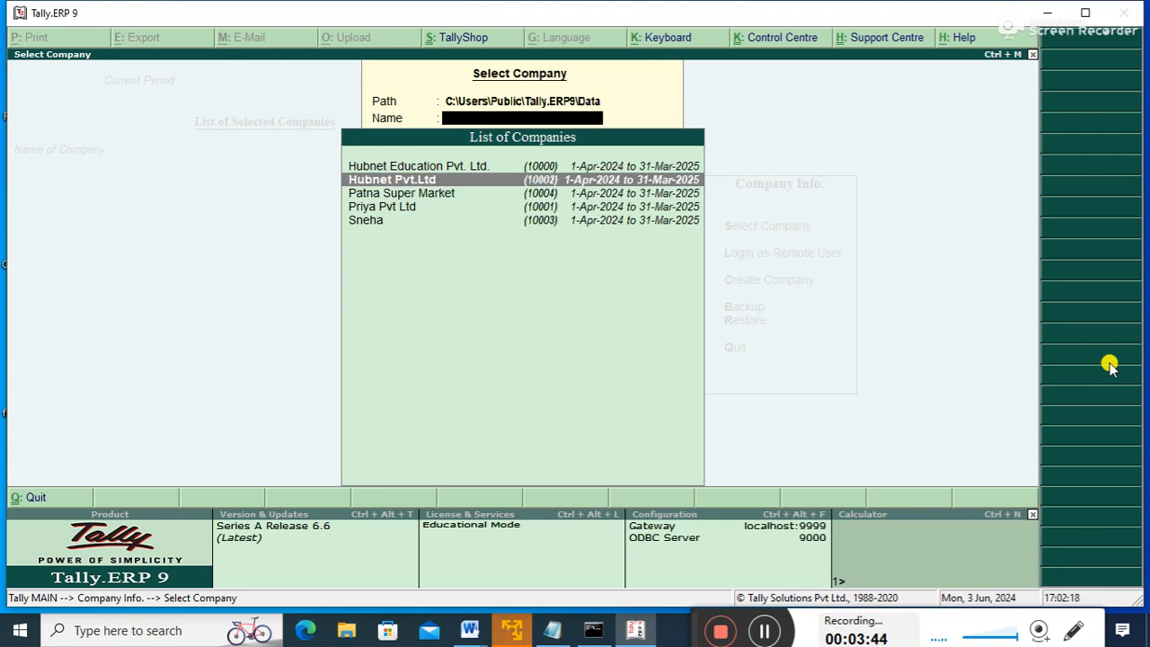
key(Down)
key(Down)
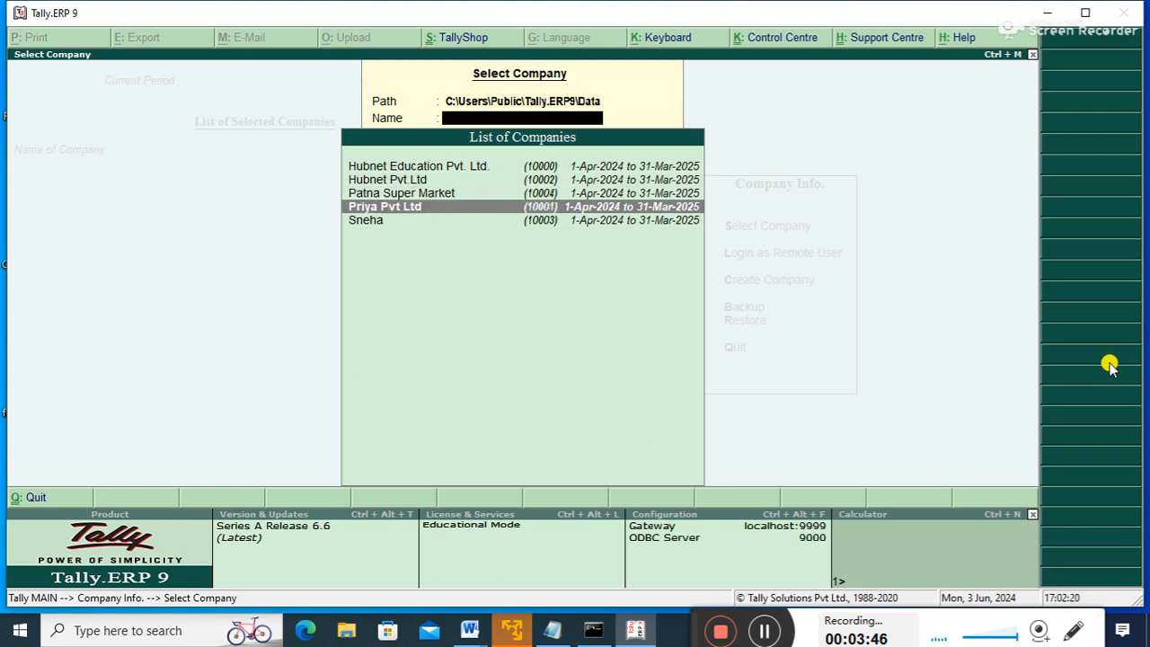
key(Up)
key(Return)
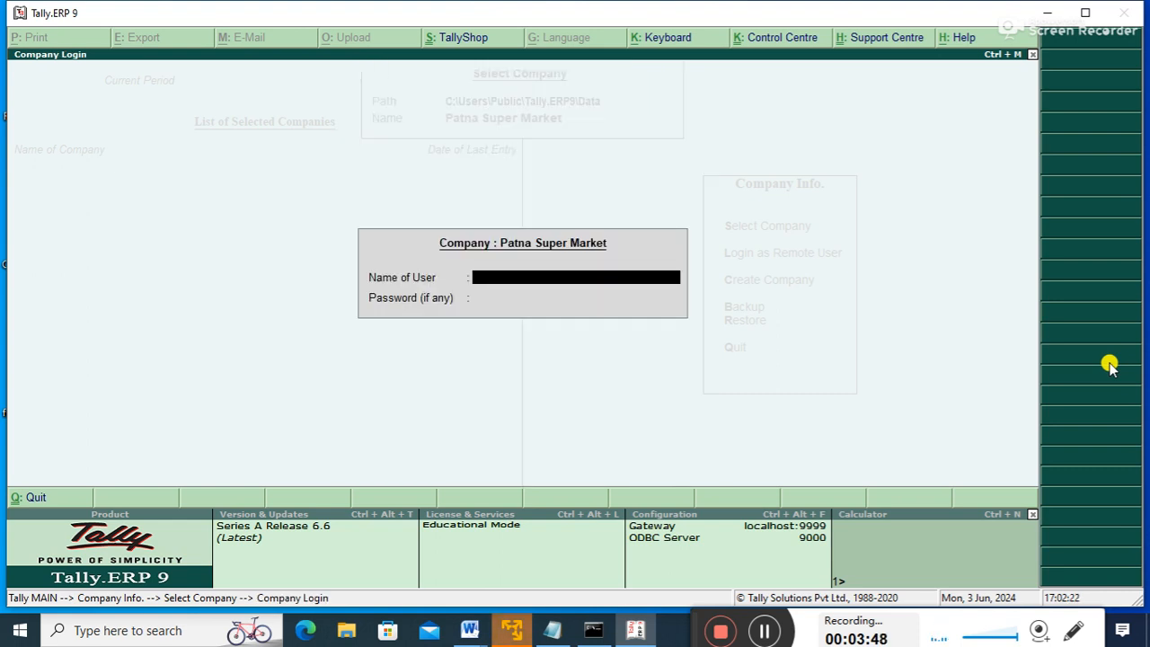
- Enter the user name and retry the password several times at Patna Super Market's login
text(admin)
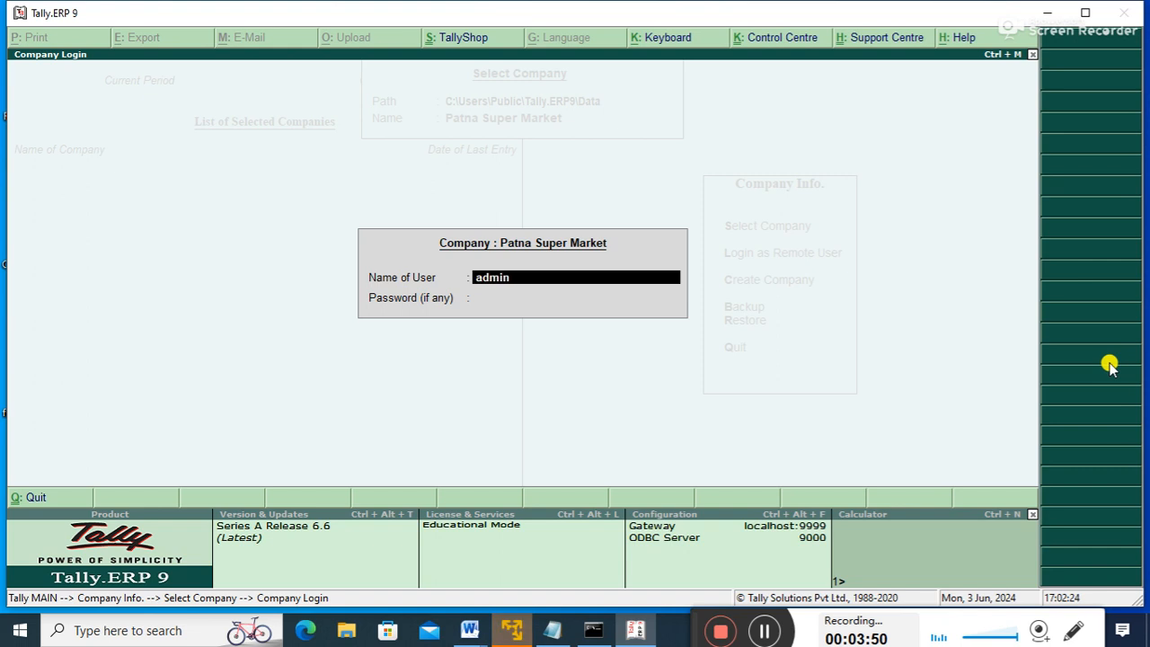
key(Return)
text(**)
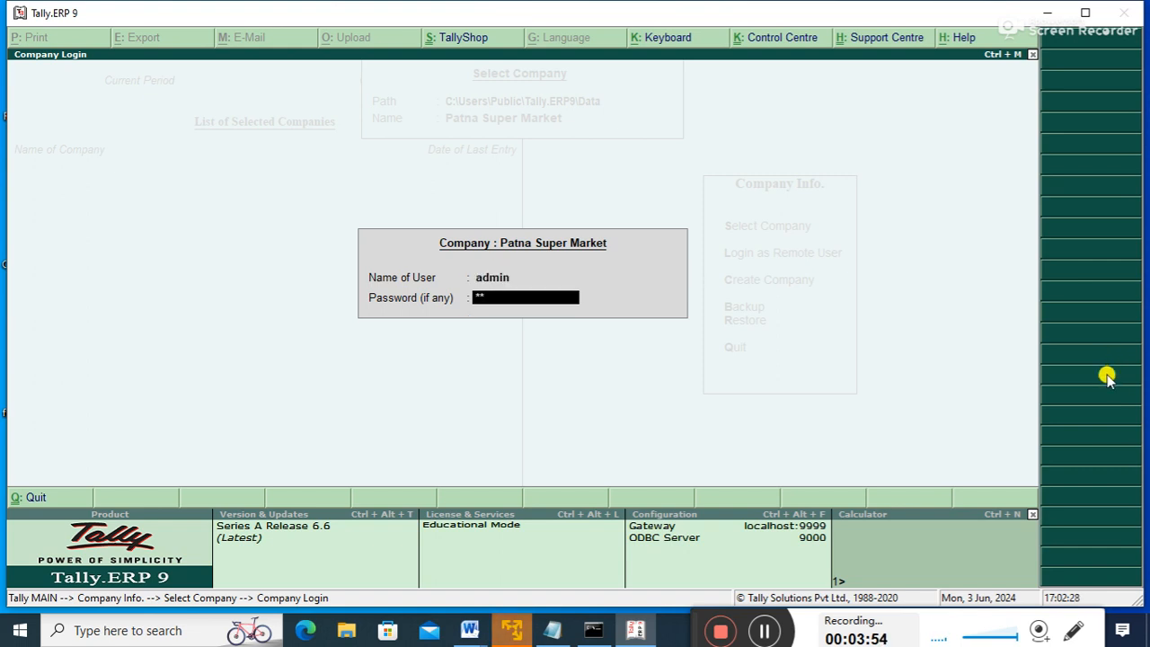
key(Return)
key(Return)
text(**)
key(Return)
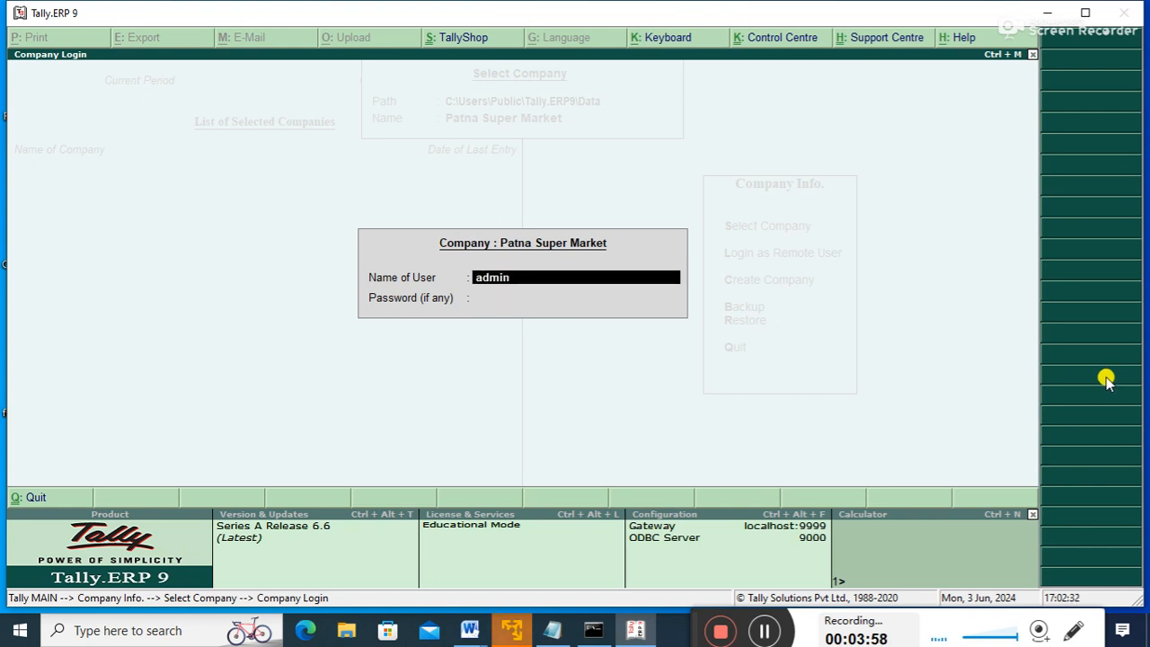
key(Return)
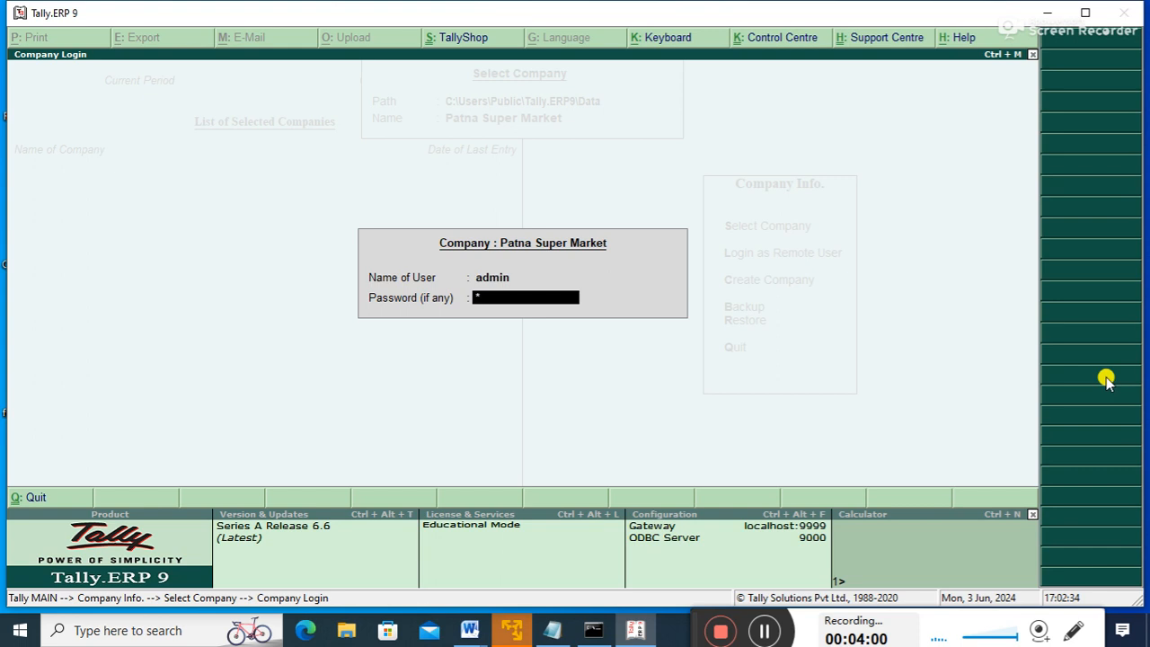
text(***)
key(Return)
key(Return)
key(Return)
key(Return)
text(**)
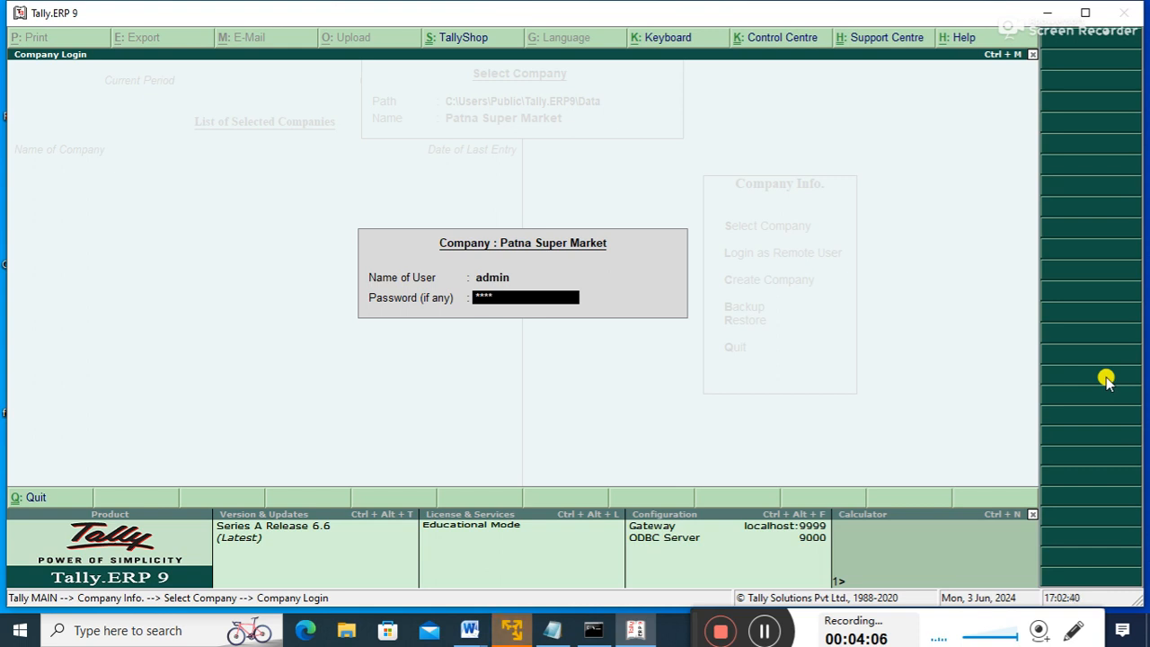
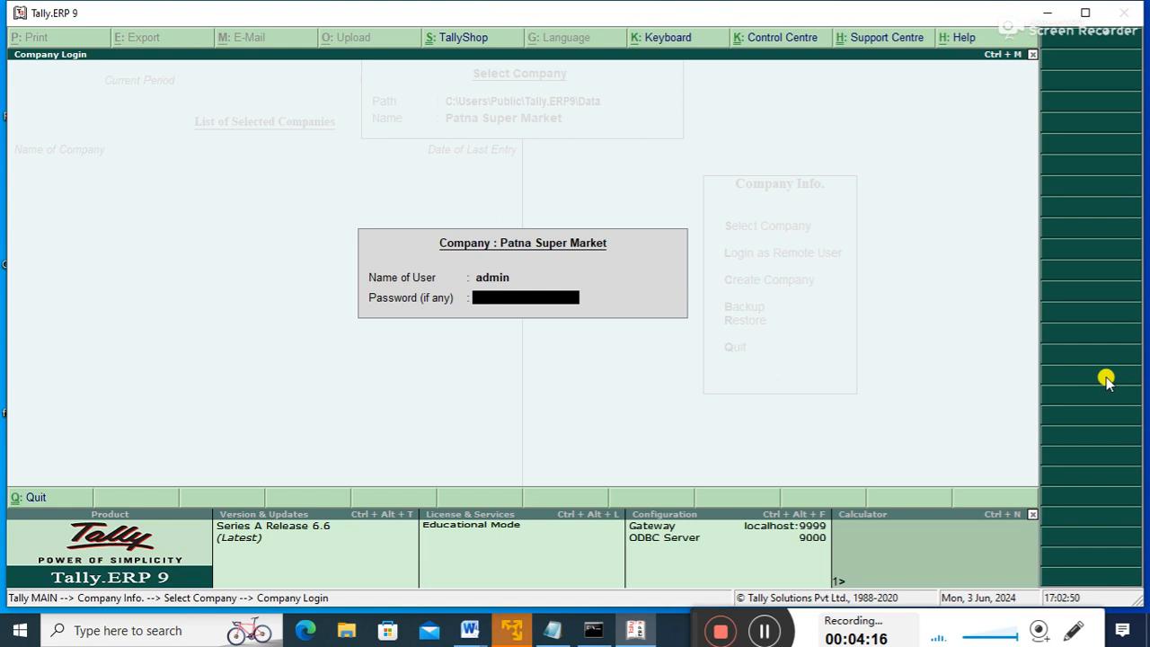
- Re-enter user name admin and a password at Patna Super Market's login, then cancel it
key(BackSpace)
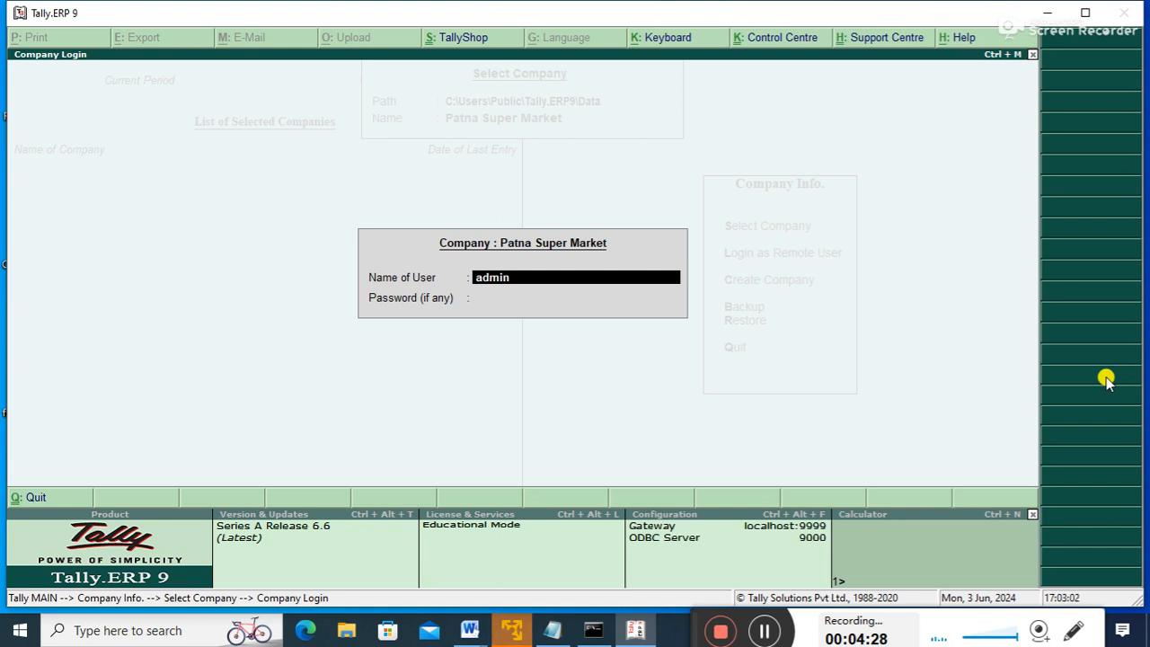
text(admin)
key(Return)
text(***)
key(Return)
key(Return)
text(***)
key(Return)
key(Return)
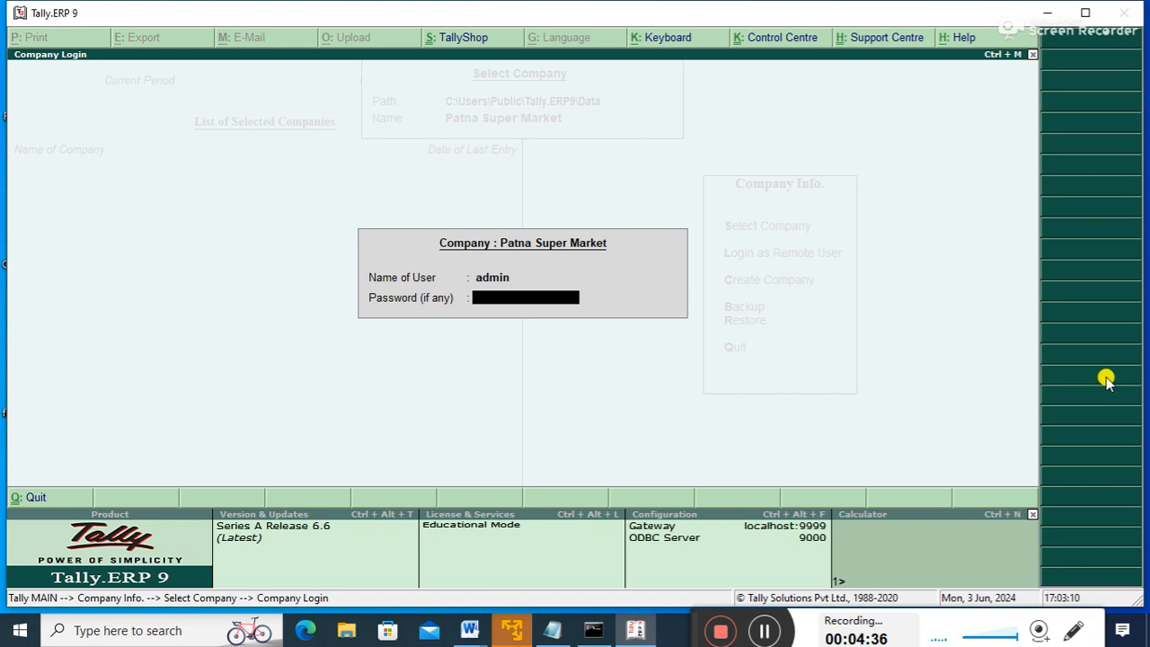
key(Escape)
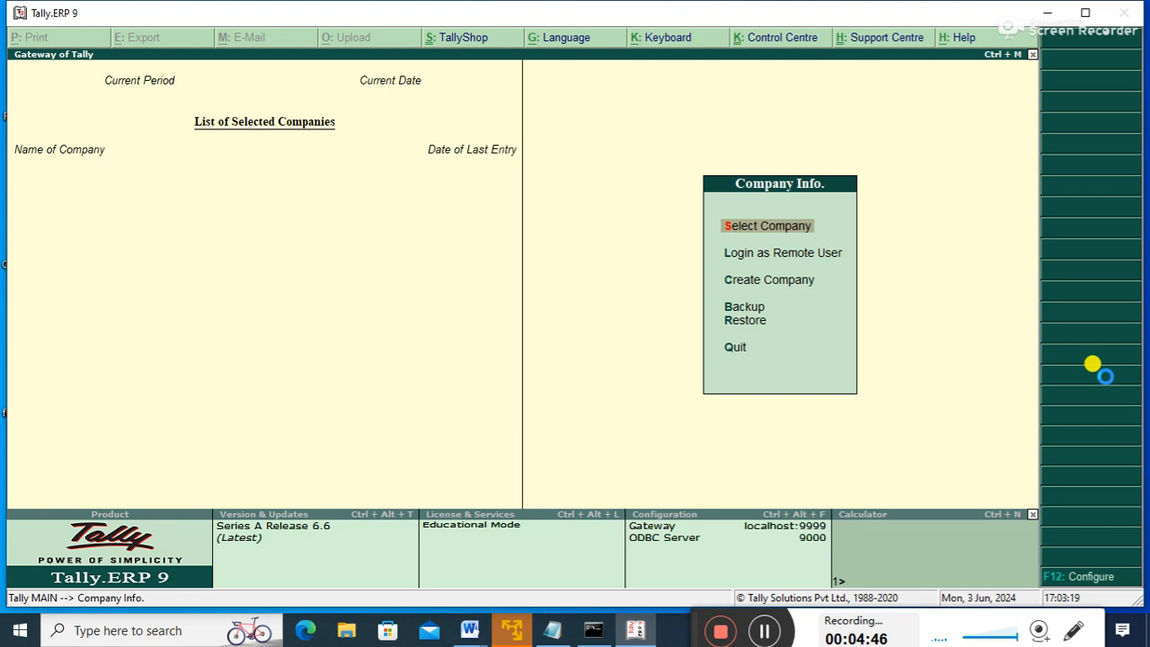
- Reselect Patna Super Market from the company list and retry the admin login
key(Return)
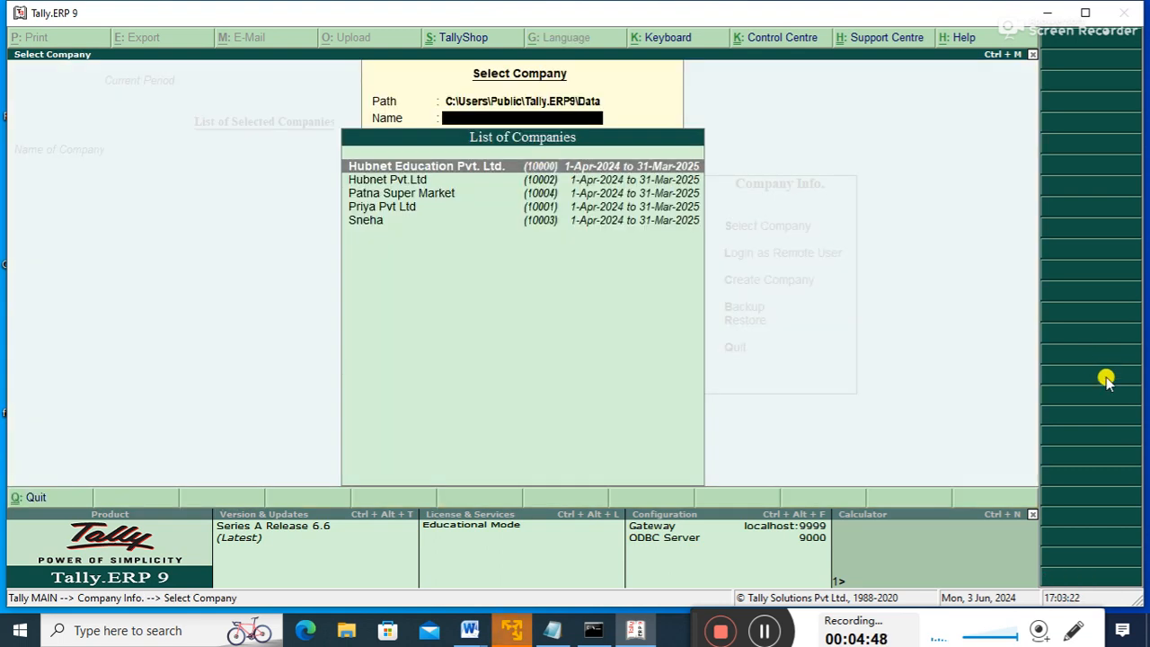
key(Down)
key(Down)
key(Down)
key(Up)
key(Return)
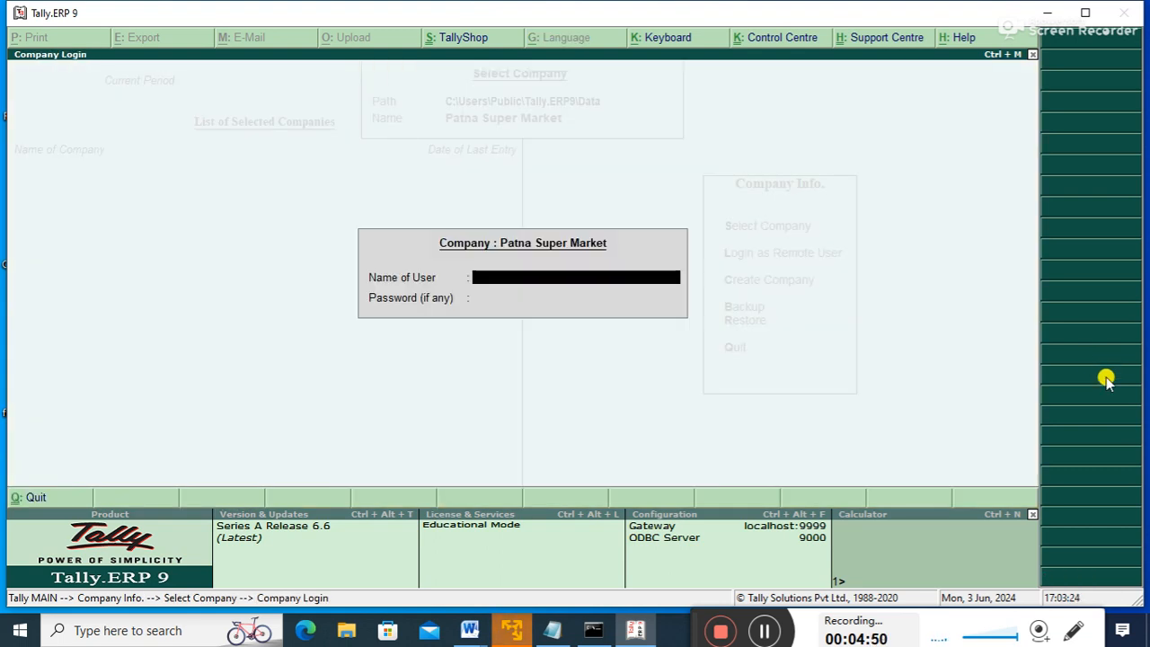
text(admin)
key(Return)
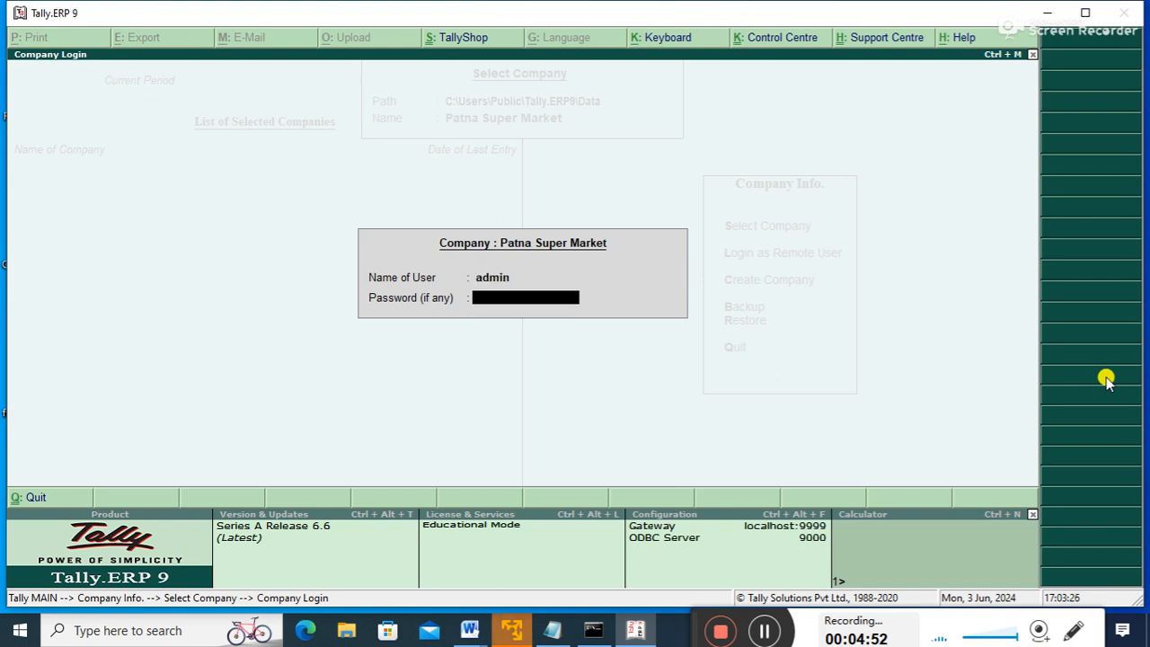
text(ad)
key(BackSpace)
key(BackSpace)
key(BackSpace)
key(BackSpace)
key(BackSpace)
key(BackSpace)
key(BackSpace)
text(dmin)
key(Return)
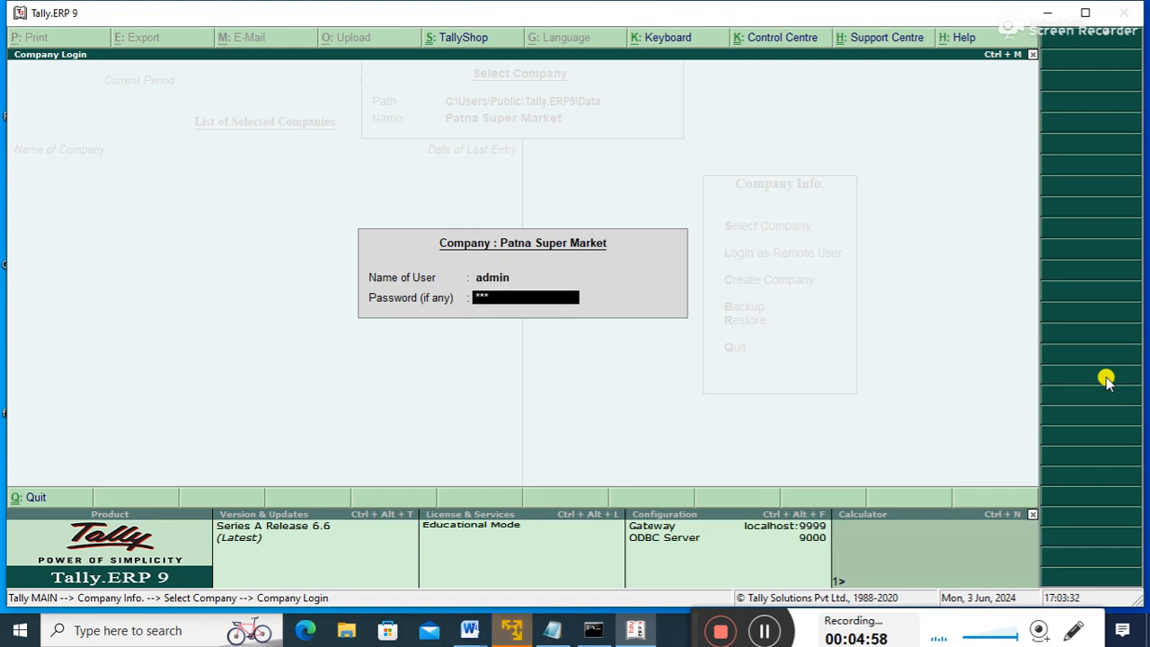
key(BackSpace)
key(BackSpace)
- Abandon the login, decline quitting Tally, and highlight Create Company
key(Escape)
key(Escape)
key(n)
key(Down)
key(Down)
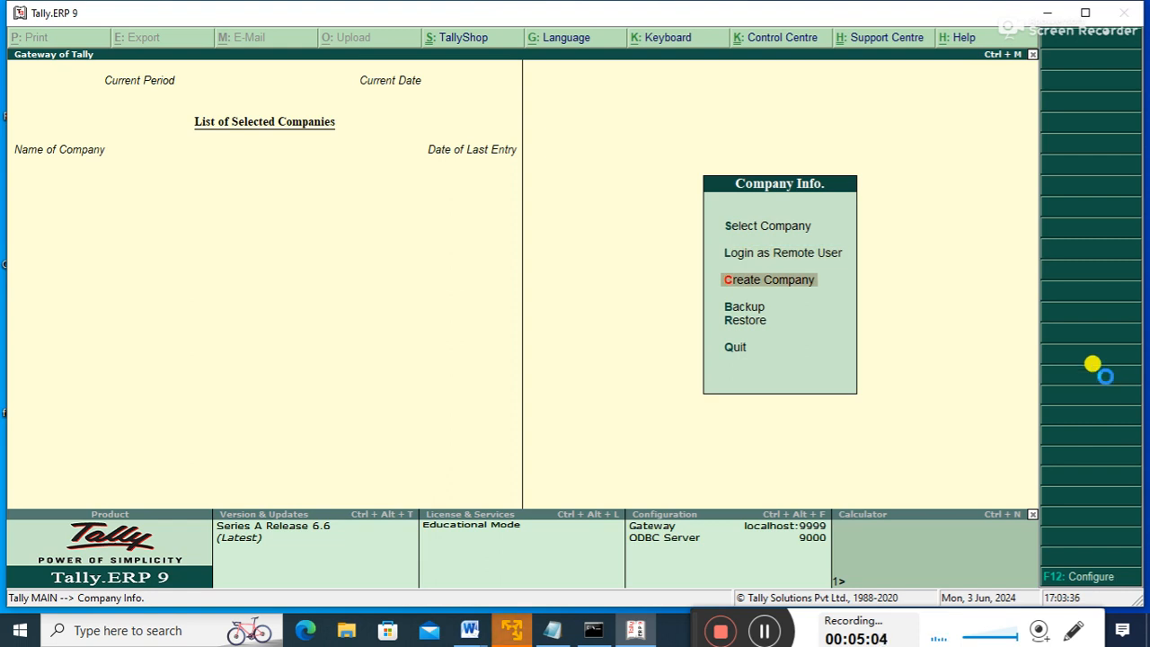
- Start company Apna Super Market at Boring Road Patna, state Bihar, pincode 800001
key(Return)
text(Apna)
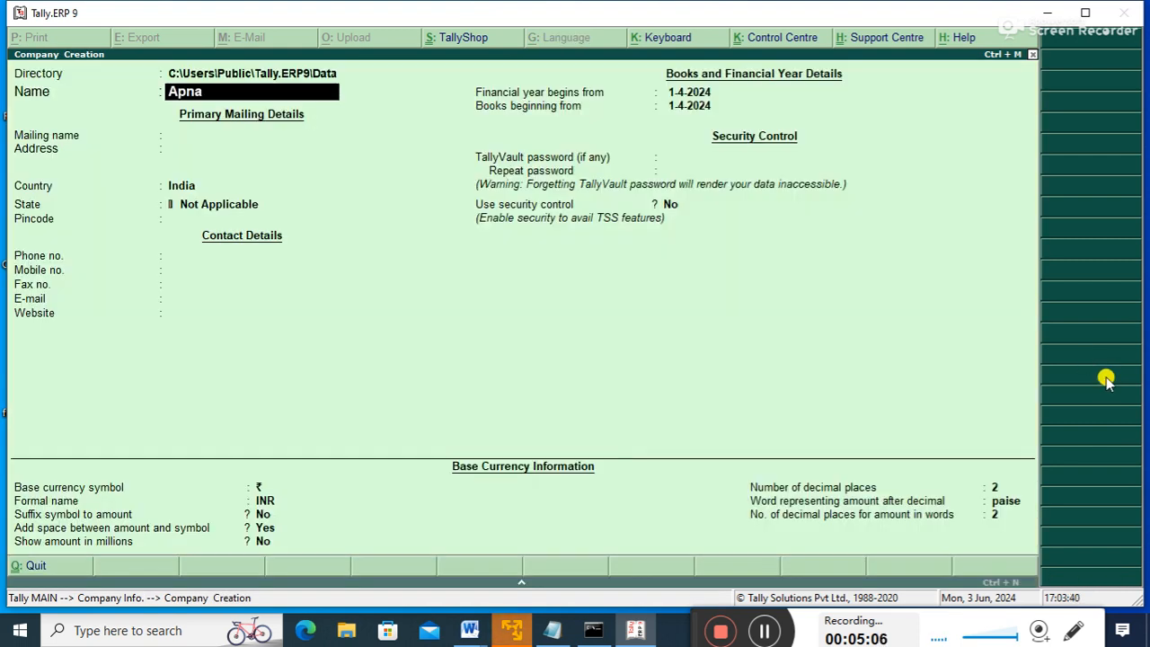
text( Super Market)
key(Return)
key(Return)
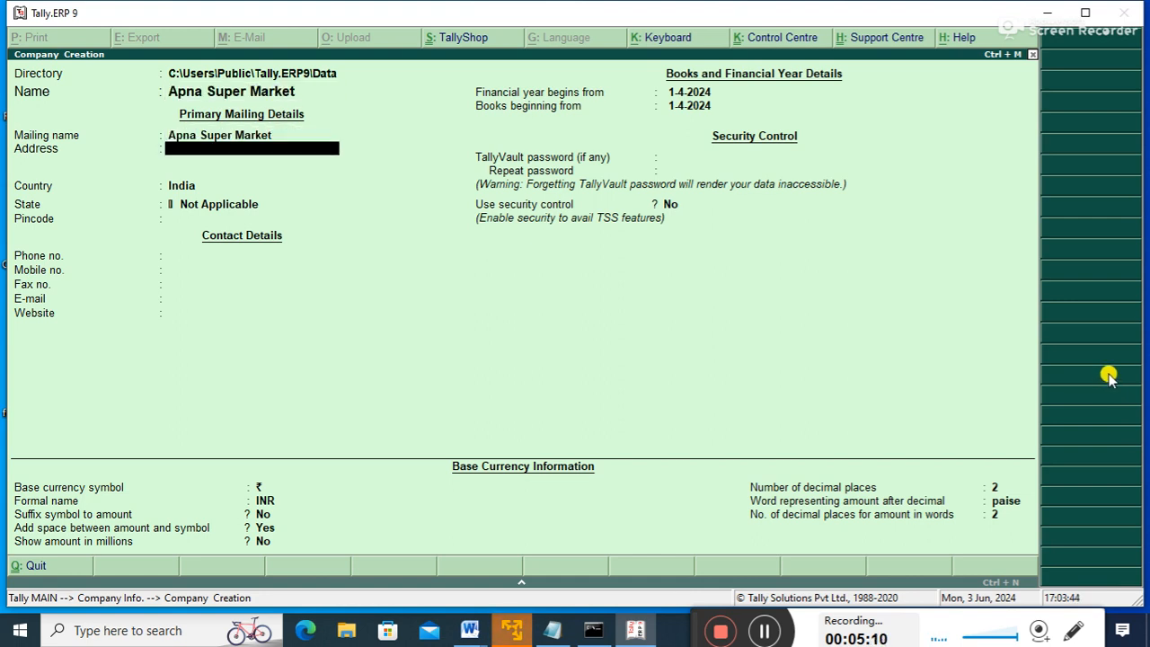
text(Boring Roa)
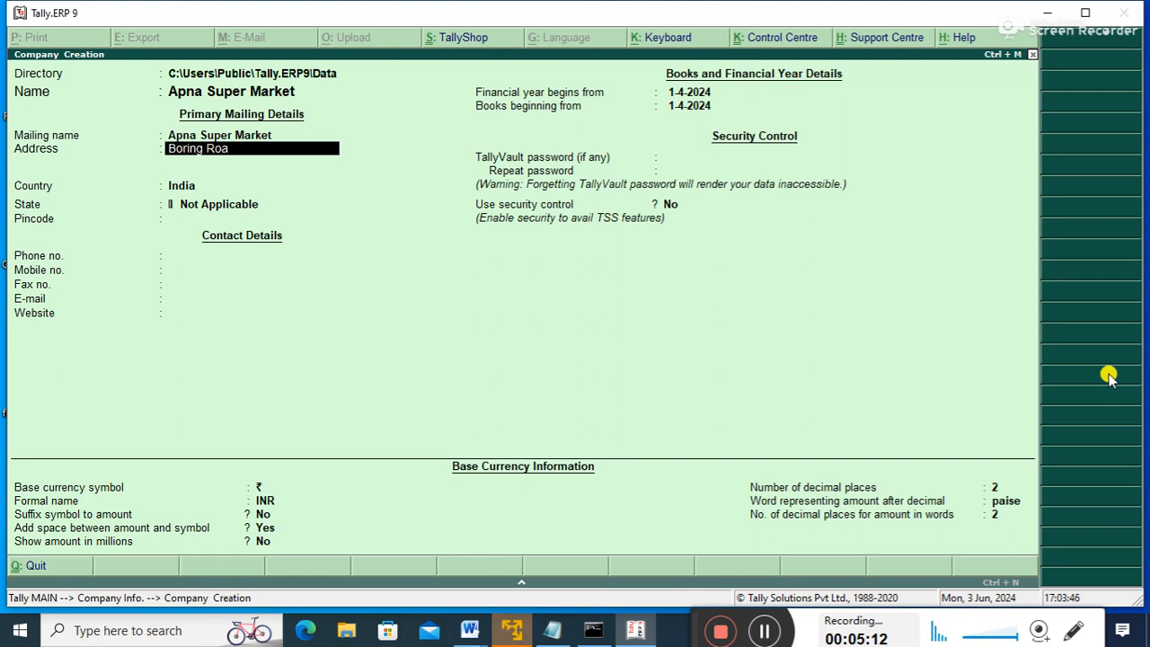
text(d Patna)
key(Return)
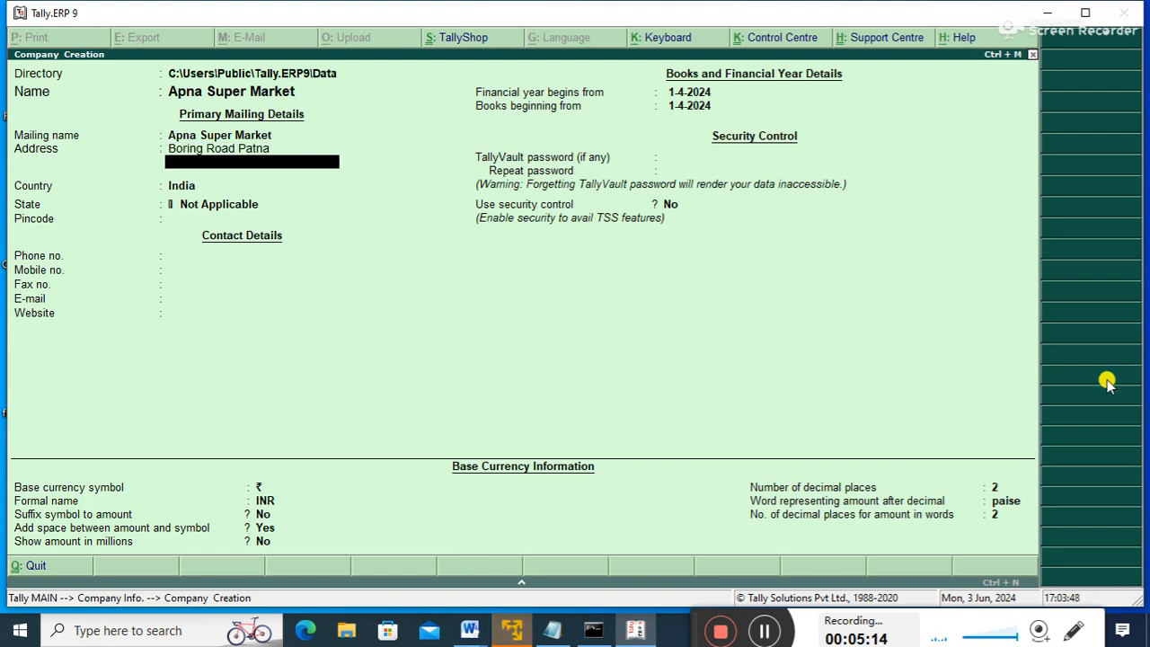
key(Return)
key(Return)
text(b)
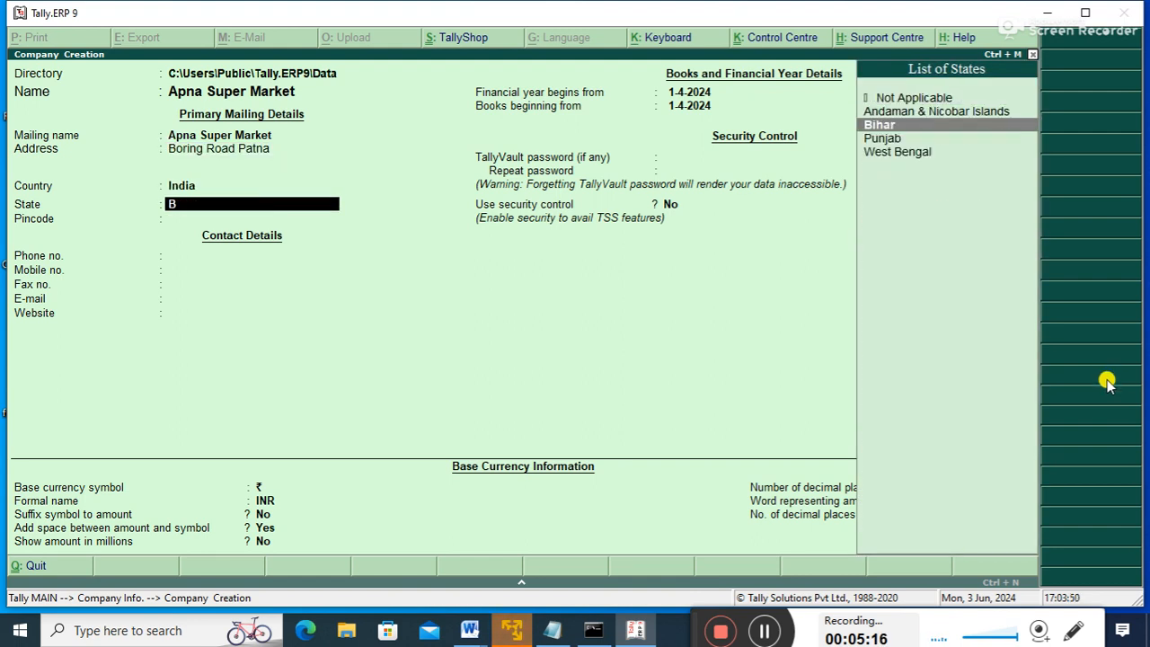
key(Return)
text(80000)
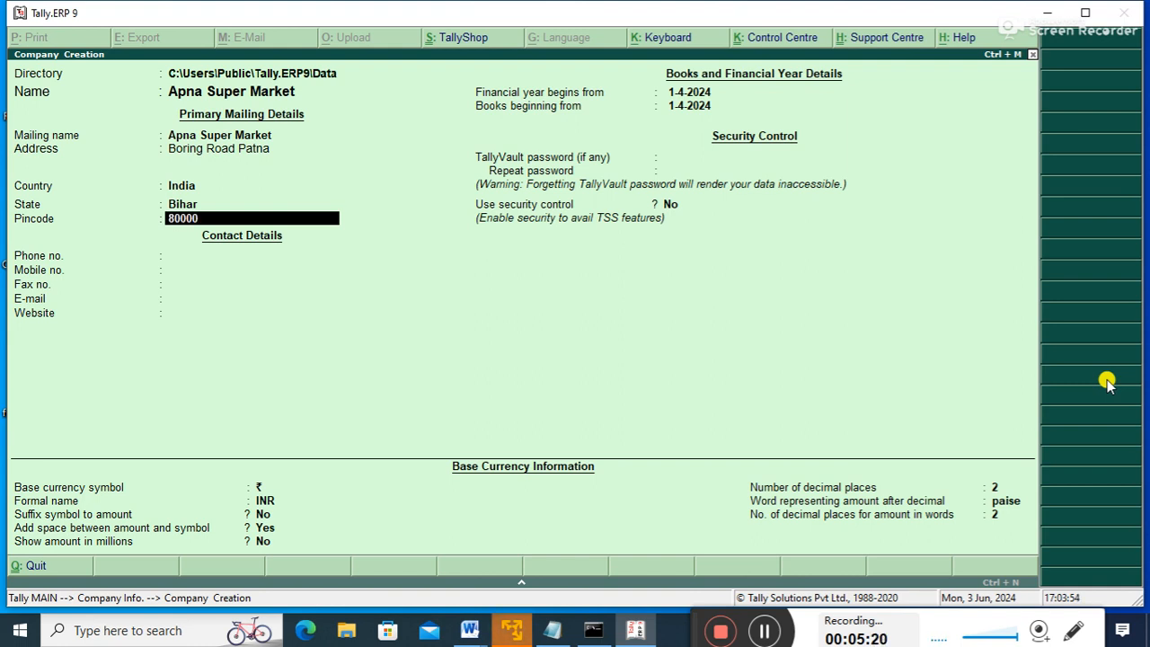
text(1)
key(Return)
- Set books beginning 1-6-2024 and enable security control with administrator admin and a password
key(Return)
key(Return)
key(Return)
key(Return)
key(Return)
key(Return)
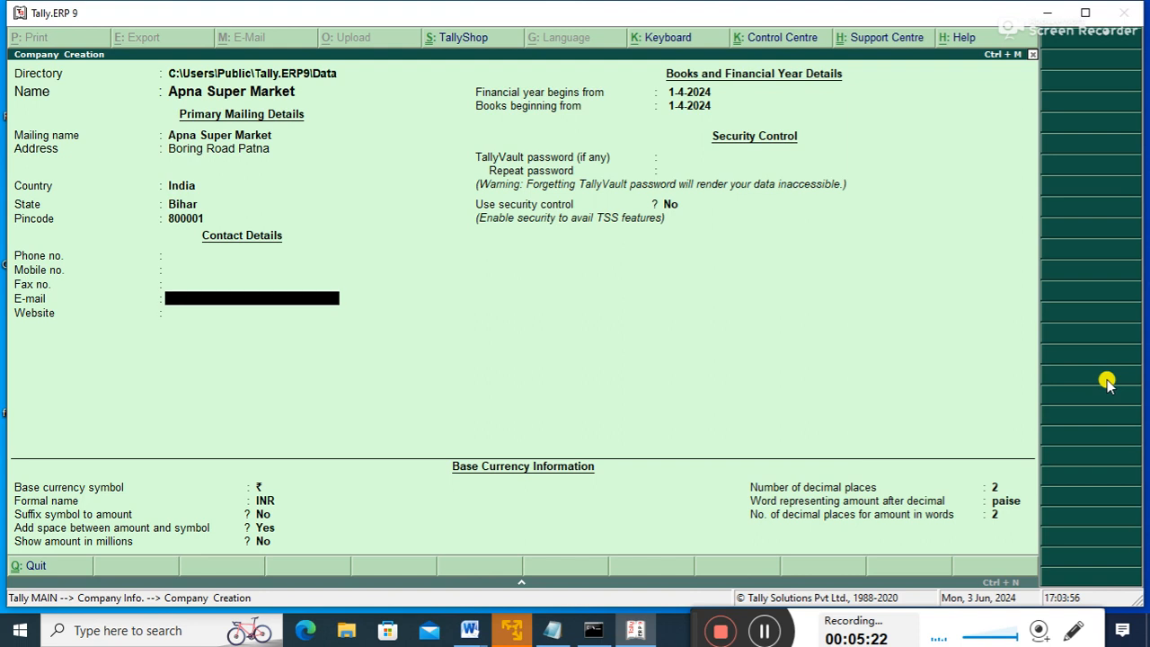
text(1-5)
key(BackSpace)
text(6-2024)
key(Return)
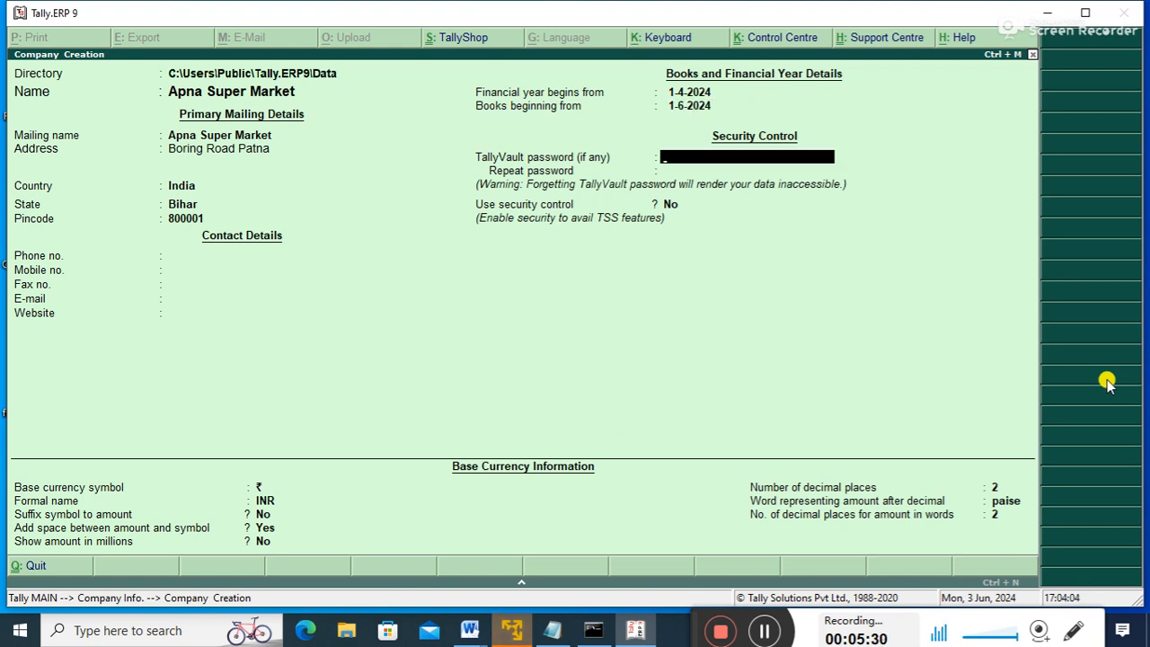
key(Return)
text(y)
key(Return)
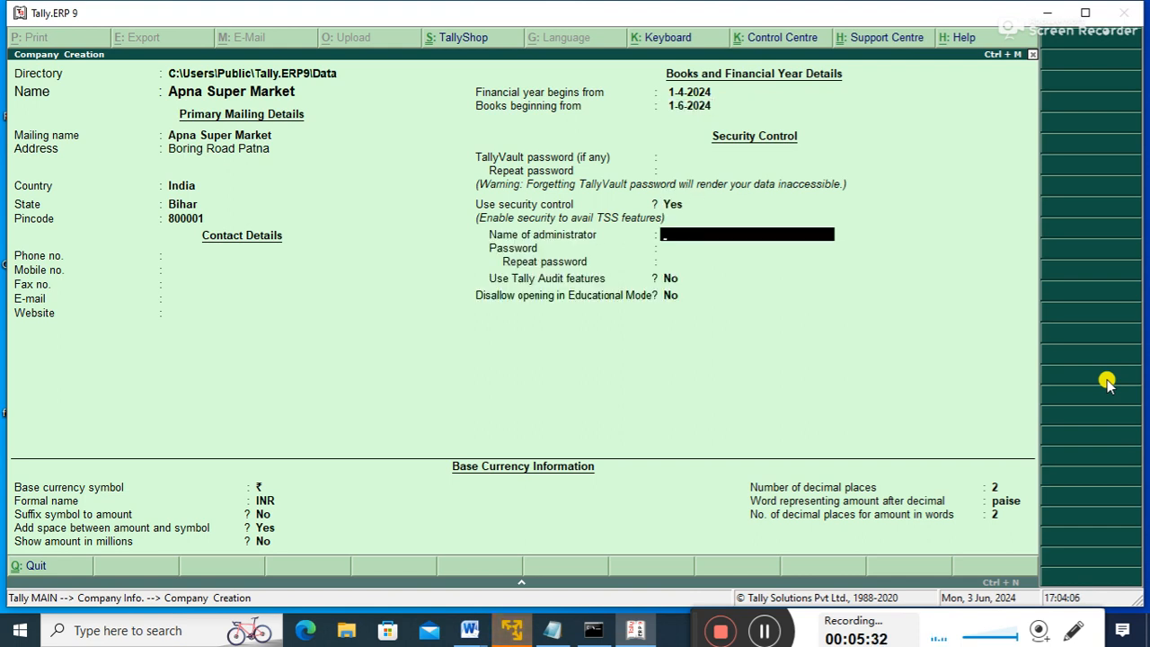
text(admin)
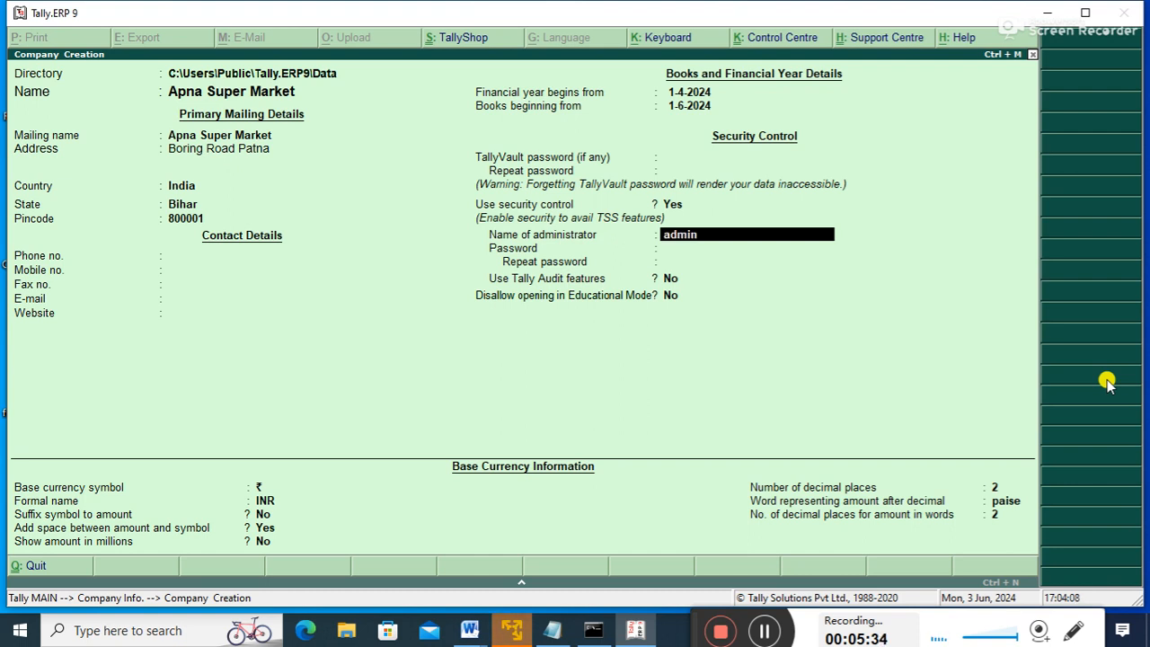
key(Return)
text(a)
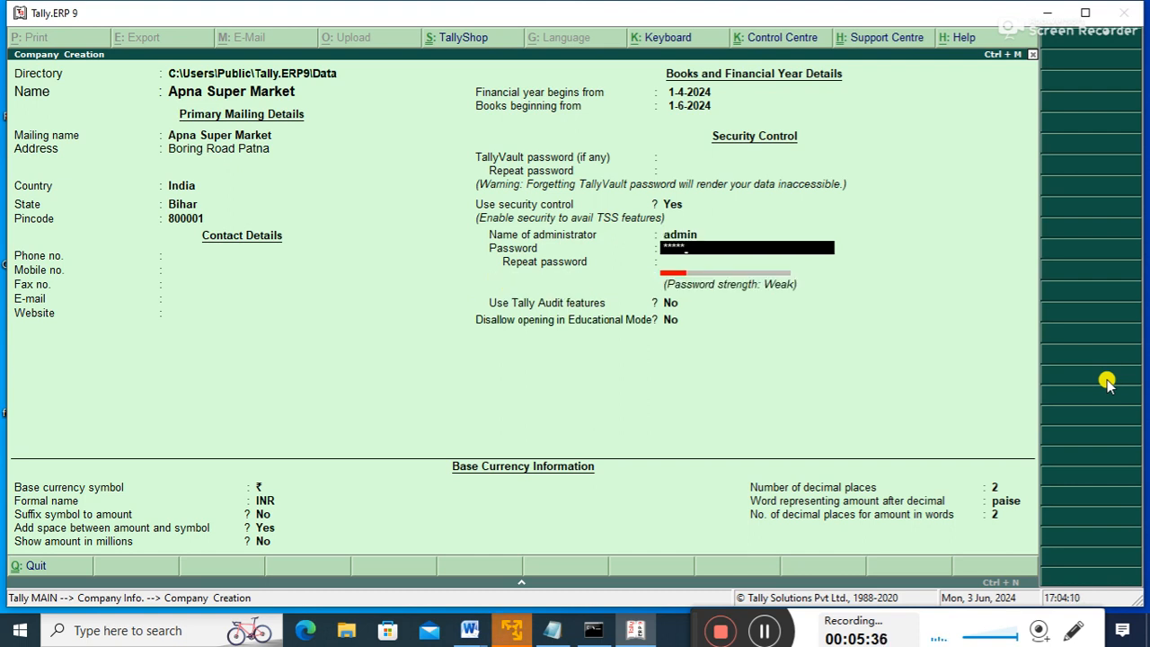
key(Return)
text(admin)
key(Return)
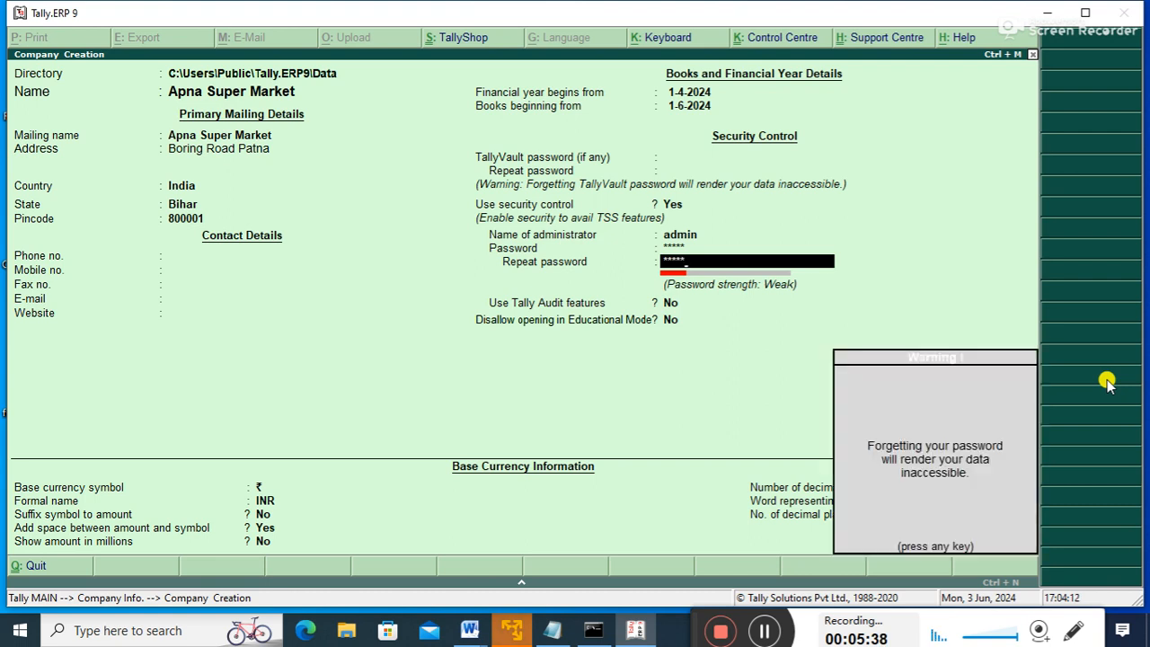
key(Return)
key(Return)
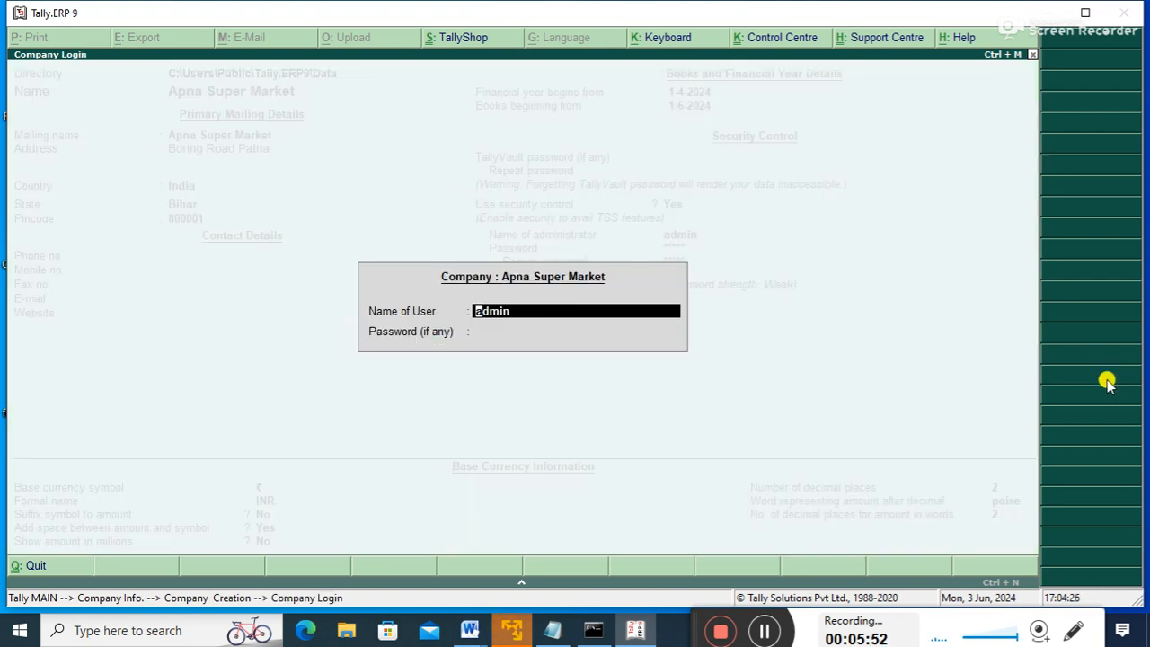
- Log in to Apna Super Market with the administrator password
key(Return)
text(****)
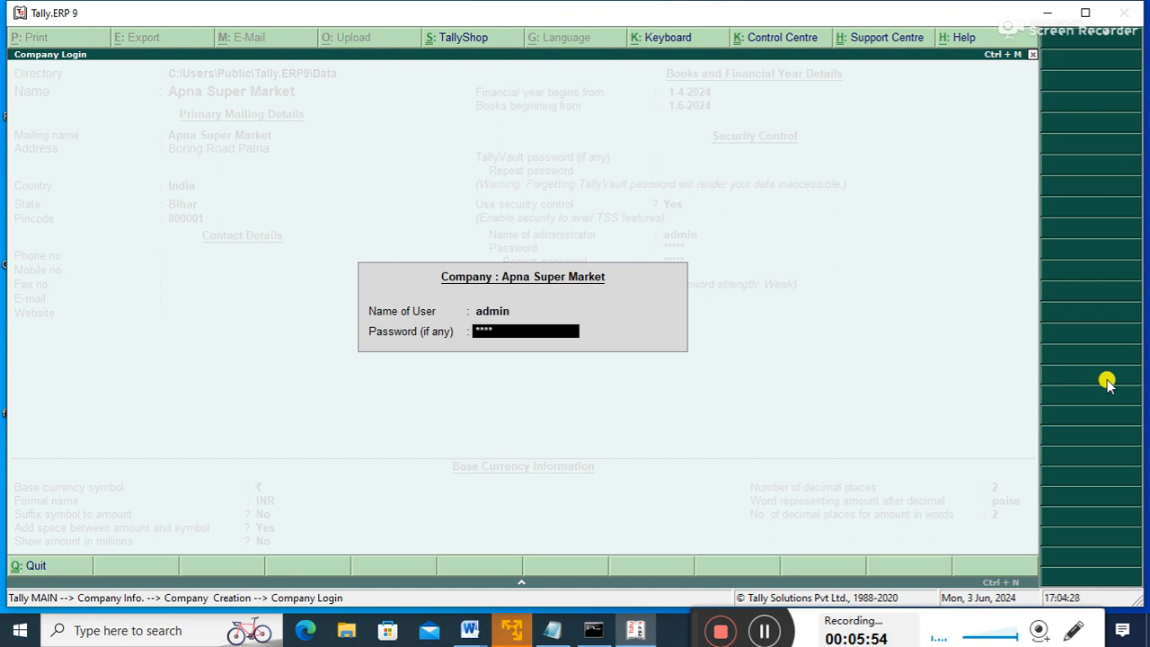
key(Return)
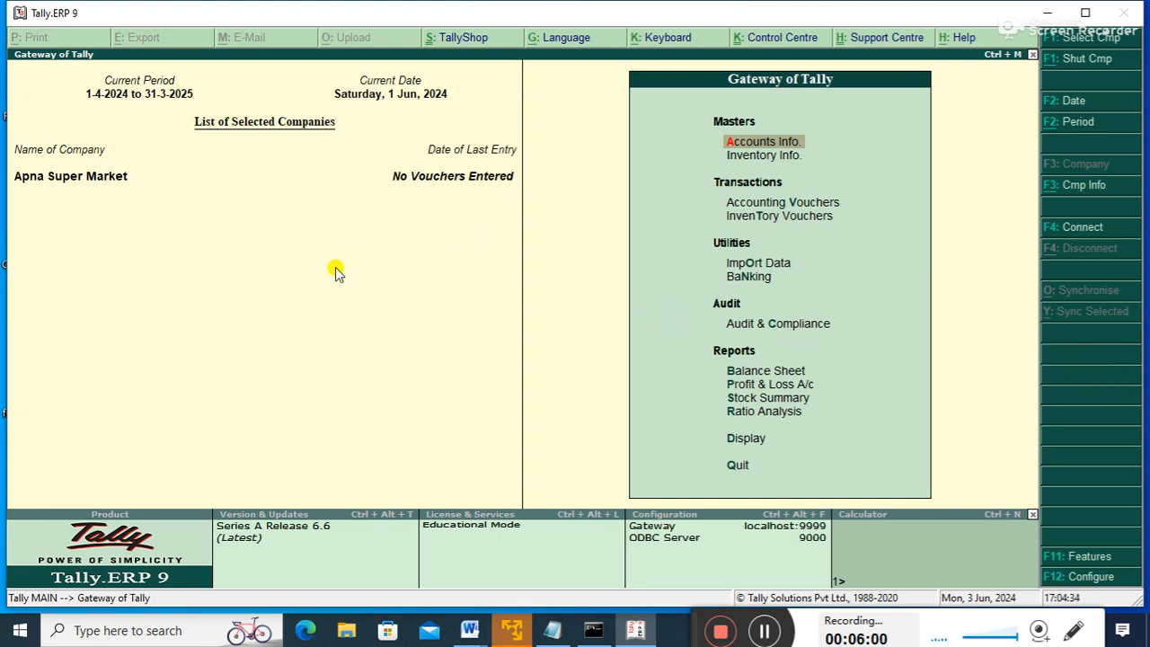
- Go to Inventory Info > Units of Measure and begin a new unit
key(Down)
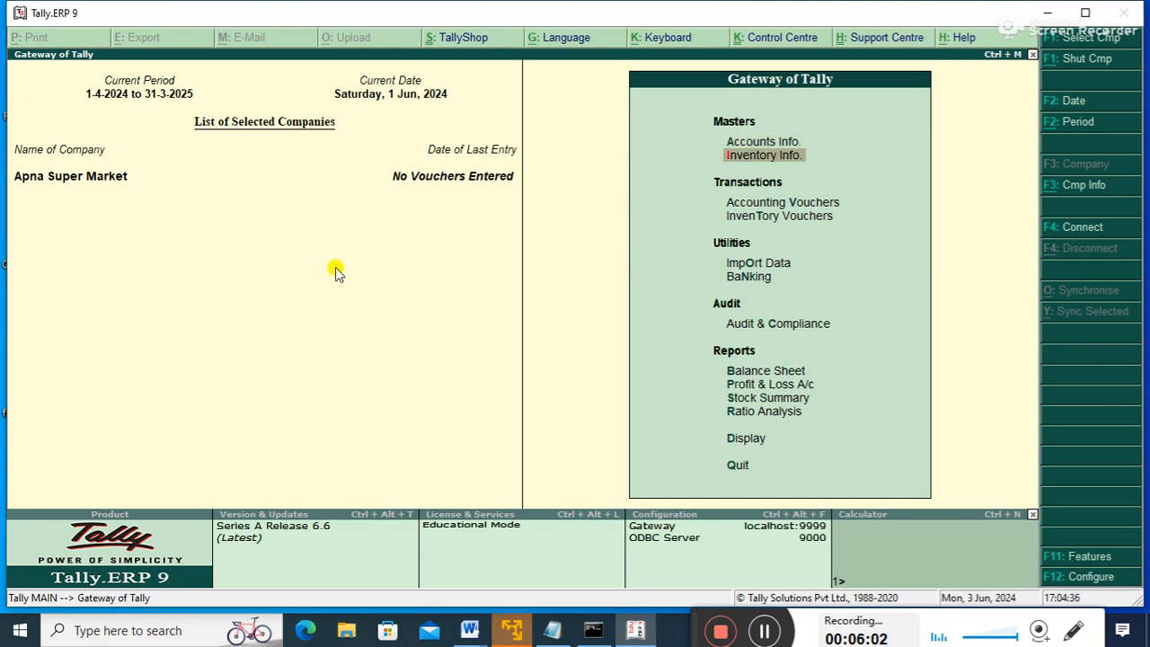
key(Down)
key(Down)
key(Up)
key(Up)
key(Up)
key(Down)
key(Return)
key(Down)
key(Down)
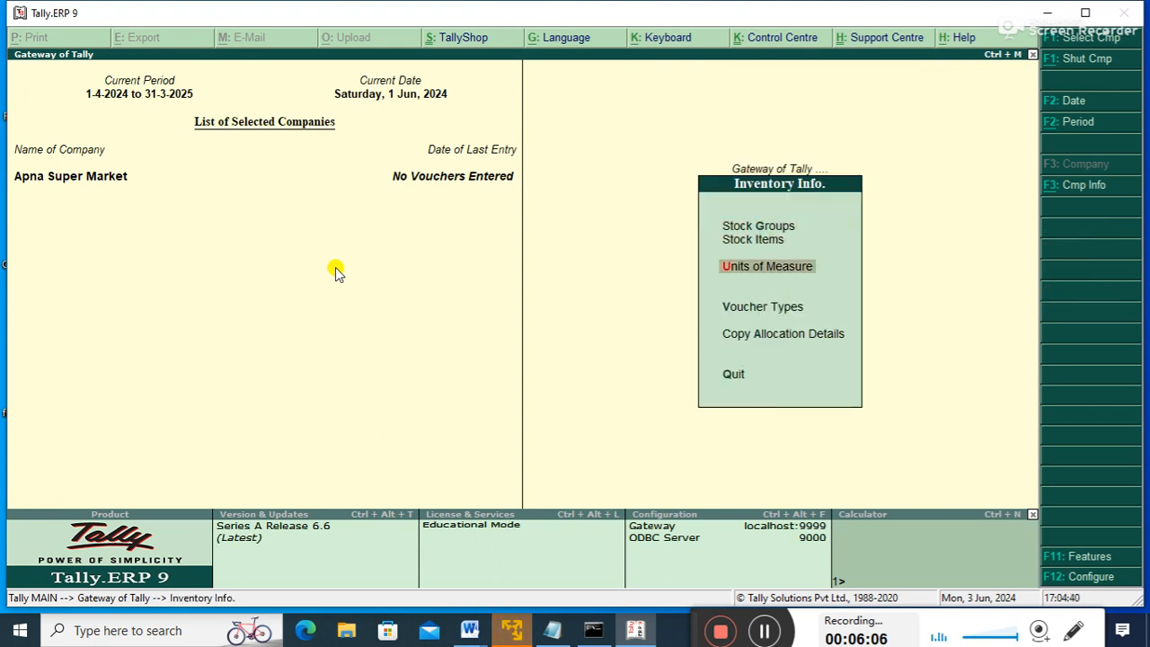
key(Return)
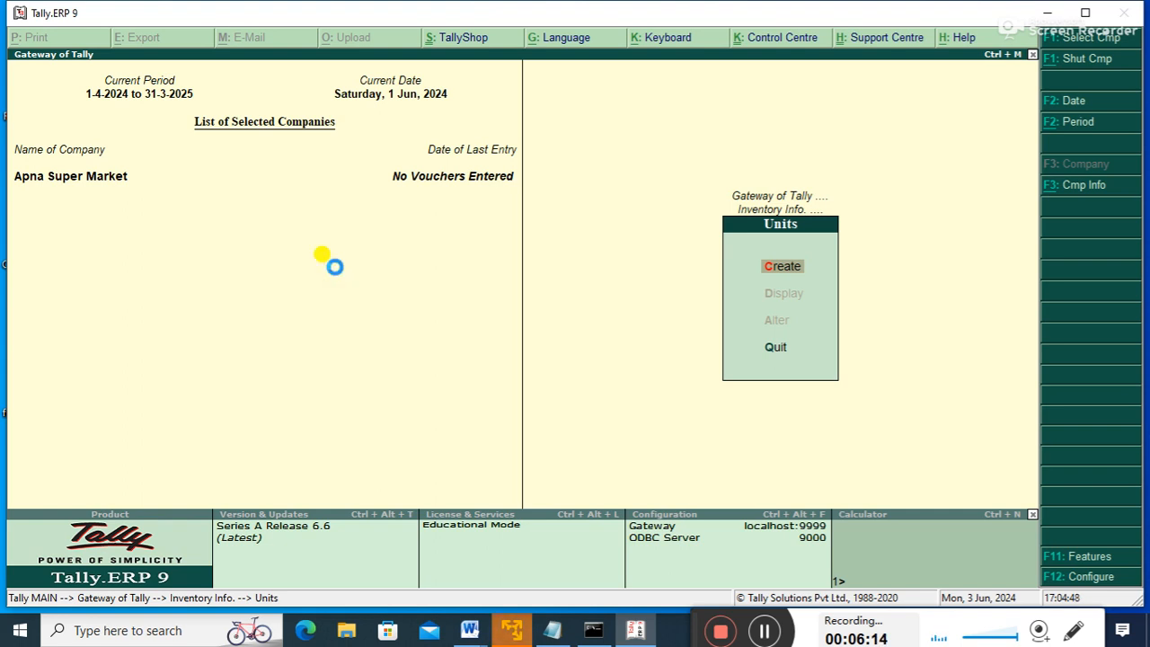
key(Return)
- Create unit p with formal name Pic
text(p)
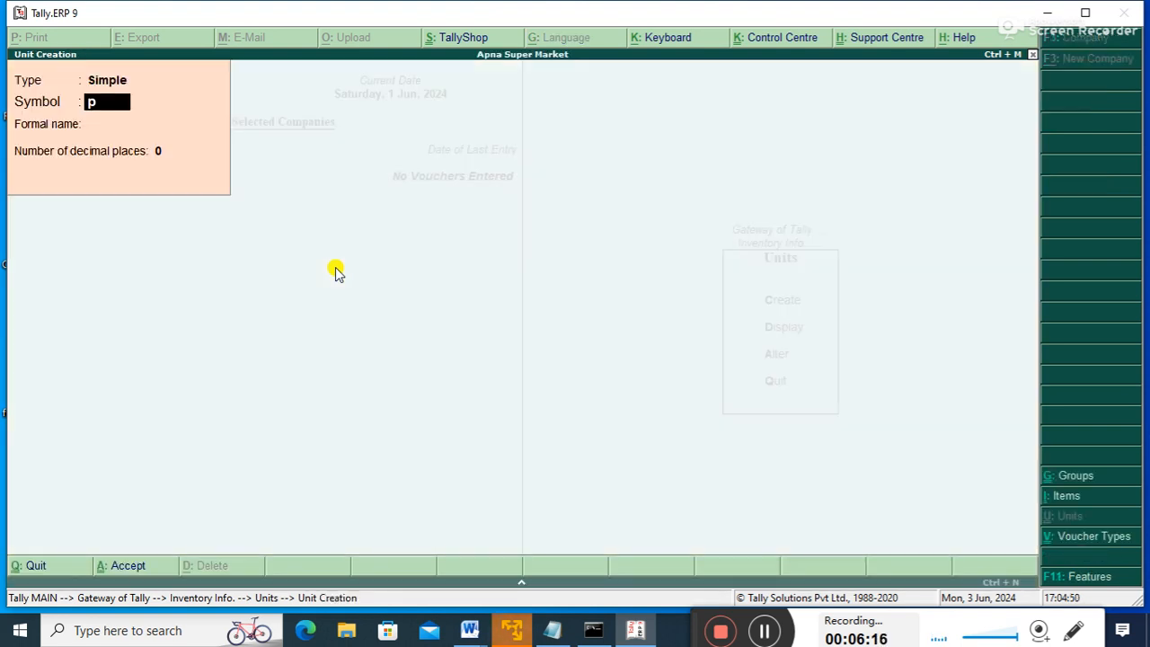
key(Return)
text(Pic)
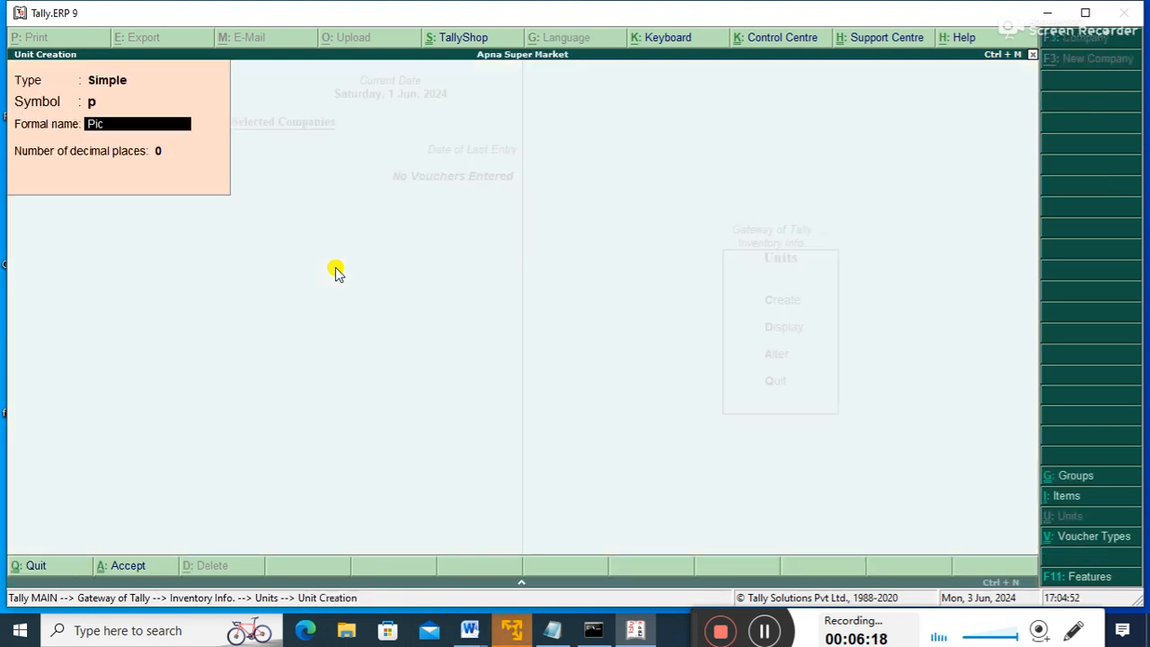
key(Return)
key(Return)
key(Return)
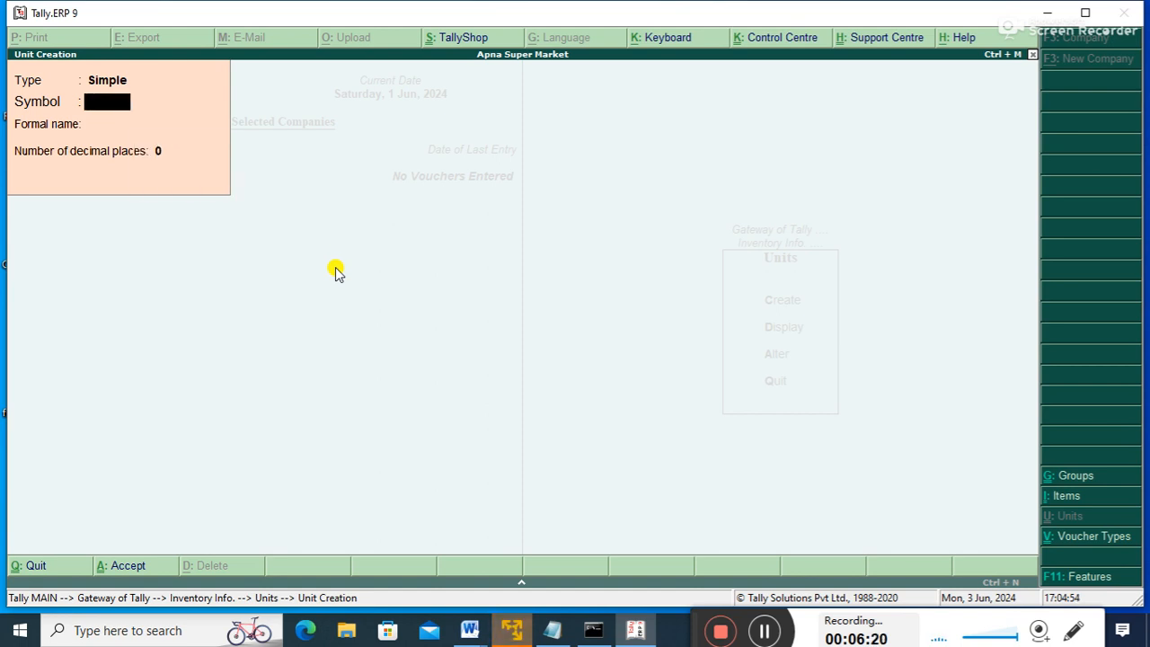
key(Escape)
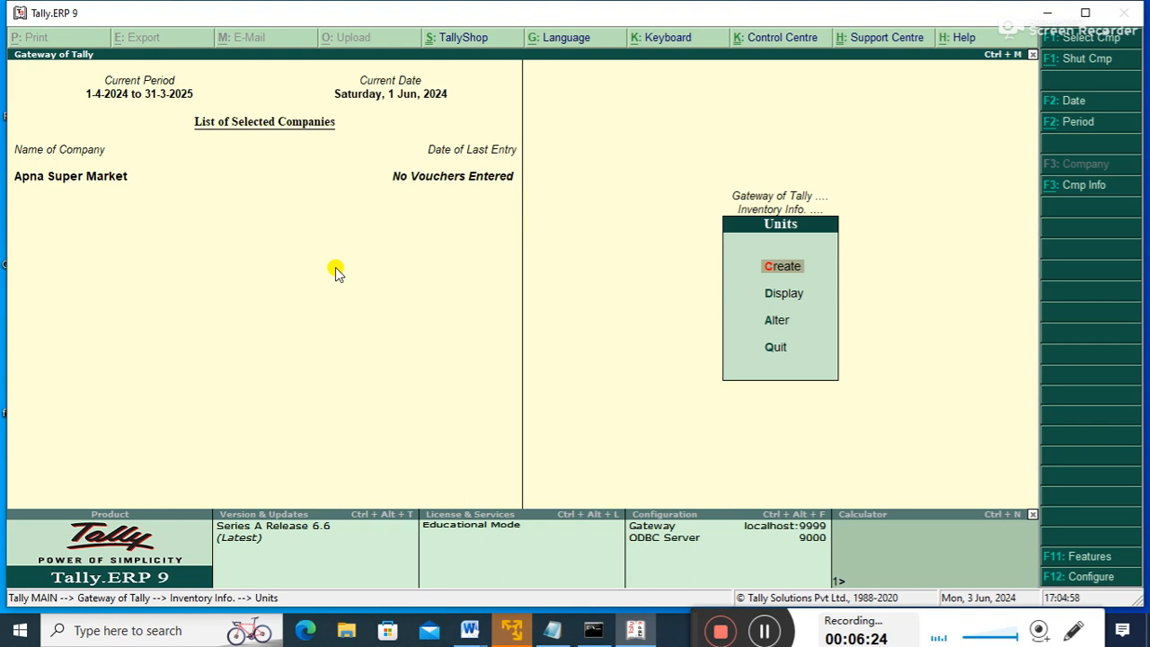
- Create unit d with formal name Dzn
key(Return)
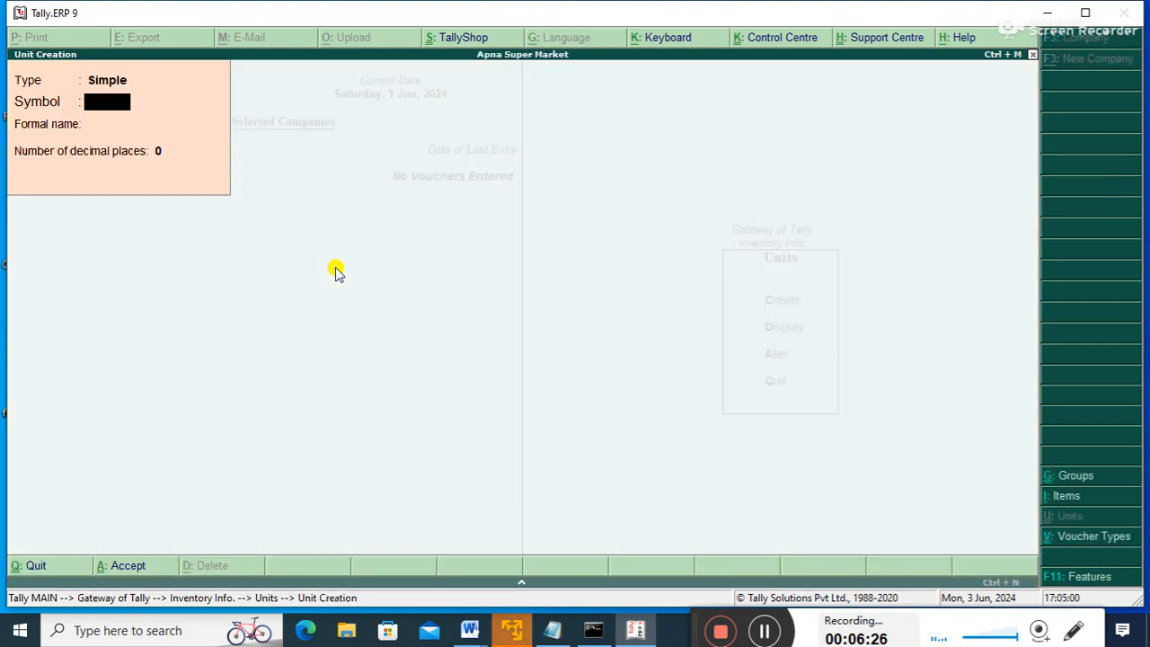
text(d)
key(Return)
text(D)
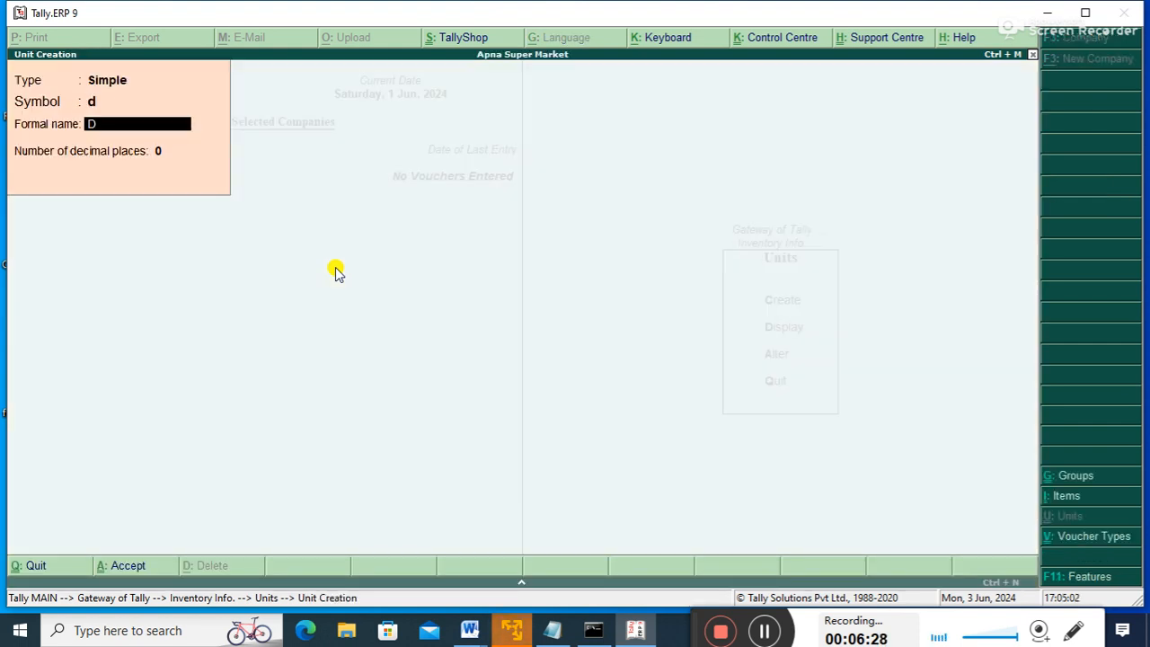
text(zn)
key(Return)
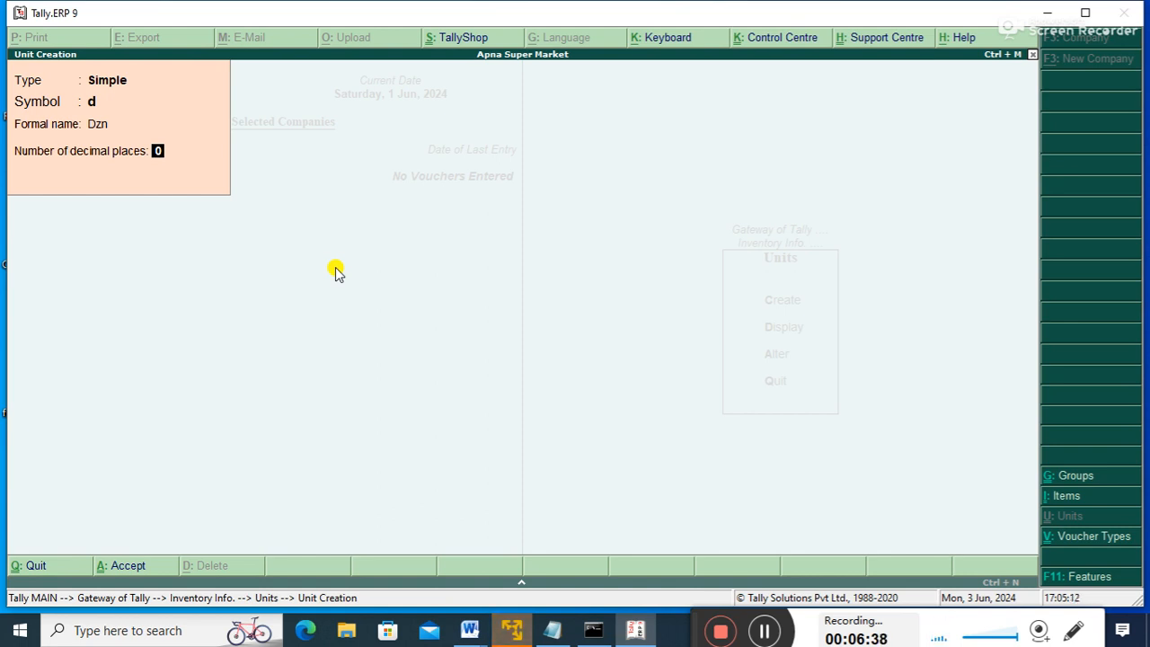
key(Return)
- Create unit kg with formal name Killogram
text(kg)
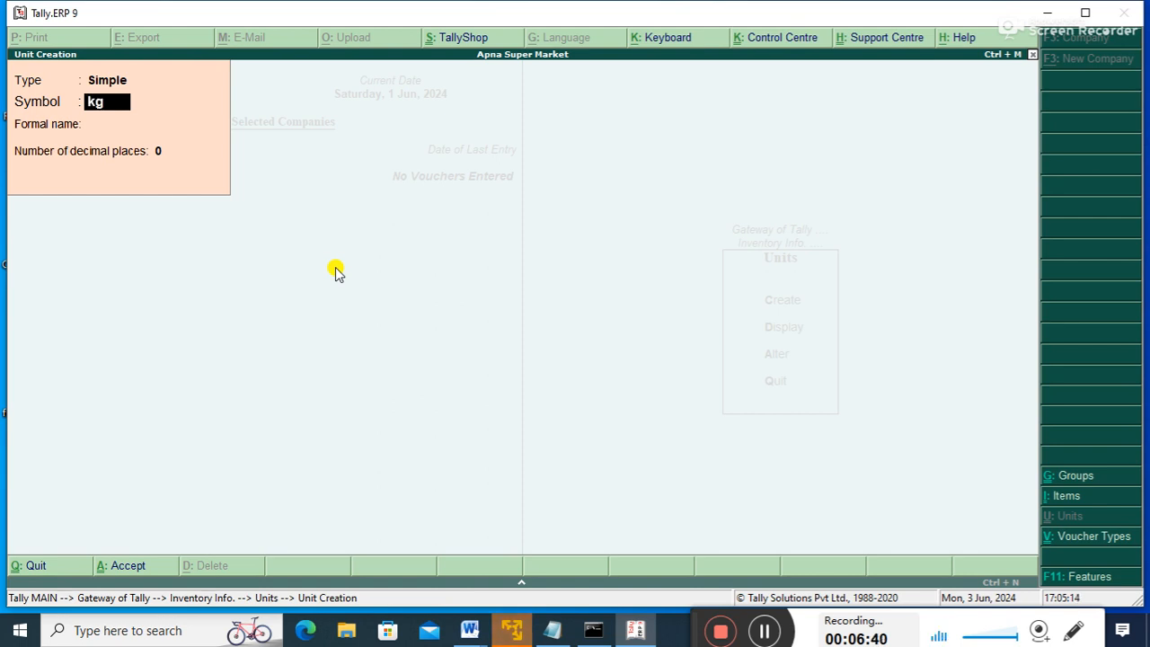
key(Return)
text(Kg)
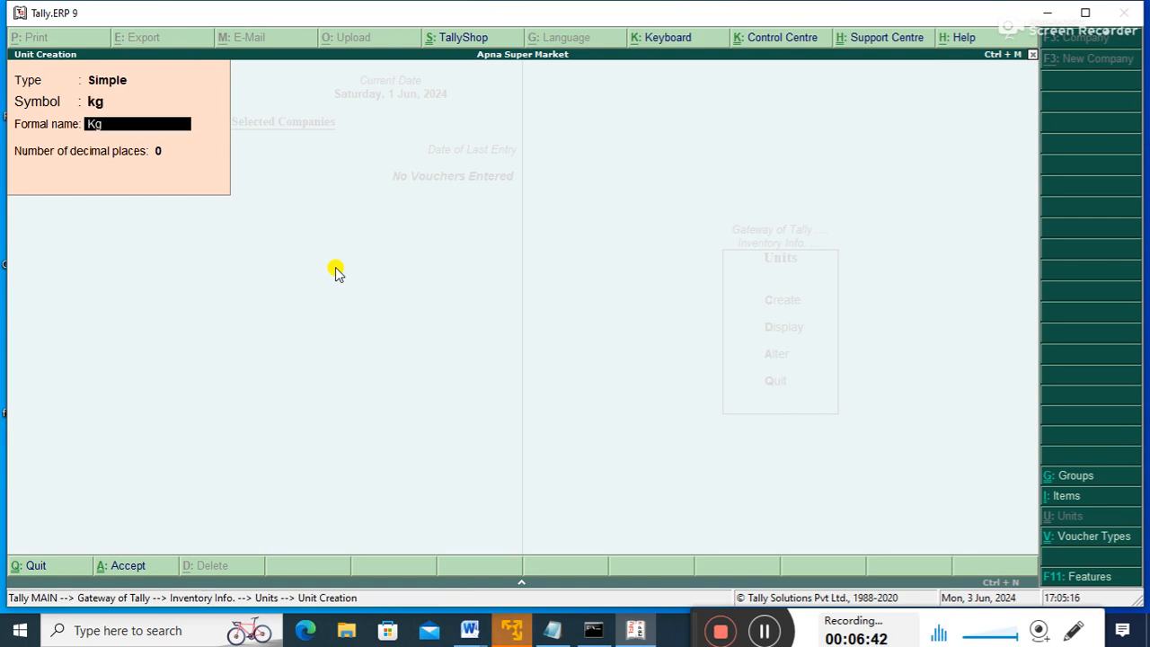
key(shift+Tab)
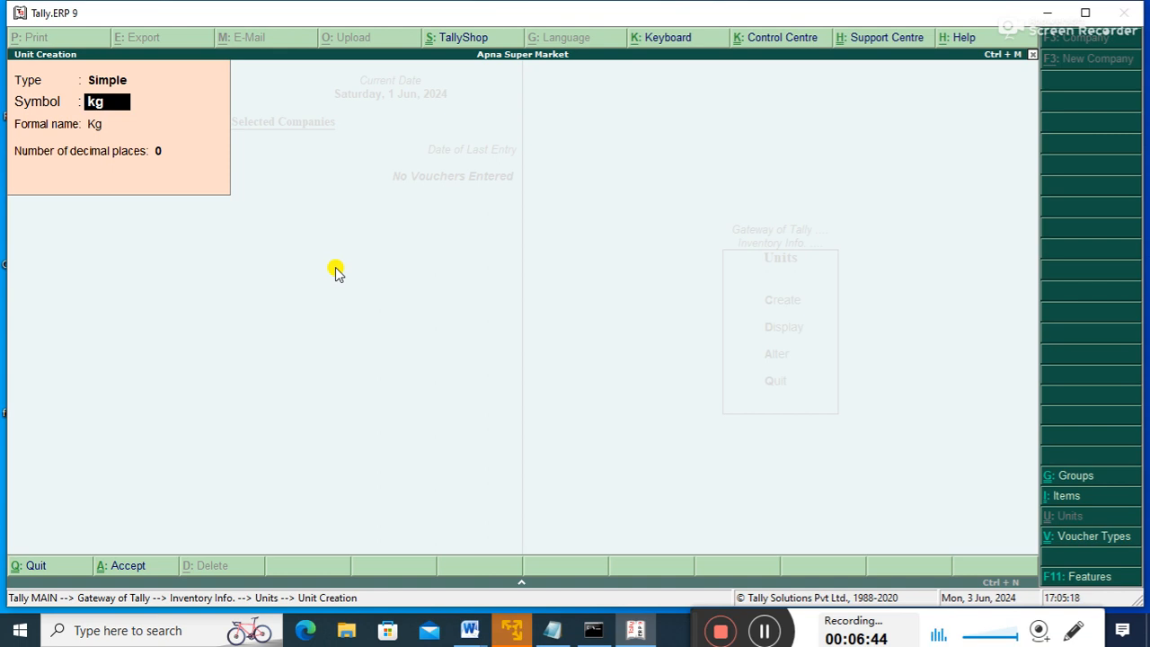
key(Return)
text(K)
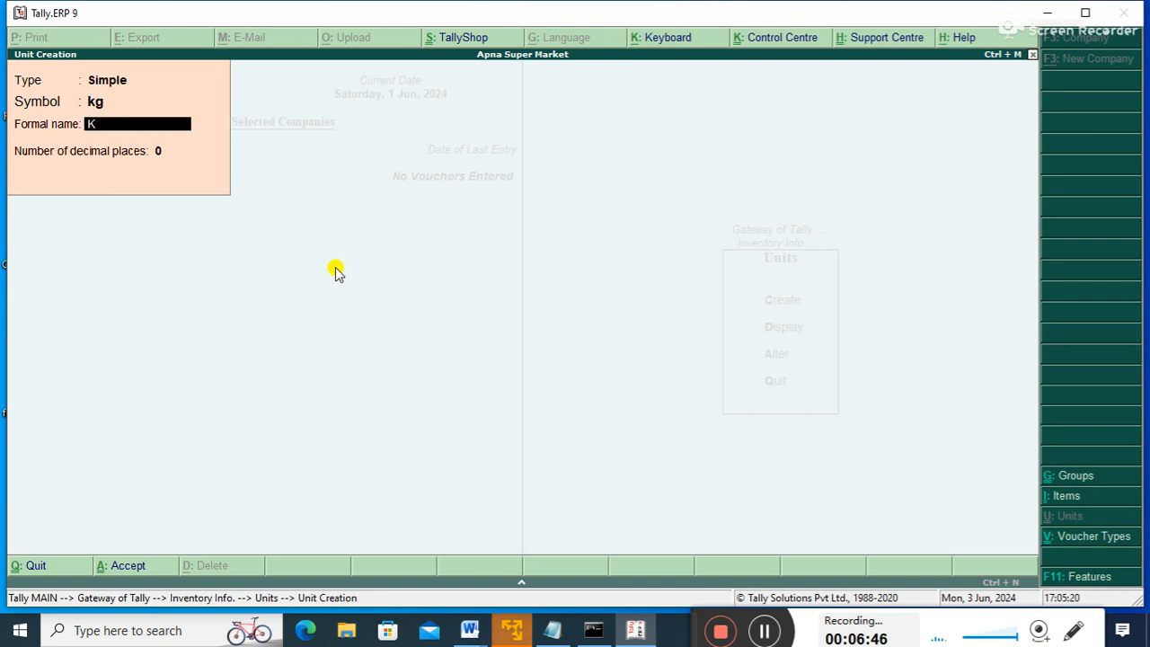
text(illogram)
key(Return)
key(Return)
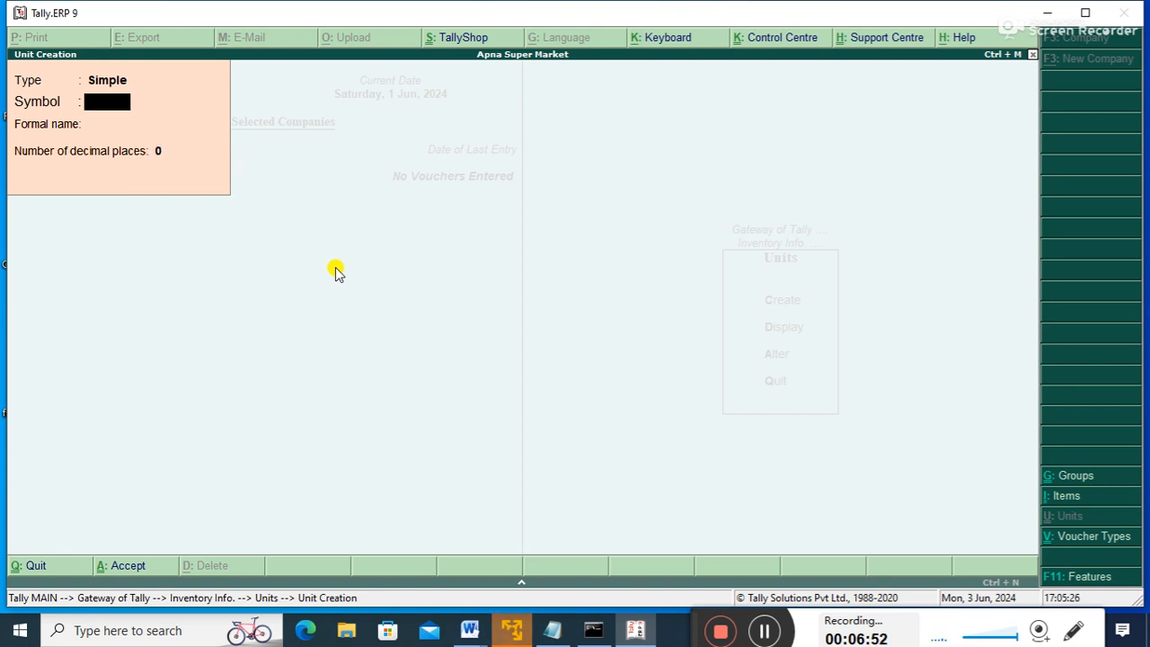
- Close unit creation and display the list of existing units
key(Escape)
key(Down)
key(Return)
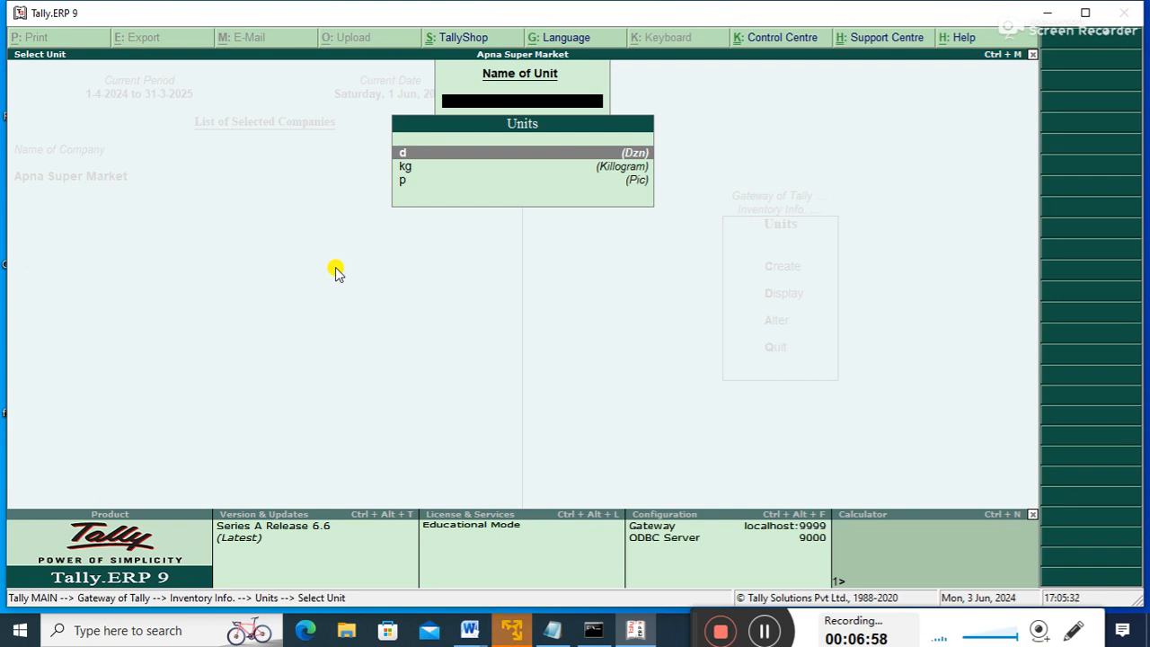
- Reopen the Units menu, view the units again, then bring up the Alter list
key(Escape)
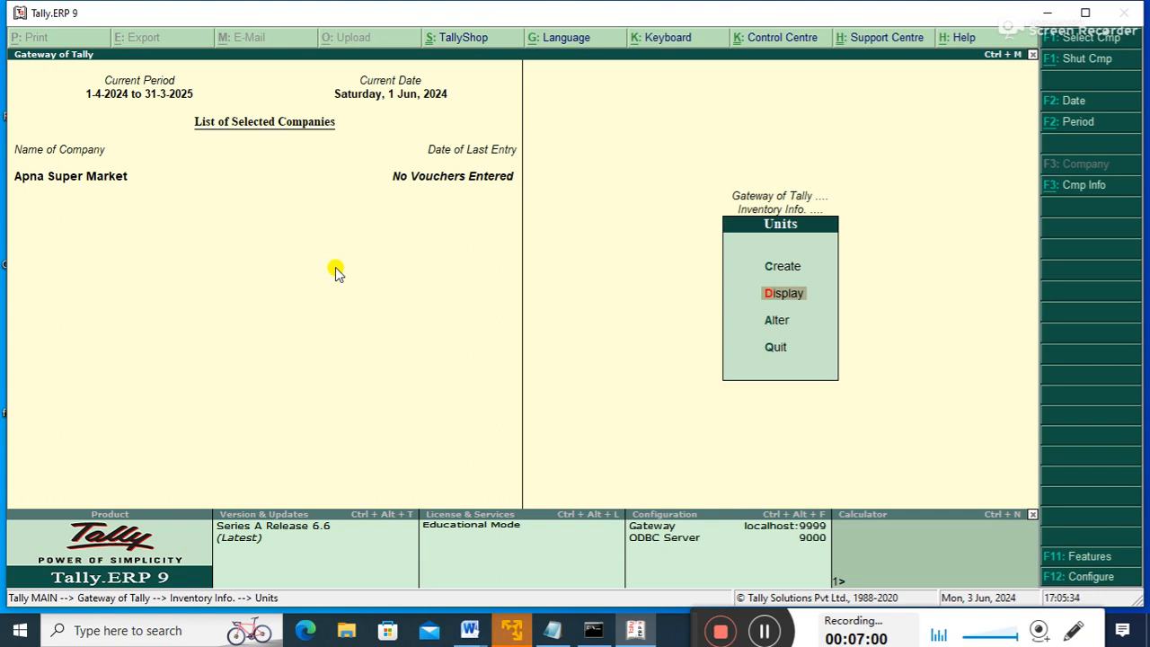
key(Escape)
key(Return)
key(Down)
key(Return)
key(Escape)
key(Escape)
key(Return)
key(Down)
key(Down)
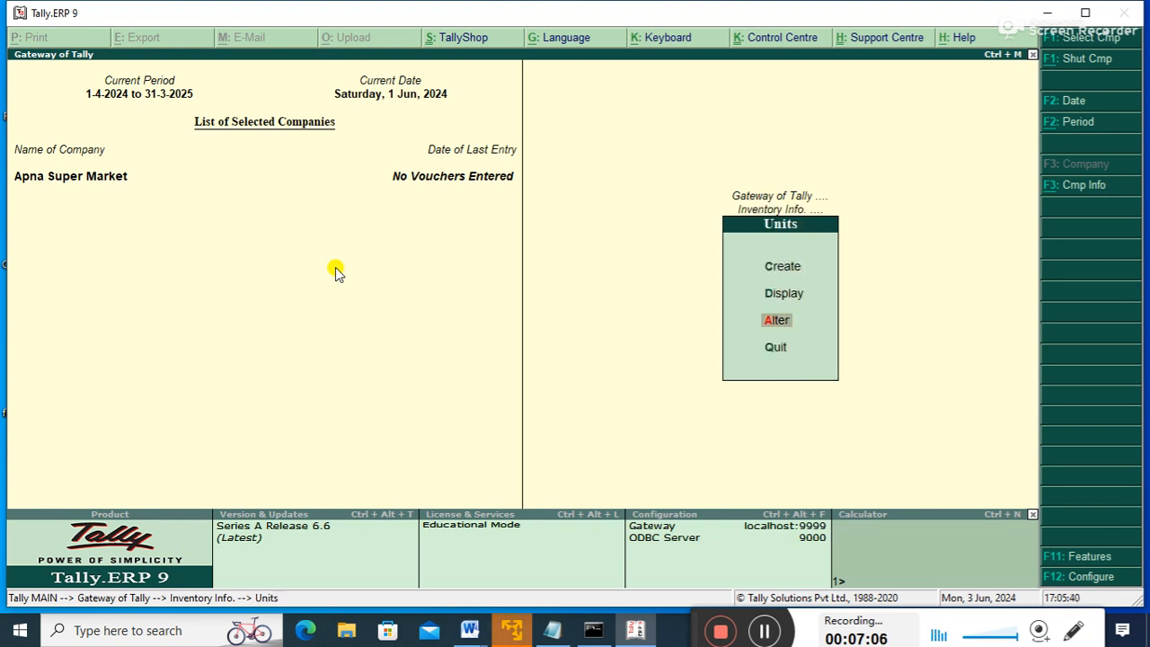
key(Return)
- Open the d unit for alteration and leave it unchanged
key(Down)
key(Down)
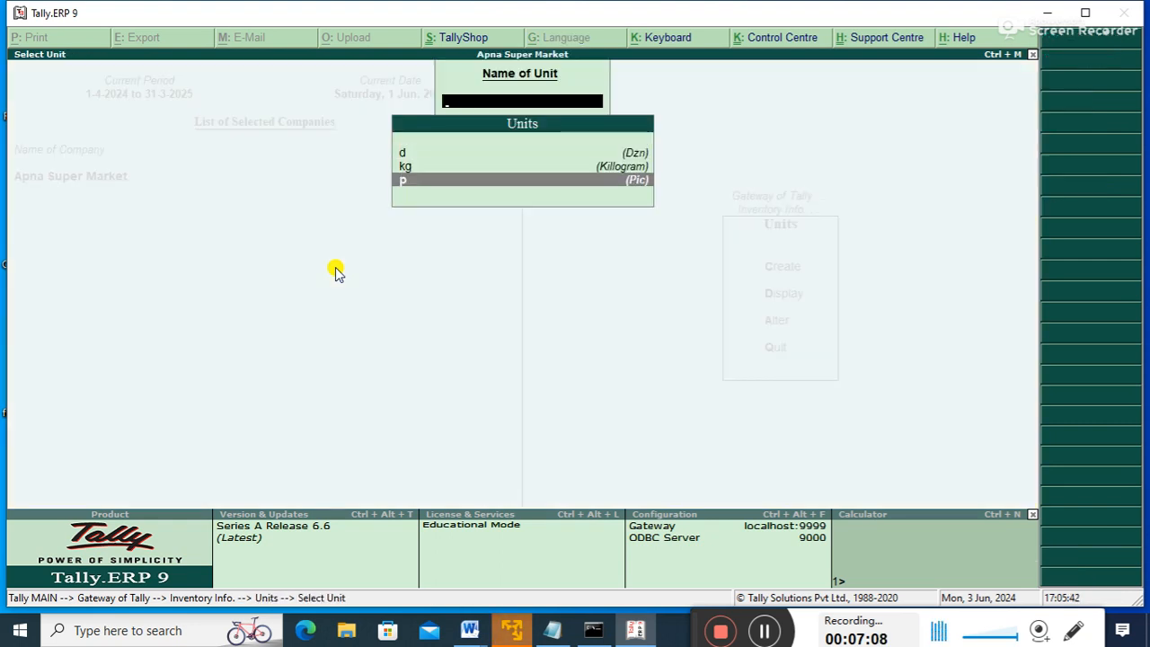
key(Up)
key(Up)
key(Return)
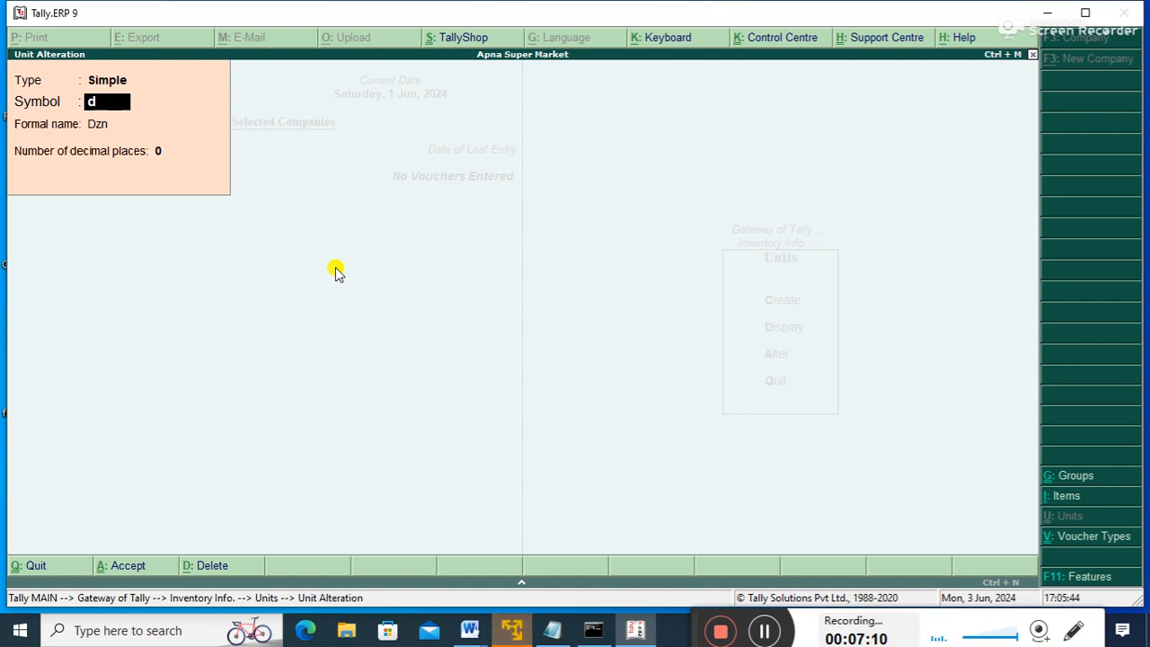
key(Escape)
key(y)
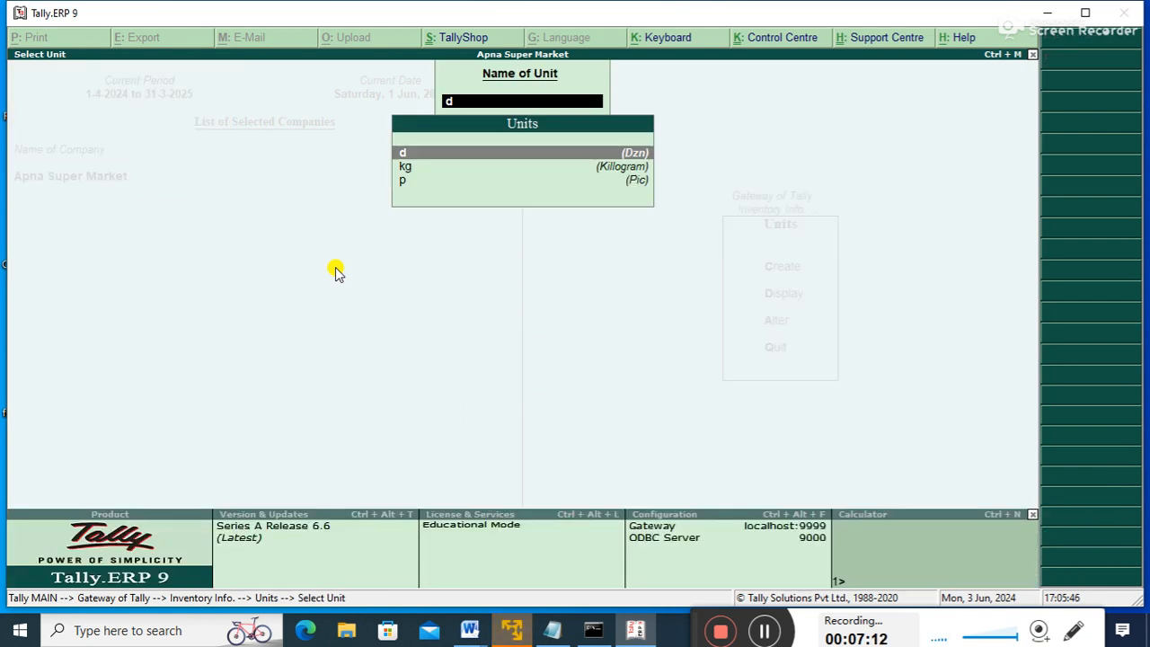
key(BackSpace)
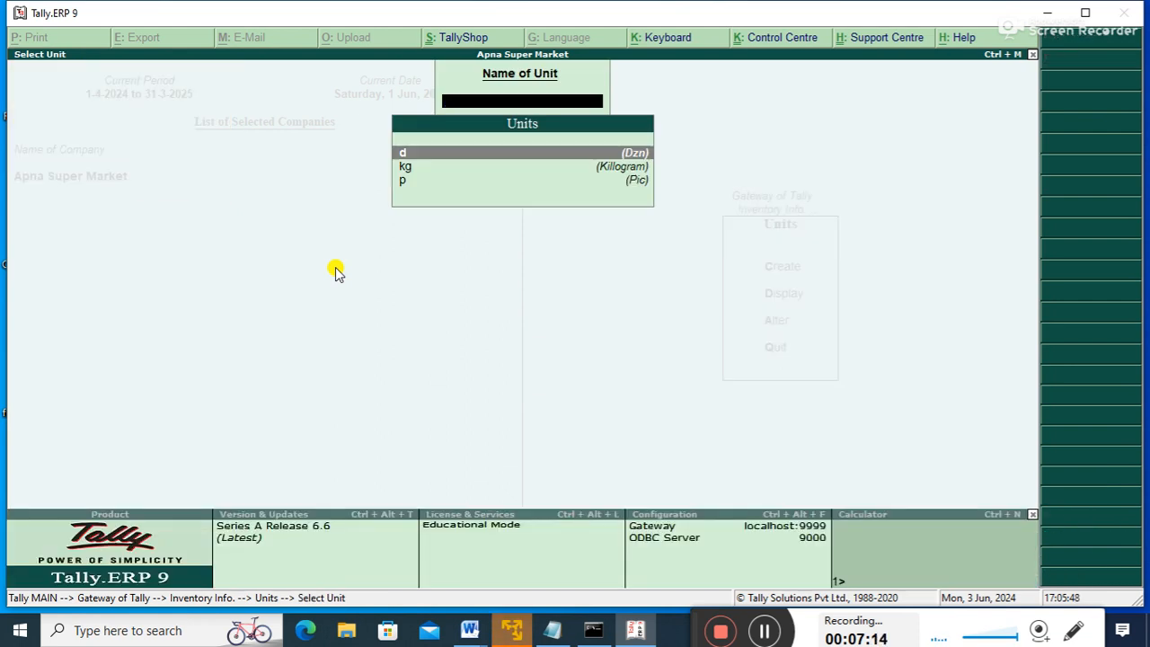
key(Return)
key(Escape)
- Delete the kg unit with Alt+D and return to the Units menu
key(Down)
key(Return)
key(alt+d)
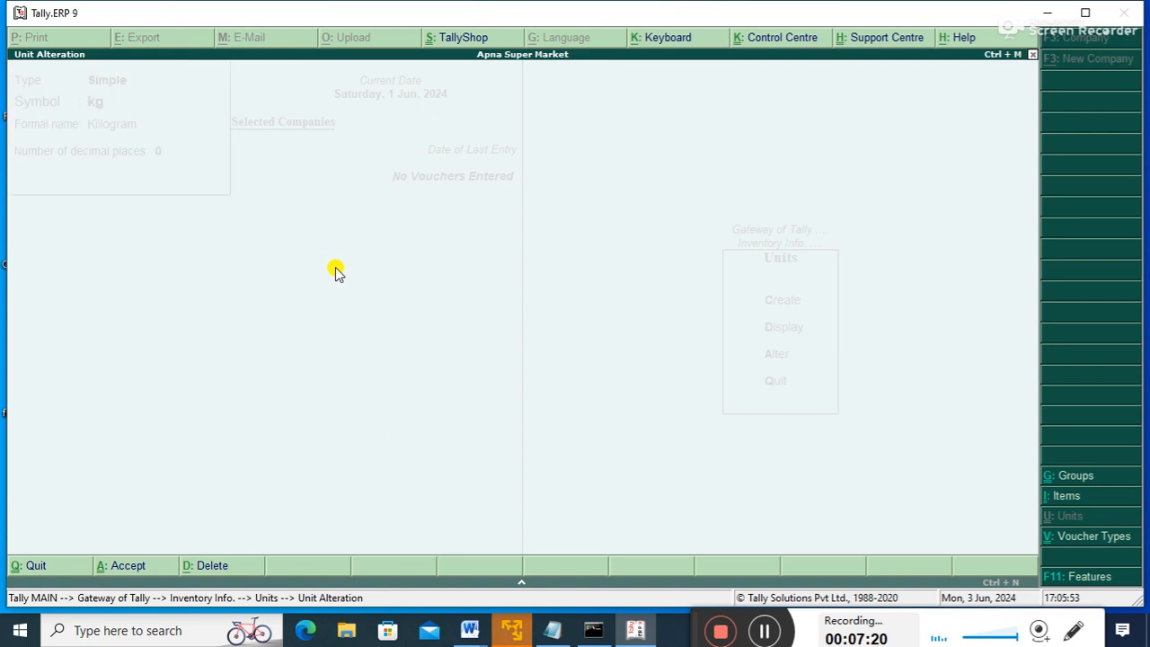
key(y)
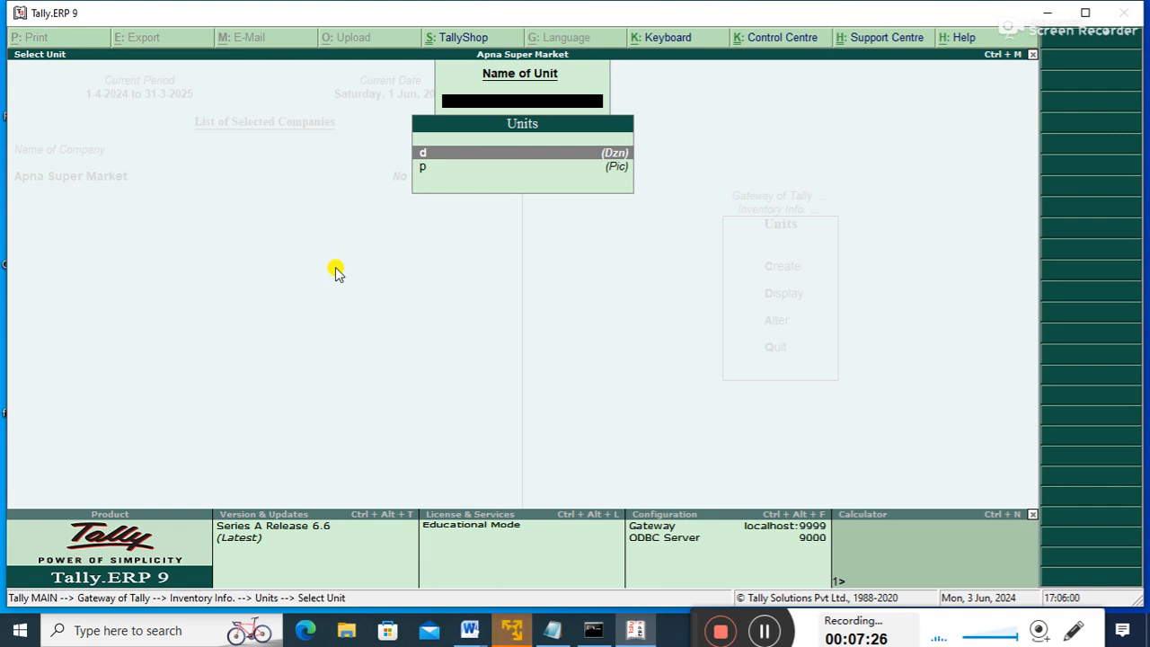
key(Escape)
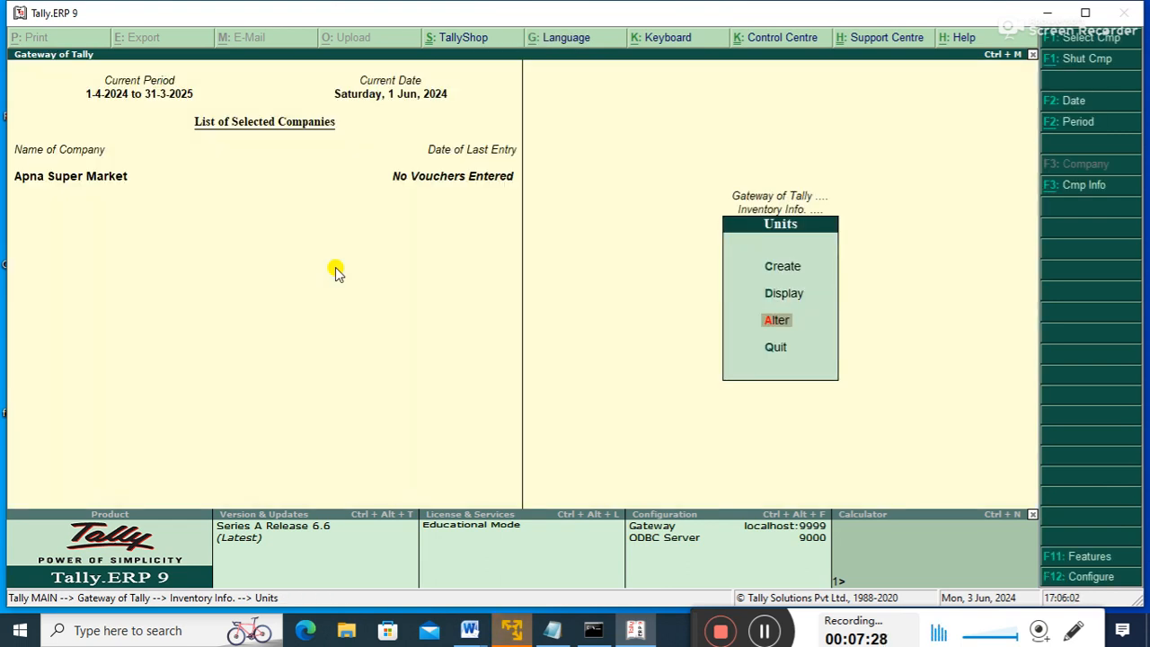
key(Up)
key(Up)
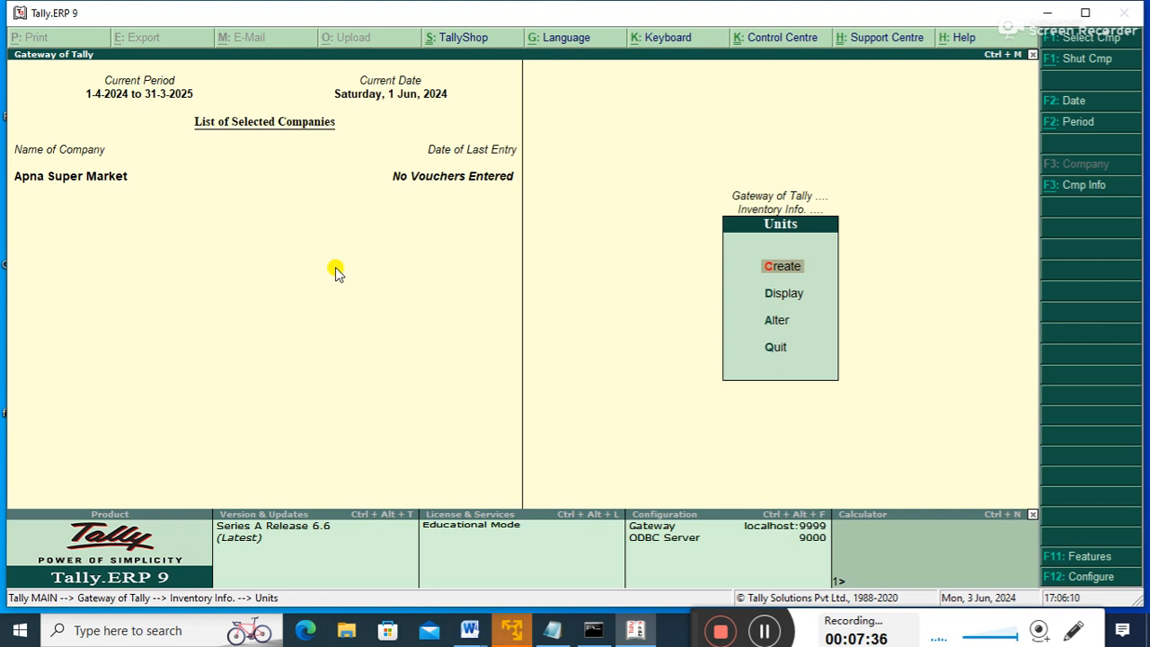
key(Return)
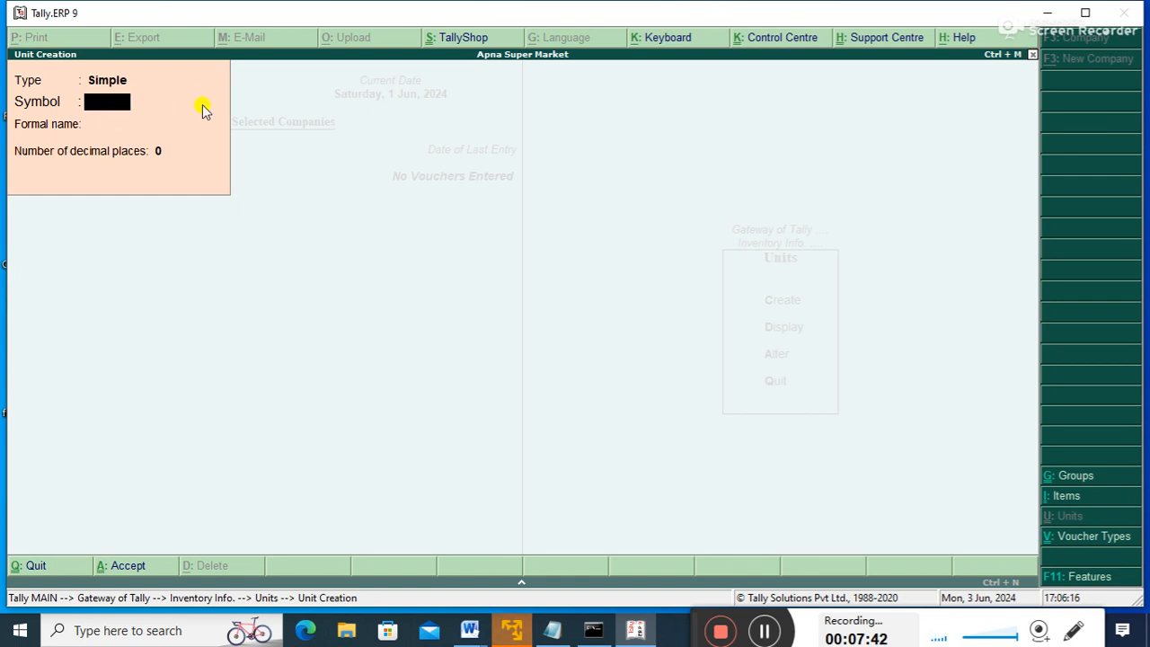
- Define a Compound unit: first unit d, conversion 12, second unit p
key(BackSpace)
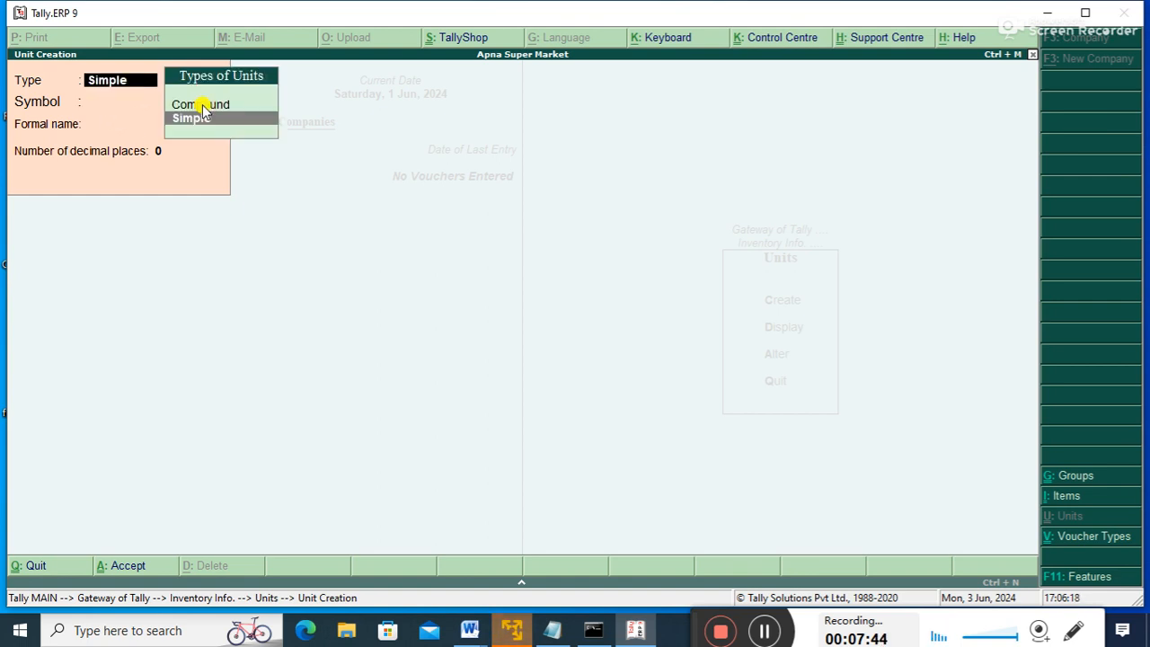
key(Up)
key(Return)
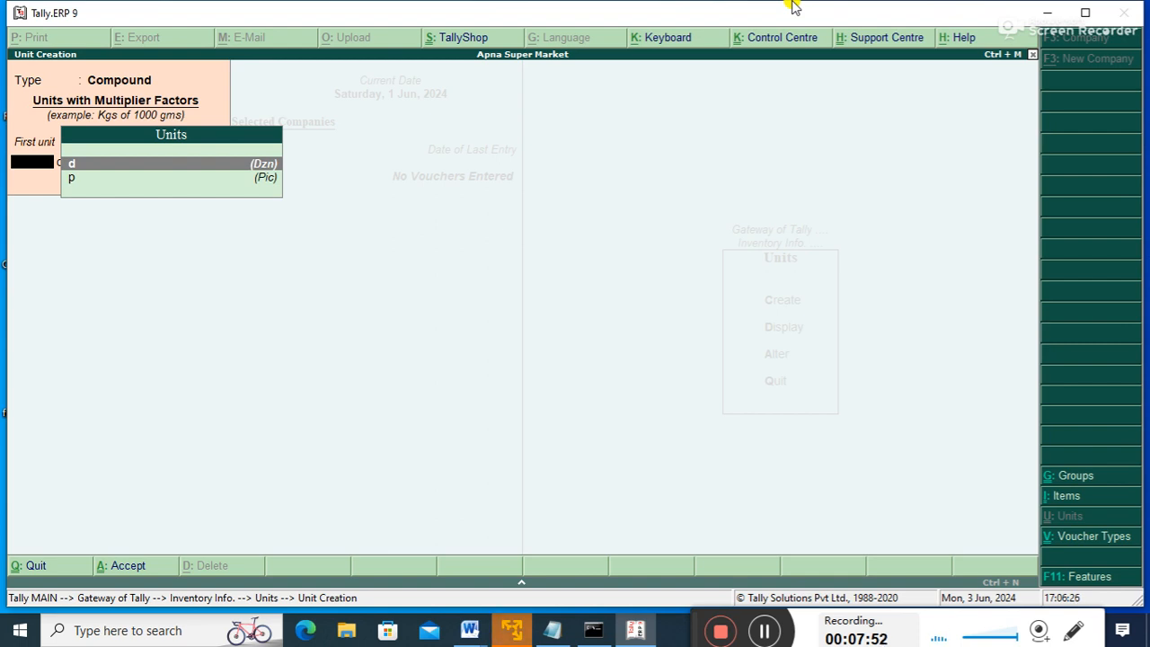
key(Down)
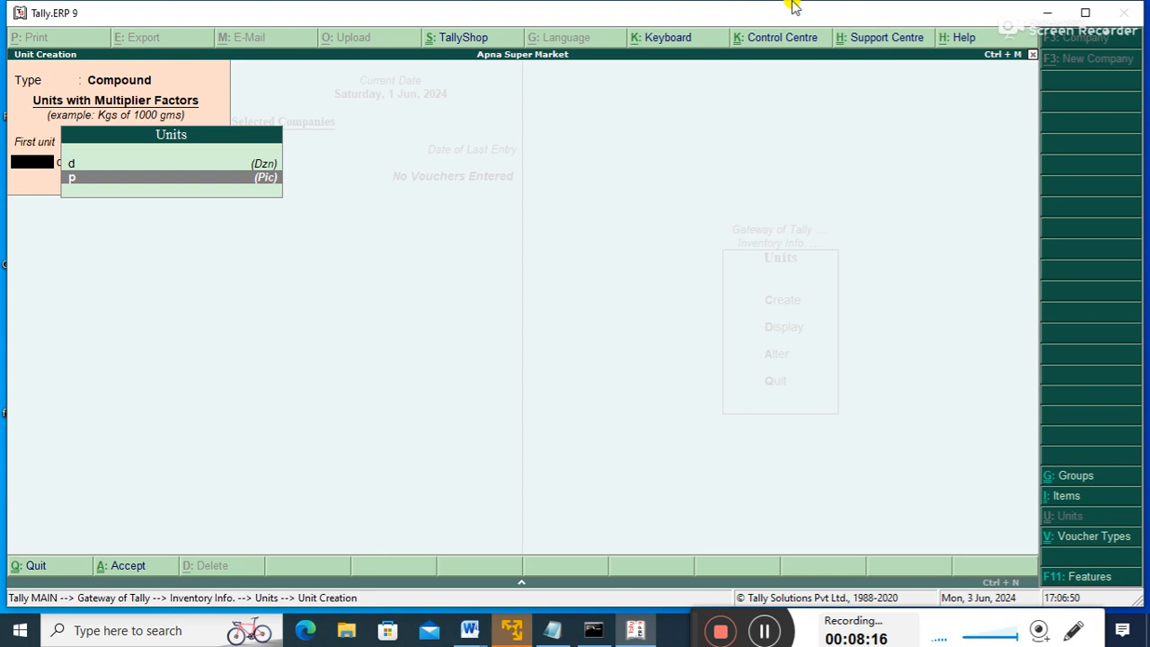
key(Up)
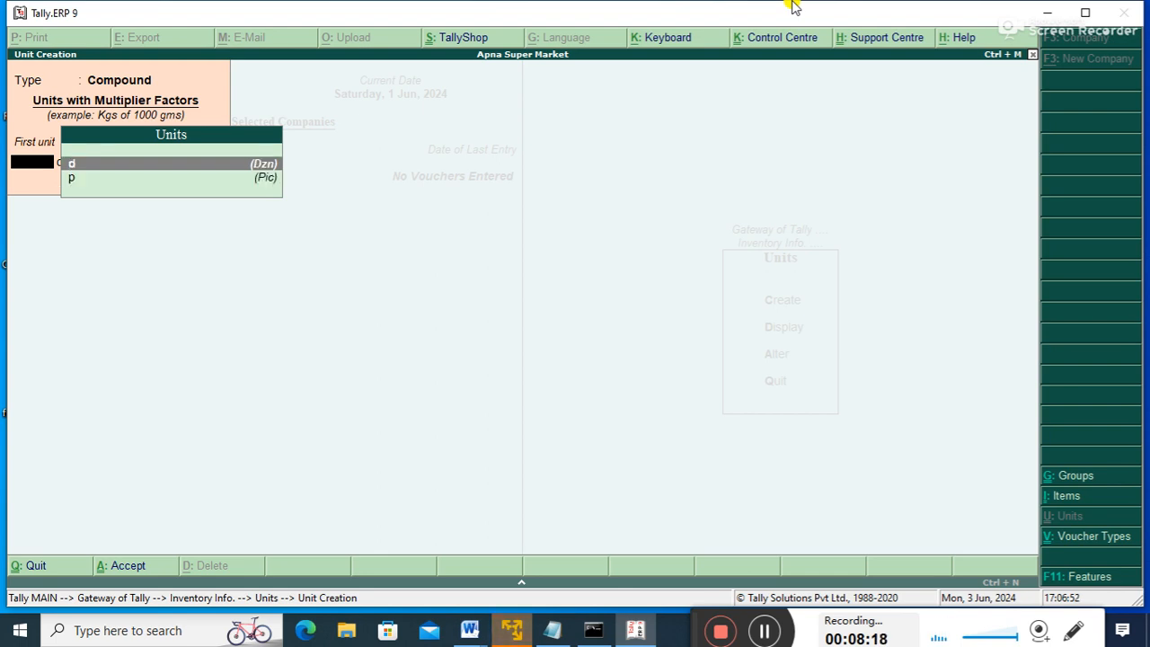
key(Return)
text(12)
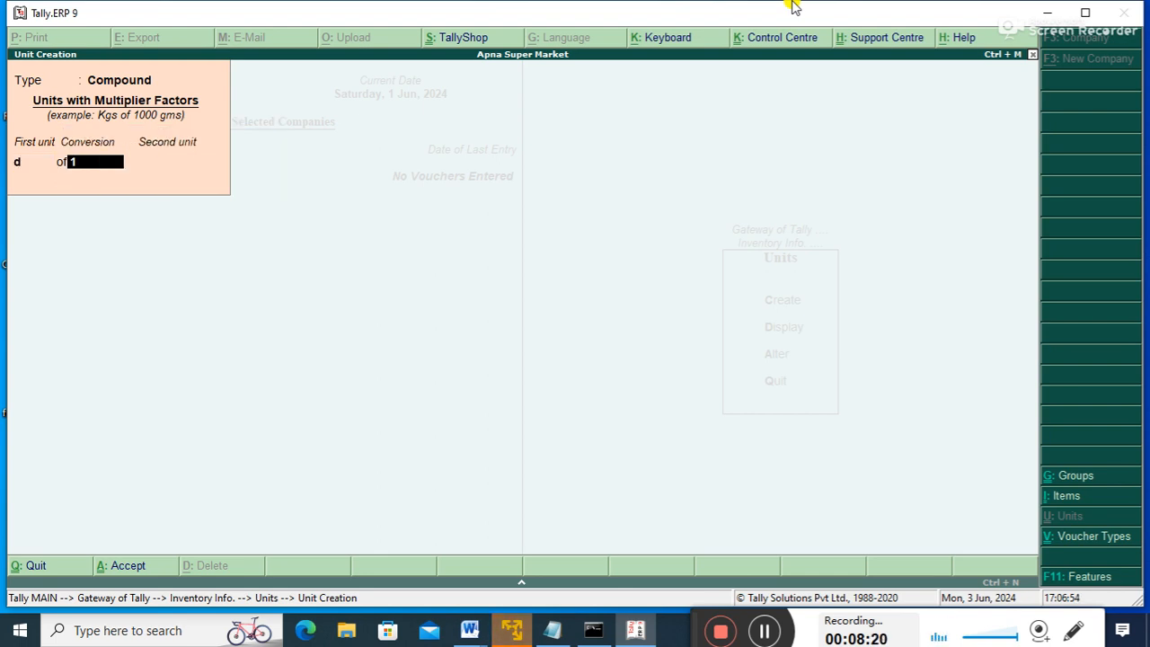
key(Return)
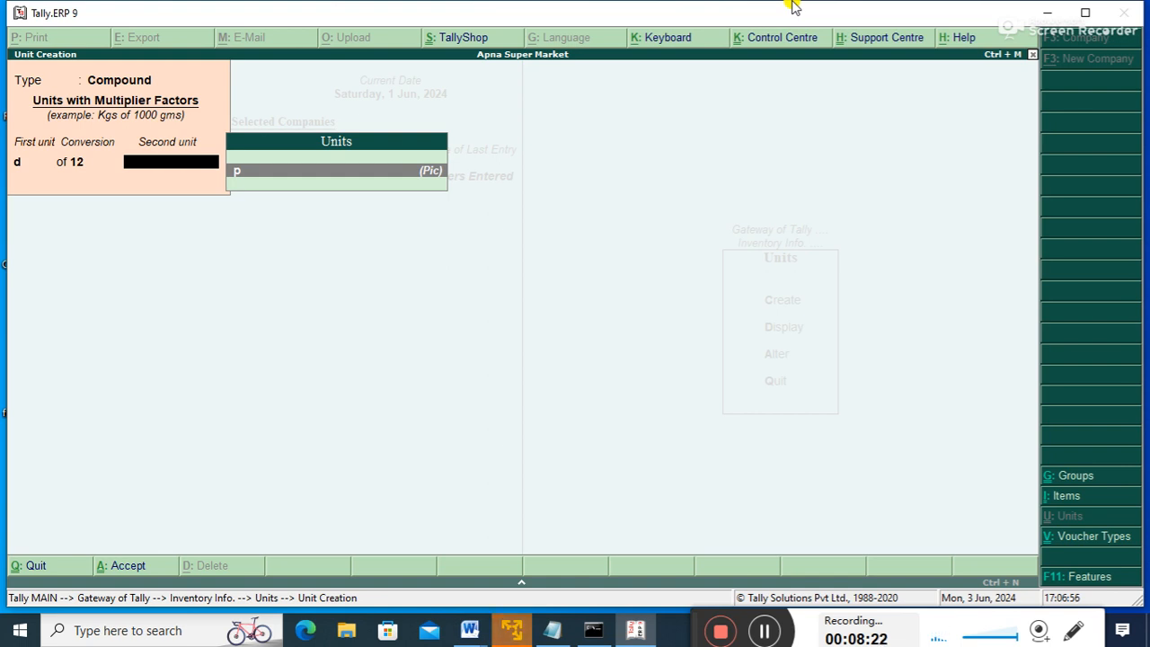
key(Return)
- Save the d of 12 p compound unit and check it in the unit list
key(Return)
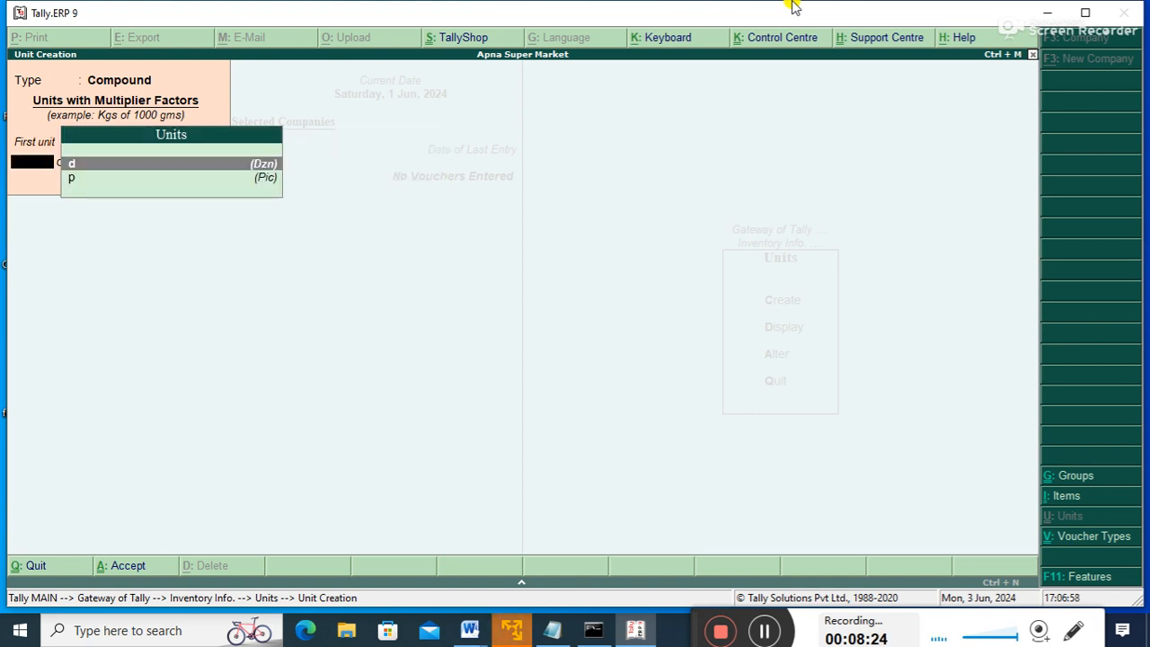
key(Escape)
key(Down)
key(Return)
key(Down)
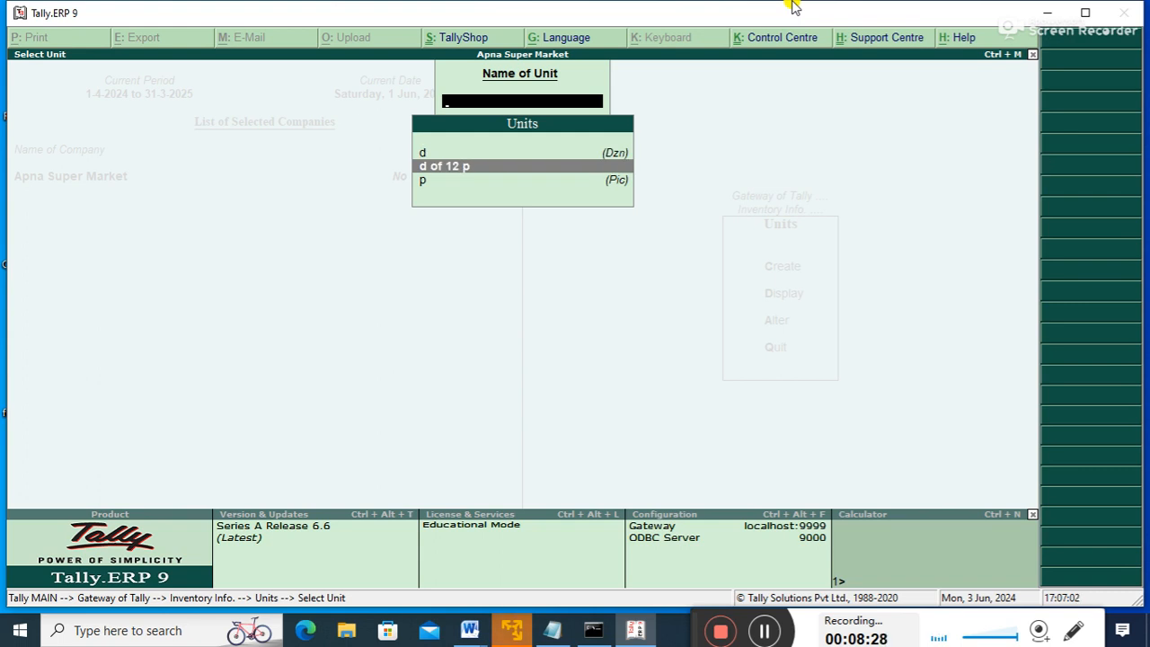
key(Escape)
key(Escape)
- Create stock groups Software and Hardware, both under Primary
key(Up)
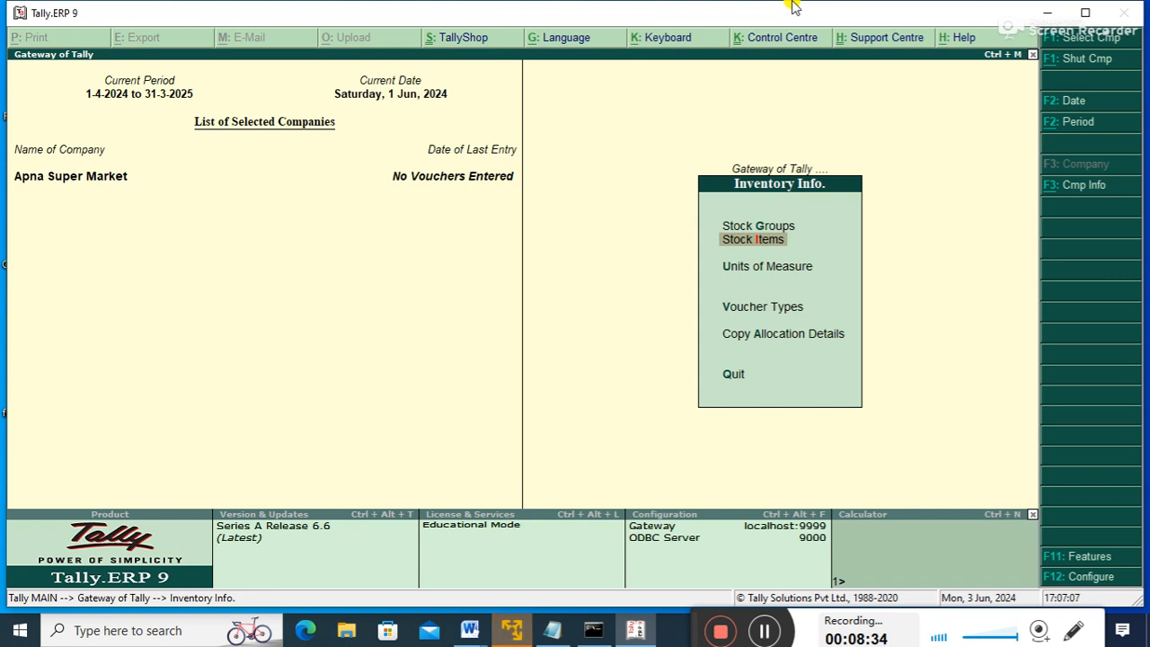
key(Up)
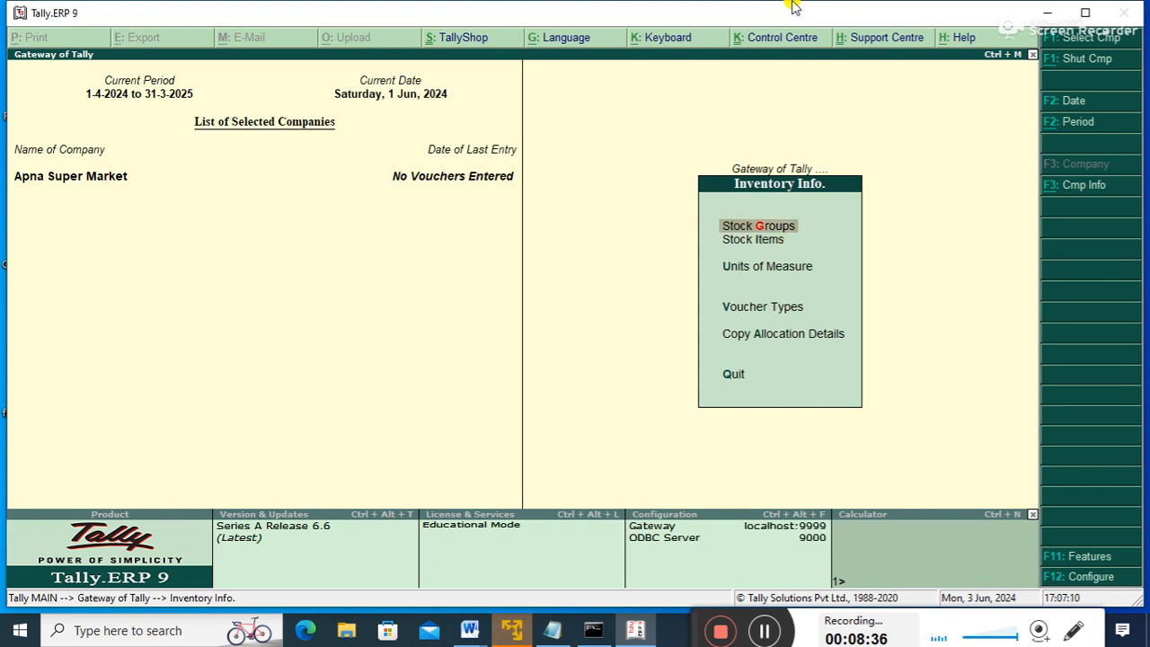
key(Return)
key(Return)
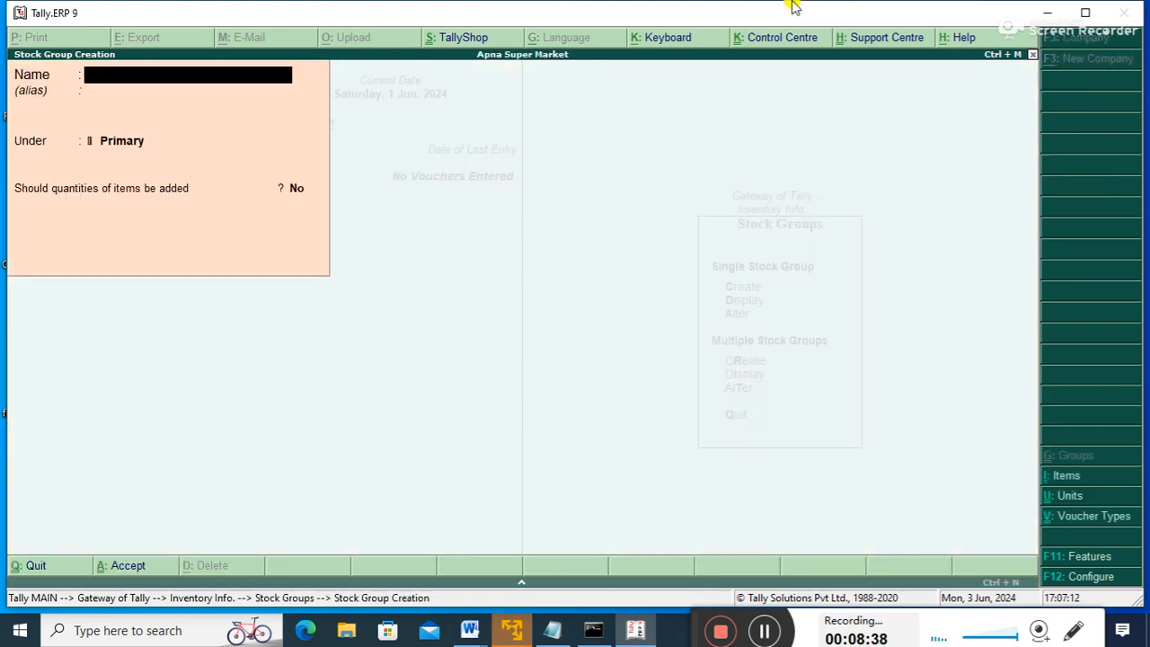
text(Software)
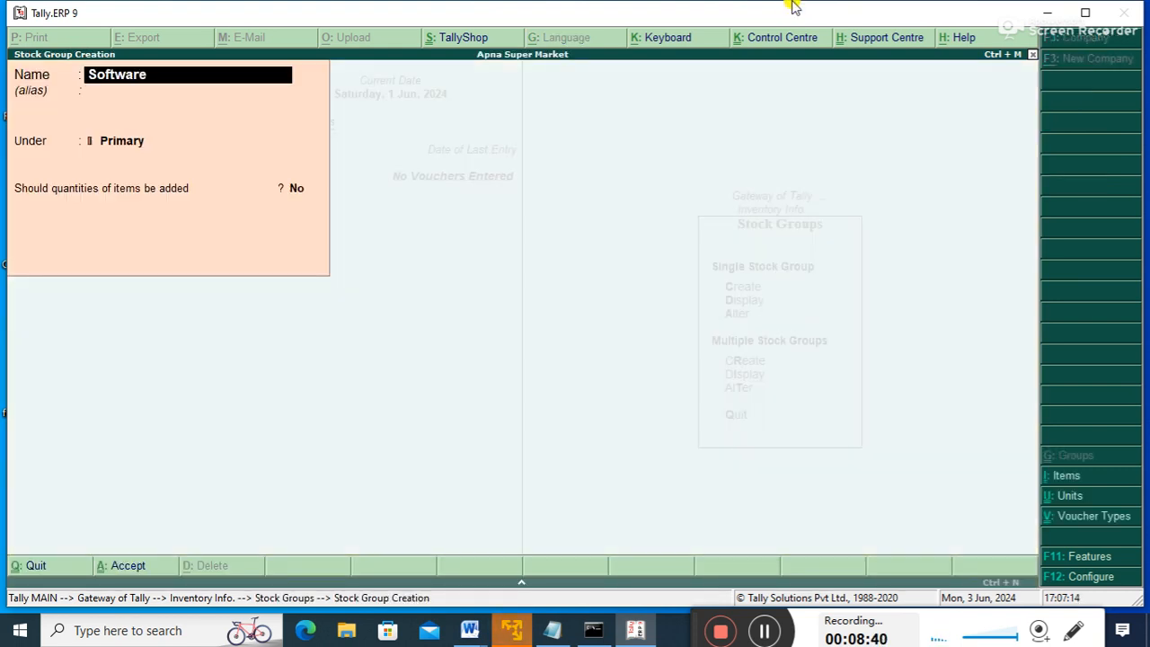
key(Return)
key(Return)
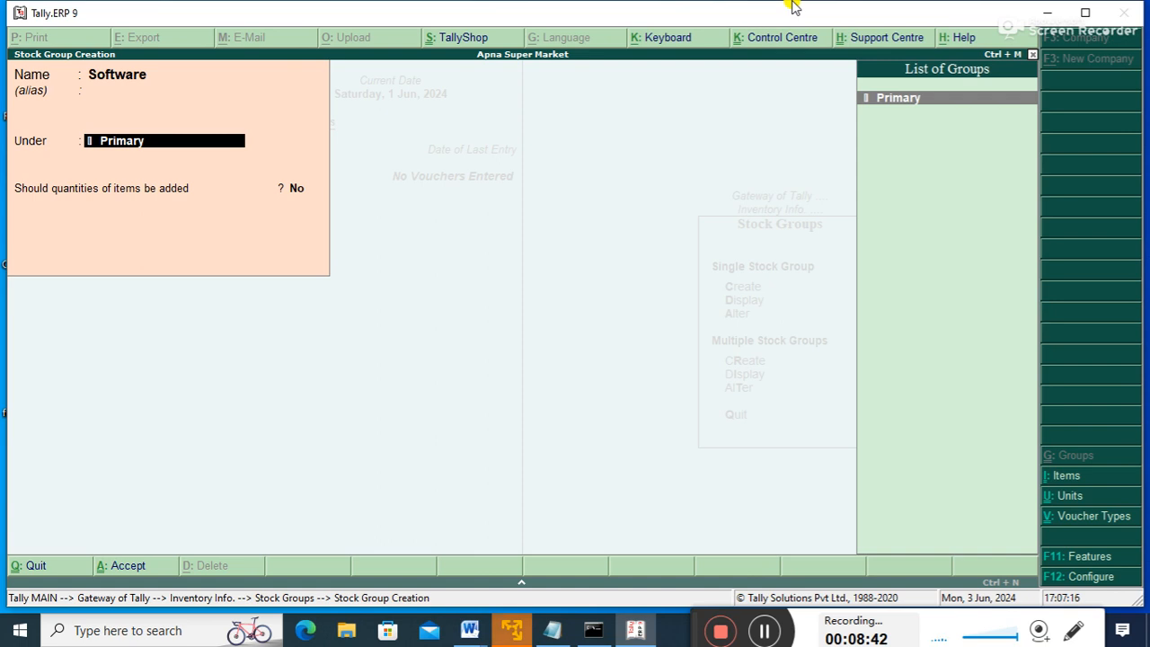
key(Return)
key(Return)
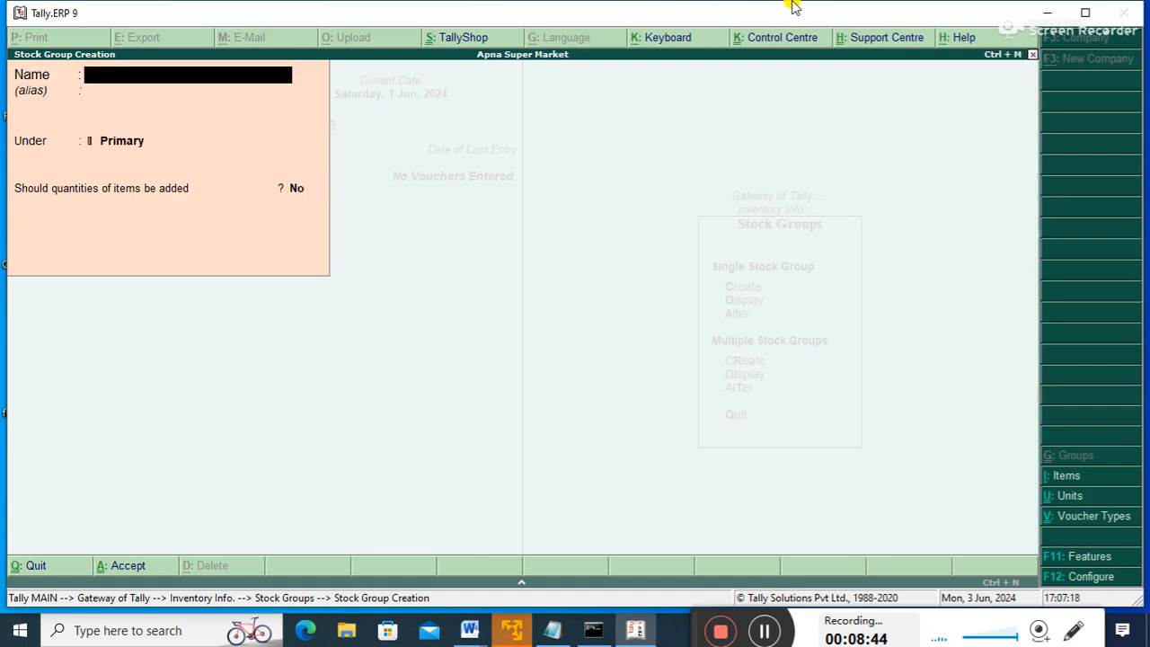
text(Hardware)
key(Return)
key(ctrl+a)
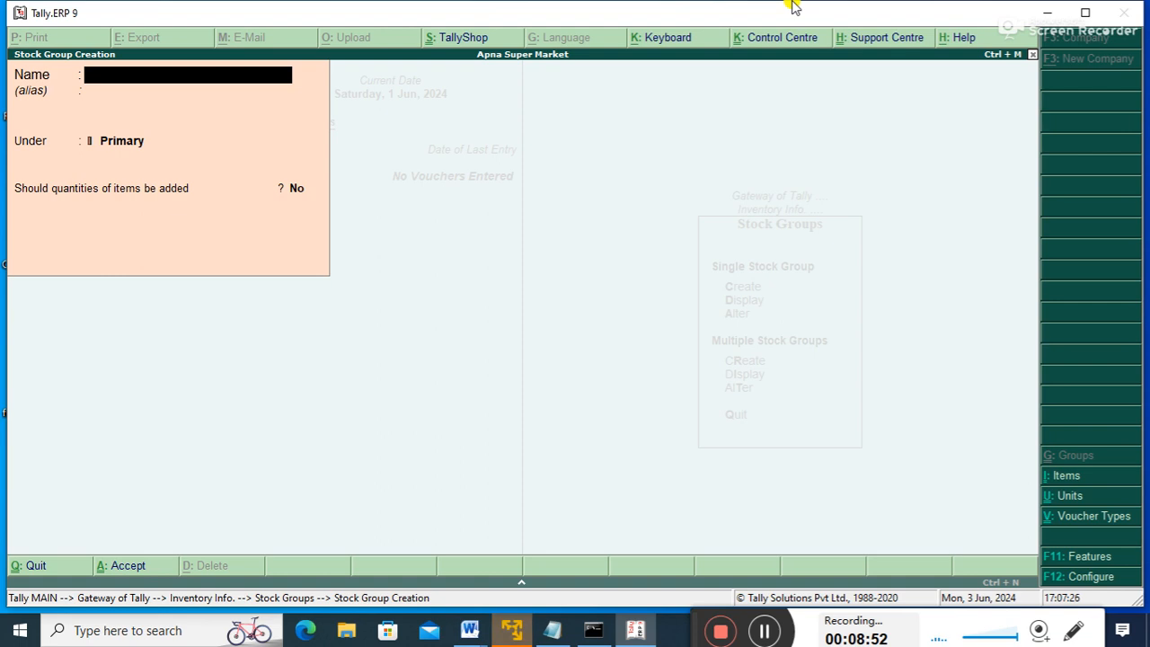
- Check both stock groups in Multiple Display, then return to Inventory Info
key(Escape)
key(Down)
key(Down)
key(Down)
key(Down)
key(Return)
key(Return)
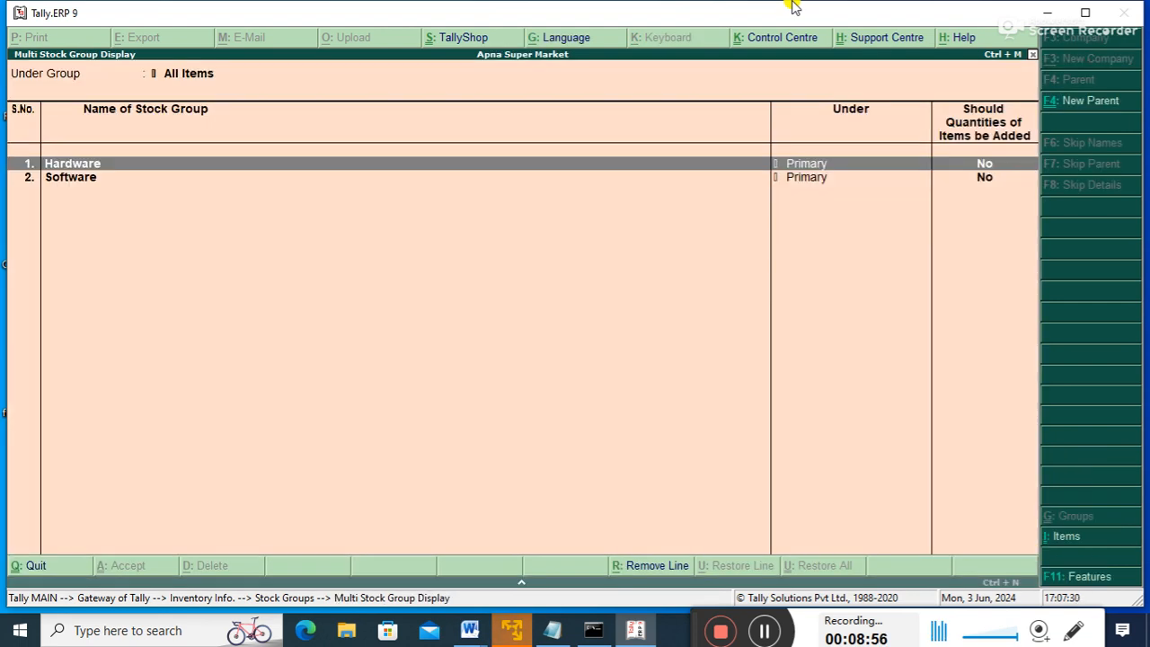
key(Escape)
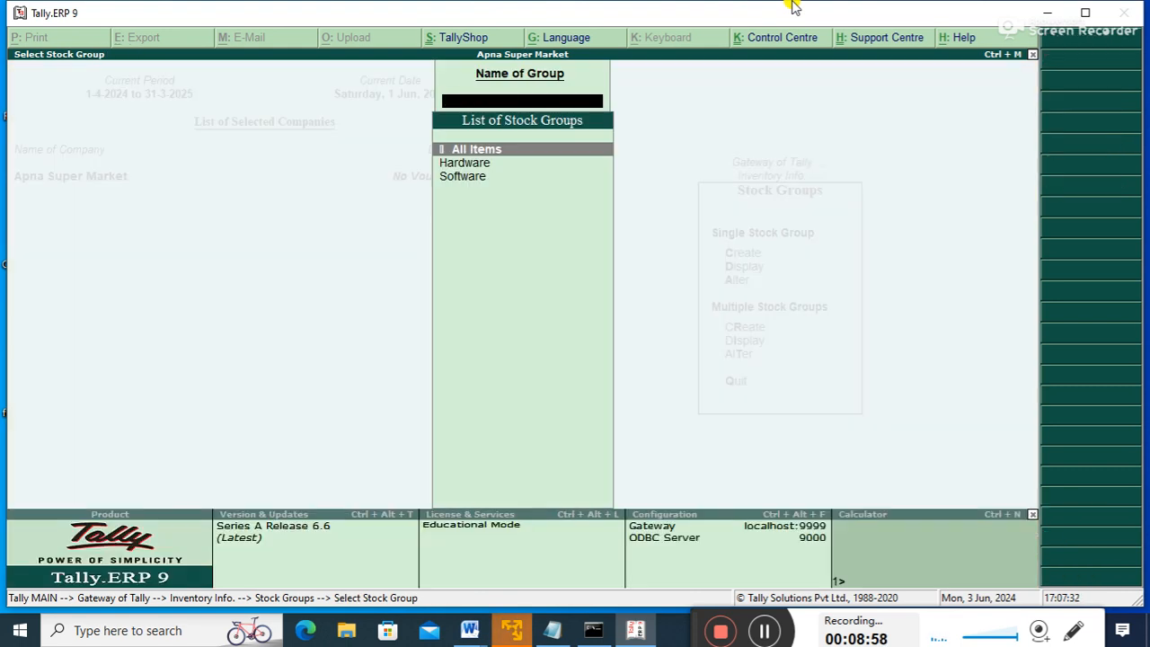
key(Escape)
key(Escape)
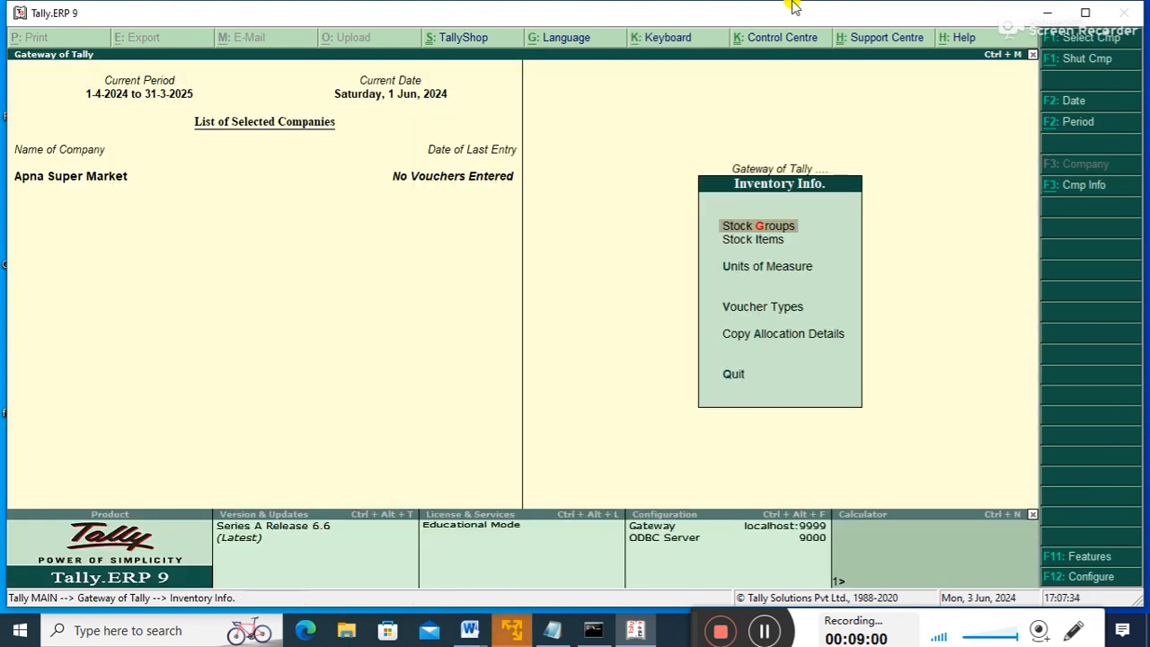
key(Down)
key(Down)
- Navigate the Stock Items menu to the single stock item Create option
key(Up)
key(Up)
key(Down)
key(Return)
key(Down)
key(Down)
key(Up)
key(Up)
key(Up)
key(Down)
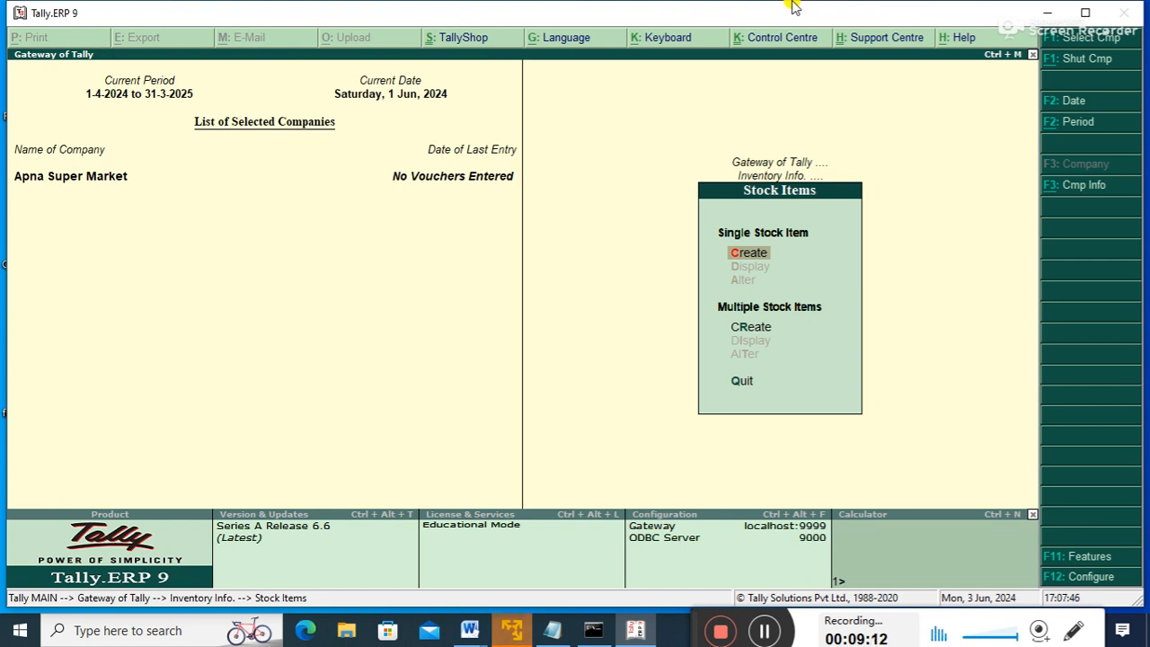
key(Down)
key(Down)
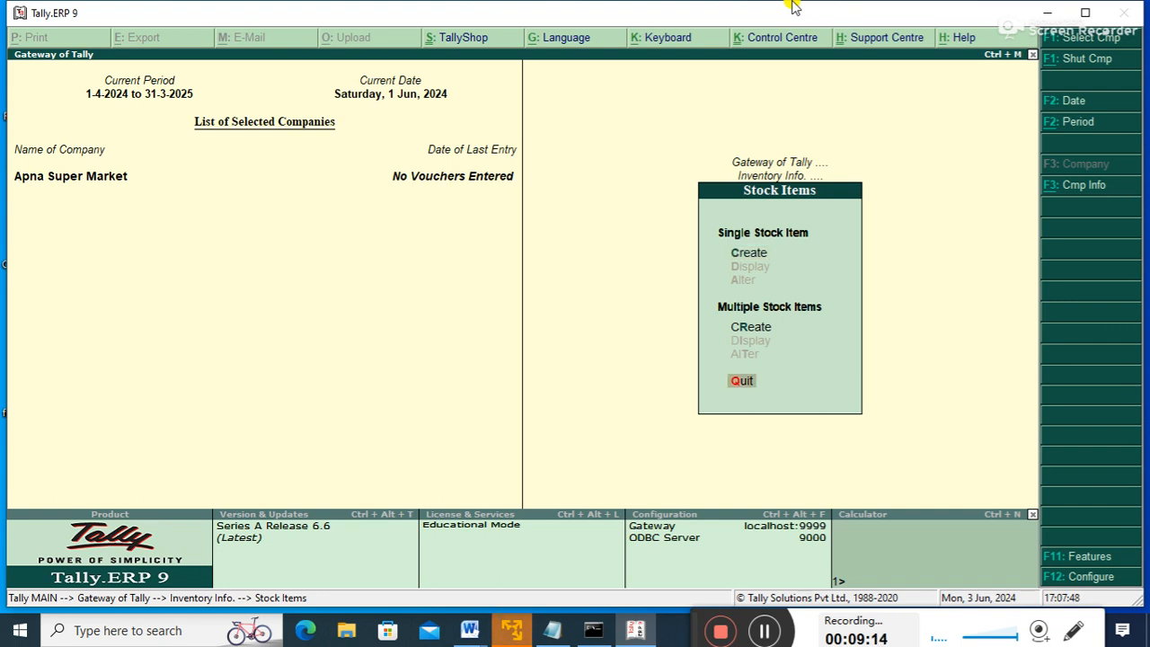
key(Up)
key(Up)
key(Up)
key(Up)
key(Up)
key(Up)
key(Up)
key(Down)
key(Up)
key(Up)
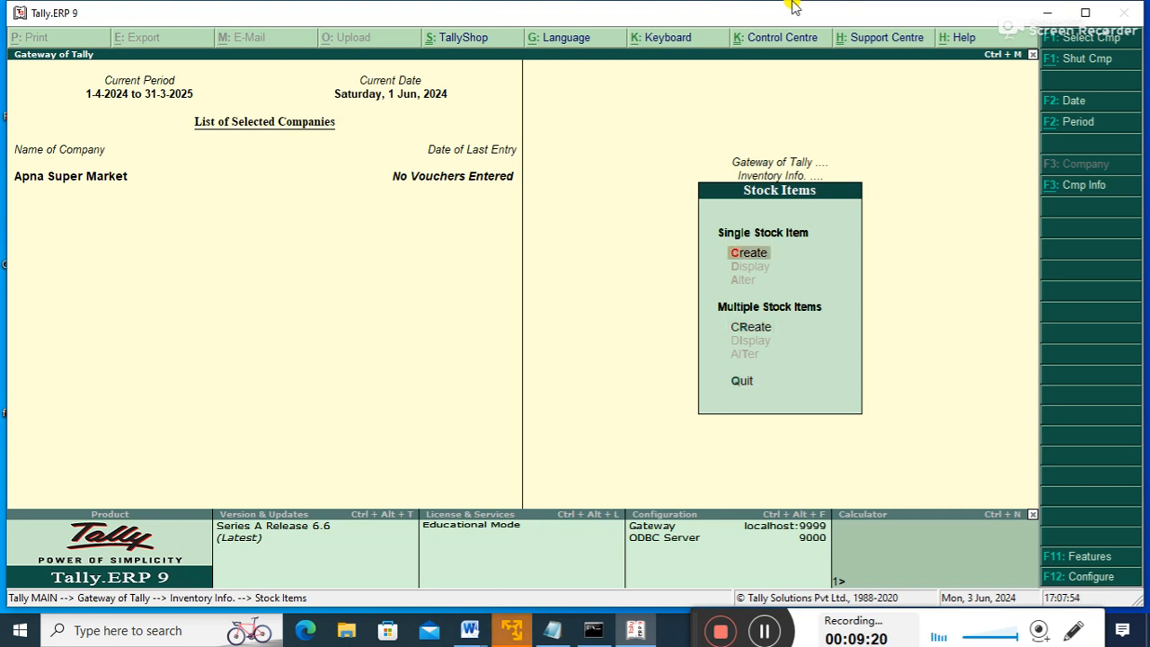
key(Down)
key(Down)
key(Up)
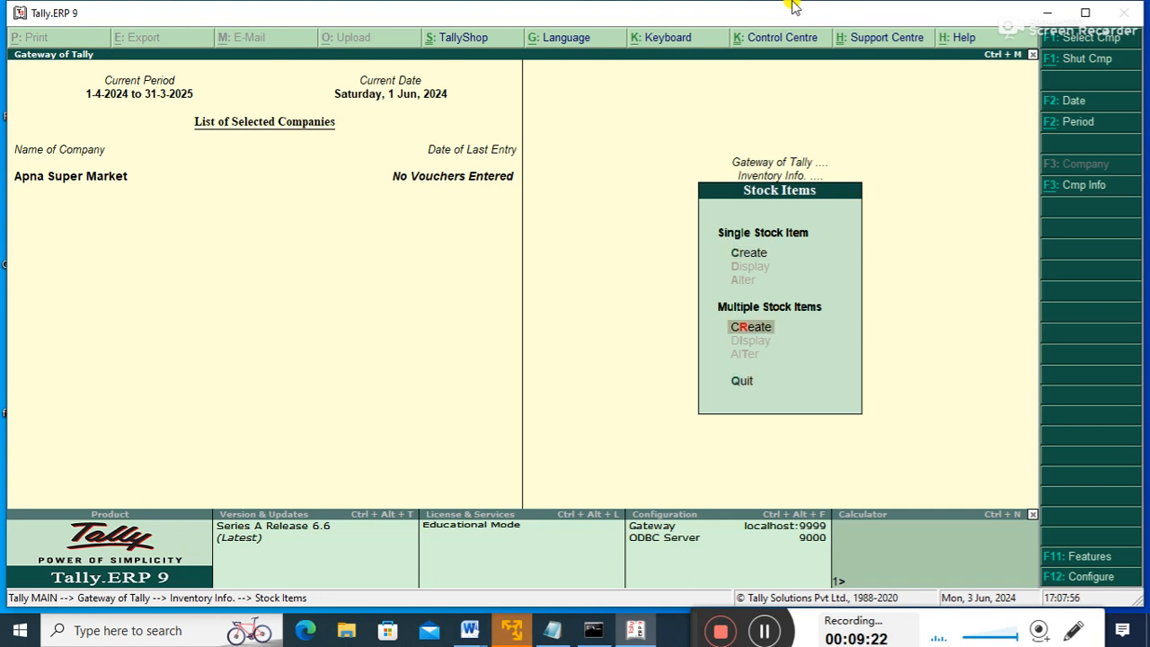
key(Up)
key(Up)
key(Down)
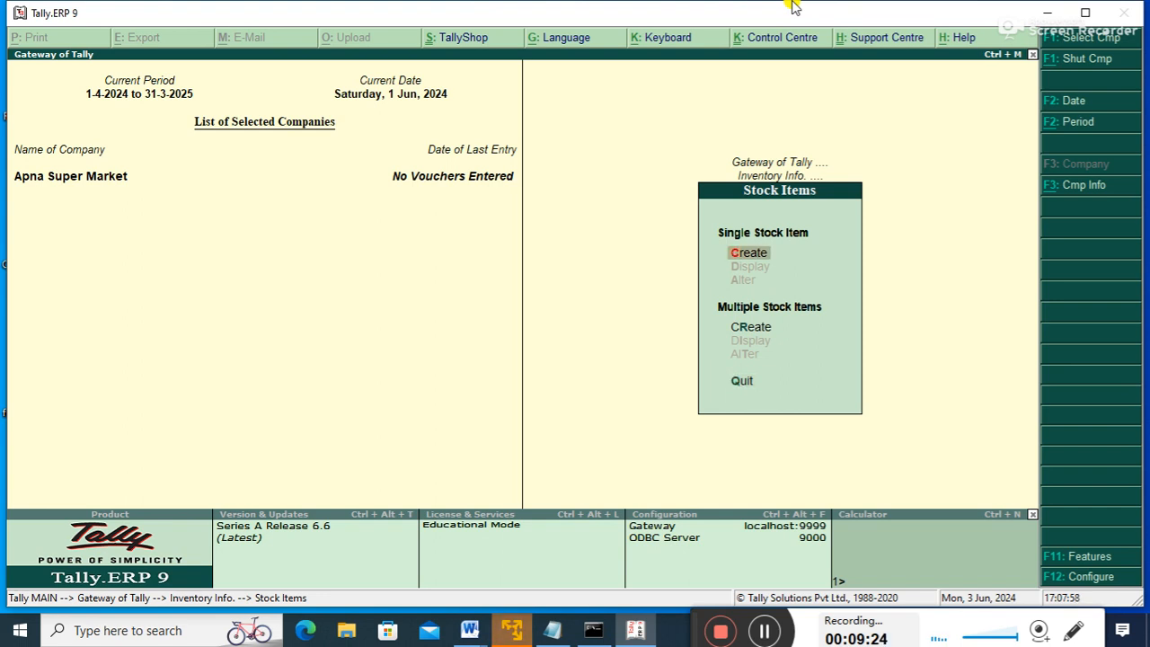
- Create stock item SSD under the Hardware group with unit p and save it
key(Return)
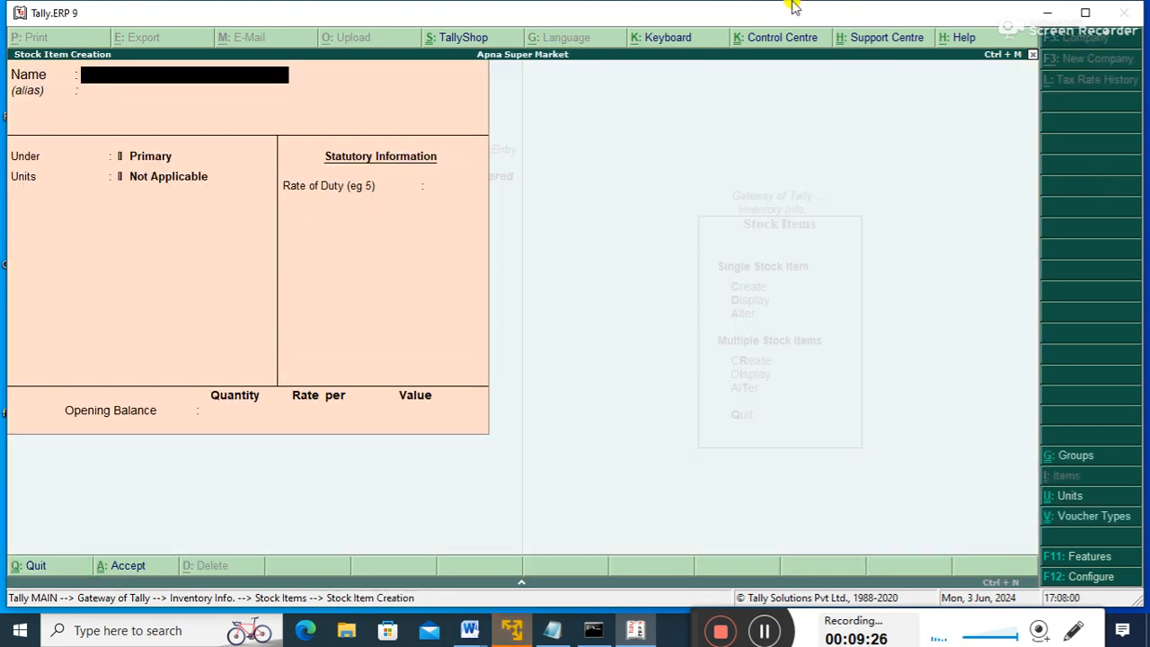
text(Ss)
text(SD)
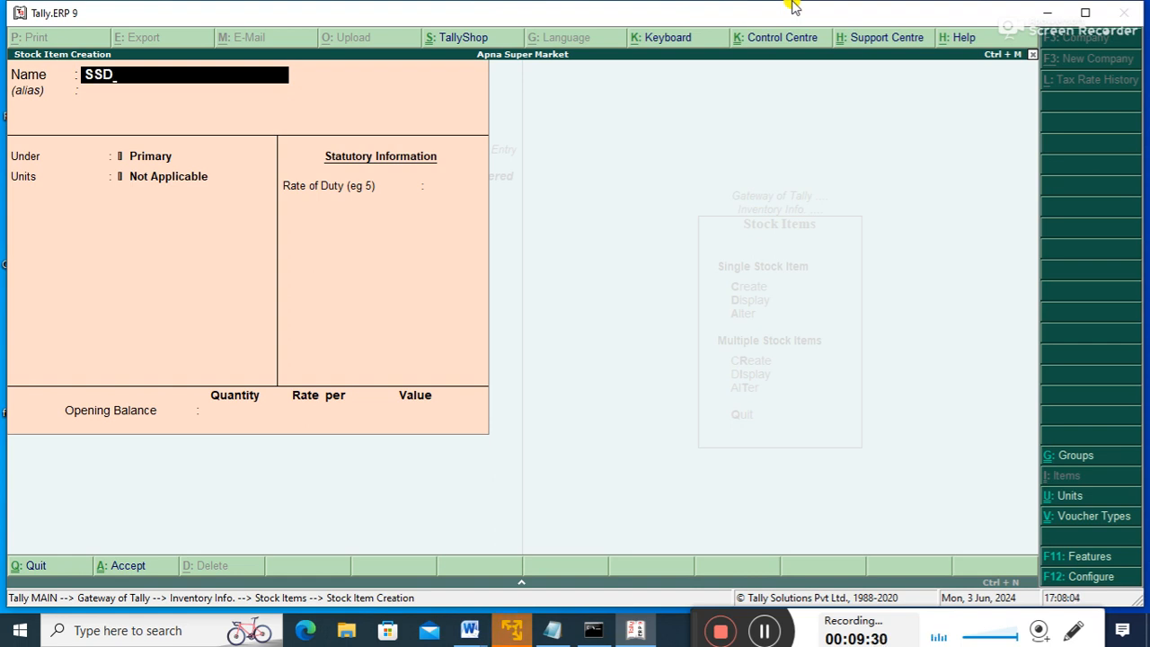
key(Return)
key(Down)
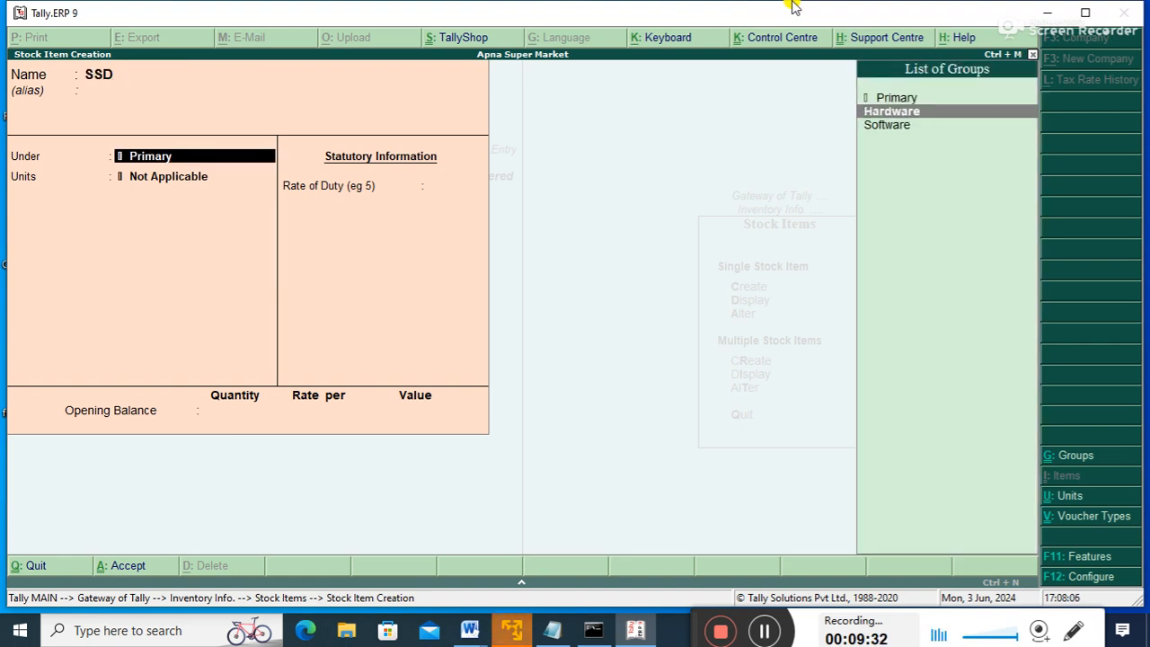
key(Return)
key(Down)
key(Down)
key(Down)
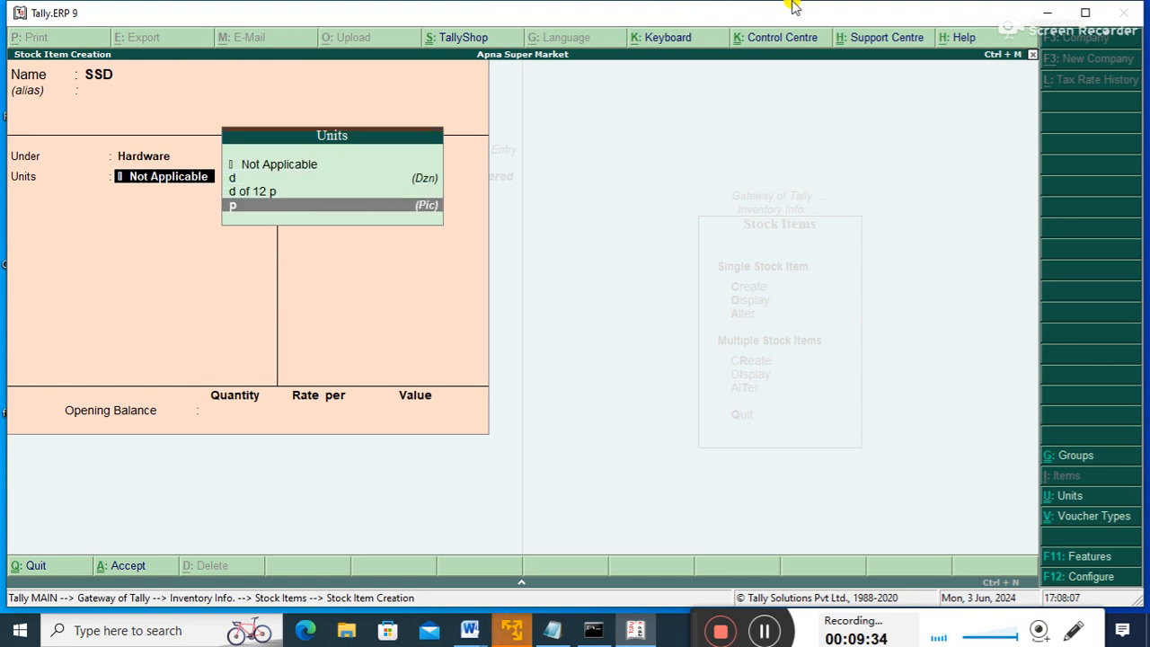
key(Return)
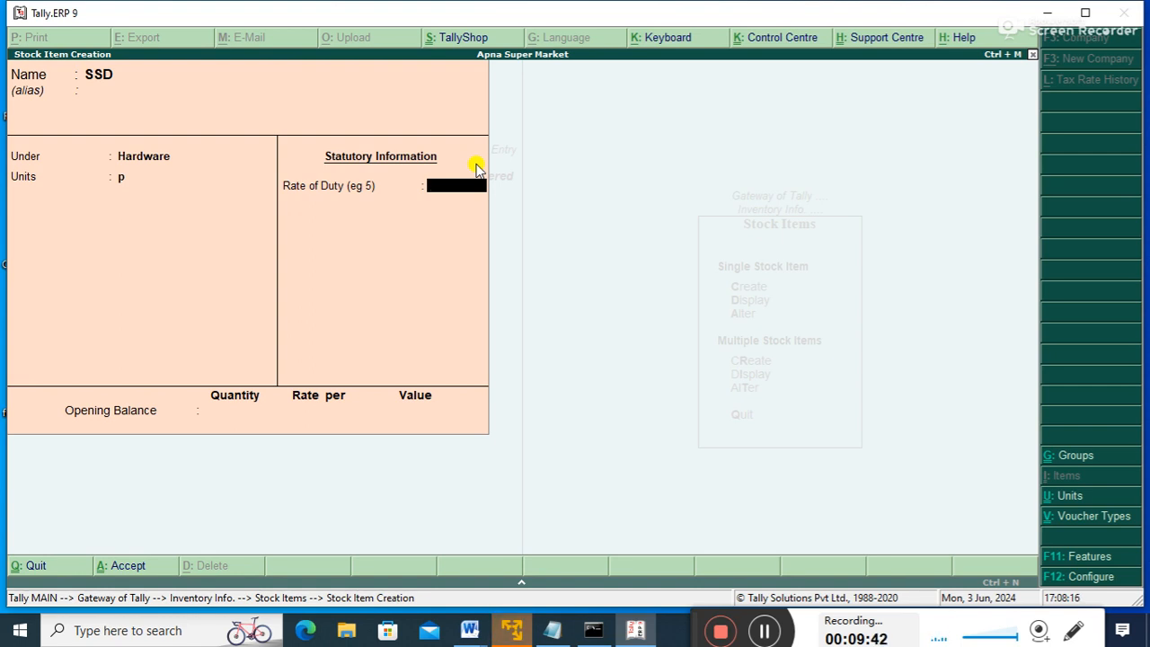
key(Return)
- Close the blank item form and choose Multiple Stock Items Display
key(Escape)
key(Down)
key(Down)
key(Down)
key(Down)
key(Return)
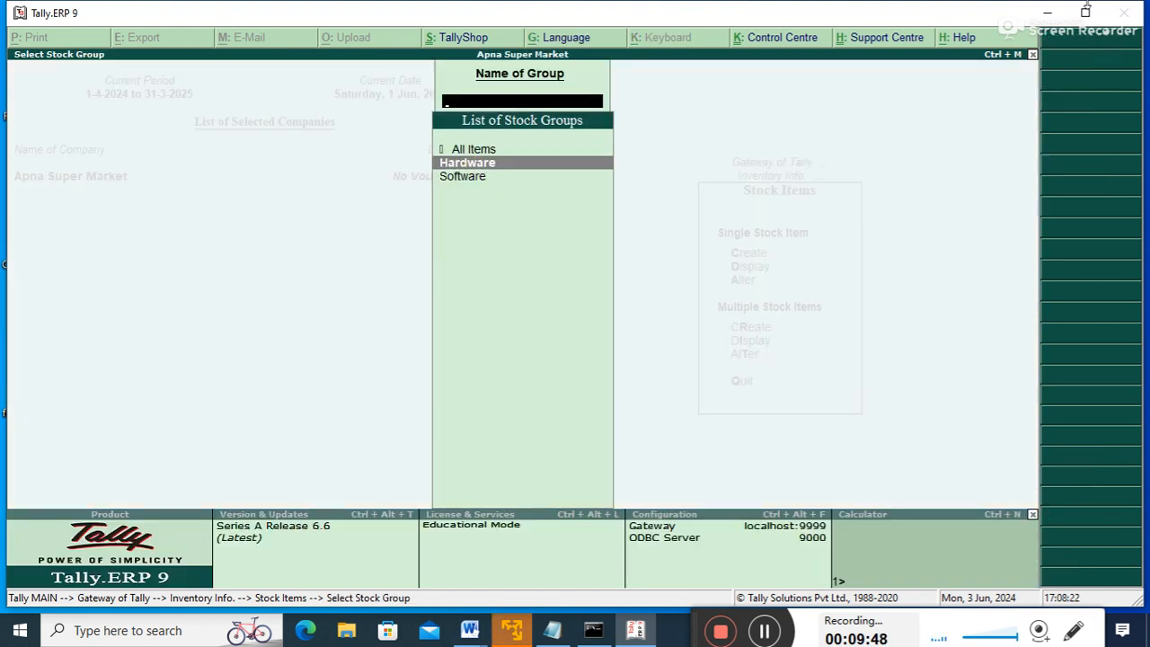
- Display All Items to confirm SSD is under Hardware in p units, then back out twice
key(Up)
key(Return)
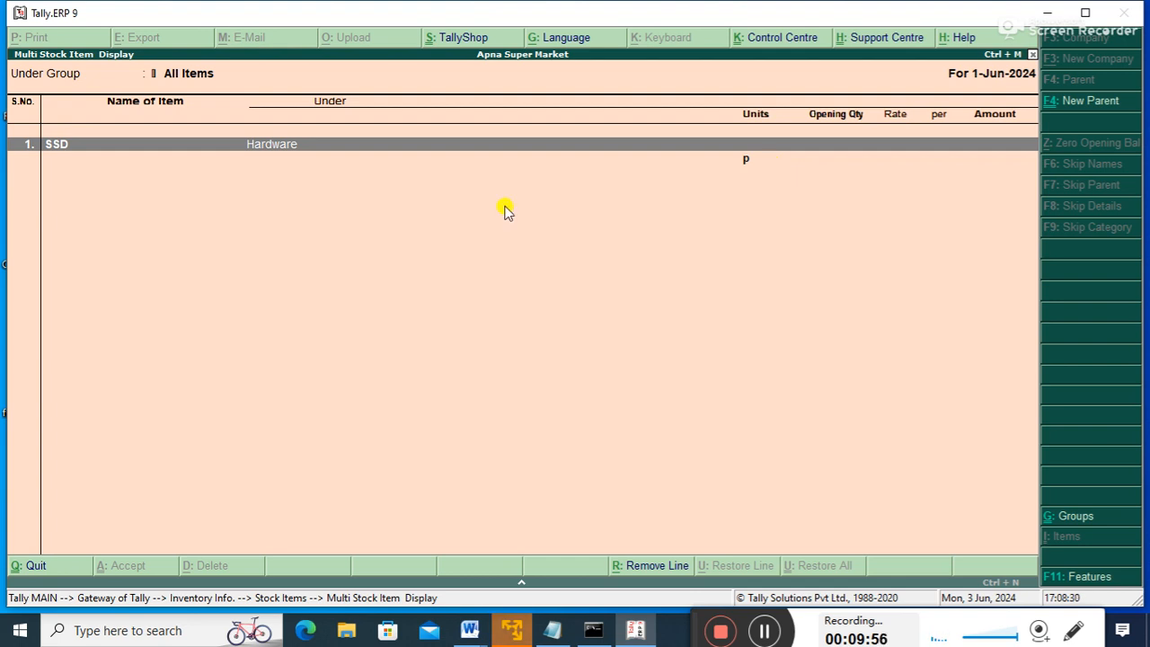
key(Escape)
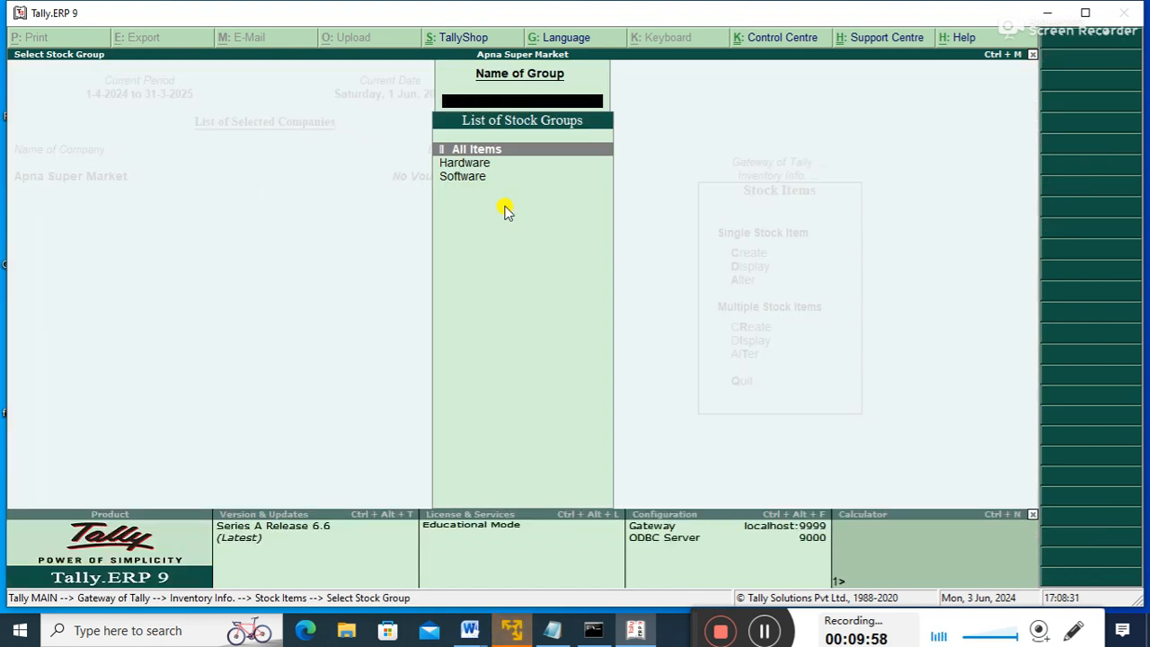
key(Escape)
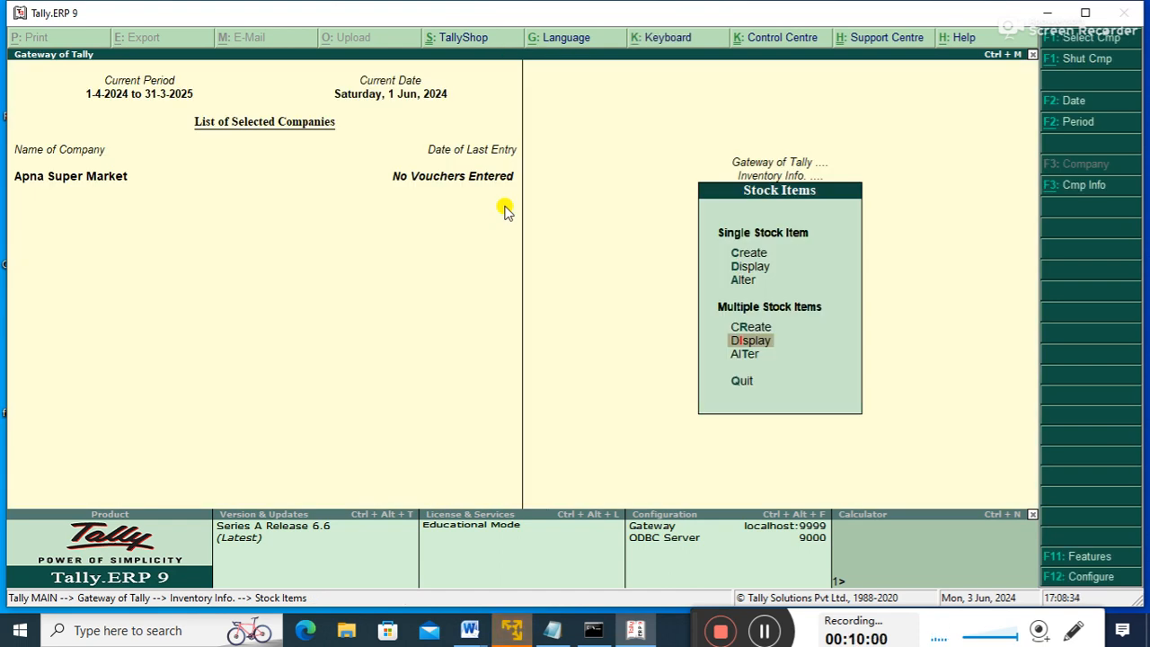
- Start Multi Stock Item Creation with All Items as the default group
key(Up)
key(Return)
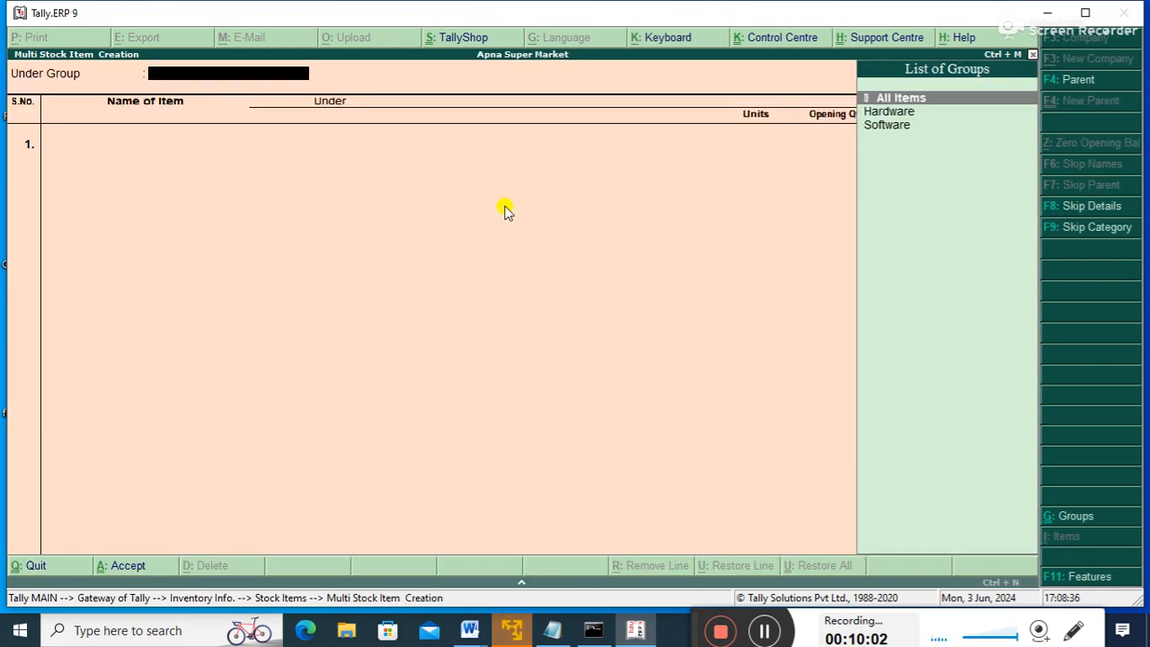
key(Down)
key(Return)
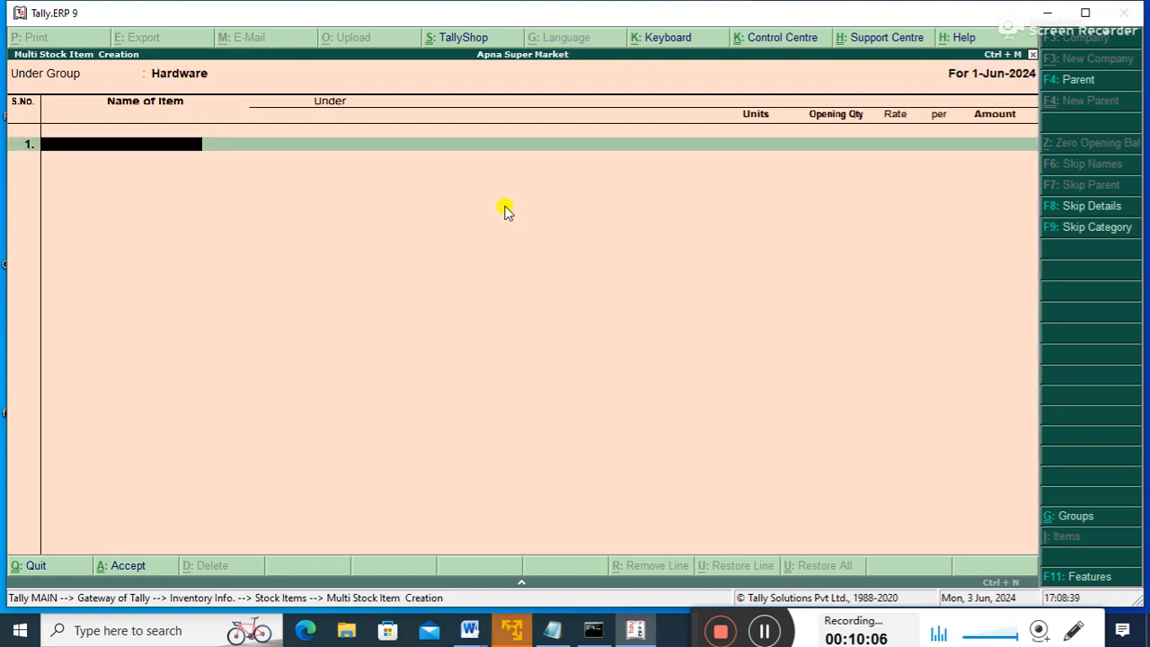
key(BackSpace)
key(Up)
key(Return)
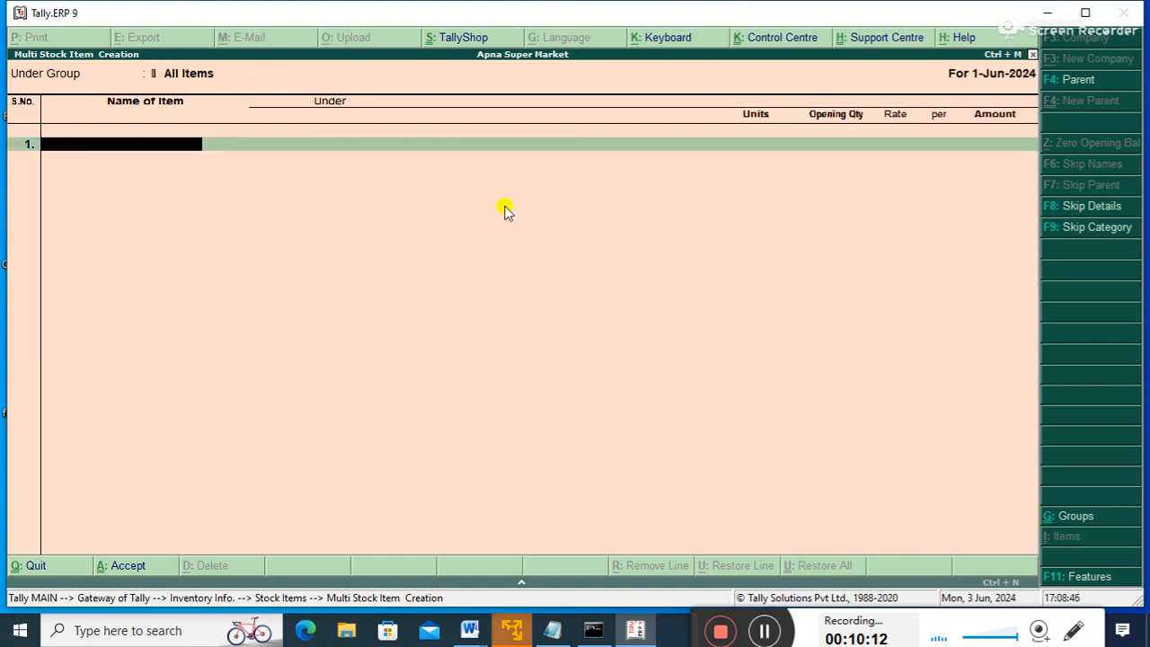
- Add PENDRIVE and MONITOR under Hardware with unit p
text(PENDRIVE)
key(Return)
key(Down)
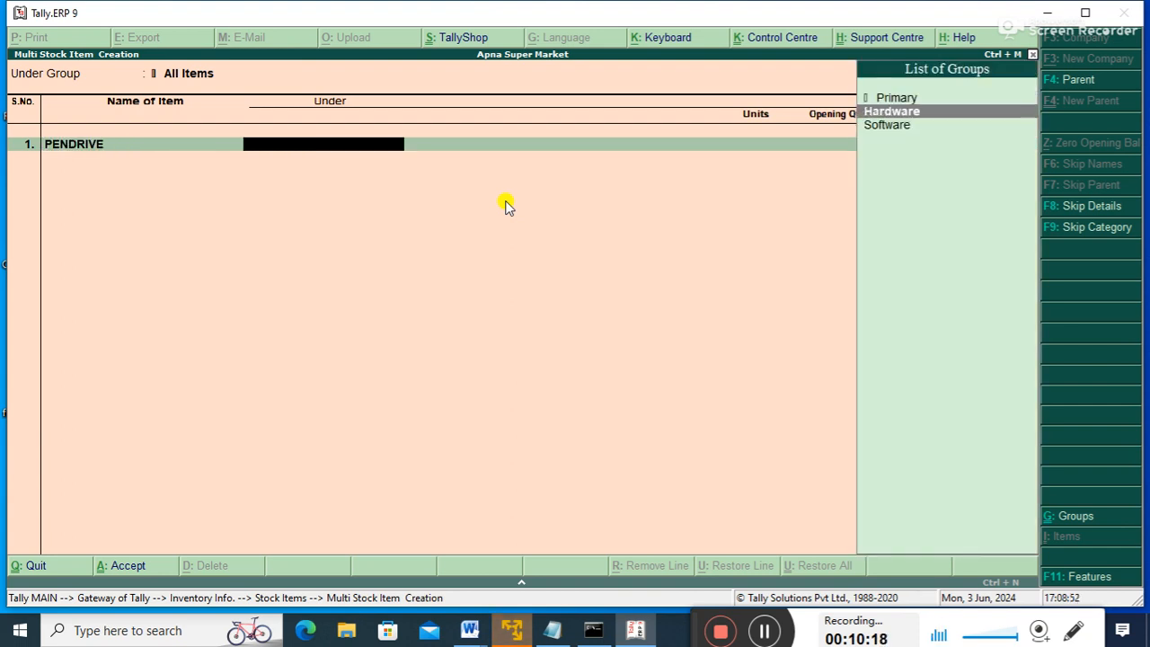
key(Return)
text(p)
key(Return)
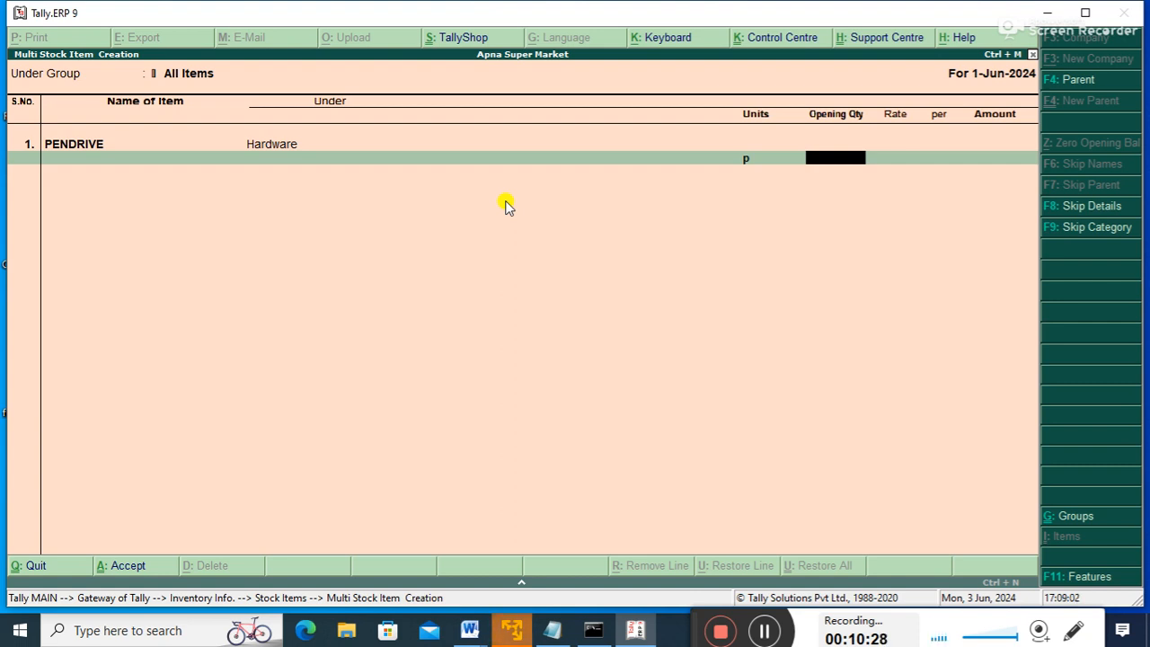
key(Return)
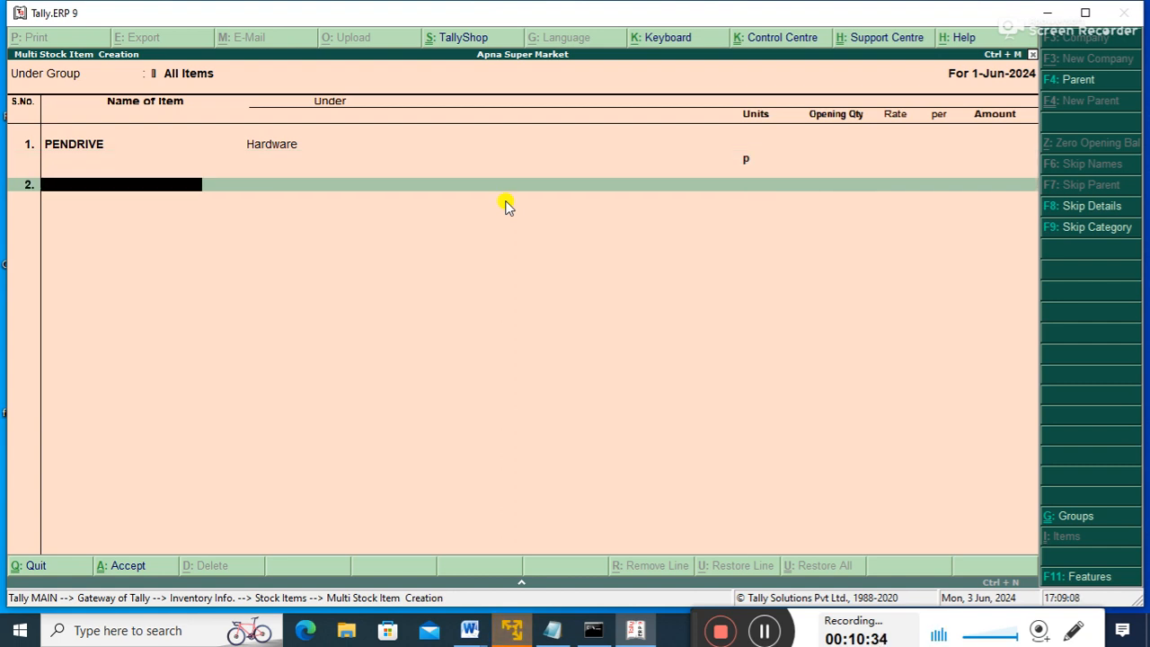
text(MONITOR)
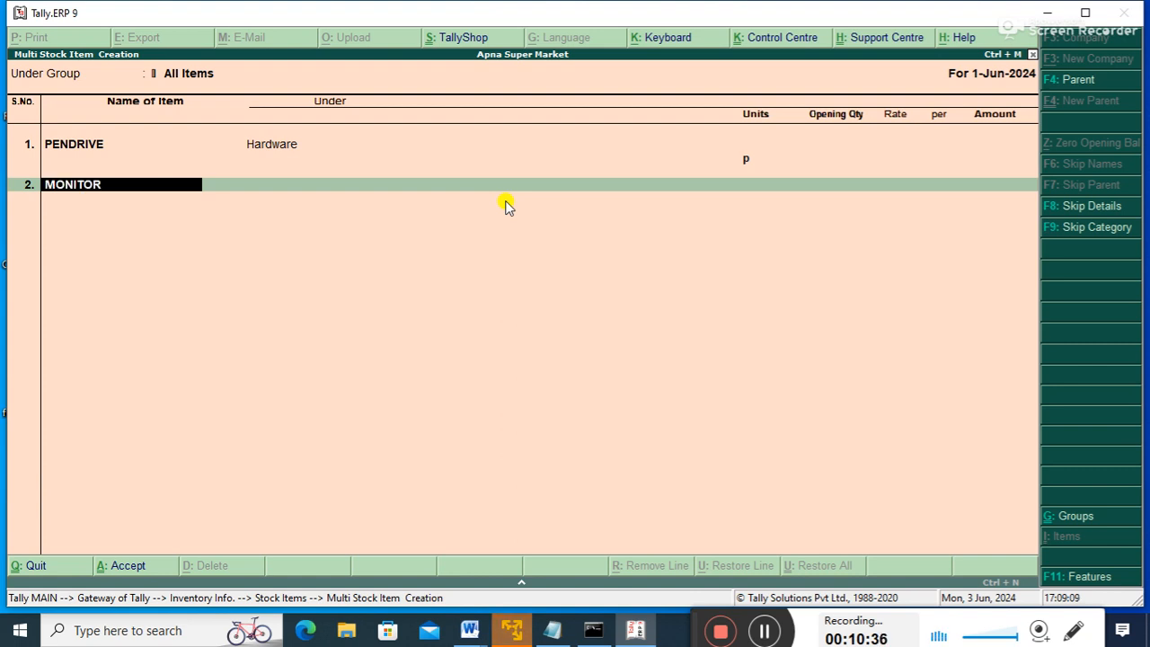
key(Return)
key(Down)
key(Return)
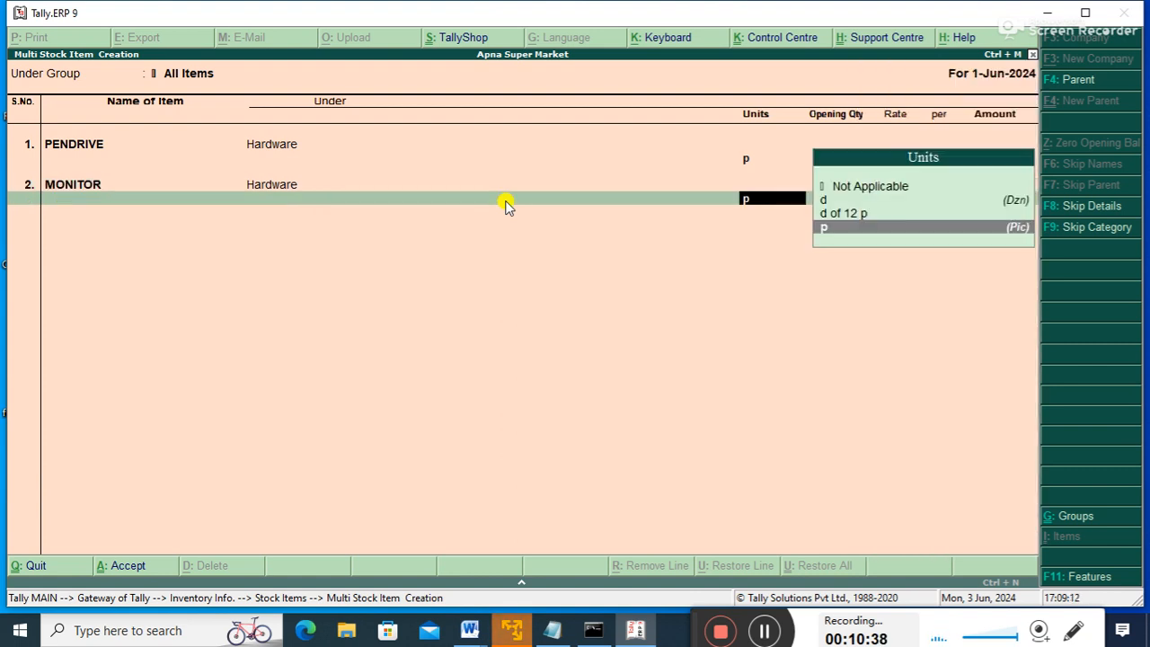
key(Return)
- Add LAPTOP and PRINTER under Hardware with unit p
key(Return)
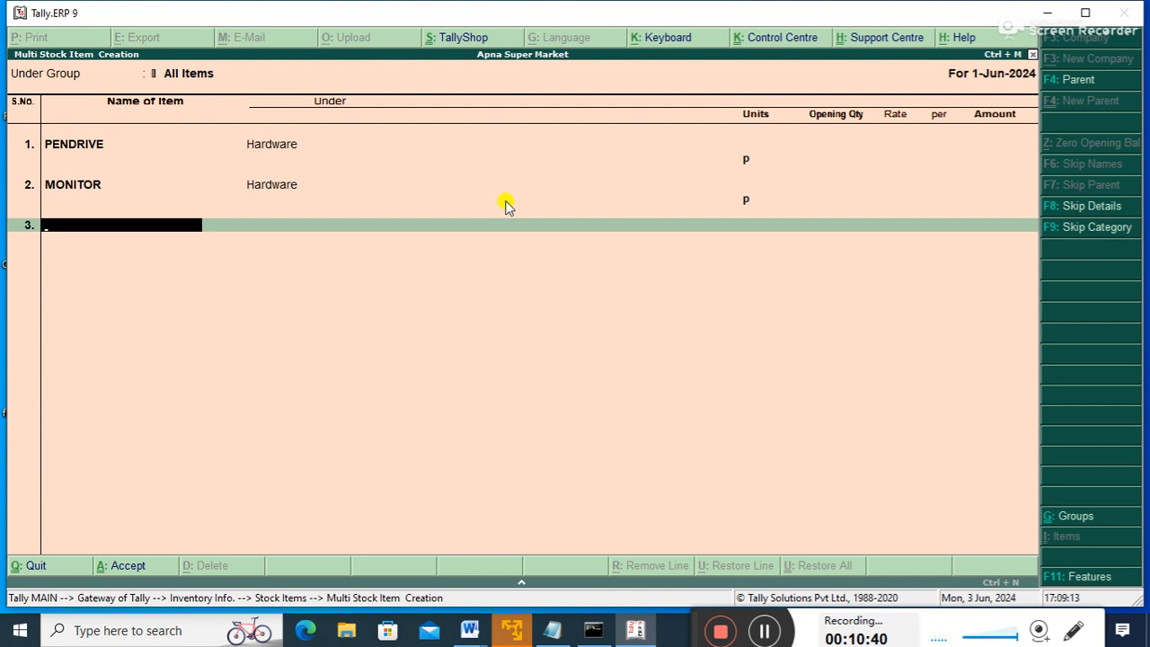
text(LAPTOP)
key(Return)
key(Return)
key(BackSpace)
key(Down)
key(Return)
key(Return)
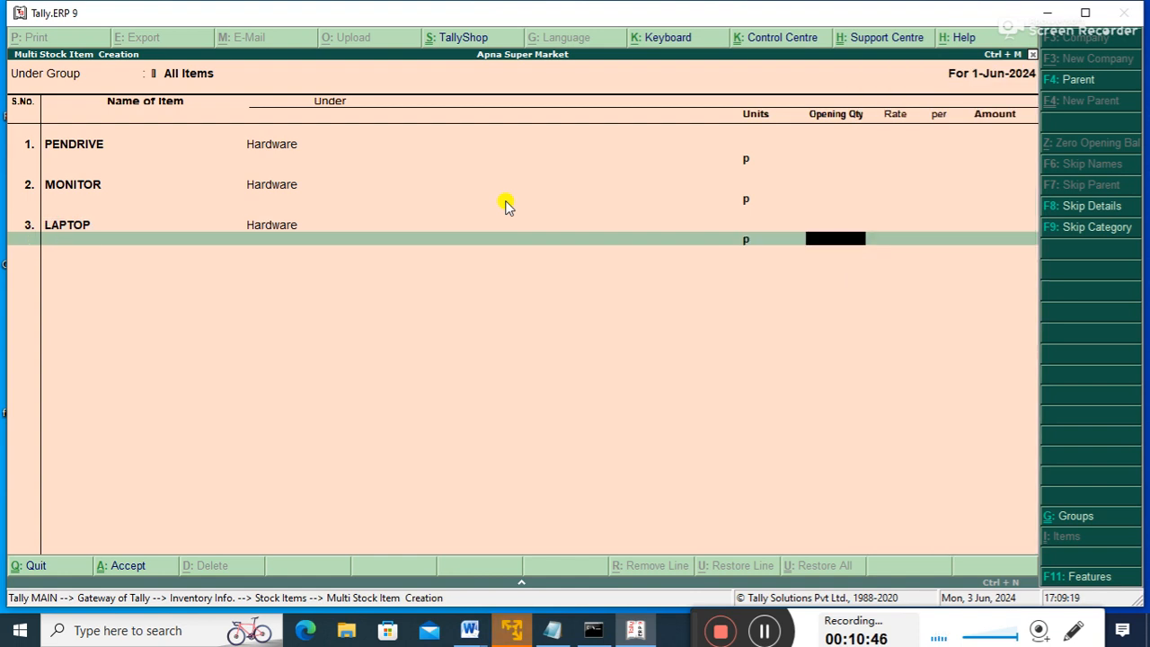
key(Return)
text(PRINTER)
key(Return)
key(Down)
key(Return)
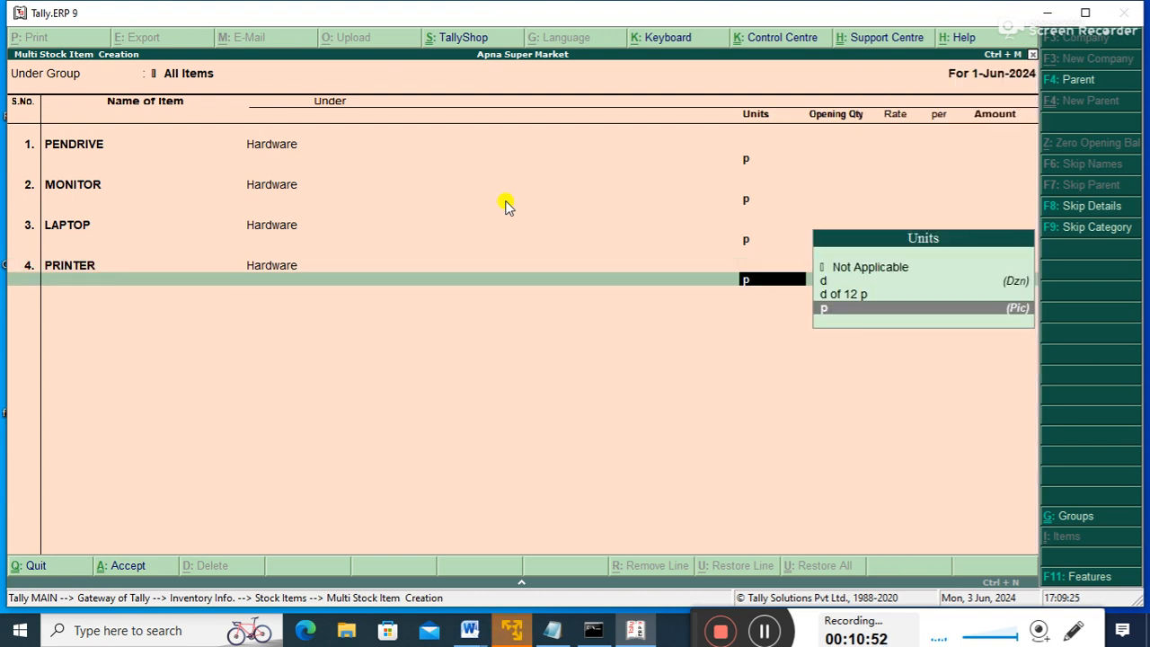
key(Return)
key(Return)
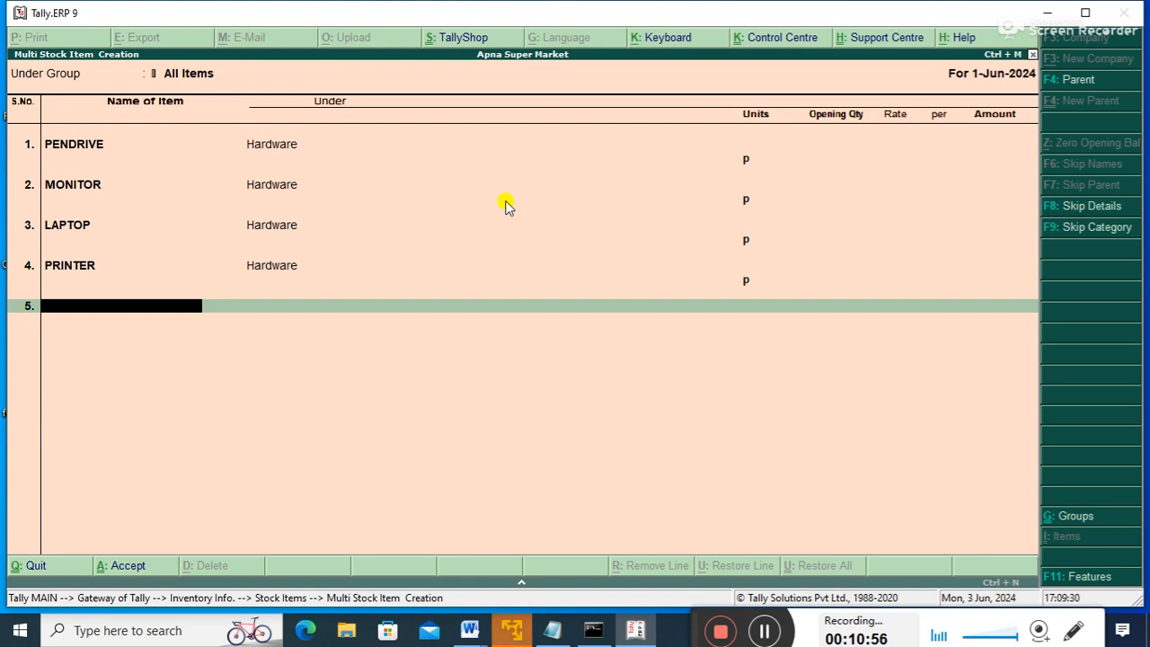
- Add KEYBOARD and MOUSE under Hardware with unit p
text(KEYBOARD)
key(Return)
key(Down)
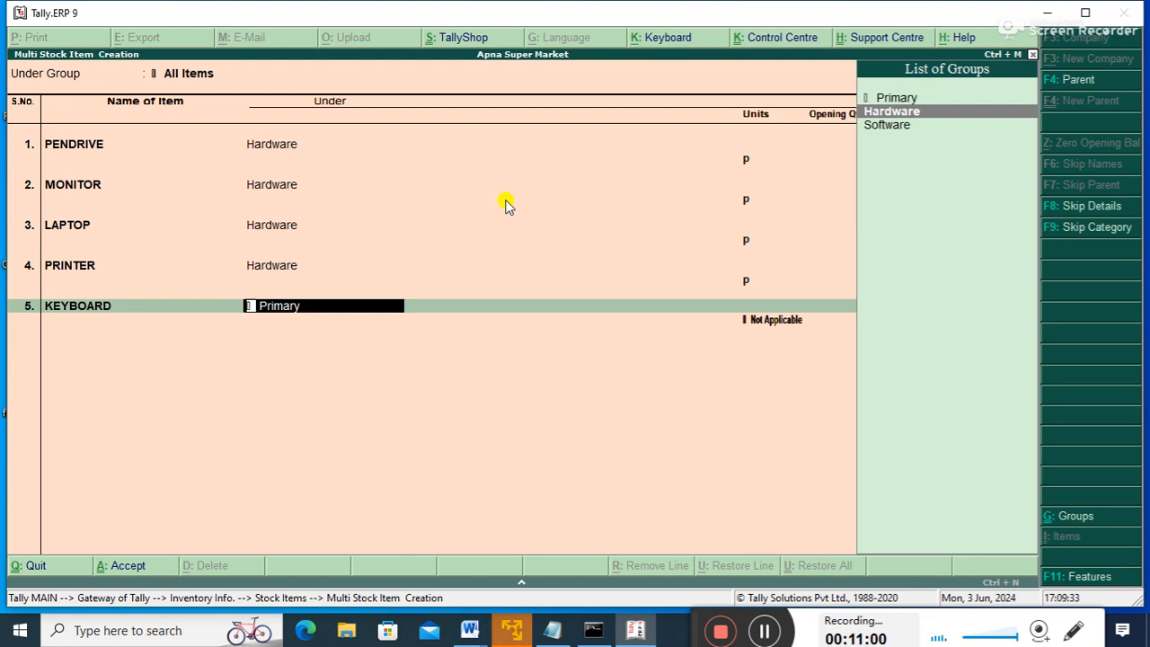
key(Return)
key(Return)
key(Return)
text(MOUSE)
key(Return)
key(Down)
key(Return)
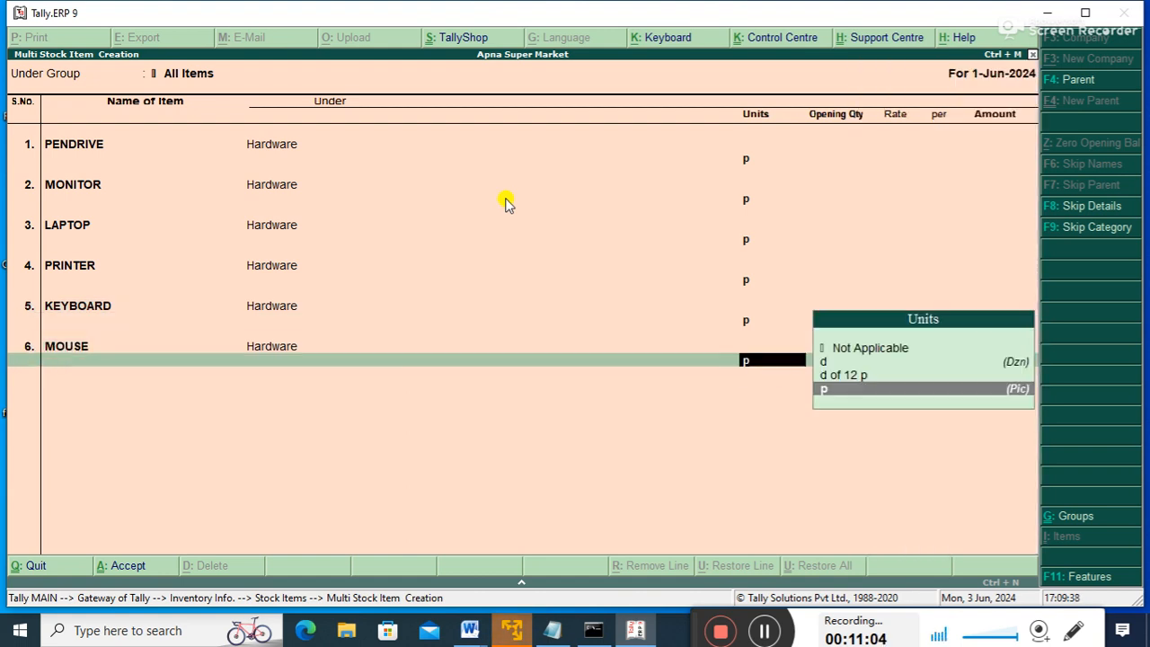
key(Return)
key(Return)
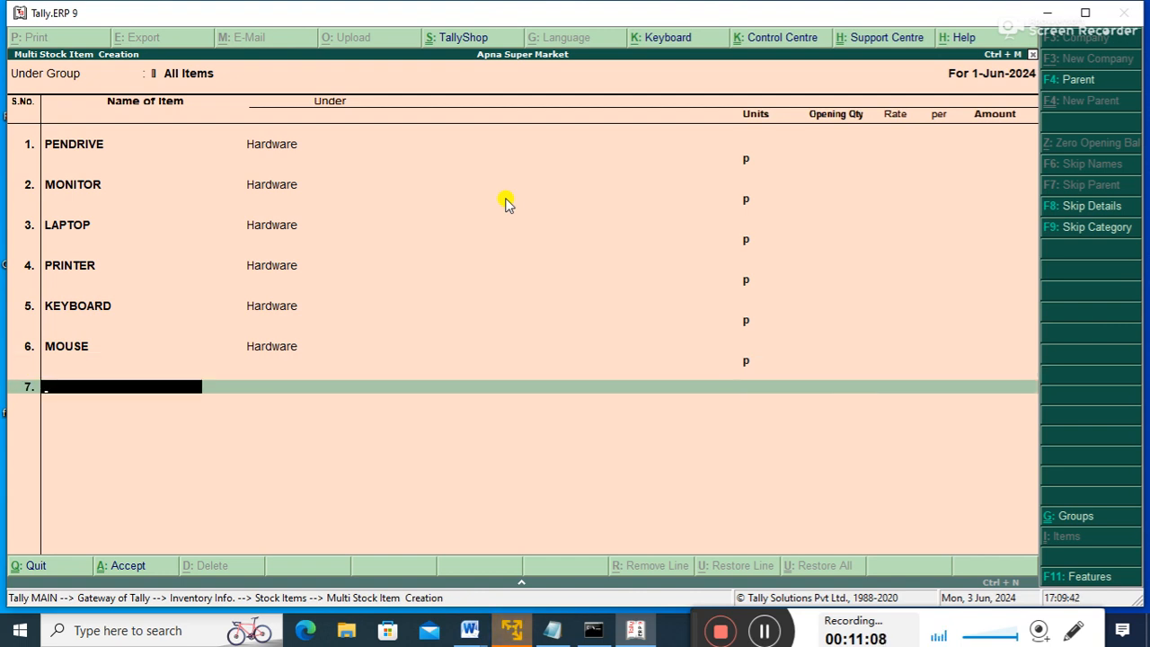
- Add MS-OFFICE under Software with unit p
text(MS-O)
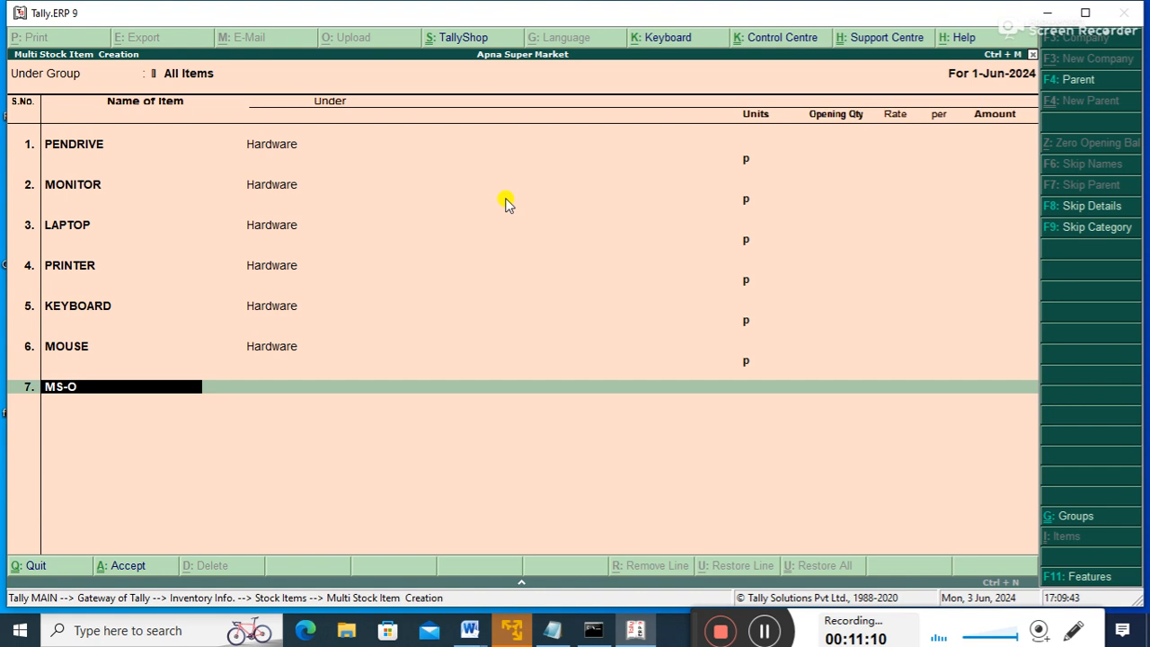
text(FFICE)
key(Return)
key(Down)
key(Down)
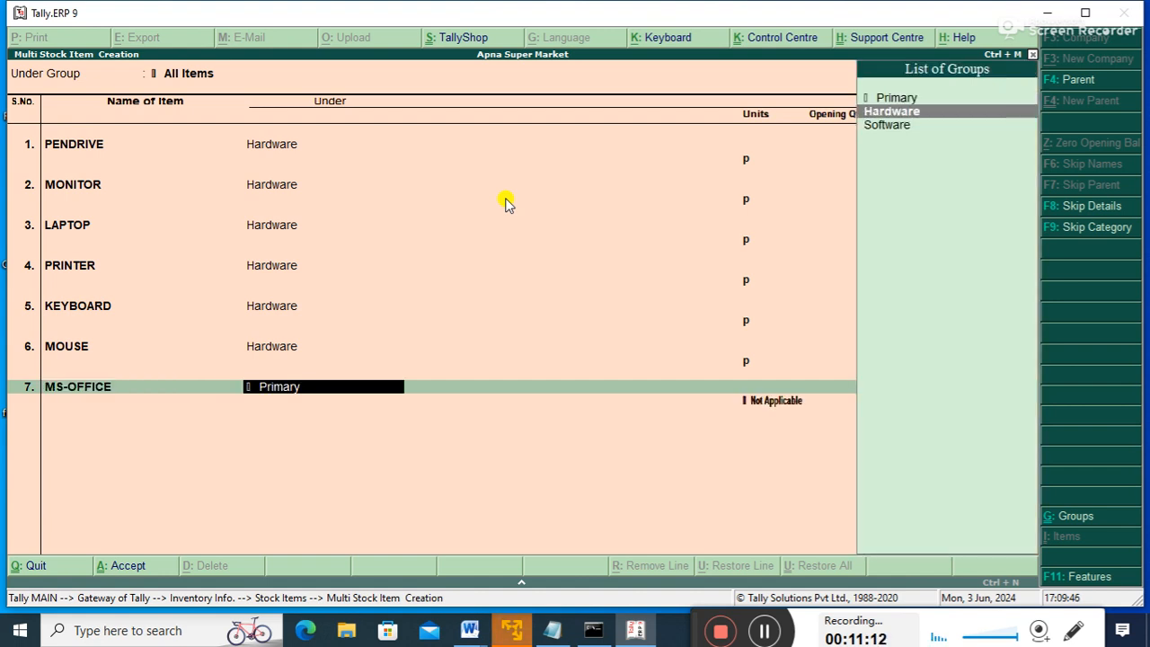
key(Return)
key(Down)
key(Down)
key(Down)
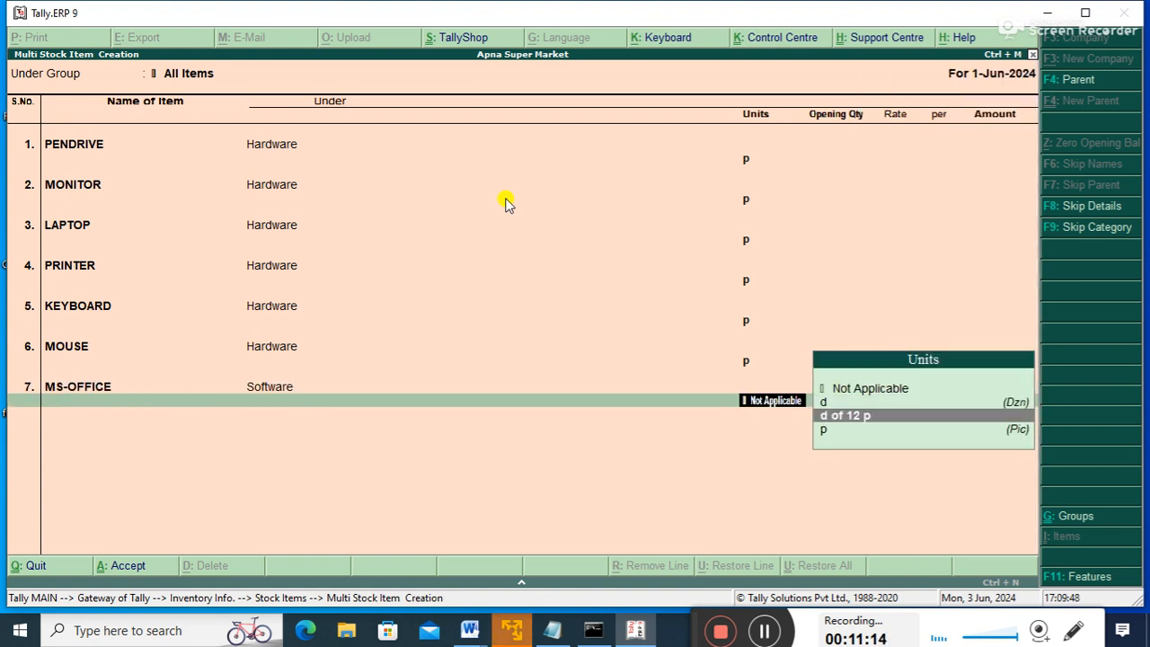
key(Return)
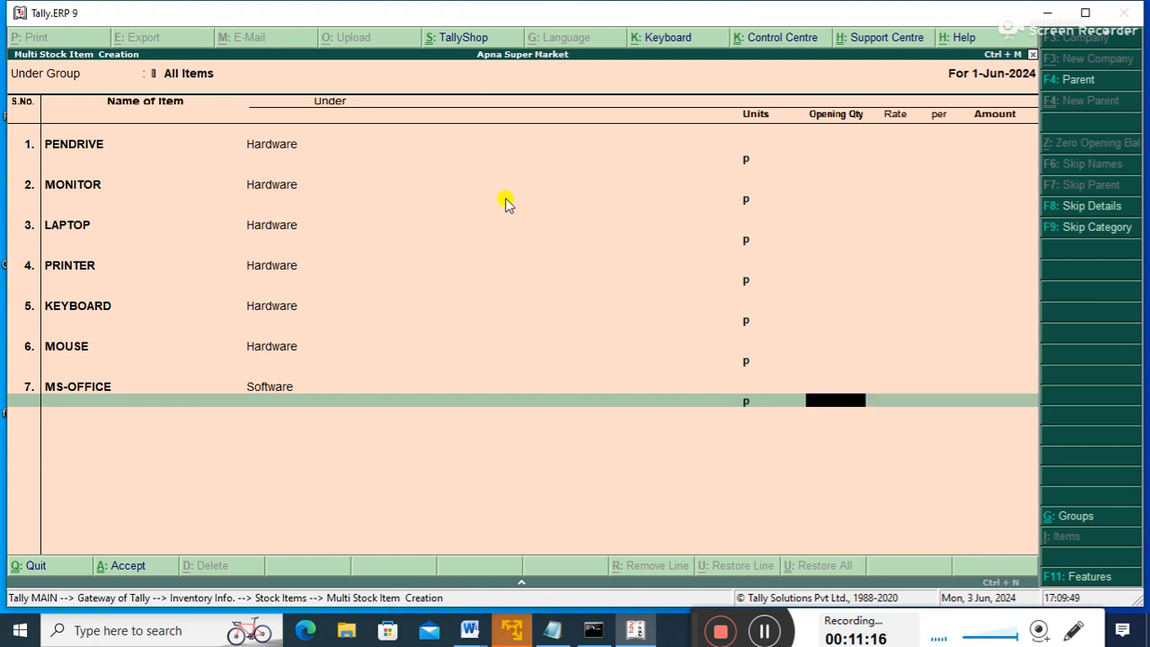
key(Return)
- Add TALLY and OS under Software with unit p
text(TALLY)
key(Return)
key(Down)
key(Down)
key(Return)
key(Down)
key(Down)
key(Down)
key(Return)
key(Return)
text(OS)
key(Return)
key(Down)
key(Down)
key(Return)
key(Down)
key(Down)
key(Down)
key(Return)
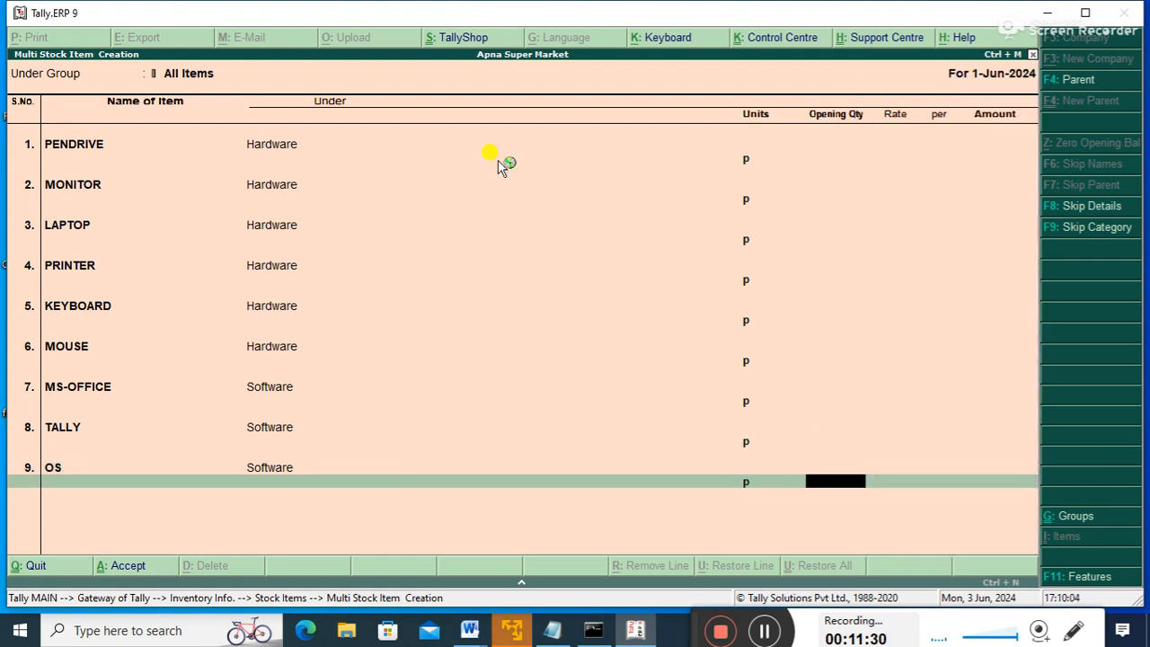
key(Return)
- Accept the screen to save all nine stock items
key(Return)
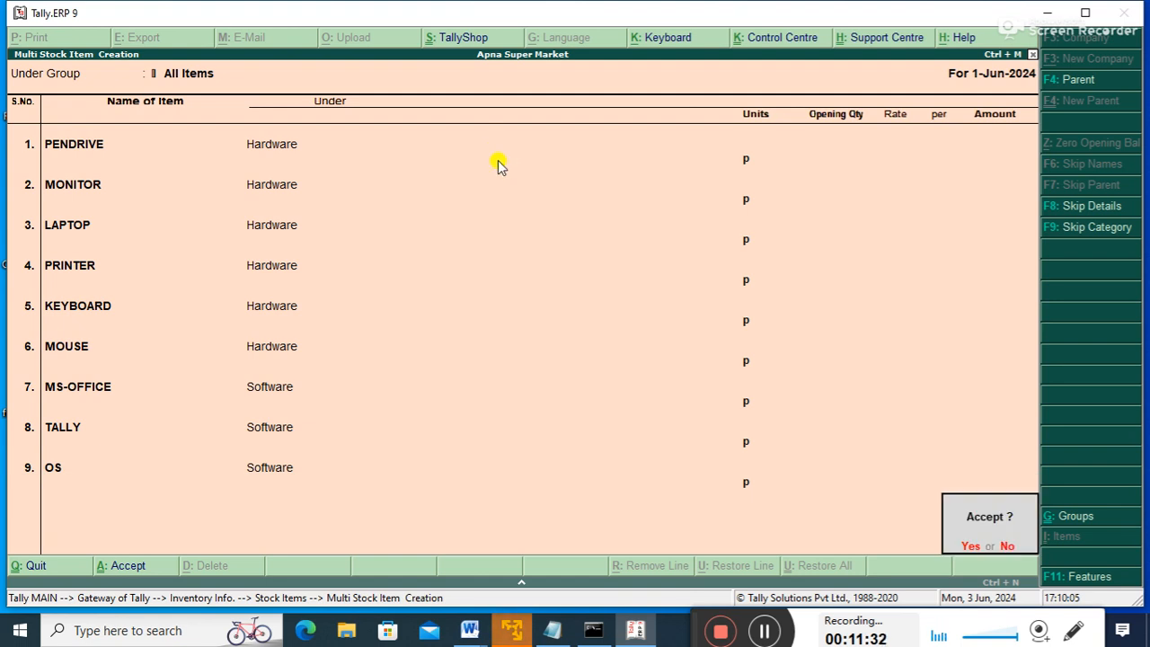
key(Return)
key(Escape)
key(Return)
key(Down)
key(Down)
key(Down)
key(Down)
key(Return)
key(Return)
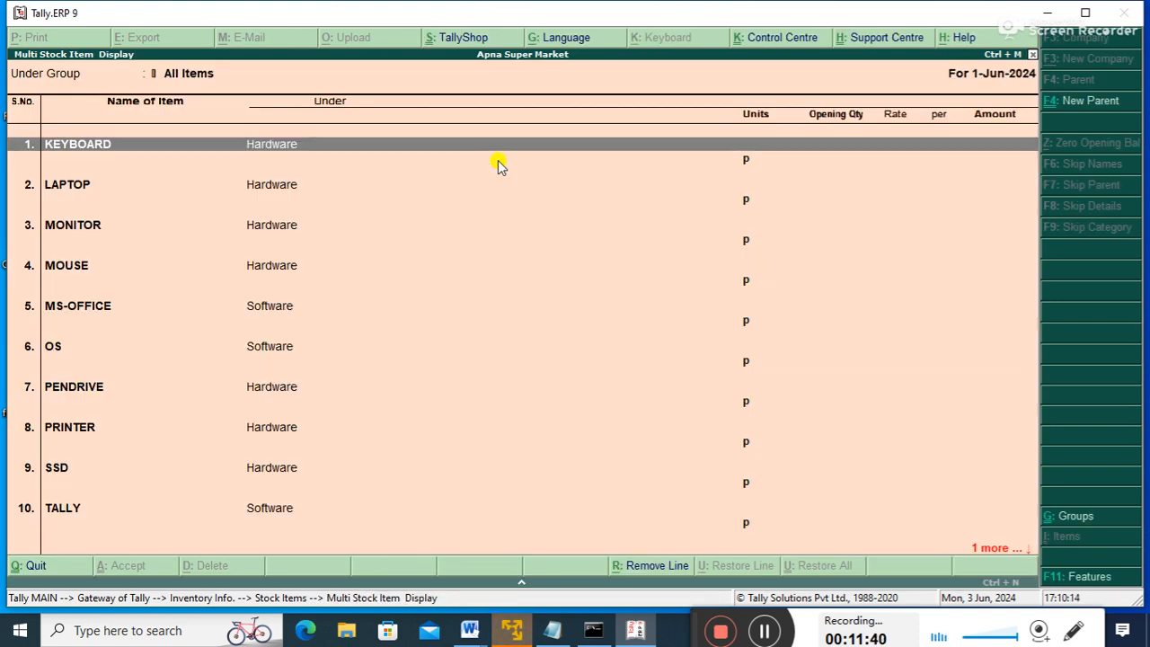
key(Escape)
key(Escape)
key(Escape)
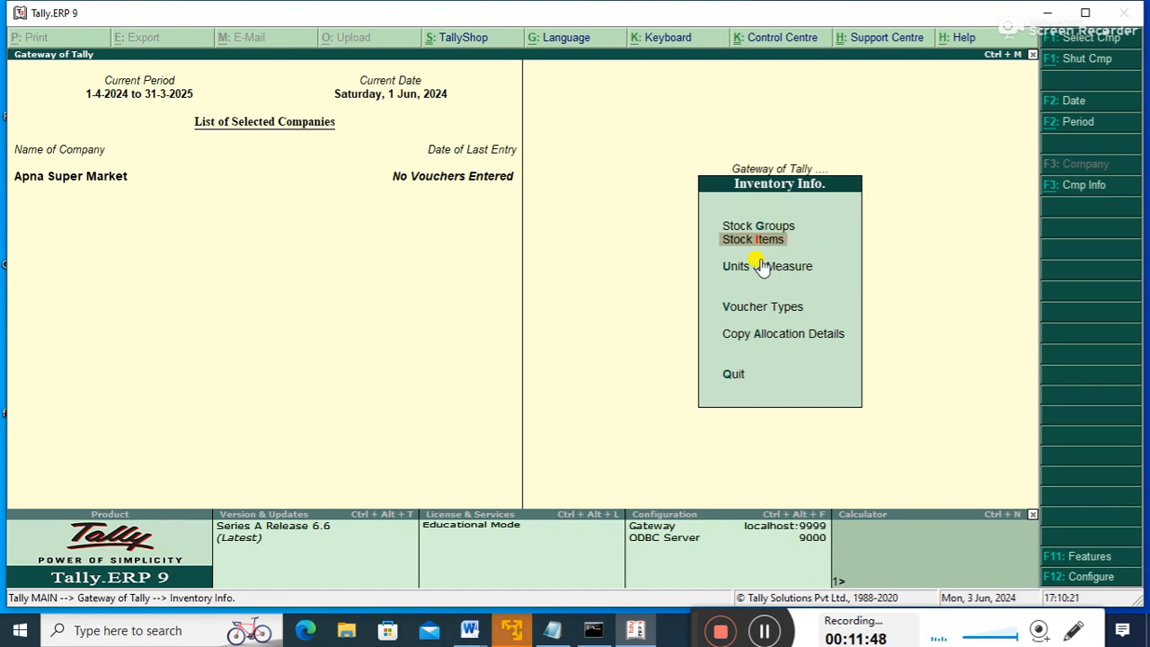
- Return to the Gateway of Tally and open Accounts Info > Ledgers
key(Escape)
key(Up)
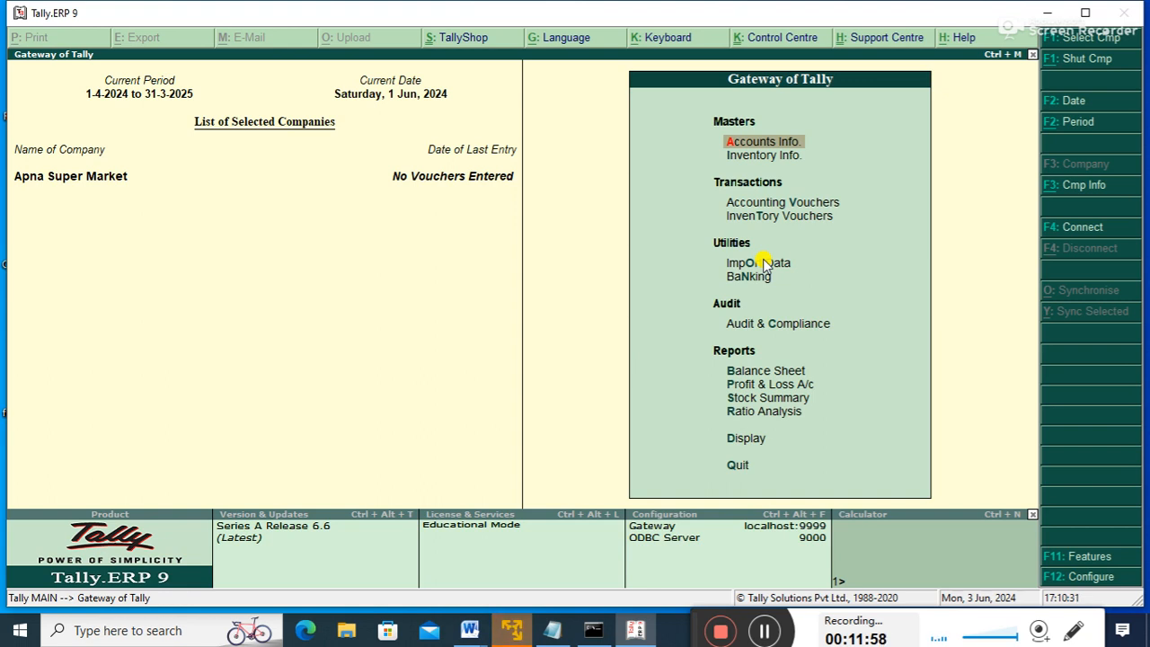
key(Return)
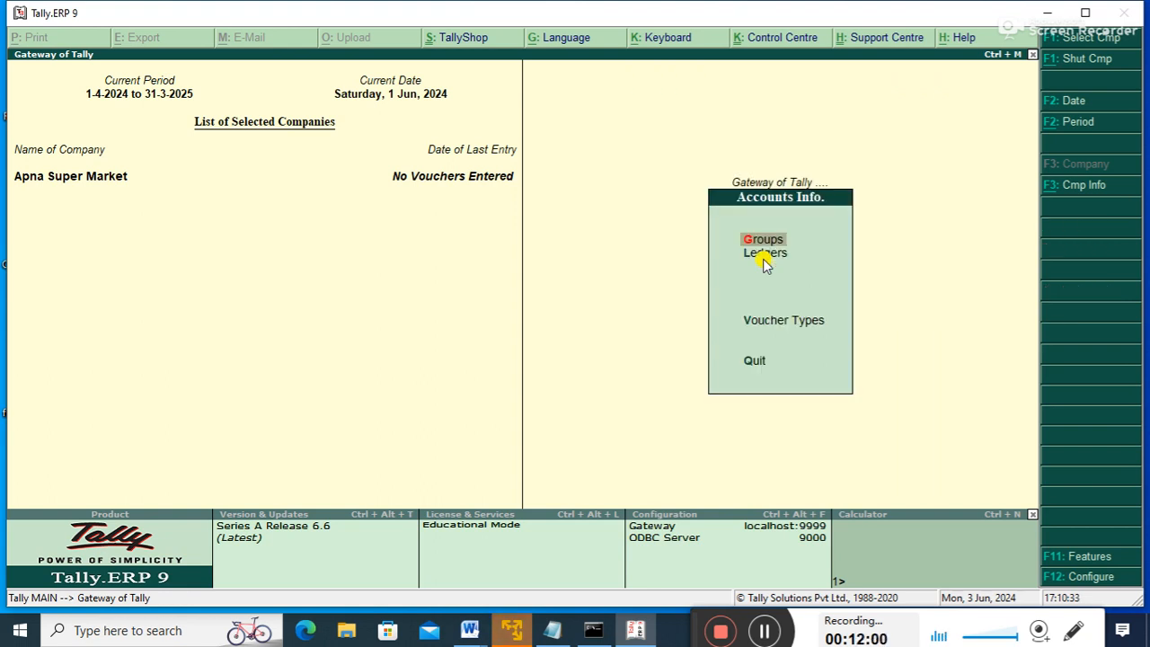
key(Return)
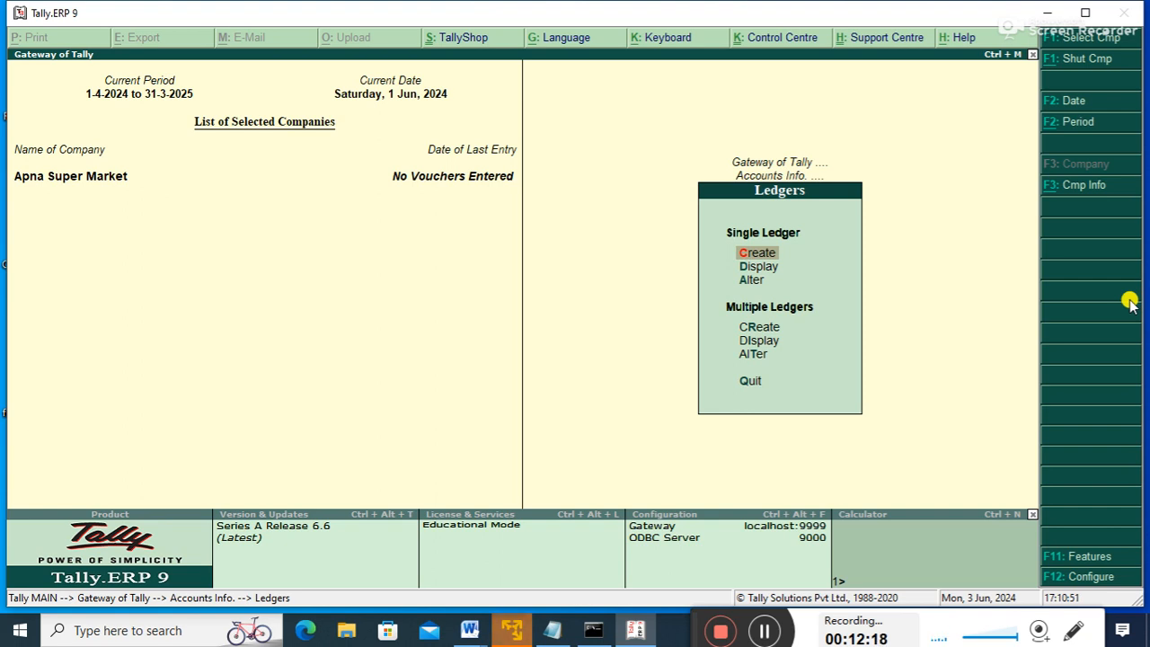
- Open and cancel a new ledger unsaved, then select Multiple Ledgers Display
key(Return)
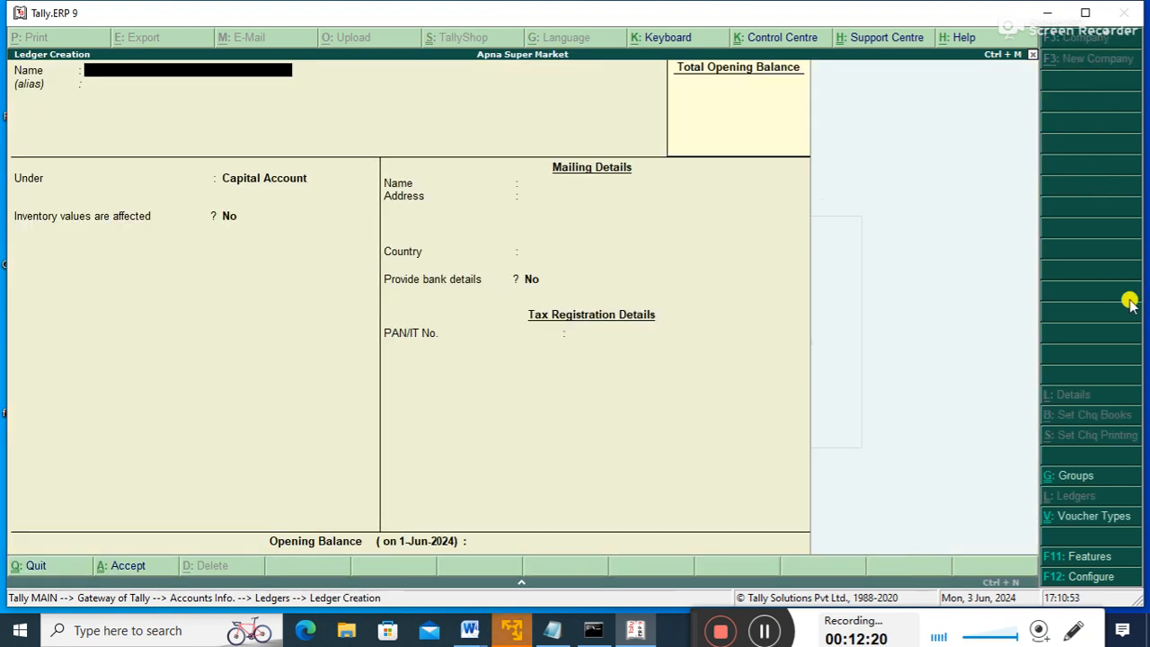
text(C)
key(BackSpace)
key(Escape)
key(Down)
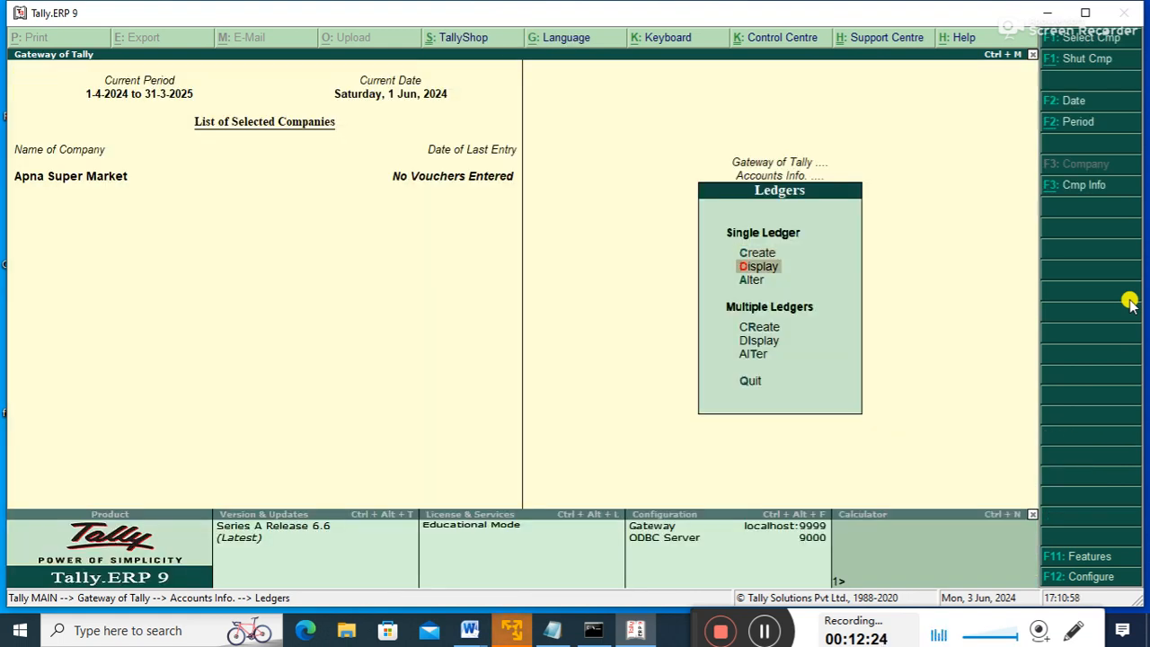
key(Down)
key(Down)
key(Down)
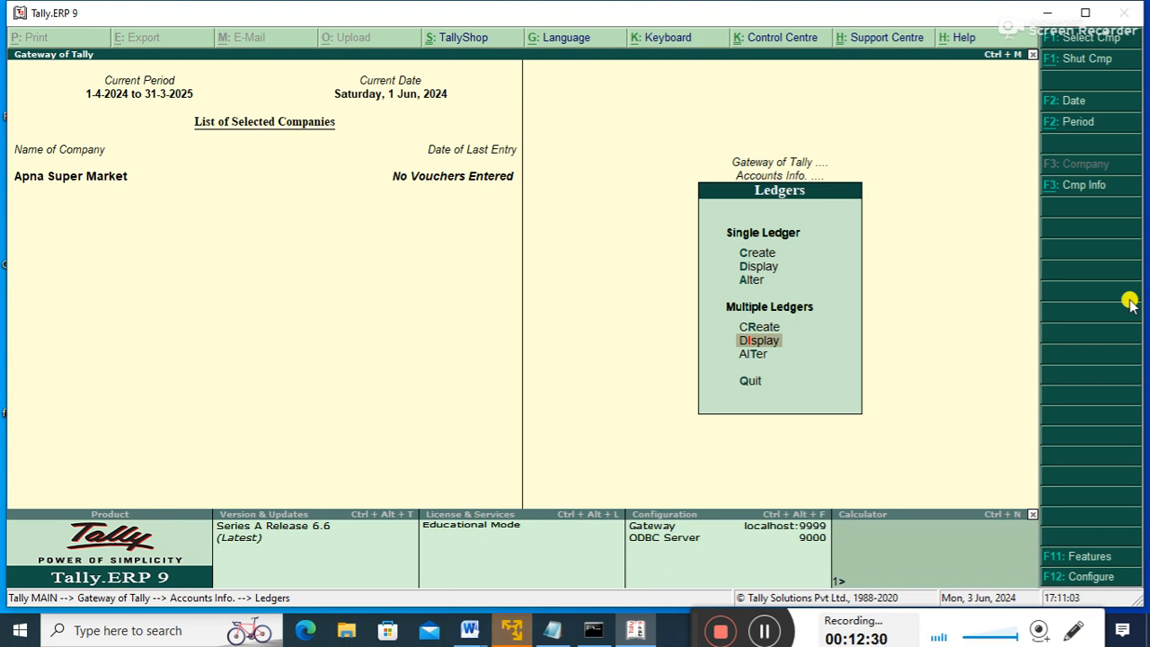
- List ledgers from all groups, then open the Single Ledger Create form
key(Return)
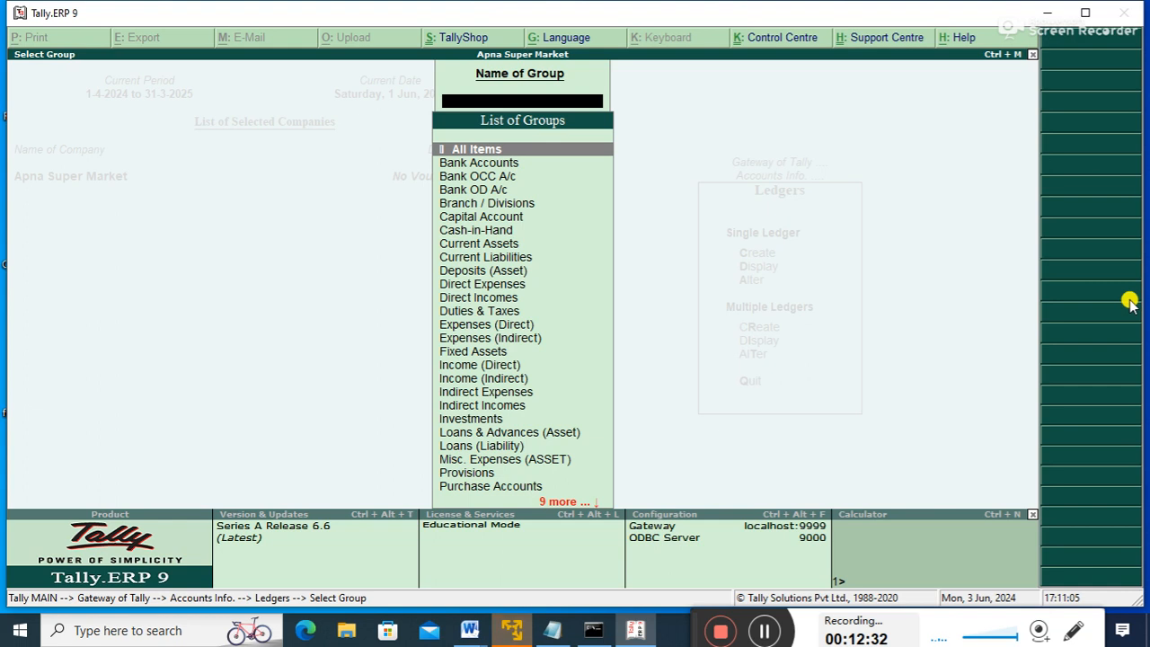
key(Return)
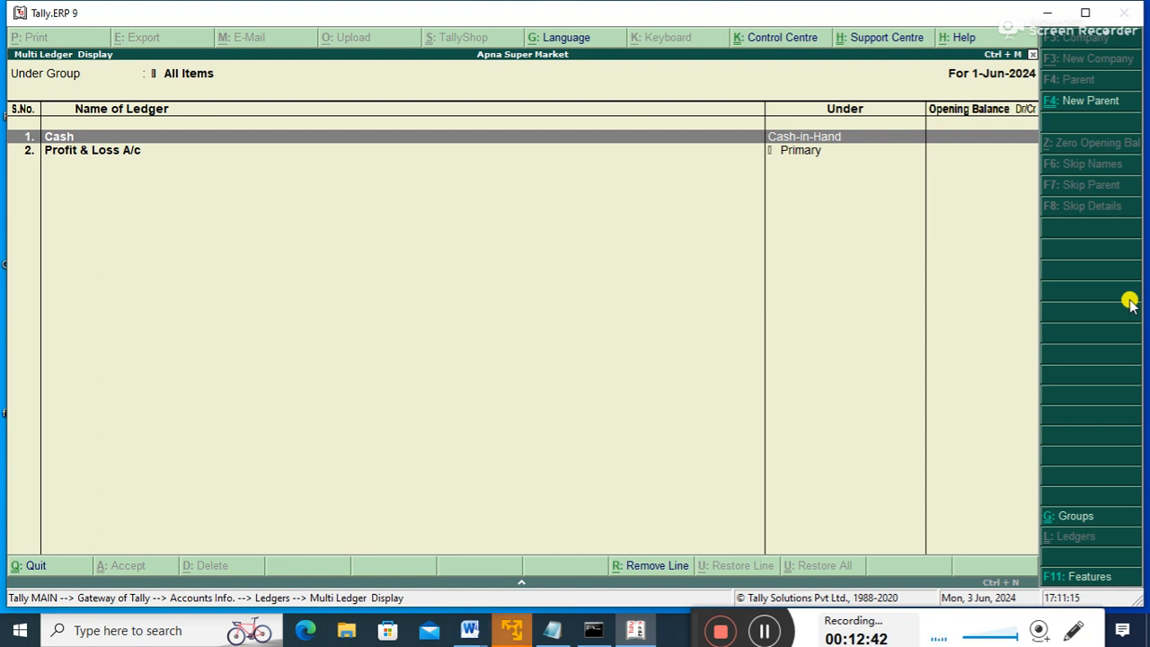
key(Escape)
key(Escape)
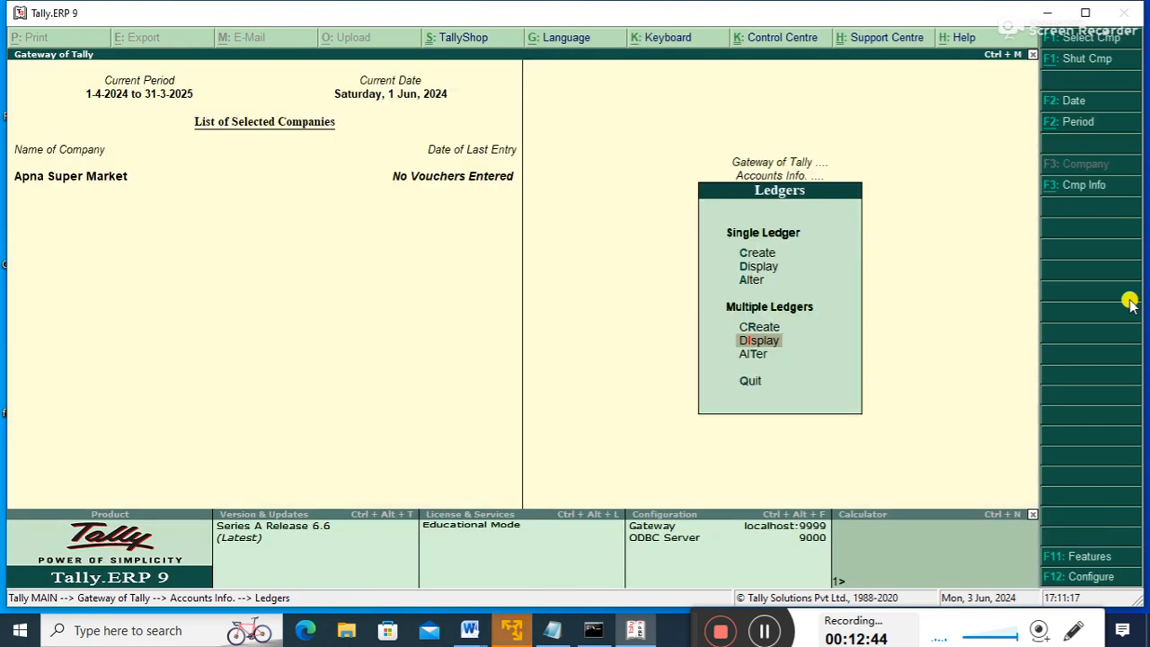
key(Up)
key(Up)
key(Up)
key(Up)
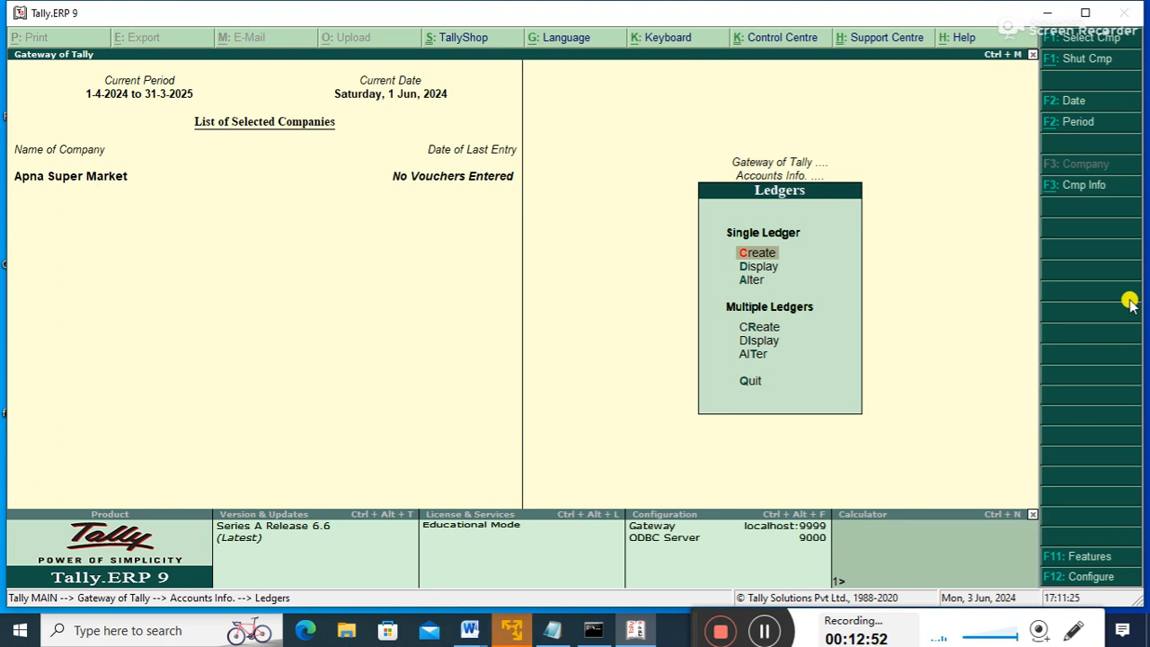
key(Down)
key(Down)
key(Down)
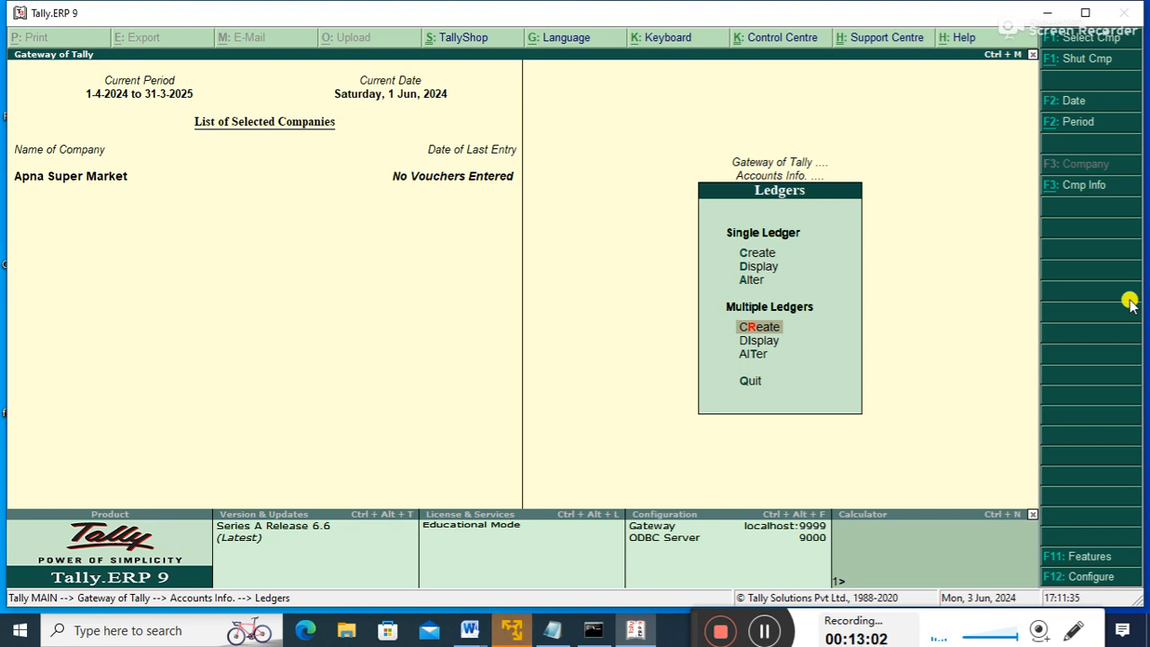
key(Up)
key(Up)
key(Up)
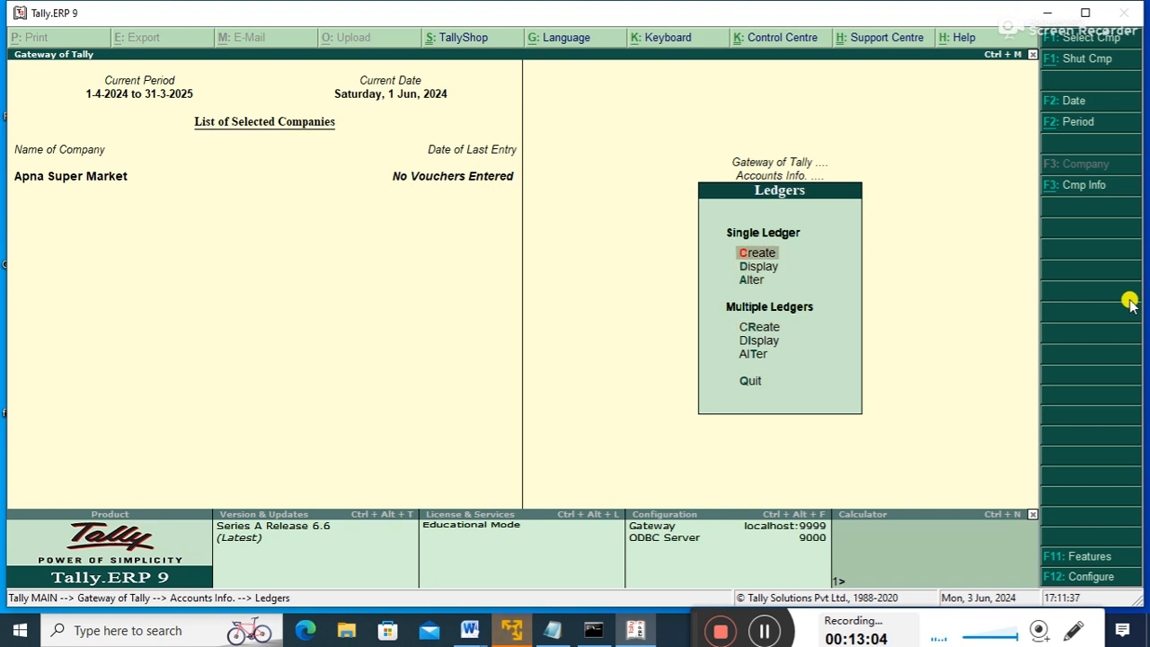
key(Return)
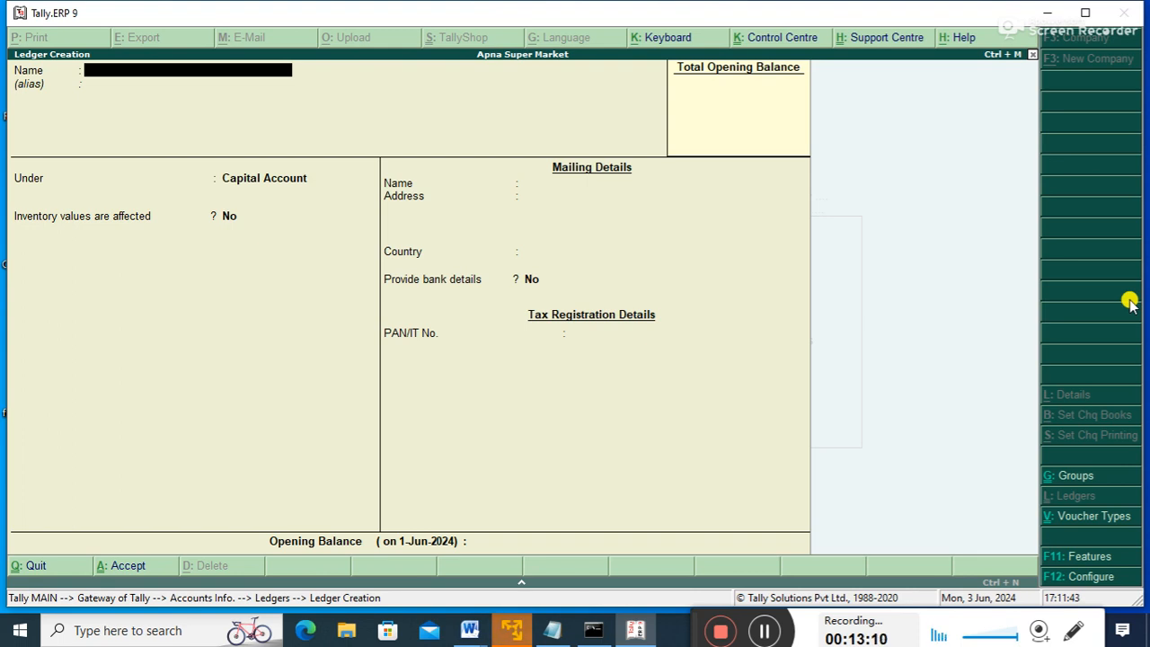
- Create and save the CAPITAL A/C ledger under Capital Account
text(CAPITAL A/C)
key(Return)
key(Return)
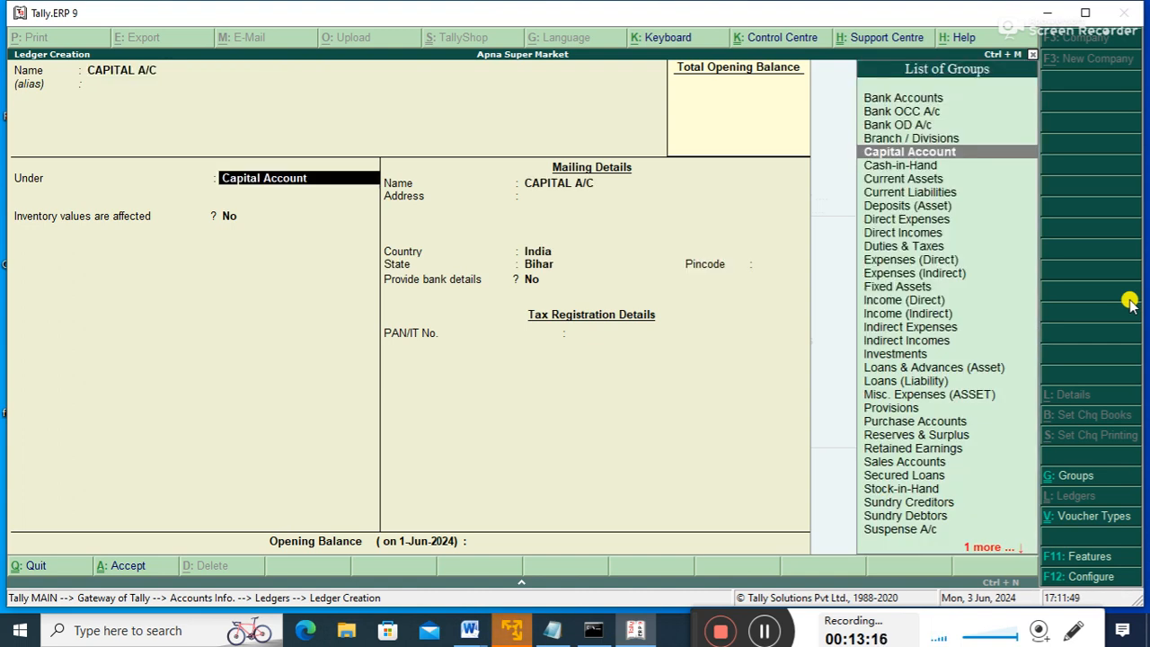
key(Return)
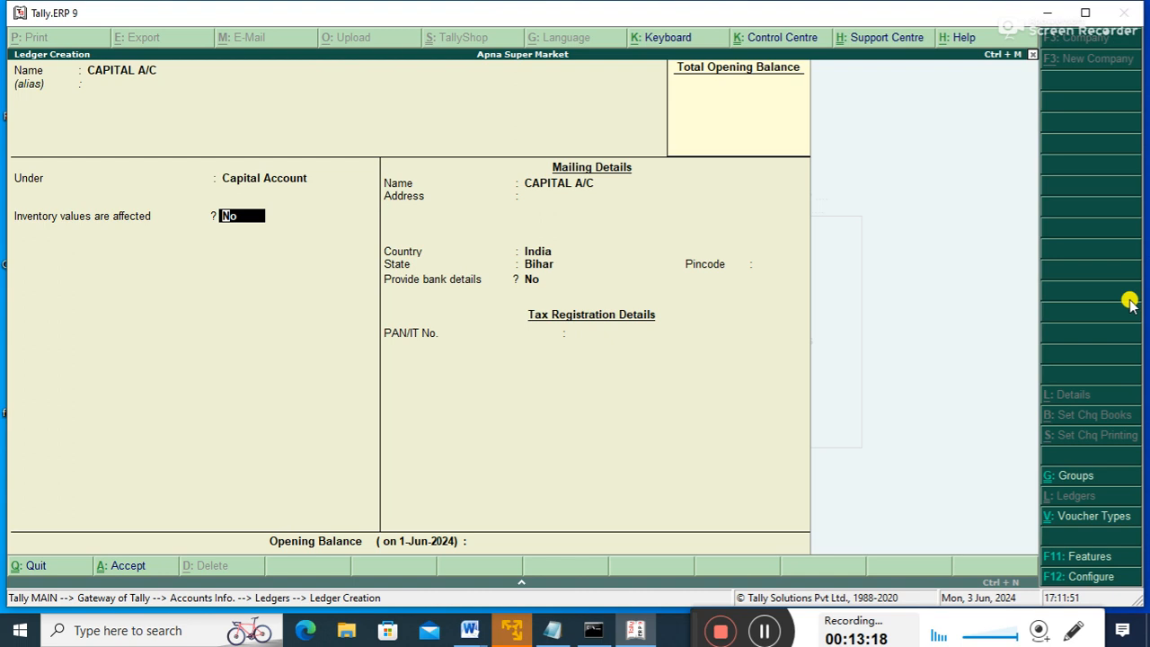
key(ctrl+a)
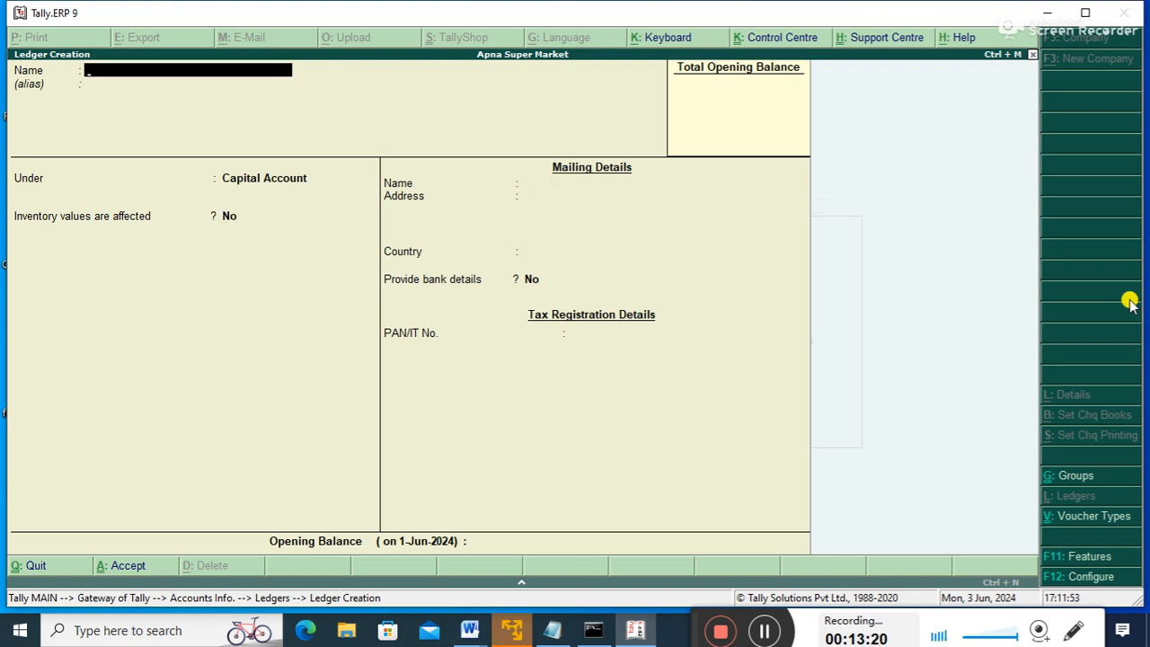
- Create and save the SBI A/C ledger under Bank Accounts, then leave ledger creation
text(SBI A/C)
key(Return)
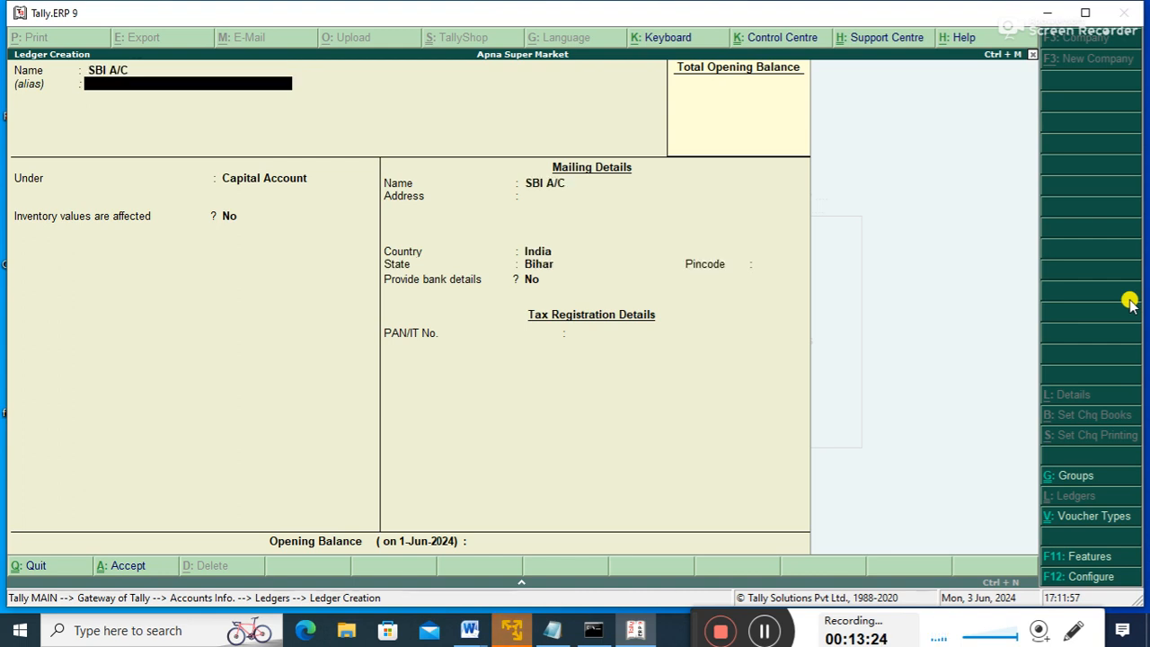
key(Return)
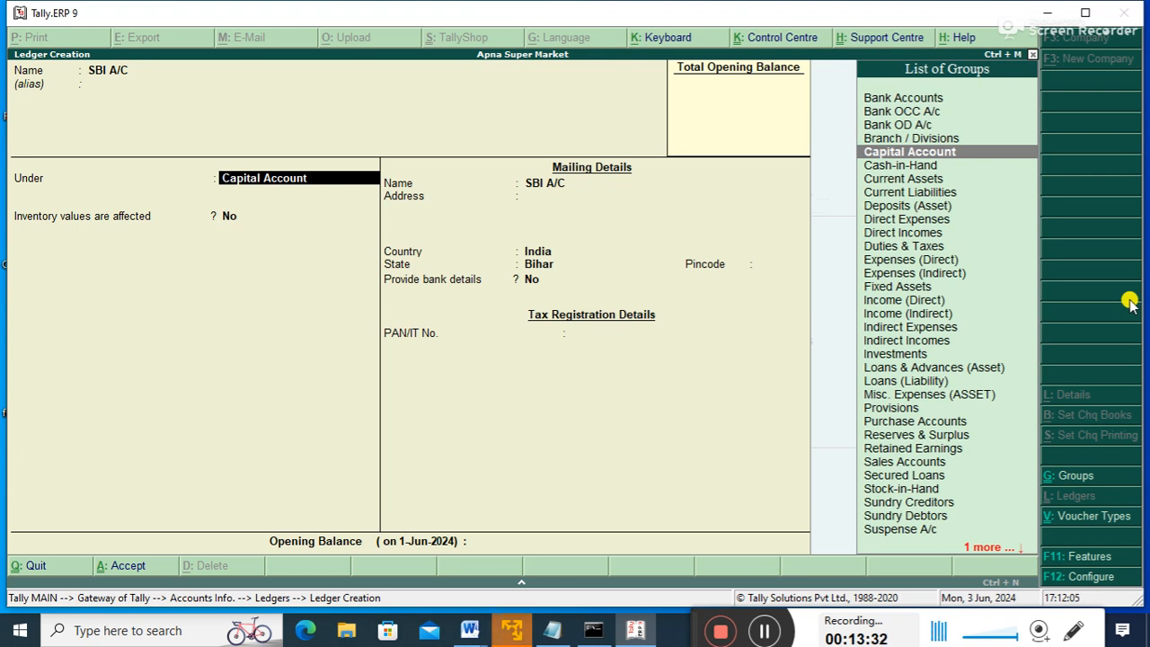
text(ba)
key(Return)
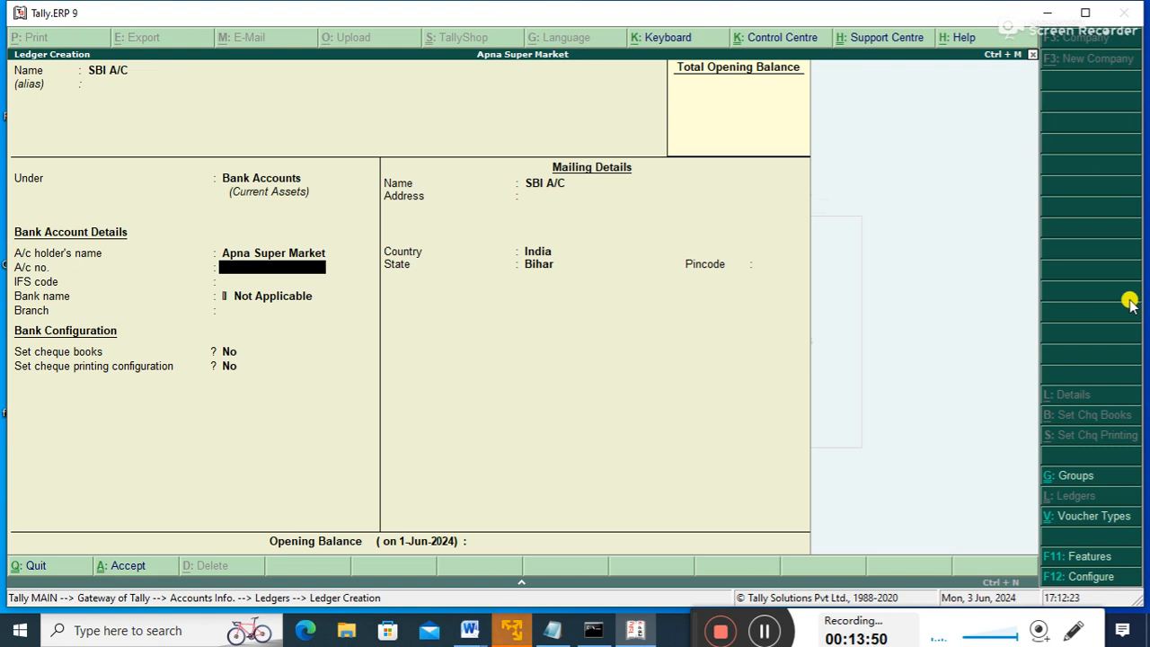
key(ctrl+a)
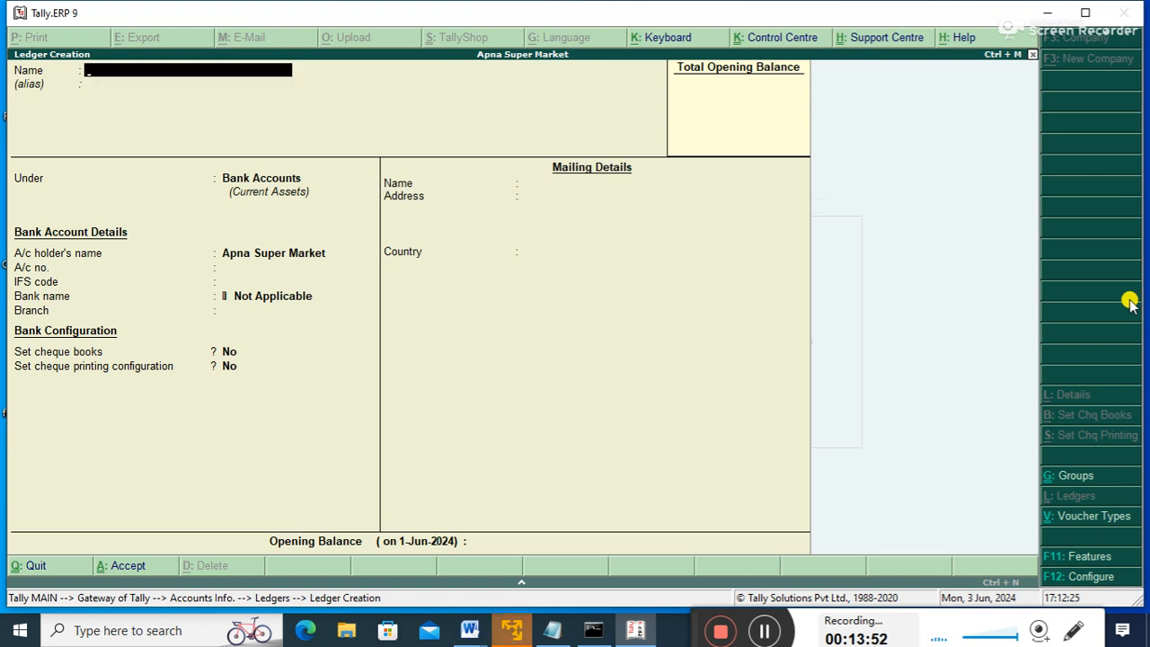
key(Escape)
- Confirm quitting creation and review ledgers from all groups in Multiple Display
key(Return)
key(Down)
key(Down)
key(Down)
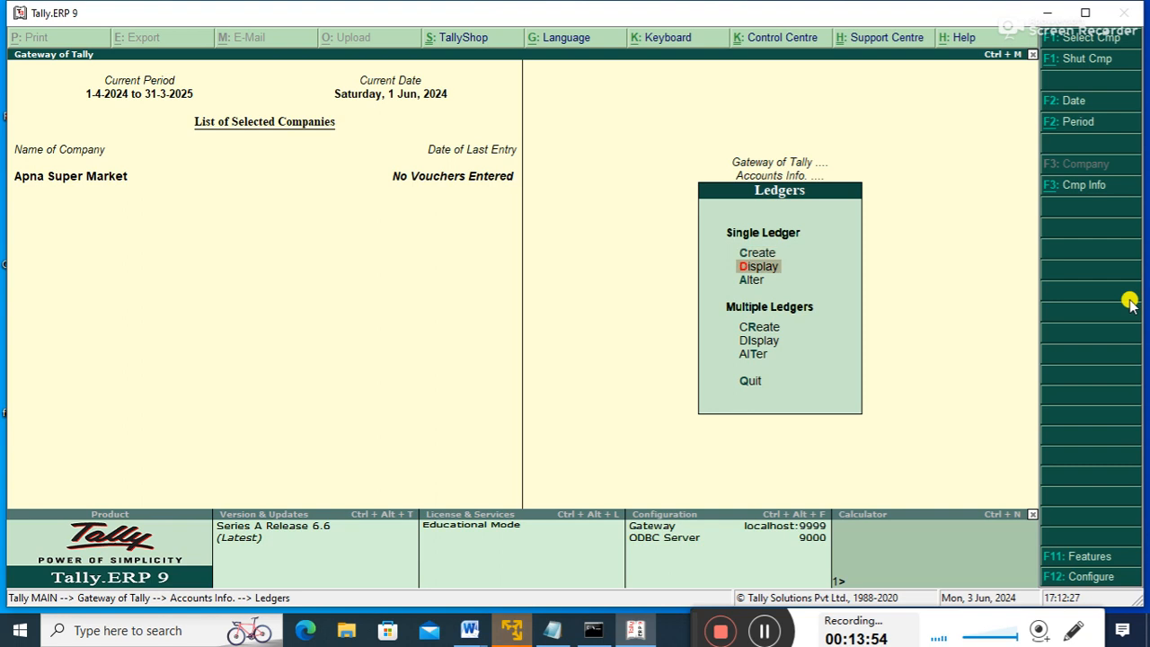
key(Down)
key(Return)
key(Return)
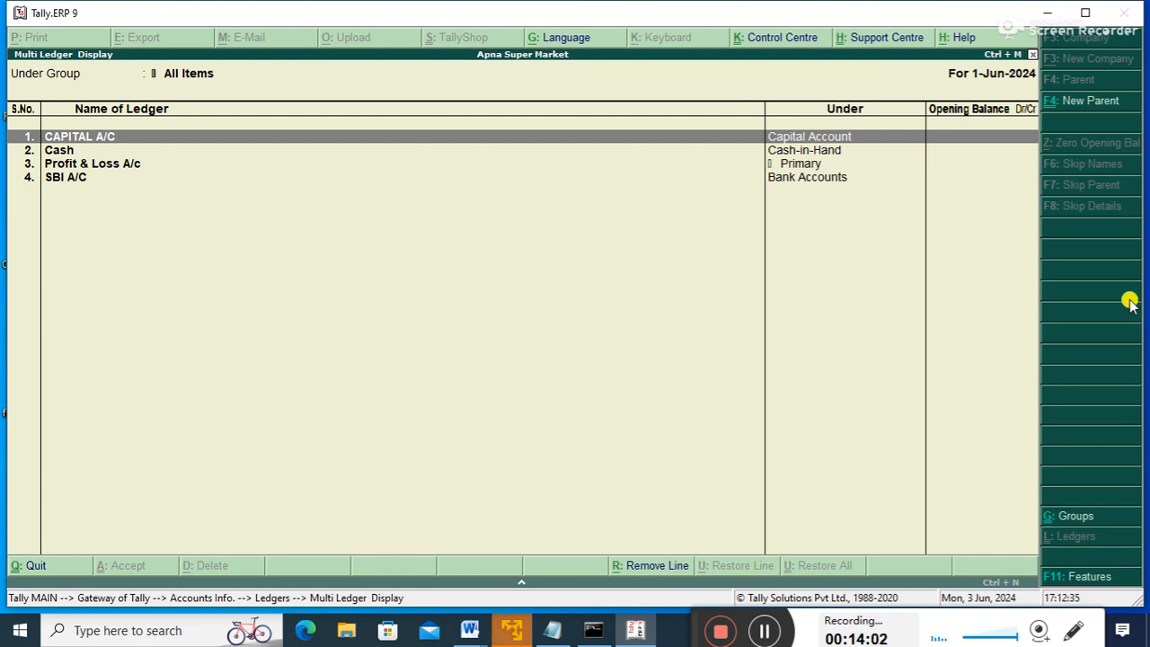
key(Down)
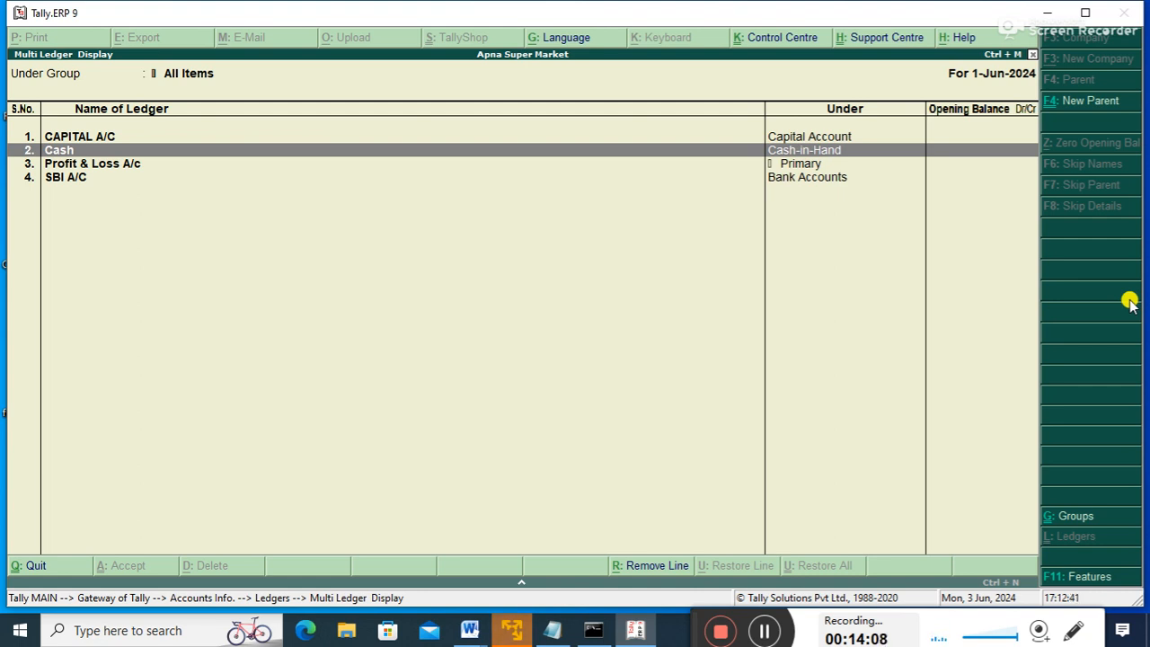
key(Escape)
key(Escape)
- Rename the Cash ledger to Cash A/C and save it
key(Up)
key(Up)
key(Up)
key(Up)
key(Down)
key(Down)
key(Return)
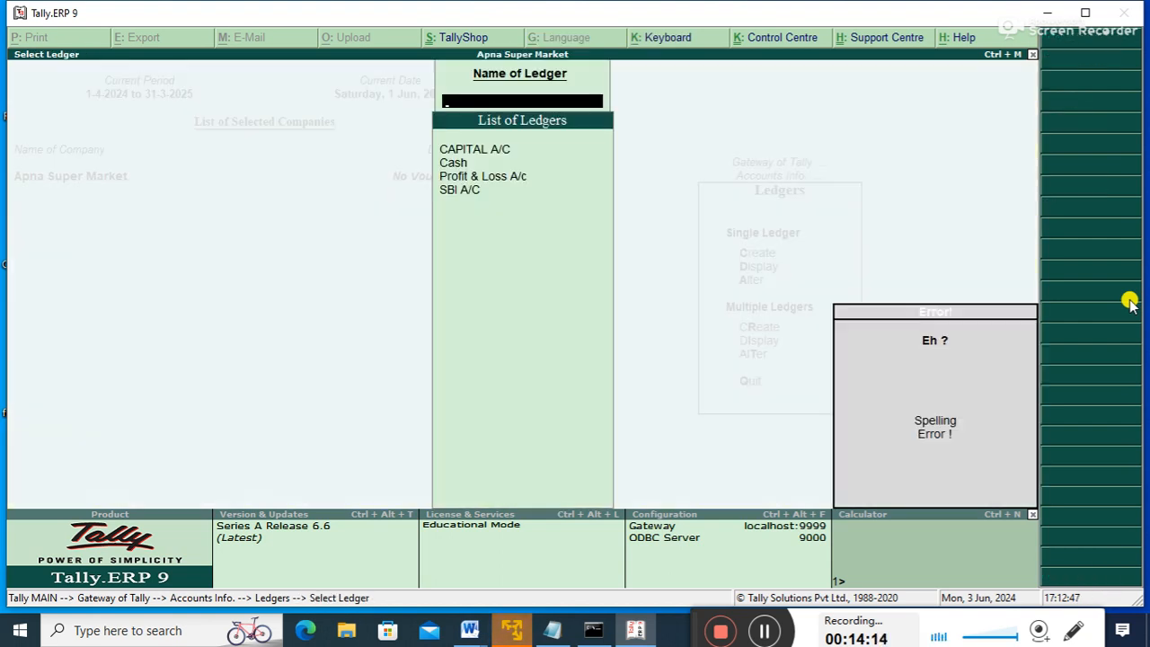
key(Down)
key(Return)
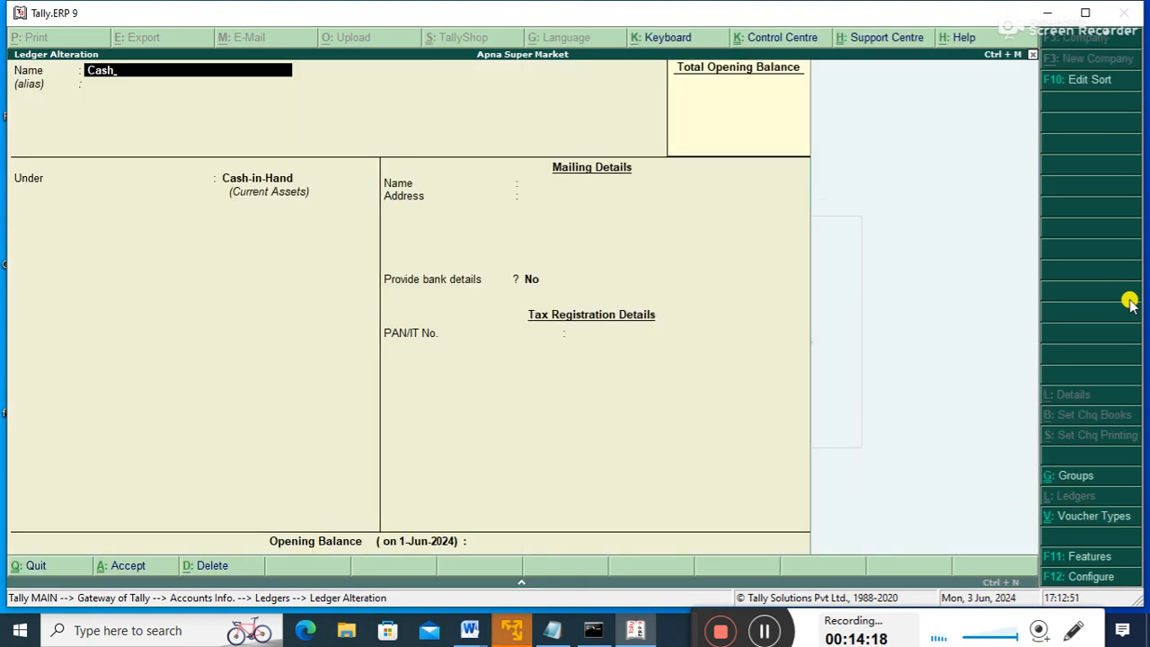
text(A/C)
key(Return)
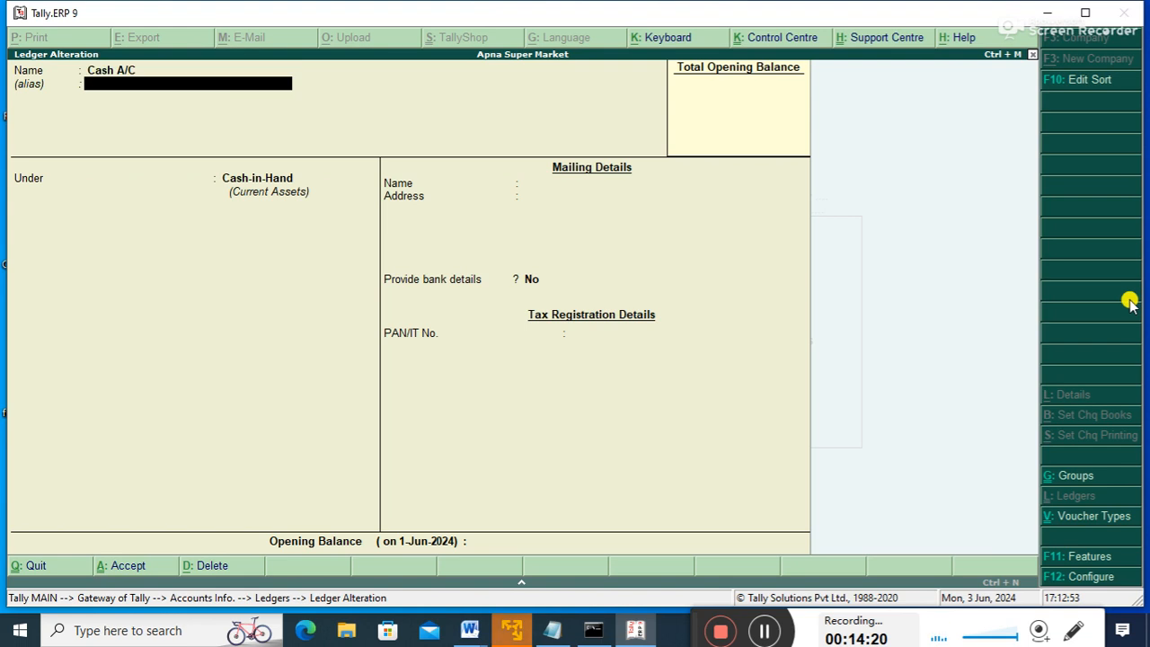
key(ctrl+a)
- Redisplay all ledgers to verify the Cash A/C rename, then close the list
key(Escape)
key(Down)
key(Down)
key(Return)
key(Return)
key(Down)
key(Down)
key(Down)
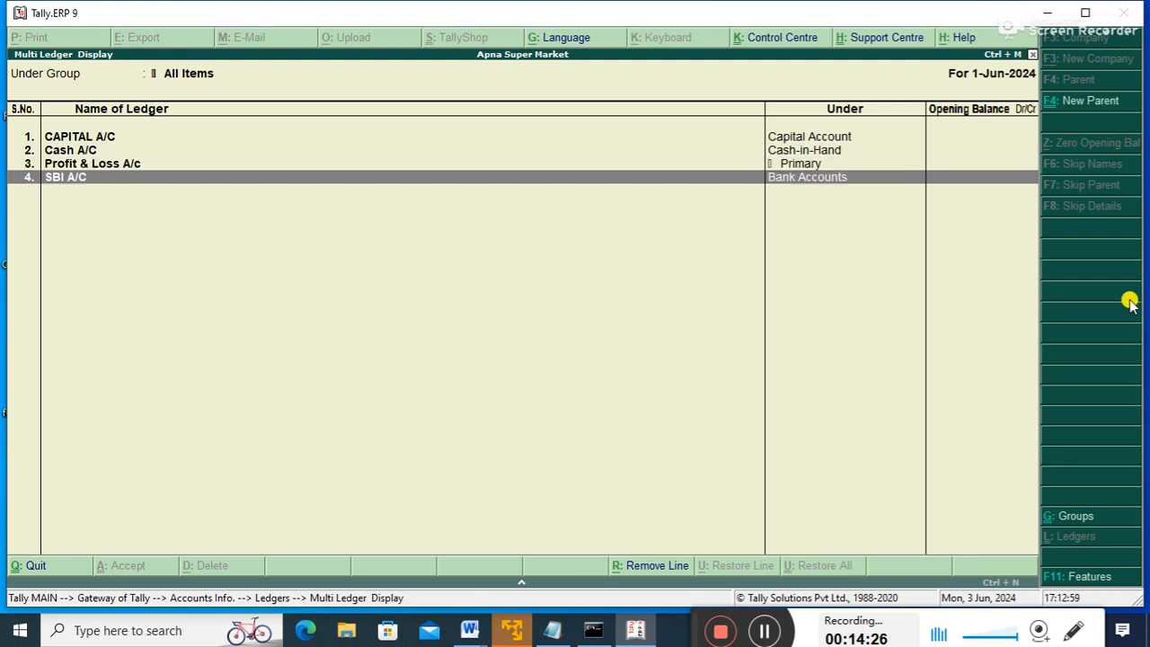
key(Escape)
key(Escape)
key(Escape)
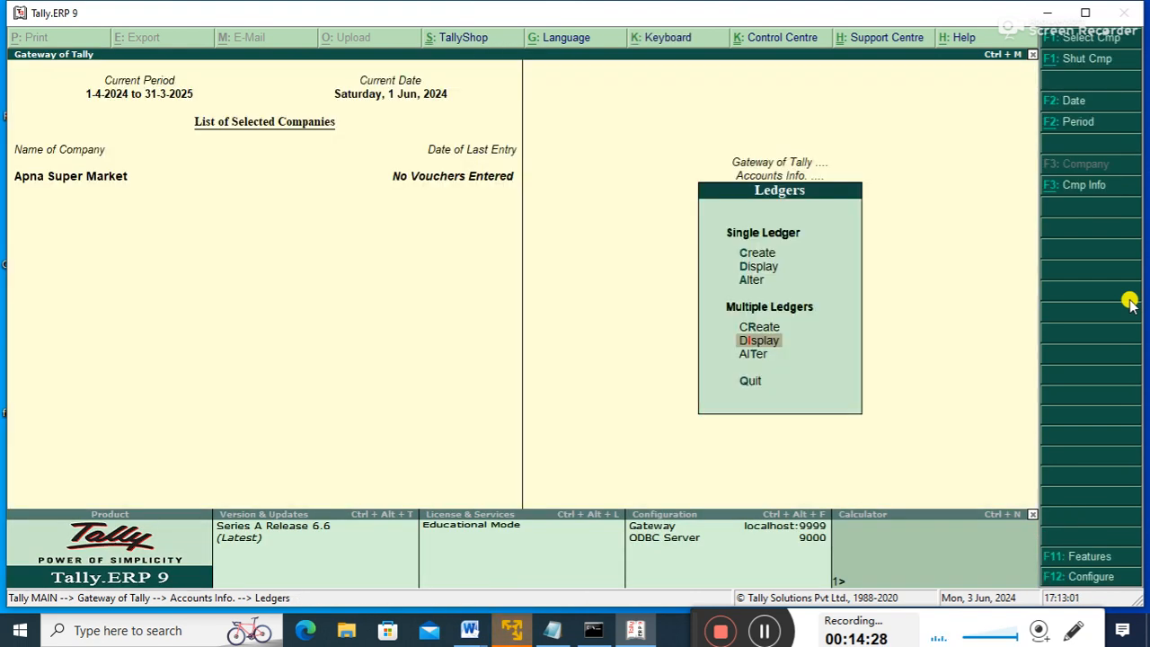
- Open Multi Ledger Creation with All Items selected as the group
key(Up)
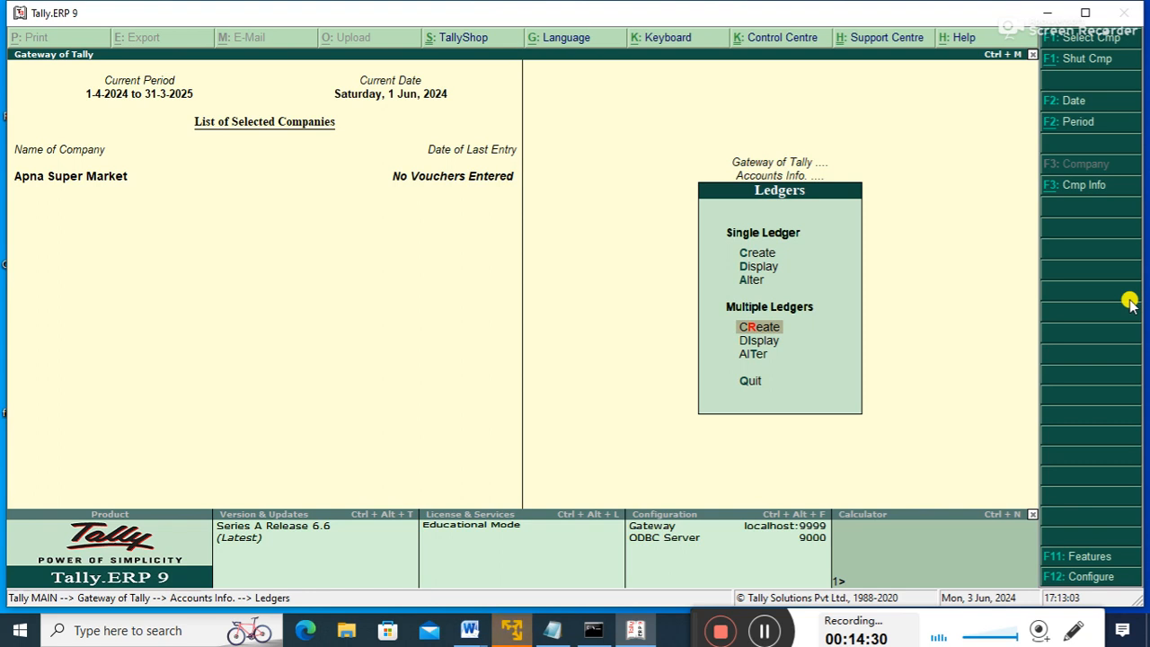
key(Return)
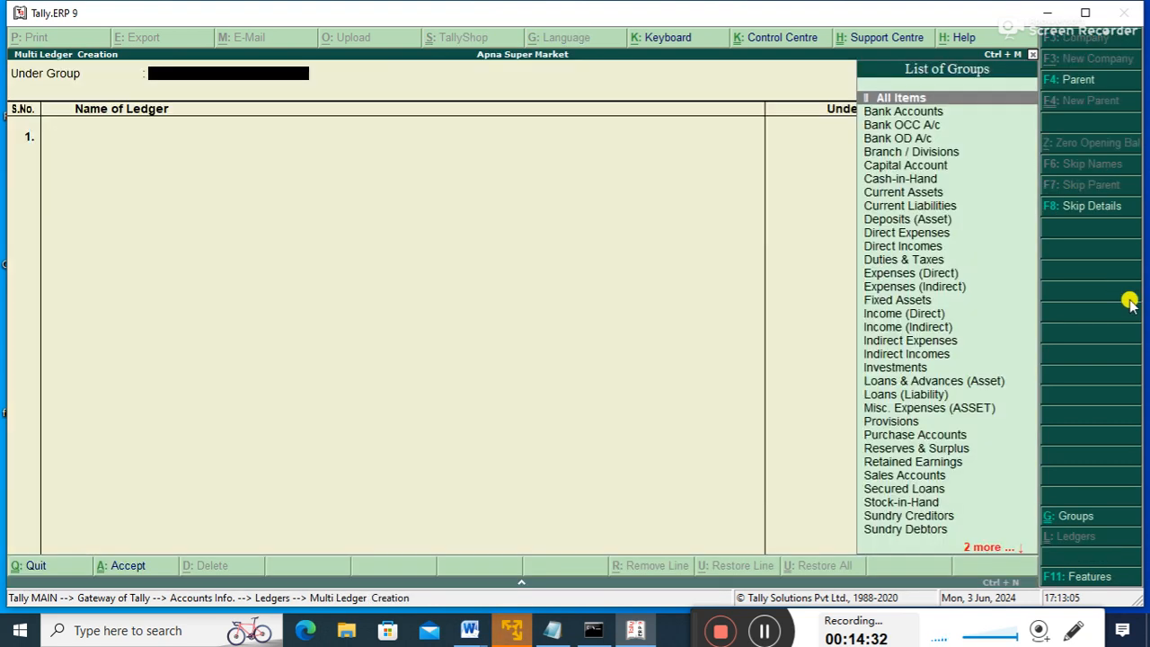
key(Down)
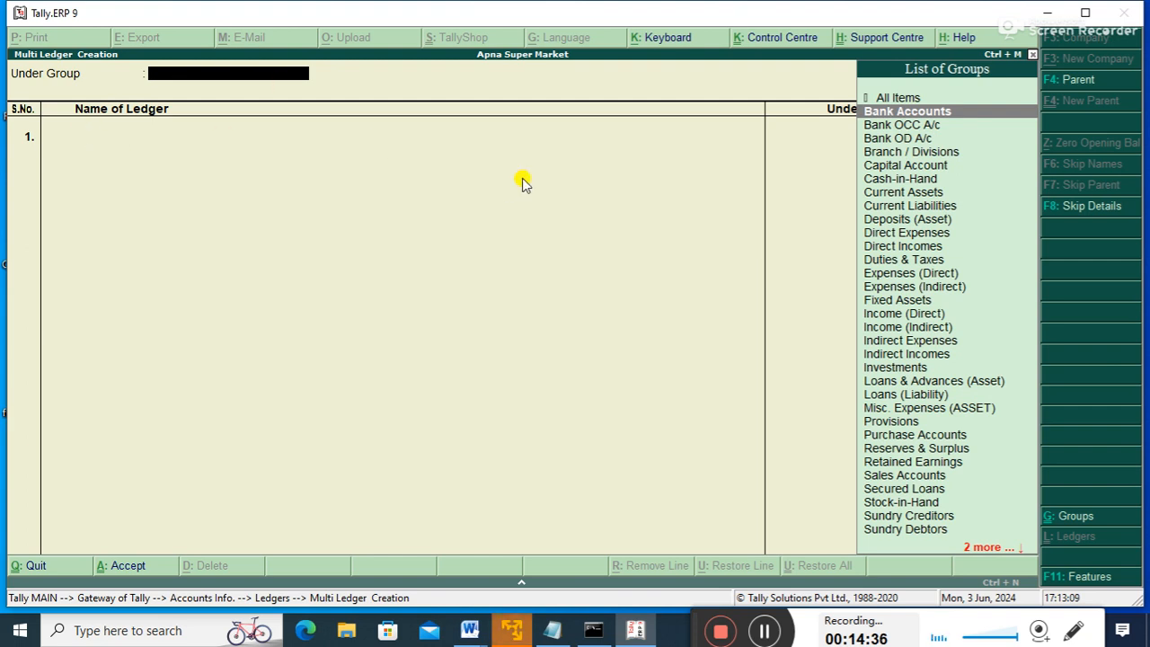
key(Up)
key(Down)
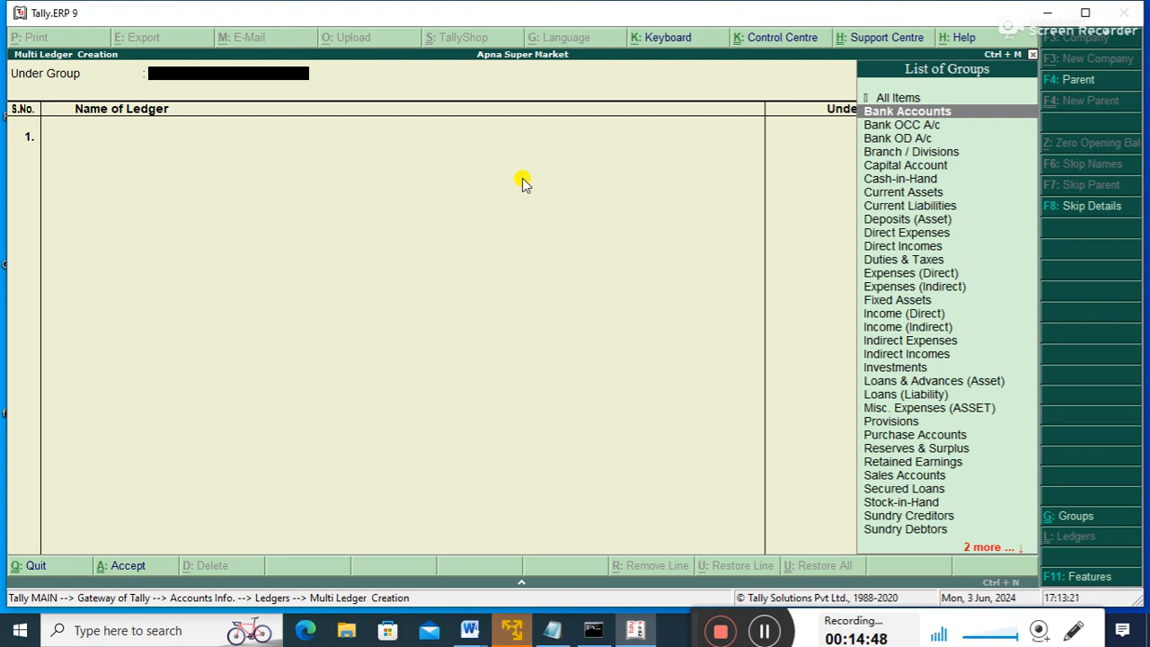
key(Up)
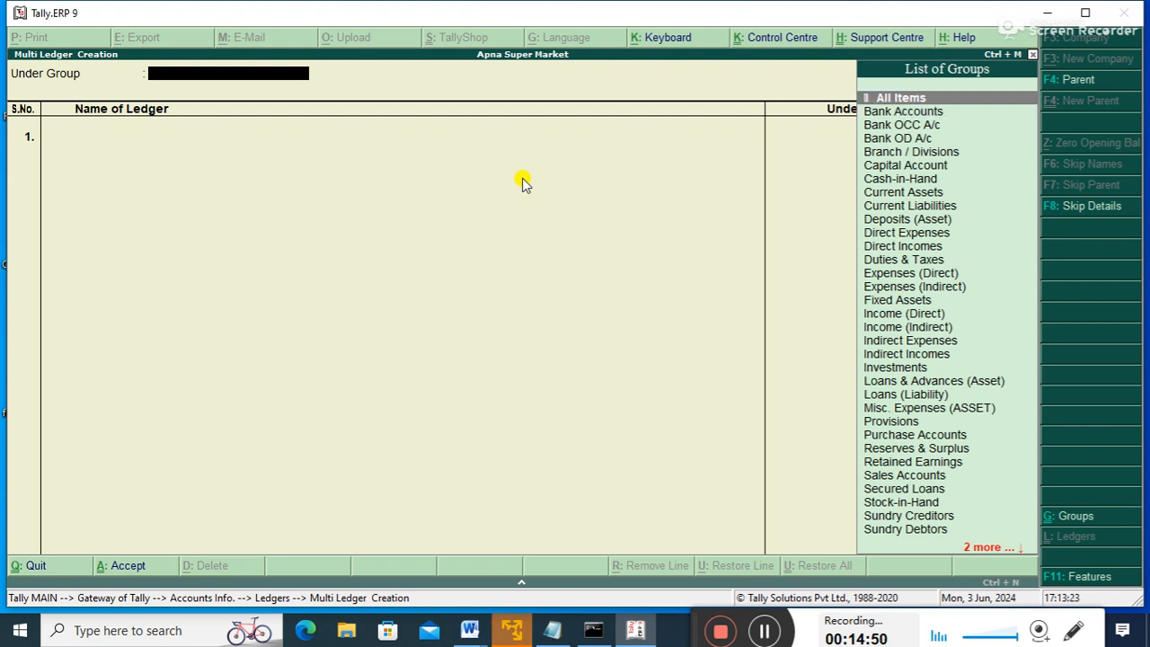
key(Return)
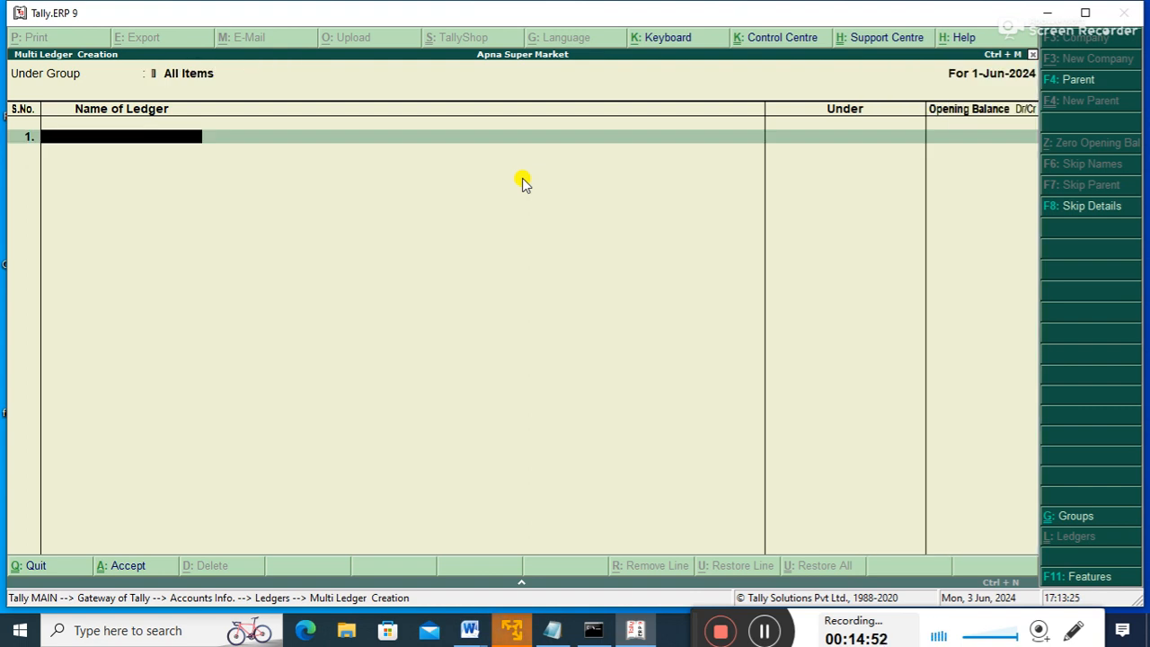
- Add the PNB A/C ledger under Bank Accounts with no opening balance
text(PNB A/C)
key(Return)
key(Return)
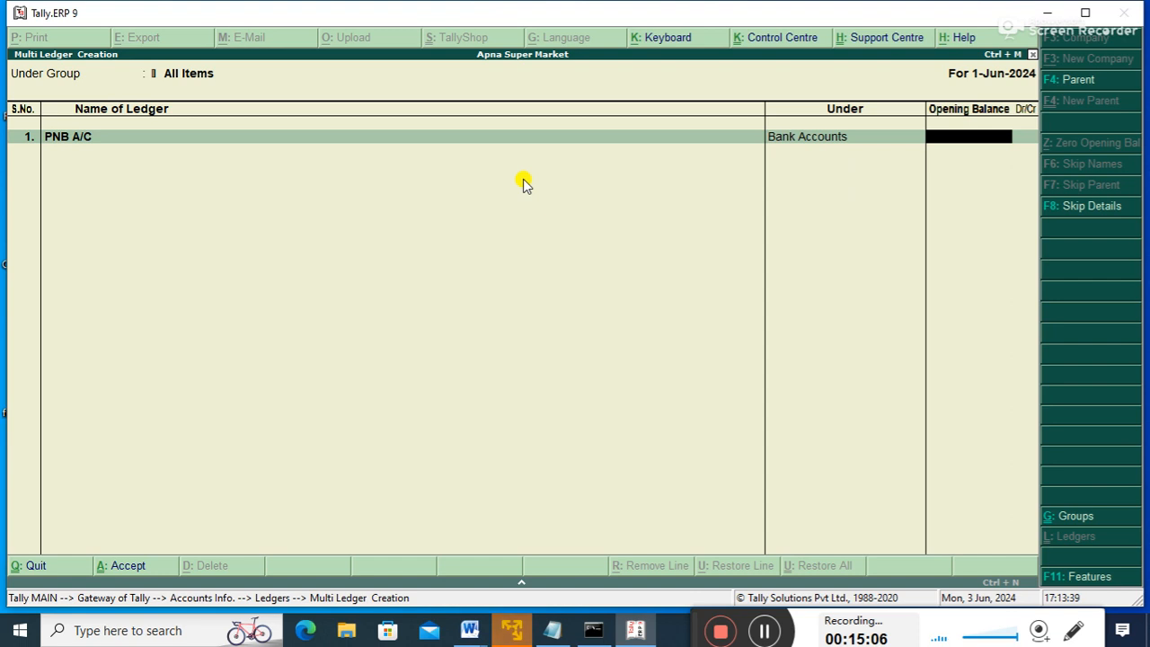
key(Return)
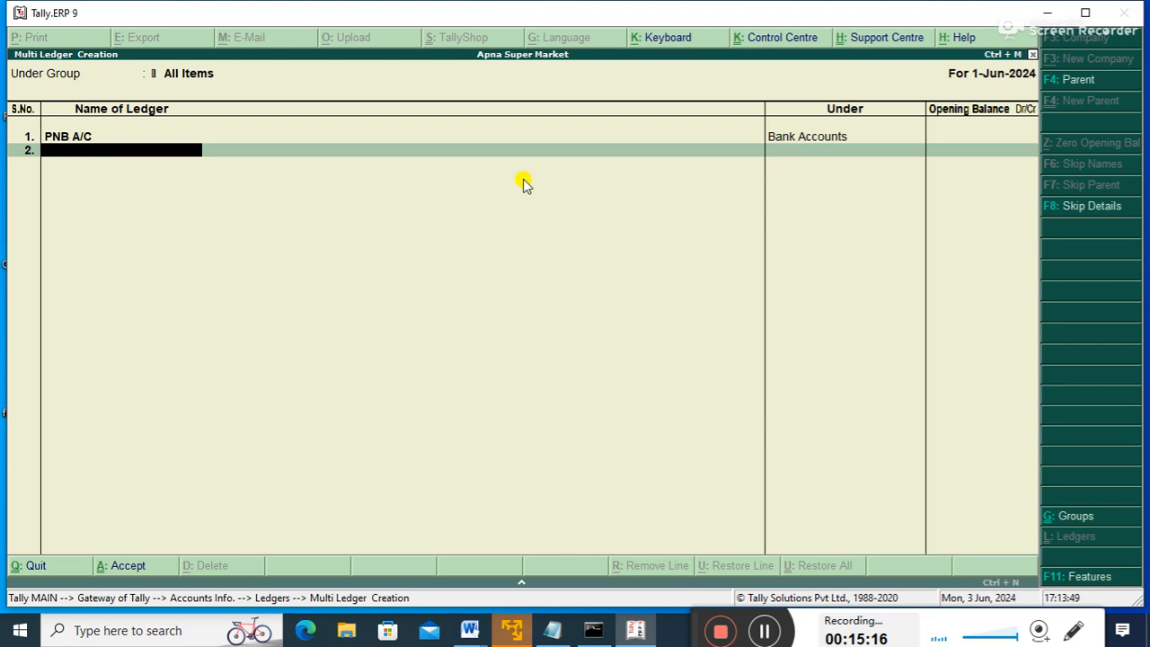
- Enter PURCHASE A/C in row 2 under Purchase Accounts
text(S)
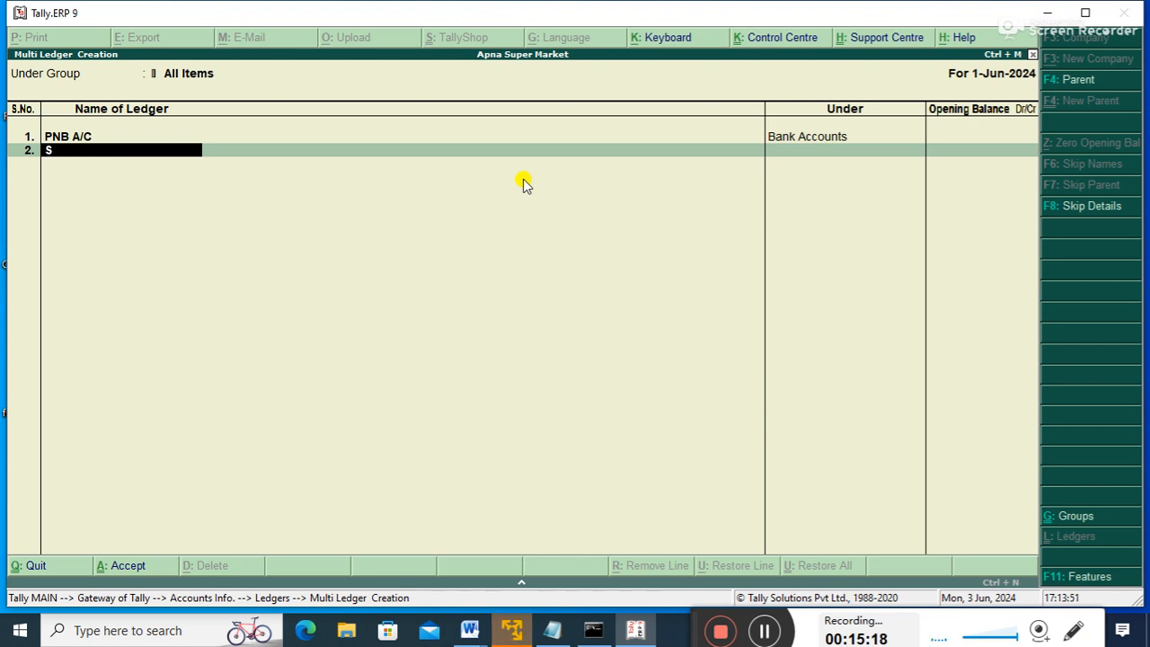
key(BackSpace)
text(PURCHASE A/C)
key(Return)
key(Return)
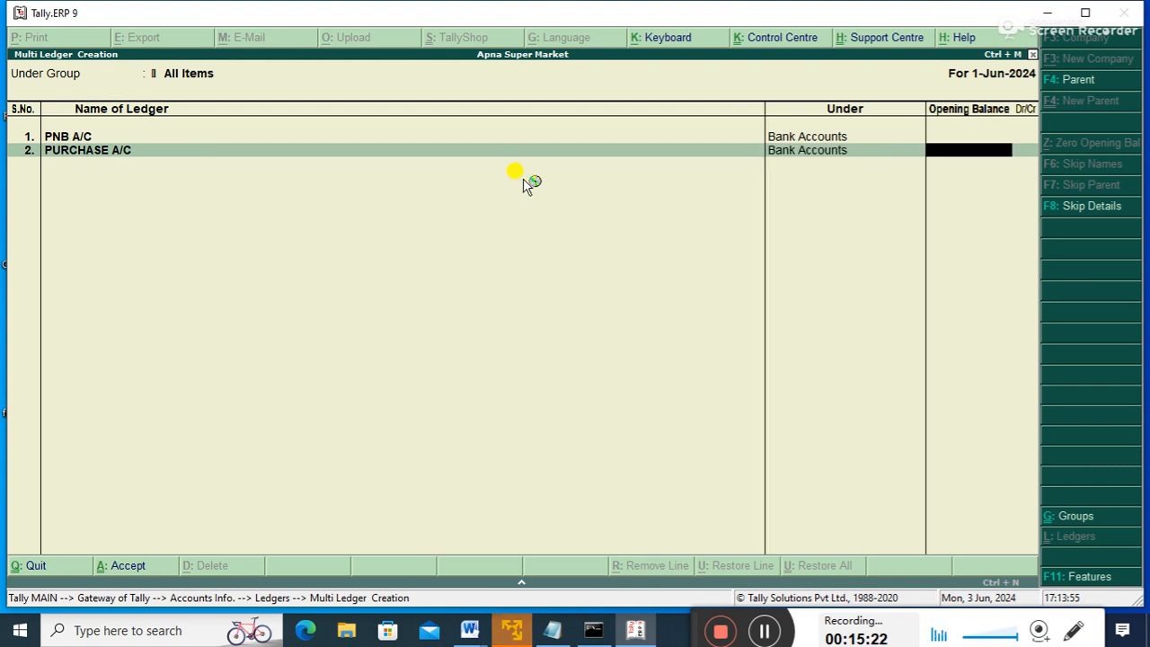
key(BackSpace)
text(P)
key(Down)
key(Up)
key(Down)
key(Down)
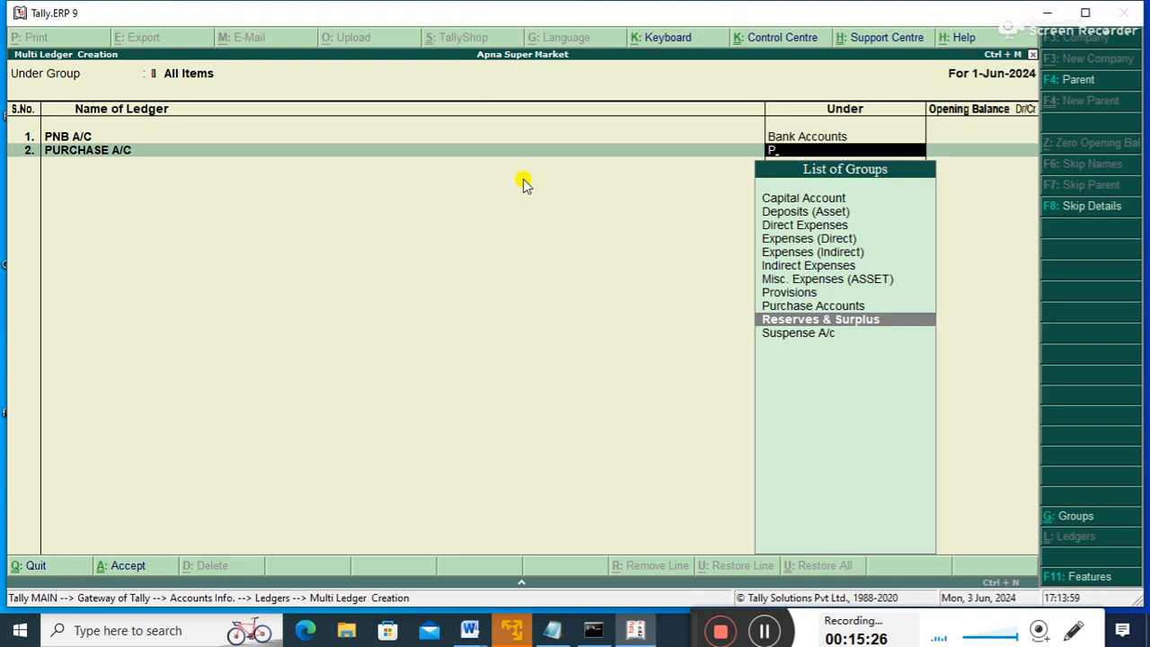
key(Up)
key(Up)
key(Up)
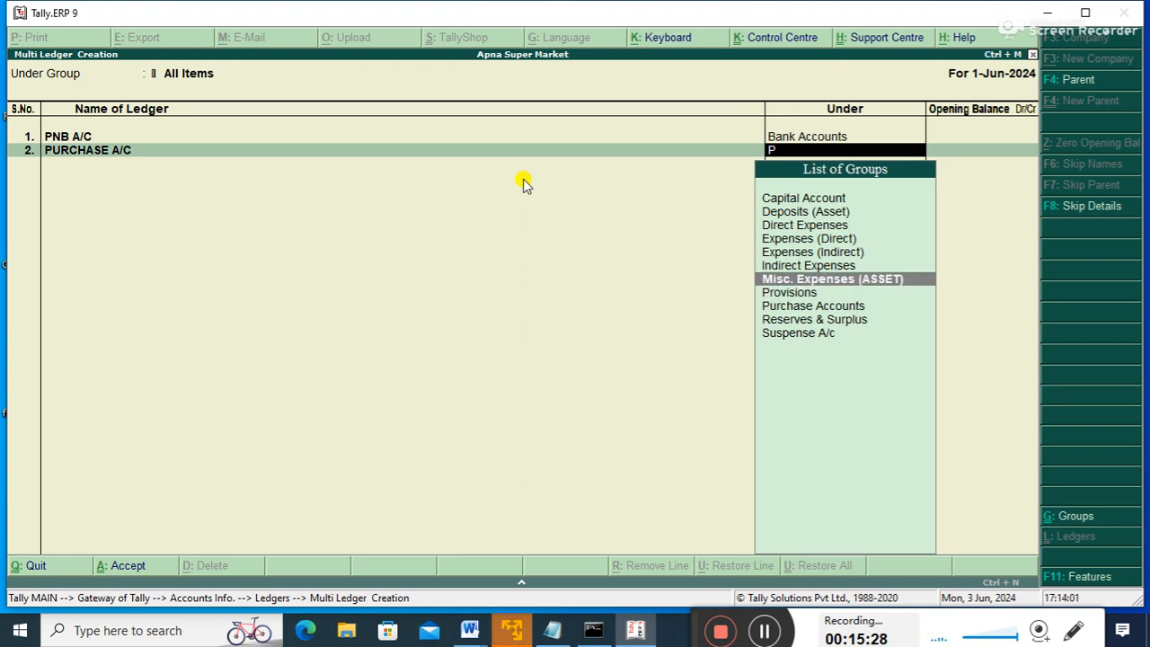
key(Down)
key(Down)
key(Return)
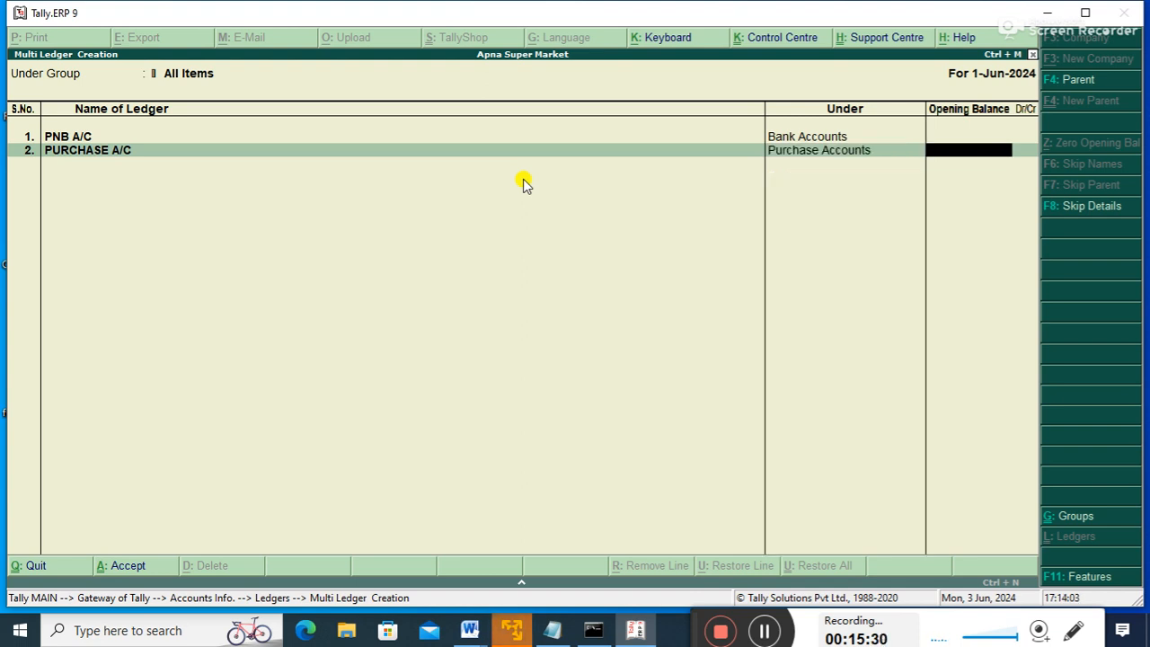
key(Return)
- Enter SALES A/C in row 3 under Sales Accounts
text(SALE)
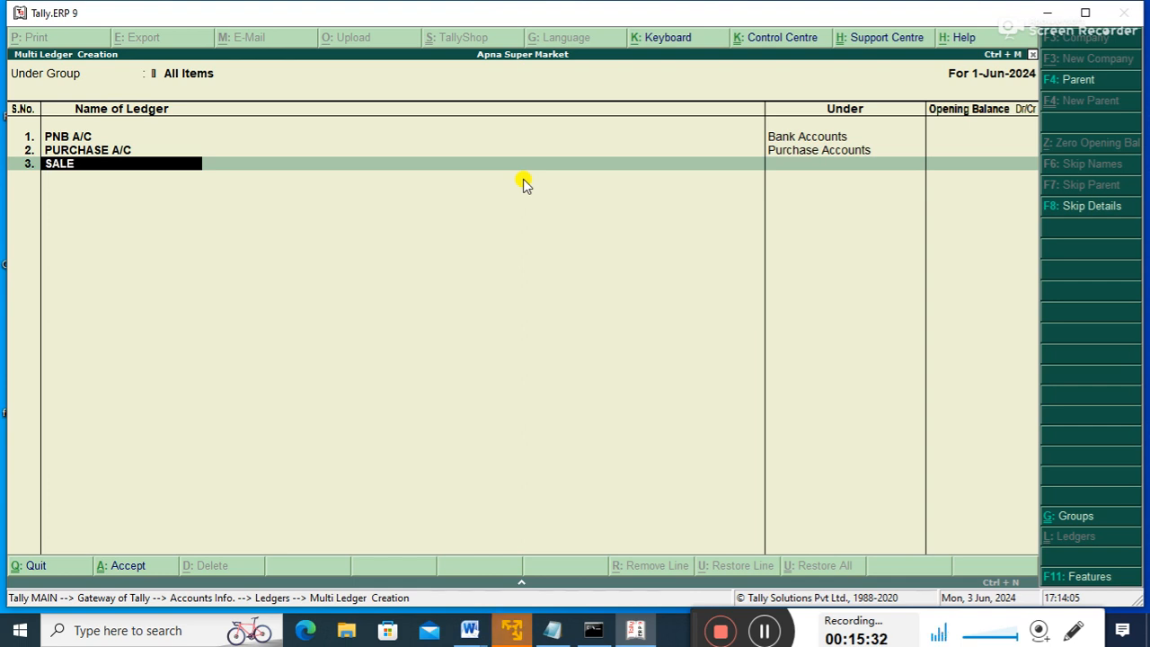
text(S A/C)
key(Return)
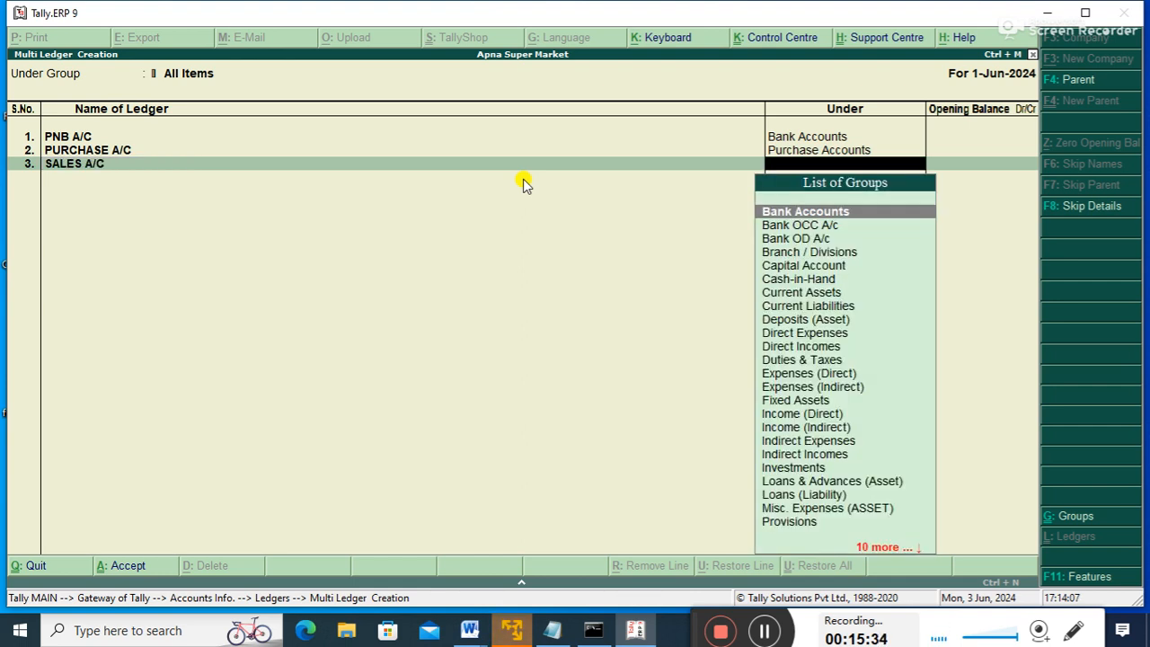
text(AS)
key(Down)
key(Down)
key(Down)
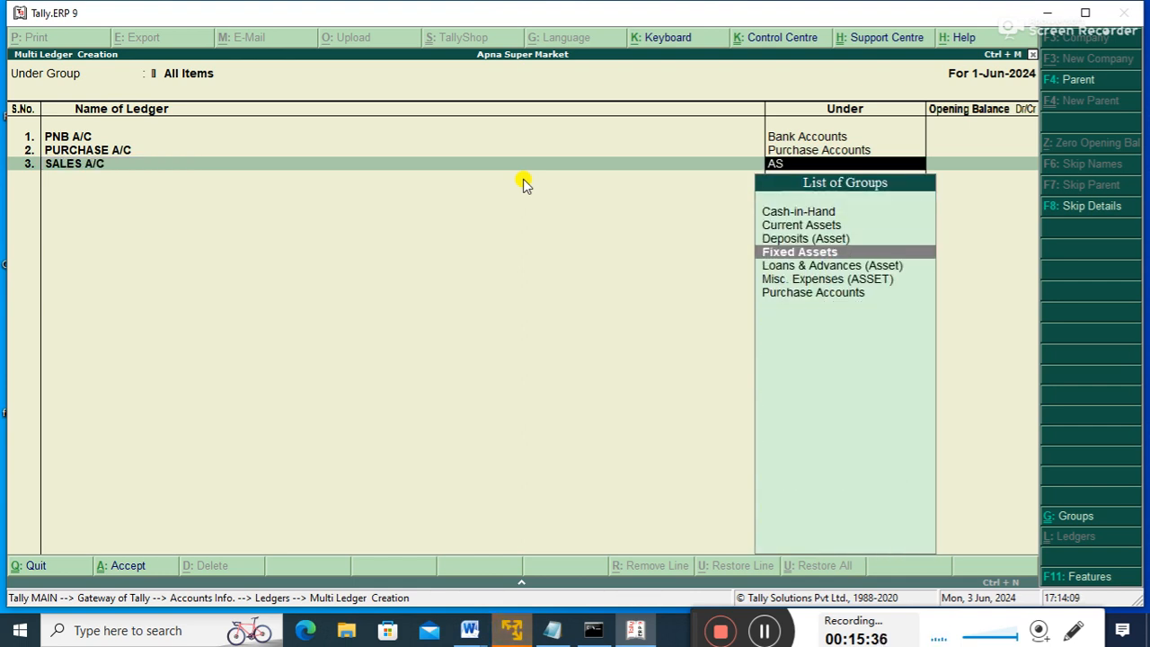
key(Up)
key(Up)
key(Up)
key(Down)
key(Down)
key(Down)
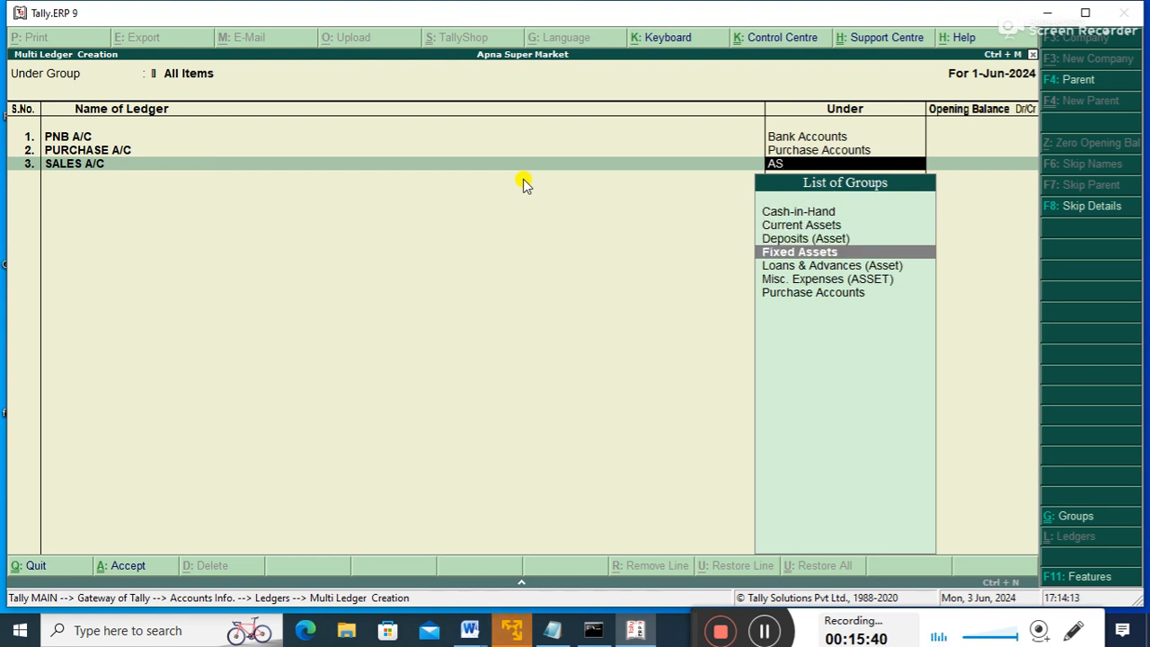
key(BackSpace)
key(BackSpace)
text(SA)
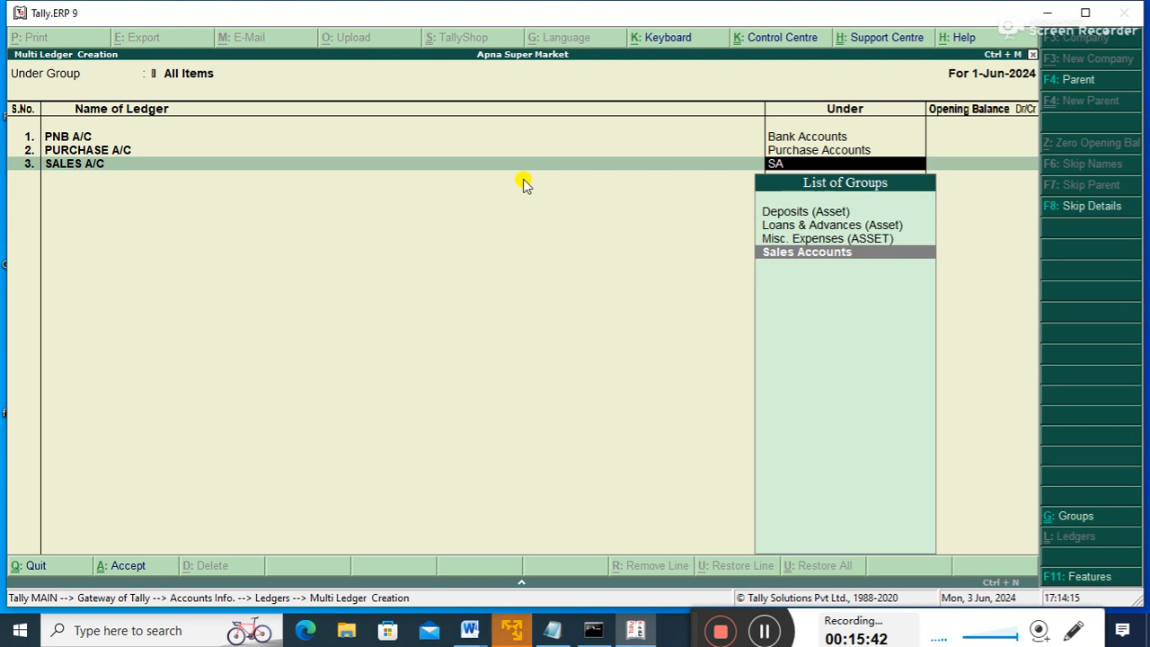
key(Return)
key(Return)
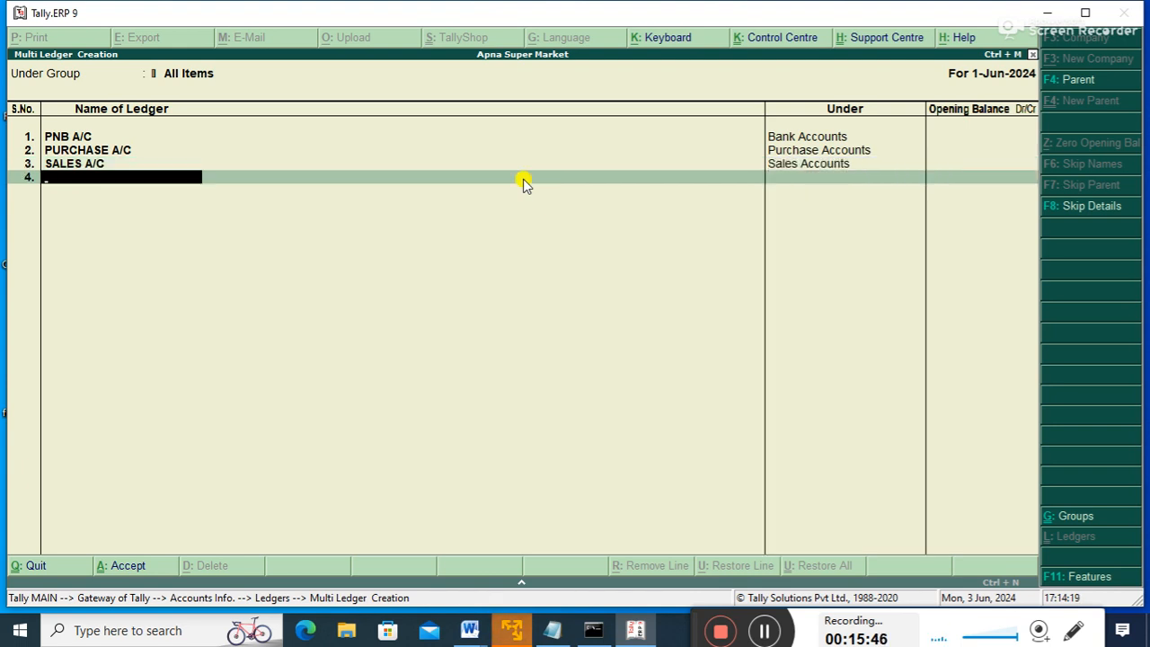
- Enter PURCHASE RETURN in row 4 under Purchase Accounts
text(PURCHASE RETURN)
key(Return)
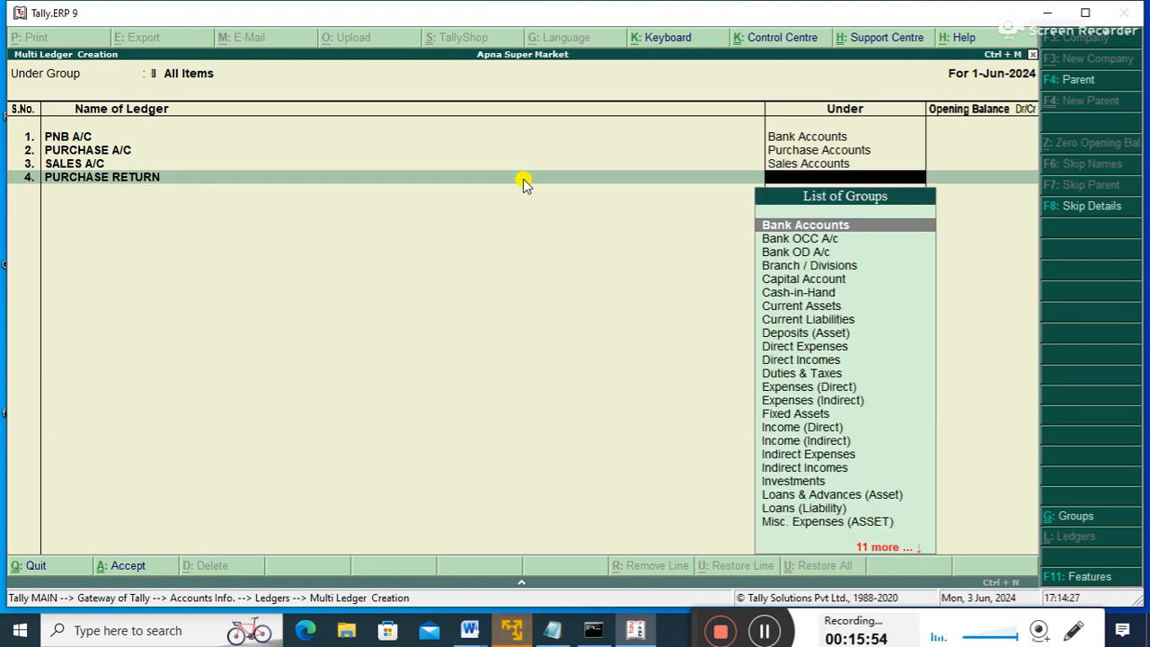
text(pur)
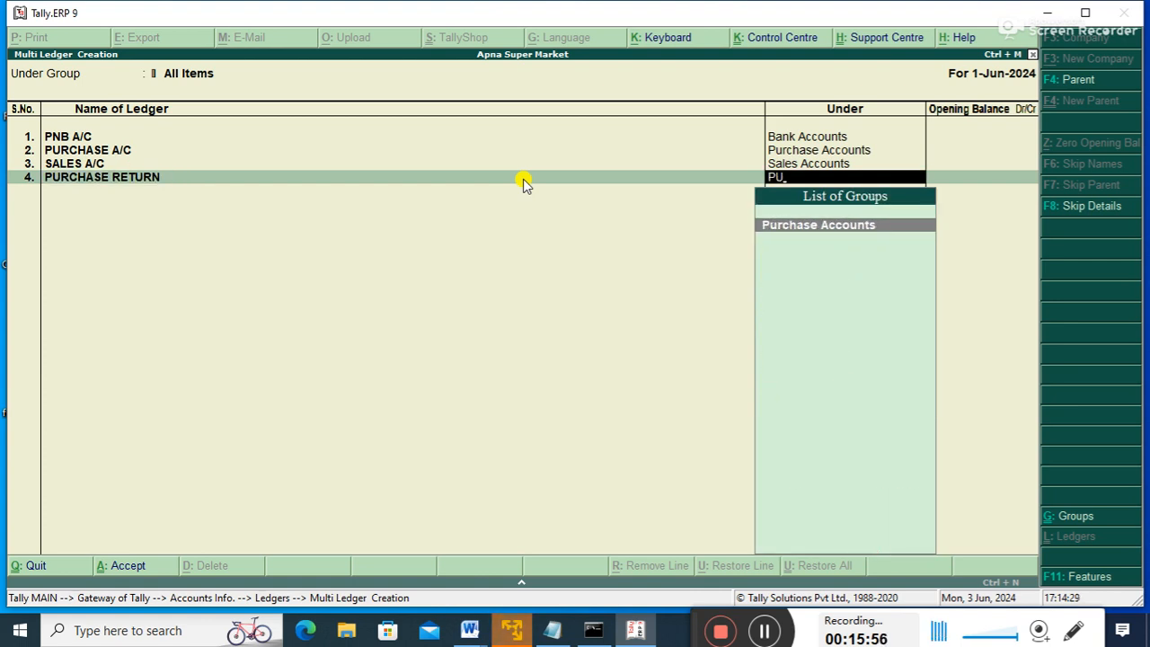
key(Return)
- Enter SALES RETURN A/C in row 5 under Sales Accounts
key(Return)
text(SAL)
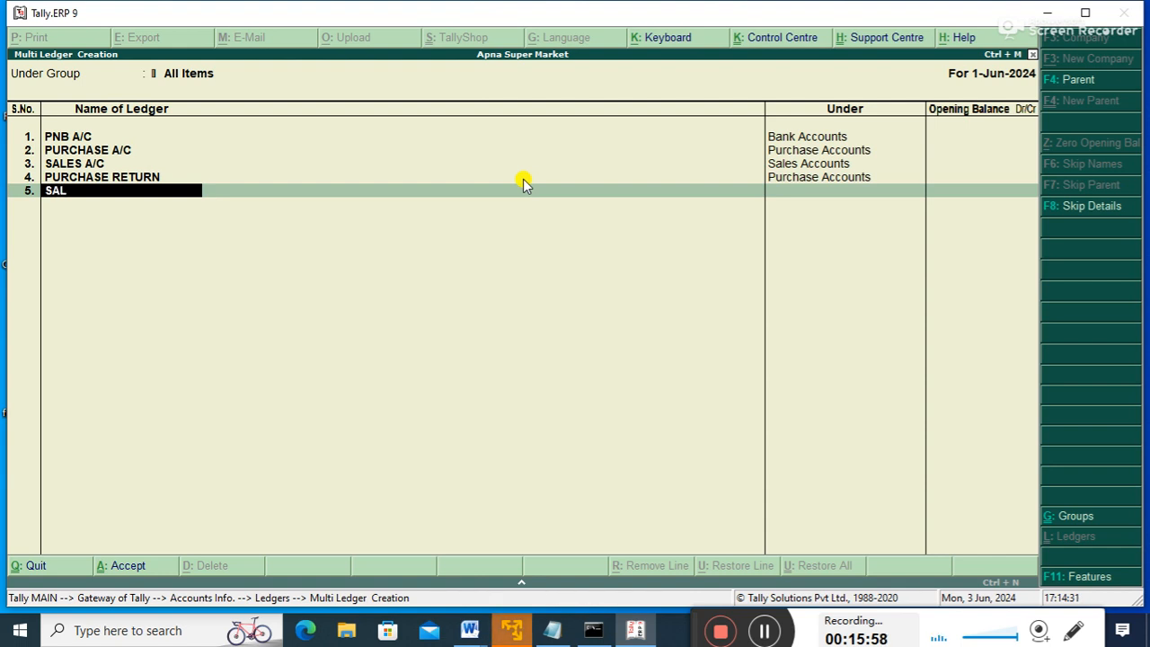
text(ES AC/)
key(BackSpace)
text(/C)
key(Return)
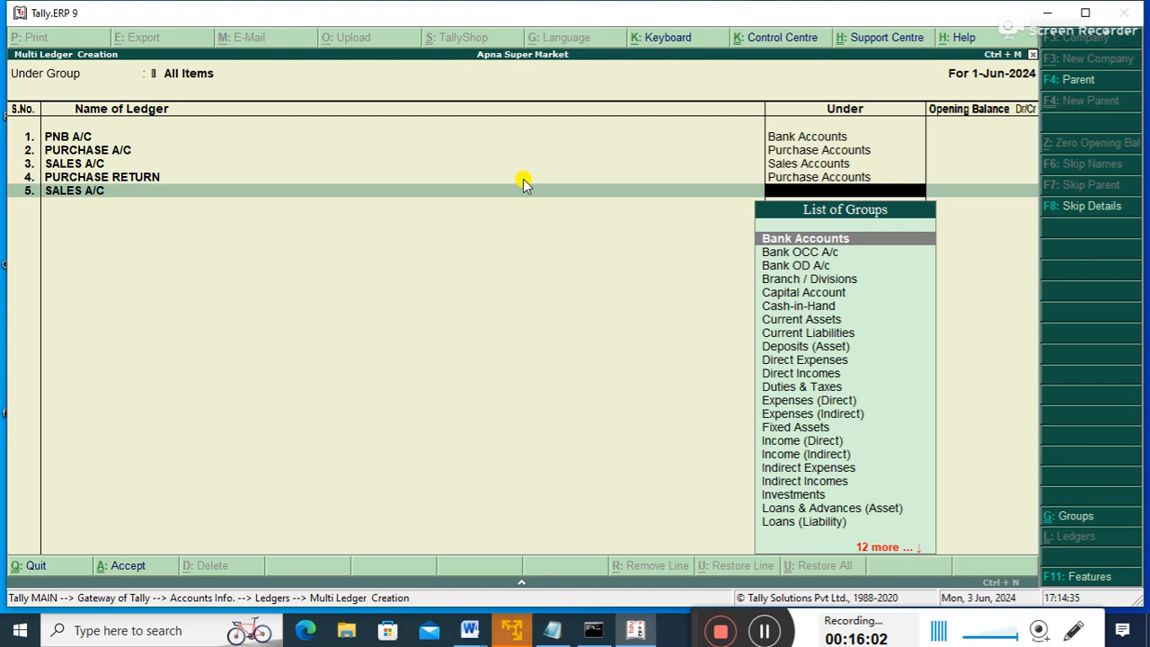
text(SA)
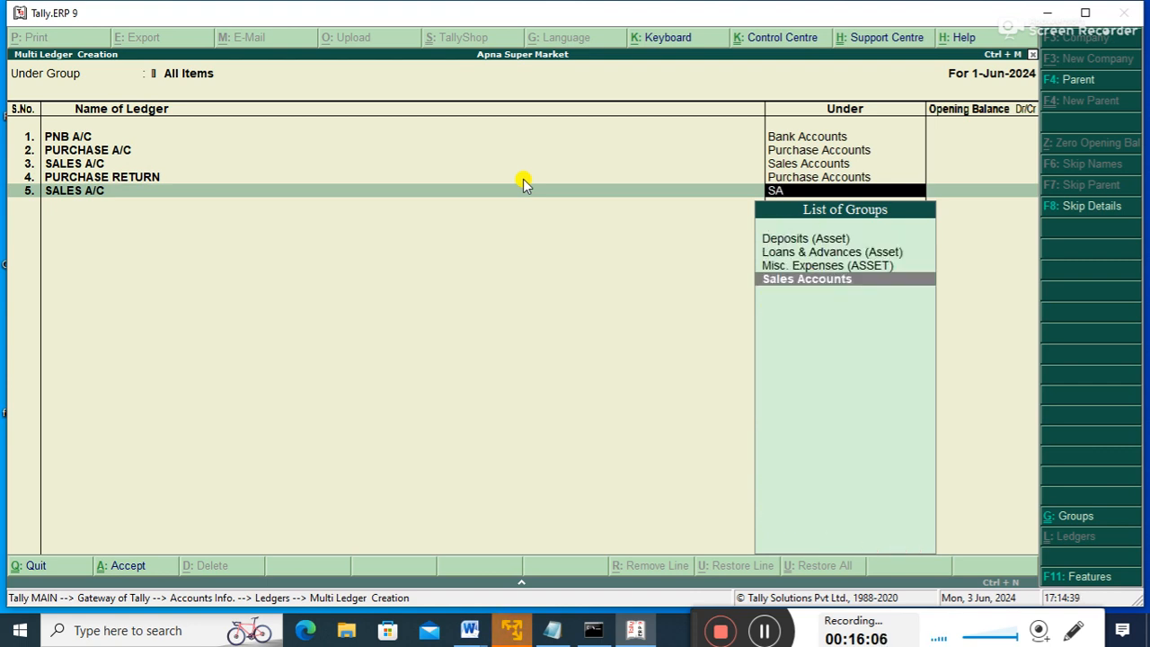
key(shift+Tab)
key(shift+Tab)
key(Return)
text(SALES RETURN)
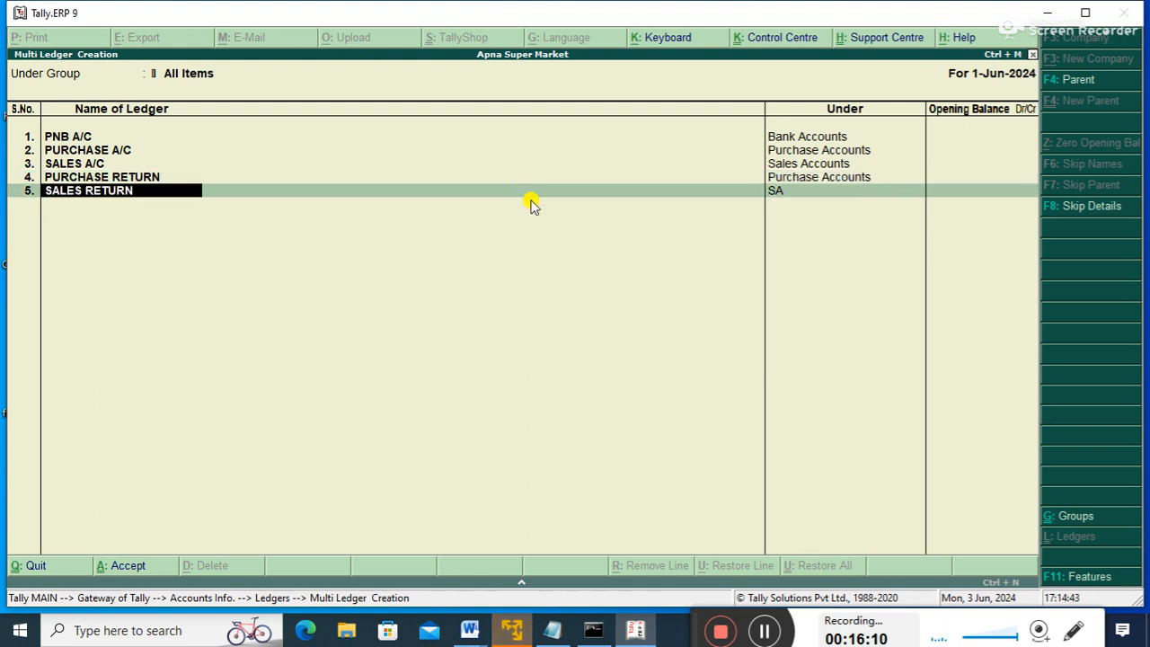
text( A/C)
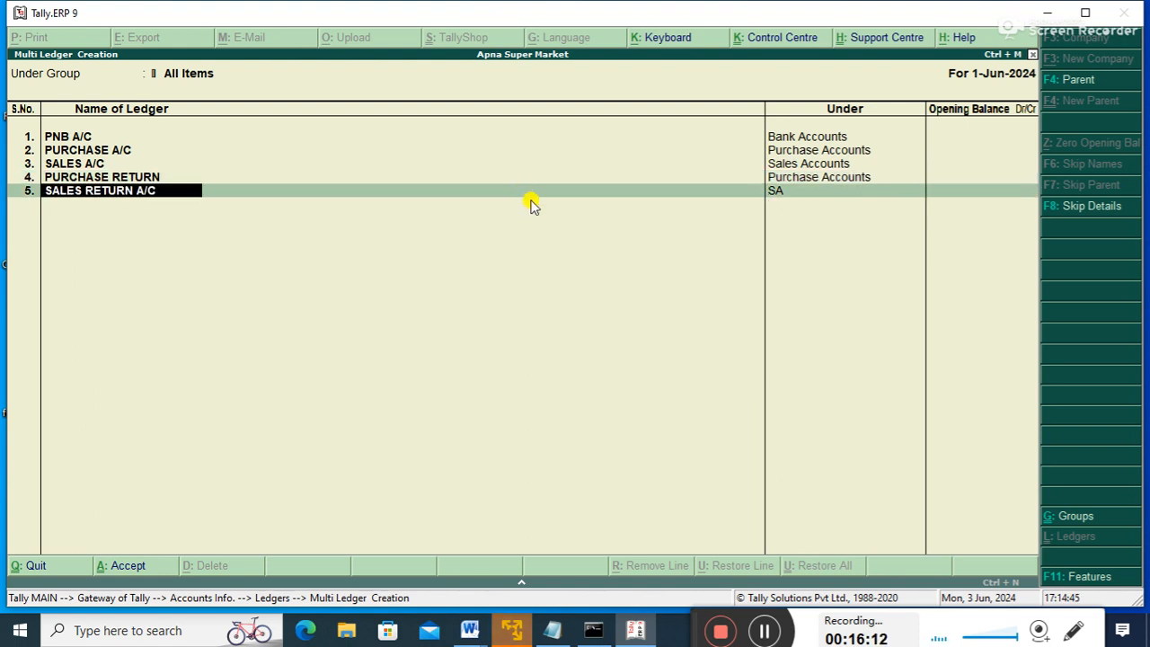
key(Return)
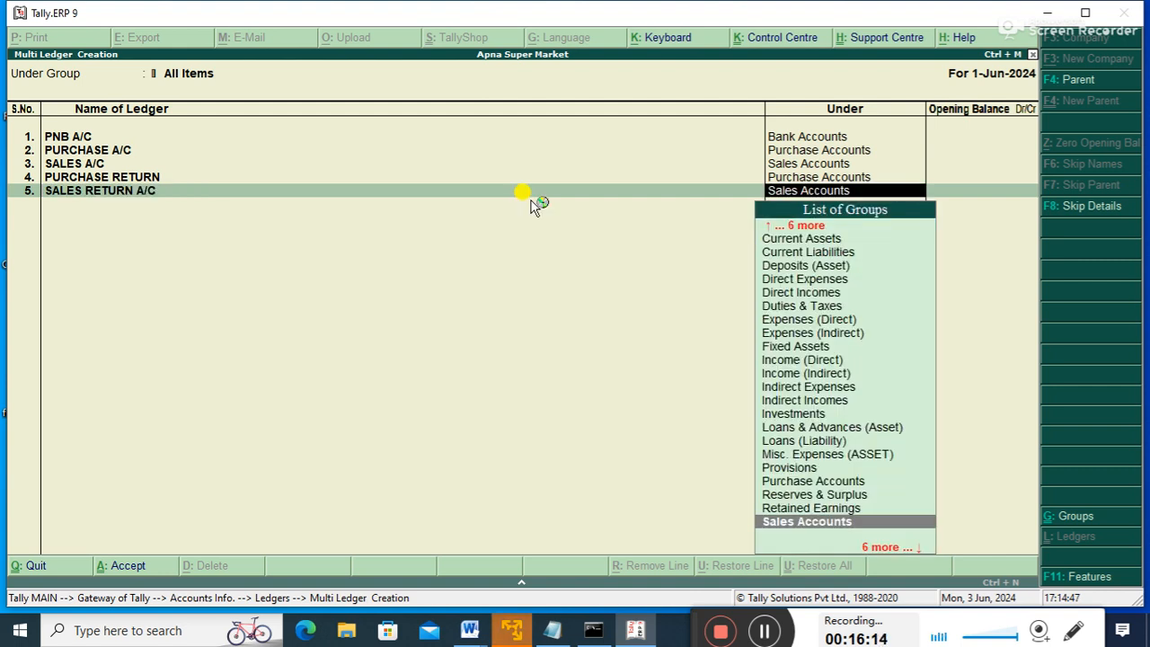
key(Return)
- Rename the row 4 ledger to PURCHASE RETURN A/C
key(BackSpace)
key(BackSpace)
key(BackSpace)
key(BackSpace)
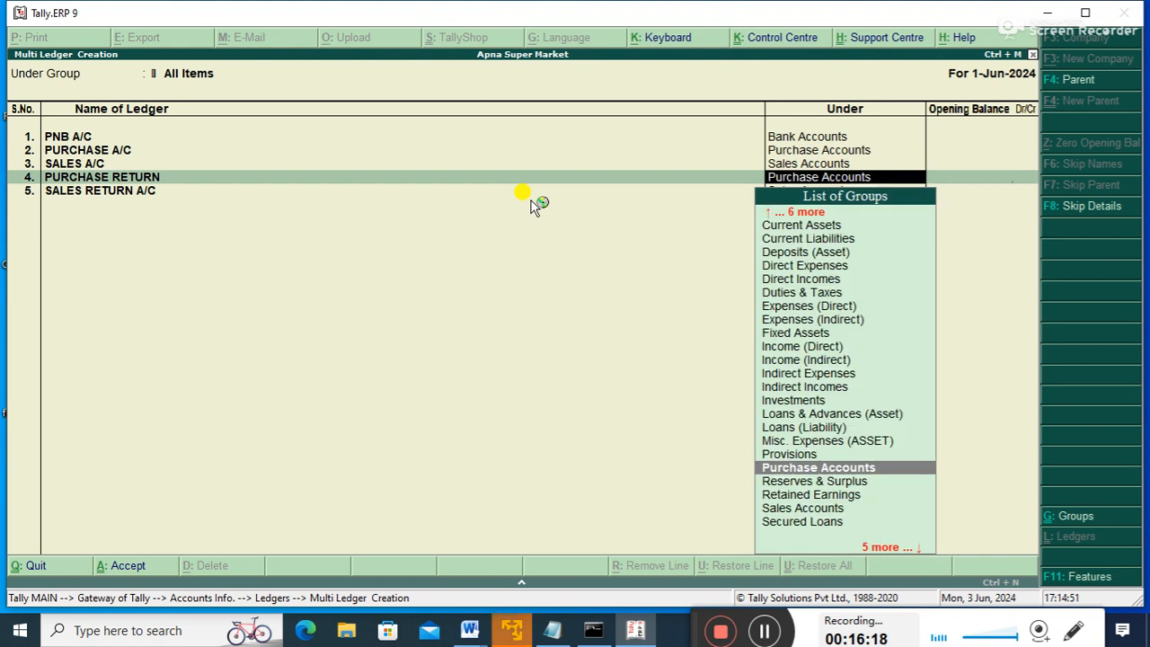
key(BackSpace)
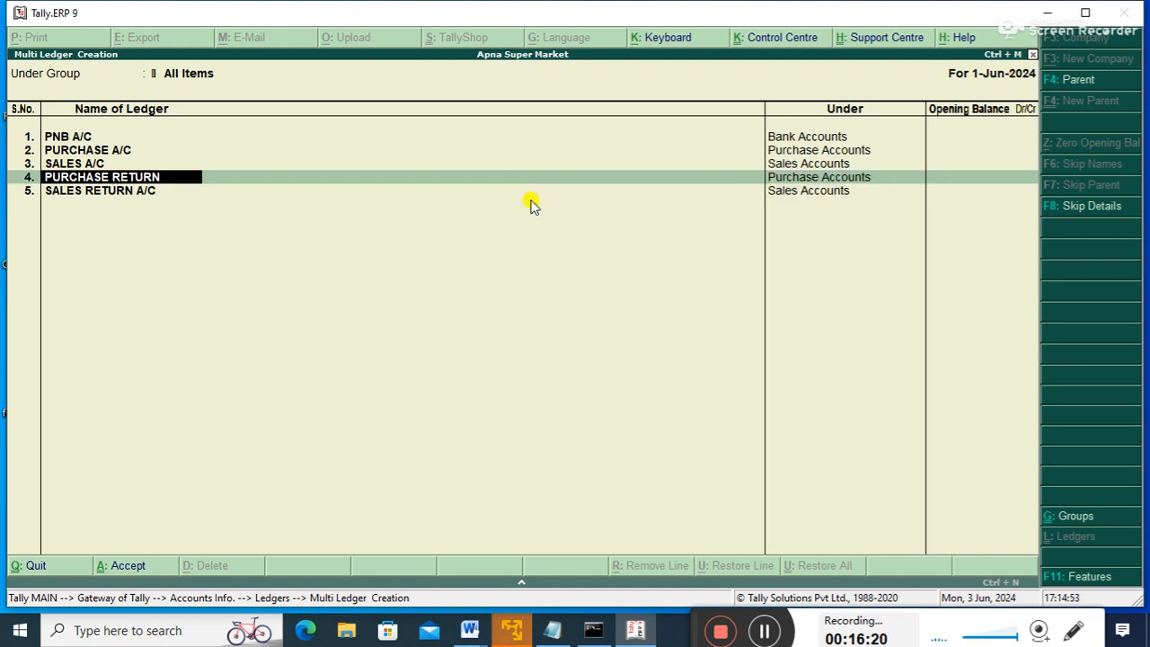
text(A/C)
key(Return)
key(Return)
- Accept row 5's group to reach the empty sixth row
key(Return)
key(Return)
key(Return)
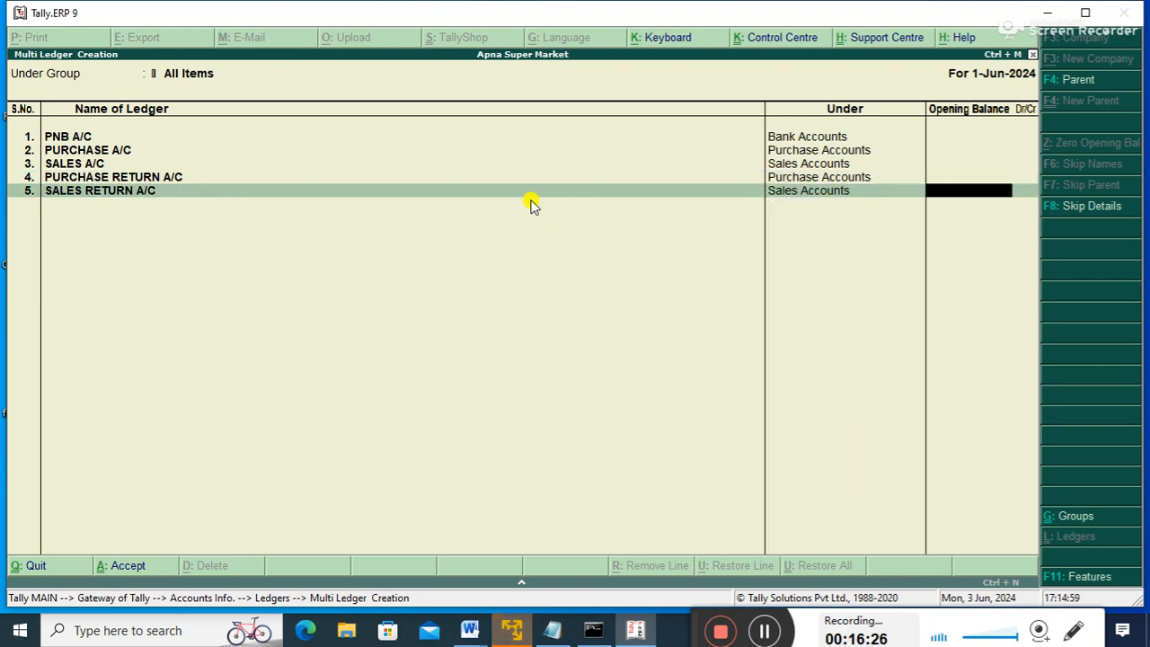
key(Return)
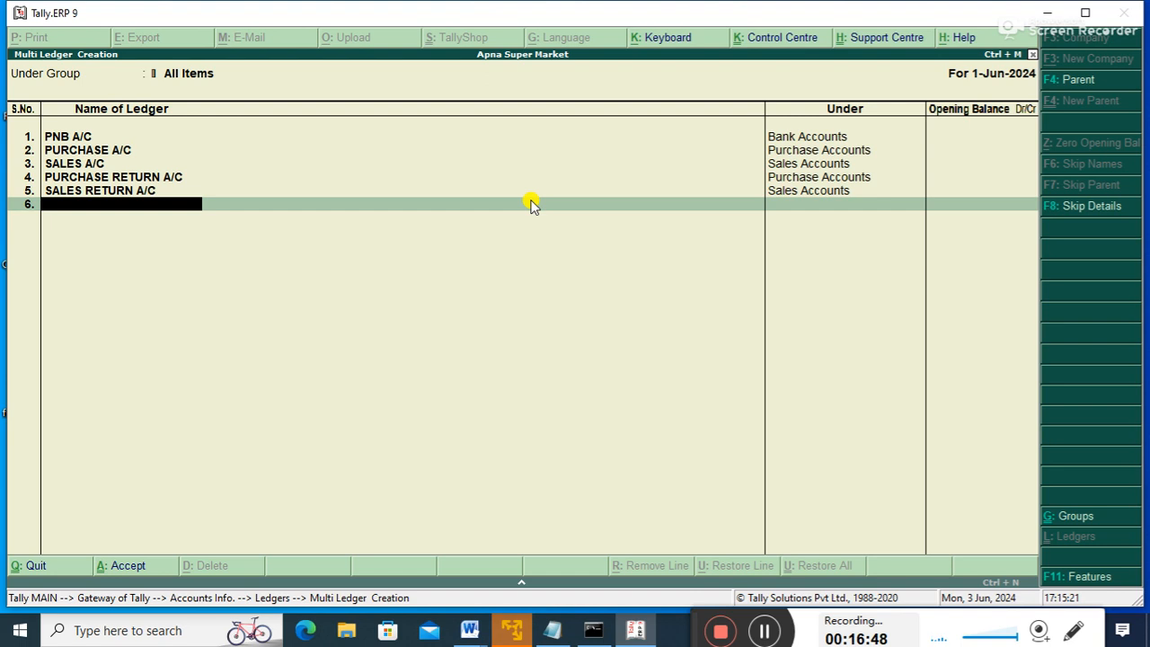
- Type the ledger name GOVIND INFOTECH (ISC) in row 6
text(GO)
text(IND TRADER)
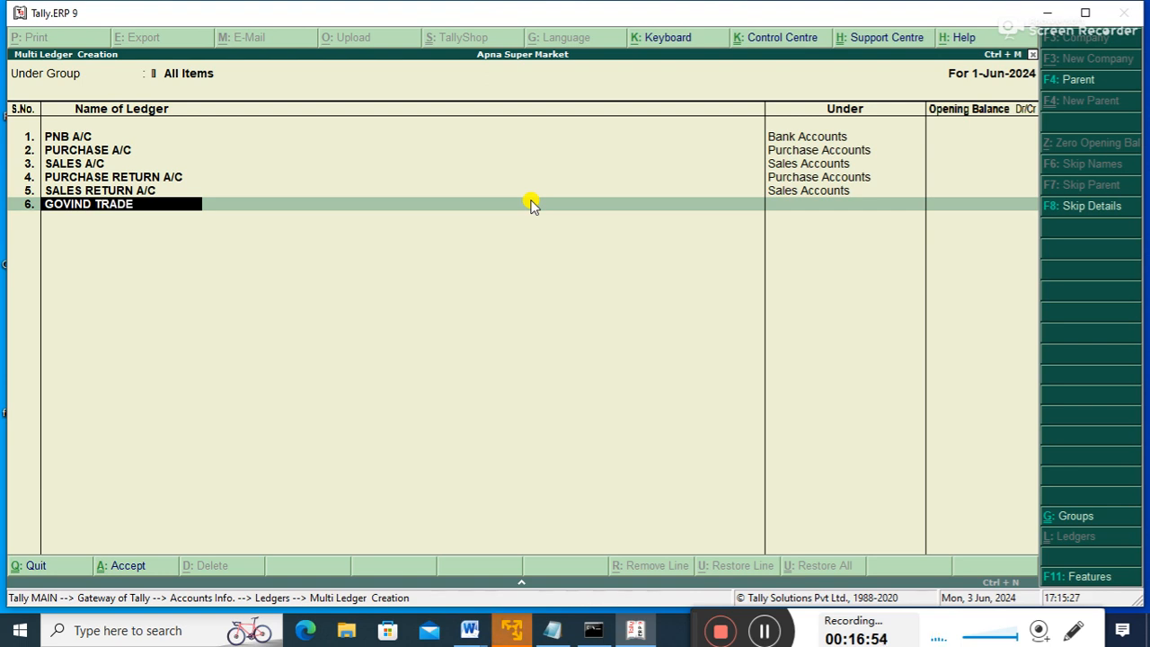
key(BackSpace)
key(BackSpace)
key(BackSpace)
key(BackSpace)
key(BackSpace)
key(BackSpace)
text(IN)
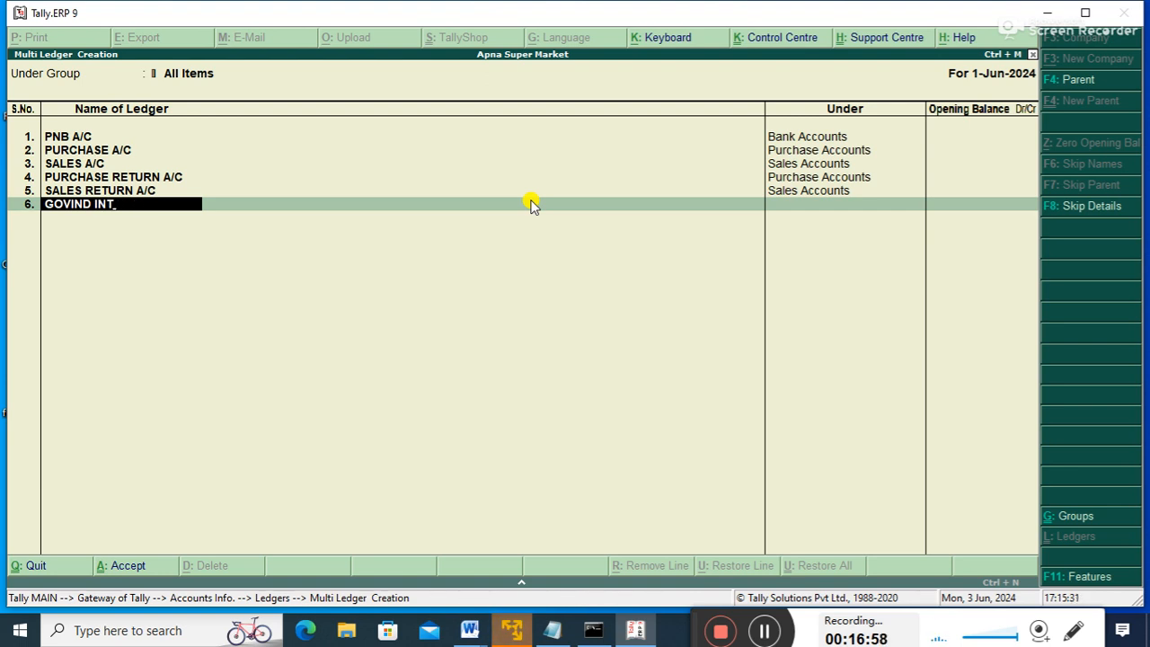
key(BackSpace)
text(TEC)
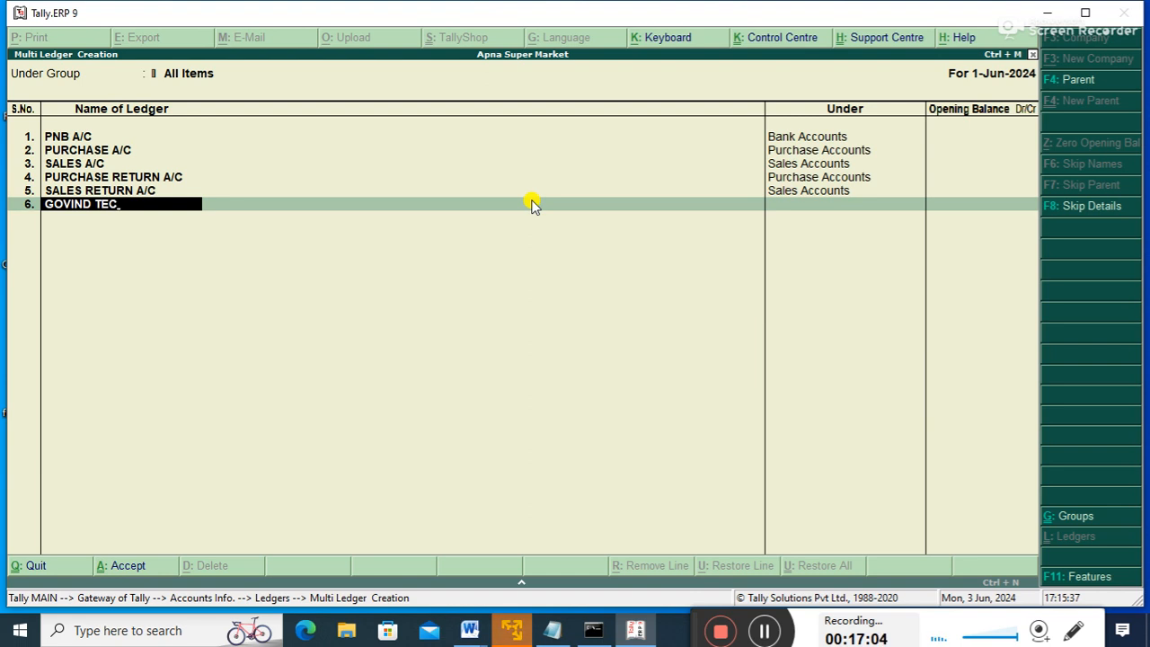
key(BackSpace)
key(BackSpace)
key(BackSpace)
text(INTO)
key(BackSpace)
key(BackSpace)
text(FOTECH)
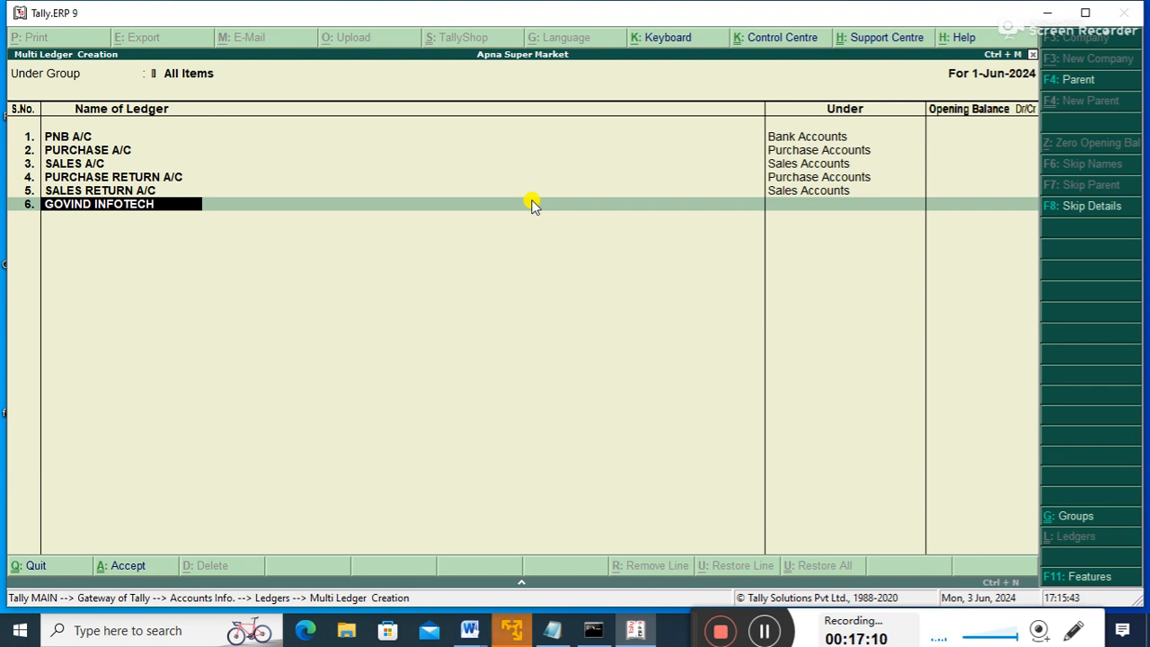
text( ()
text(ISC))
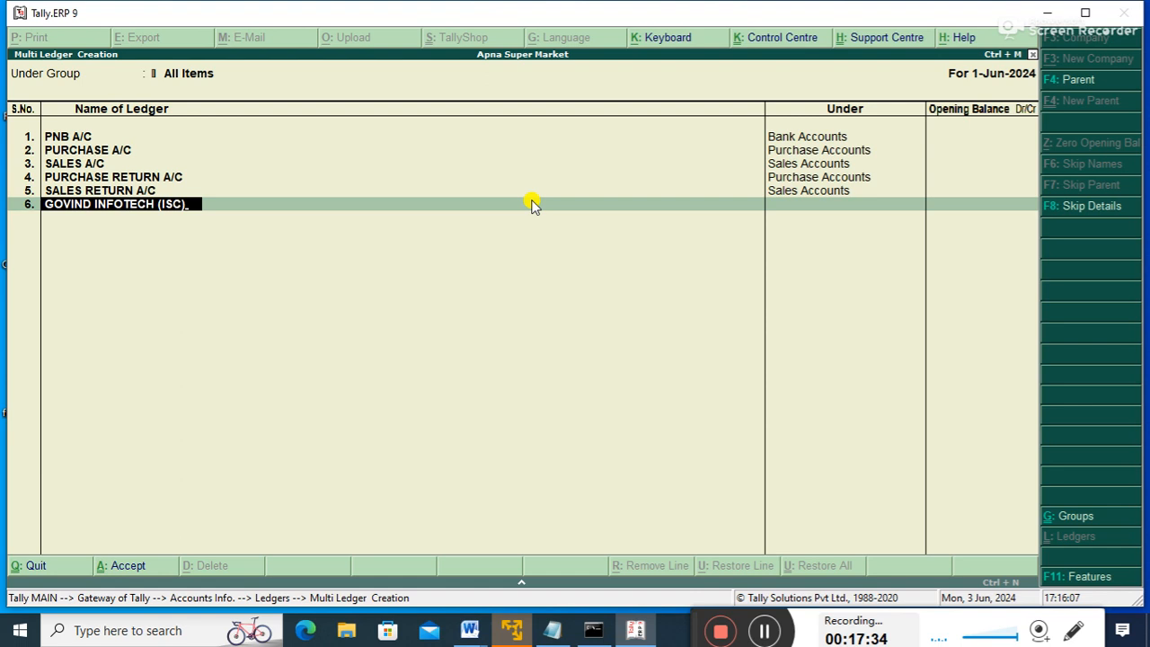
key(Return)
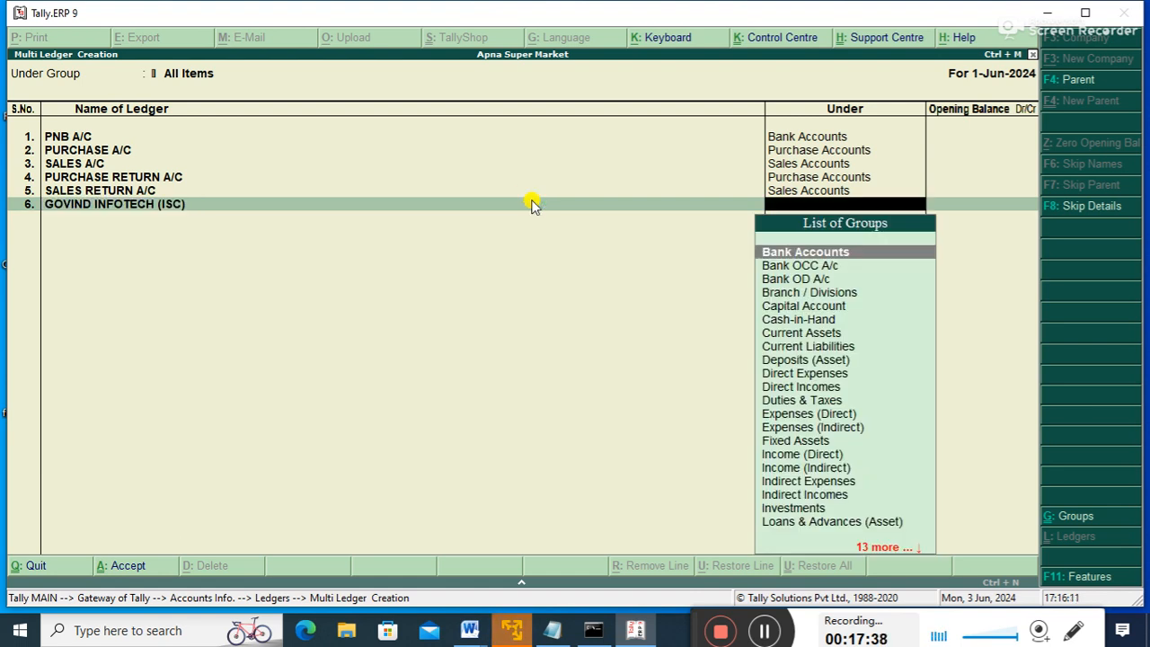
- File GOVIND INFOTECH (ISC) under Sundry Debtors
text(SU)
key(Down)
key(Down)
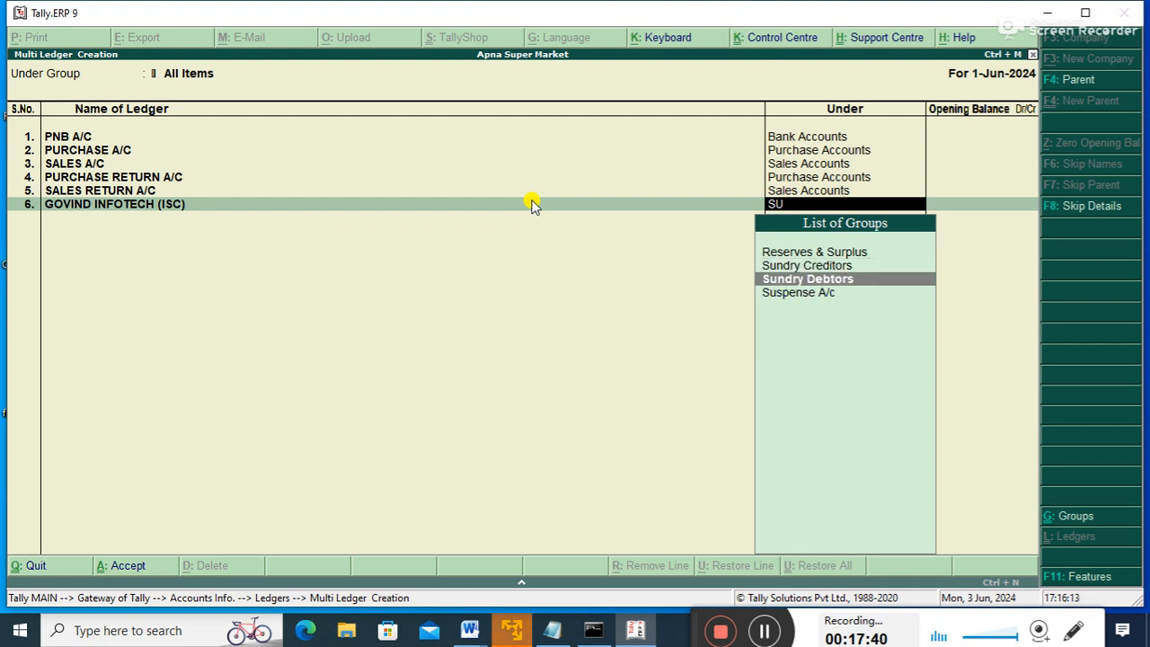
key(Return)
key(Return)
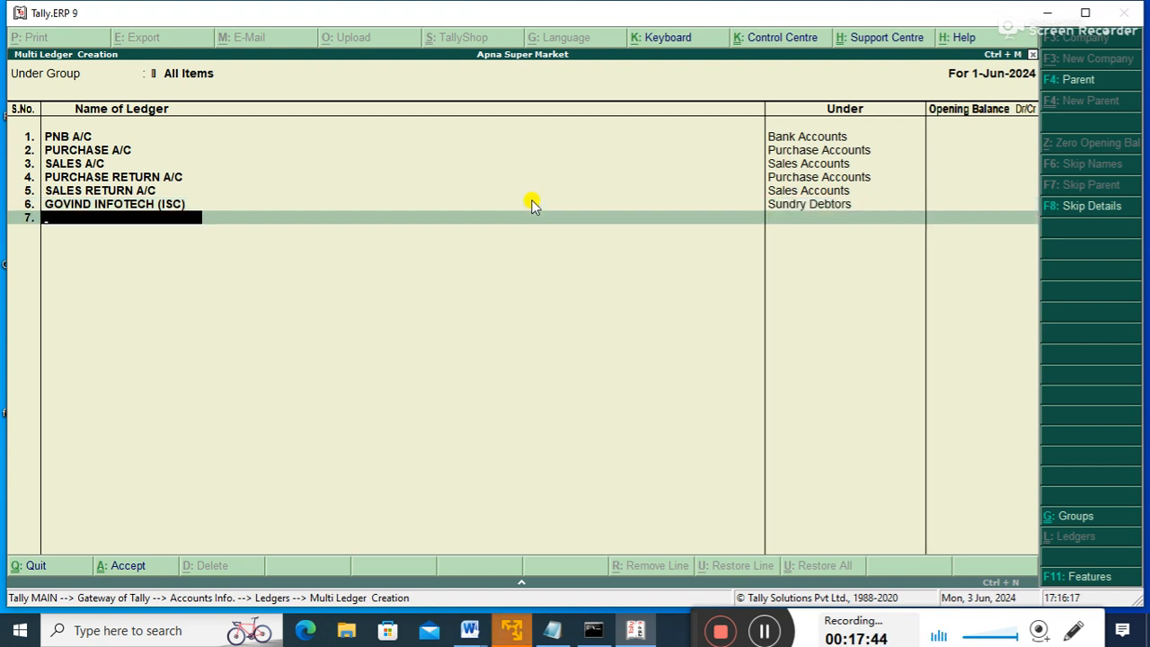
- Enter KRISHNA COMMUNICATION (INTER STATE CUS) in row 7 under Sundry Debtors
text(KRISHNA COMM)
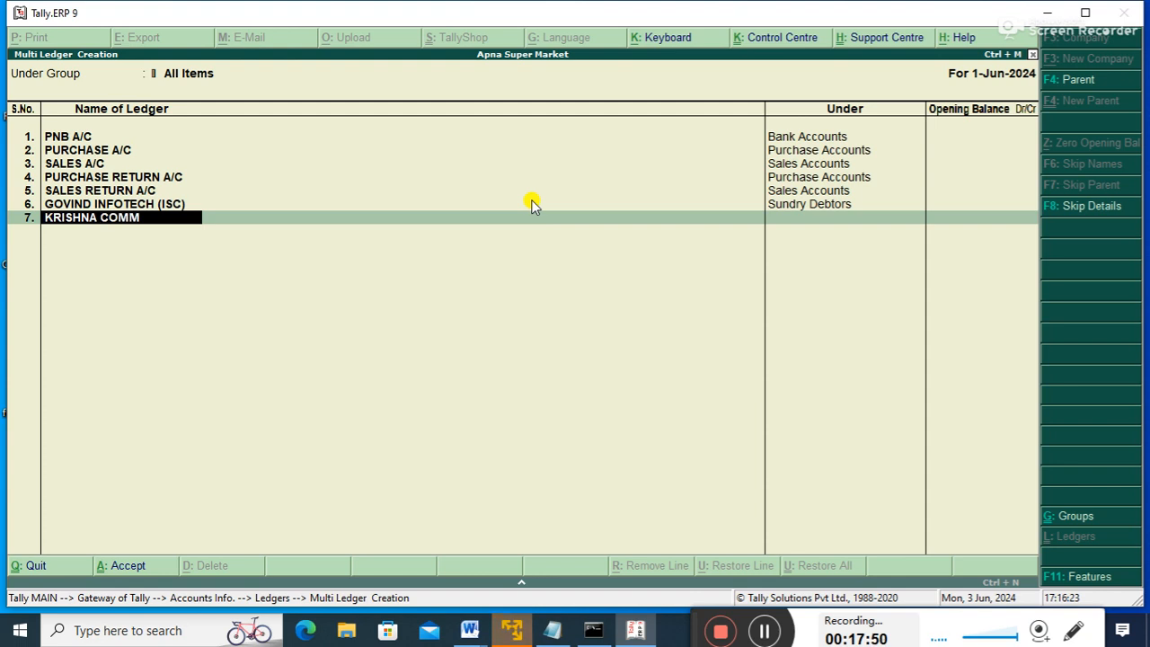
text(UI)
key(BackSpace)
text(NICATION)
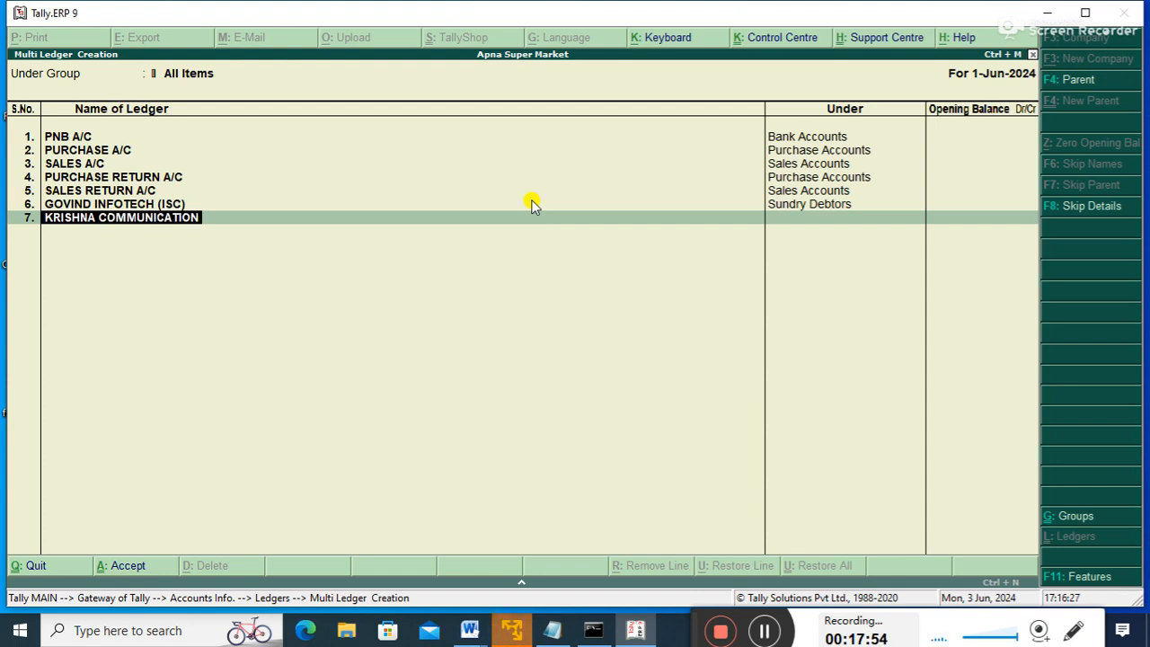
text( ()
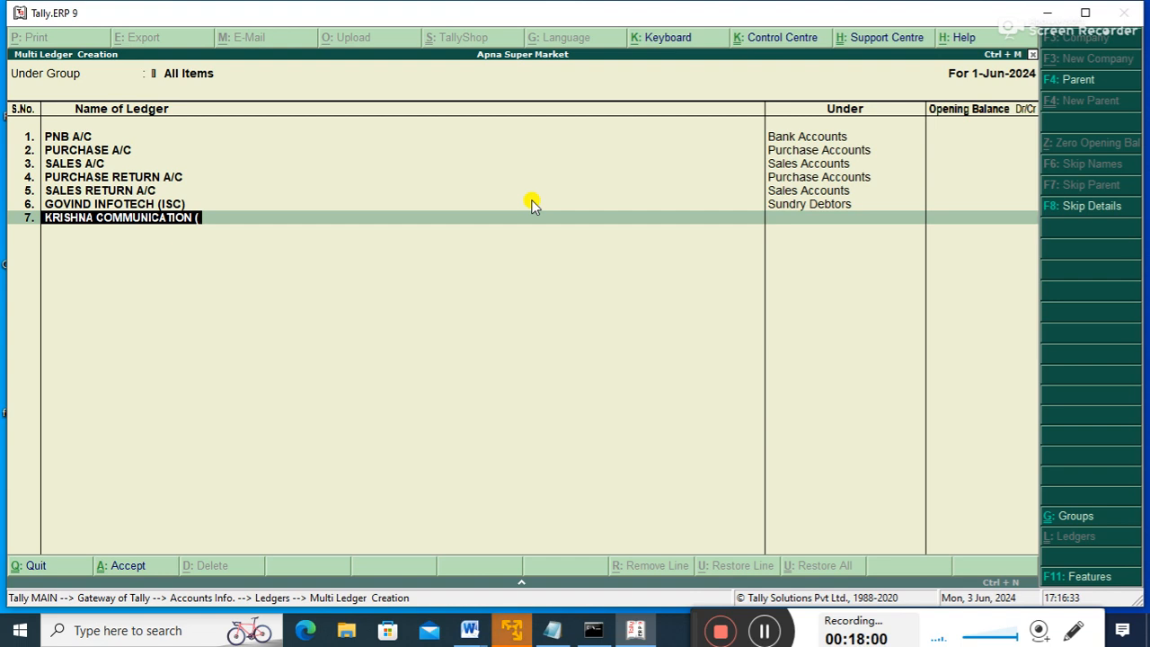
text(INTER )
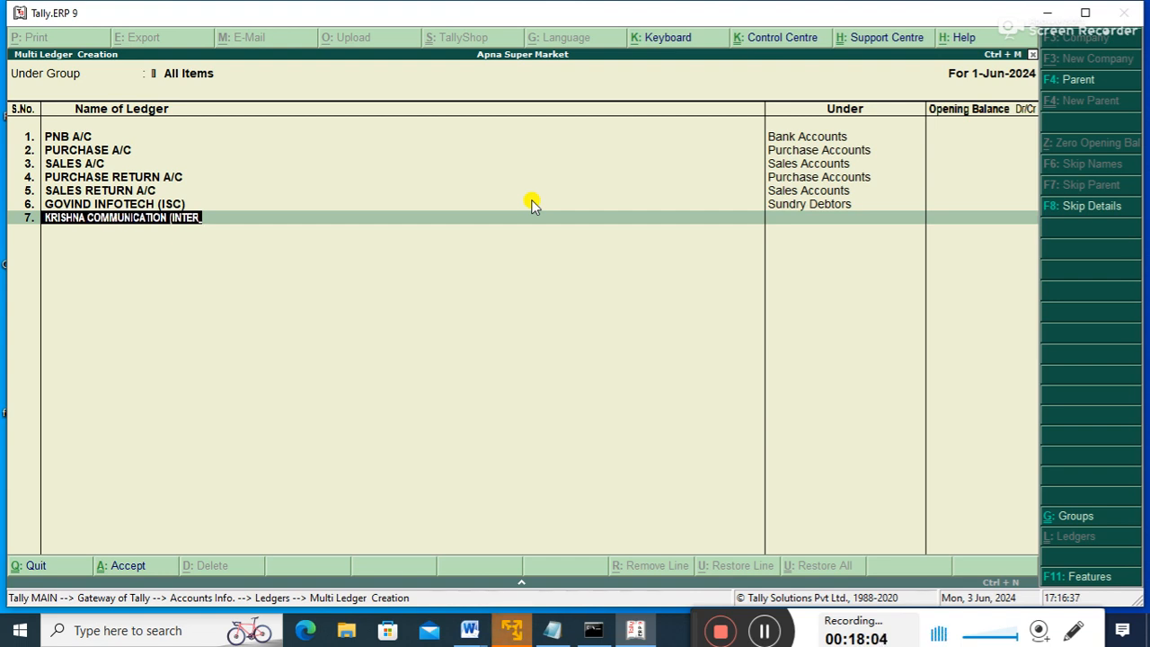
text(STATE)
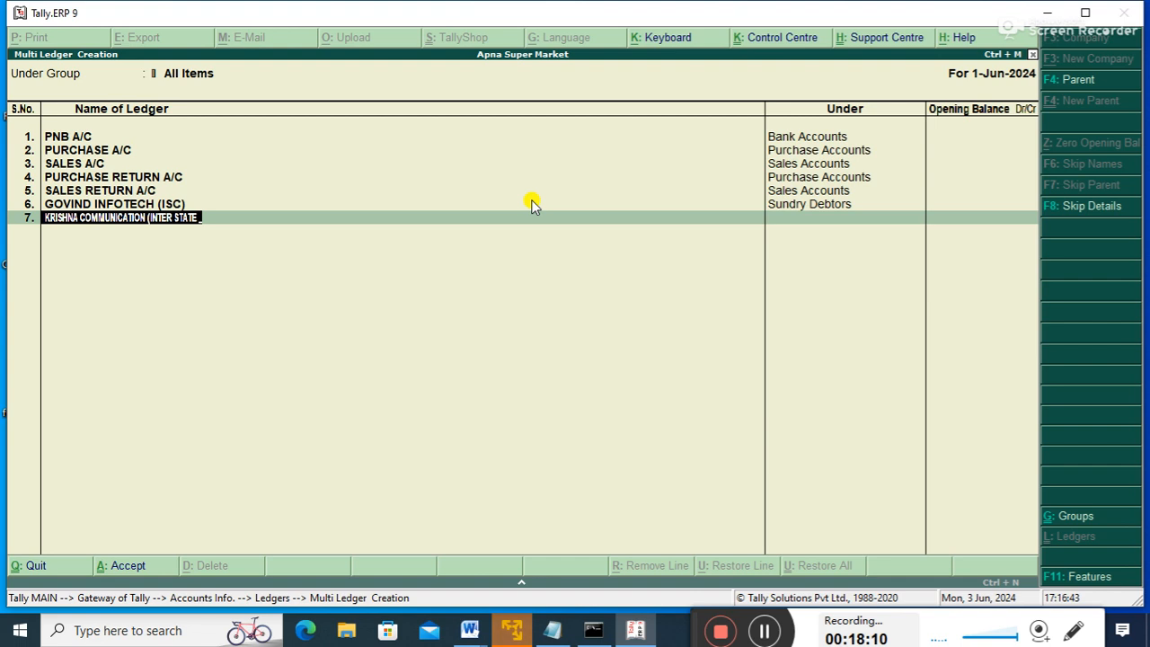
text( CUS))
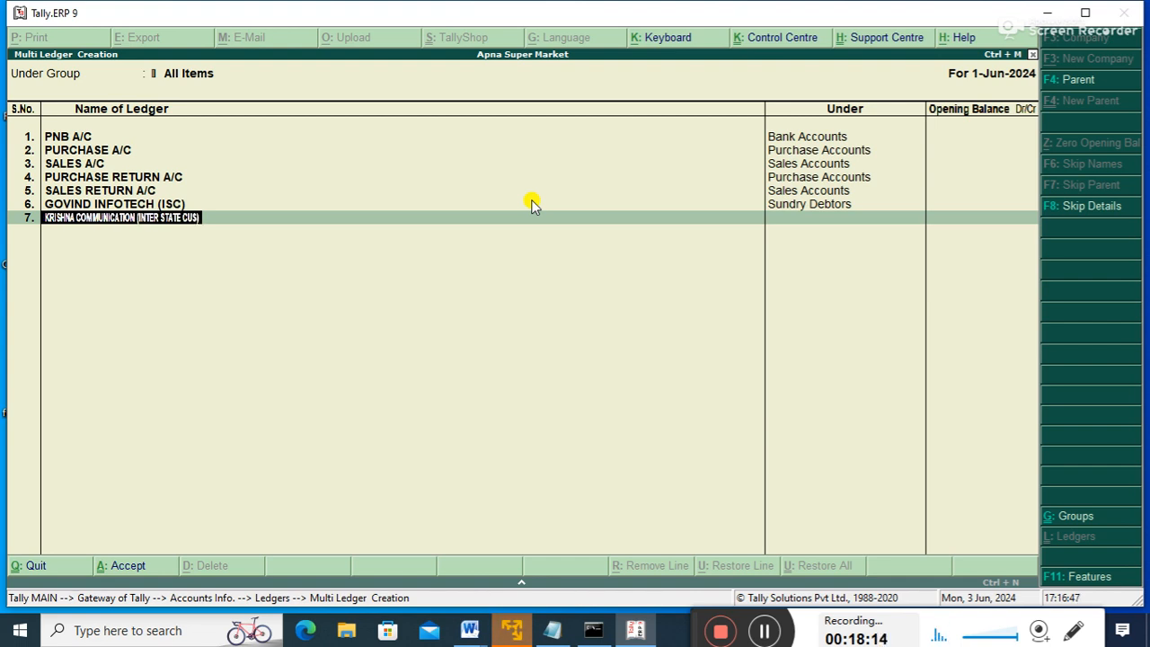
key(Return)
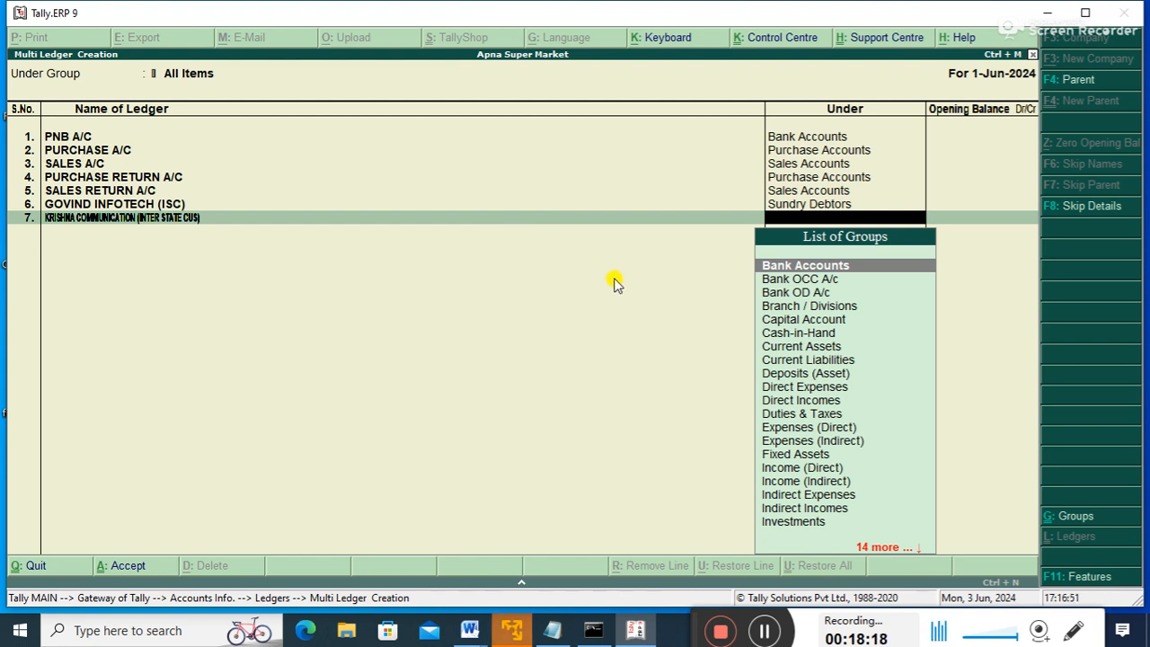
text(S)
key(Down)
key(Down)
key(Down)
key(Down)
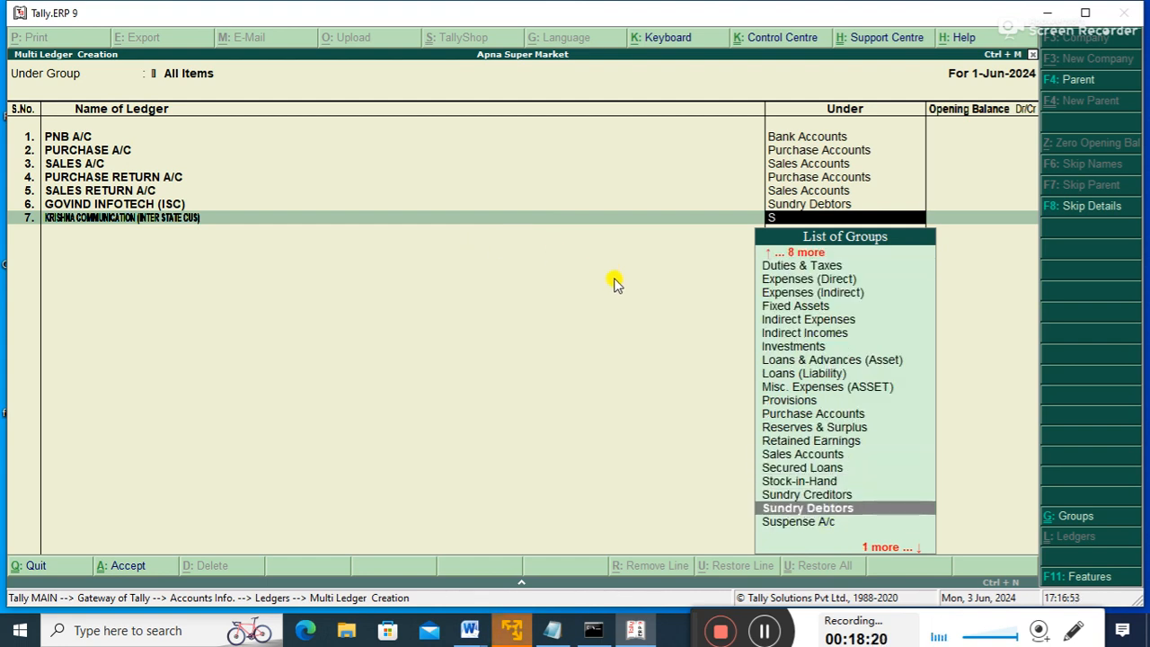
key(Return)
key(Return)
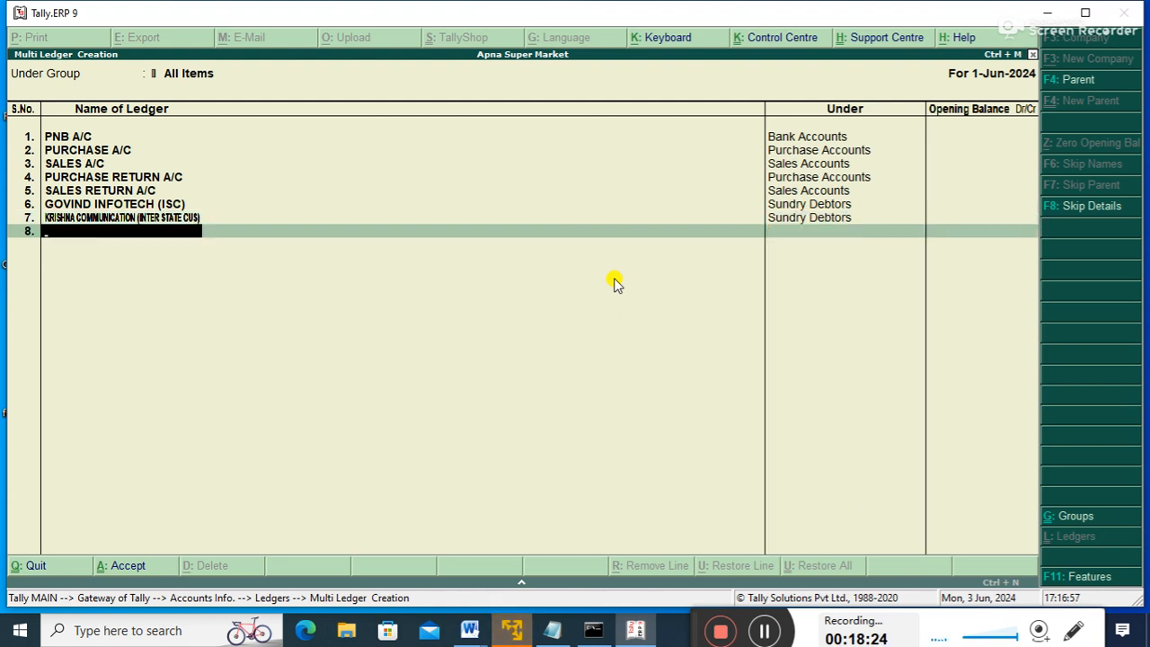
- Enter SINHA COMPUTER (INTRA - SUP) in row 8 under Sundry Creditors
text(SINHA COMPUTER )
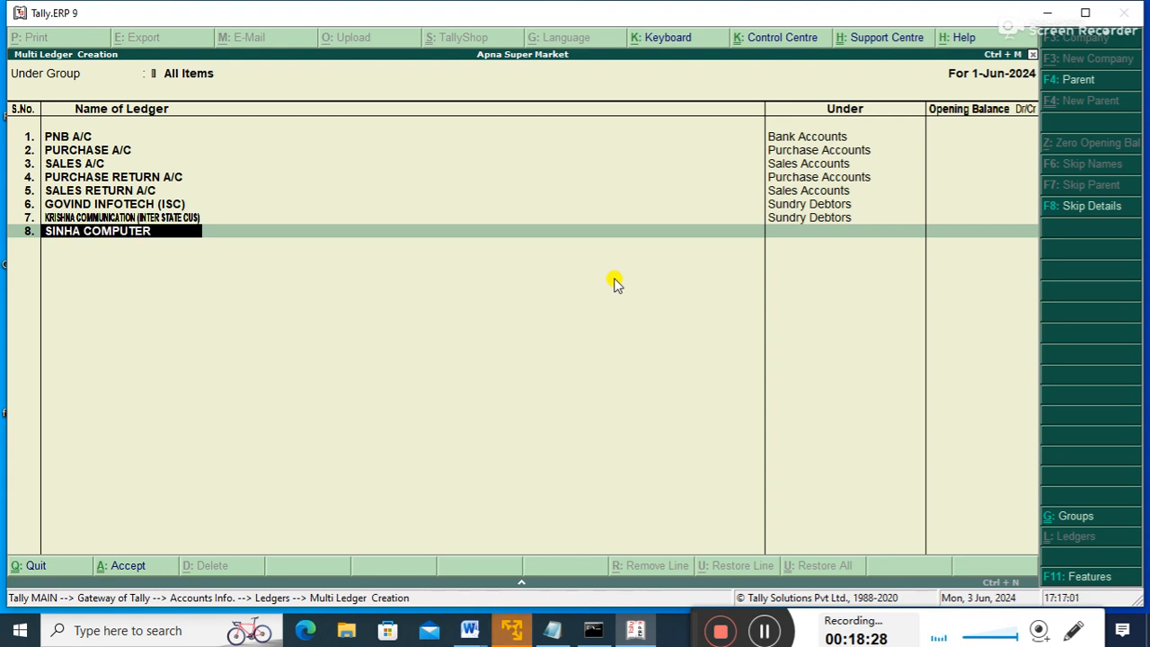
text((INTRA - SUP))
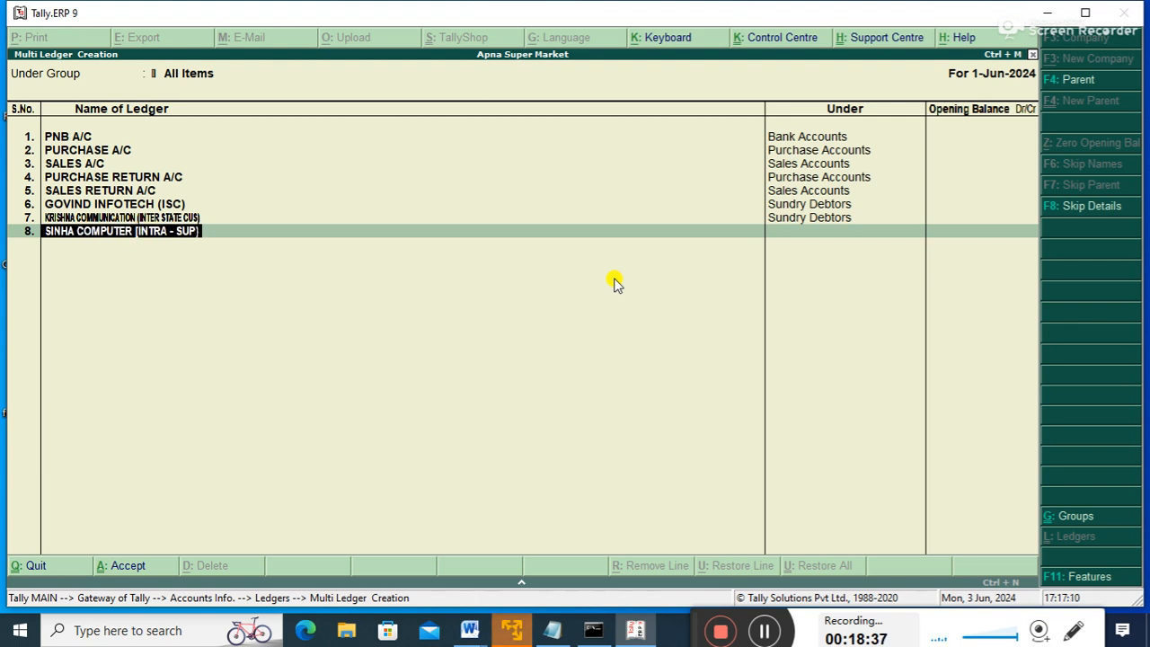
key(Return)
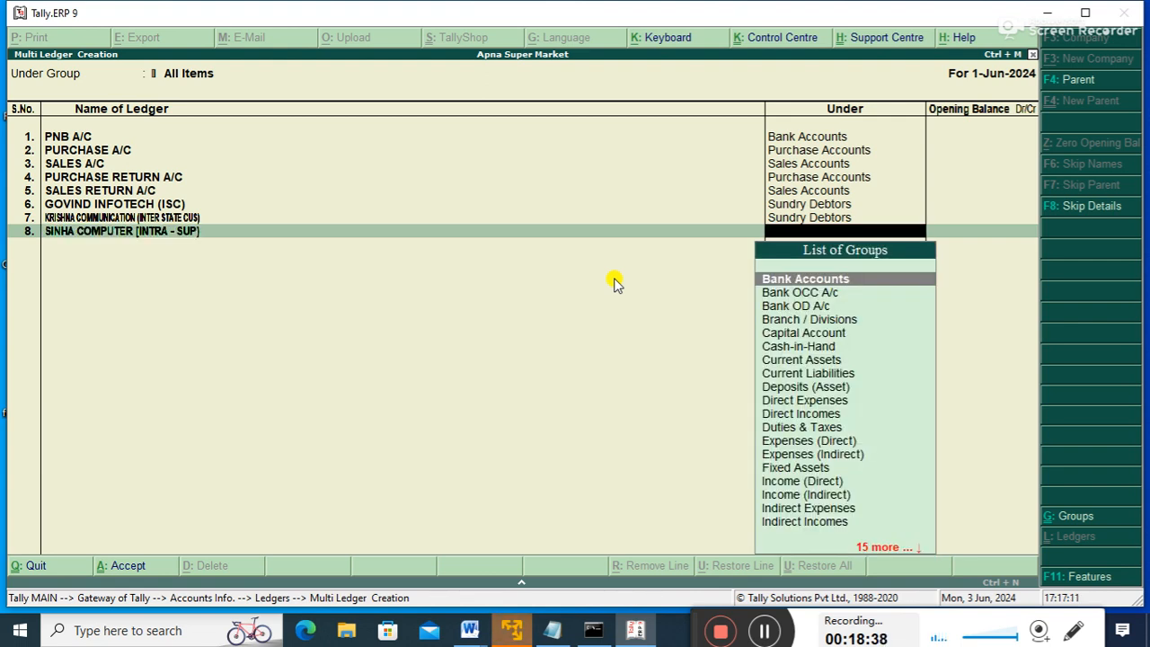
text(S)
key(Down)
key(Down)
key(Down)
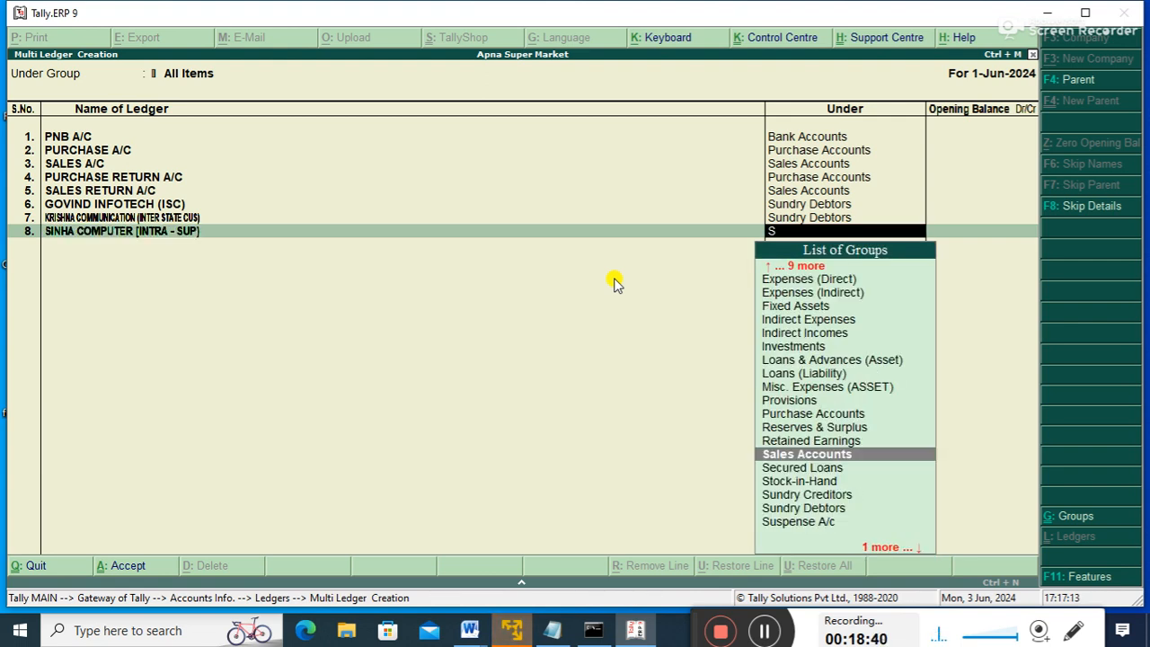
key(Down)
key(Return)
key(Return)
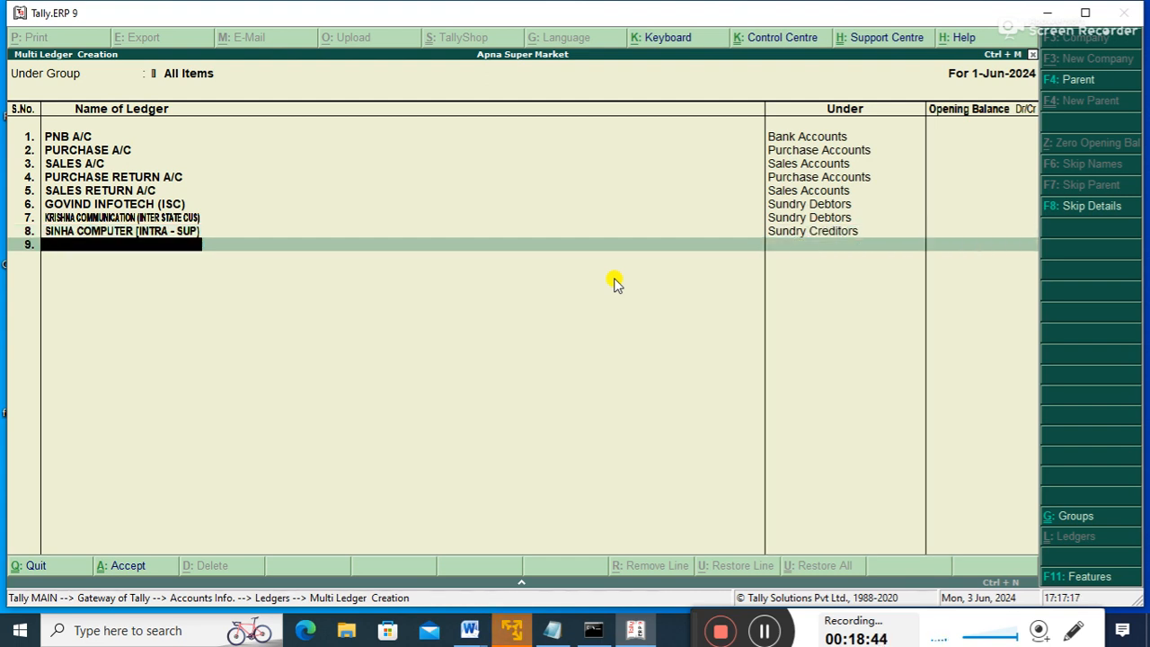
- Enter HP WORLD [INTER -SUP] under Sundry Creditors and save all ledgers
text(HP WORLD [)
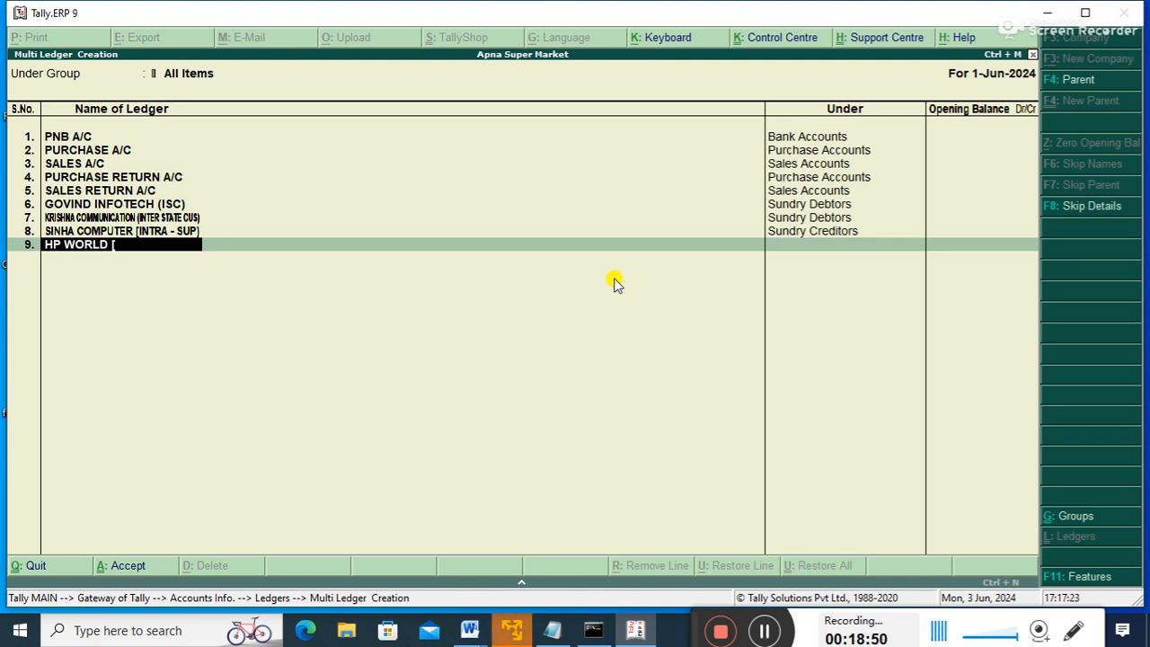
text(INTER -SUP])
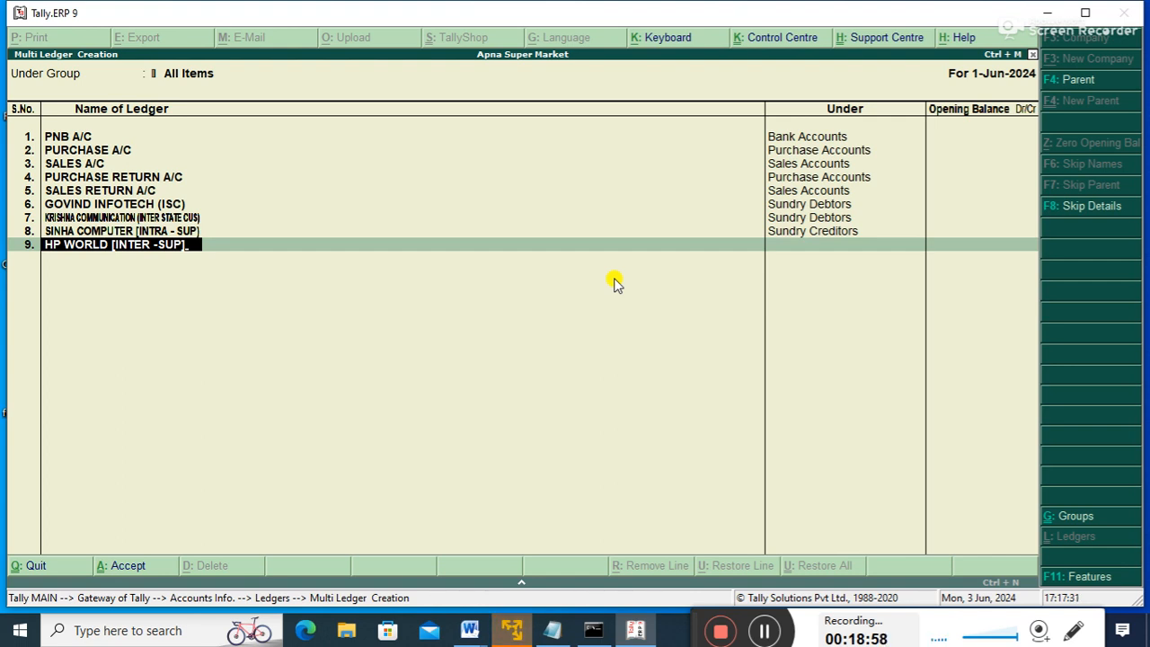
key(Return)
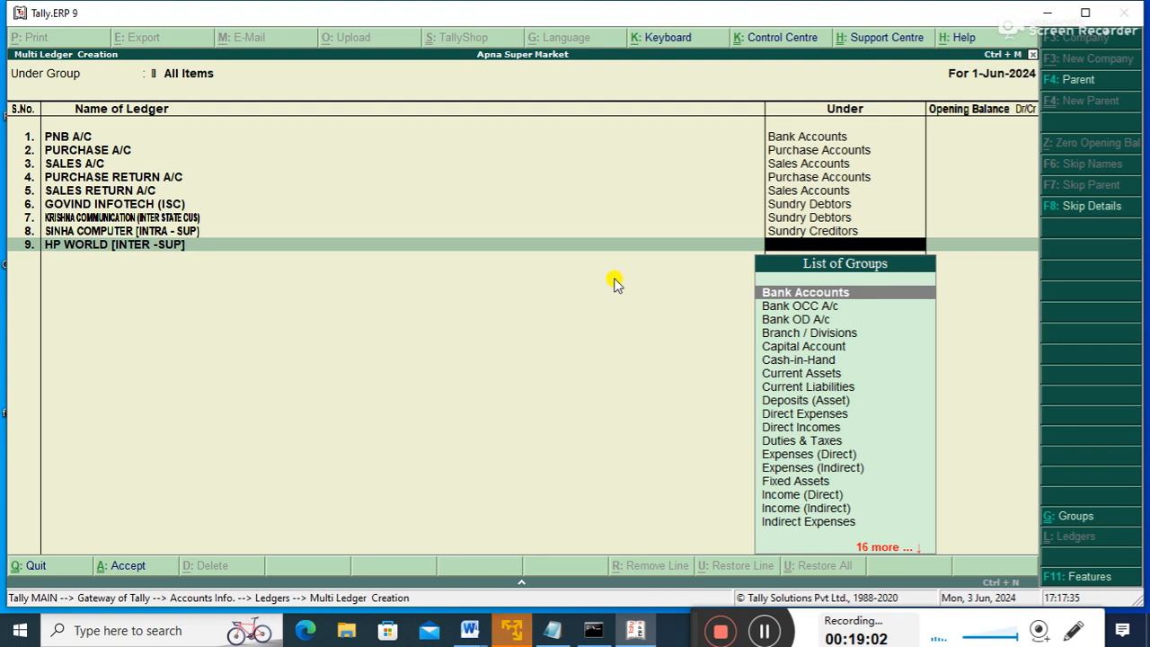
text(s)
key(Down)
key(Down)
key(Down)
key(Return)
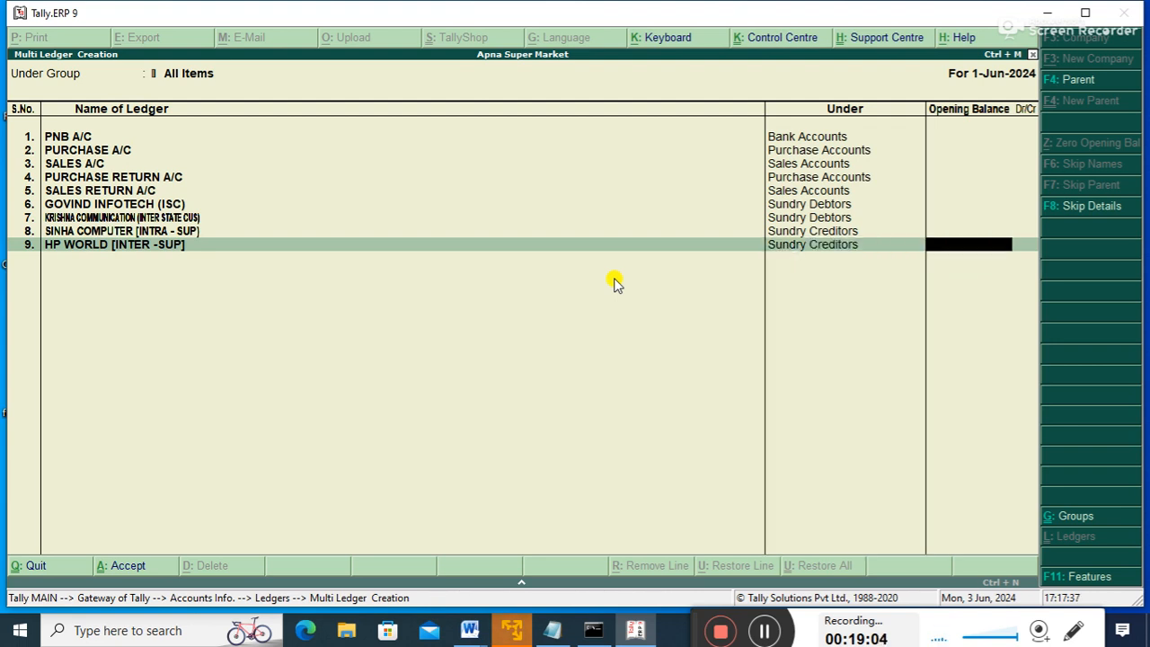
key(Return)
key(Return)
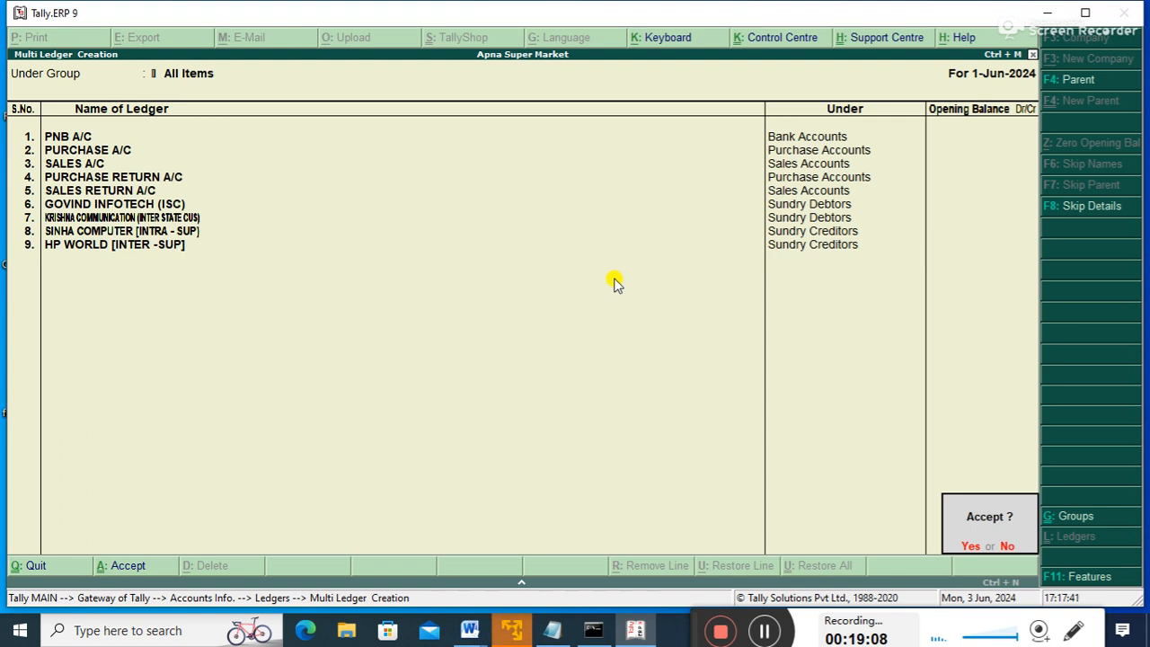
key(Return)
- Display all thirteen ledgers in one list, then back out to Gateway of Tally
key(Down)
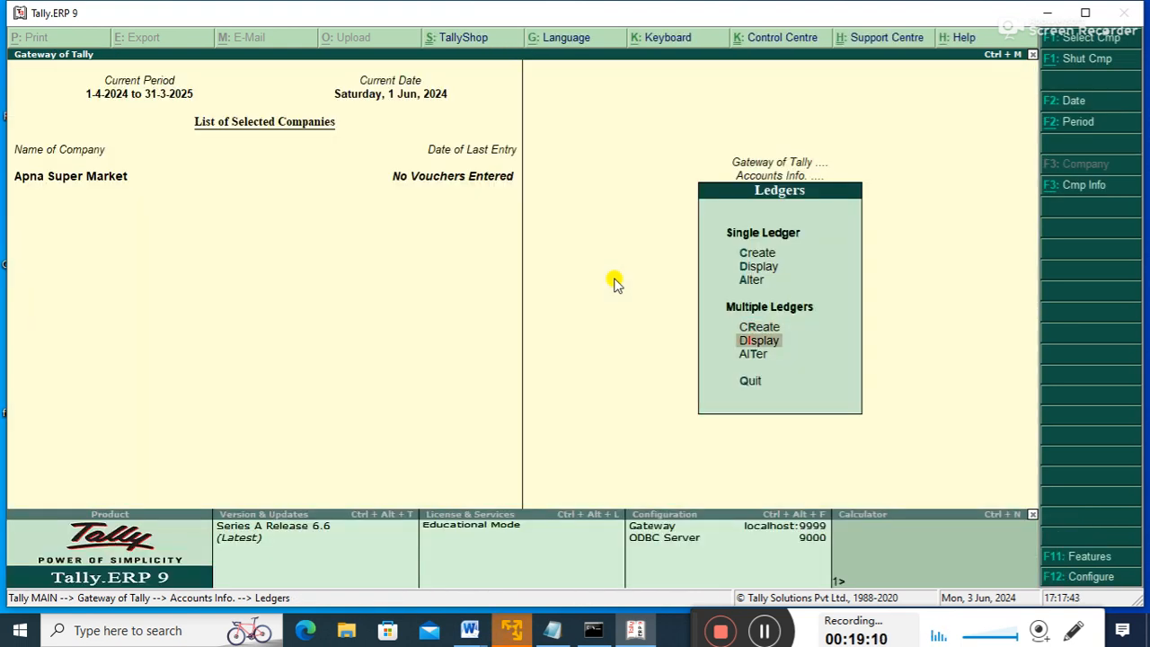
key(Return)
key(Return)
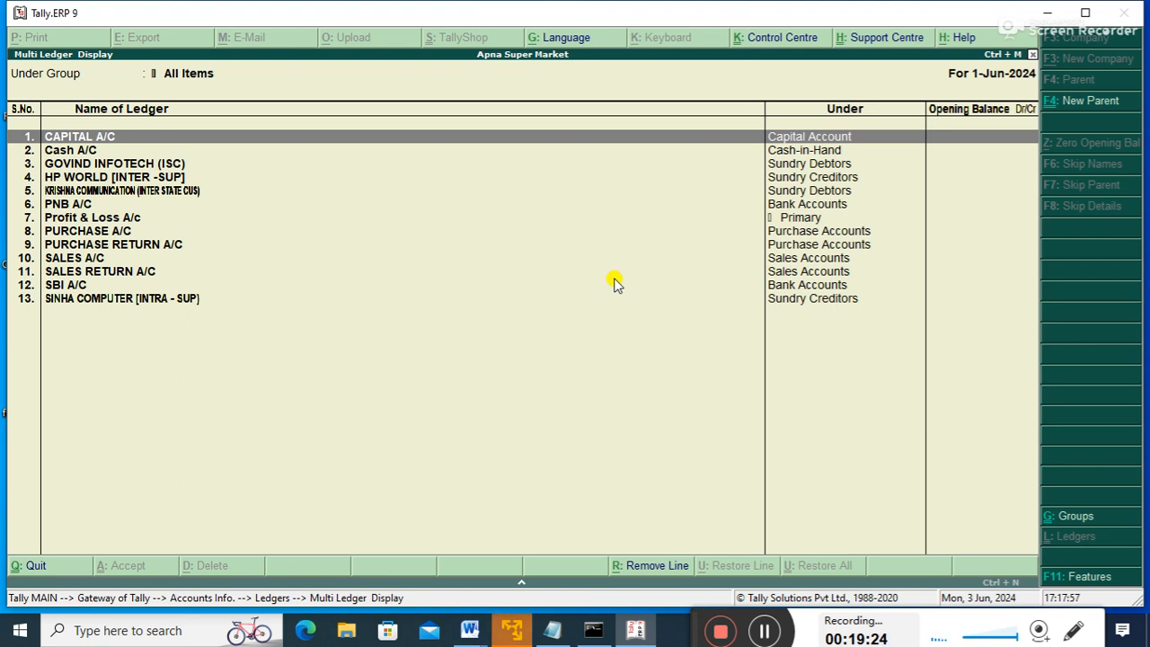
key(Escape)
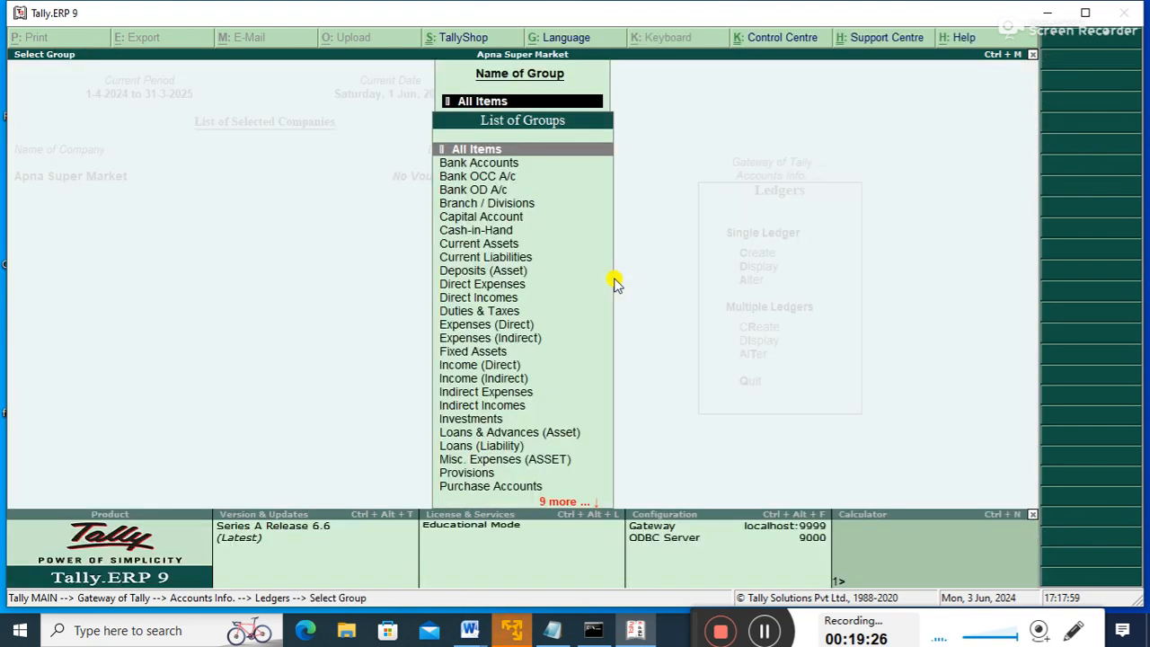
key(Escape)
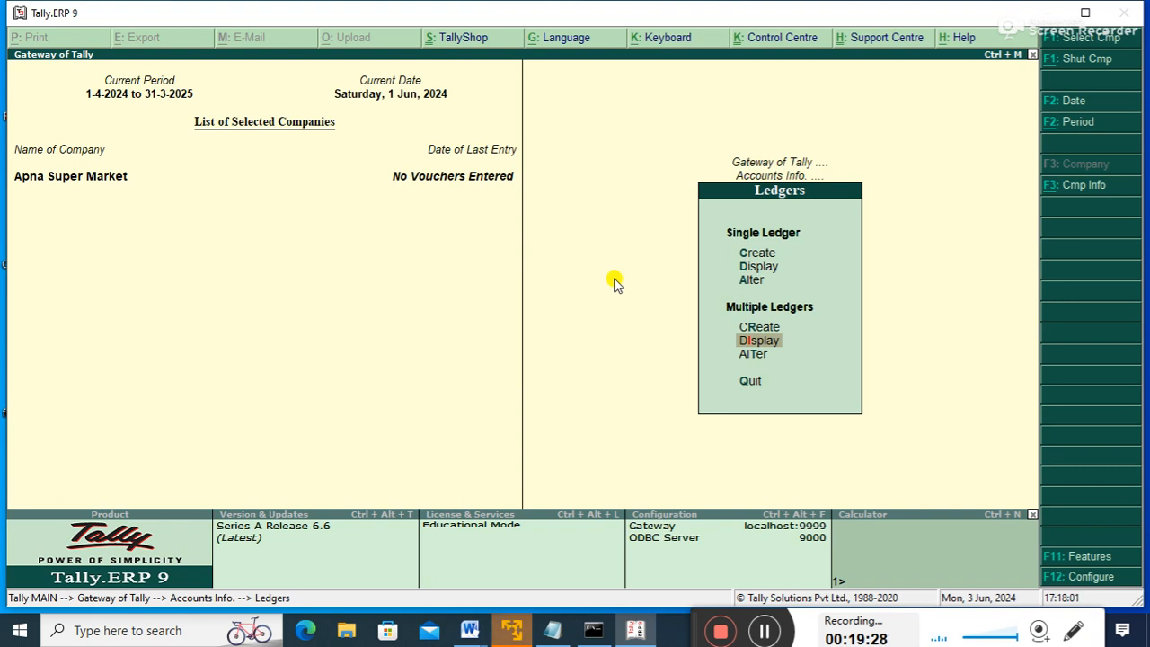
key(Escape)
key(Escape)
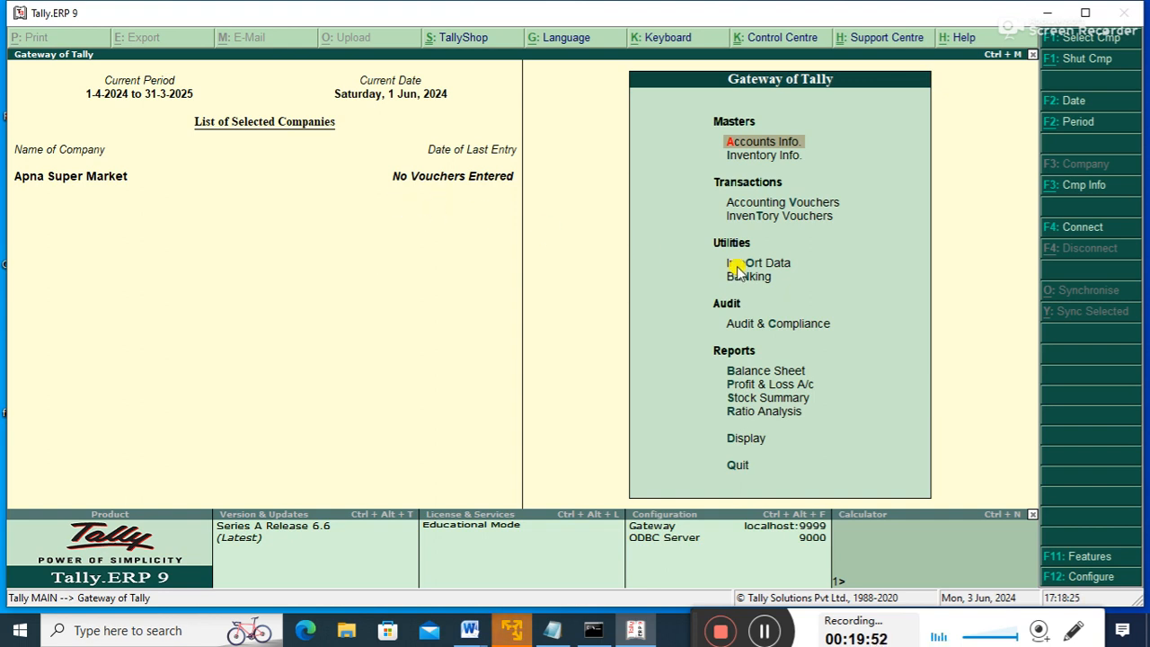
- View the empty Balance Sheet, then start a new accounting voucher
key(Down)
key(Down)
key(Down)
key(Down)
key(Down)
key(Down)
key(Down)
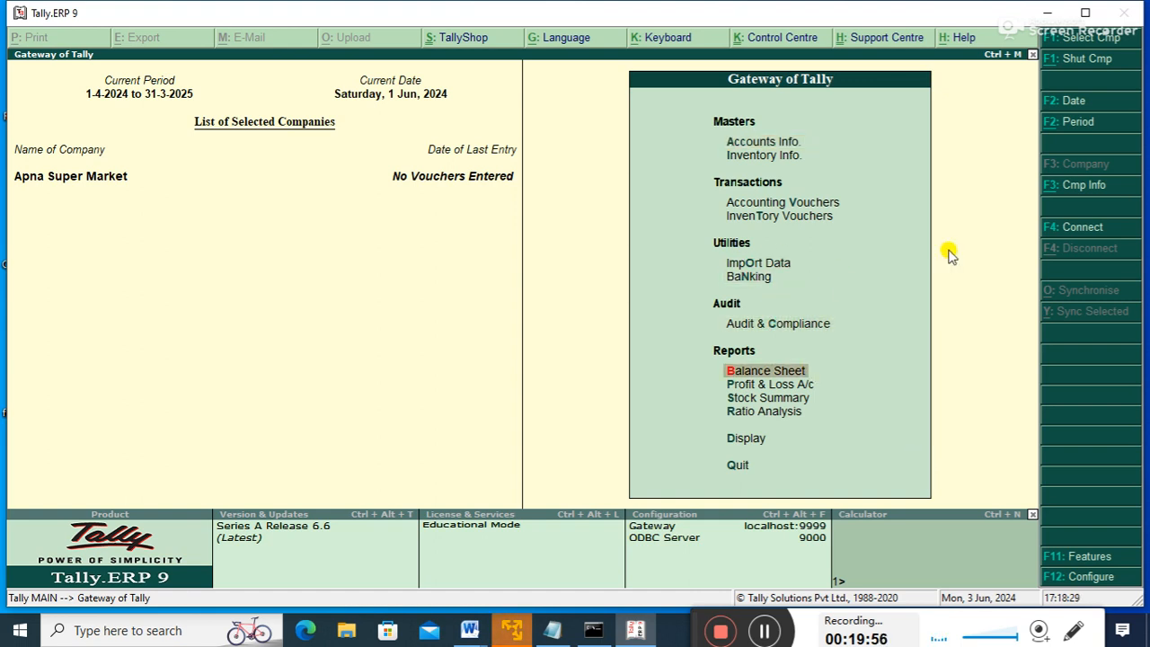
key(Return)
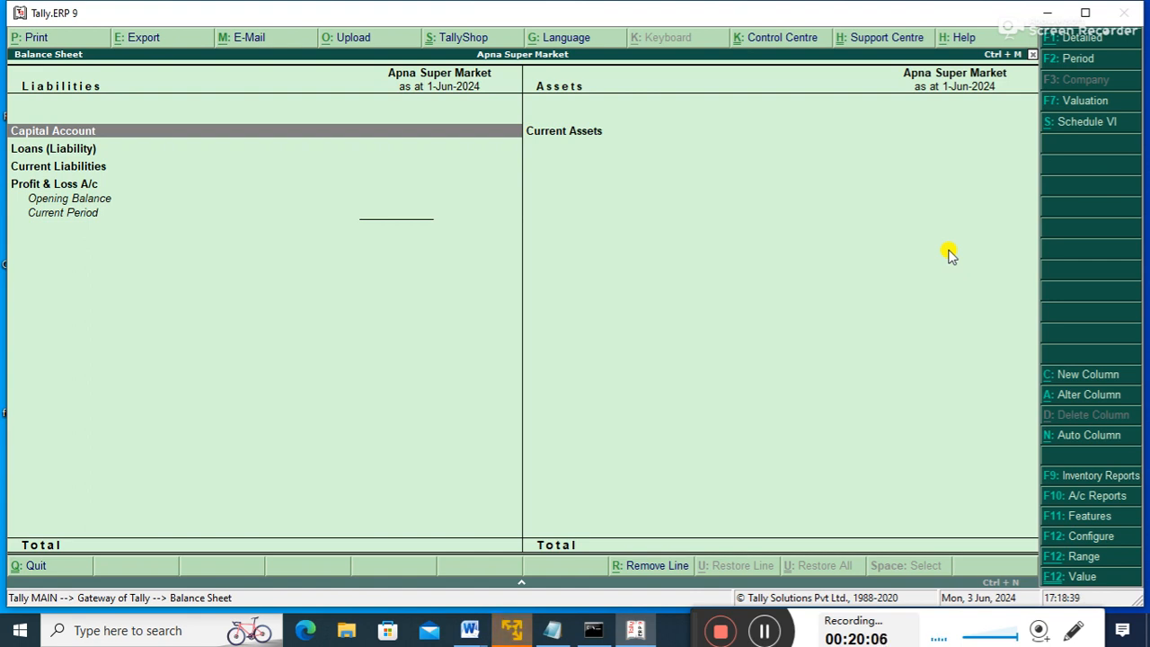
key(Escape)
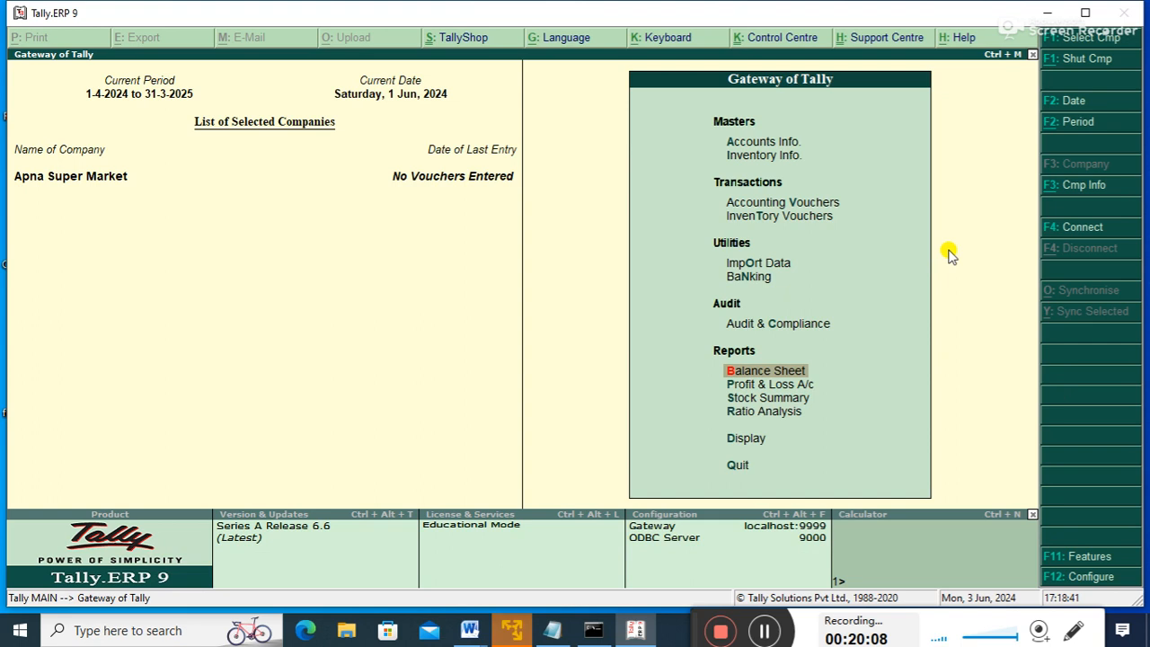
key(Up)
key(Up)
key(Up)
key(Up)
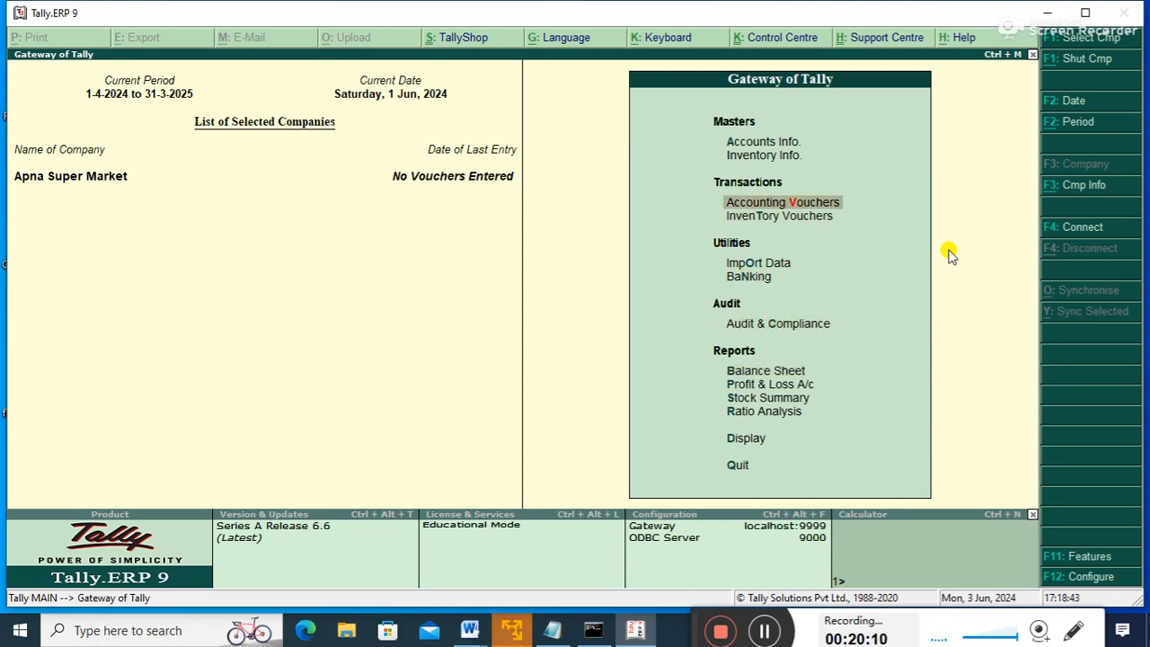
key(Return)
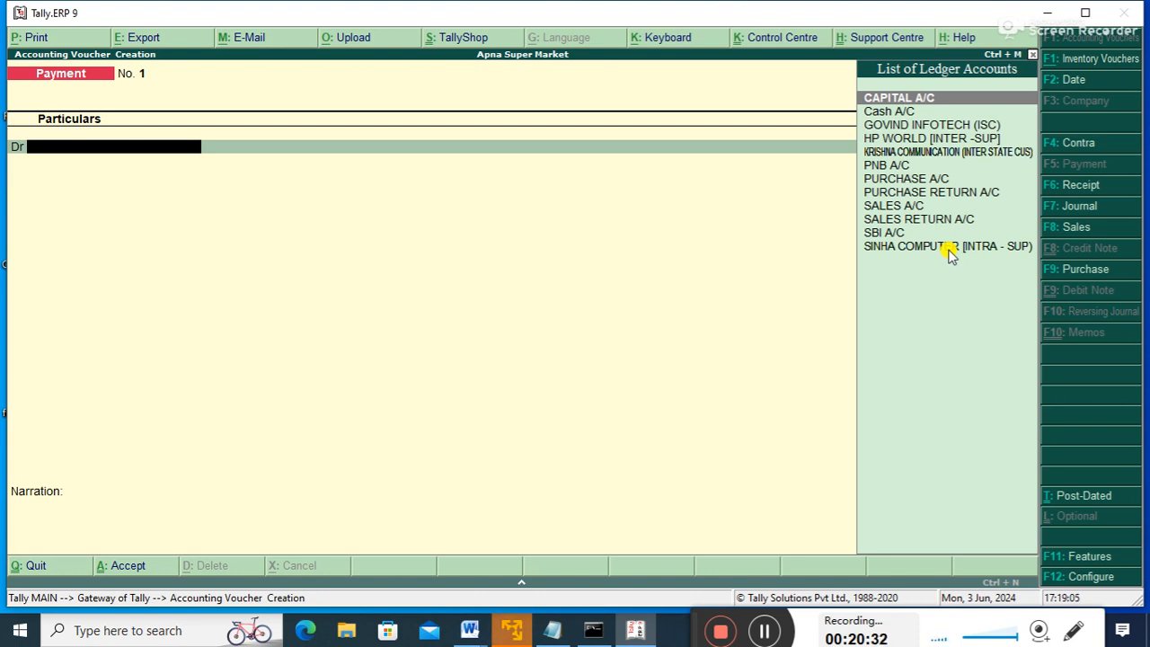
- Post a Receipt voucher crediting CAPITAL A/C 5,00,000 and debiting Cash A/C
key(F6)
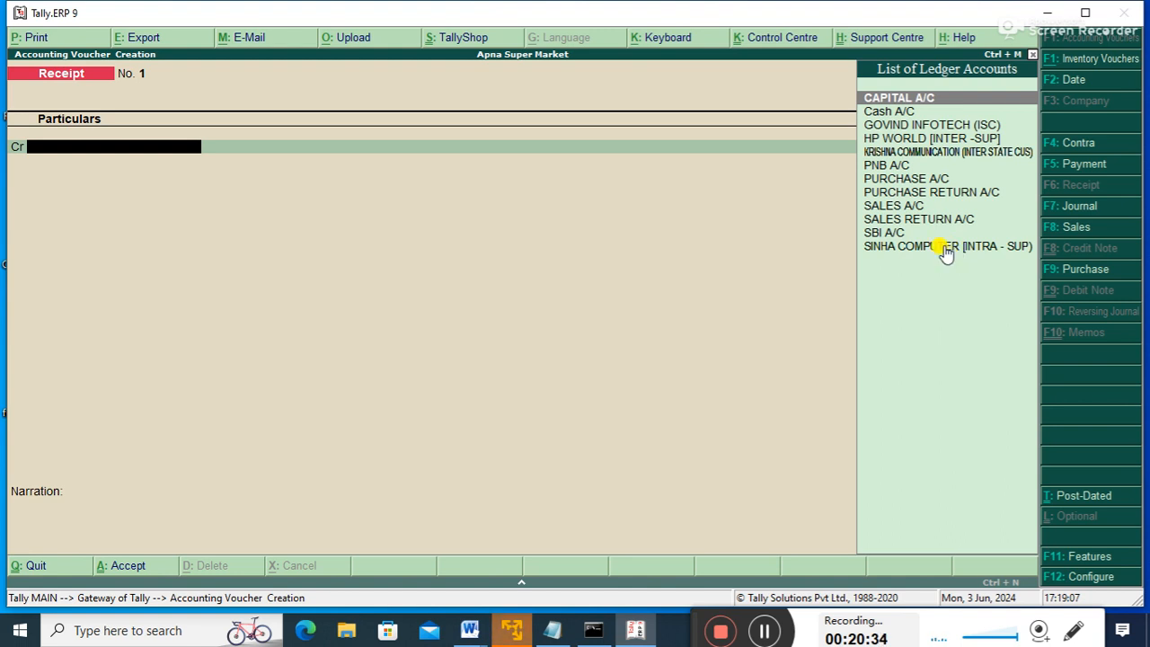
key(Down)
key(Down)
key(Down)
key(Down)
key(Down)
key(Up)
key(Up)
key(Up)
key(Up)
key(Return)
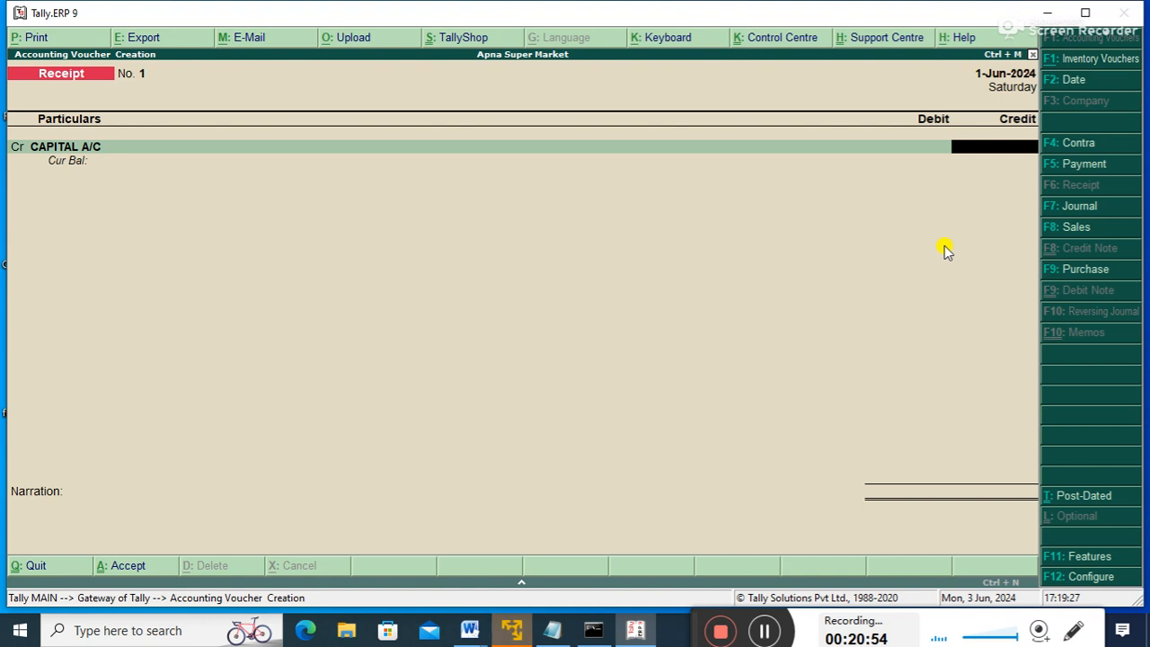
text(500000)
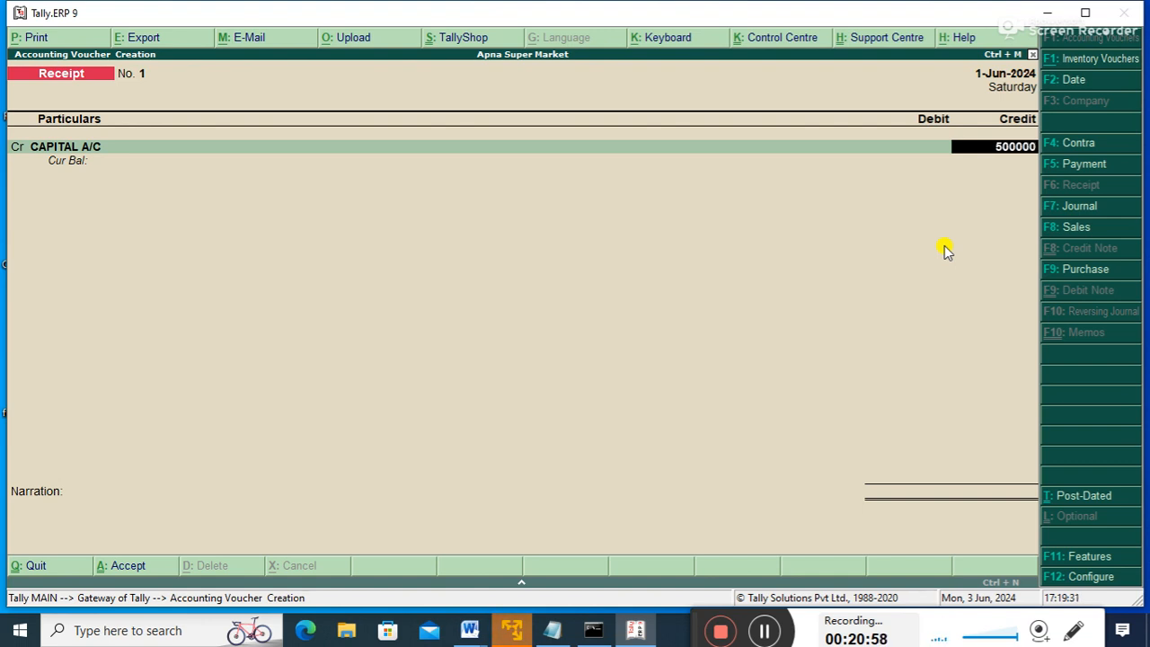
key(Return)
key(Return)
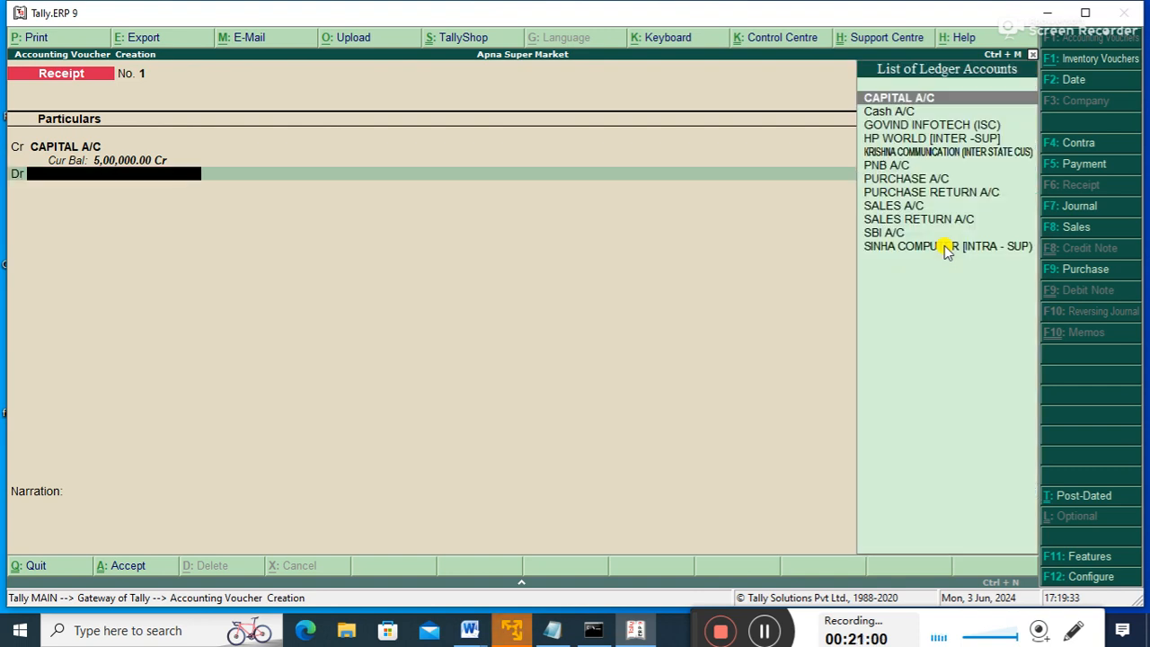
key(Down)
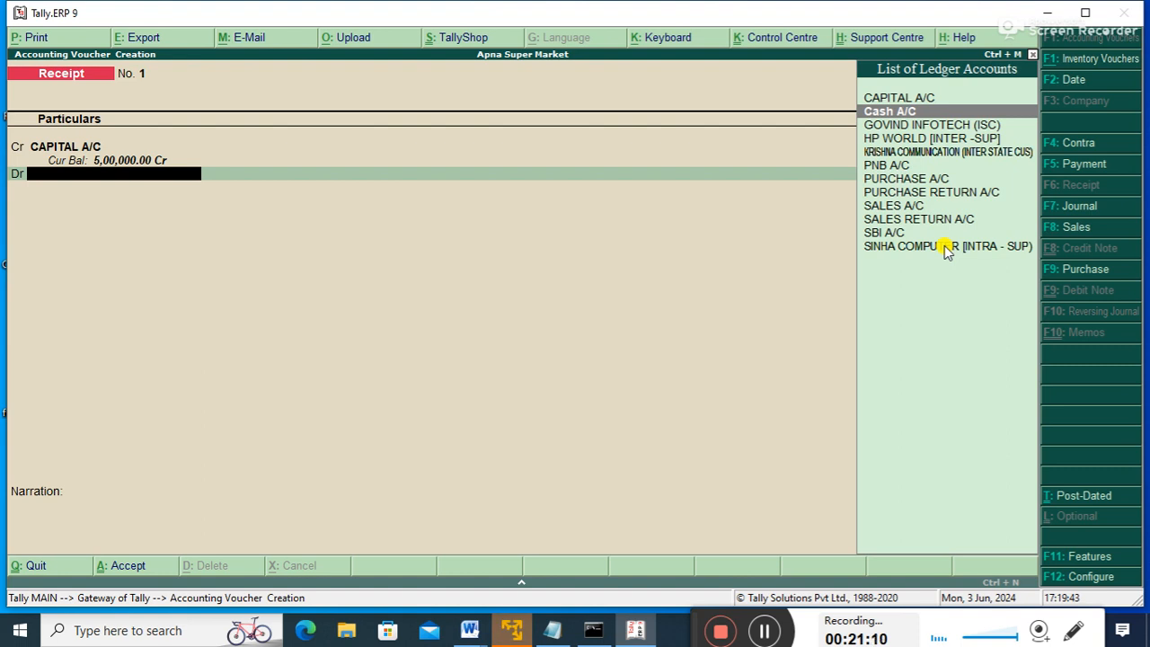
key(Return)
key(Return)
key(Return)
key(Return)
key(Escape)
key(Return)
key(Down)
key(Down)
key(Down)
key(Down)
key(Down)
key(Return)
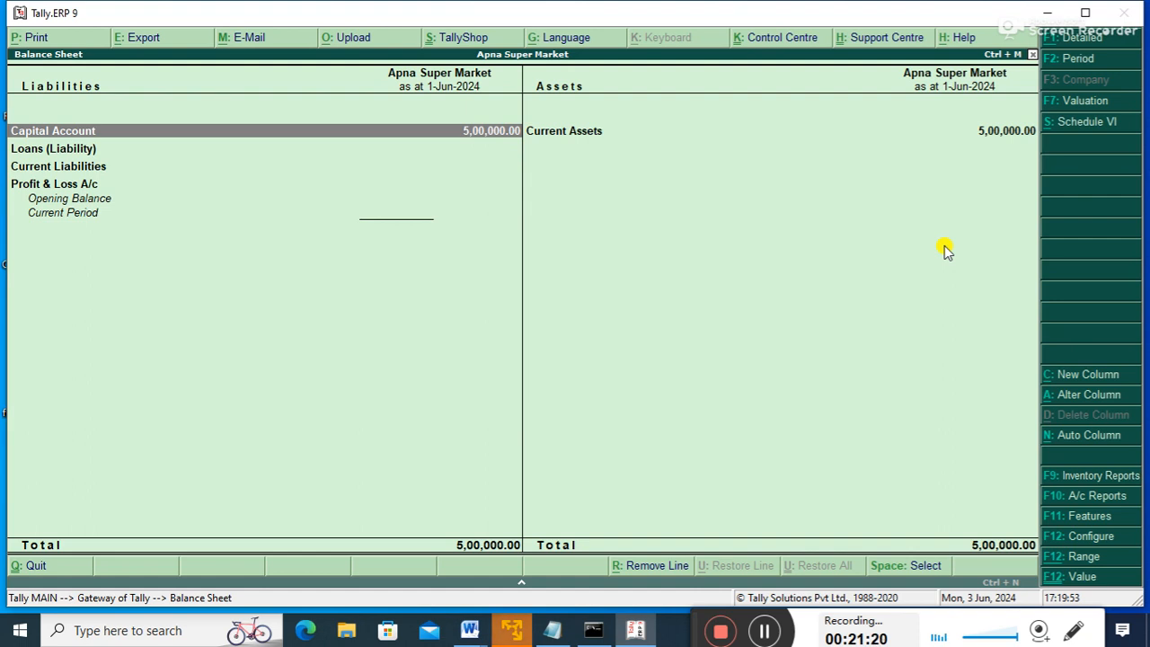
- Check that the Current Assets group summary shows Cash-in-Hand at 5,00,000, then return to the Gateway
key(Right)
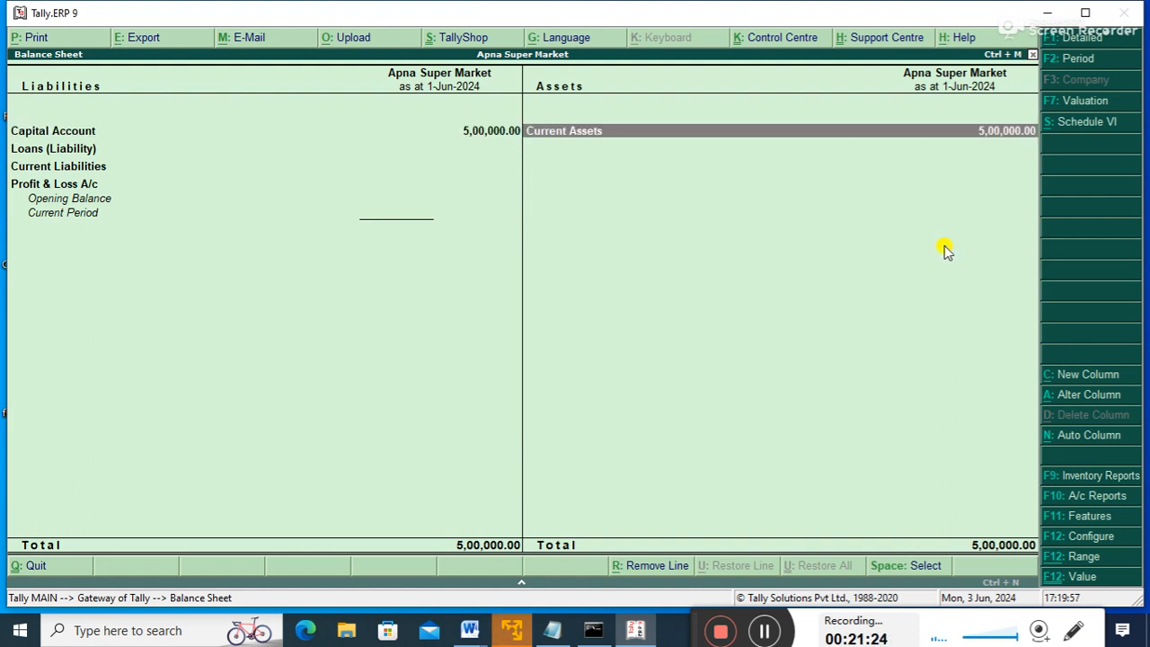
key(Return)
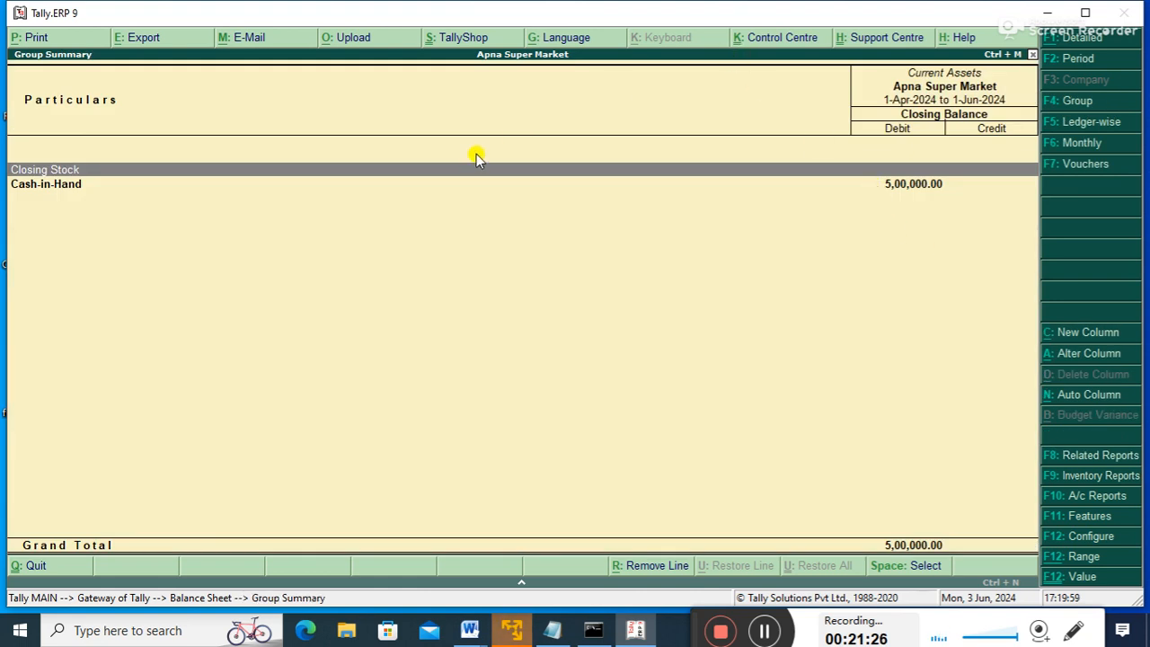
key(Down)
key(Up)
key(Down)
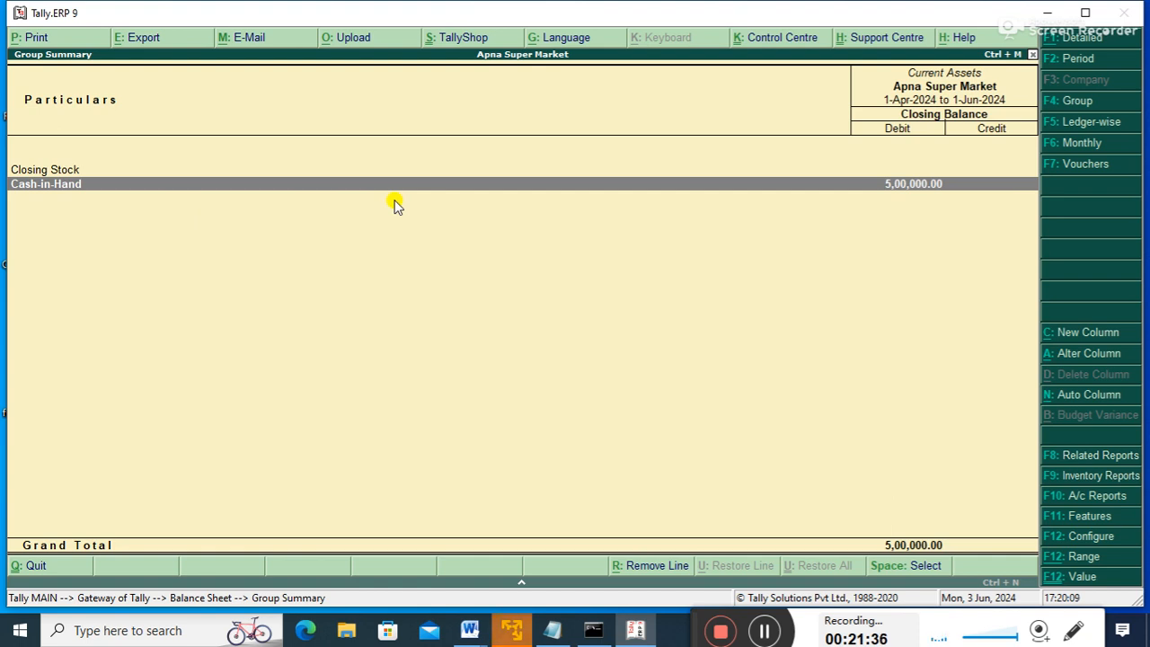
key(Escape)
key(Escape)
key(Up)
key(Up)
key(Up)
key(Up)
key(Up)
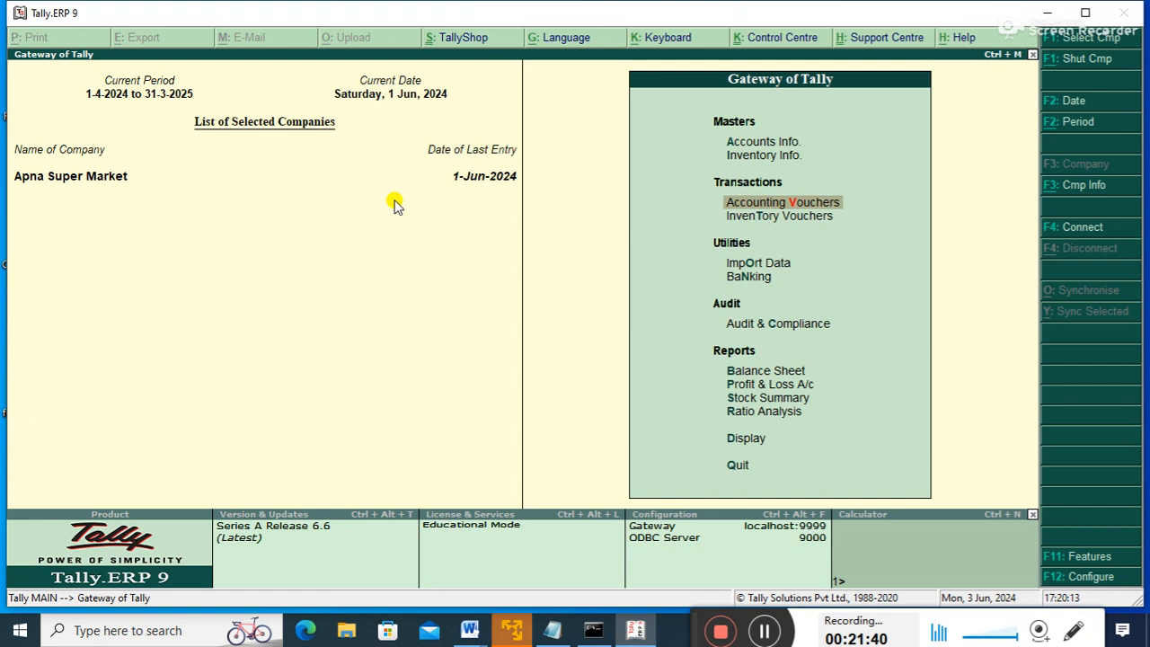
- Start a Contra voucher crediting Cash A/C with 3,00,000
key(Up)
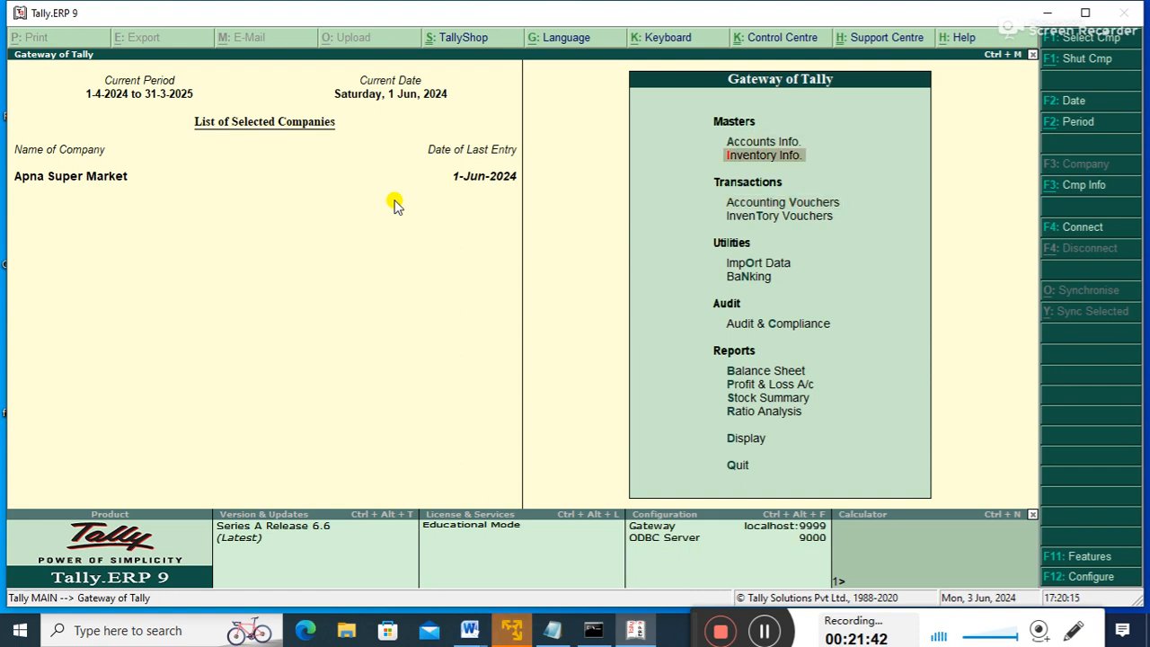
key(Down)
key(Return)
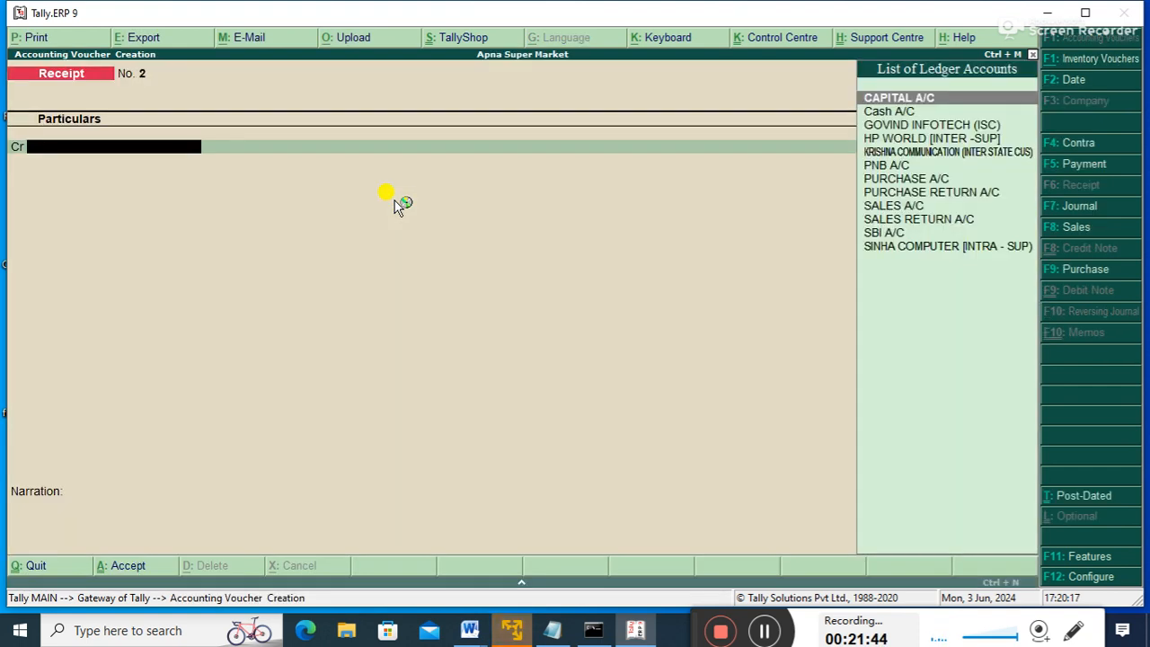
key(F4)
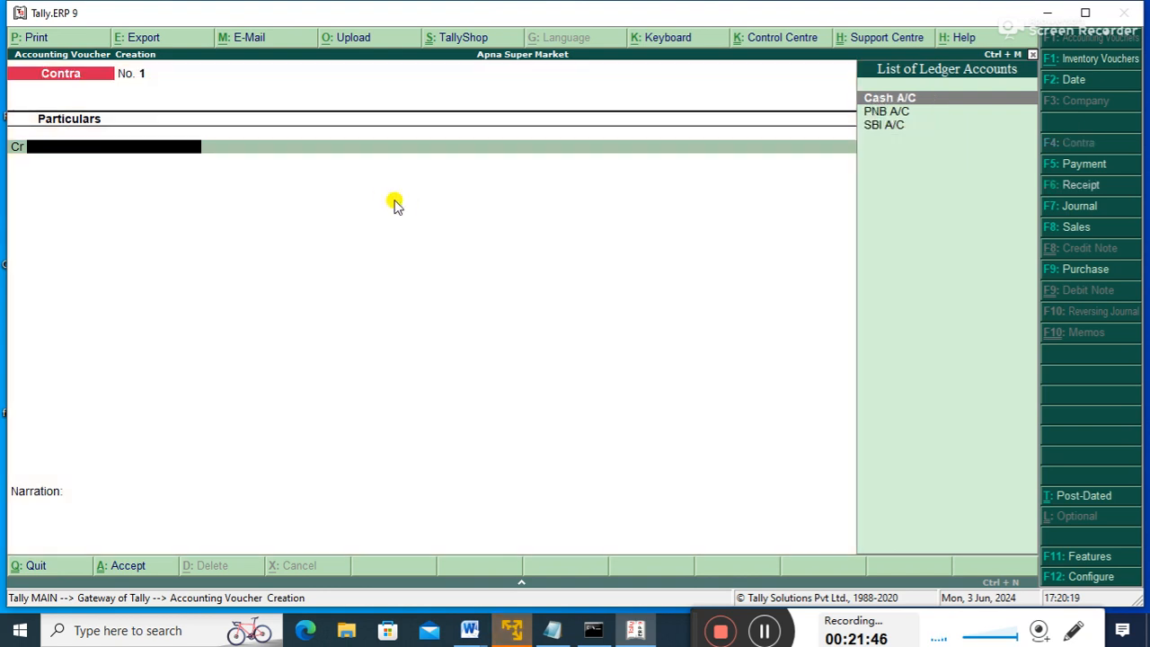
key(Down)
key(Up)
key(Return)
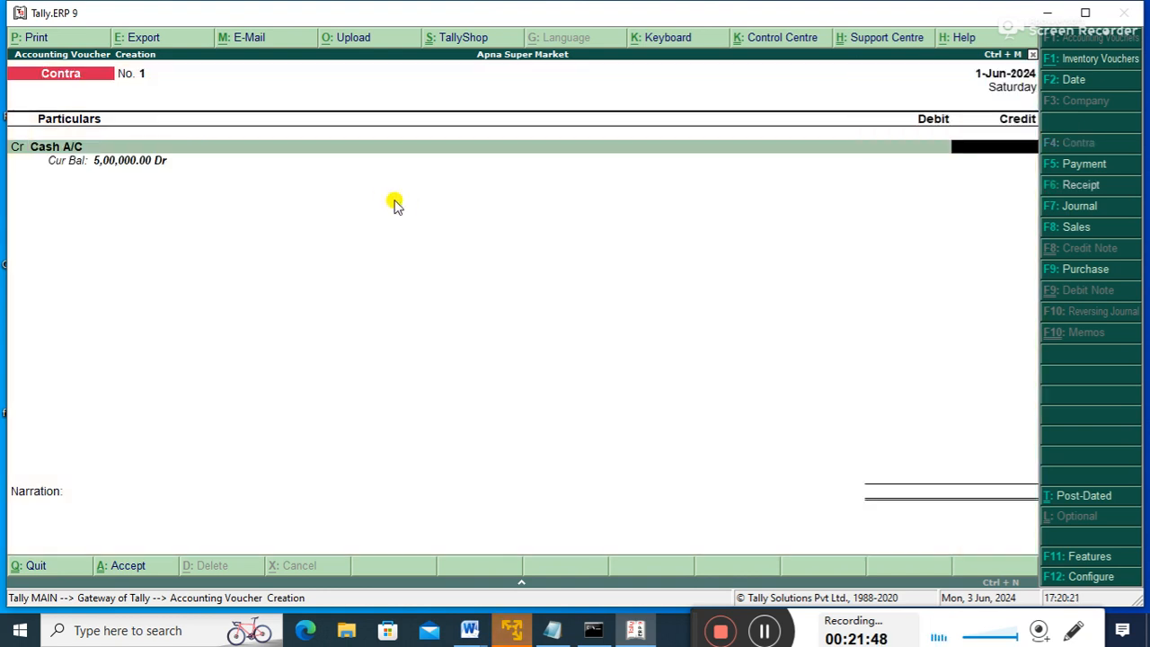
text(3,00,000)
key(Return)
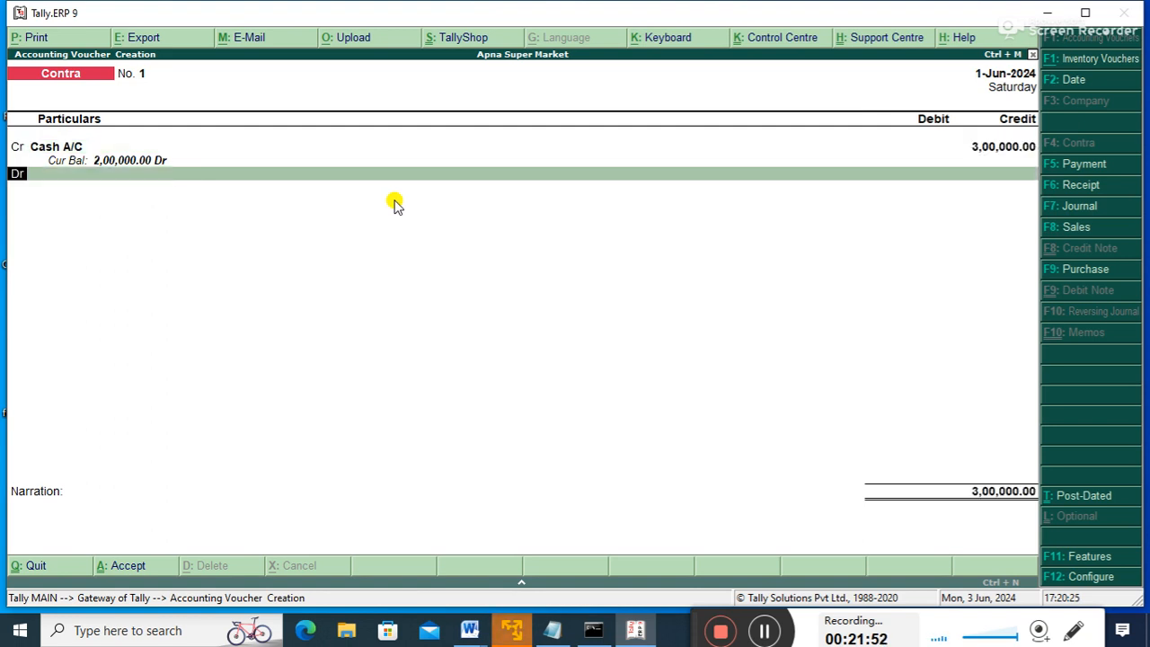
- Debit SBI A/C with 3,00,000 and save the contra voucher
key(Return)
key(Down)
key(Down)
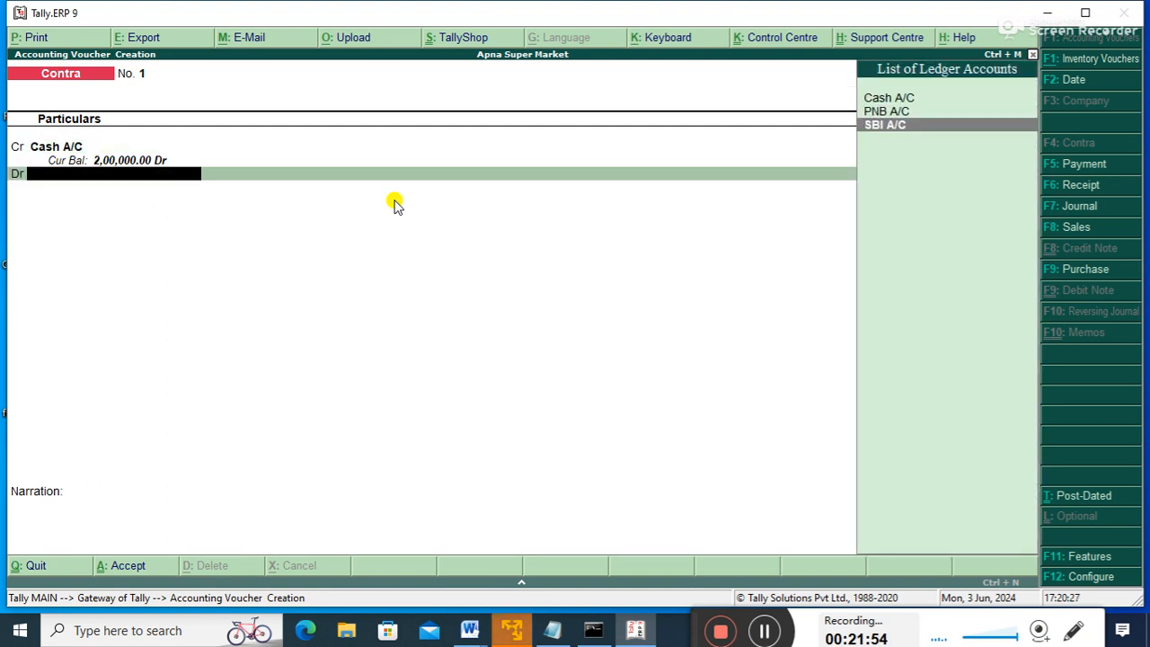
key(Return)
key(Return)
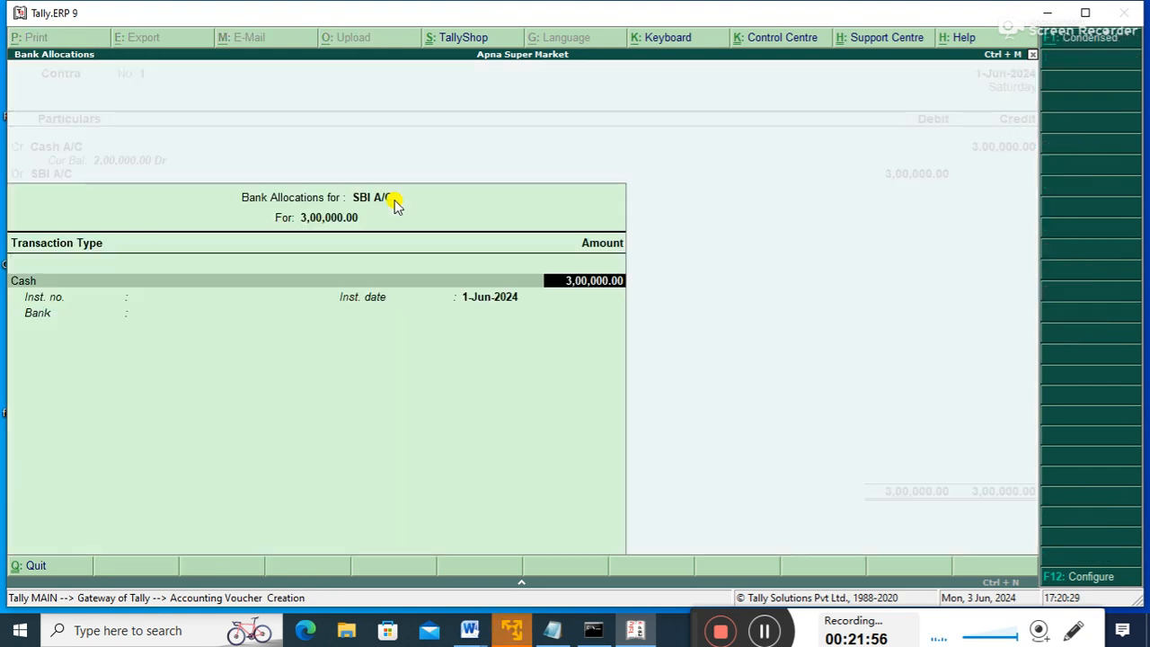
key(Return)
key(Return)
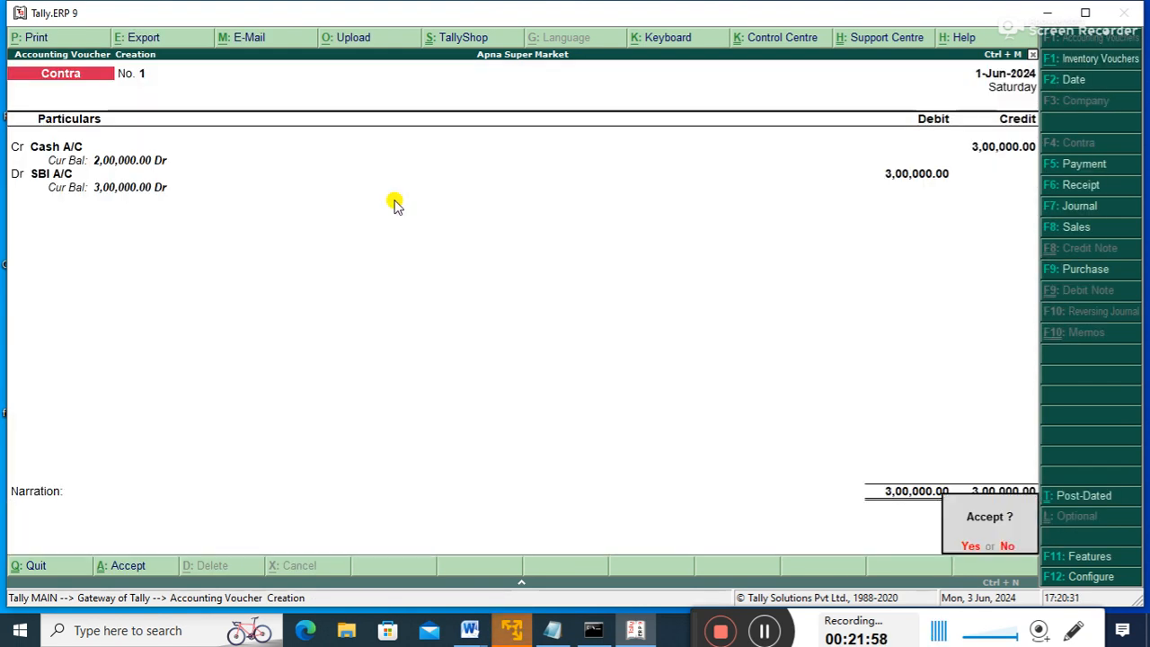
key(Return)
key(Escape)
- Check that the balance sheet's Current Assets shows 2,00,000 Cash-in-Hand and 3,00,000 in Bank Accounts
key(Down)
key(Down)
key(Down)
key(Down)
key(Down)
key(Down)
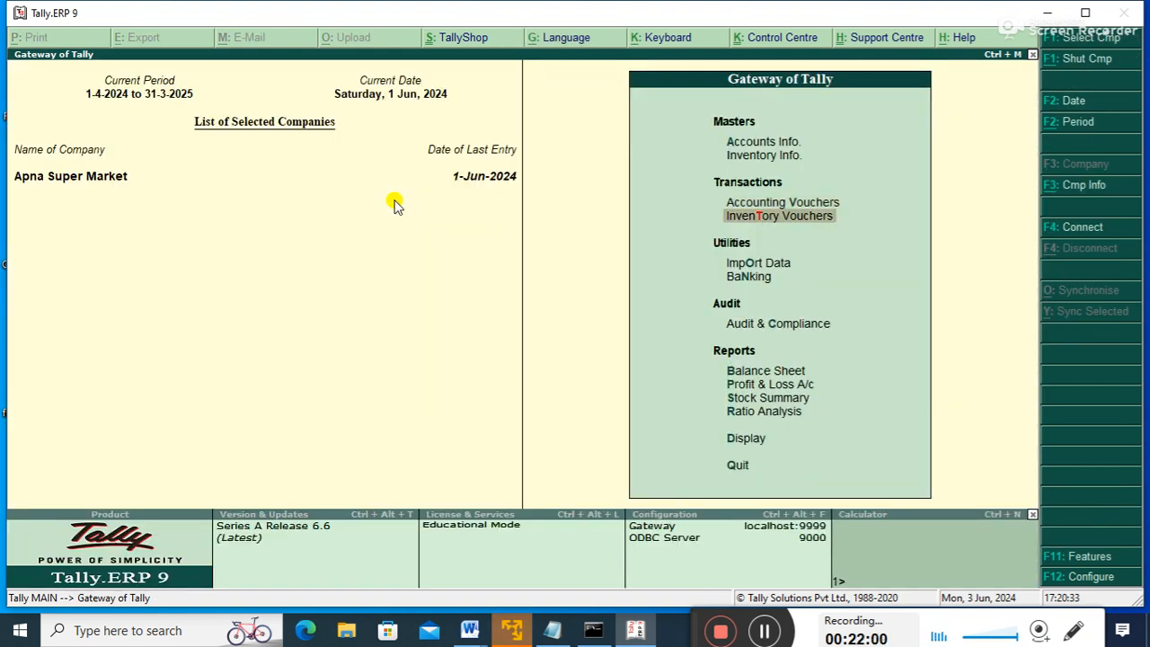
key(Up)
key(Return)
key(Right)
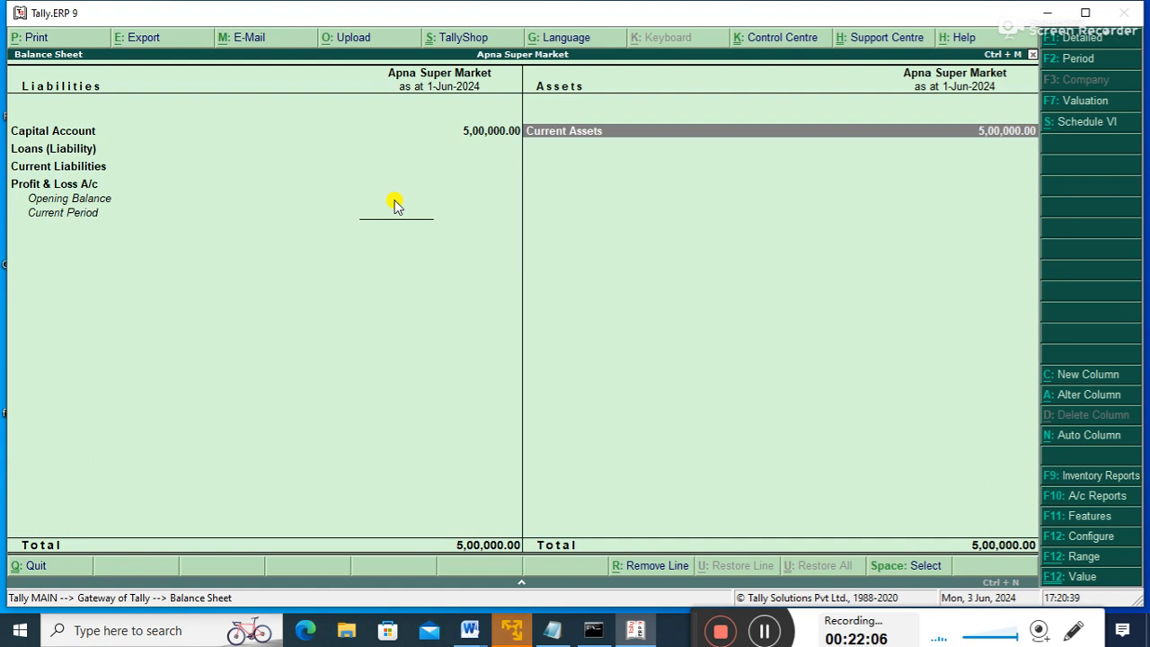
key(Return)
key(Down)
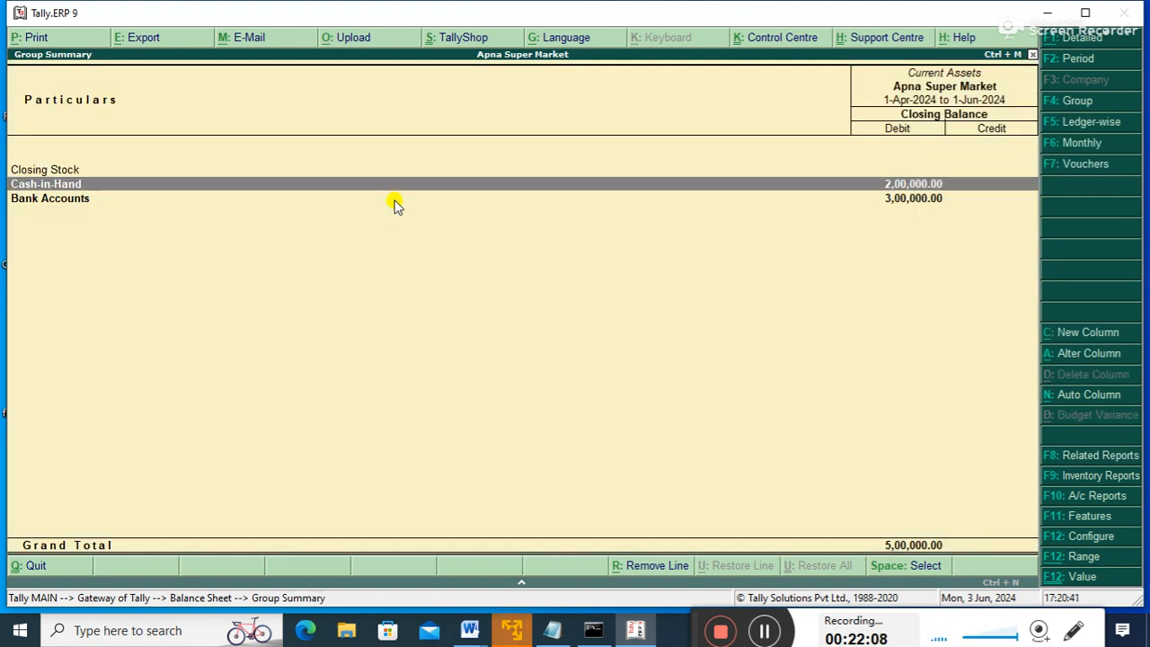
key(Down)
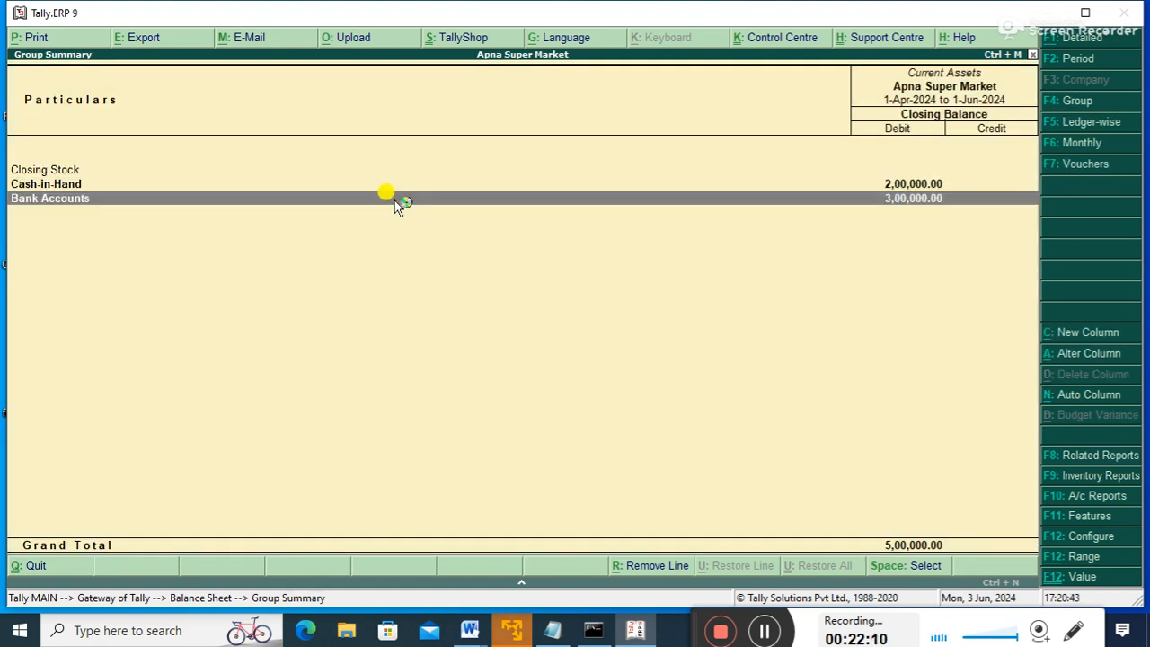
- Return to the Gateway of Tally and begin a new accounting voucher entry
key(Escape)
key(Escape)
key(Escape)
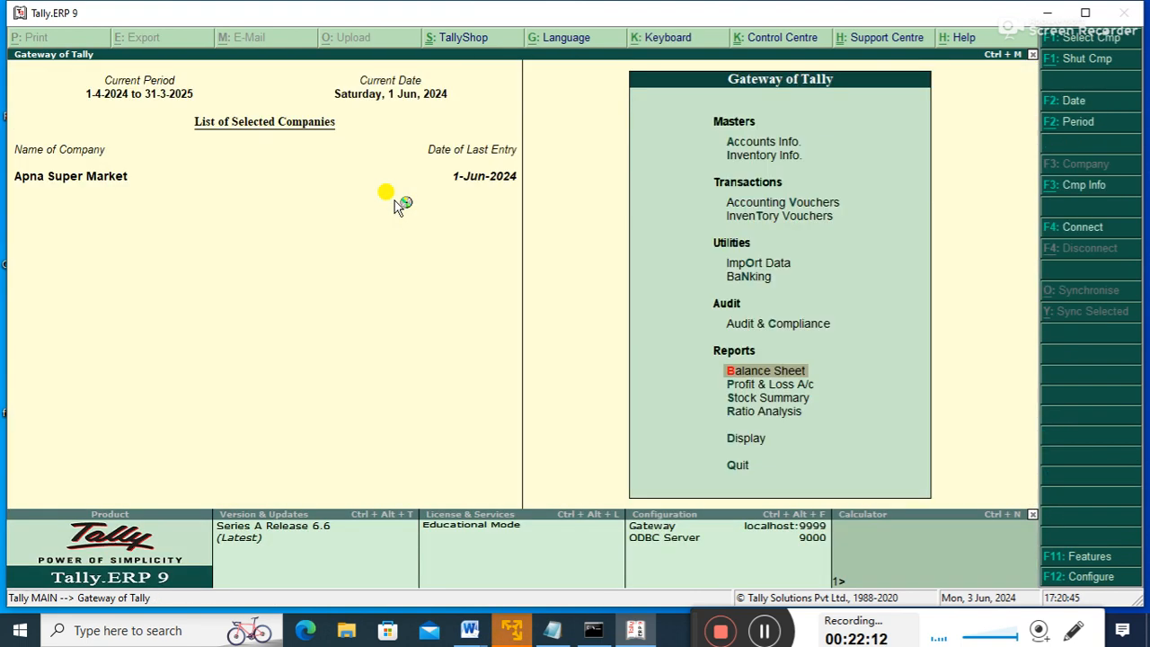
key(Escape)
key(Up)
key(Up)
key(Up)
key(Up)
key(Up)
key(Up)
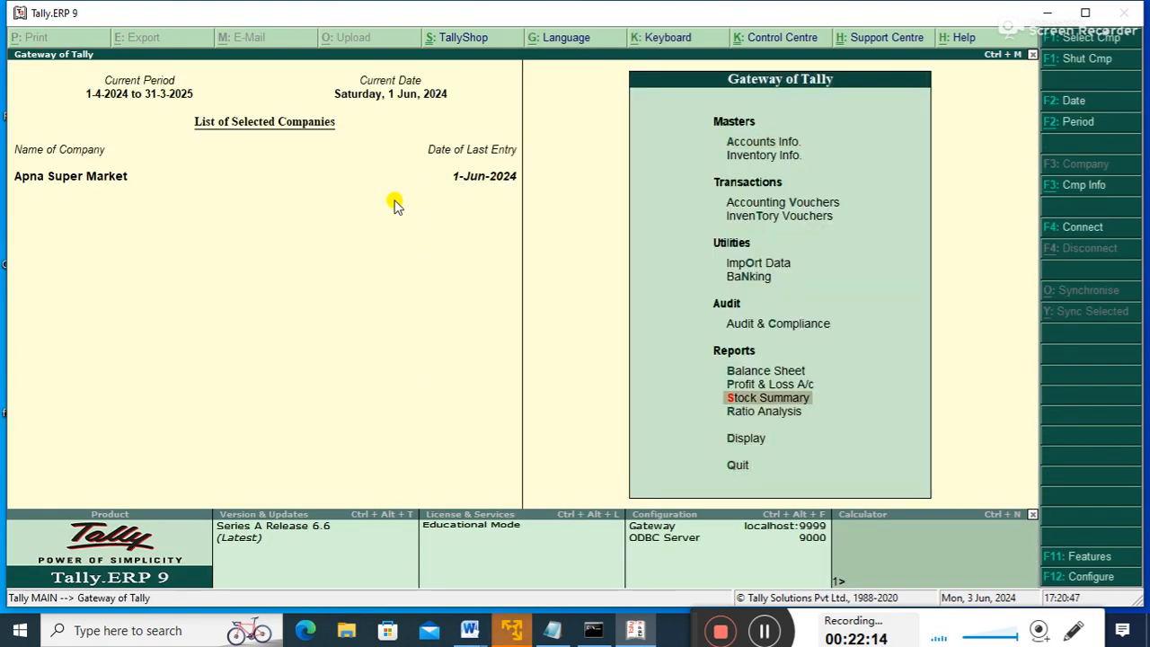
key(Up)
key(Up)
key(Up)
key(Up)
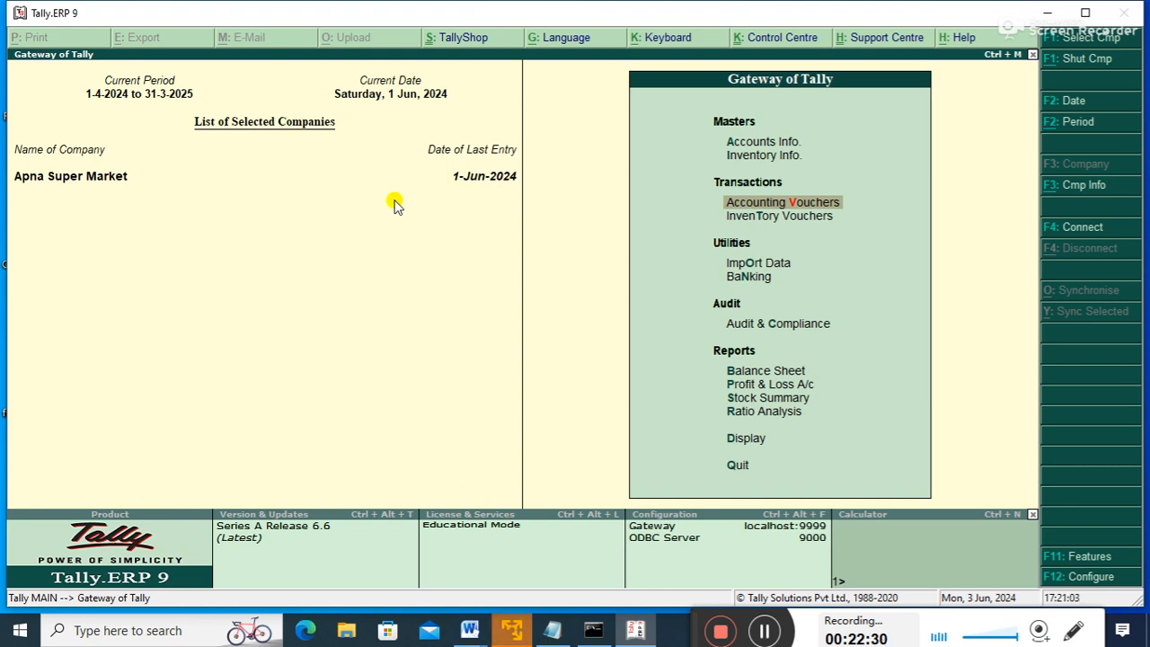
key(Return)
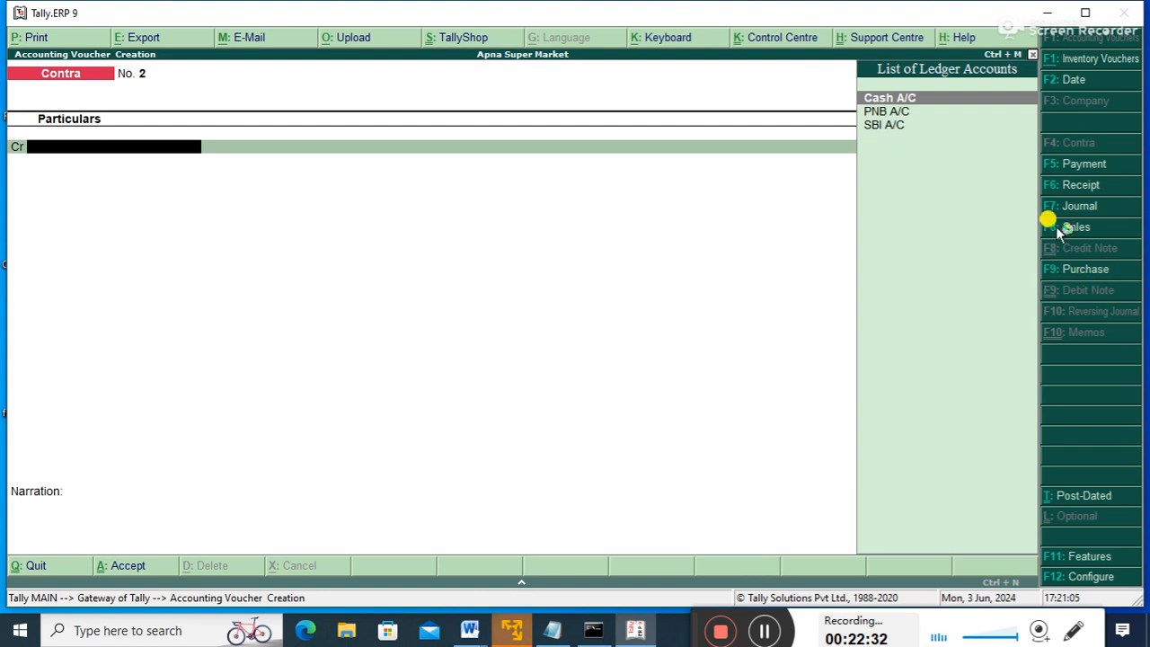
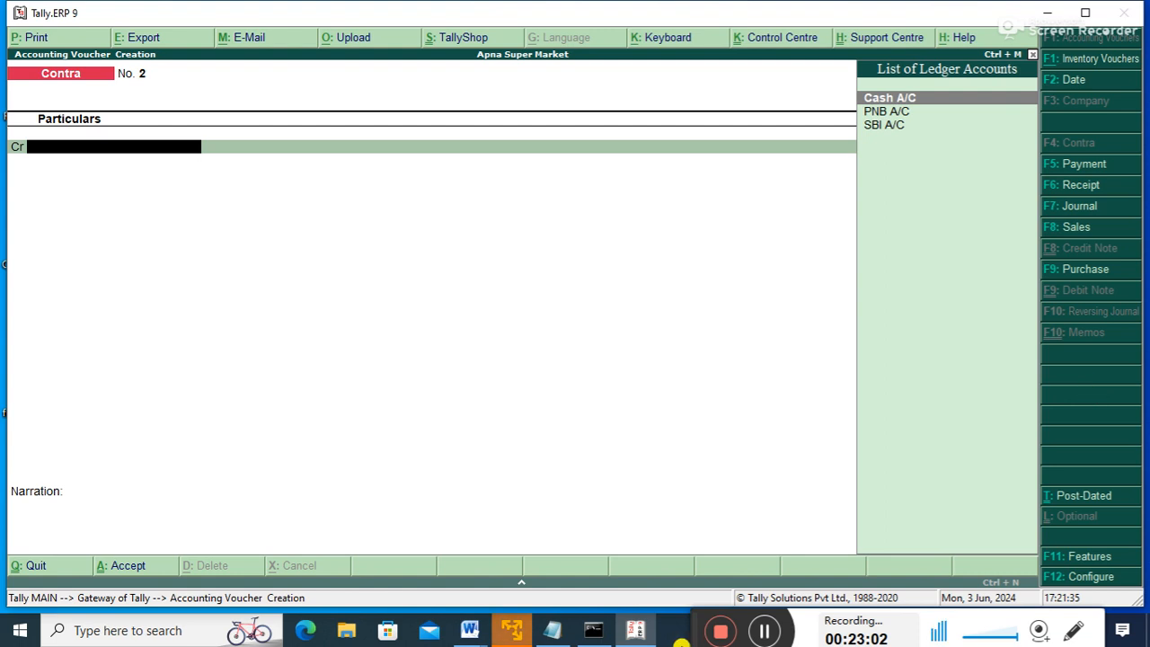
- In the Word notes, add item 1 'Enabling debit/credit note voucher in the company' below the tax point
mouse_move(467, 634)
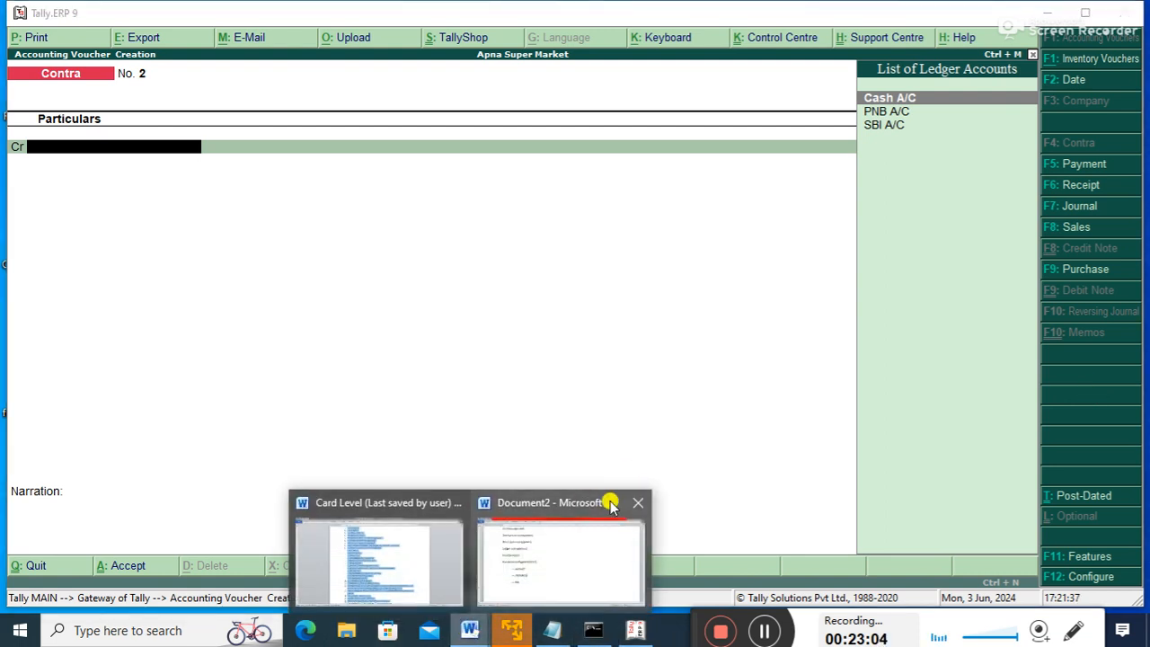
click(541, 577)
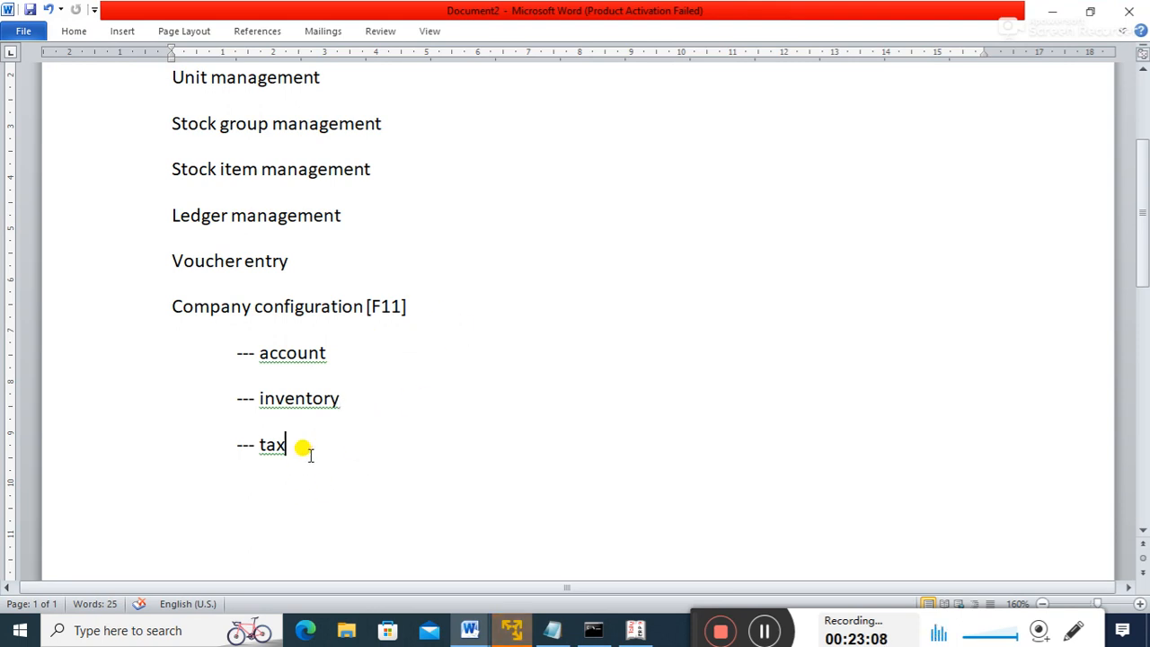
key(Return)
text(1.)
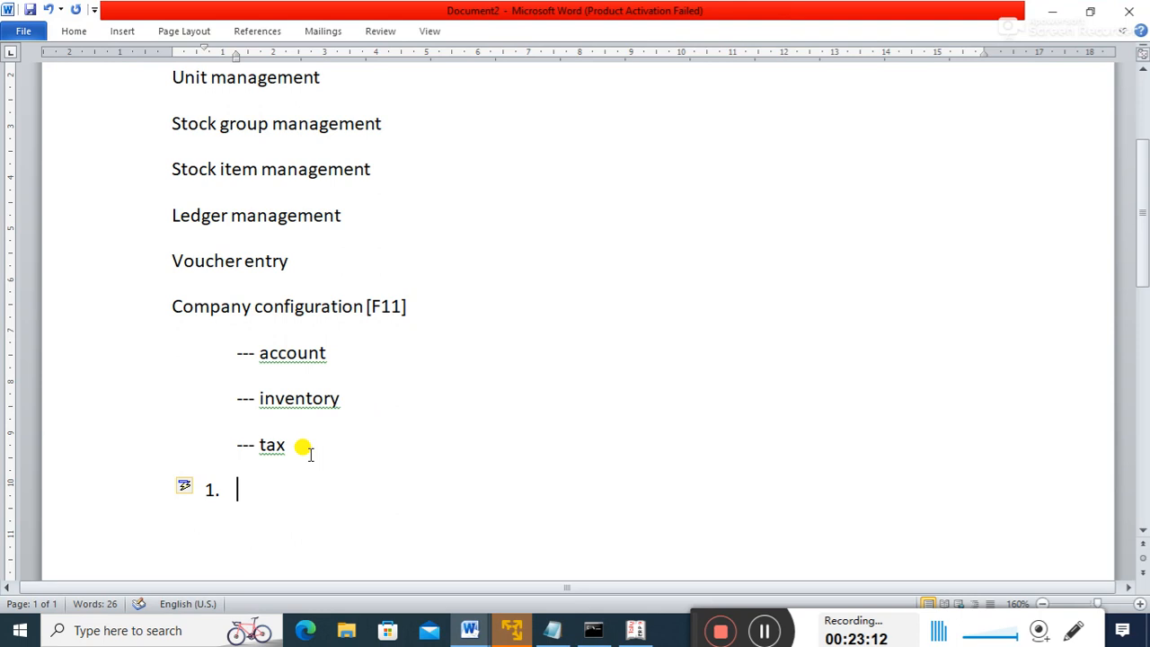
text( ENABLE)
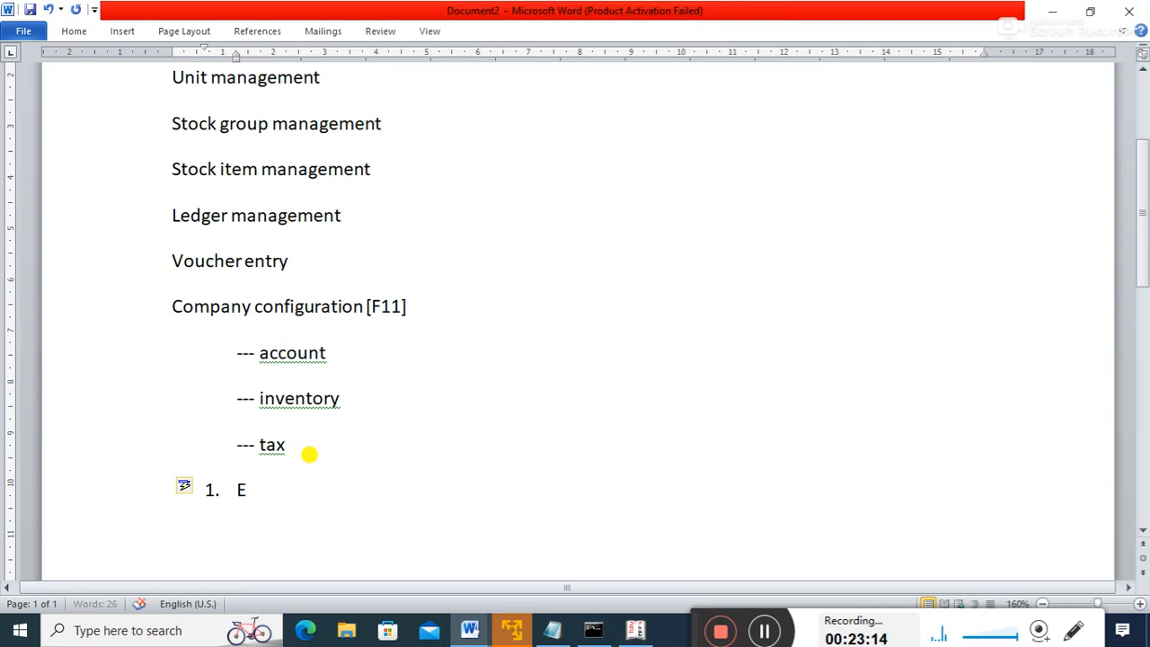
key(BackSpace)
key(BackSpace)
key(BackSpace)
key(BackSpace)
key(BackSpace)
key(BackSpace)
text(E)
key(BackSpace)
text(enabli)
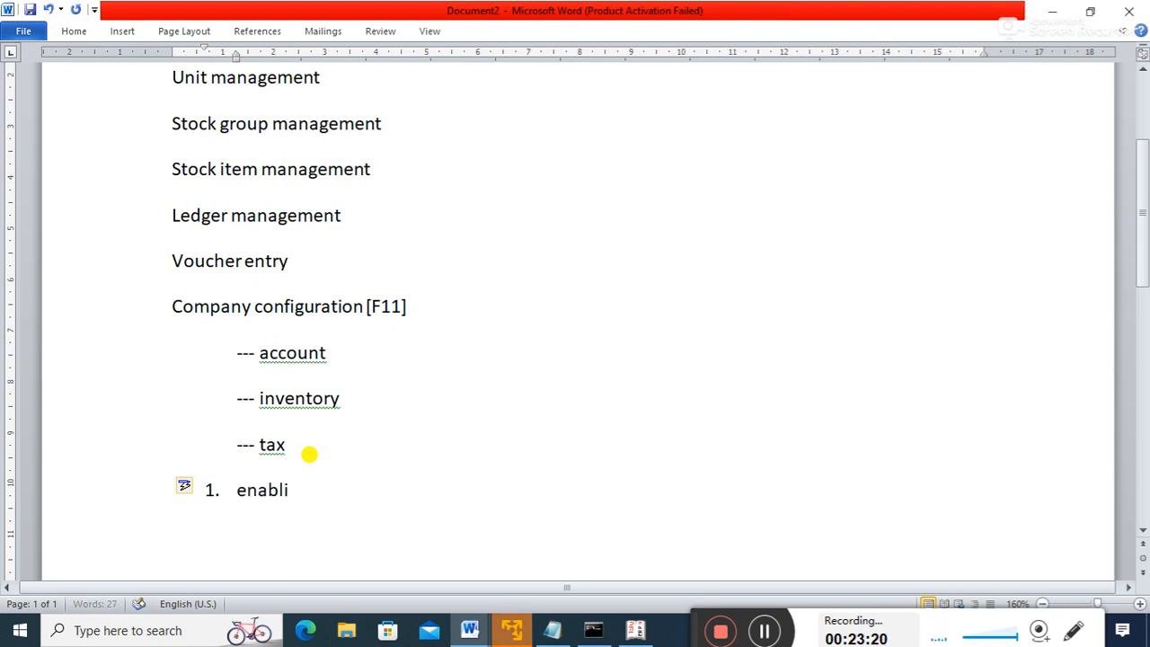
text(ng debit/c)
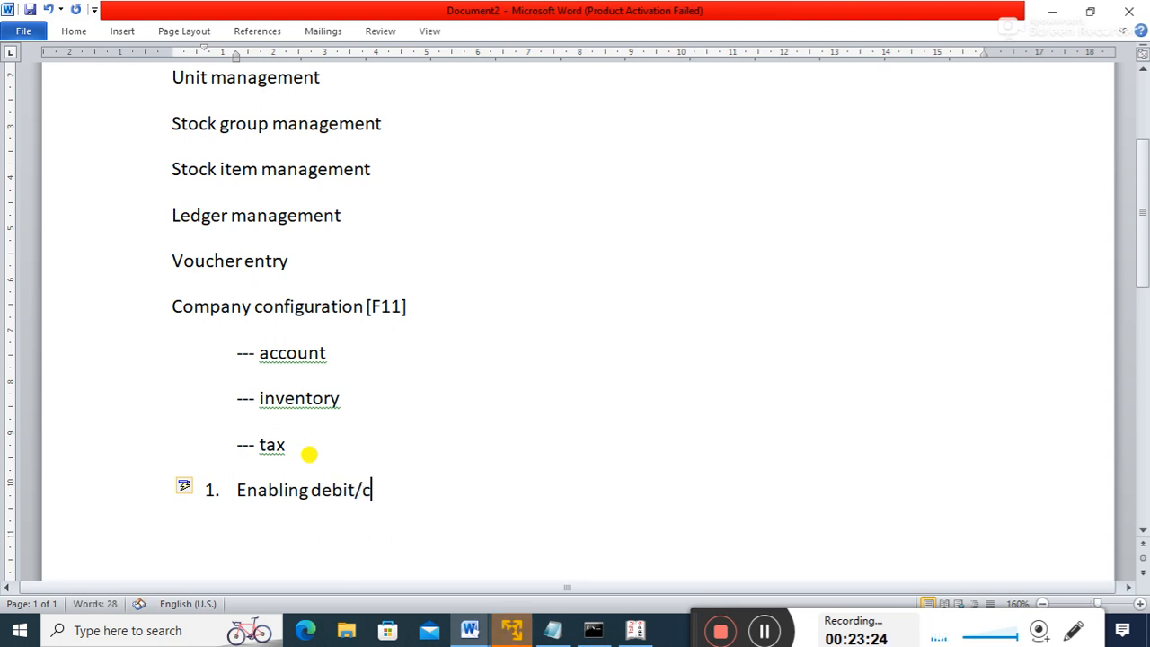
text(redit note)
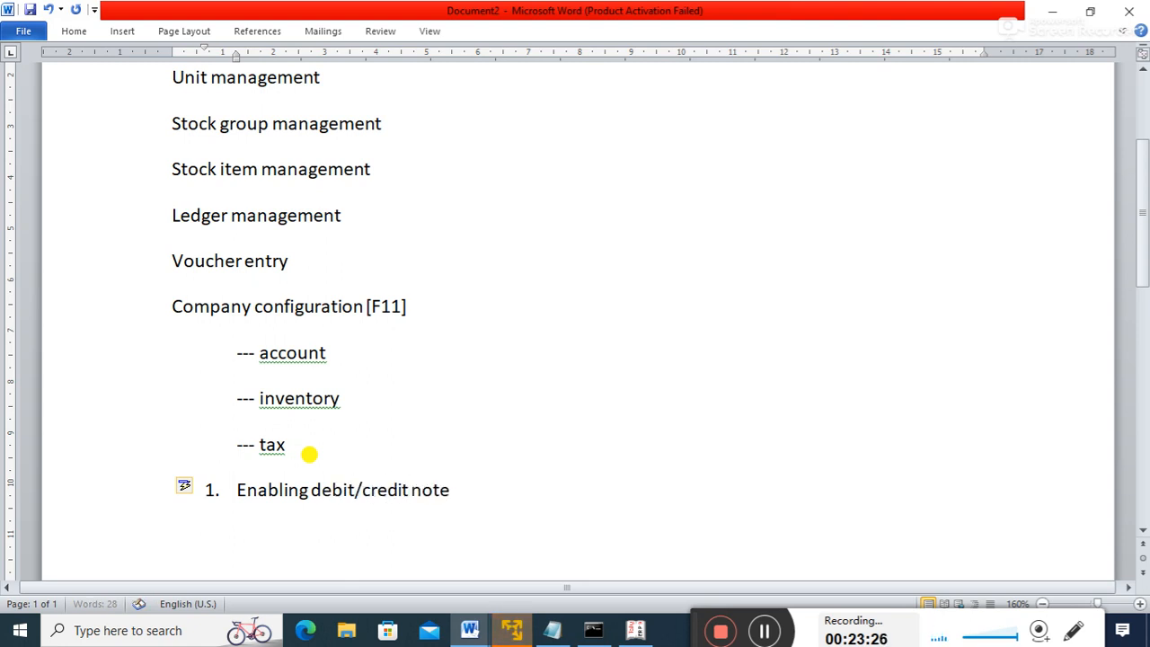
text( voucher in the)
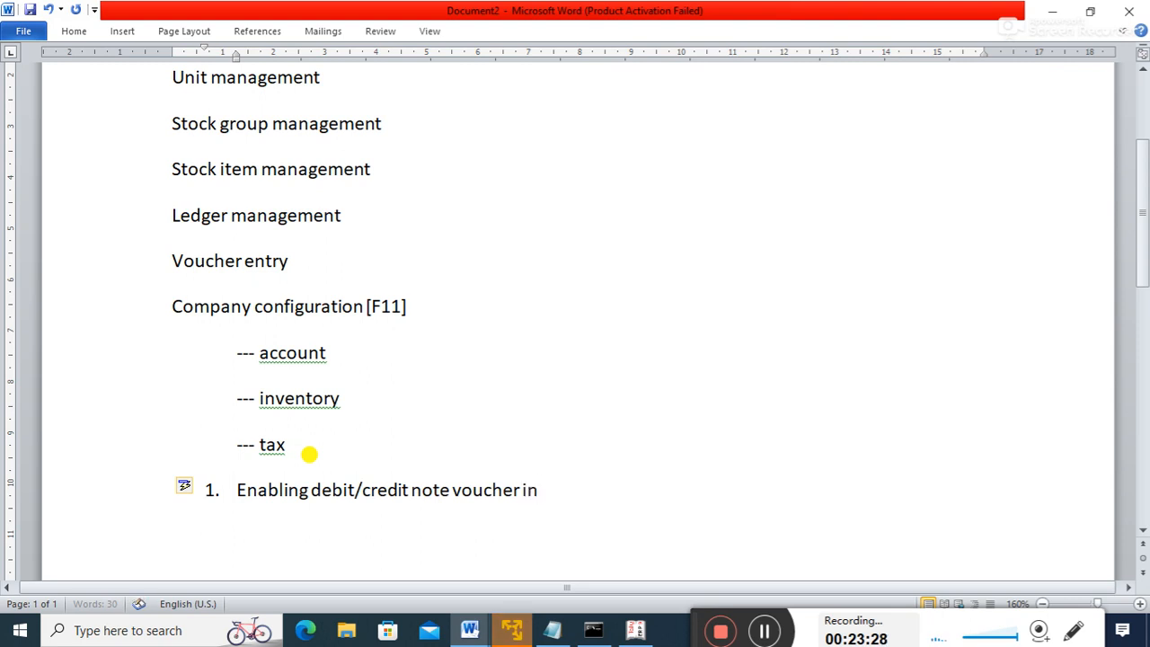
text(pam)
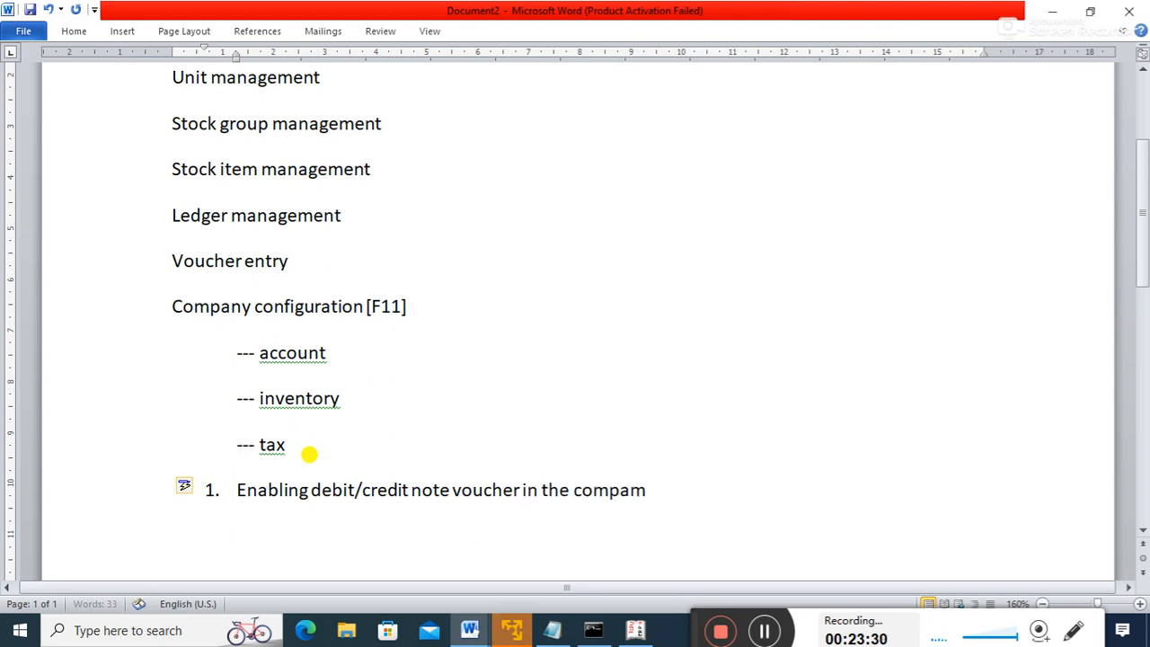
key(BackSpace)
text(ny)
- Add item 2 'Enabling multiple go down', using the spelling suggestion to fix 'godown'
key(Return)
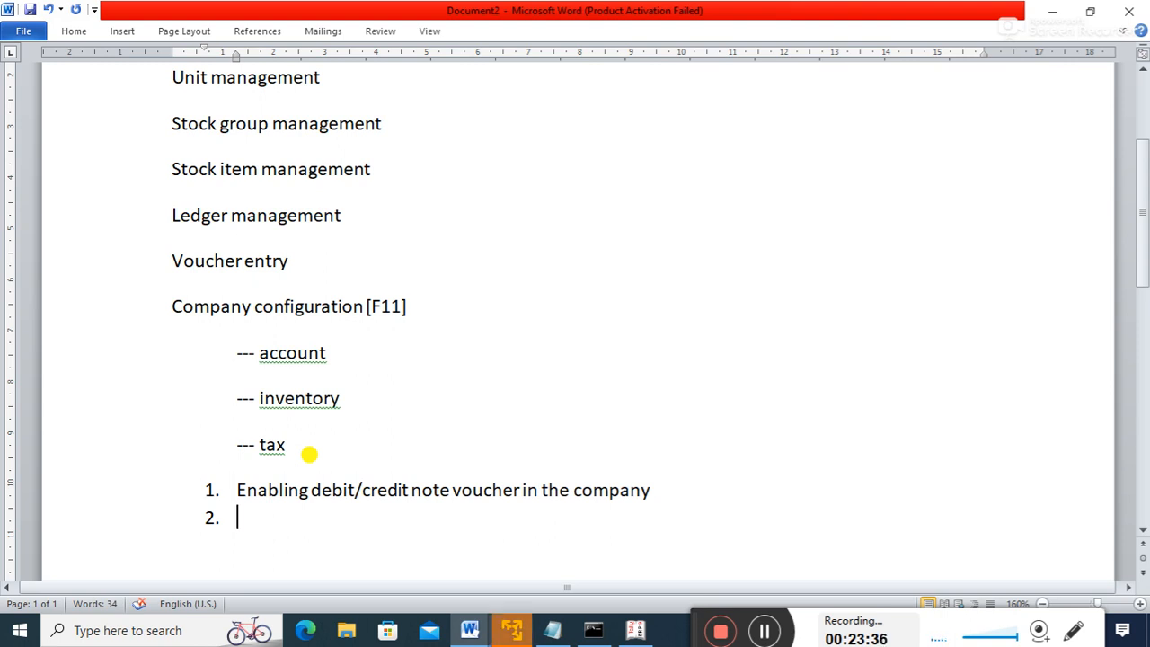
text(el)
key(BackSpace)
text(an)
key(BackSpace)
key(BackSpace)
text(nabling m)
text(ultp;)
key(BackSpace)
key(BackSpace)
text(iple go)
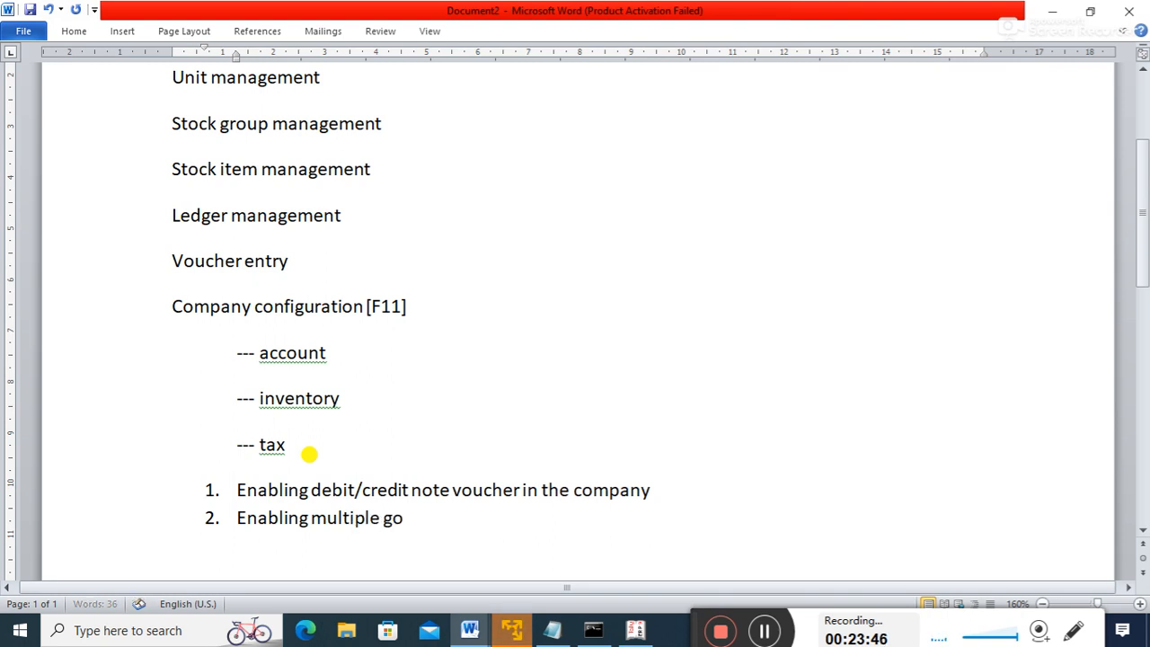
text(down)
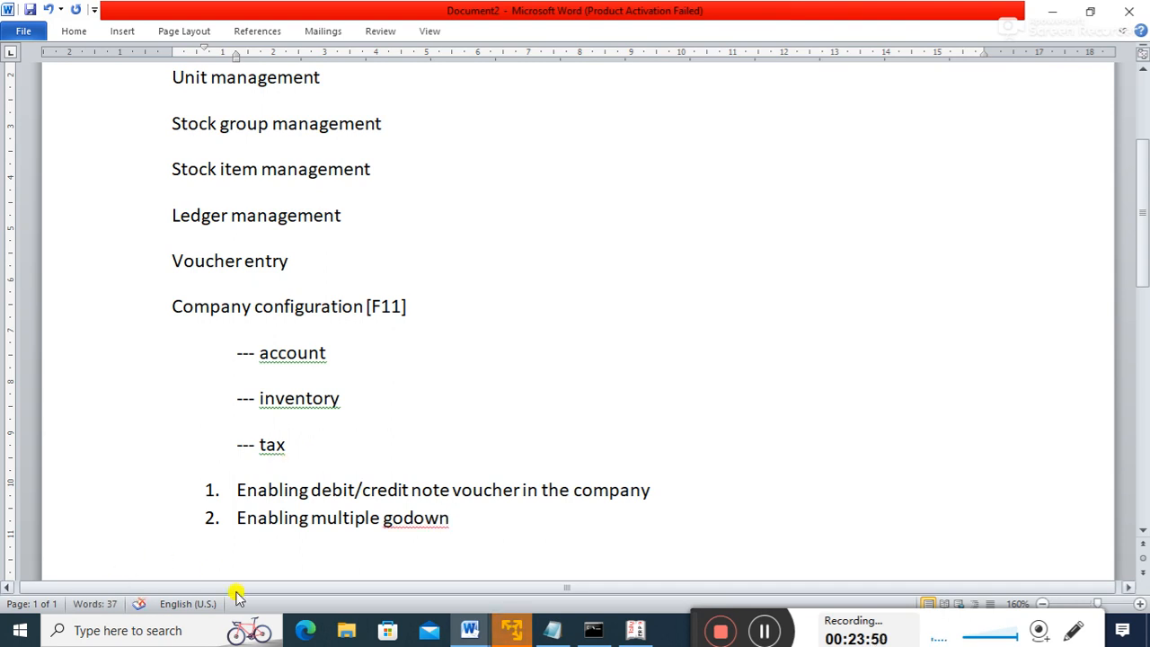
right_click(422, 518)
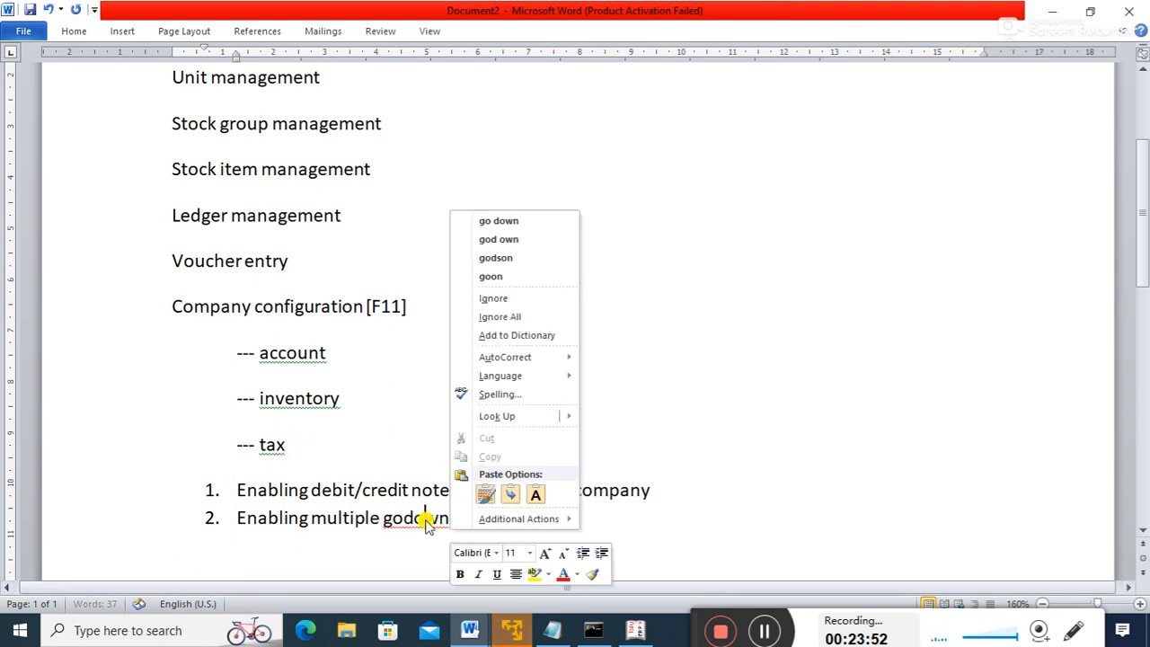
click(526, 223)
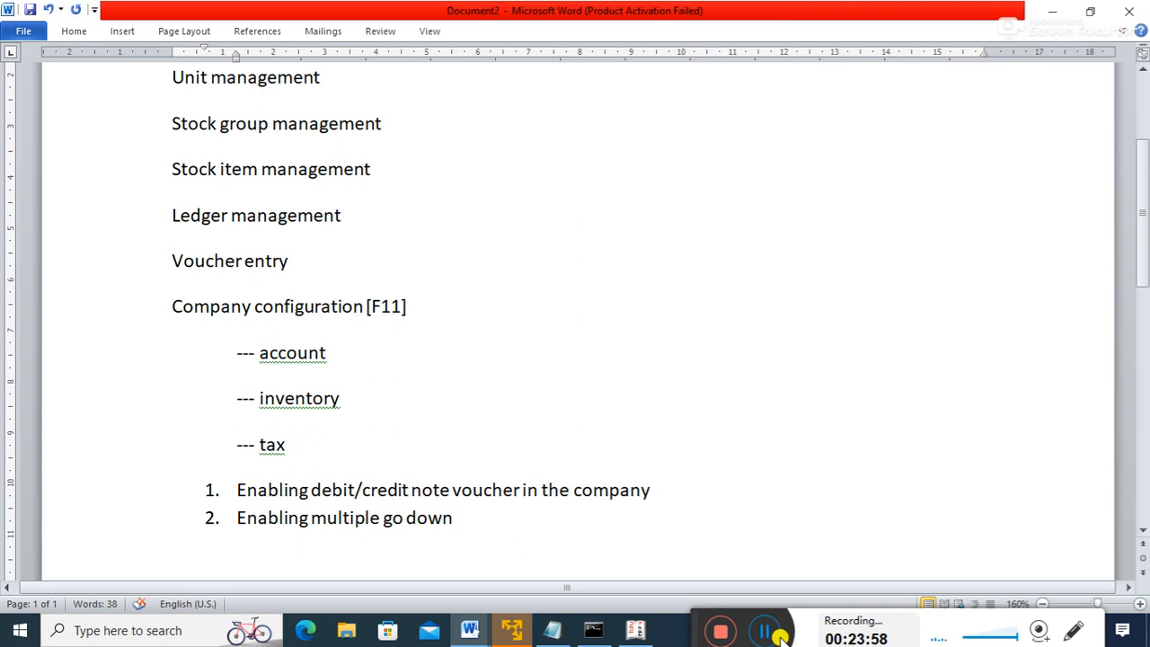
click(778, 635)
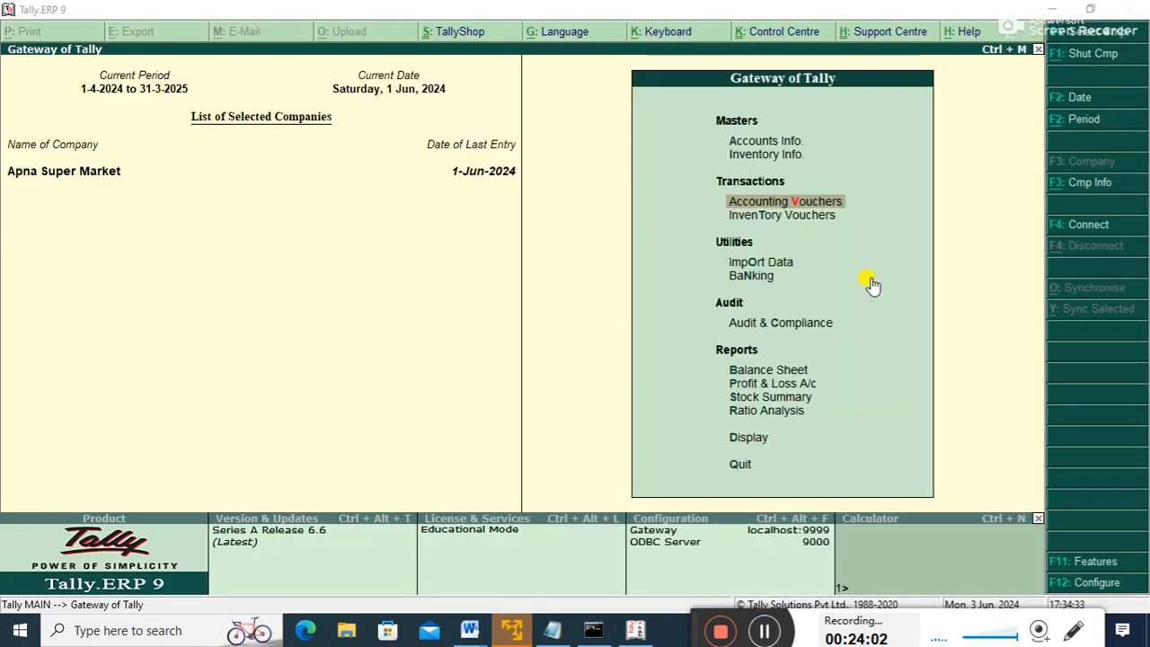
- Review the Hardware group items (2,17,000) in Stock Summary, then start accounting voucher creation
key(Down)
key(Down)
key(Down)
key(Down)
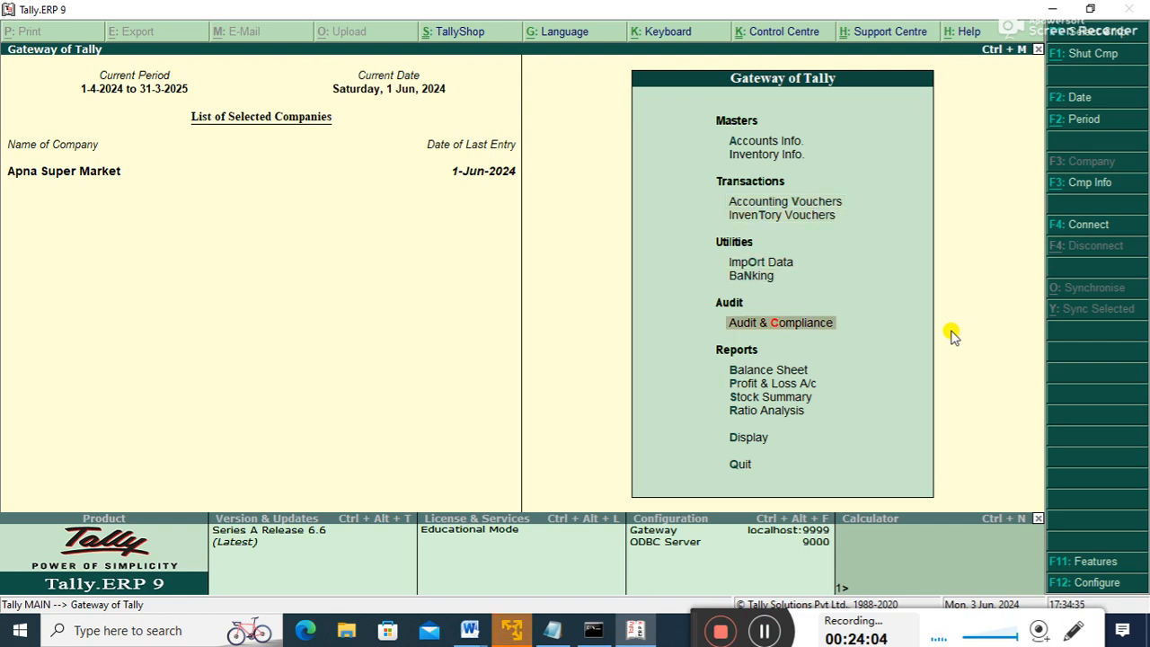
key(Down)
key(Down)
key(Down)
key(Return)
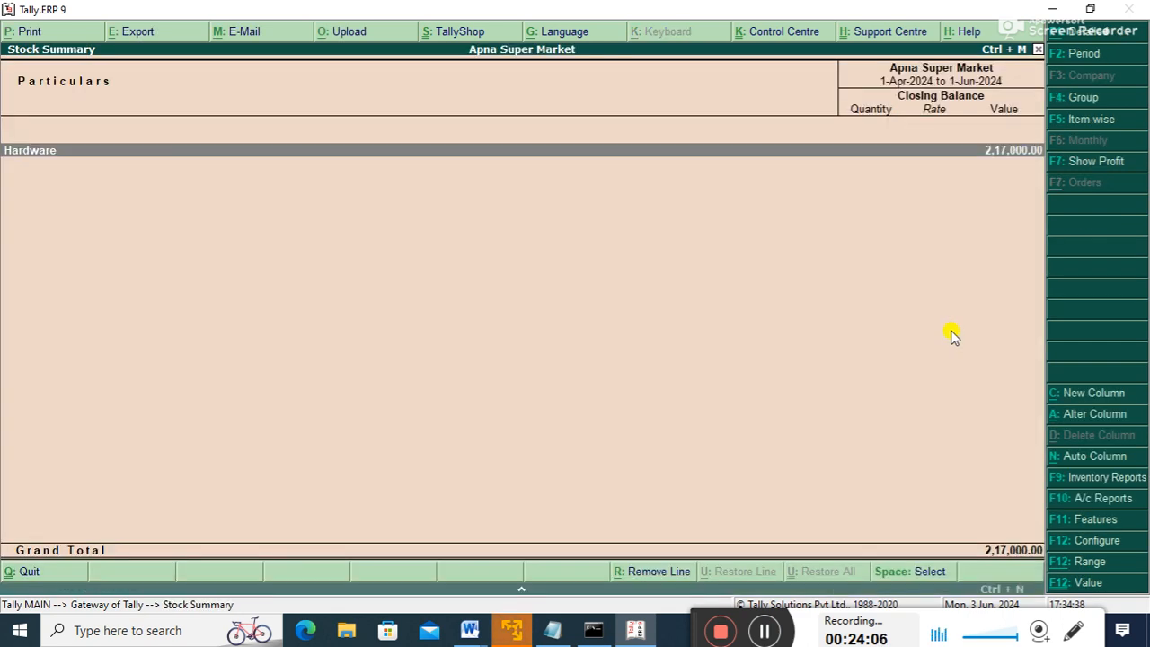
key(Return)
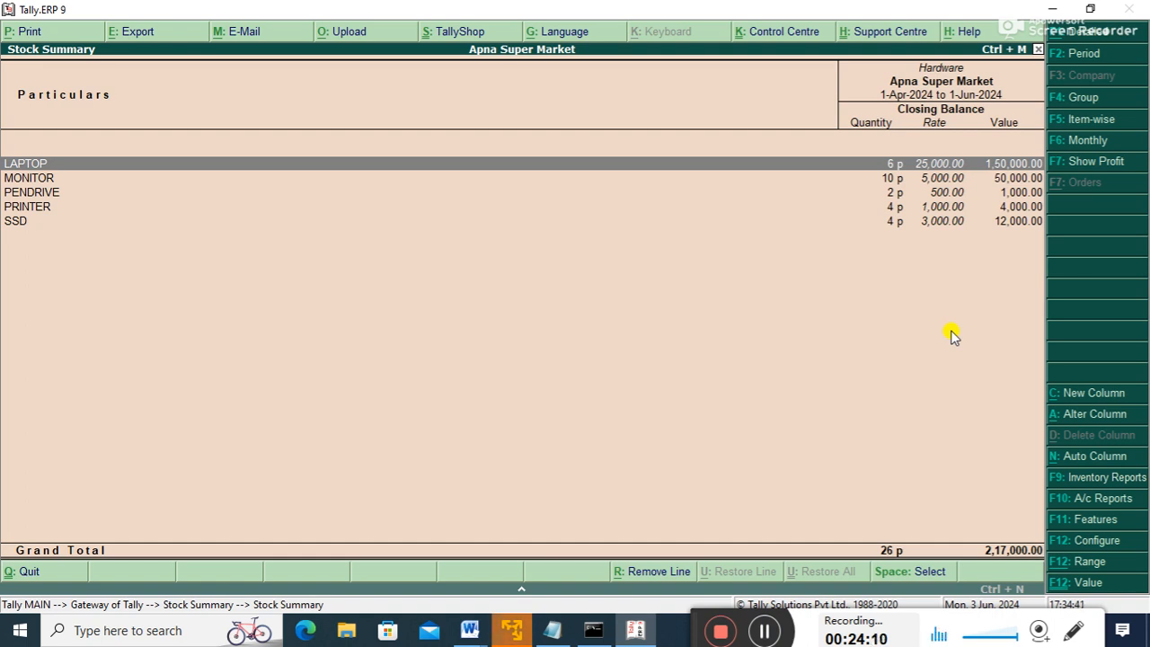
key(Escape)
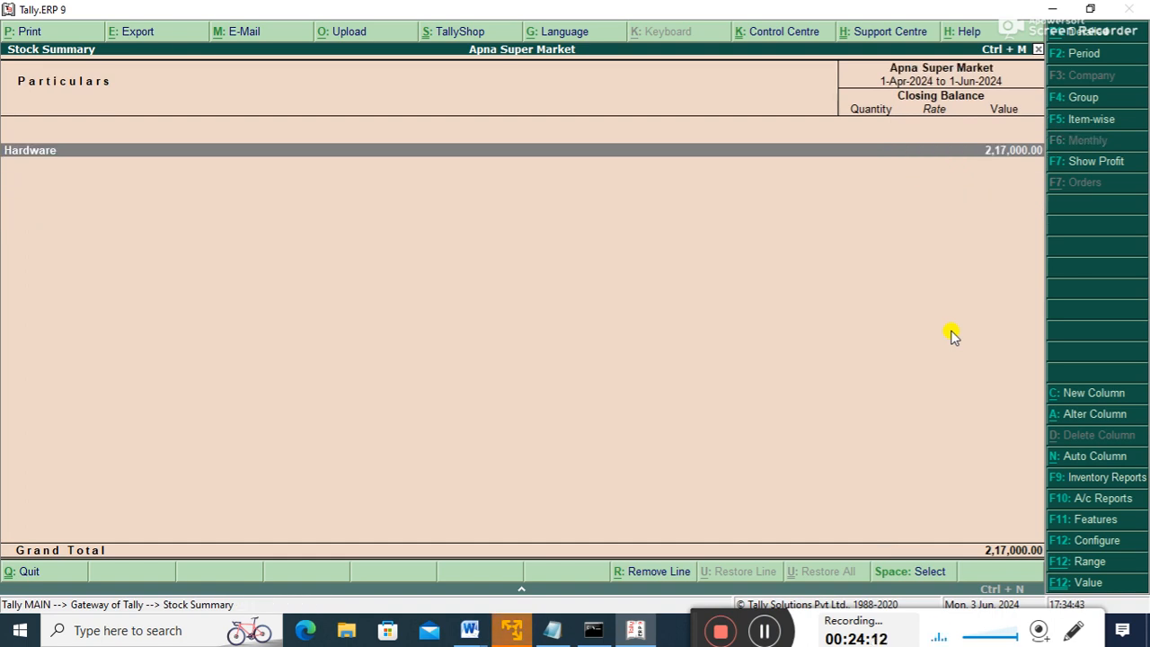
key(Escape)
key(Up)
key(Up)
key(Up)
key(Up)
key(Up)
key(Up)
key(Up)
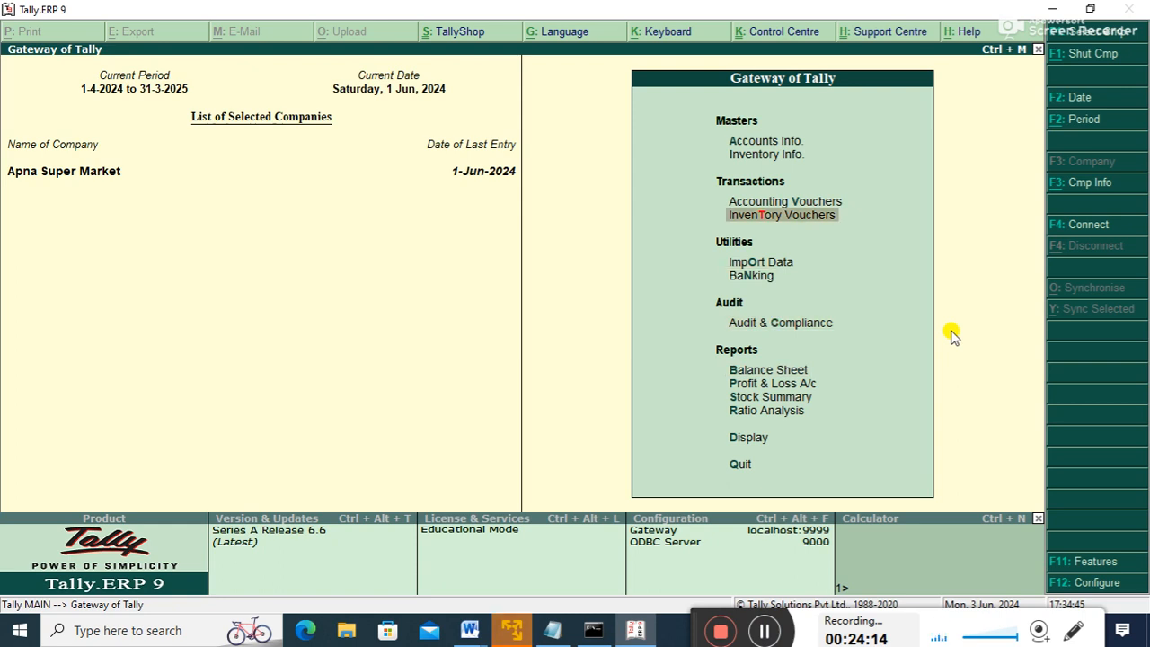
key(Return)
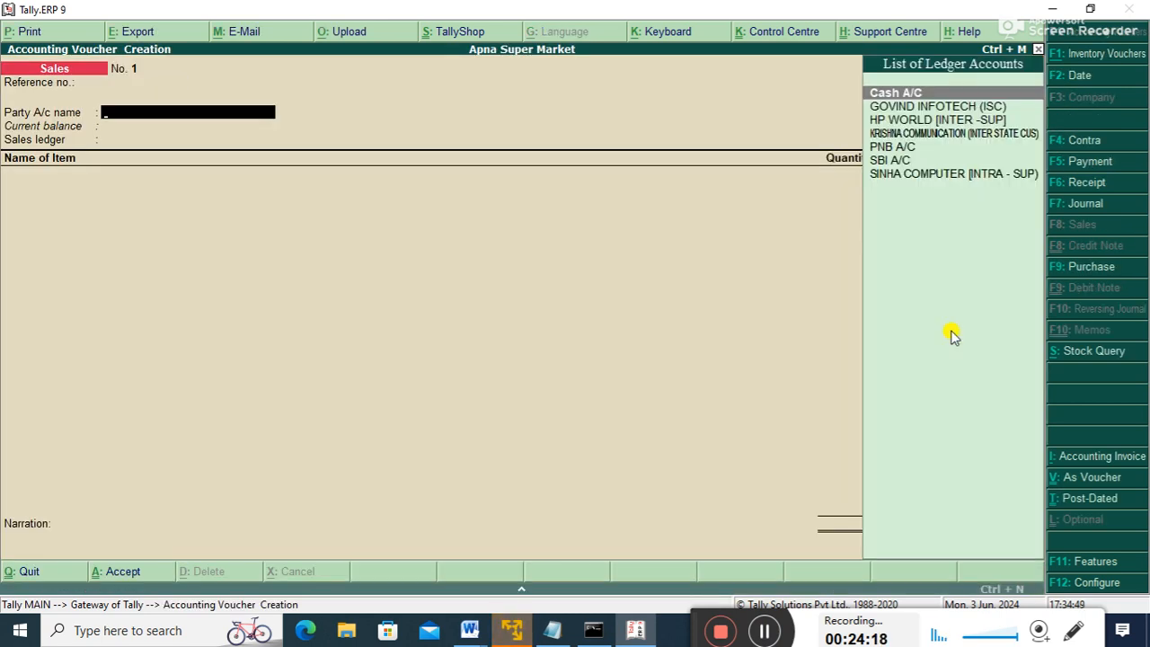
- Enter reference 1, choose GOVIND INFOTECH (ISC) as the party, and accept SALES A/C as the sales ledger
key(BackSpace)
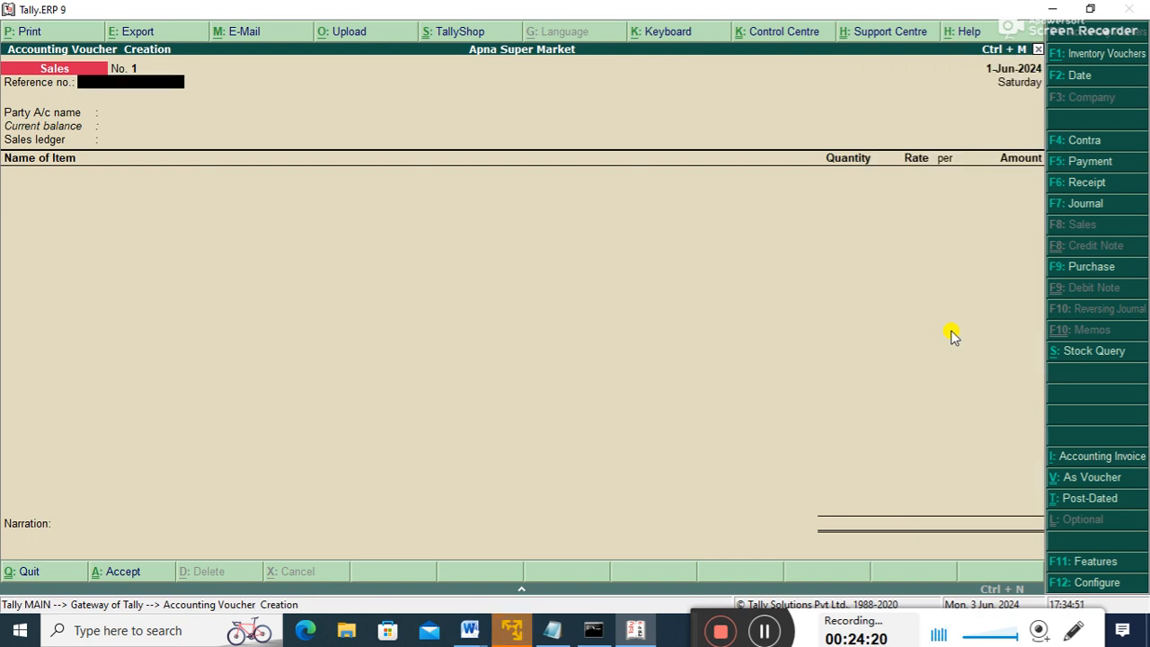
text(1)
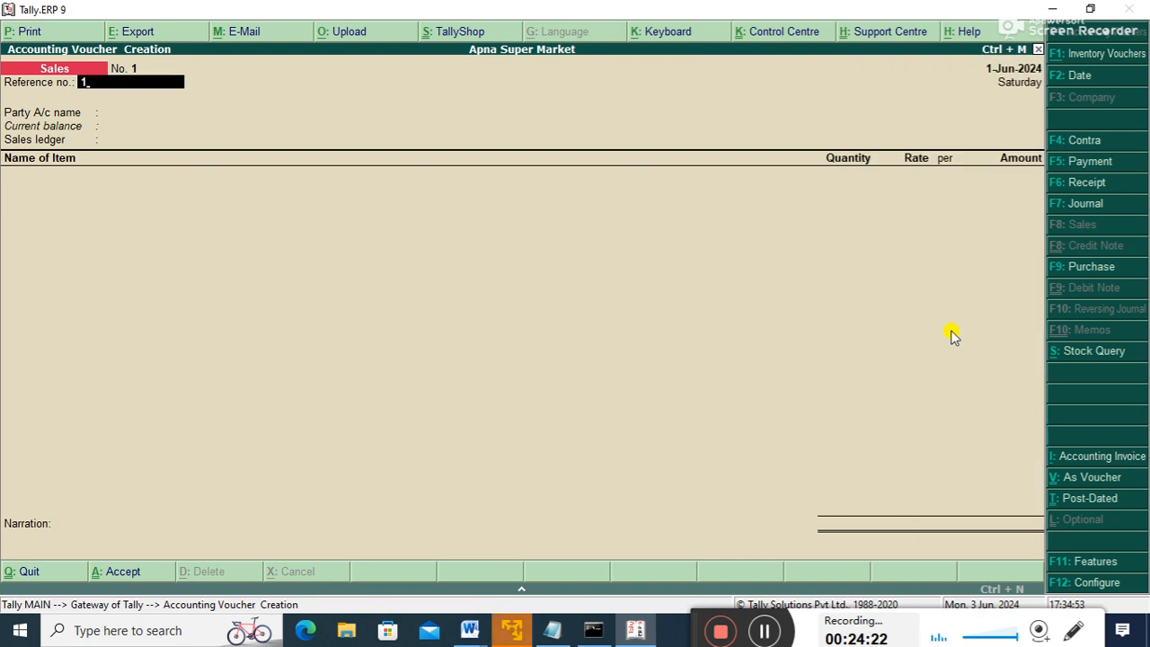
key(Return)
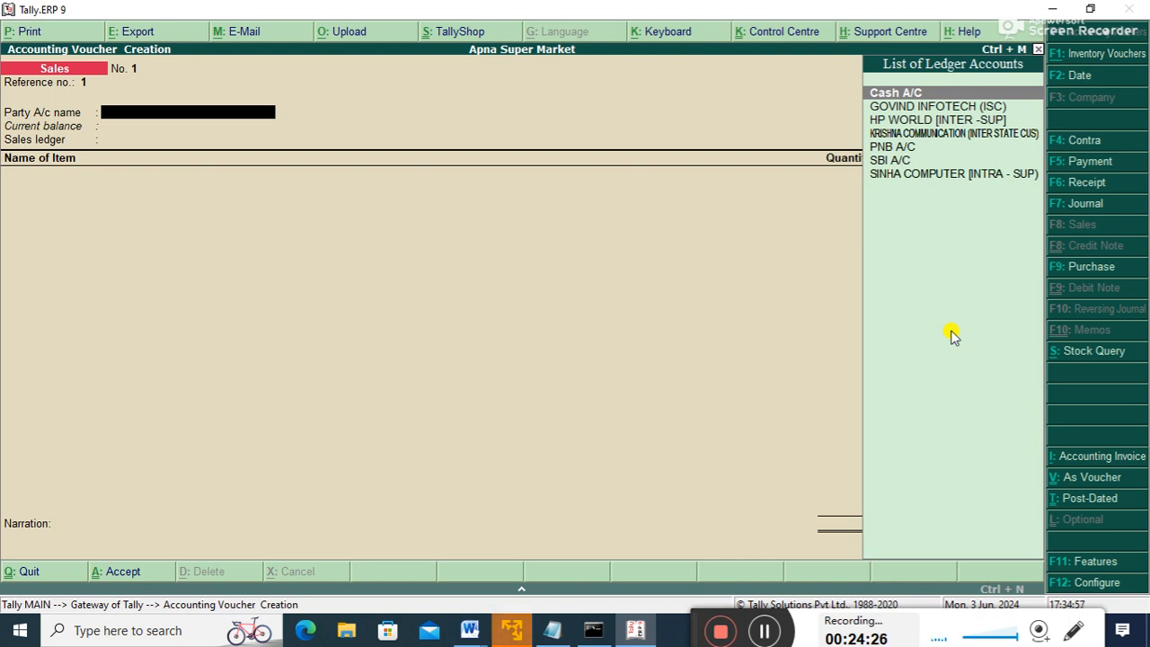
key(Down)
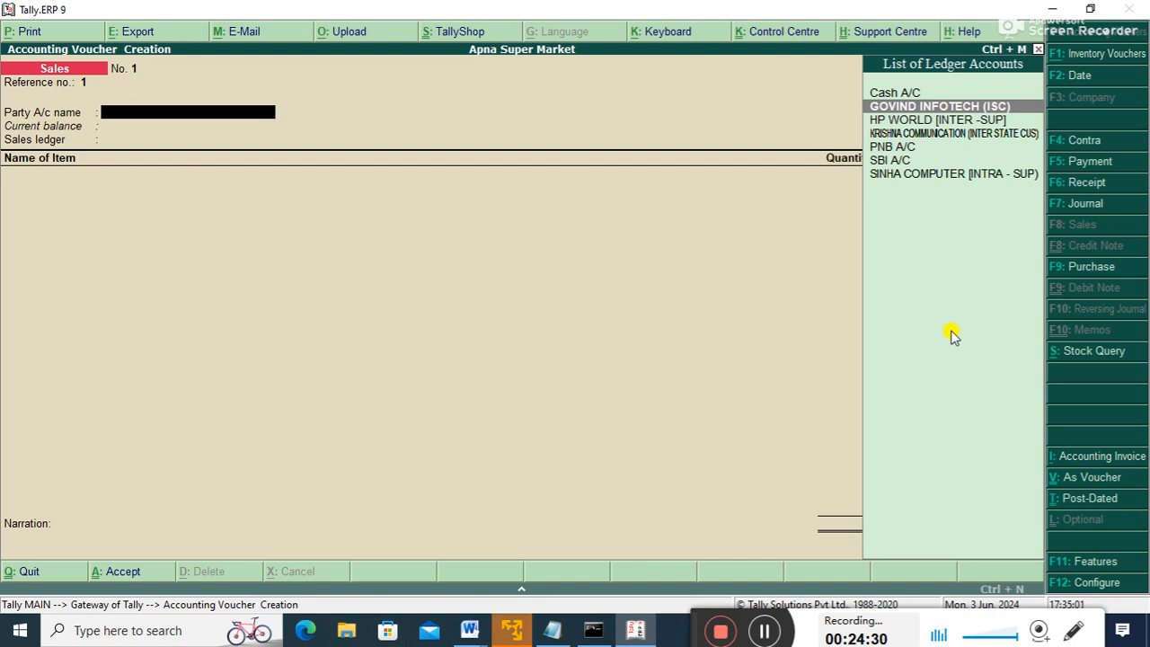
key(Down)
key(Down)
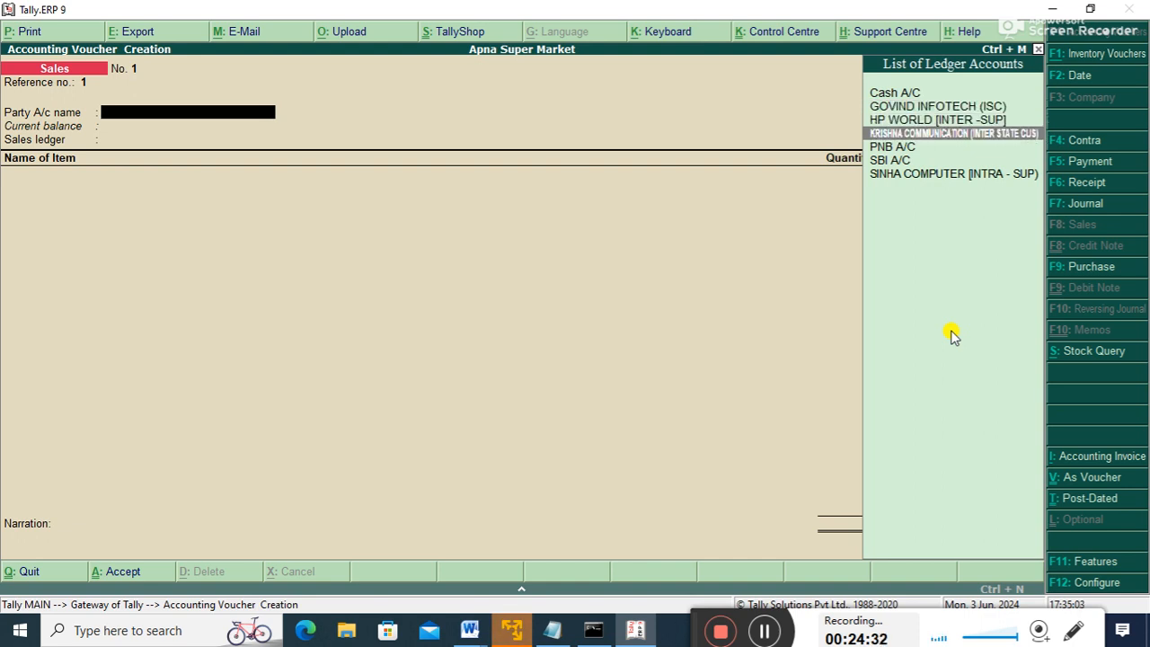
key(Up)
key(Up)
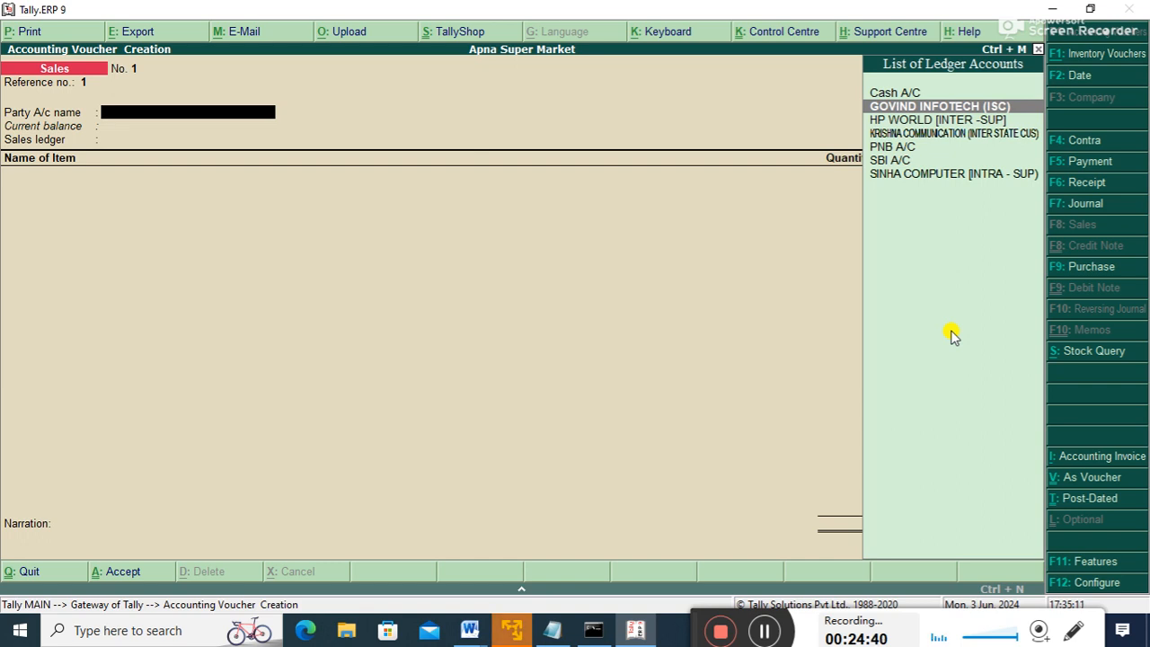
key(Down)
key(Down)
key(Up)
key(Up)
key(Return)
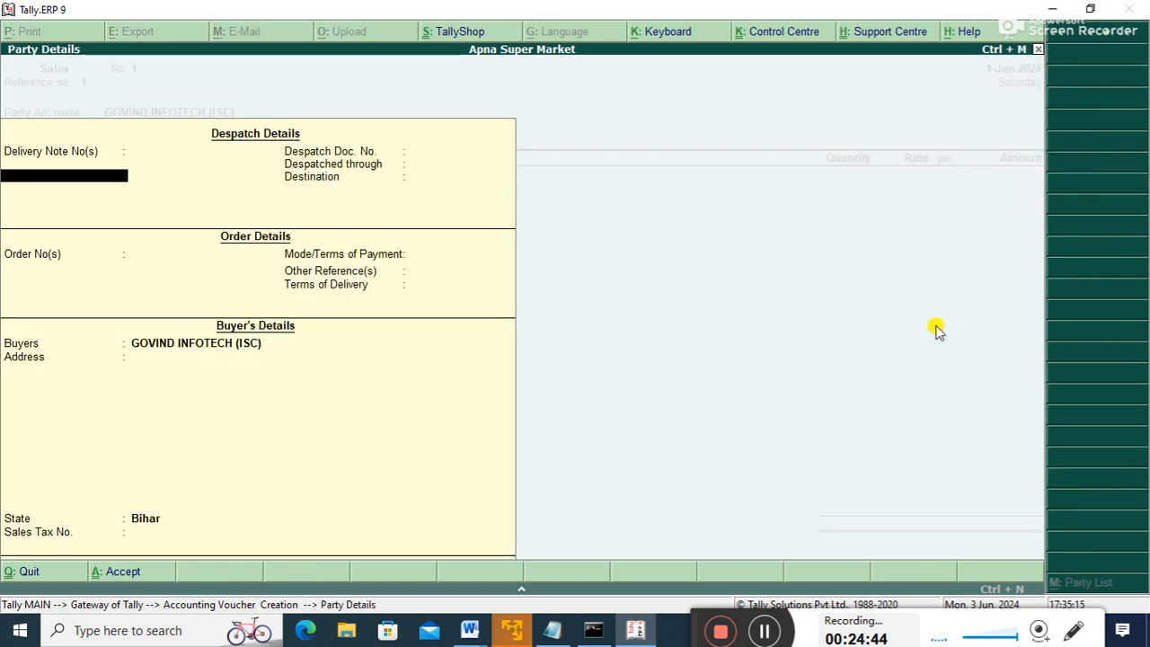
key(ctrl+a)
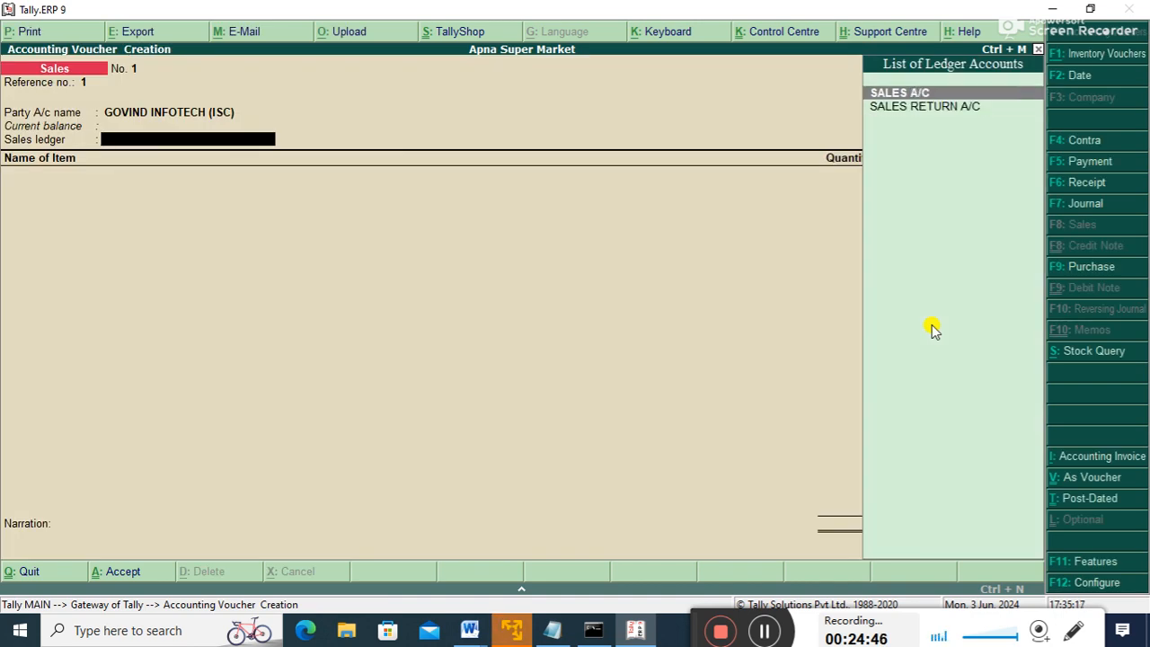
key(Return)
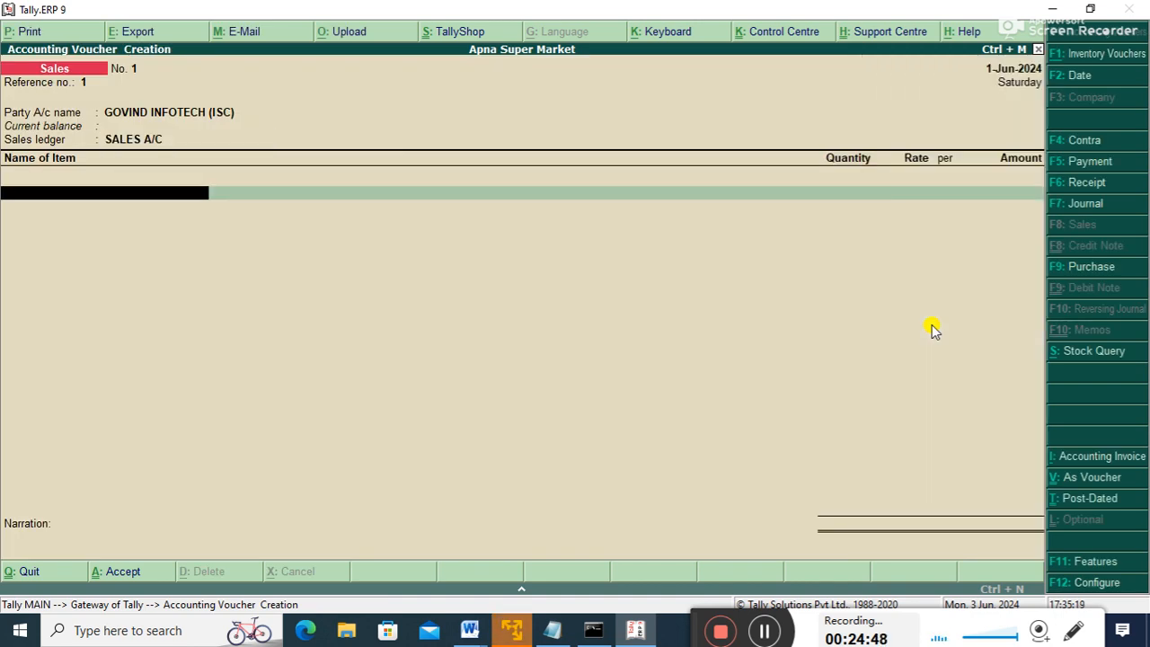
- Add a LAPTOP line with quantity 2 at rate 35,000
key(Down)
key(Down)
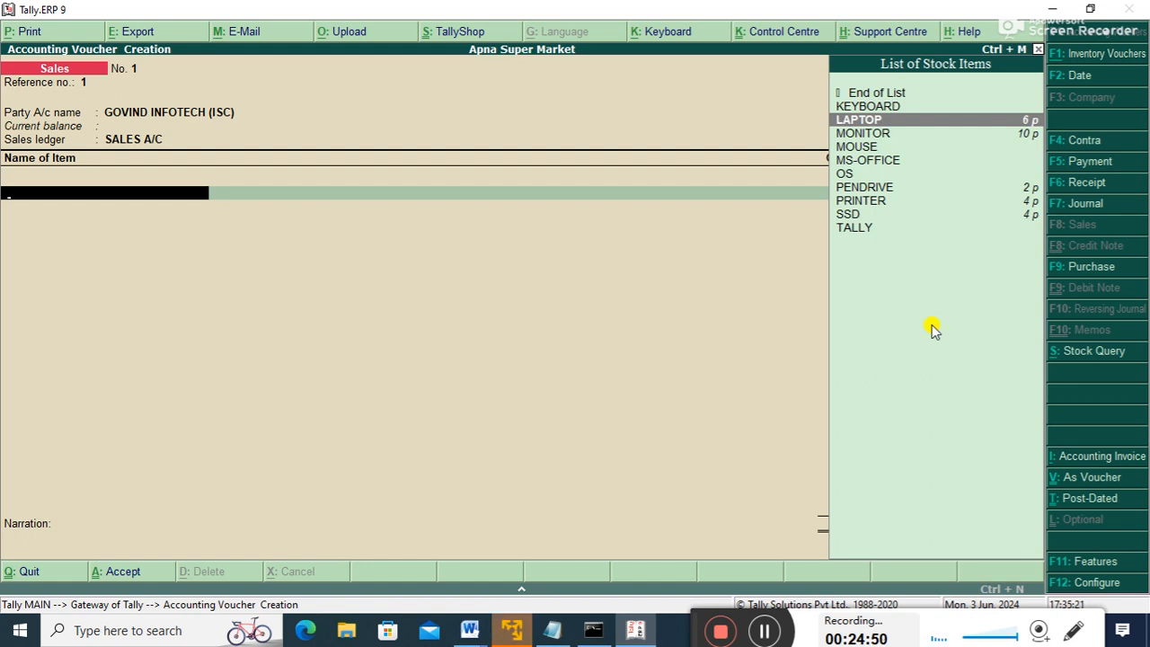
key(Return)
text(2)
key(Return)
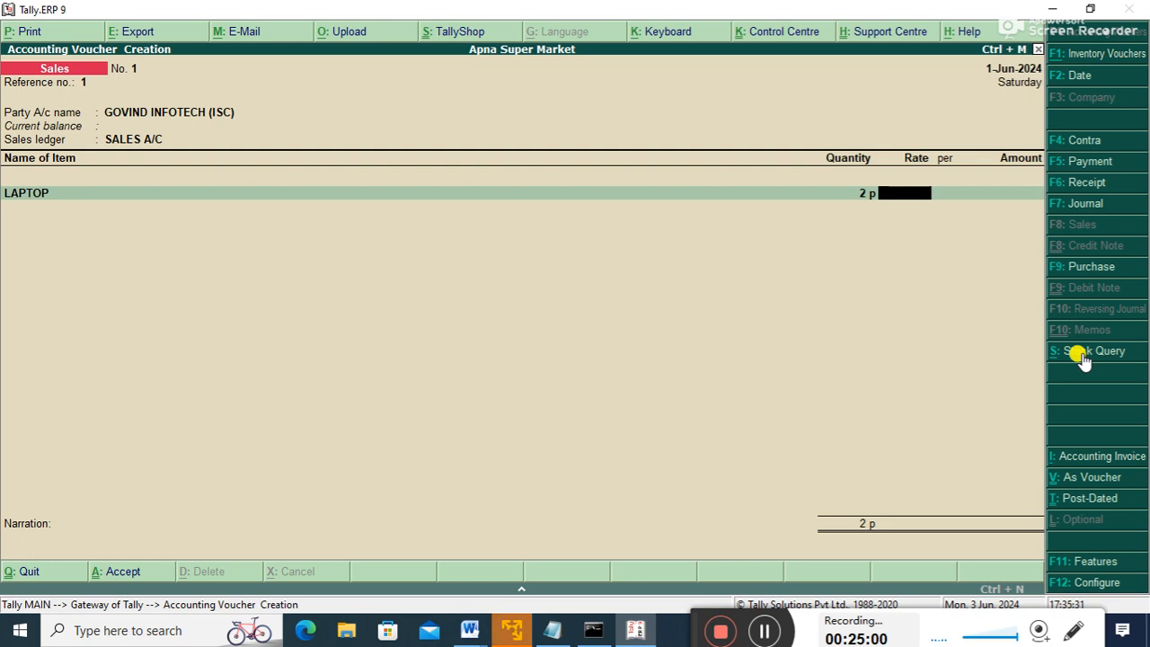
text(30000)
key(BackSpace)
key(BackSpace)
key(BackSpace)
key(BackSpace)
key(BackSpace)
text(35,000)
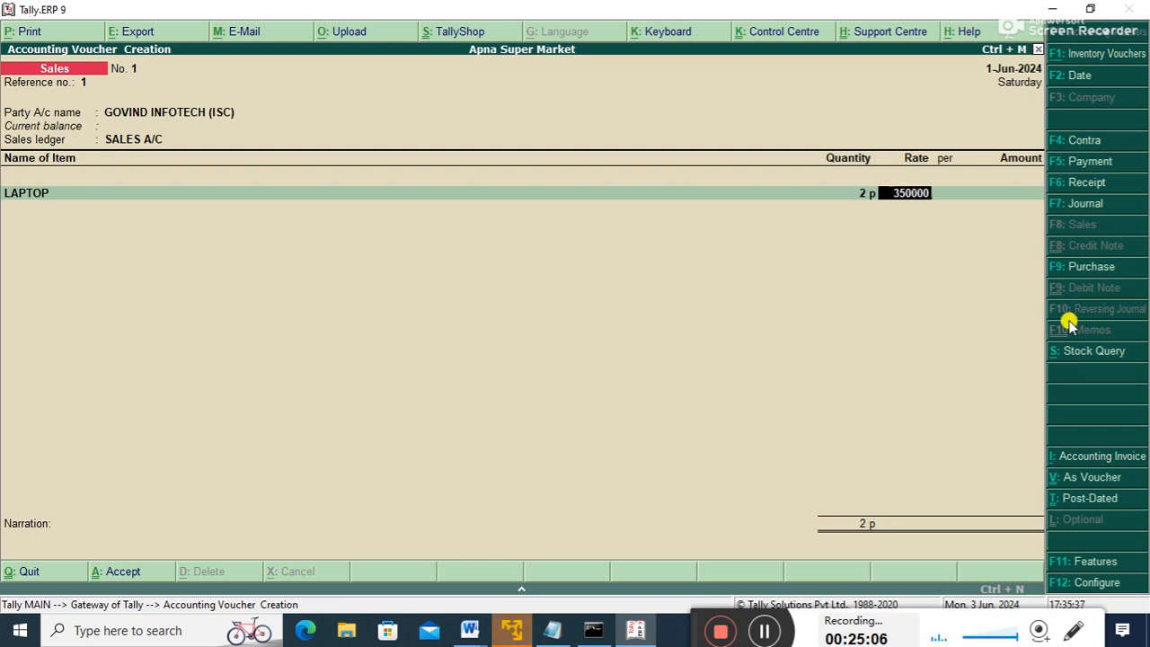
key(Return)
- Add a MONITOR line with quantity 2 at 10,000 and save the 90,000 voucher
key(Return)
key(Return)
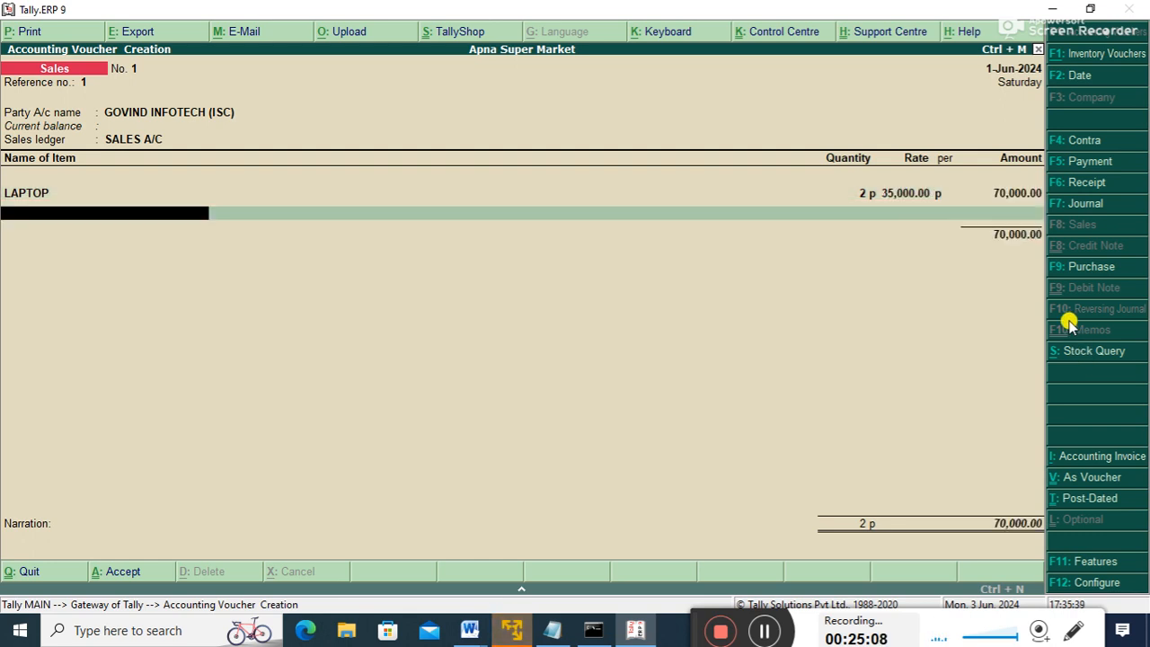
key(Down)
key(Down)
key(Down)
key(Up)
key(Down)
key(Return)
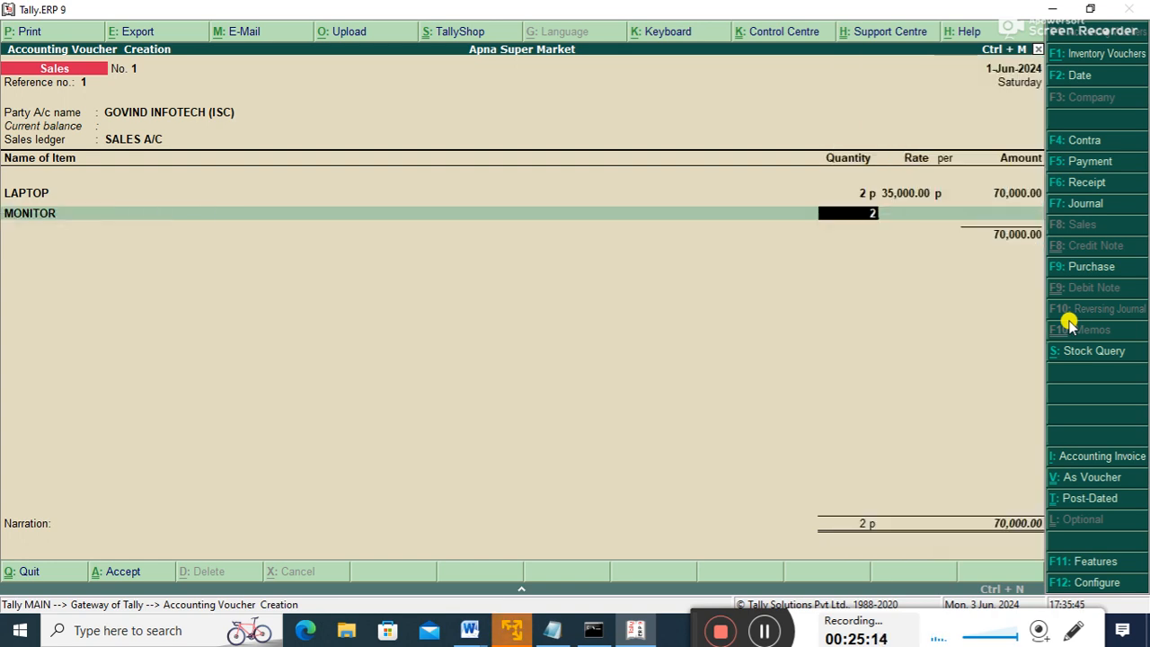
text(2)
key(Return)
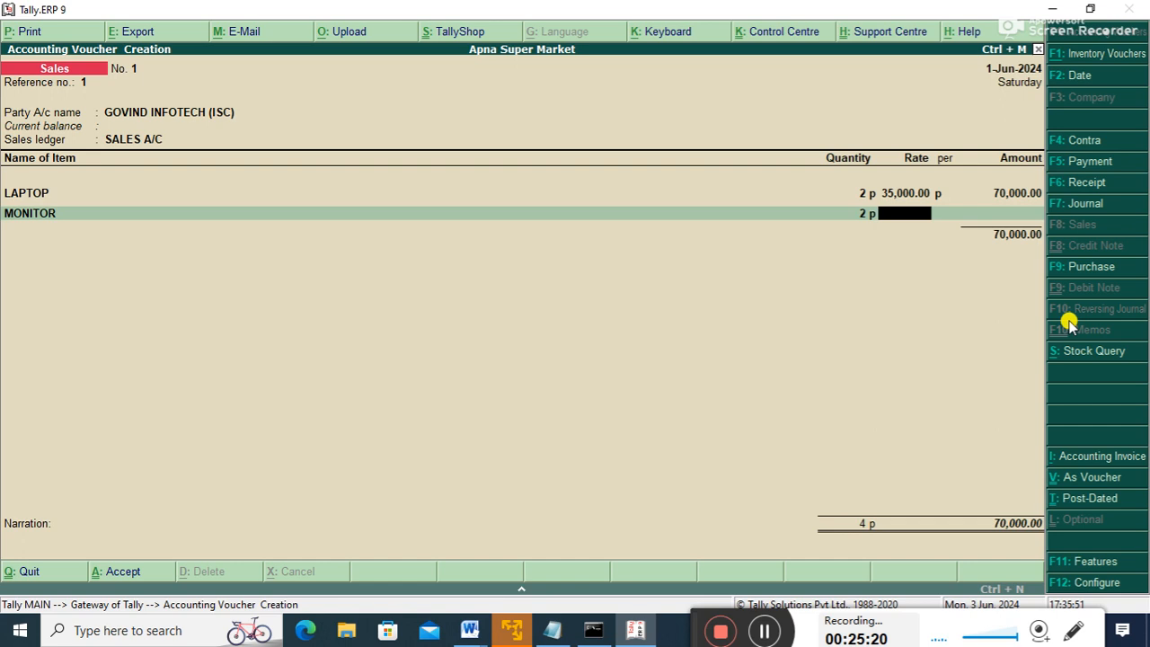
text(0000)
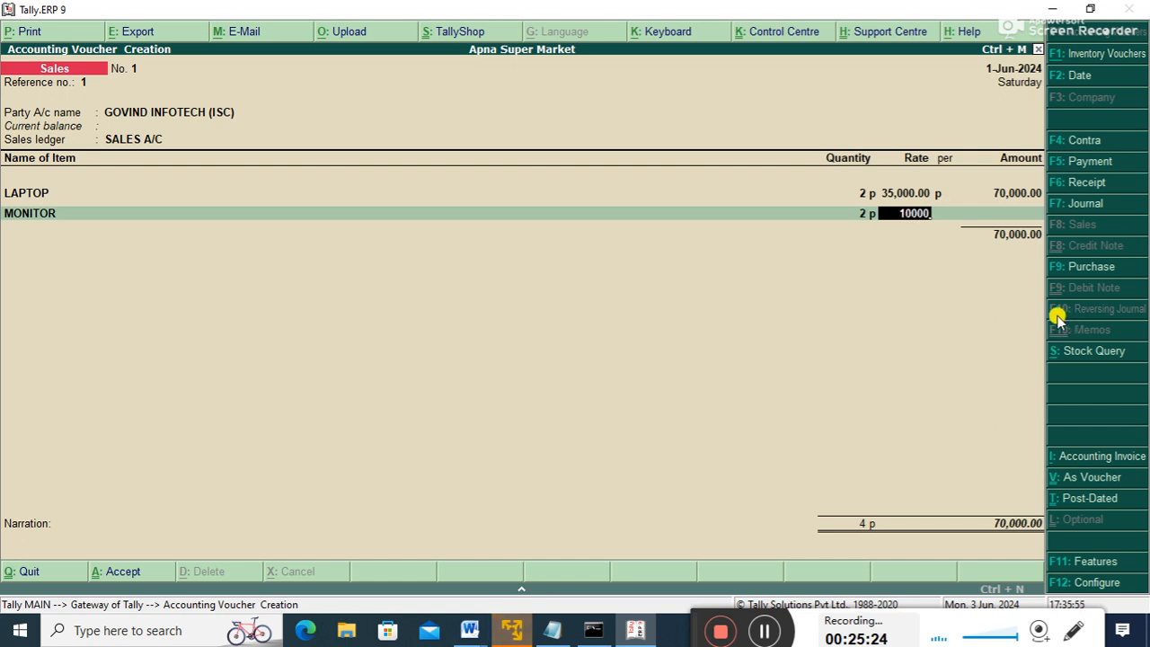
key(Return)
key(Return)
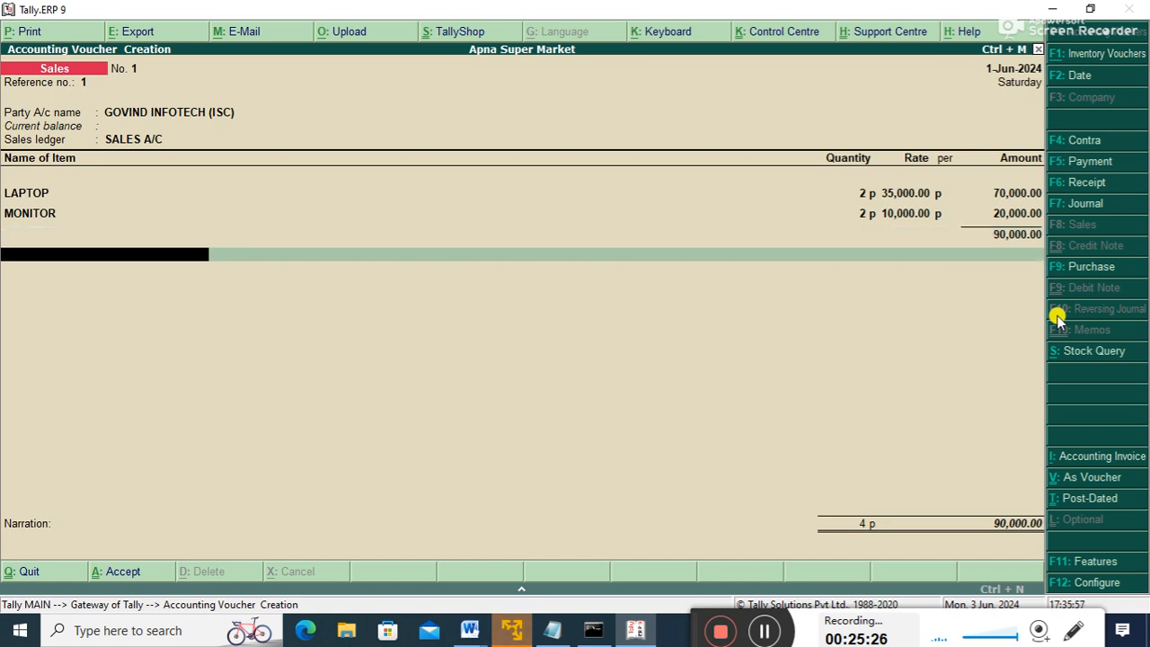
key(Return)
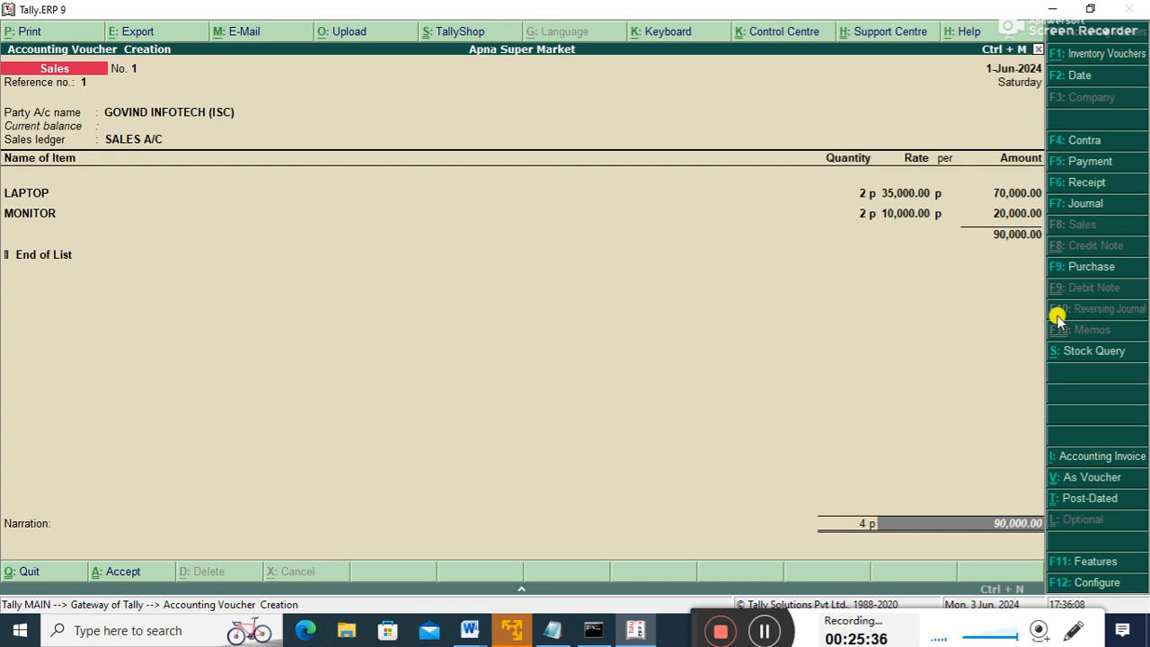
key(Return)
key(Return)
key(y)
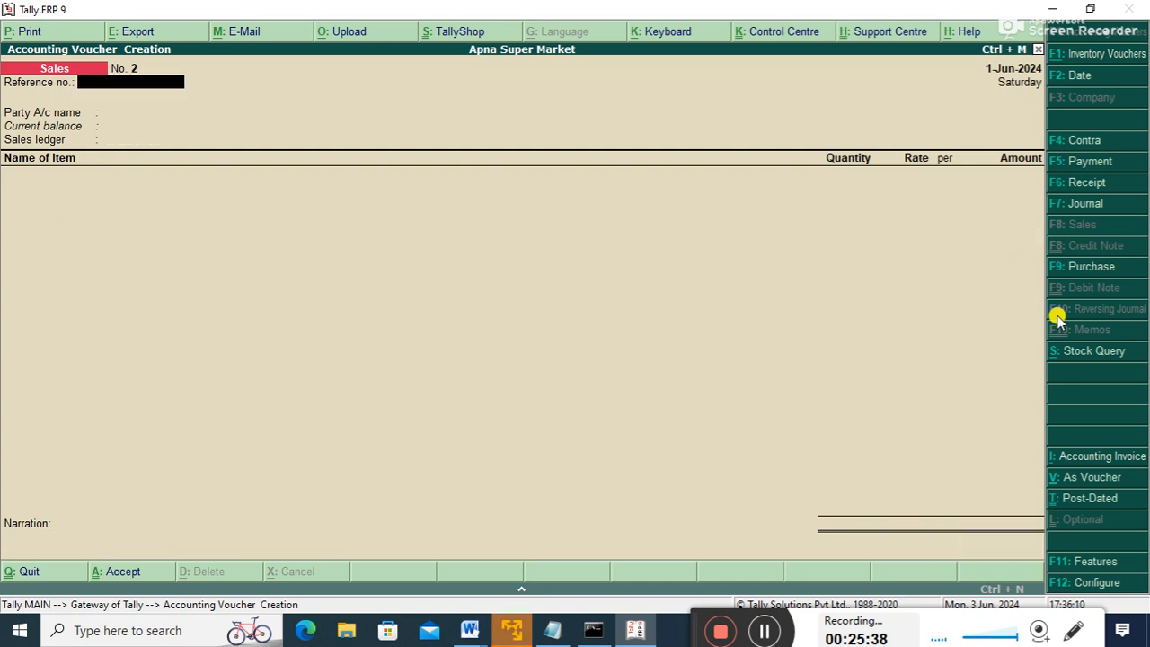
key(Escape)
key(Escape)
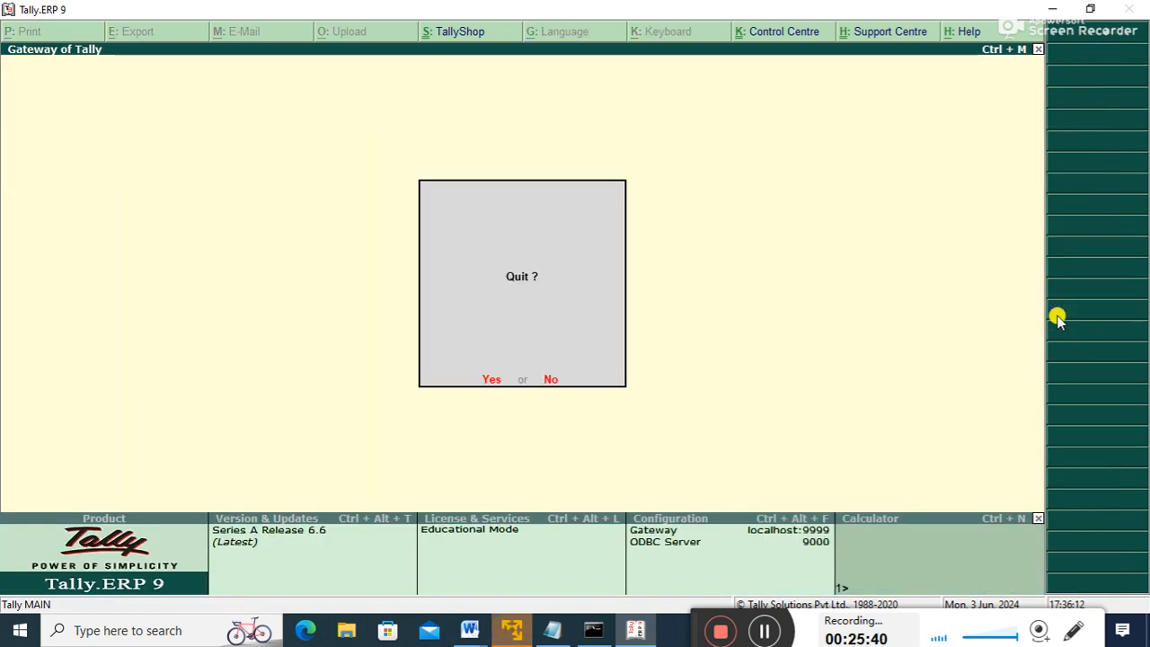
key(n)
key(Down)
key(Down)
key(Down)
key(Down)
key(Down)
key(Down)
key(Down)
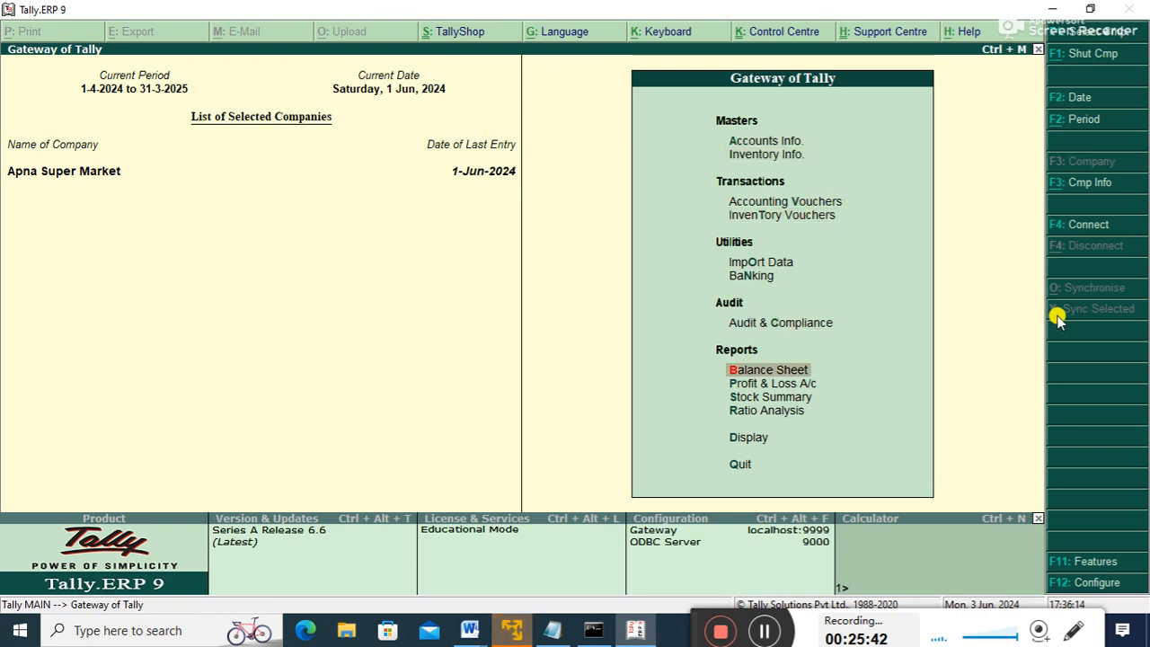
key(Return)
key(Right)
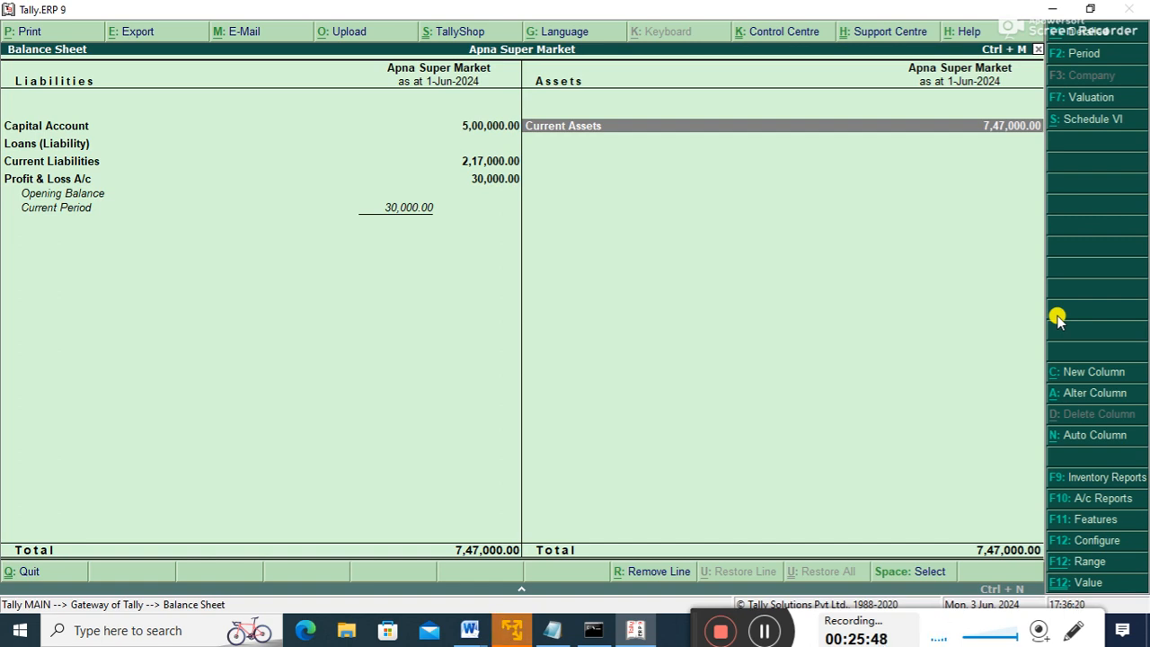
key(Return)
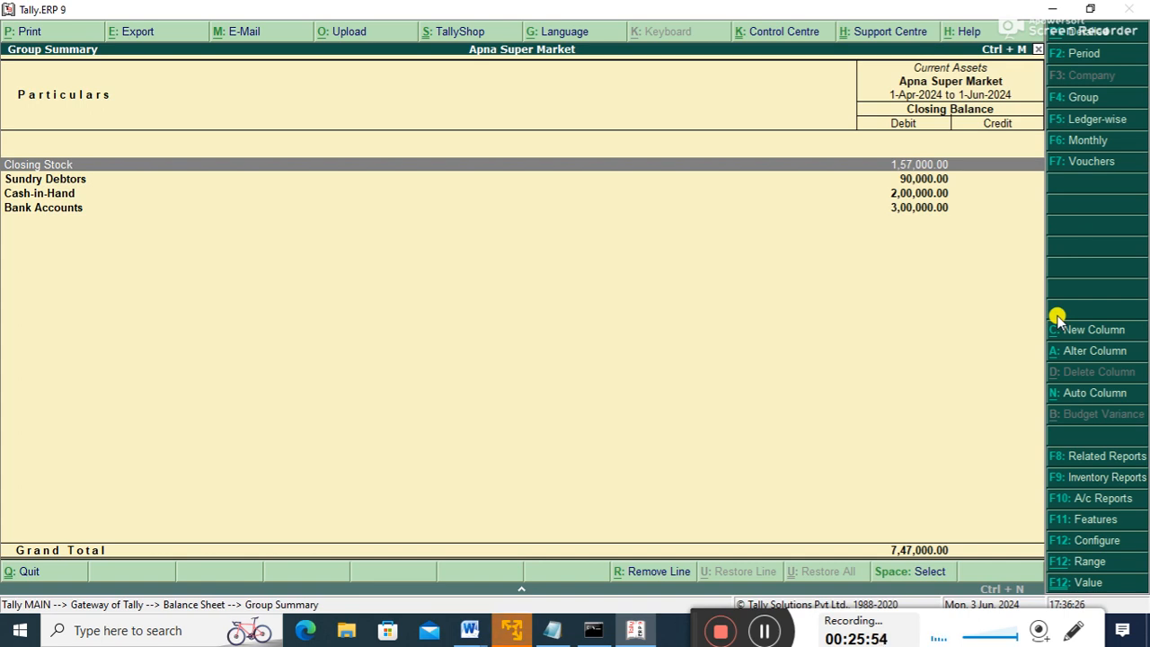
key(Down)
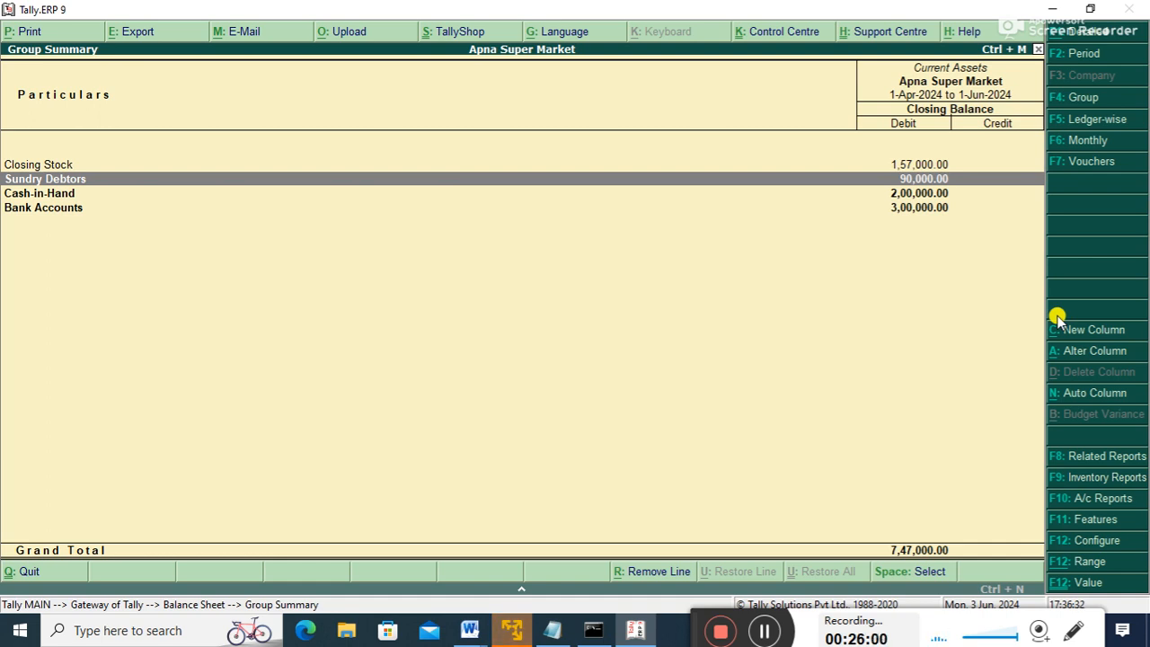
key(Return)
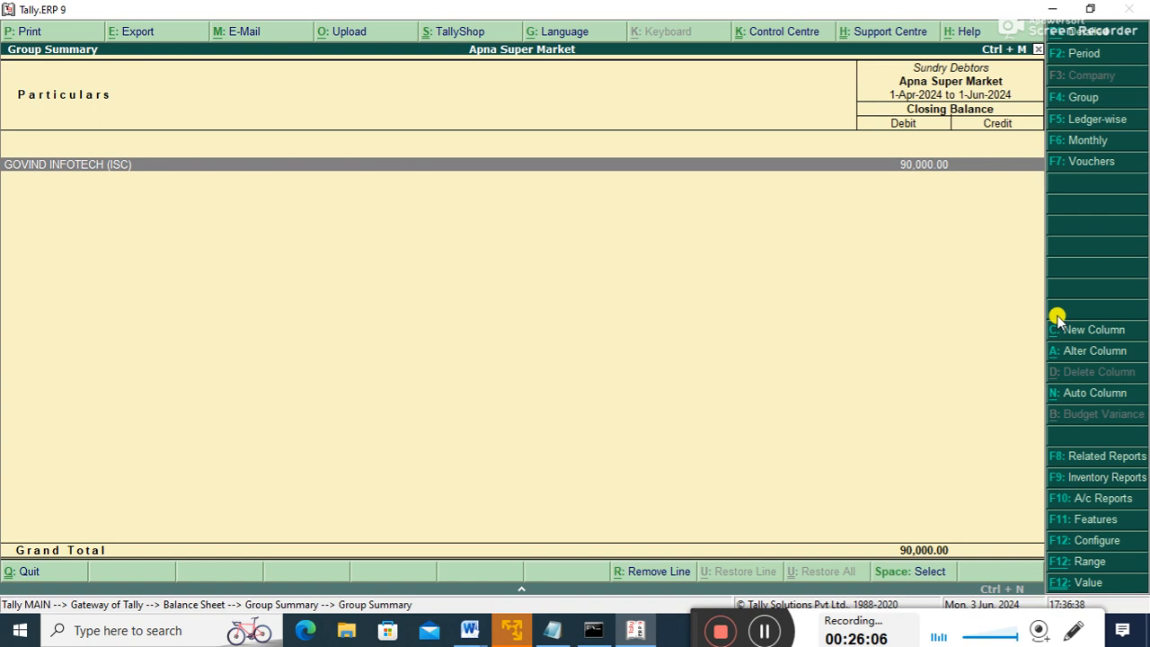
key(Escape)
key(Escape)
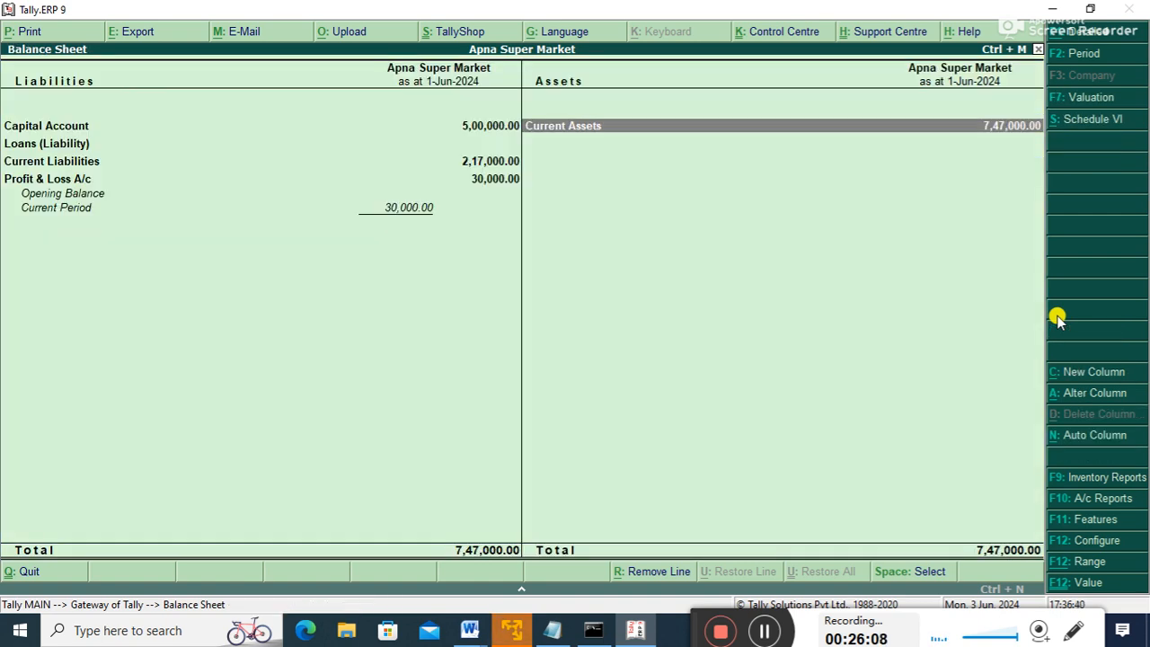
key(Left)
key(Down)
key(Down)
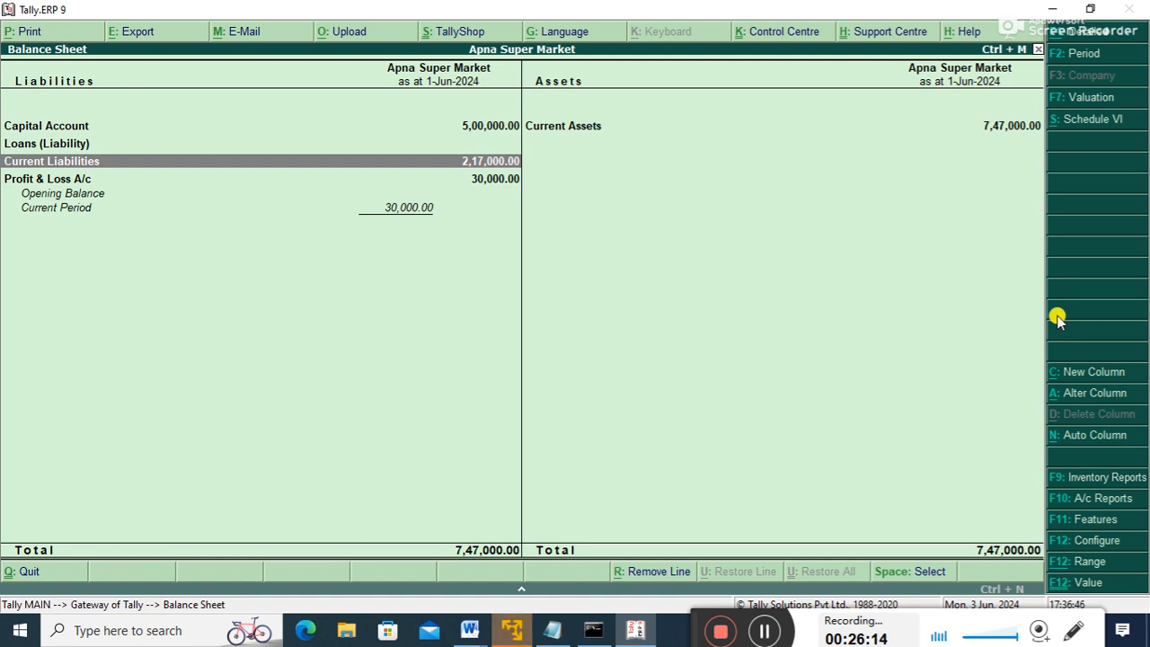
key(Return)
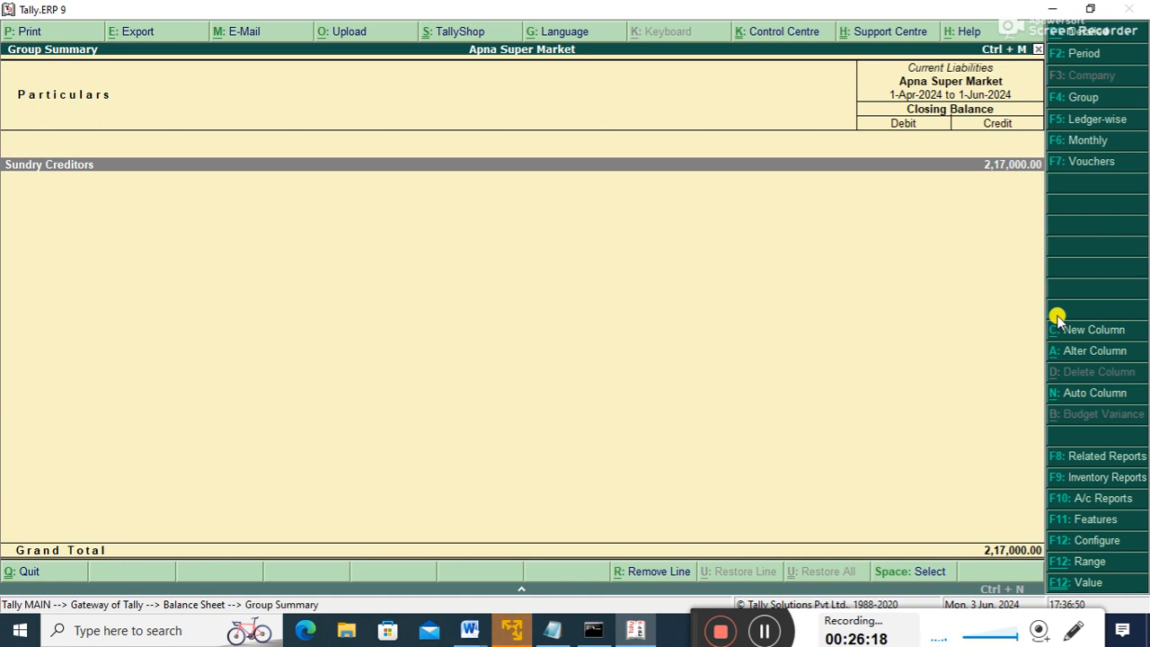
key(Return)
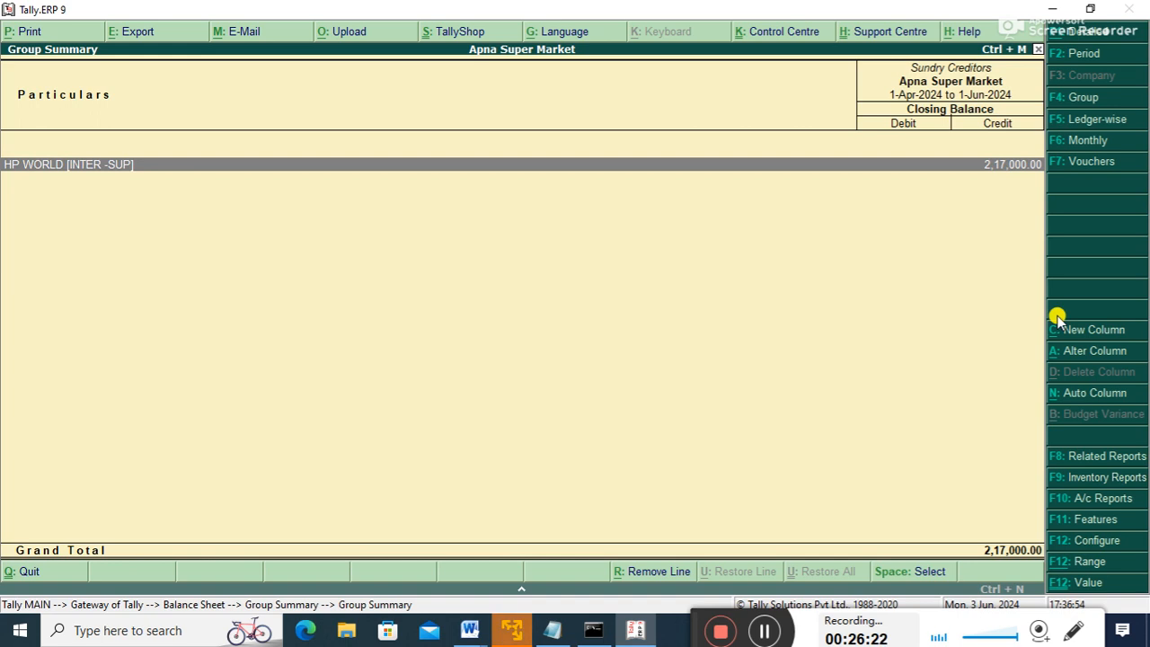
key(Escape)
key(Escape)
key(Escape)
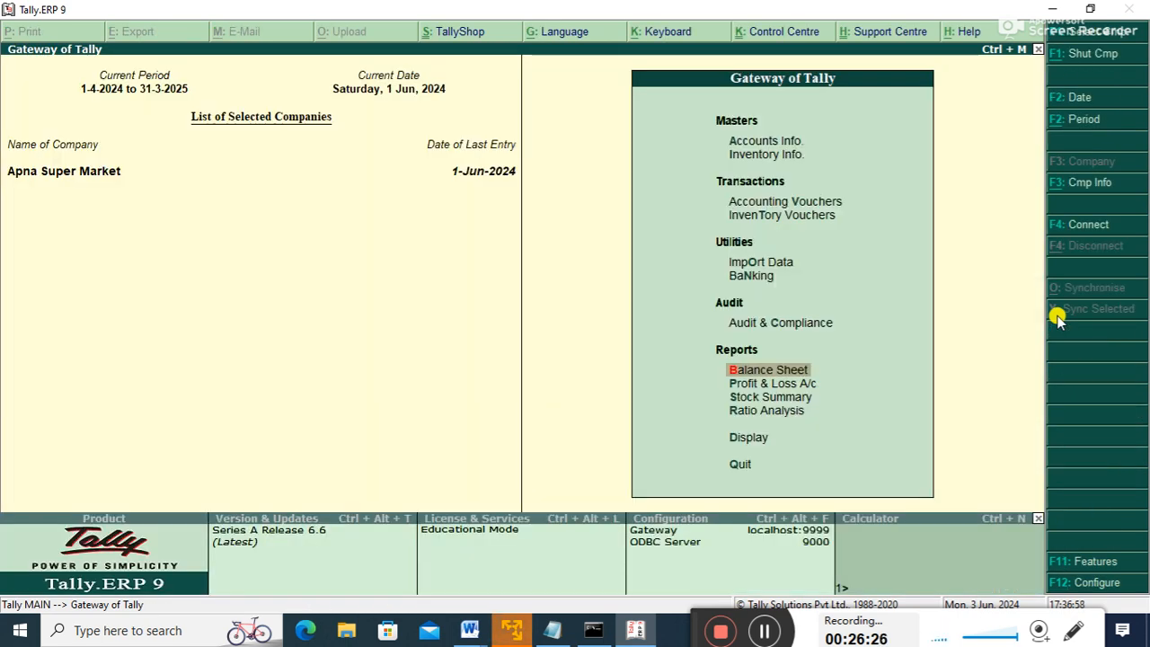
key(Up)
key(Up)
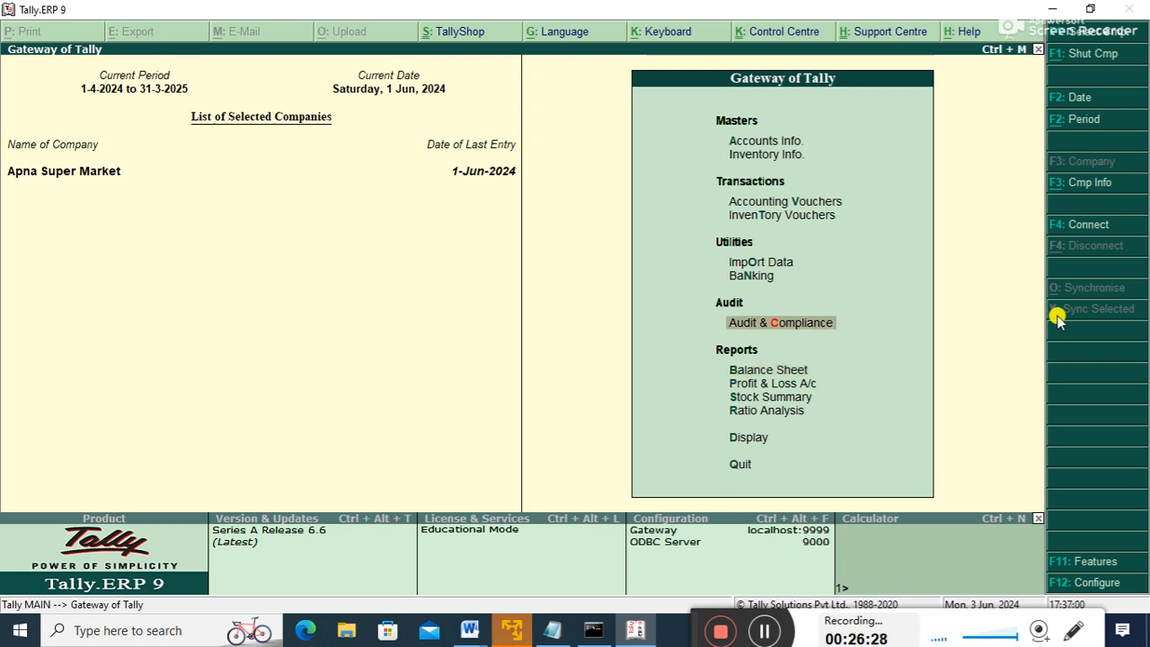
key(Up)
key(Up)
key(Up)
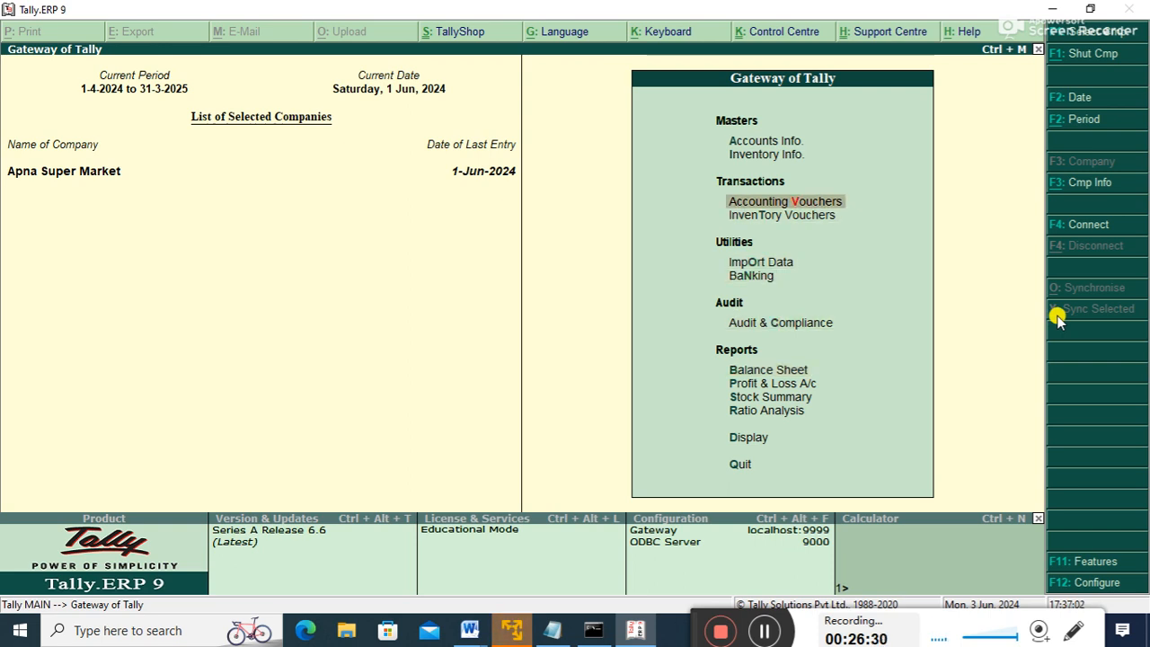
key(Up)
key(Up)
key(Up)
key(Down)
key(Down)
key(Down)
key(Down)
key(Down)
key(Down)
key(Down)
key(Down)
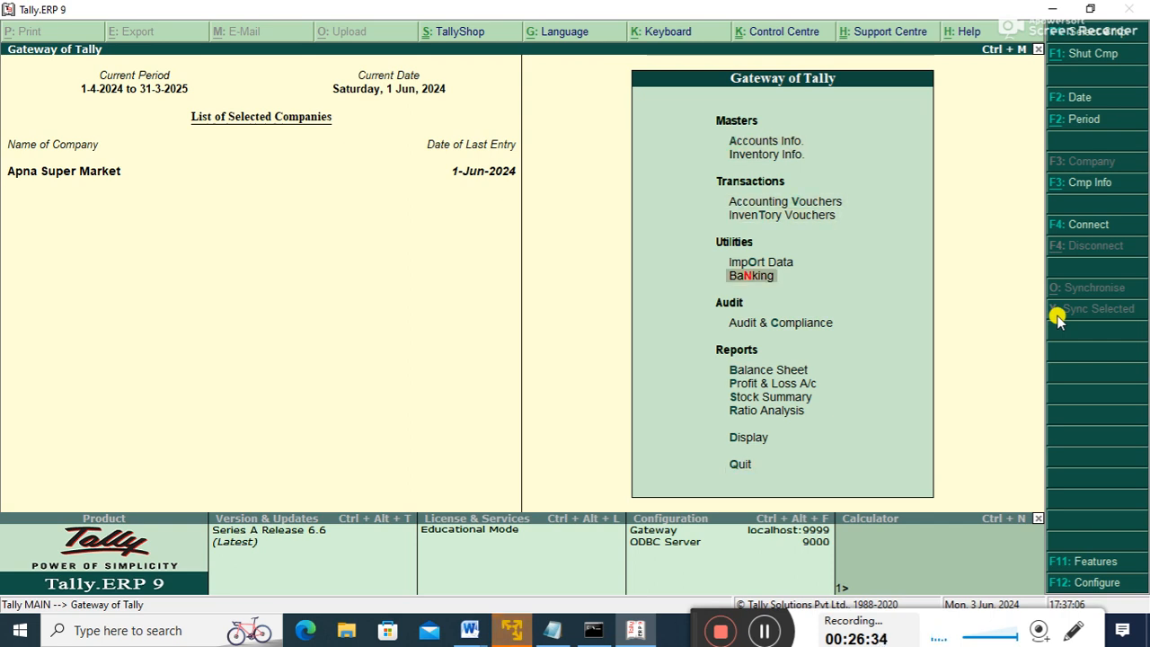
key(Return)
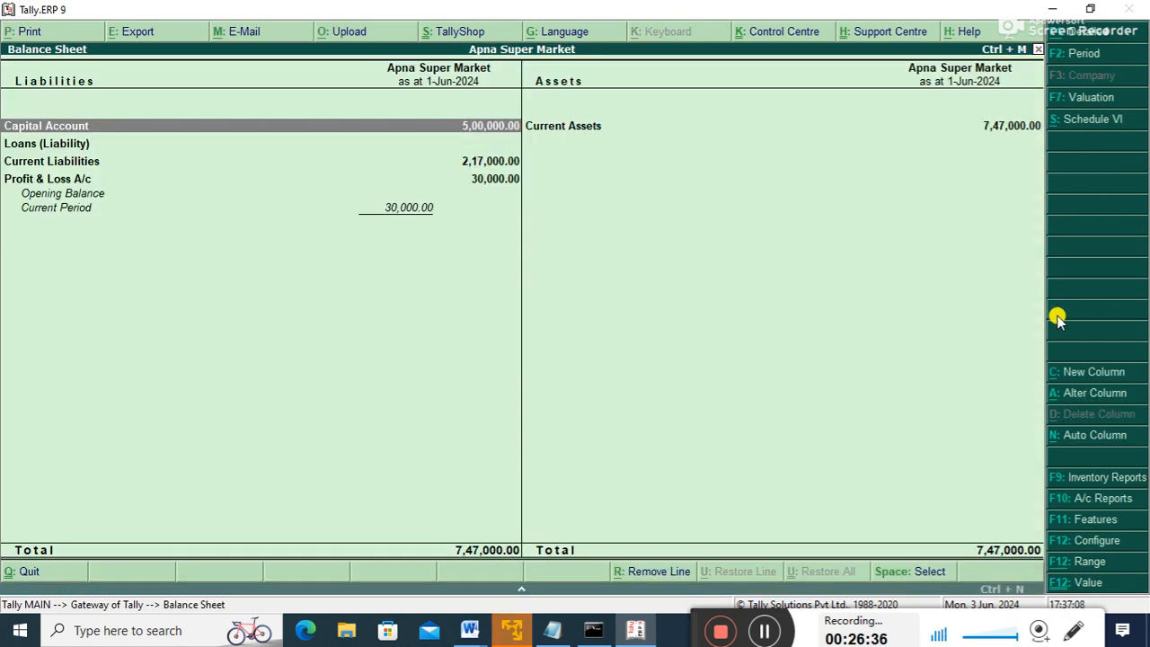
key(Right)
key(Return)
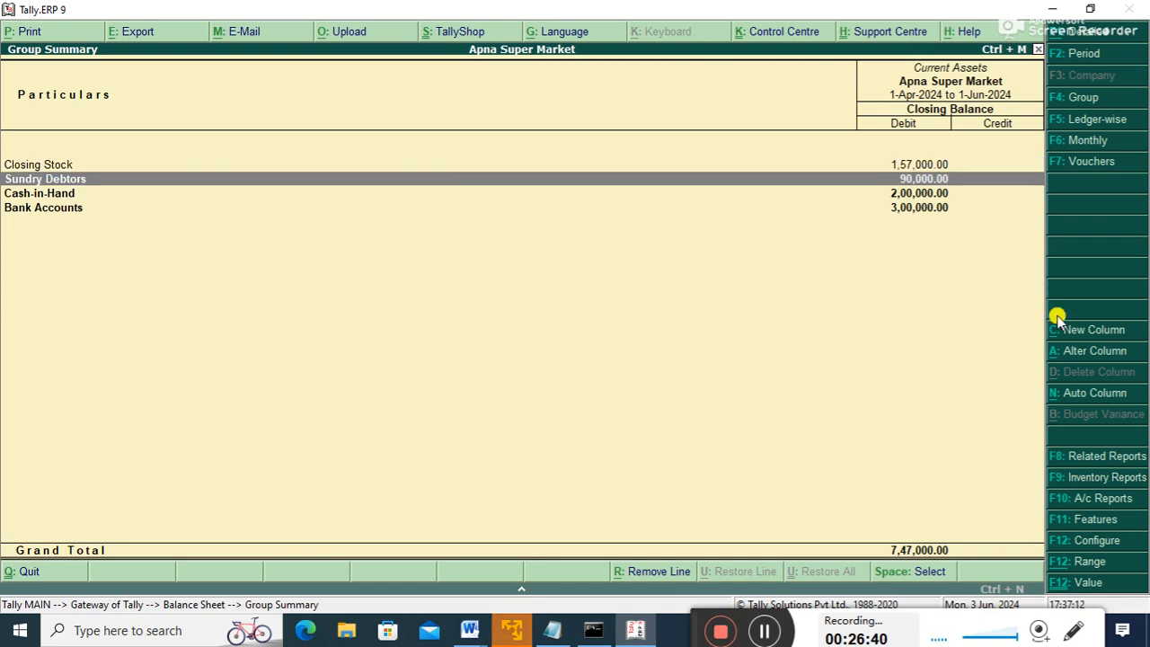
key(Escape)
key(Escape)
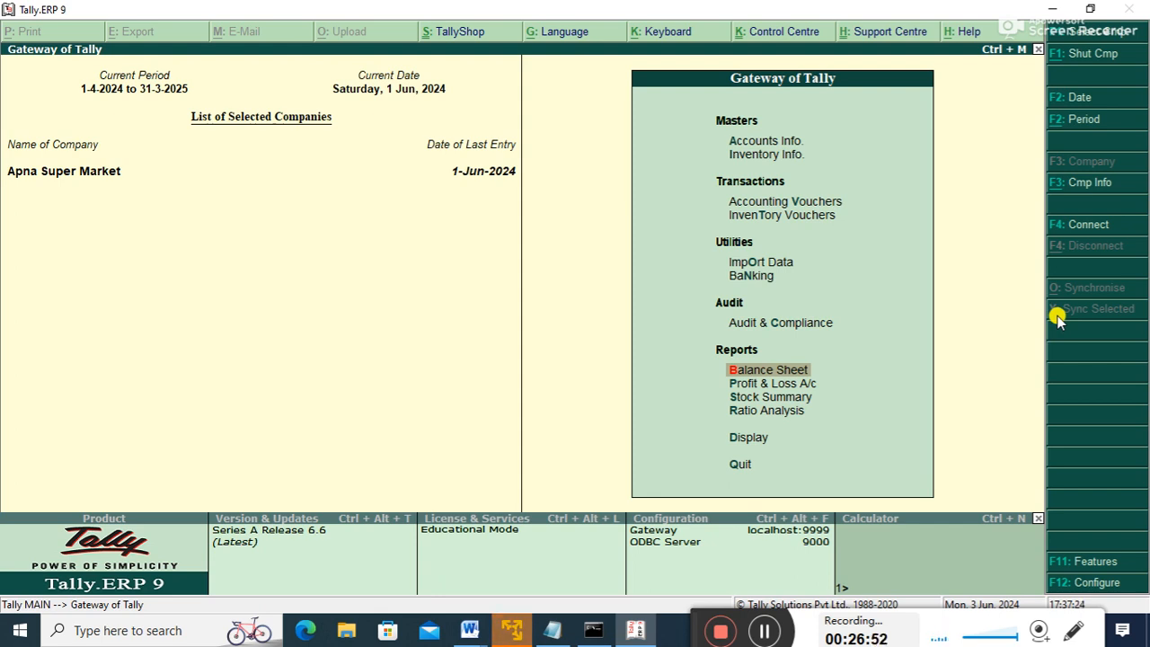
key(Up)
key(Up)
key(Up)
key(Up)
key(Up)
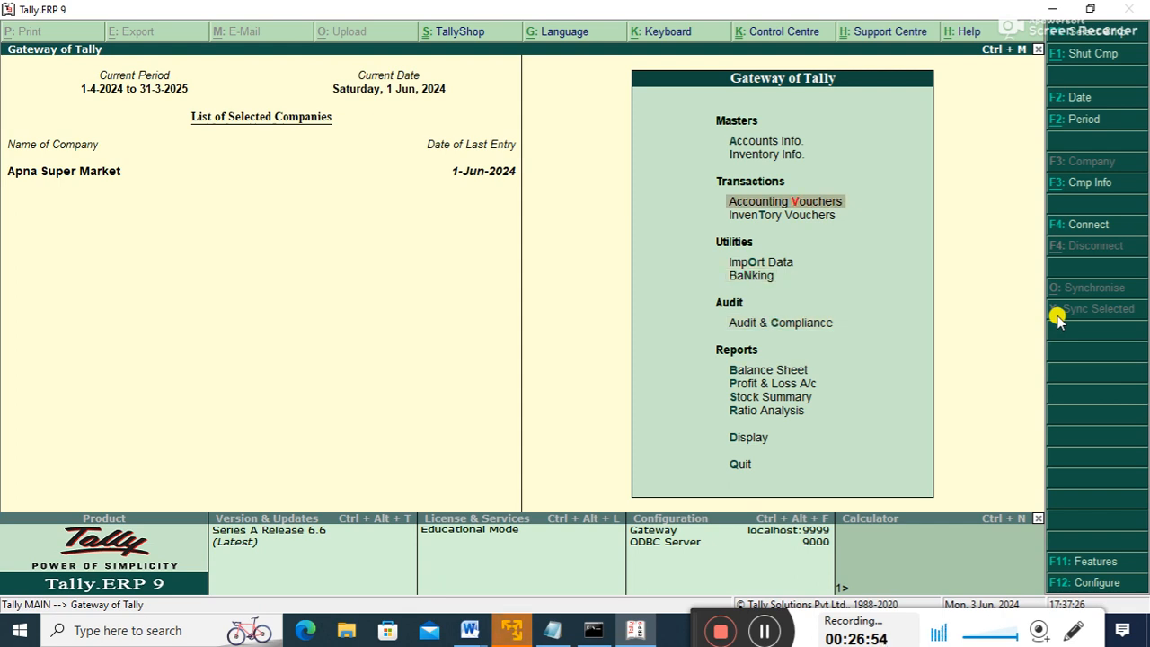
key(Down)
key(Down)
key(Down)
key(Down)
key(Down)
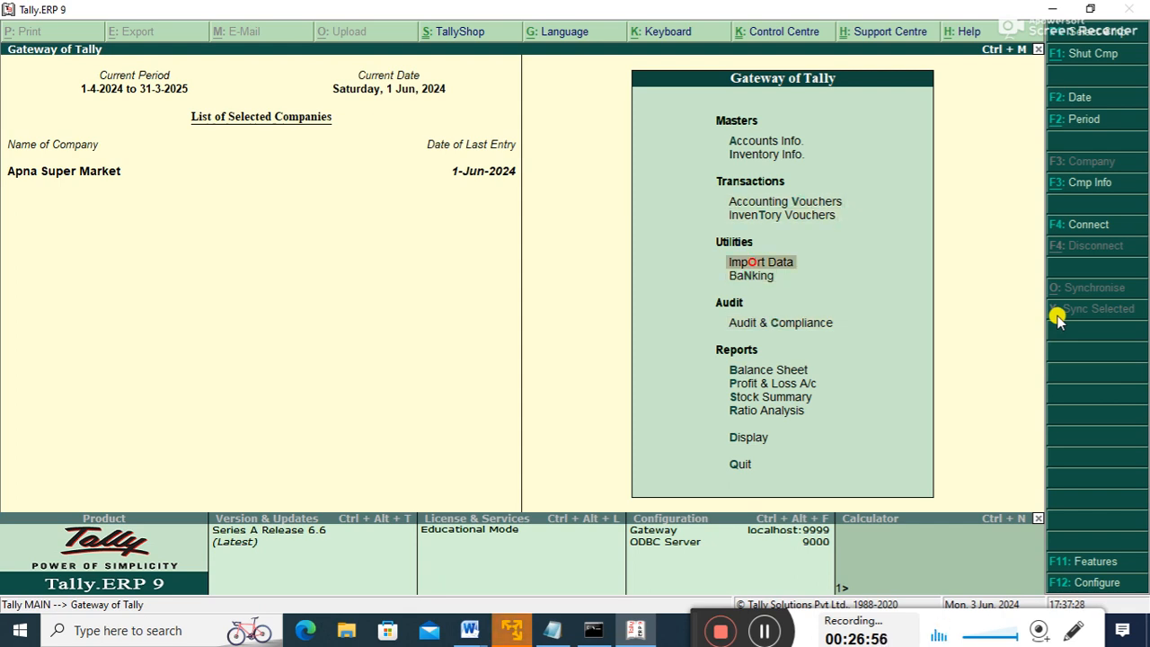
key(Return)
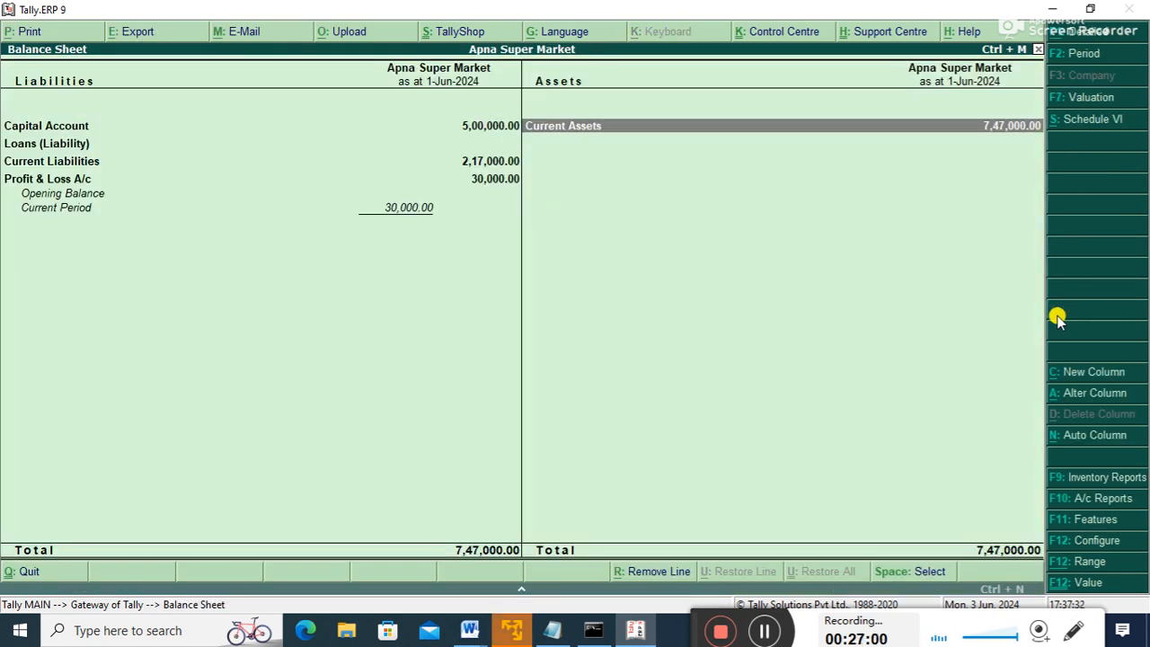
key(Return)
key(Down)
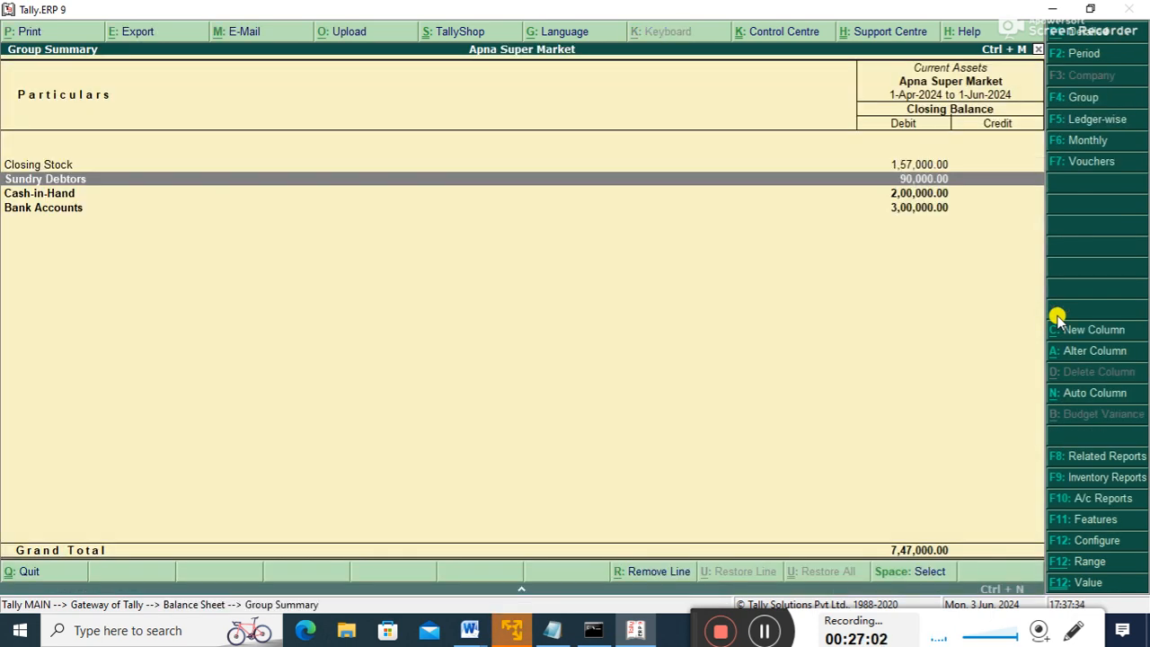
key(Return)
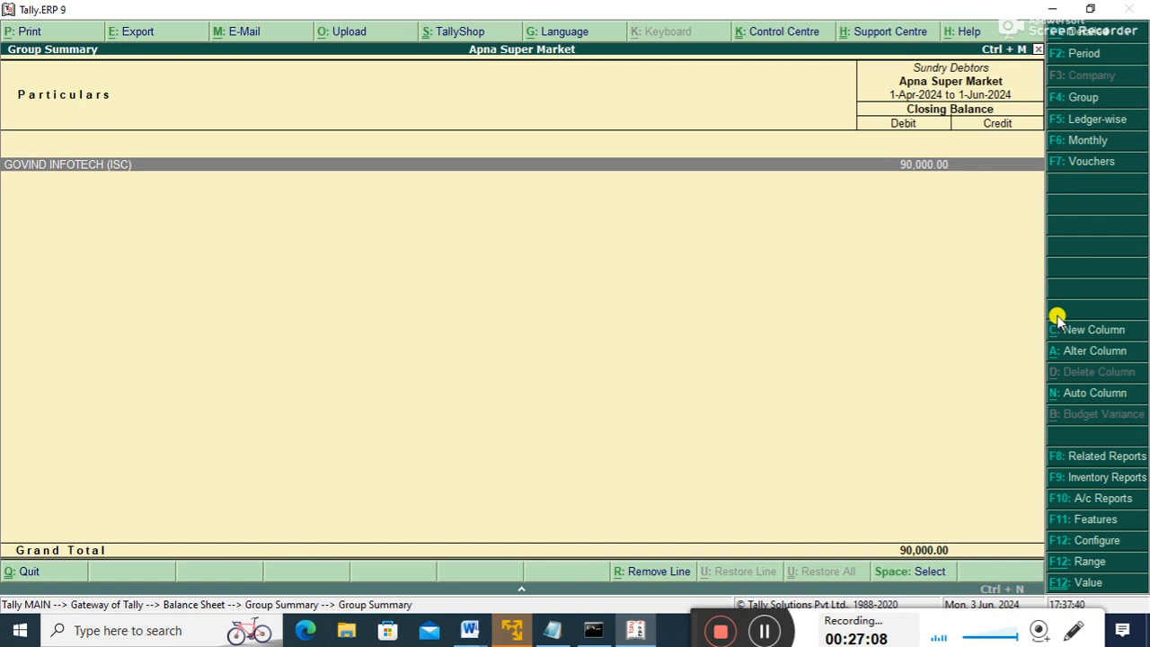
key(Escape)
key(Escape)
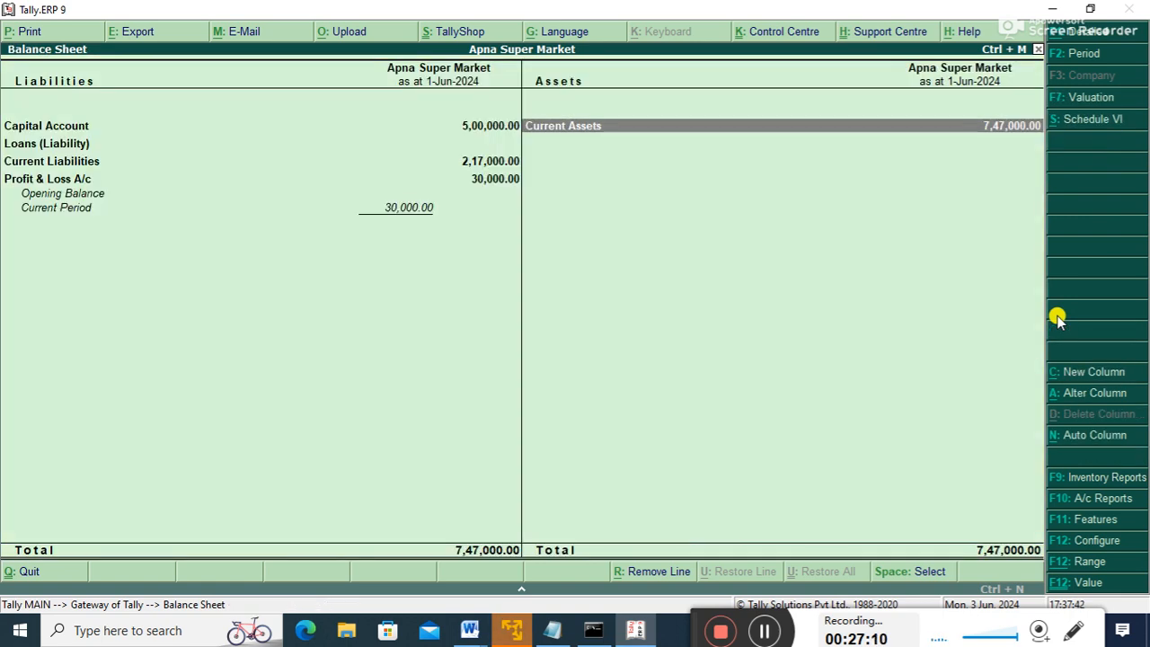
key(Escape)
key(Up)
key(Up)
key(Up)
key(Up)
key(Up)
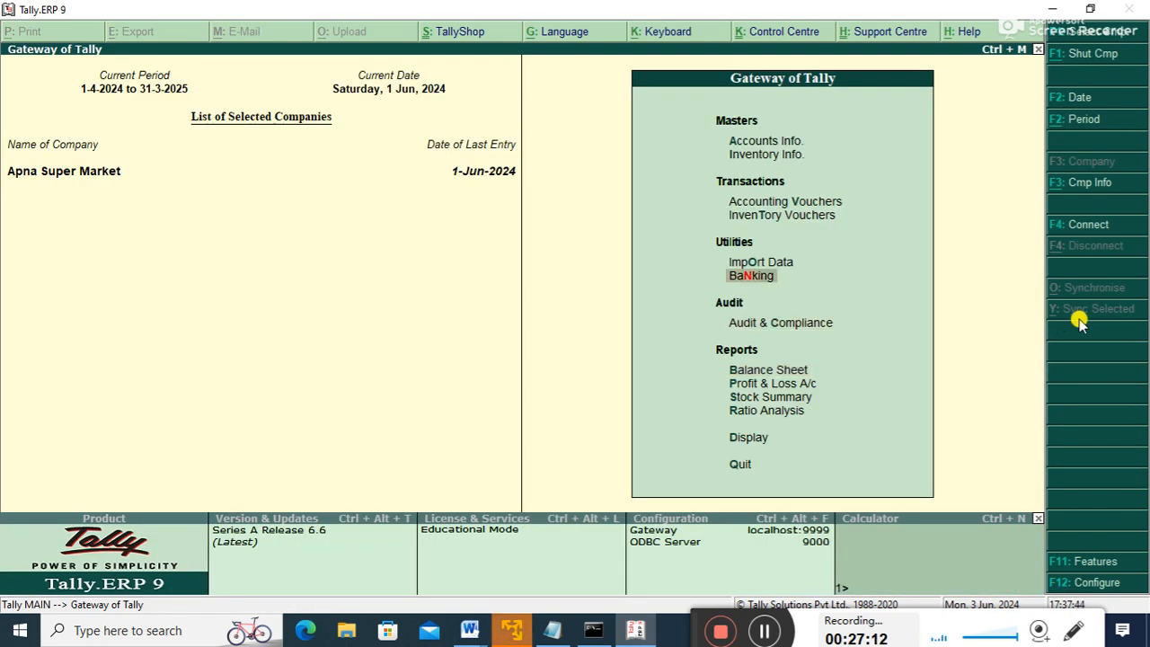
- In F11 features, set debit/credit notes and both invoice-mode options to Yes and accept
key(Return)
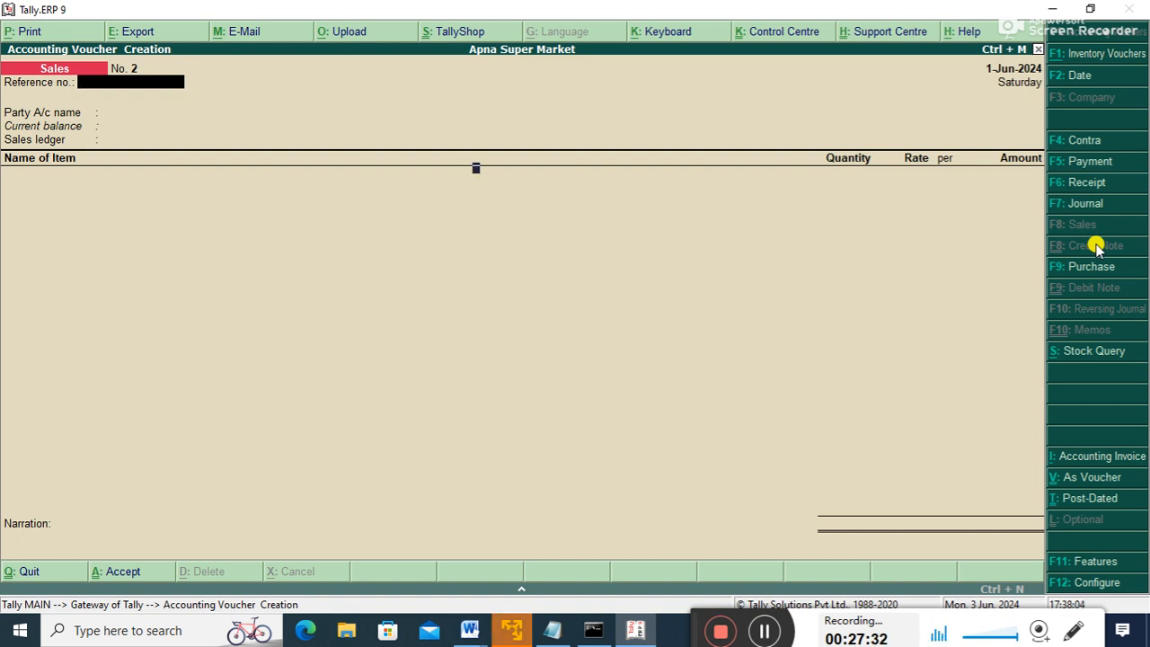
key(F11)
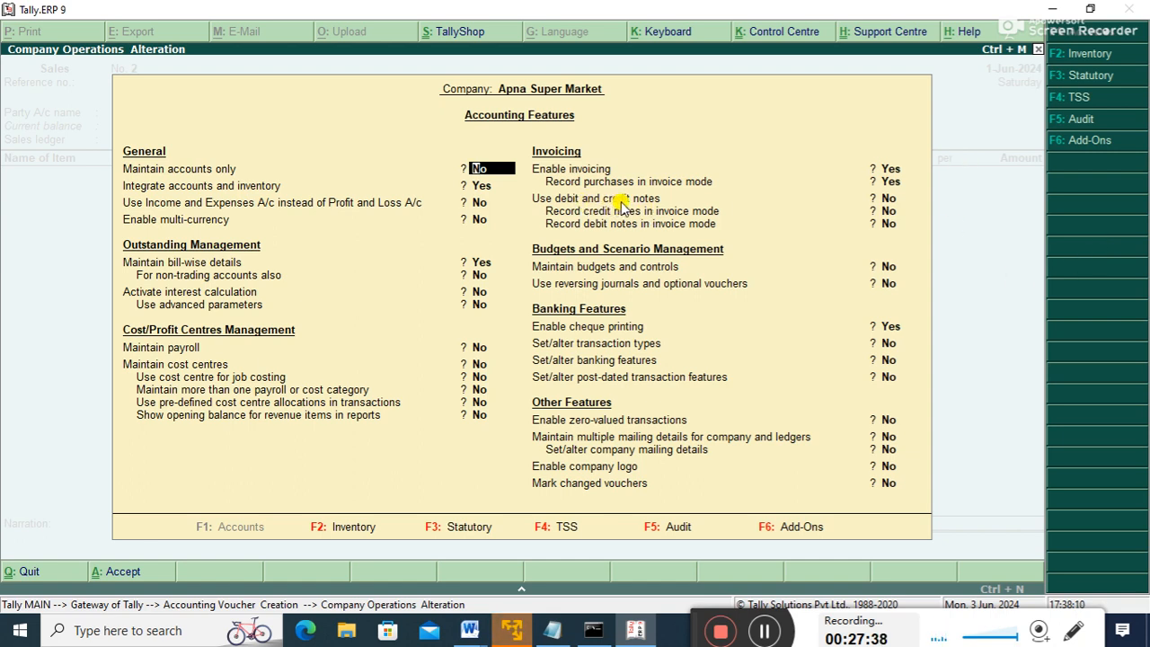
key(Return)
key(Return)
key(Return)
key(Return)
key(Return)
key(Return)
key(Return)
key(Return)
key(Return)
key(Return)
key(Return)
key(Return)
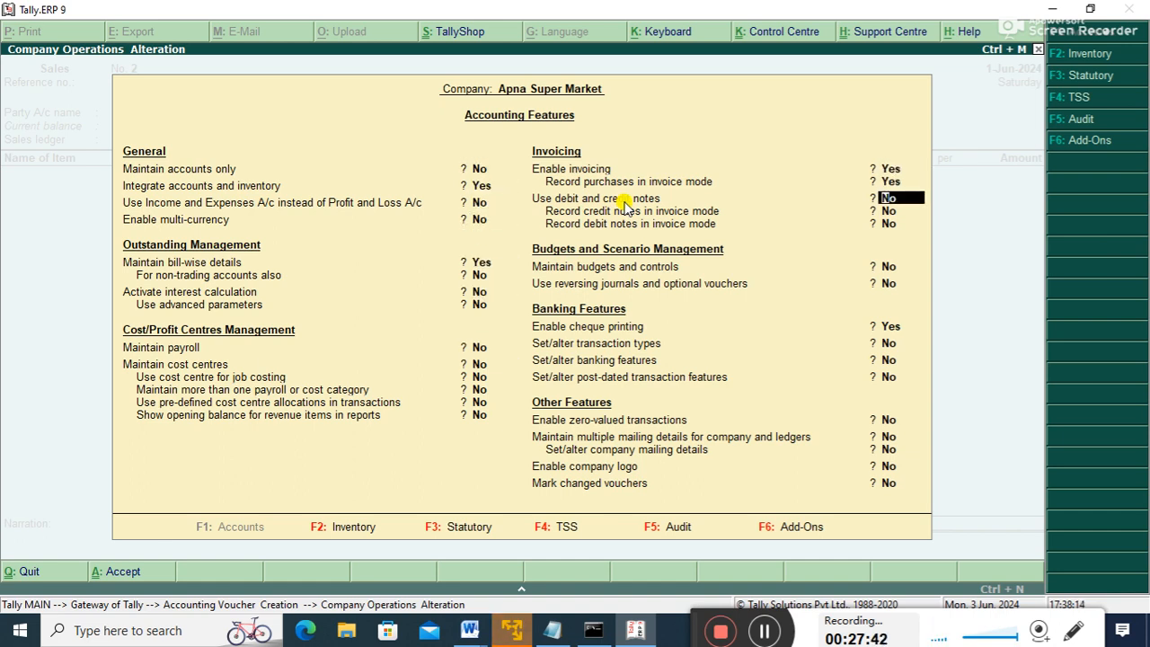
text(y)
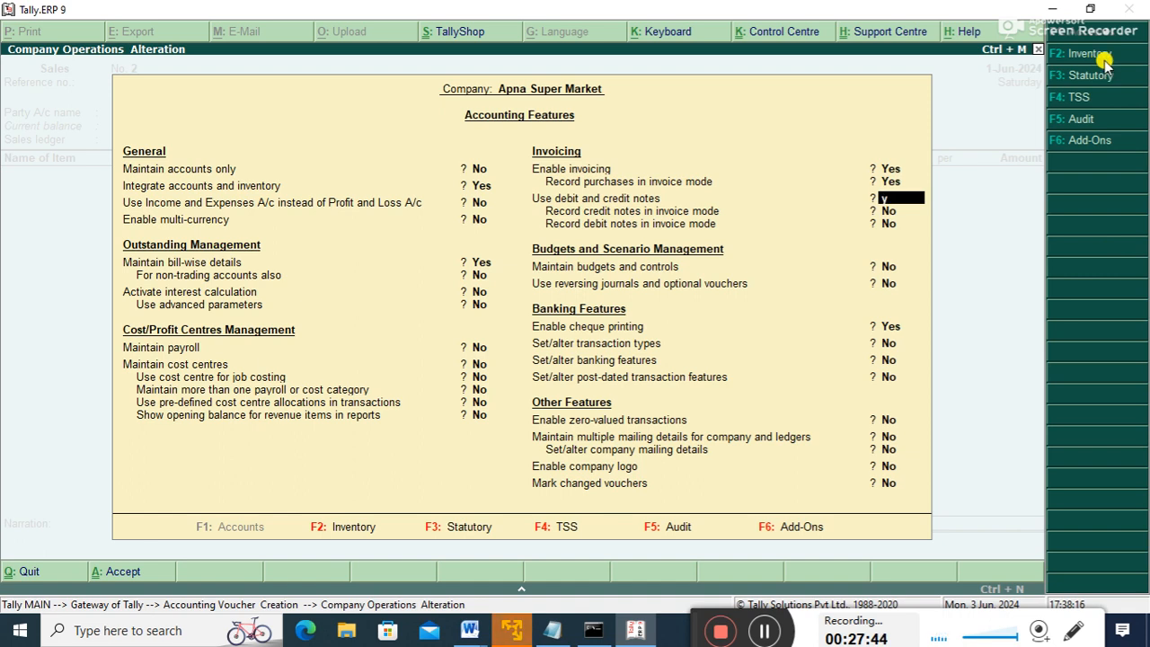
key(Return)
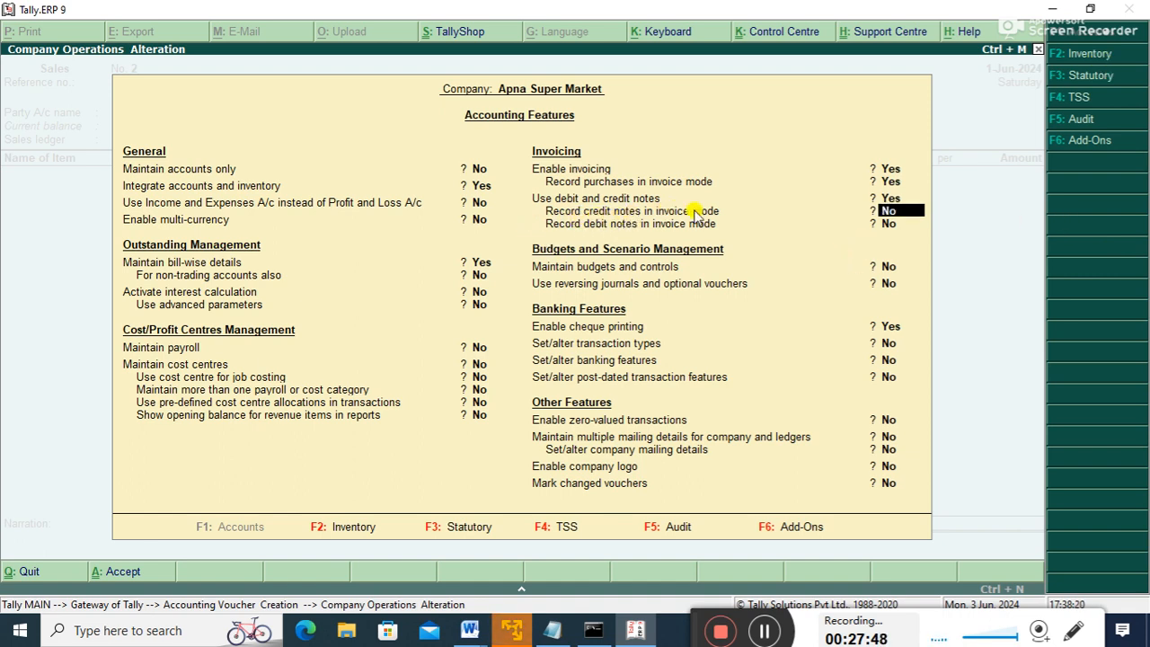
text(y)
key(Return)
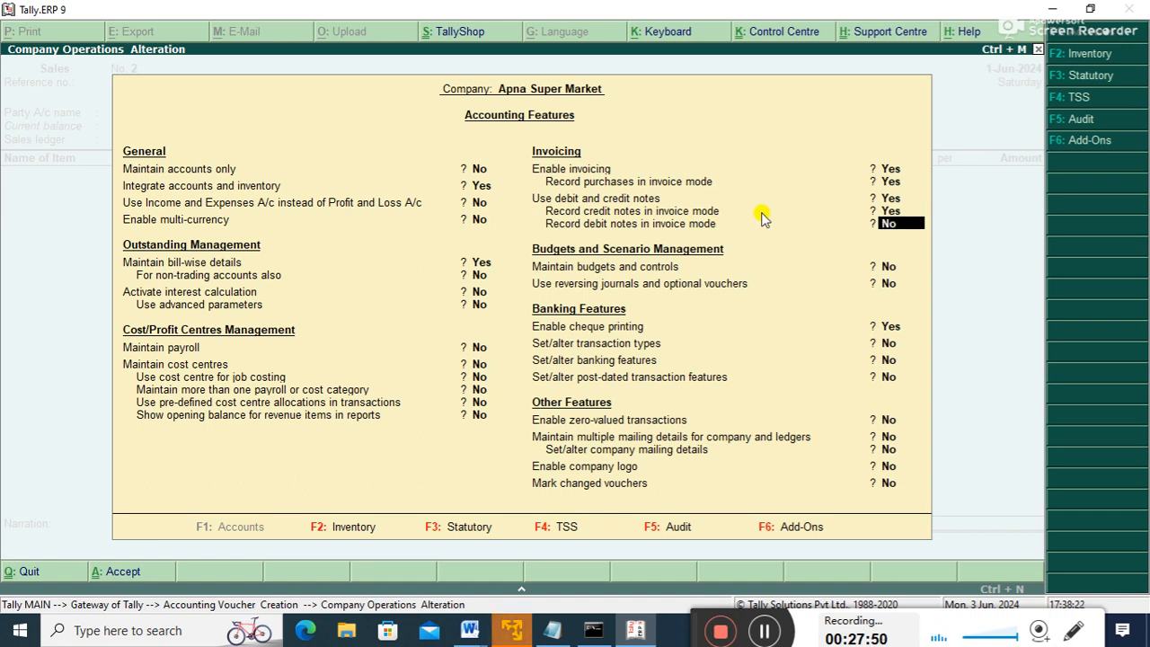
text(y)
key(Return)
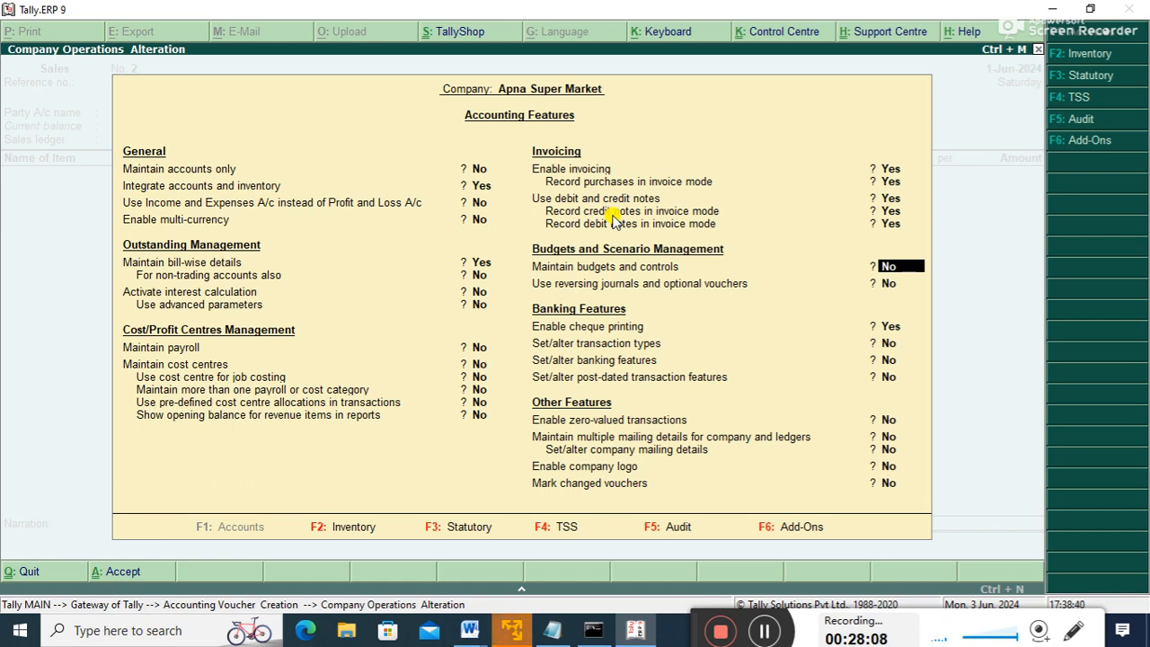
key(ctrl+a)
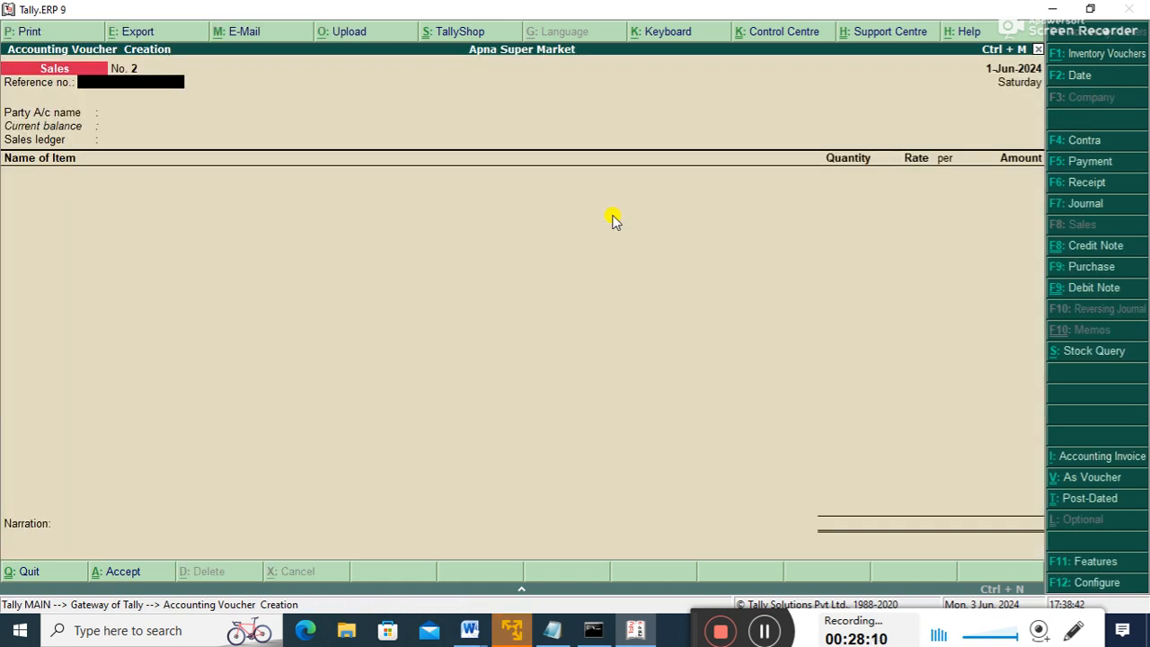
- Start a Credit Note against invoice 1 for GOVIND INFOTECH (ISC) using SALES RETURN A/C
click(1077, 246)
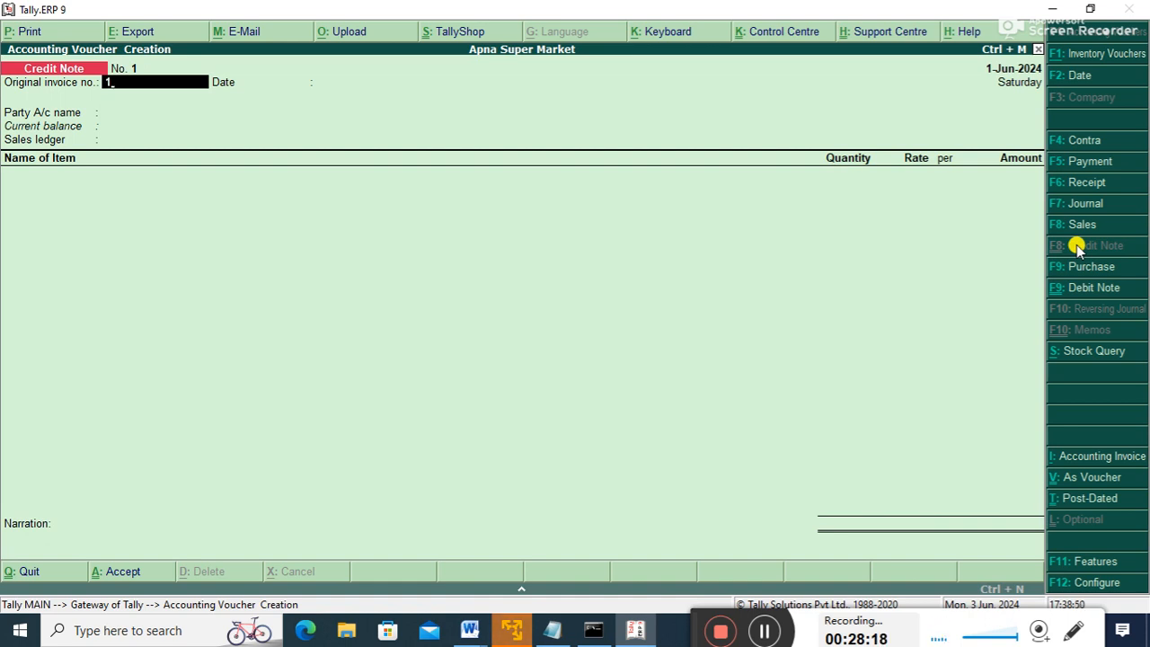
key(Return)
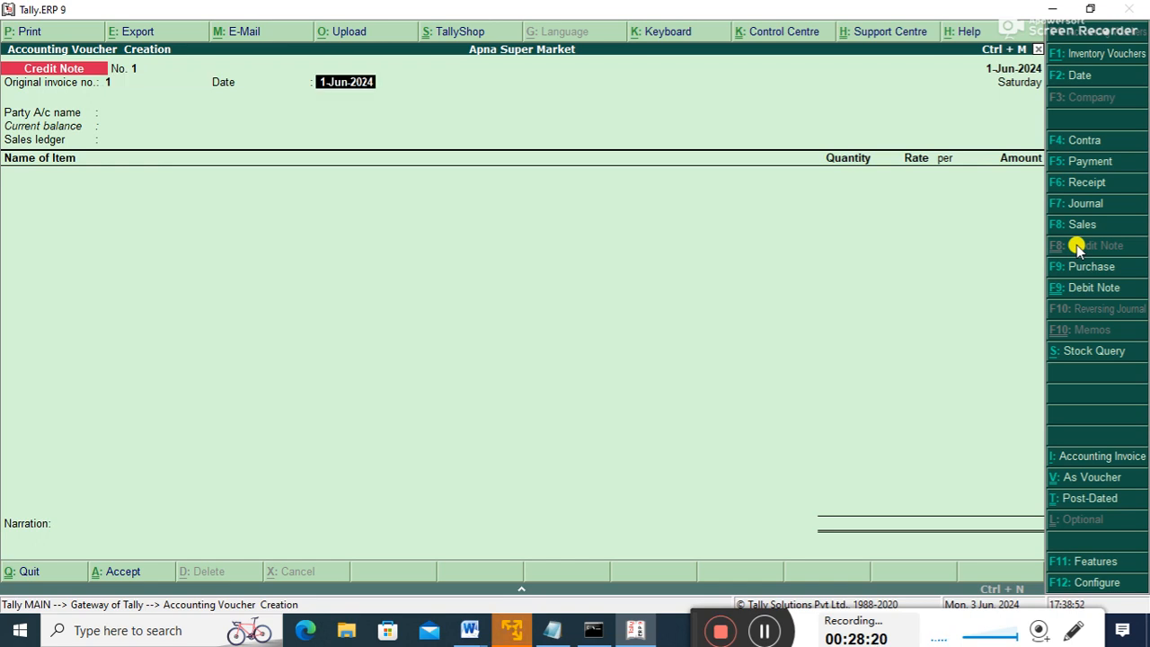
key(Return)
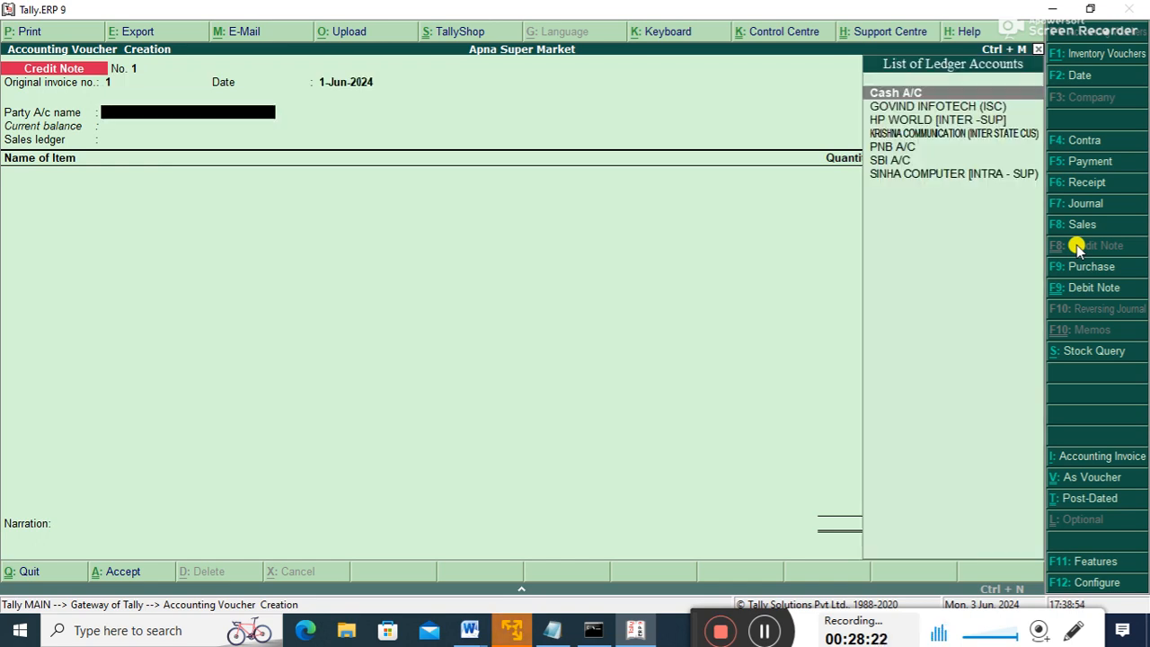
key(Down)
key(Return)
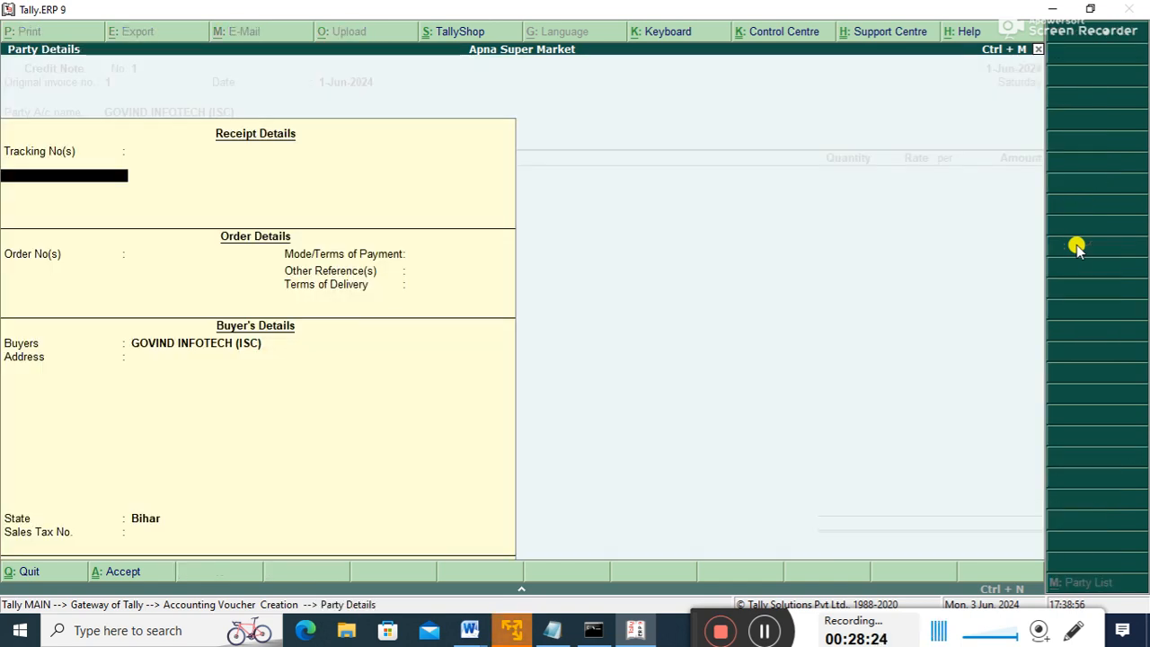
key(ctrl+a)
key(Down)
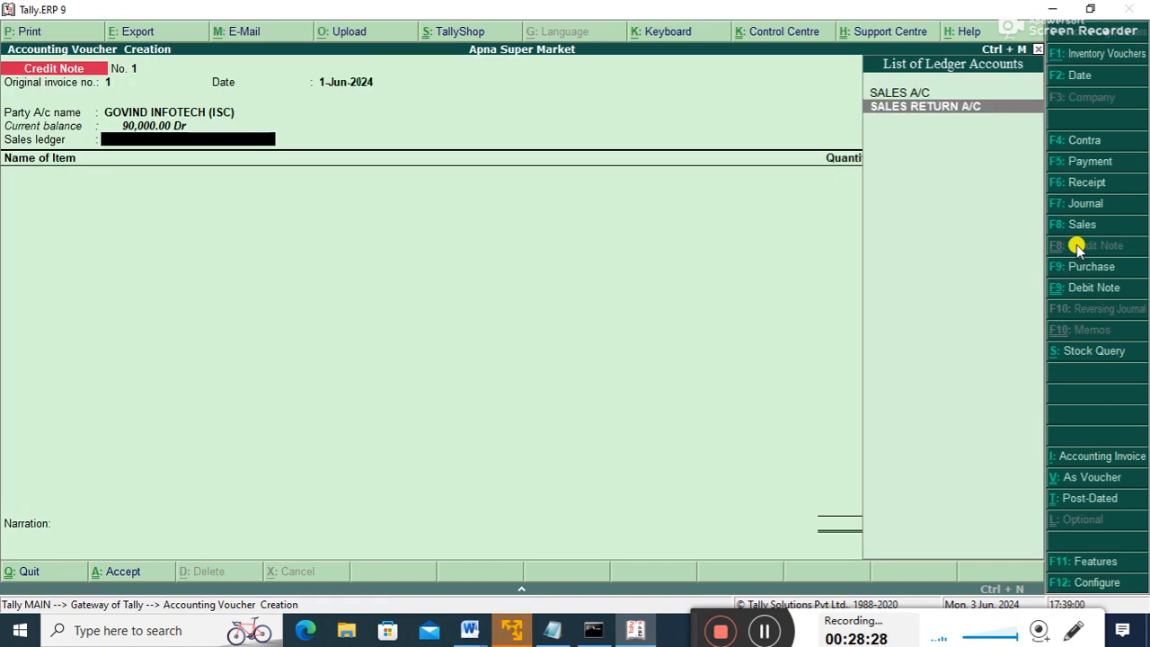
key(Return)
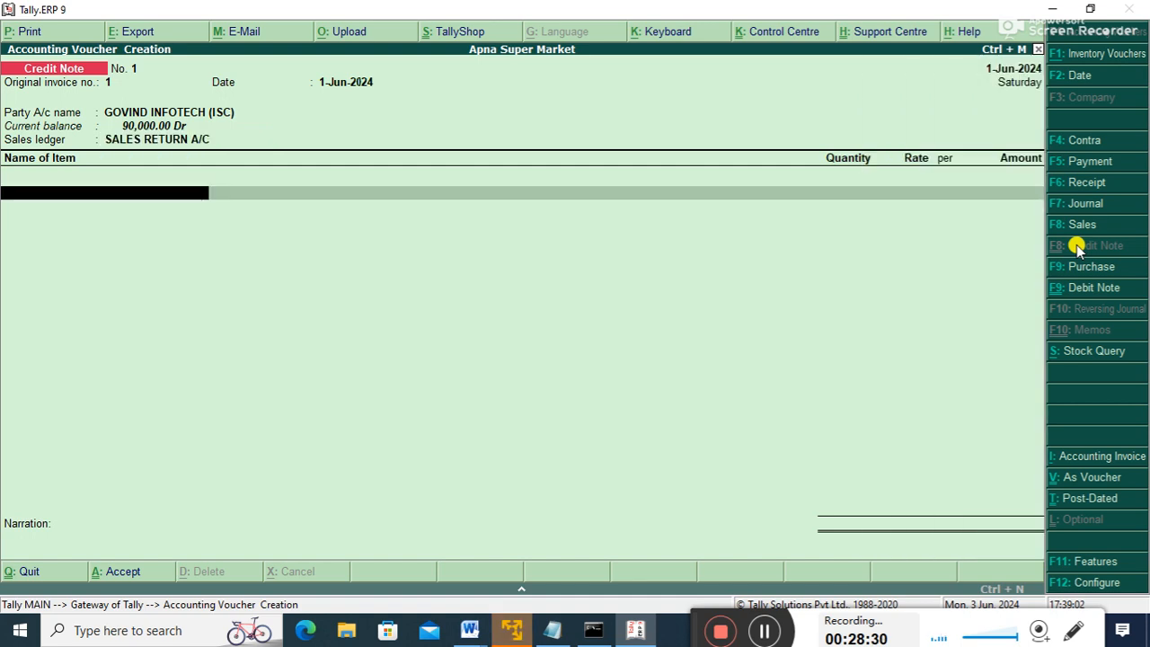
- Return 1 MONITOR at 10,000, save the credit note, and go back to the Gateway
key(Down)
key(Down)
key(Up)
key(Down)
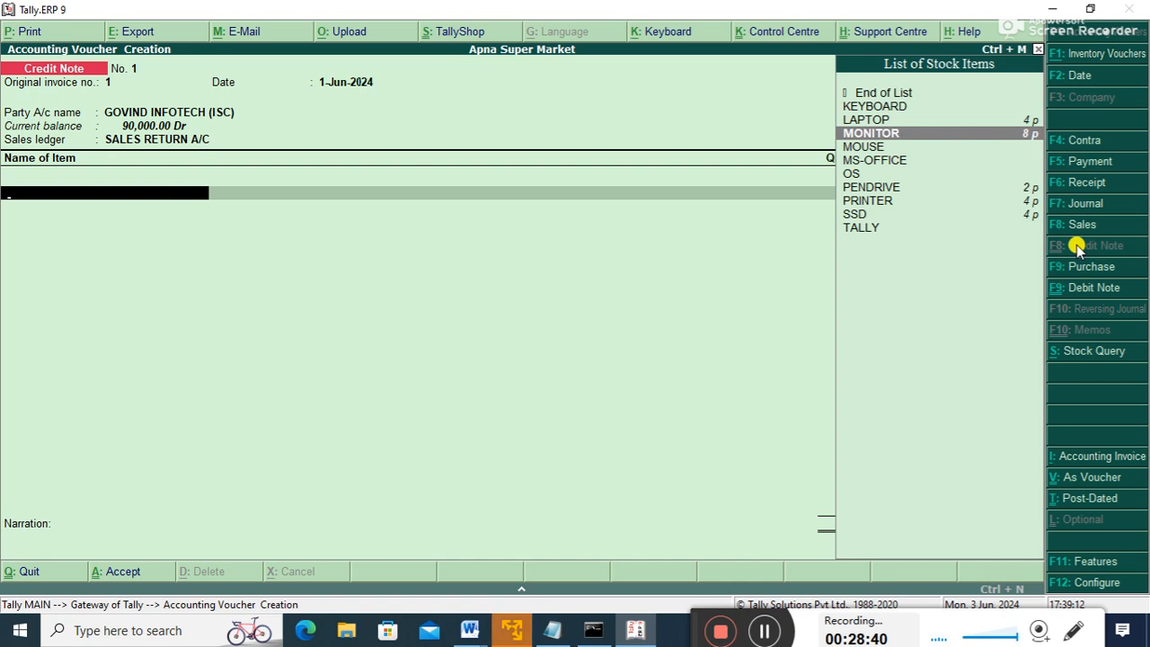
key(Return)
text(1)
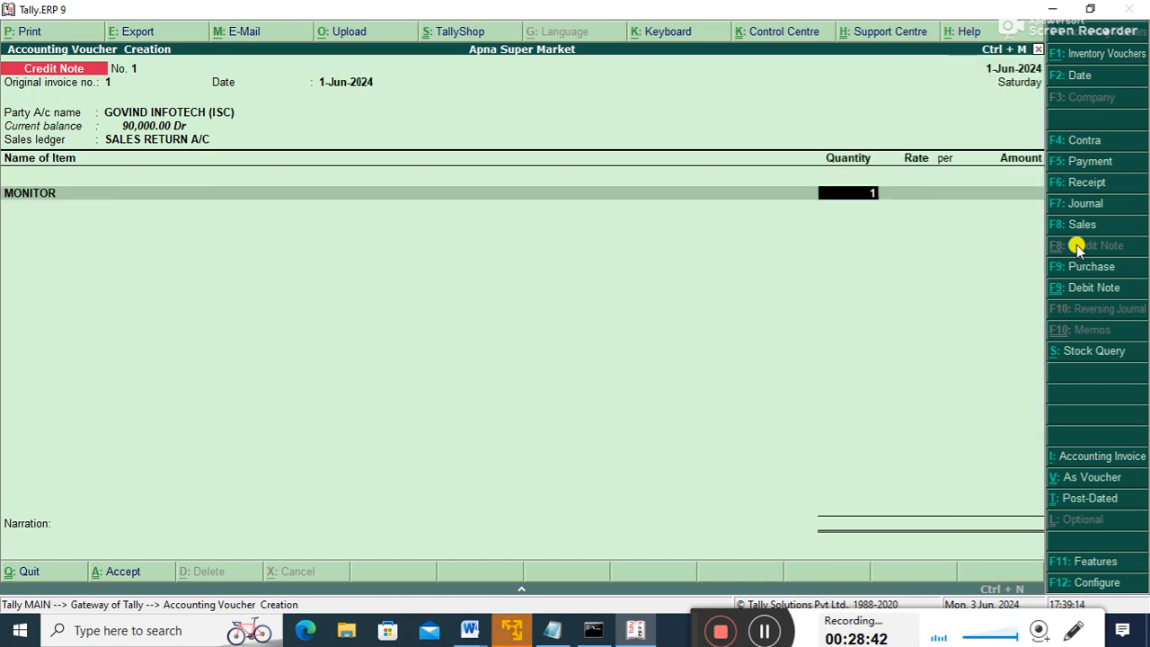
key(Return)
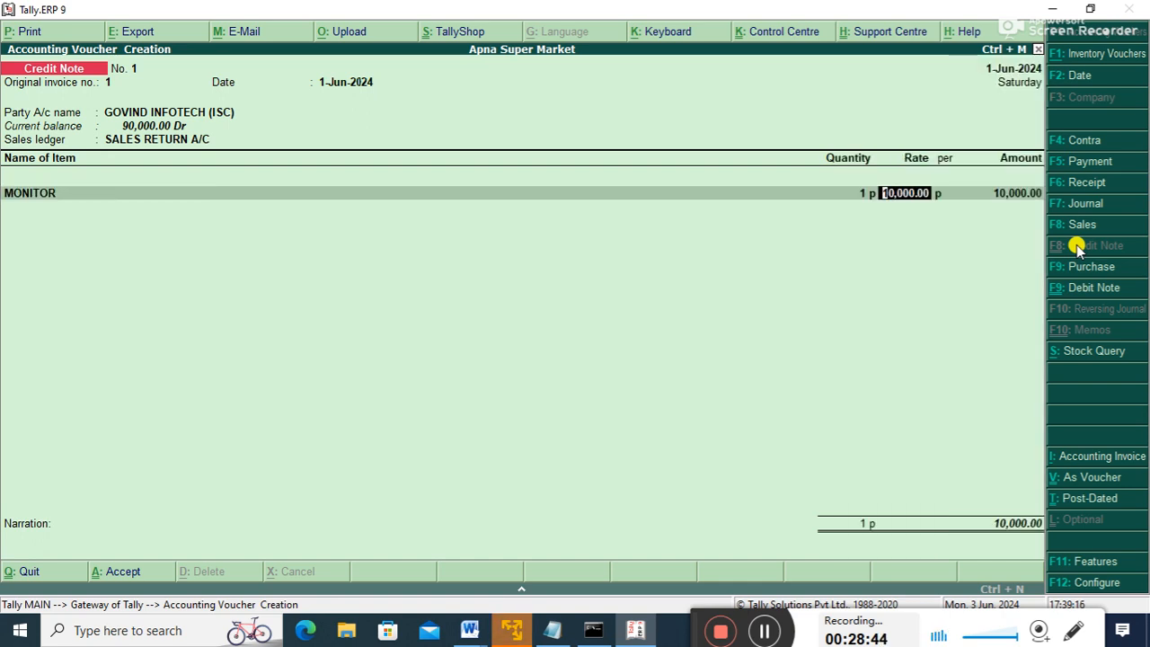
key(Return)
key(Return)
key(Return)
key(Return)
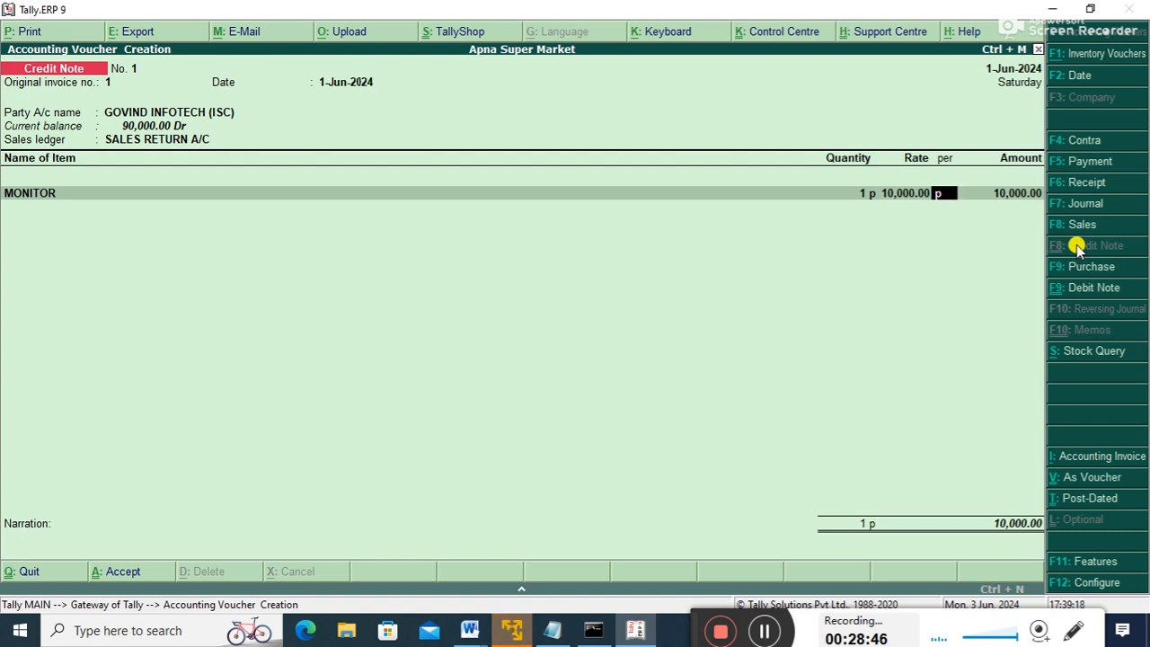
key(Return)
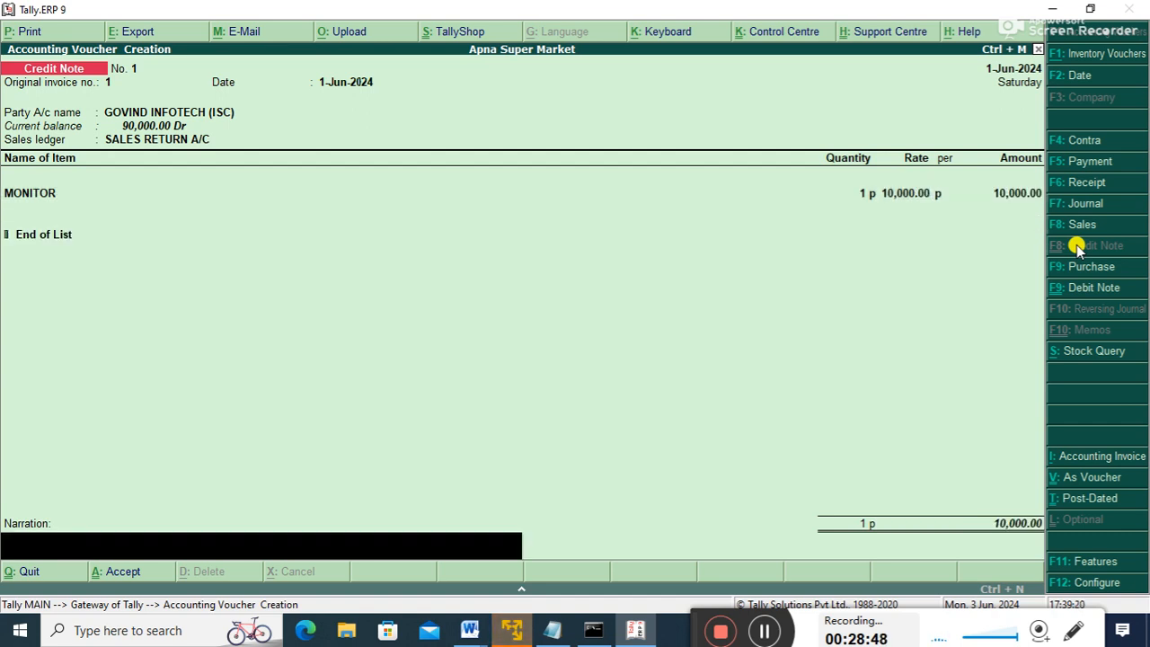
key(Return)
key(Return)
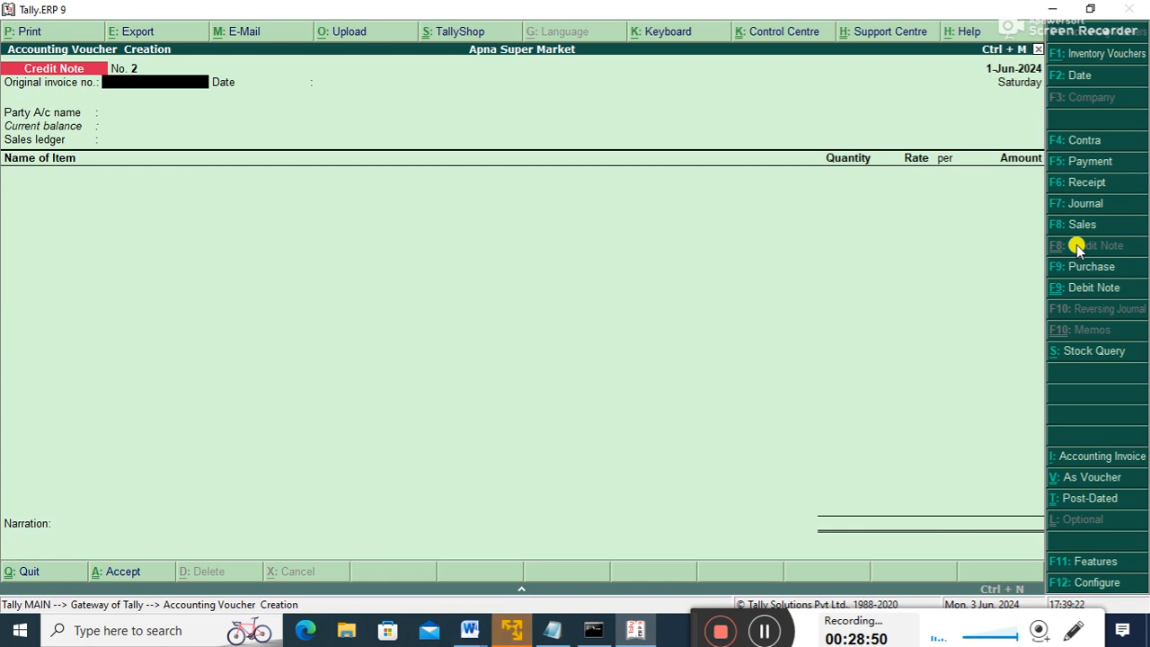
key(Escape)
key(Down)
key(Down)
key(Down)
key(Down)
key(Down)
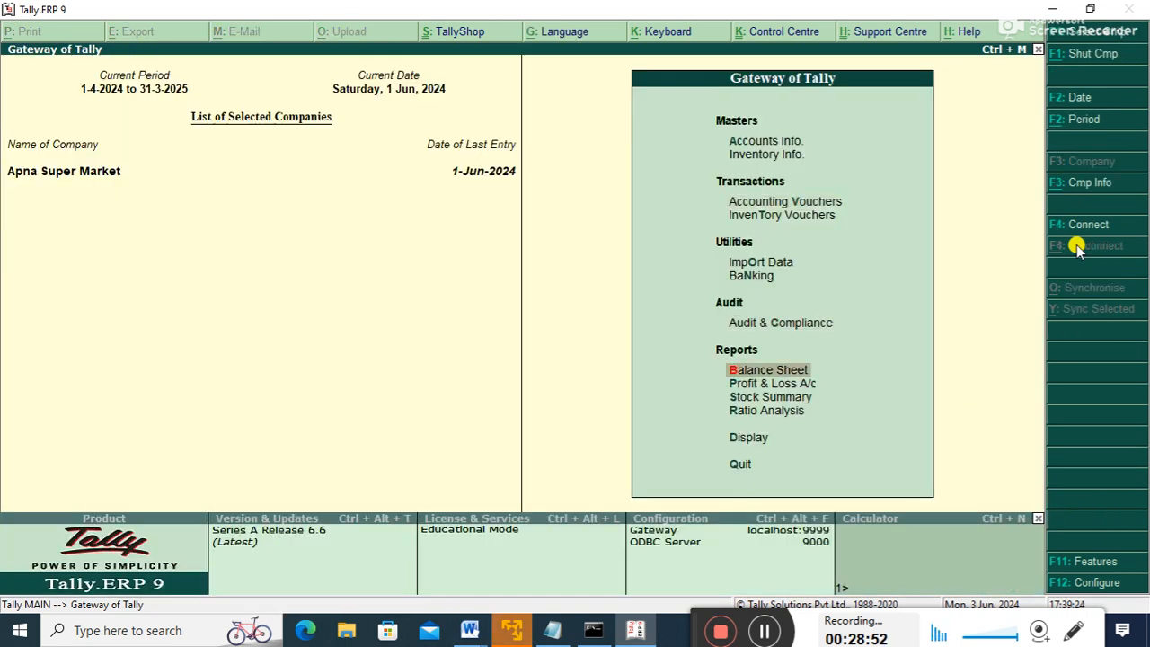
- Review the Current Assets breakdown in the Balance Sheet
key(Return)
key(Return)
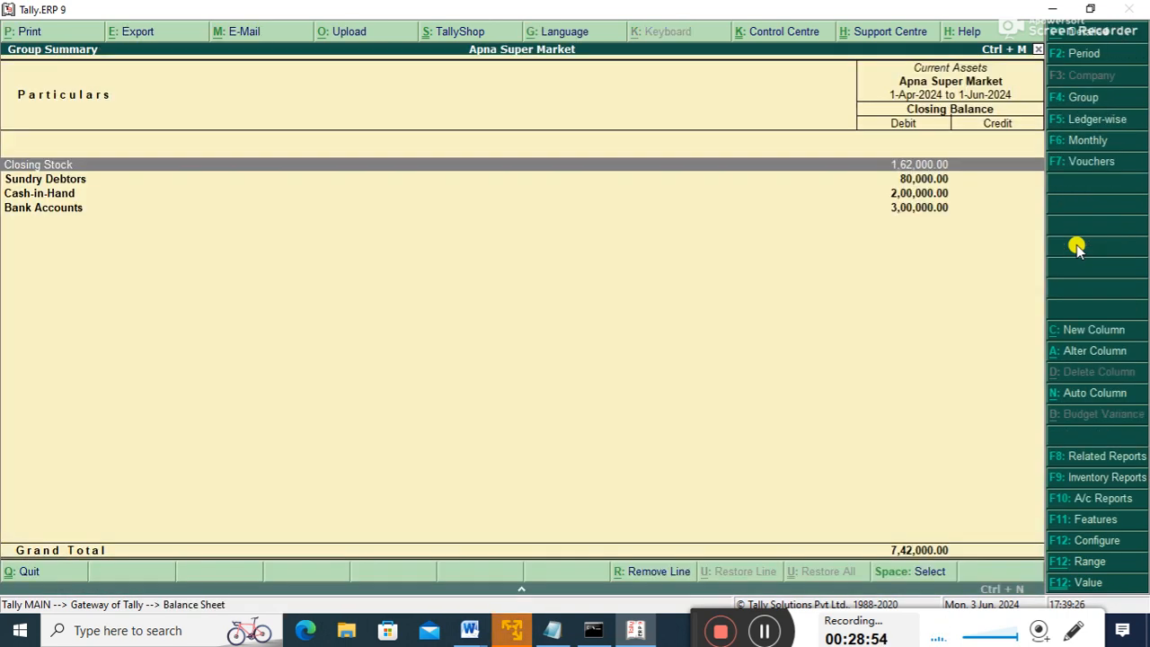
key(Down)
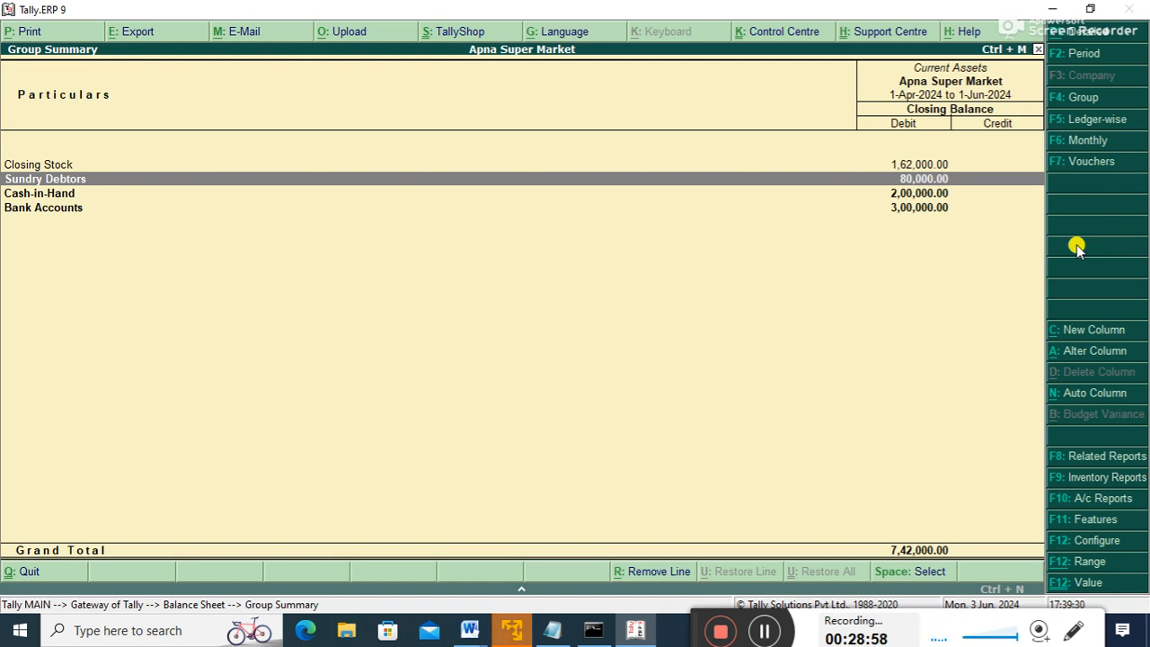
key(Escape)
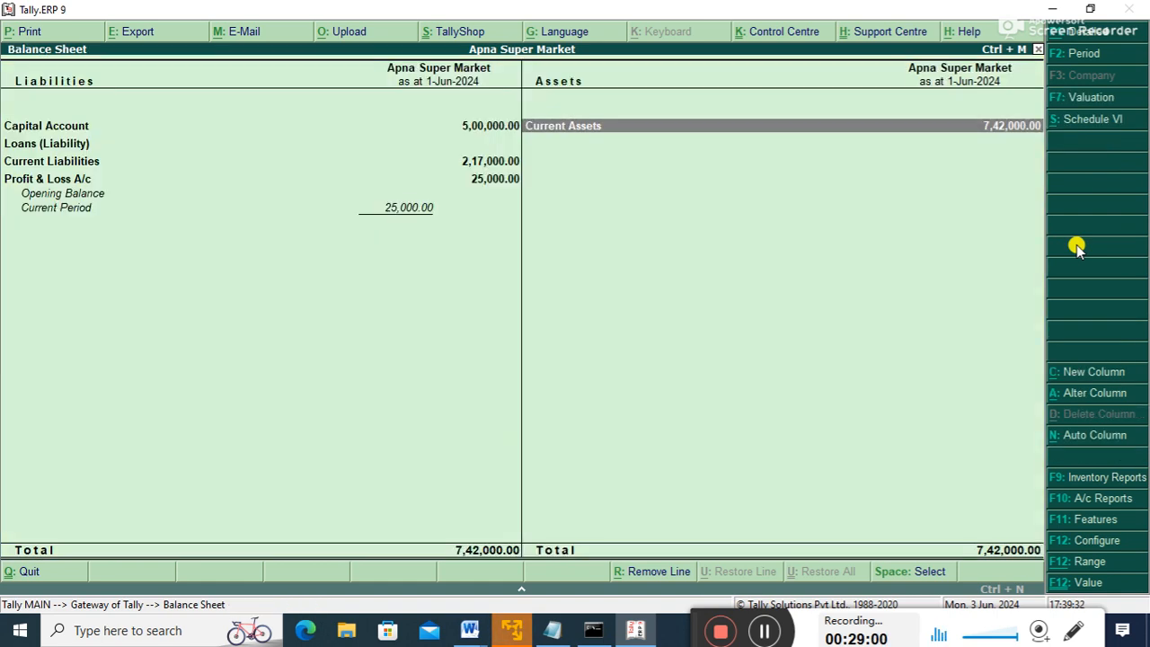
key(Escape)
- Check the Hardware items, including MONITOR, in Stock Summary, then start accounting voucher entry
key(Down)
key(Down)
key(Return)
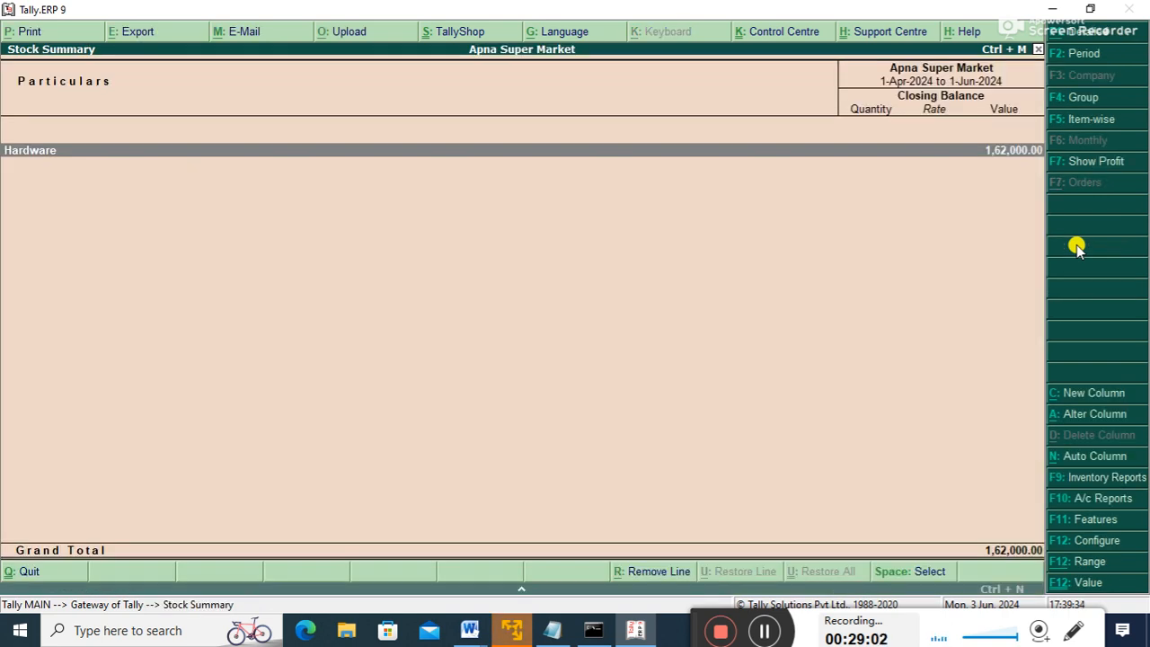
key(Return)
key(Down)
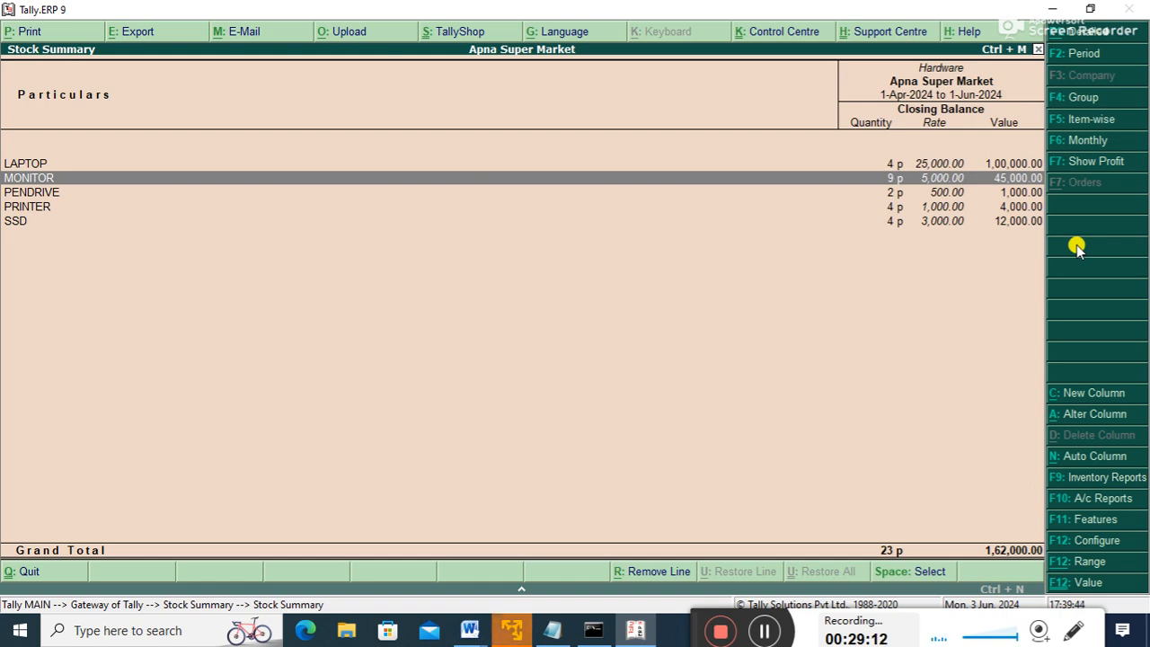
key(Escape)
key(Escape)
key(Up)
key(Up)
key(Up)
key(Up)
key(Up)
key(Up)
key(Up)
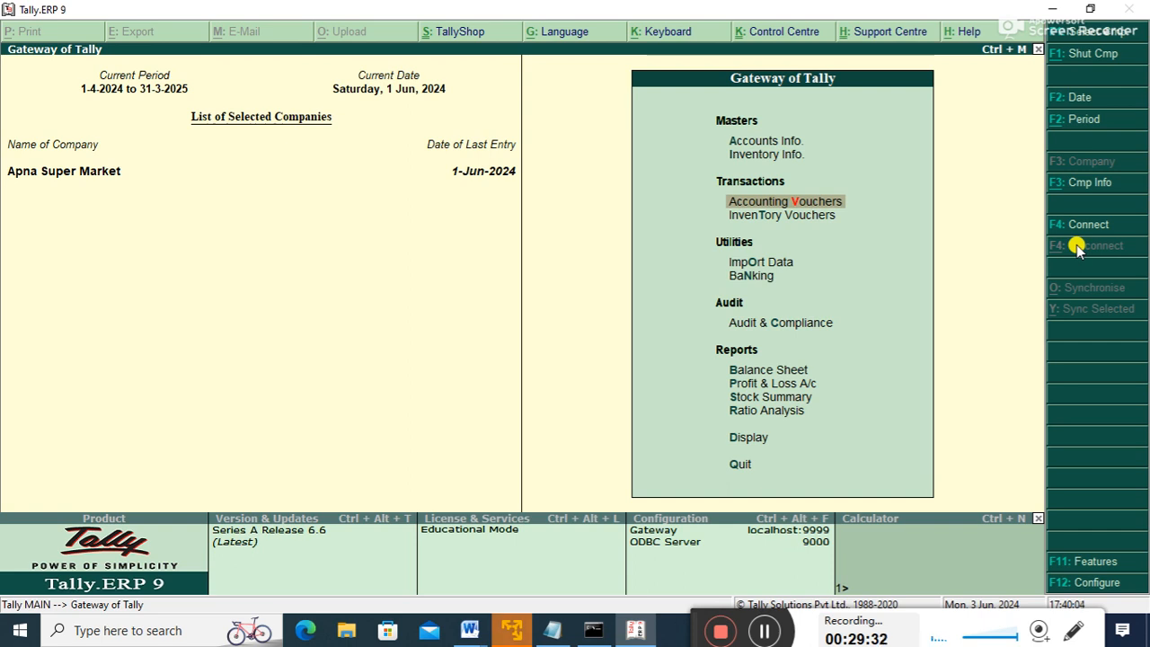
key(Return)
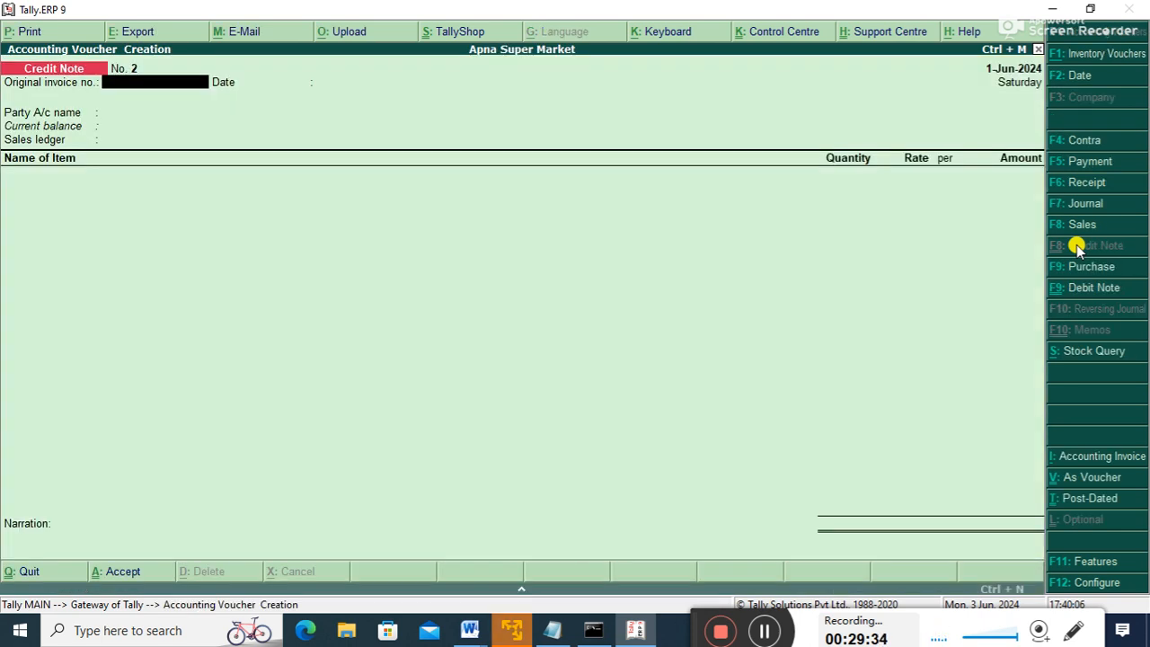
- Start a Receipt crediting GOVIND INFOTECH (ISC) 80,000 against existing bill 1
key(F6)
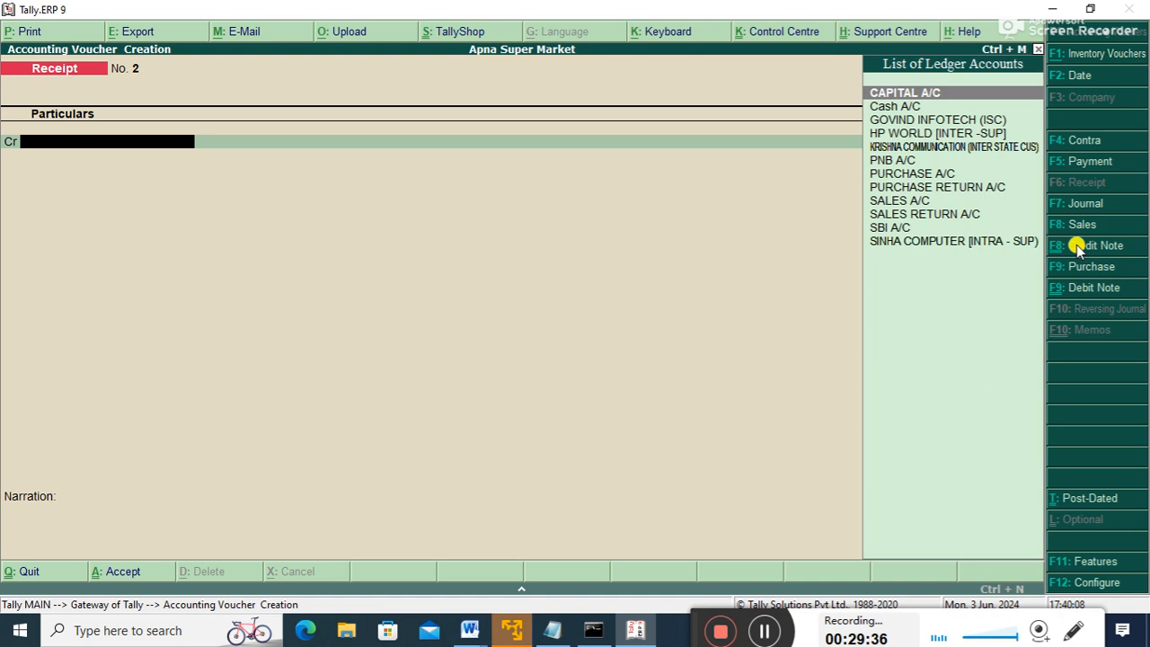
key(Down)
key(Down)
key(Up)
key(Down)
key(Up)
key(Return)
text(80000)
key(Return)
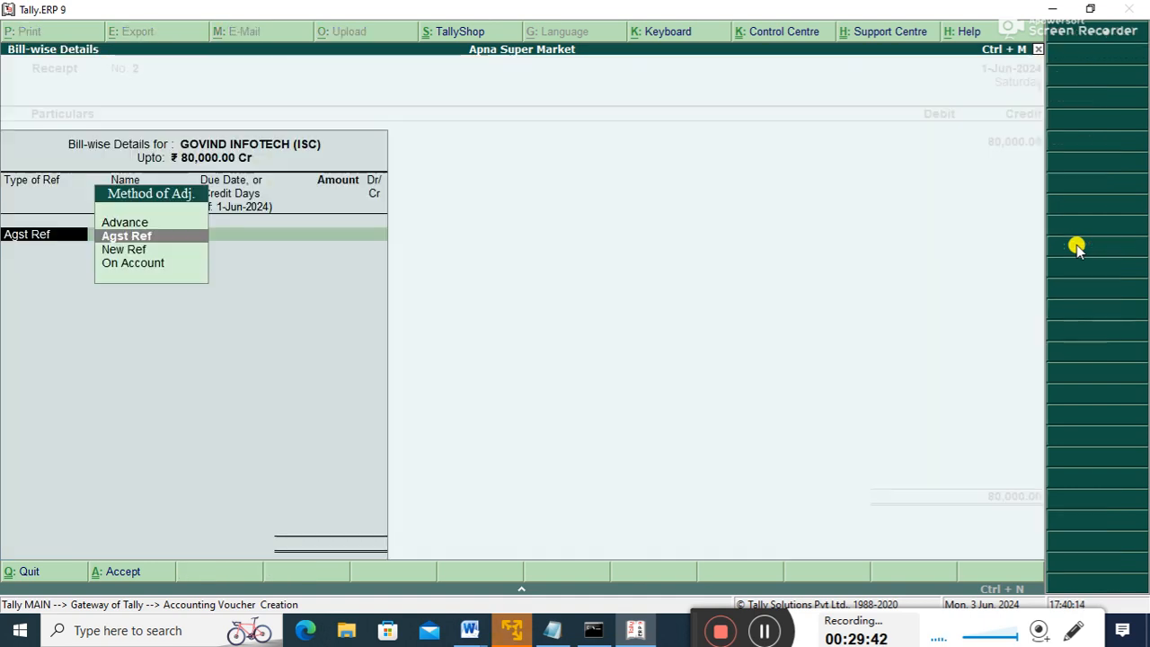
key(Return)
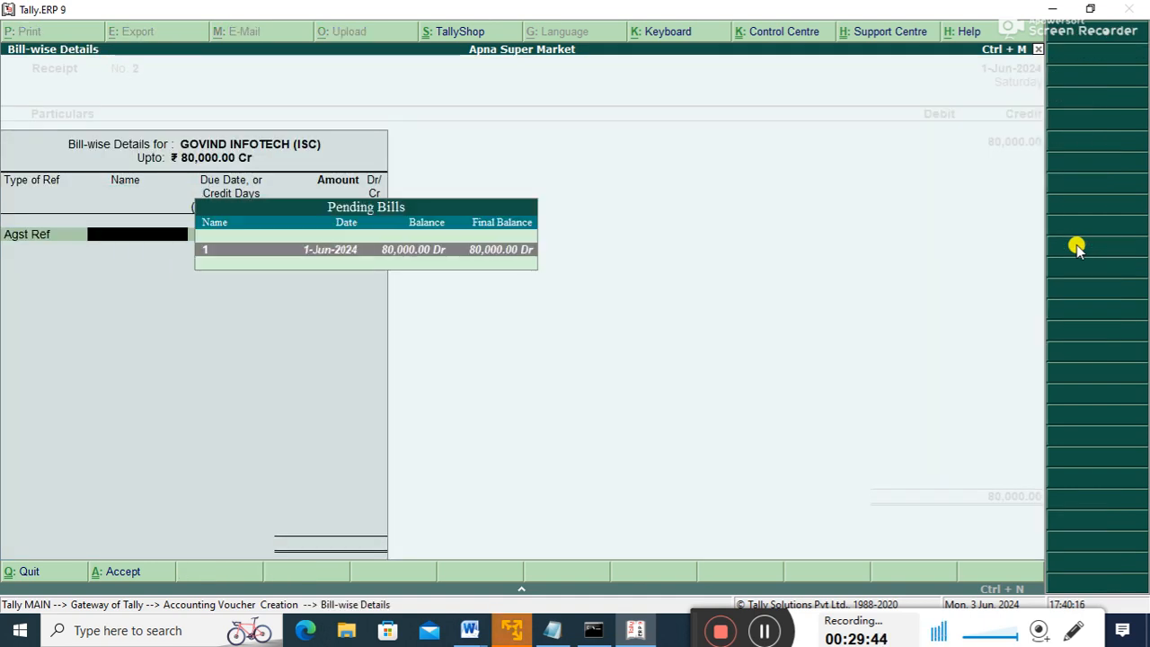
key(Return)
key(Return)
key(Return)
- Debit Cash A/C with 80,000 instead of SBI A/C, save Receipt No. 2, and exit
key(Down)
key(Down)
key(Up)
key(Up)
key(Down)
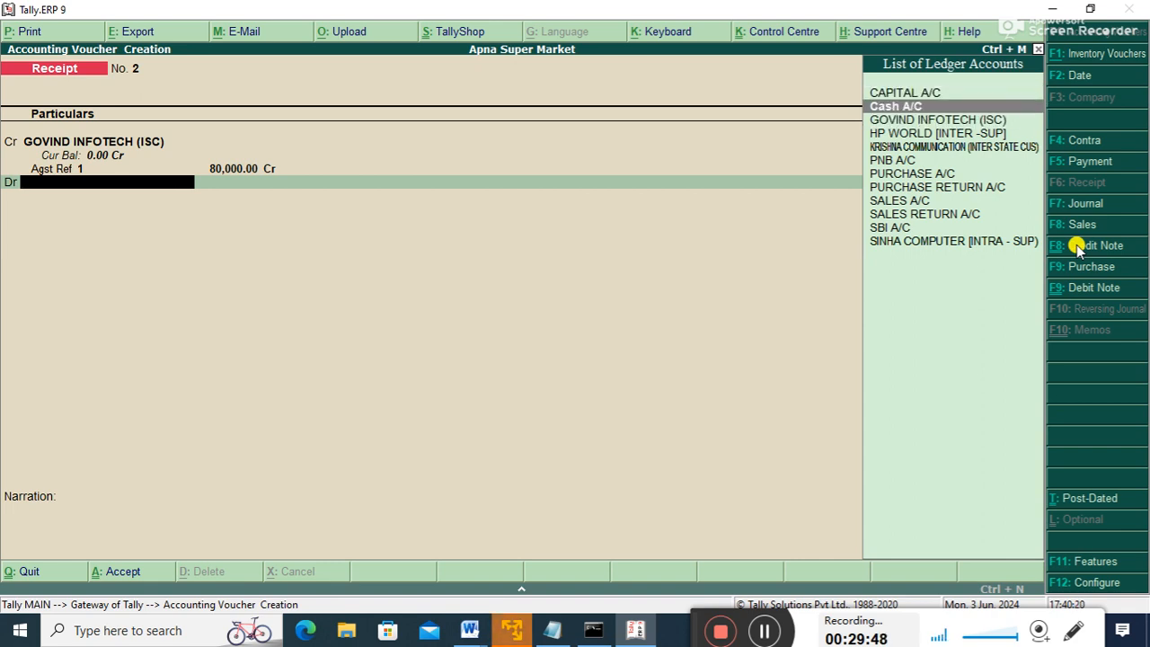
key(Down)
key(Down)
key(Down)
key(Down)
key(Down)
key(Down)
key(Down)
key(Down)
key(Down)
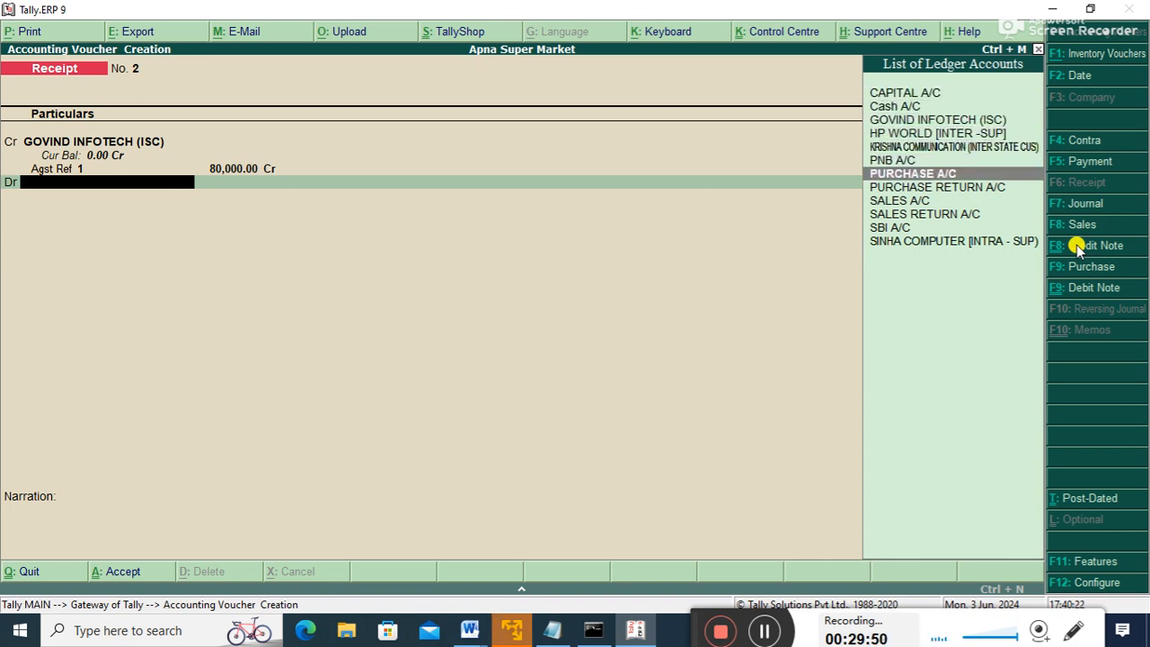
key(Return)
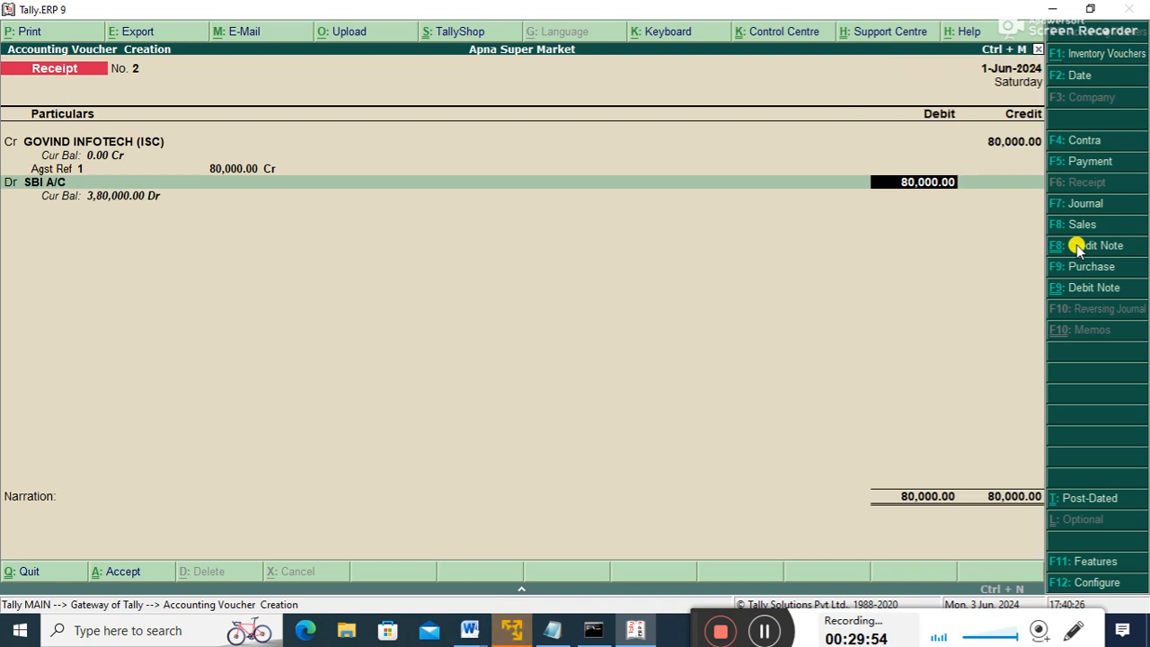
key(BackSpace)
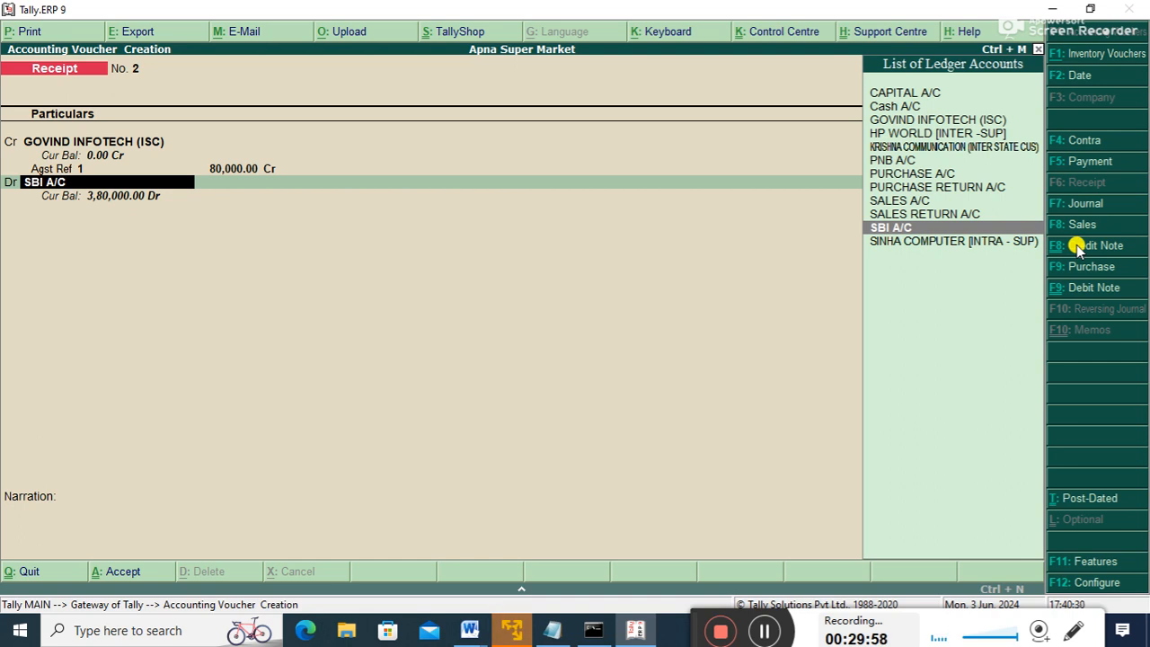
key(Up)
key(Up)
key(Up)
key(Up)
key(Up)
key(Up)
key(Up)
key(Up)
key(Up)
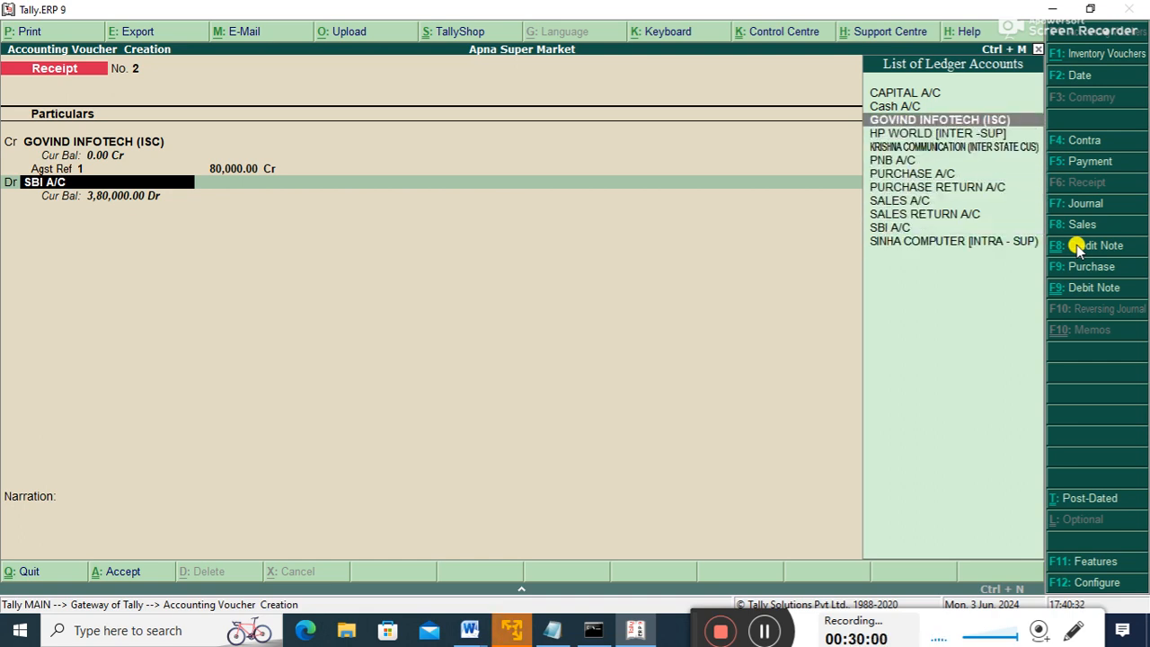
key(Return)
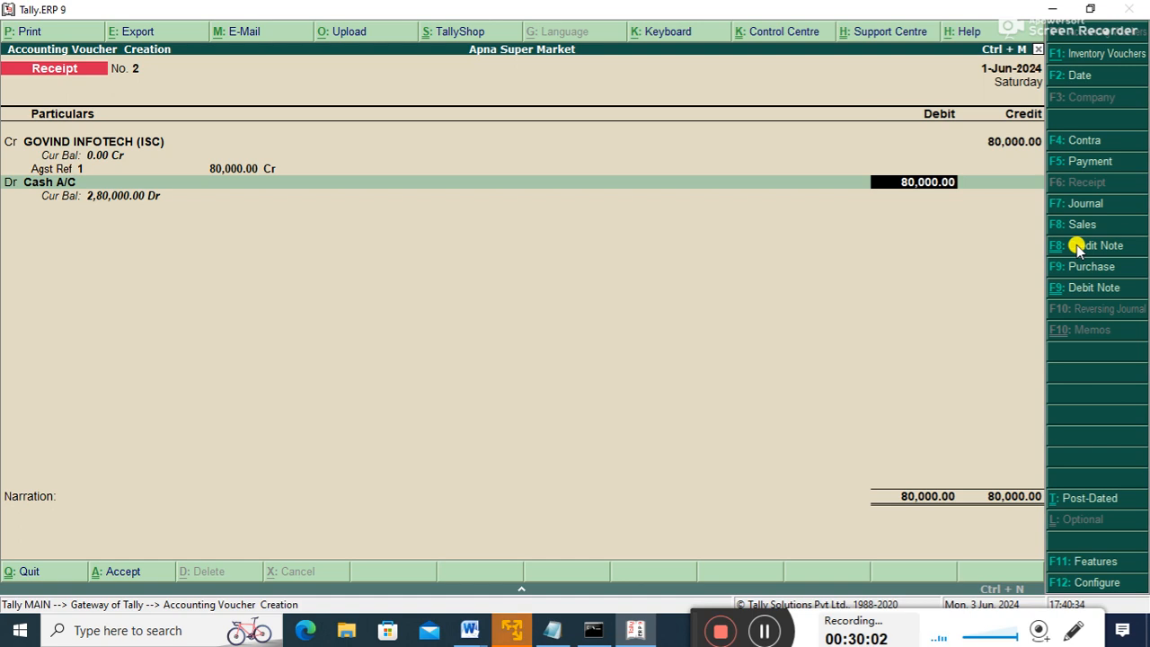
key(Return)
key(Return)
key(Return)
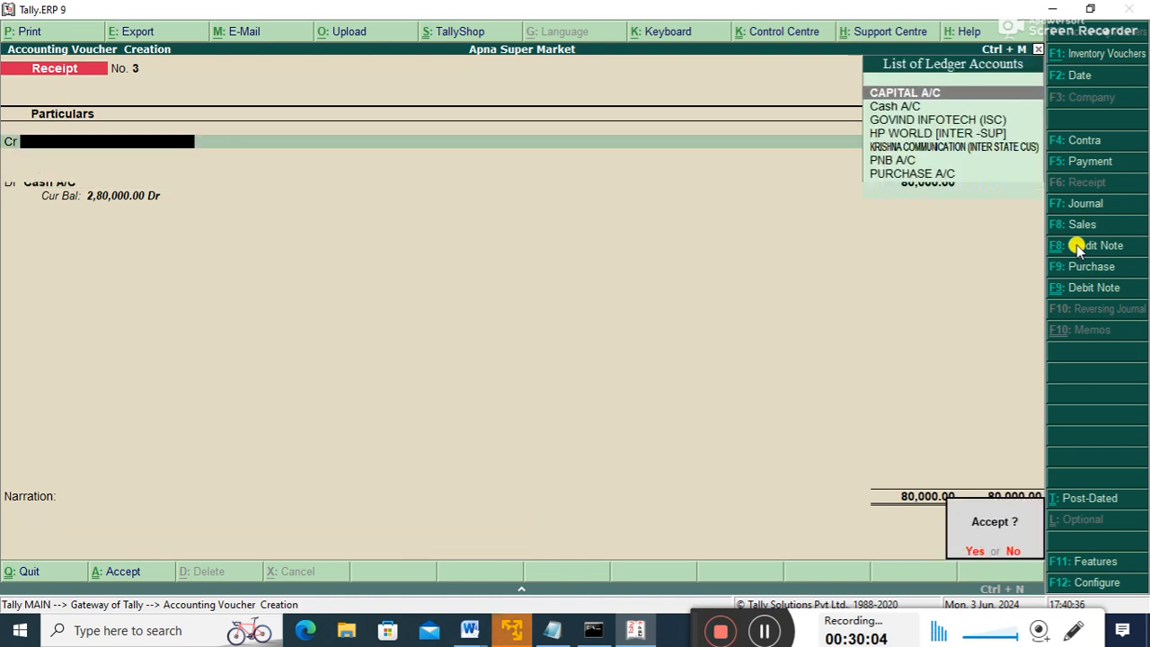
key(Escape)
key(Return)
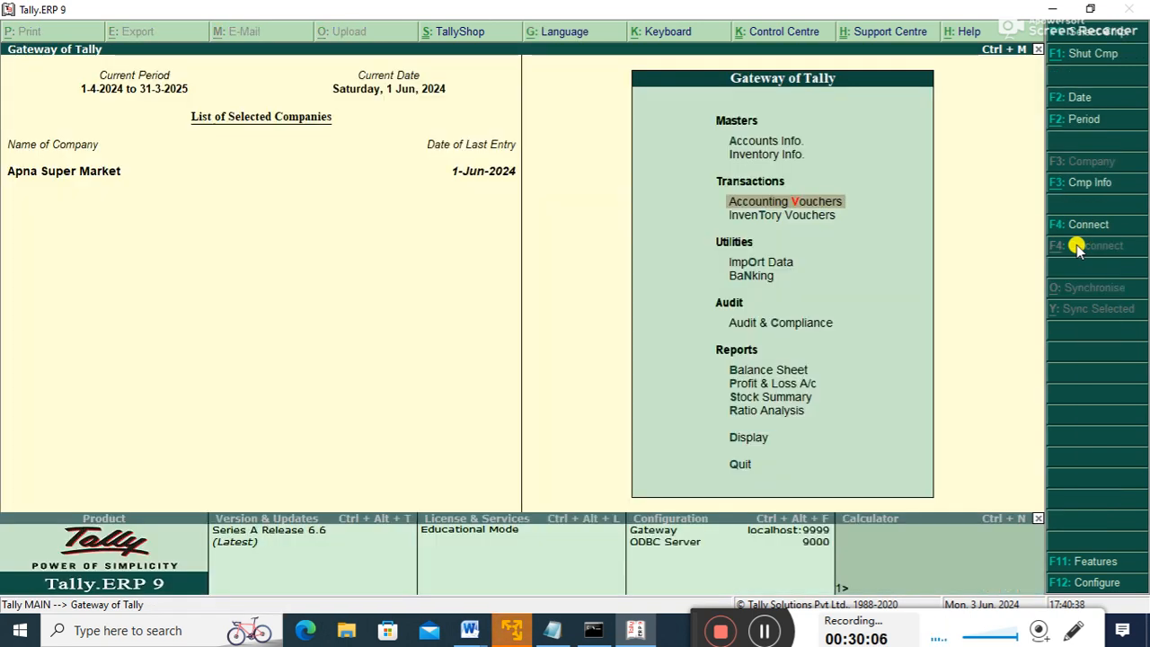
key(Down)
key(Down)
key(Down)
key(Down)
key(Down)
key(Return)
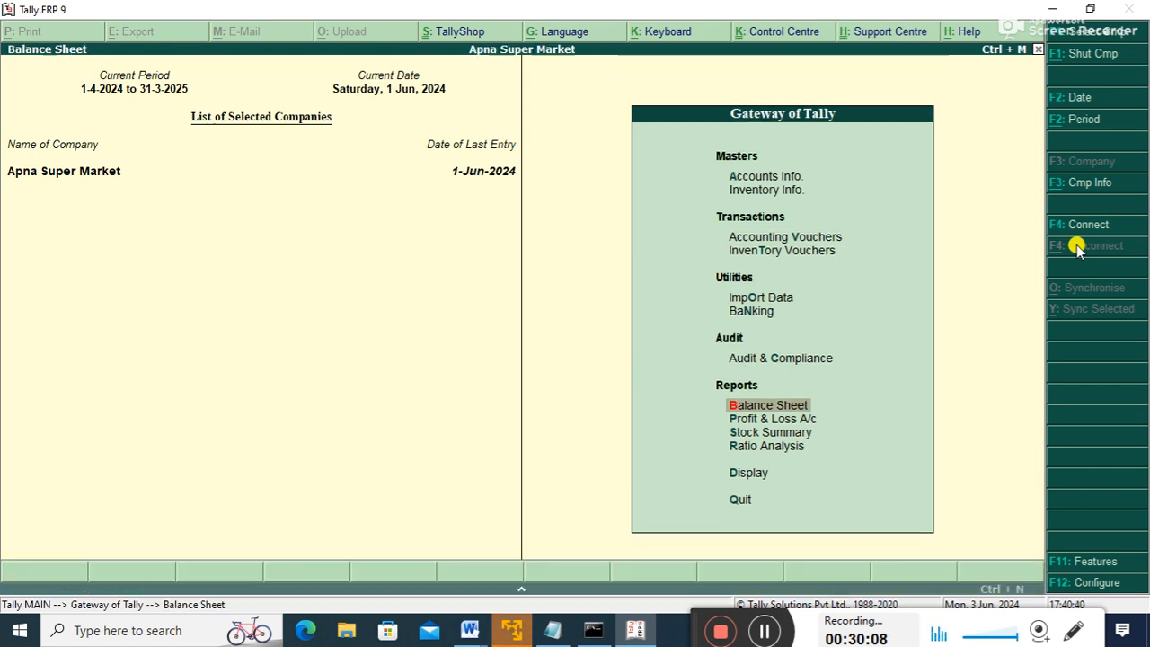
key(Down)
key(Up)
key(Return)
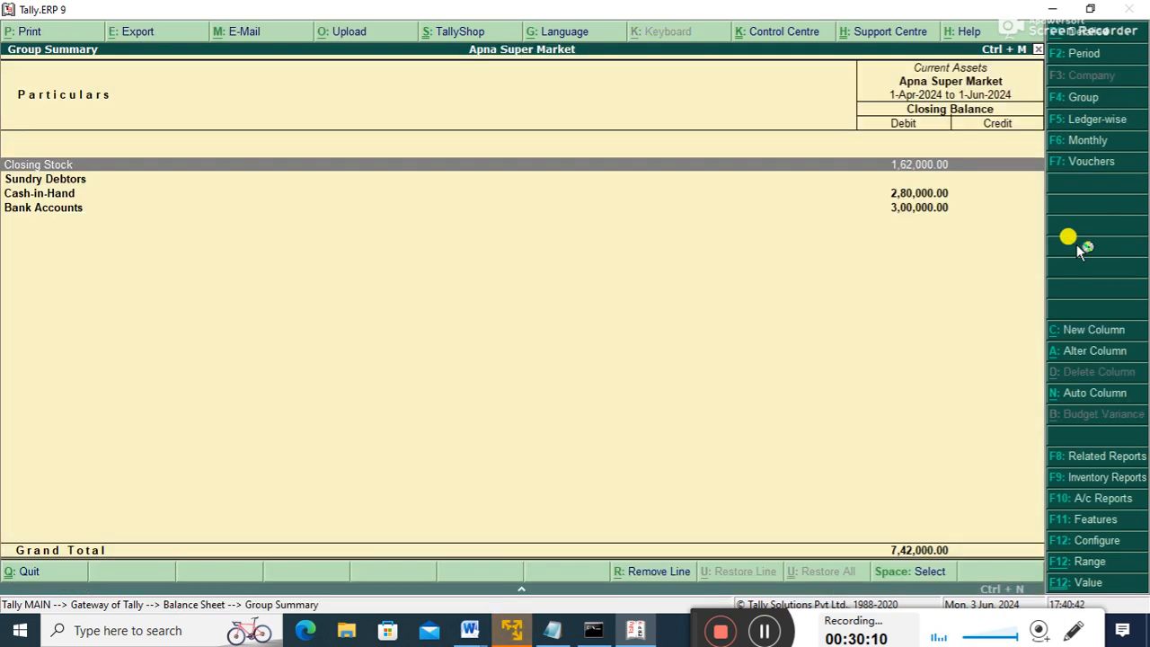
key(Down)
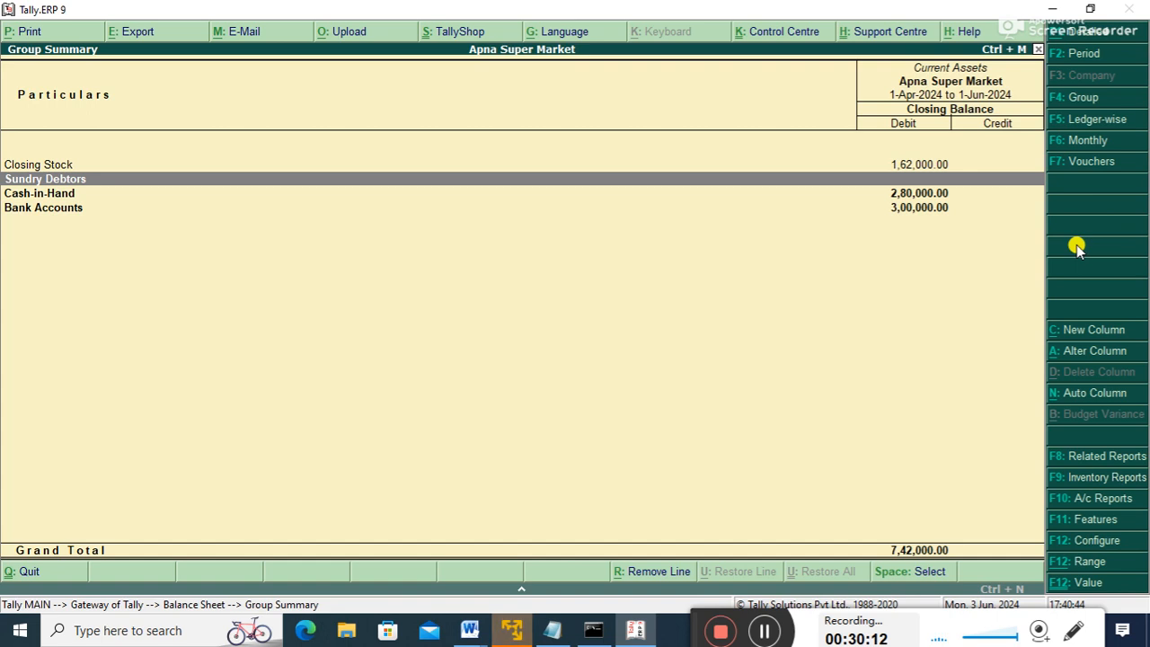
key(Return)
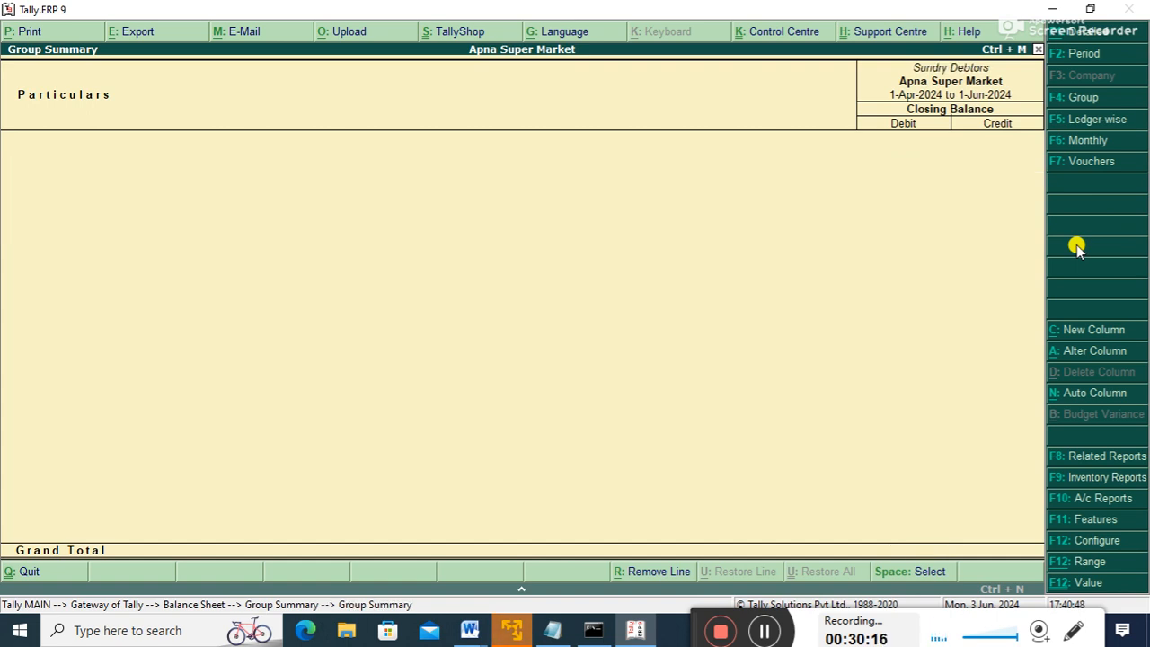
key(Escape)
key(Escape)
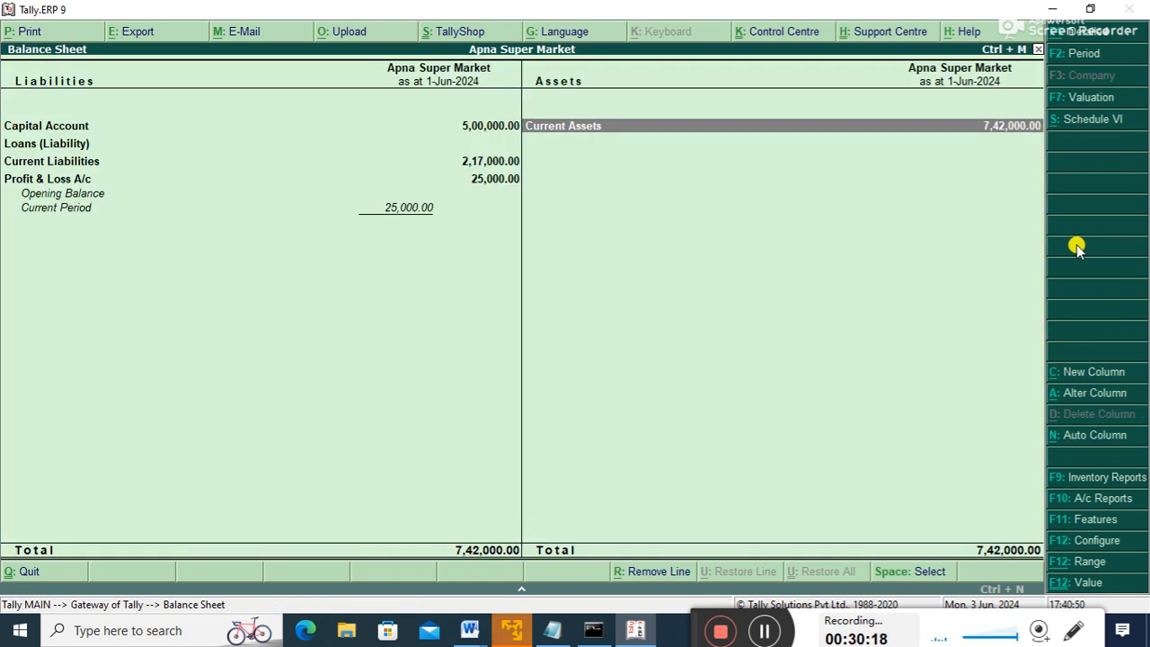
key(Escape)
key(Up)
key(Up)
key(Up)
key(Up)
key(Up)
key(Down)
key(Down)
key(Down)
key(Up)
key(Down)
key(Down)
key(Down)
key(Down)
key(Up)
key(Return)
key(Down)
key(Down)
key(Down)
key(Up)
key(Return)
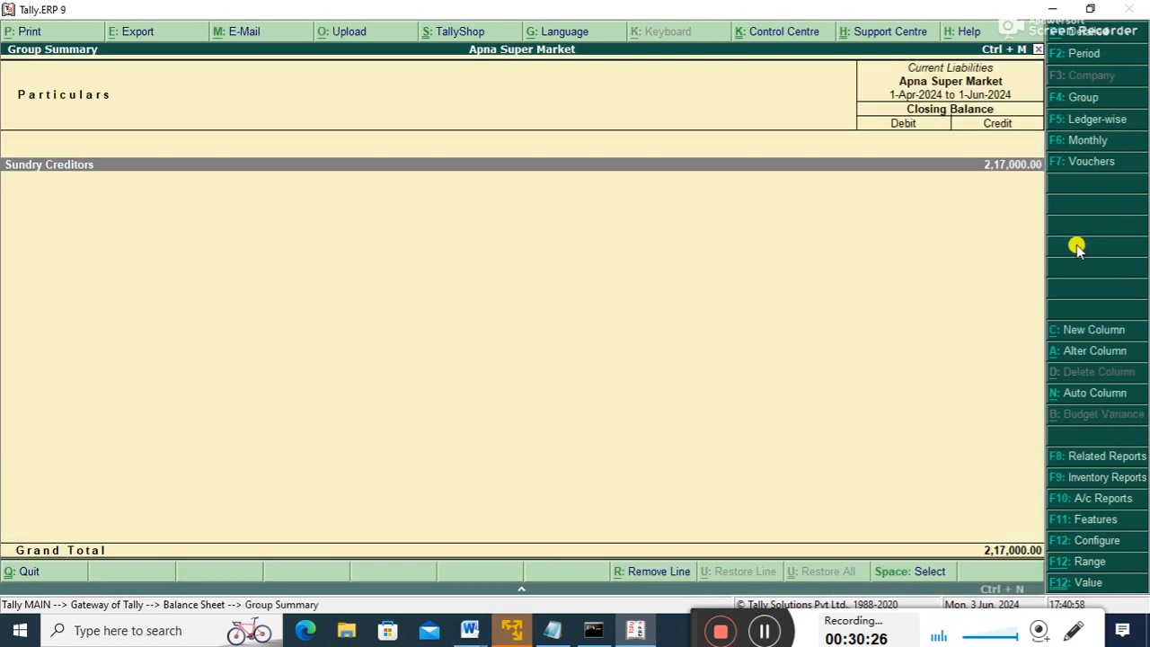
key(Escape)
key(Escape)
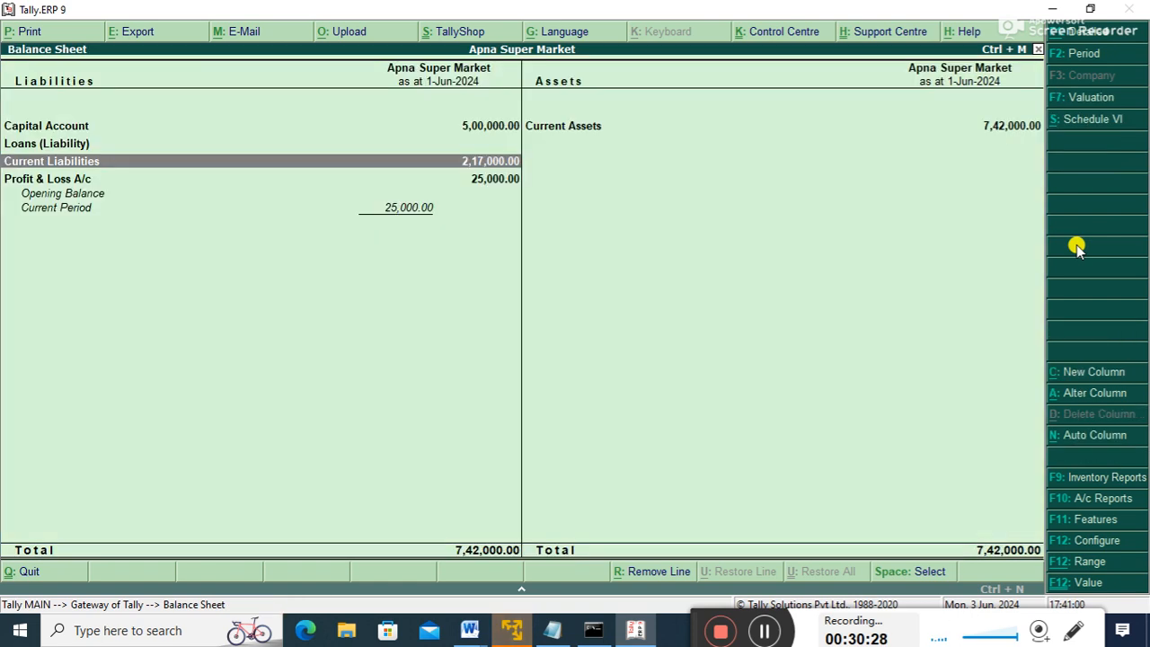
key(Up)
key(Up)
key(Up)
key(Up)
key(Up)
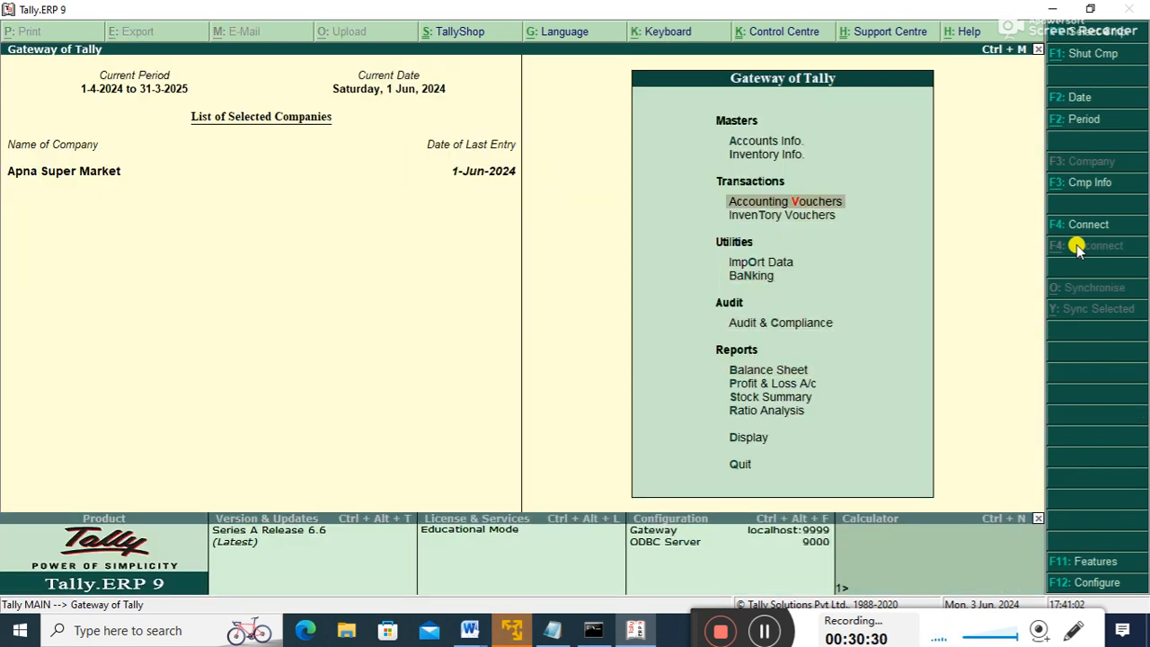
key(Return)
key(F5)
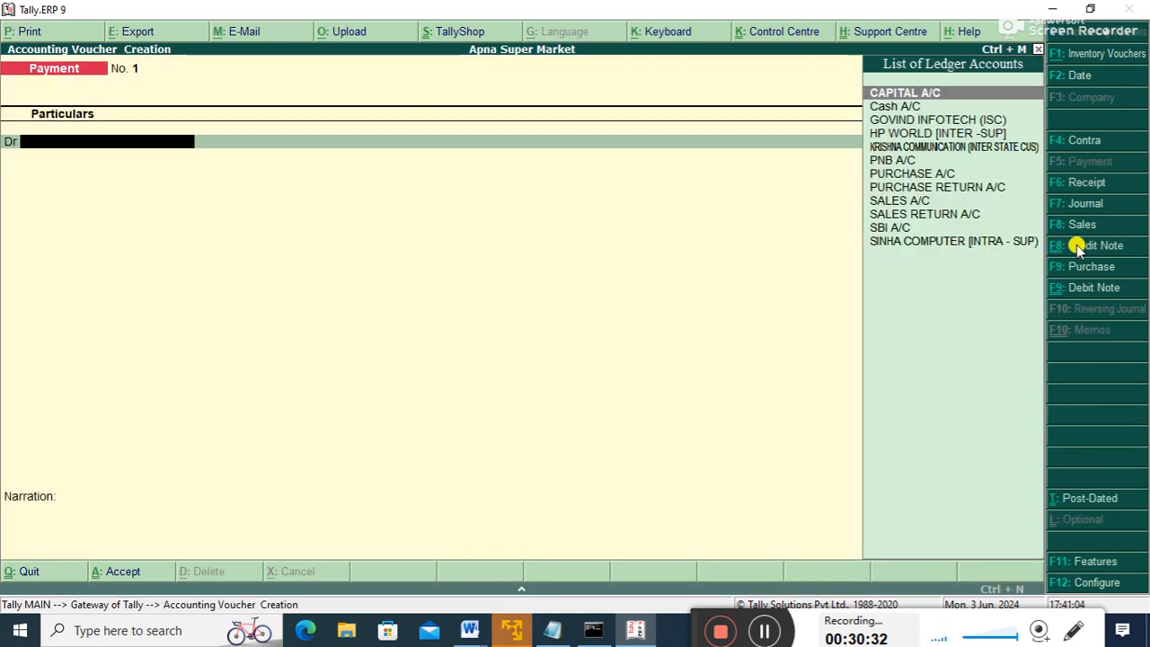
key(Down)
key(Down)
key(Down)
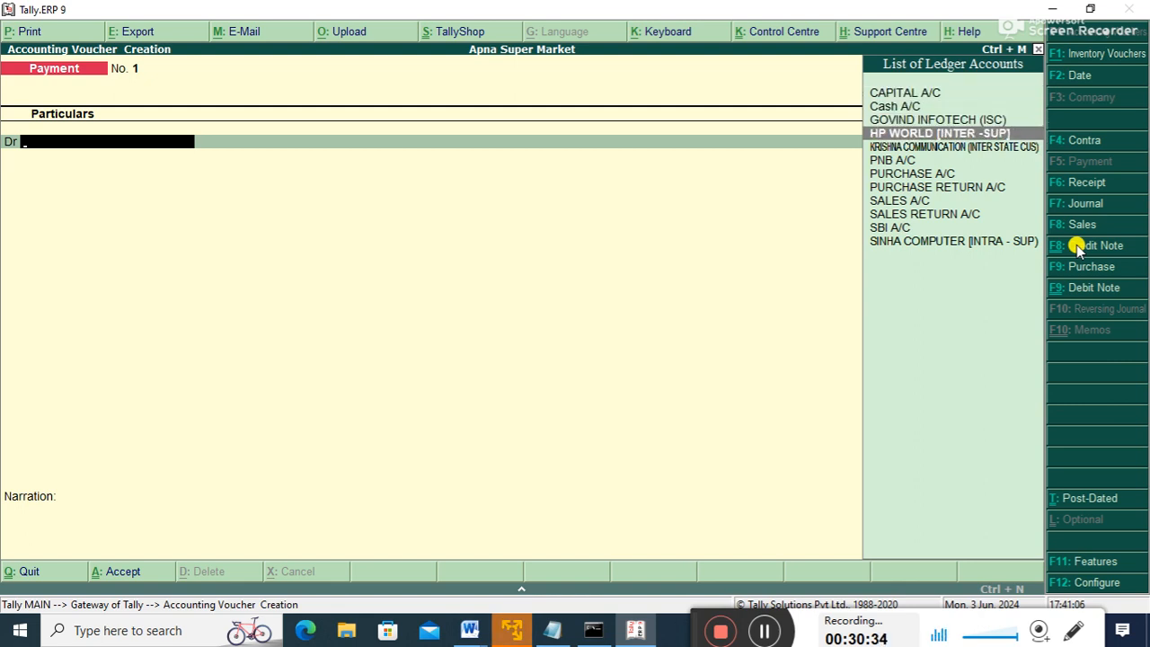
key(Return)
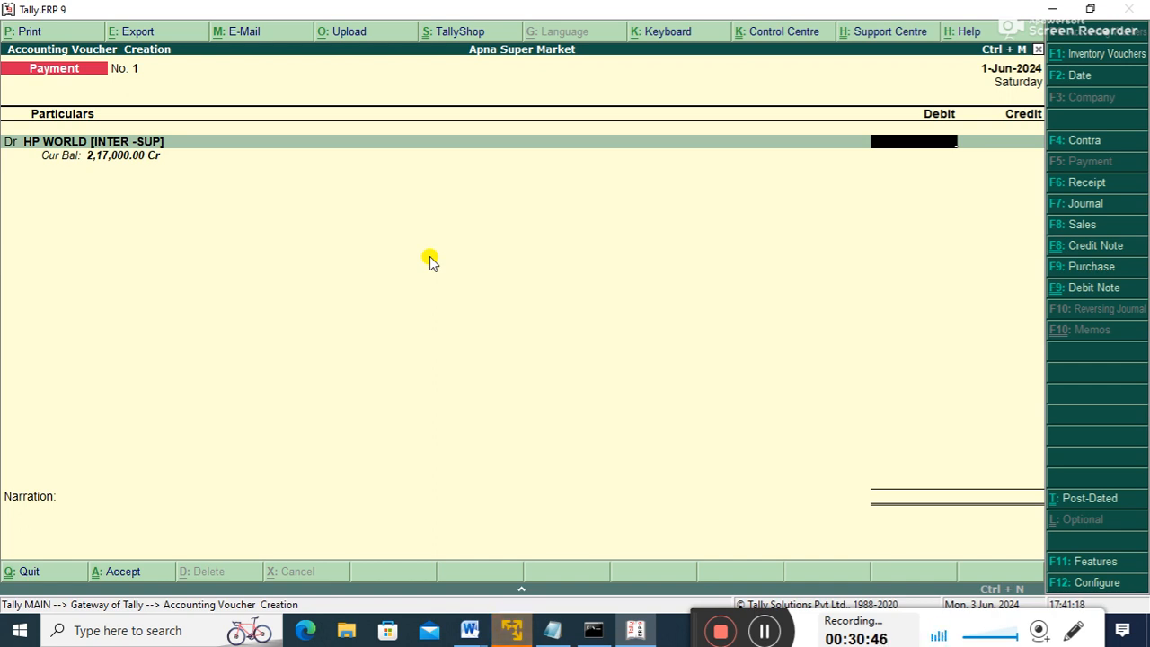
key(Escape)
key(Return)
key(Down)
key(Down)
key(Up)
key(Up)
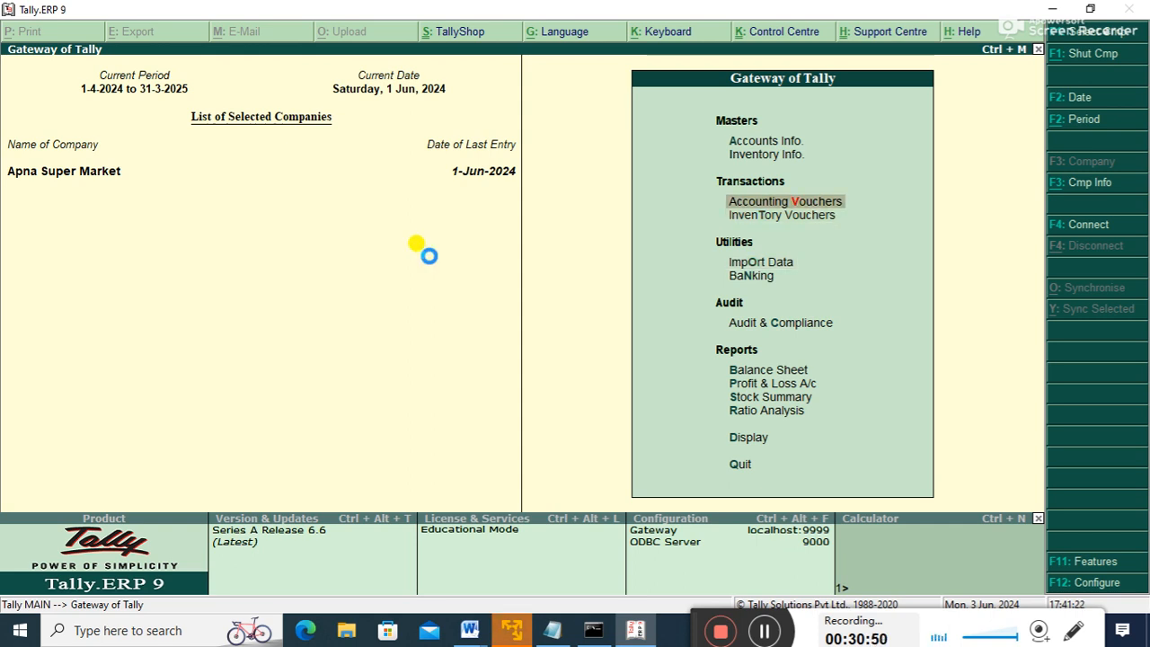
- Start a Debit Note with original invoice no. 1, debiting HP WORLD 5,000 against bill 1
key(Return)
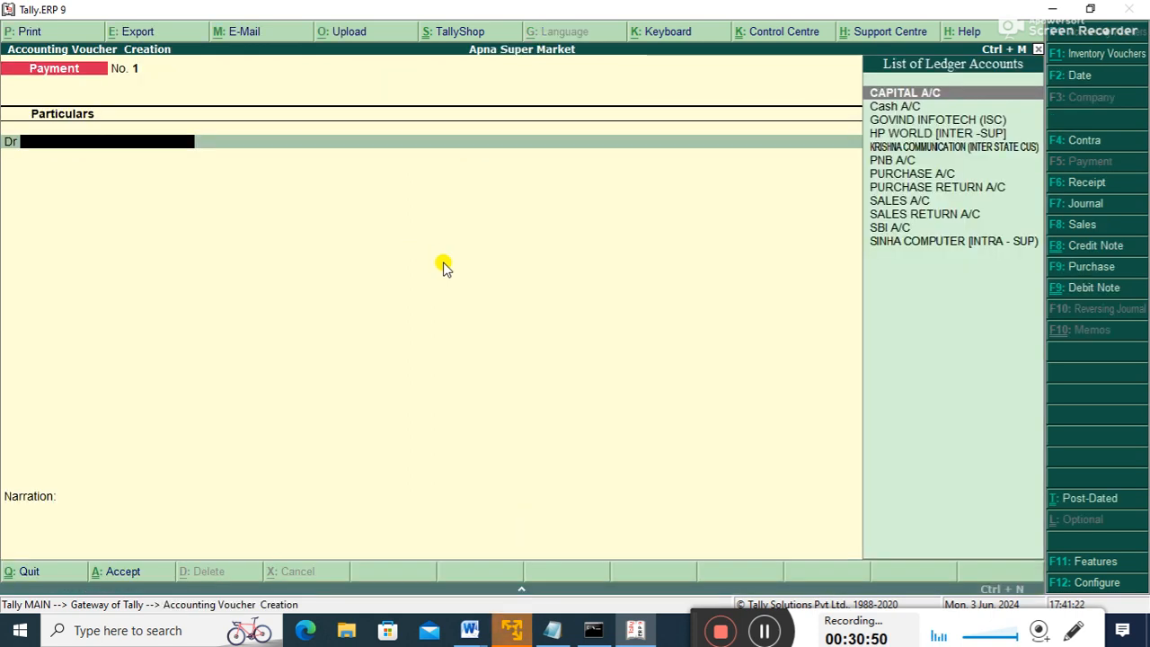
click(1089, 288)
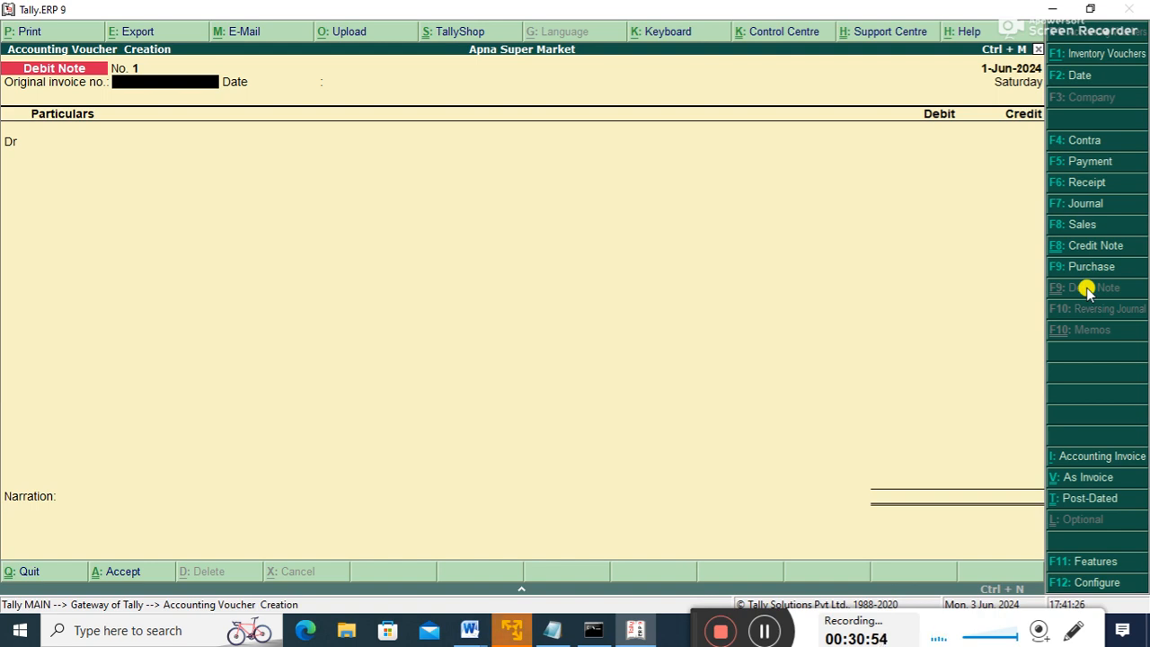
text(1)
key(Return)
key(Return)
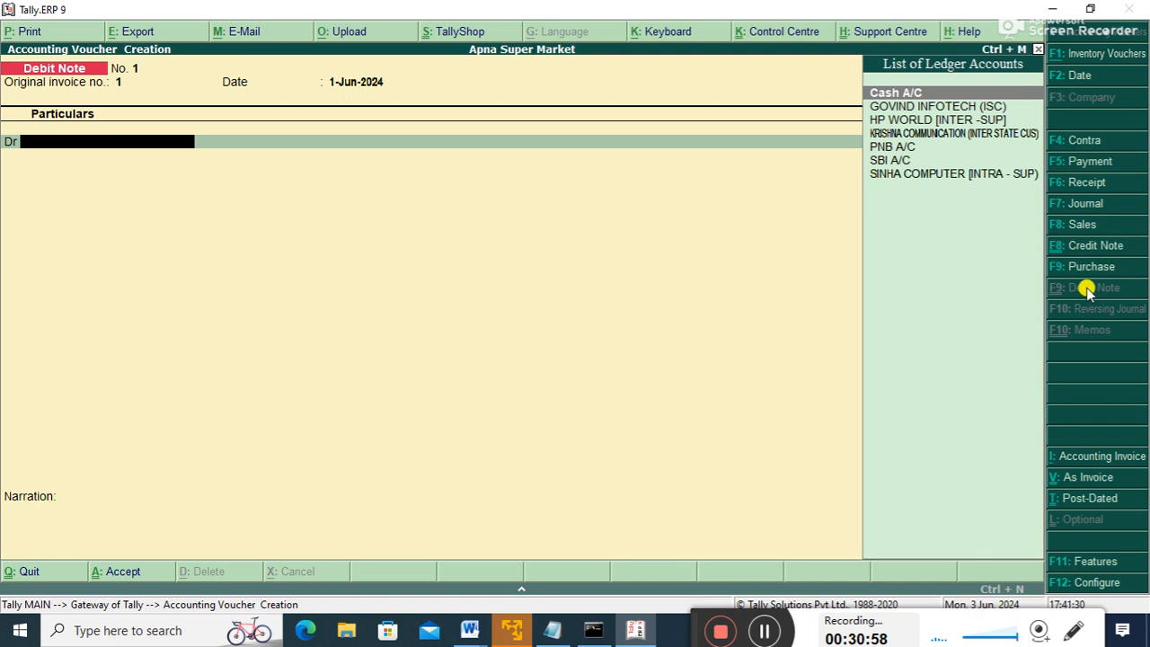
key(Down)
key(Down)
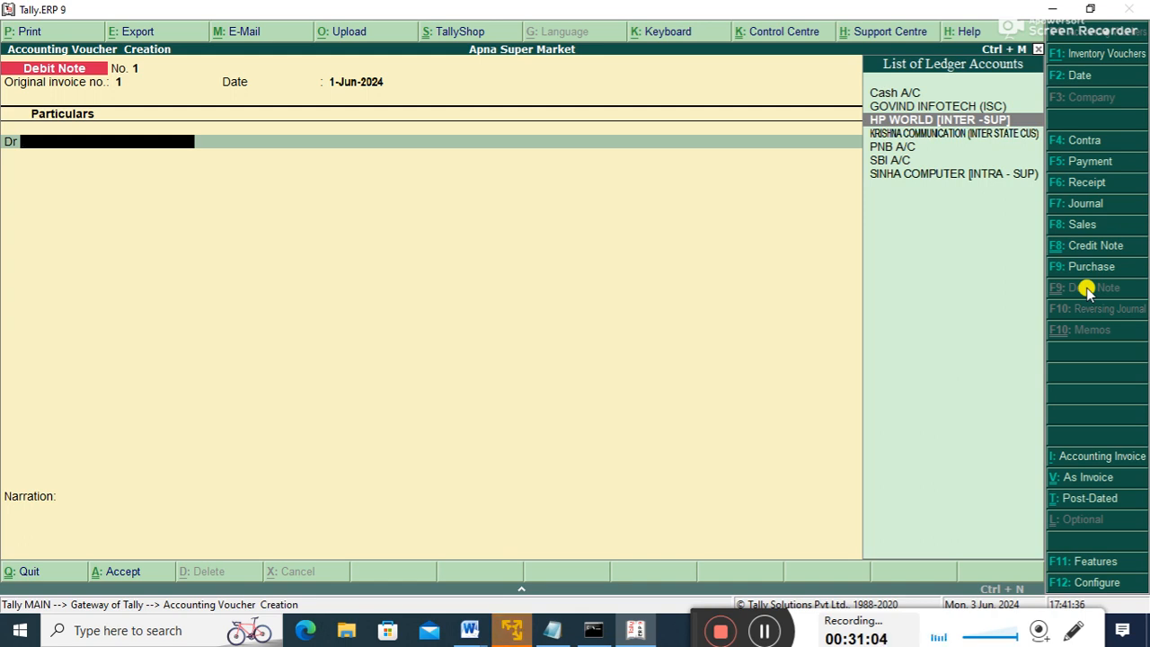
key(Return)
key(ctrl+a)
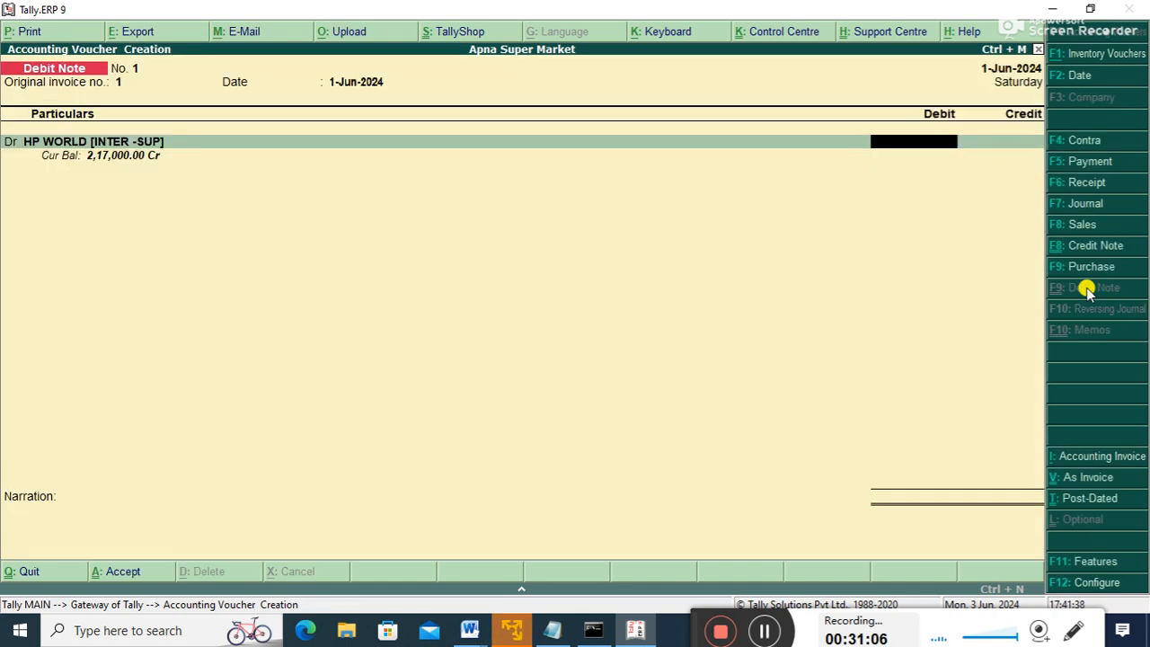
text(5,)
text(000)
key(Return)
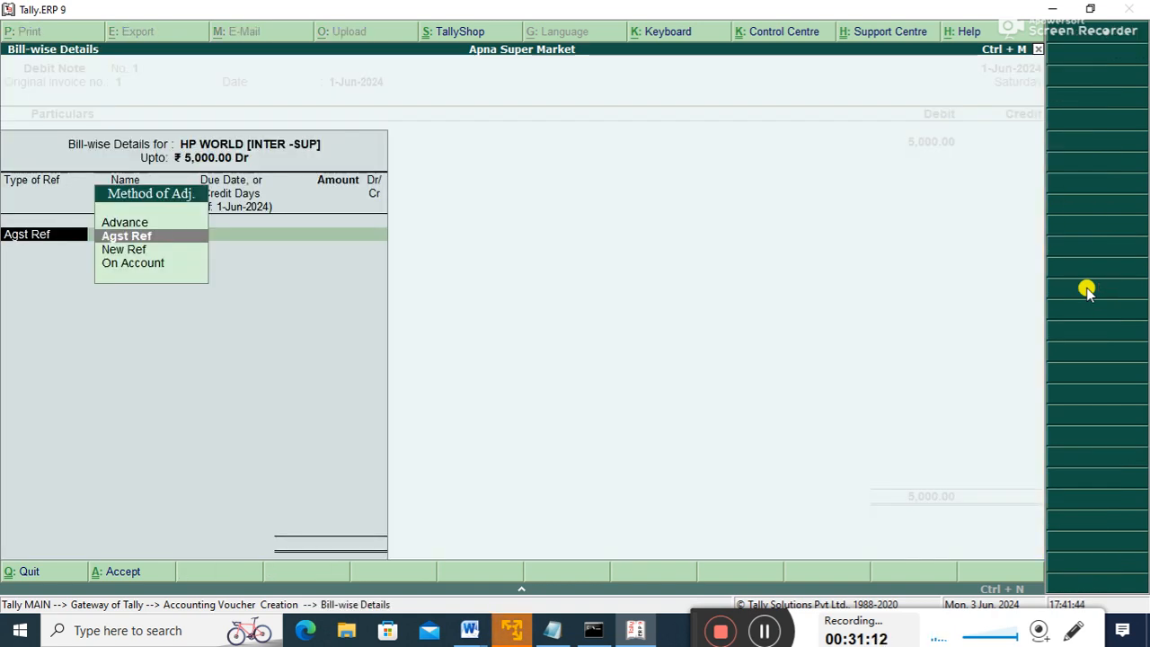
key(Return)
key(Return)
key(Return)
key(Return)
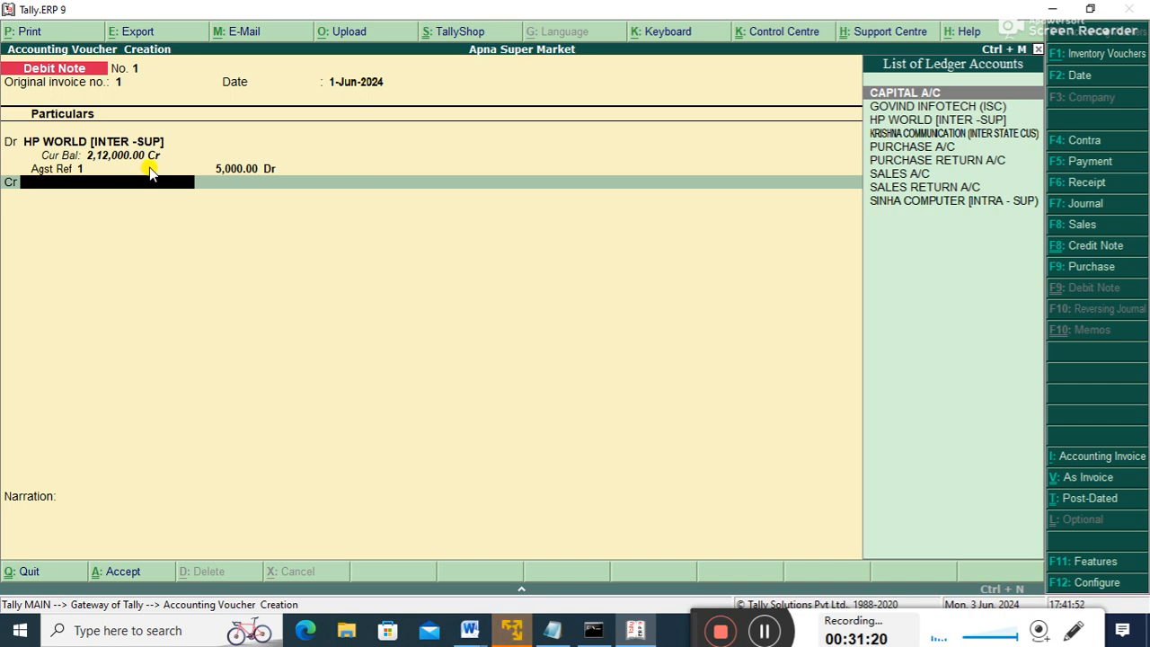
- Credit PURCHASE RETURN A/C with 1 MONITOR at 5,000.00 per piece
key(Down)
key(Down)
key(Down)
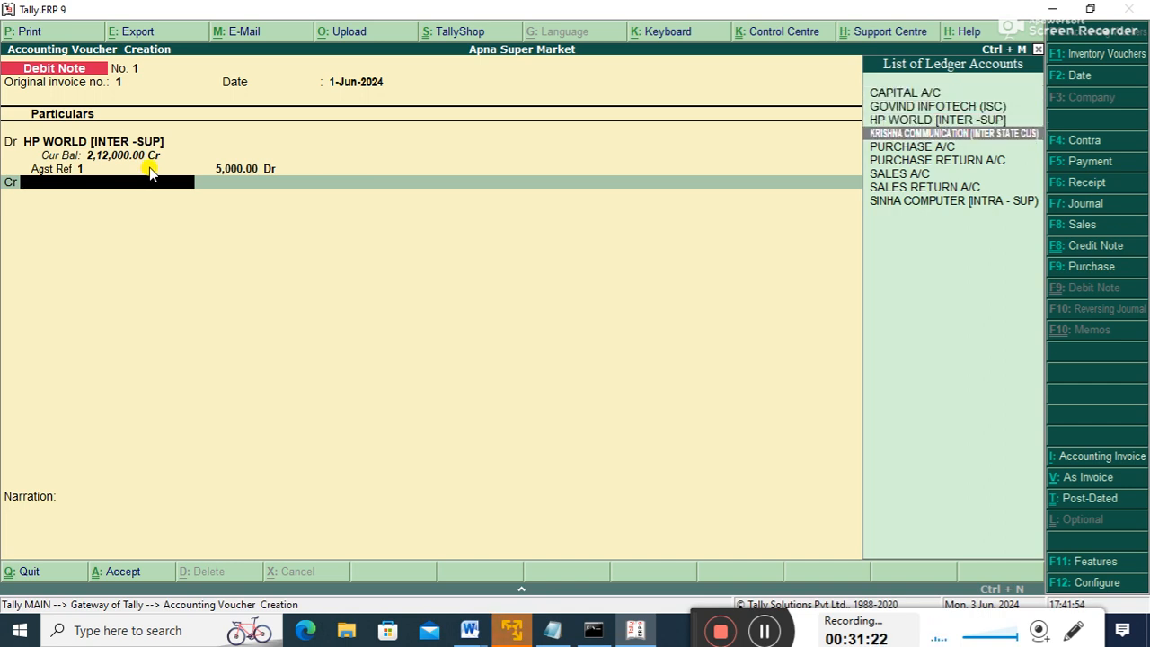
key(Down)
key(Down)
key(Down)
key(Up)
key(Up)
key(Down)
key(Return)
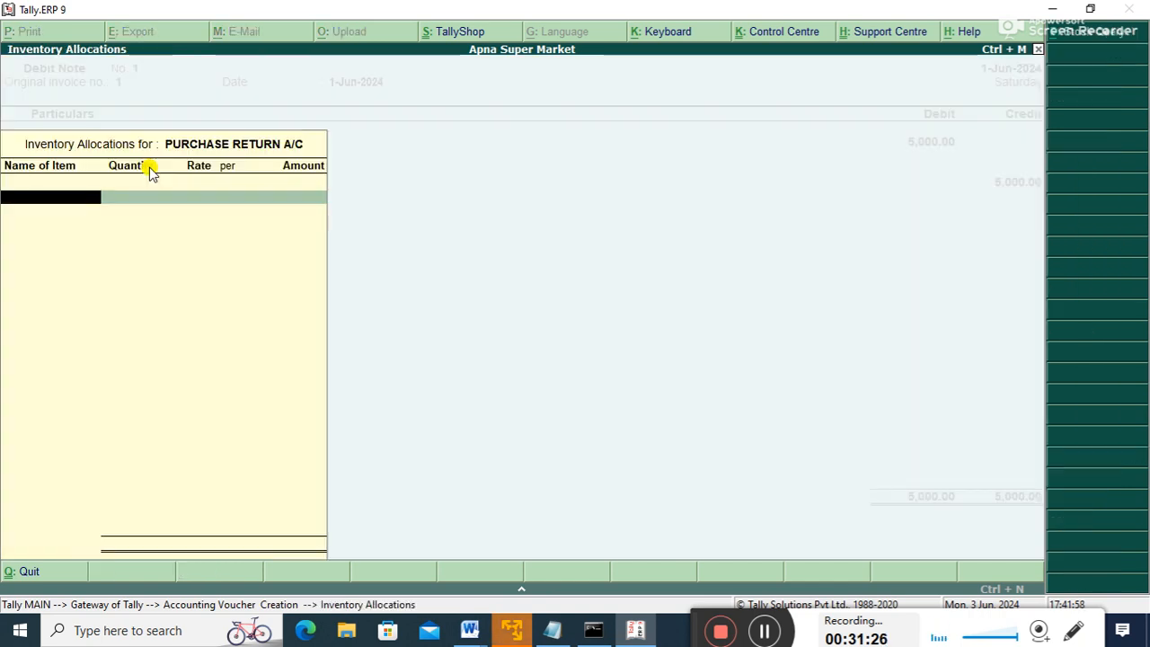
key(Down)
key(Down)
key(Down)
key(Return)
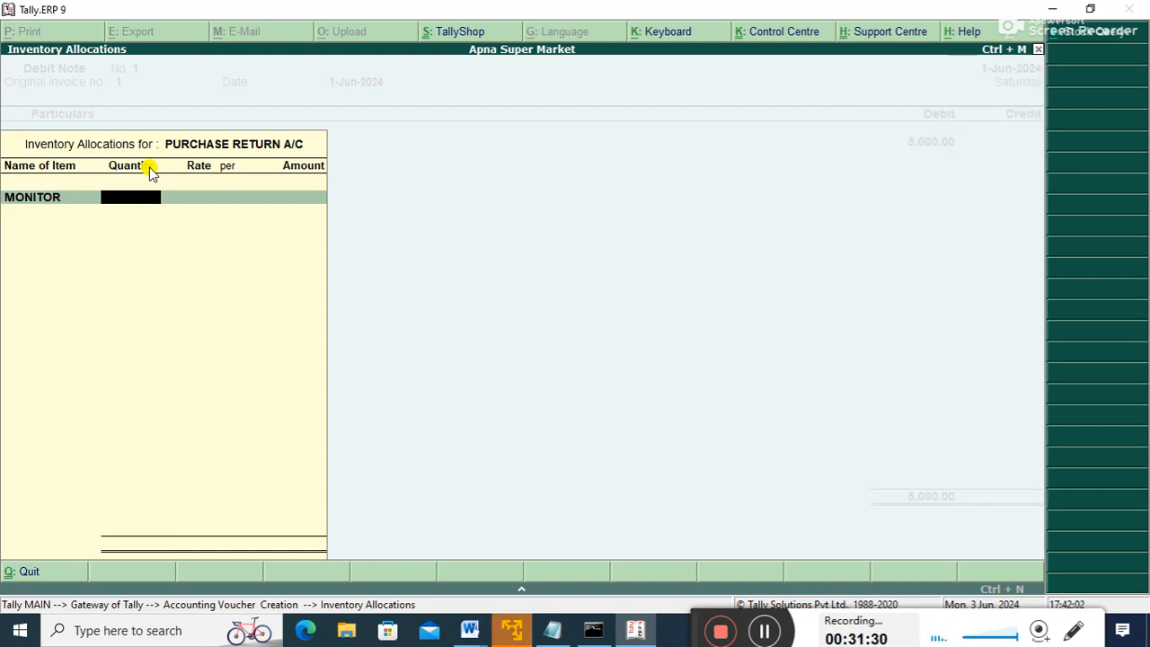
key(Return)
key(Return)
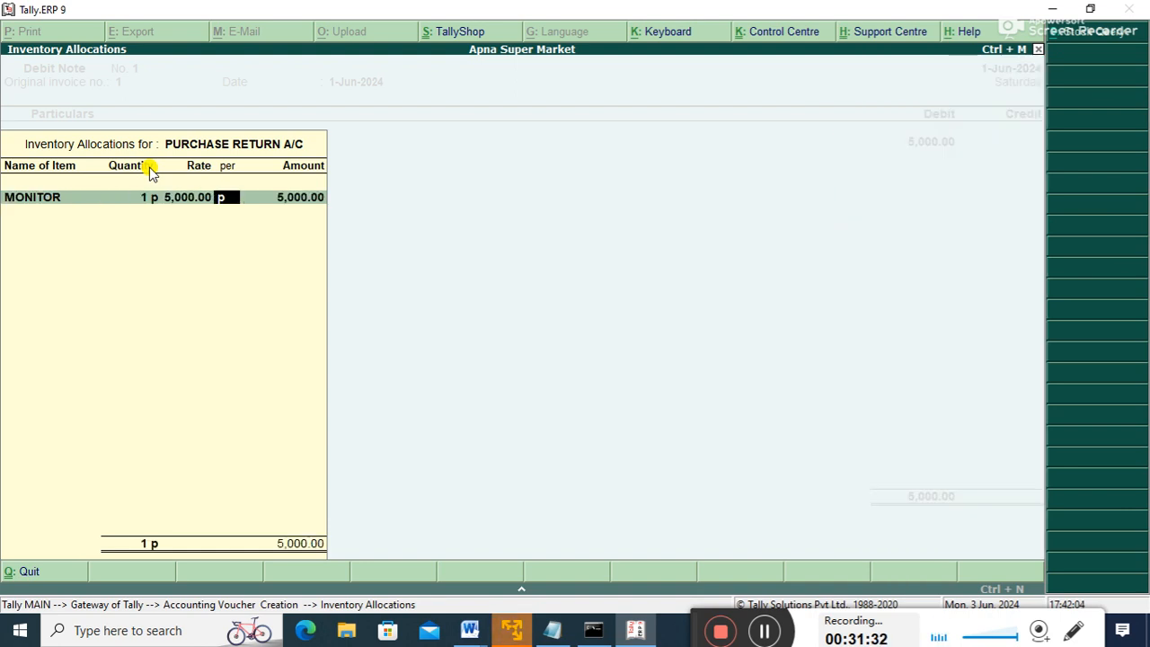
key(Return)
key(Return)
key(Return)
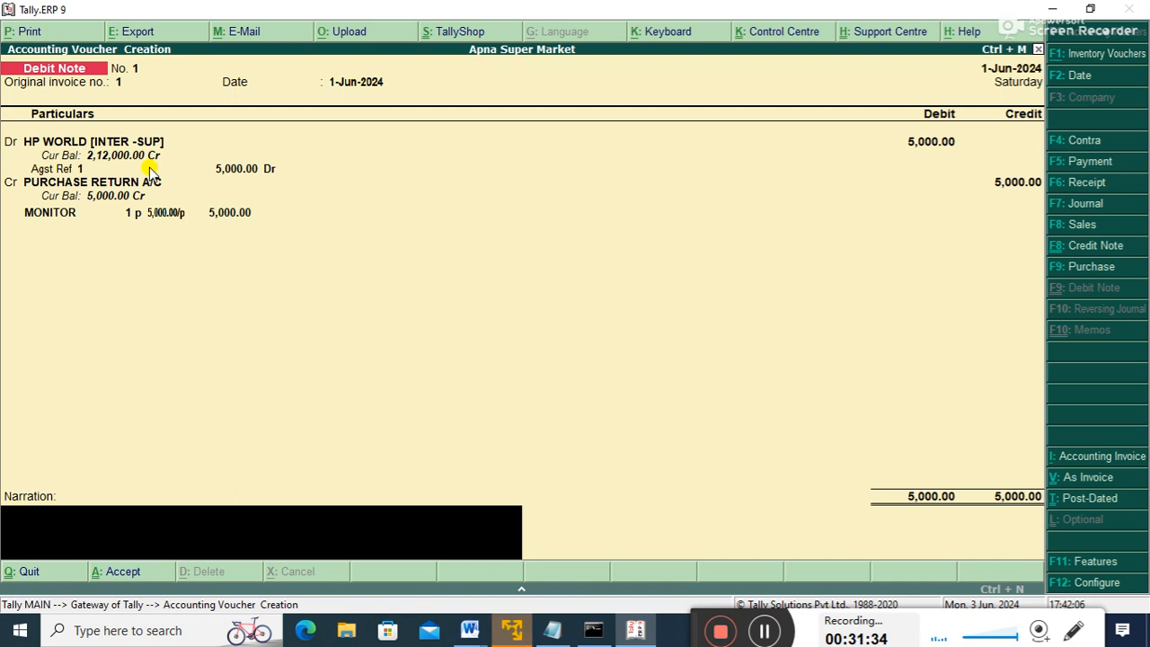
- Save Debit Note No. 1 without narration and return to Gateway of Tally
key(Return)
key(Return)
key(Escape)
key(Return)
key(Down)
- Review the Balance Sheet's 7,37,000 totals, then open a blank accounting voucher (Debit Note No. 2)
key(Down)
key(Down)
key(Down)
key(Down)
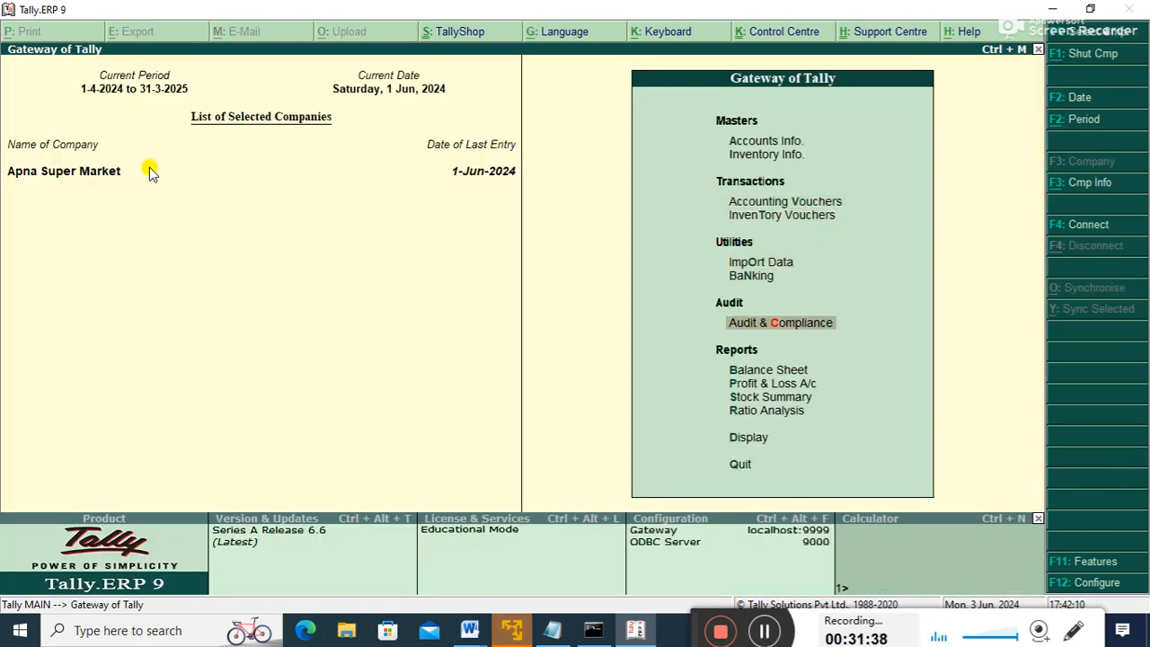
key(Return)
key(Down)
key(Down)
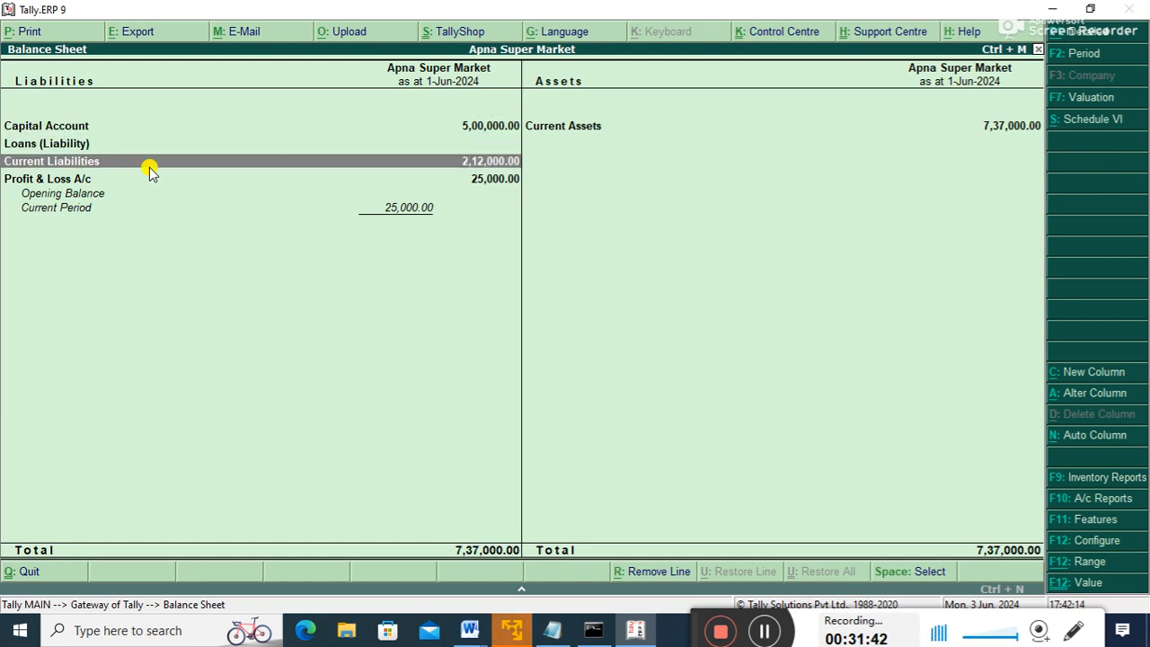
key(Escape)
key(Escape)
key(Escape)
key(Down)
key(Down)
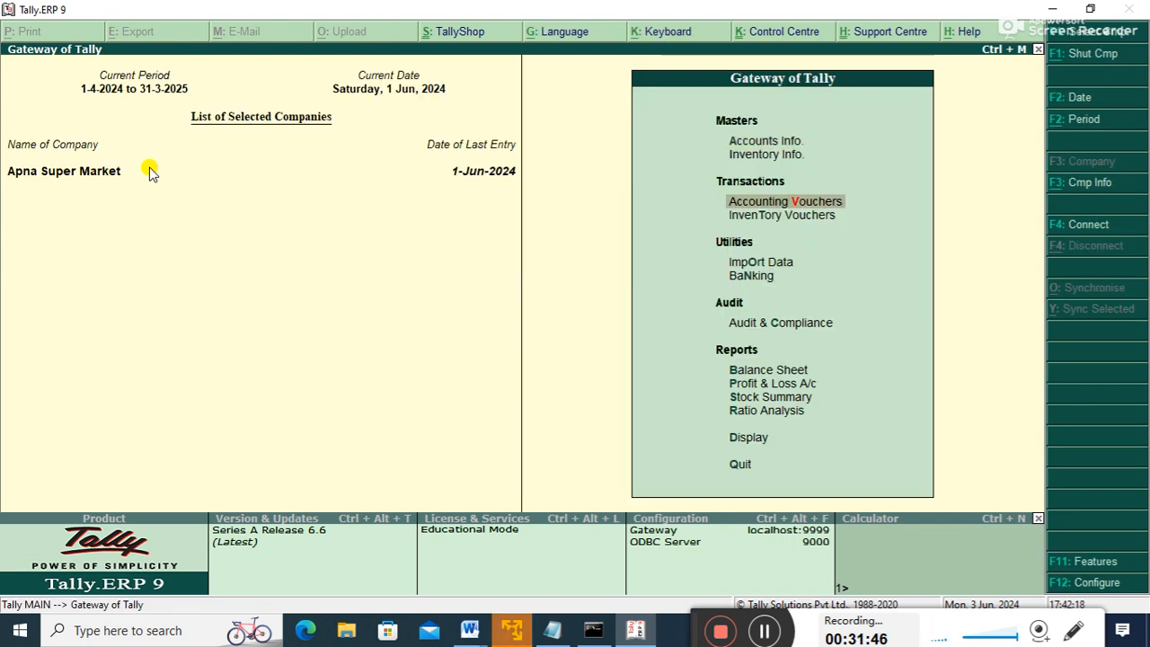
key(Return)
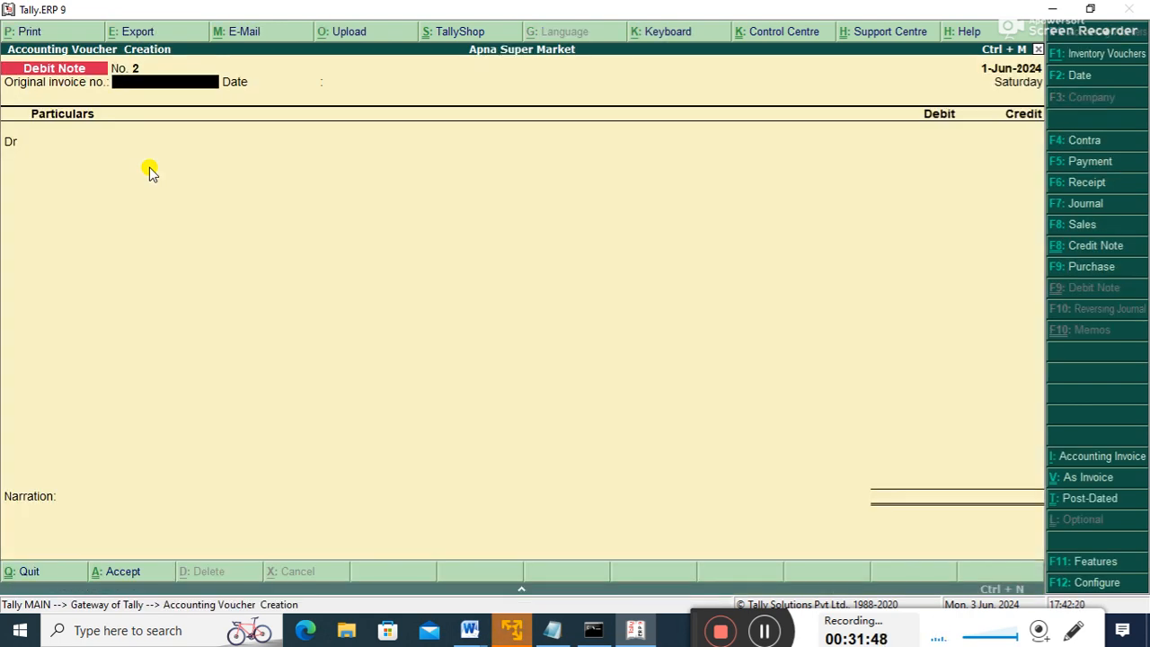
- Start a Payment voucher debiting HP WORLD [INTER -SUP] 2,12,000 against bill ref 1
key(F5)
key(Down)
key(Down)
key(Down)
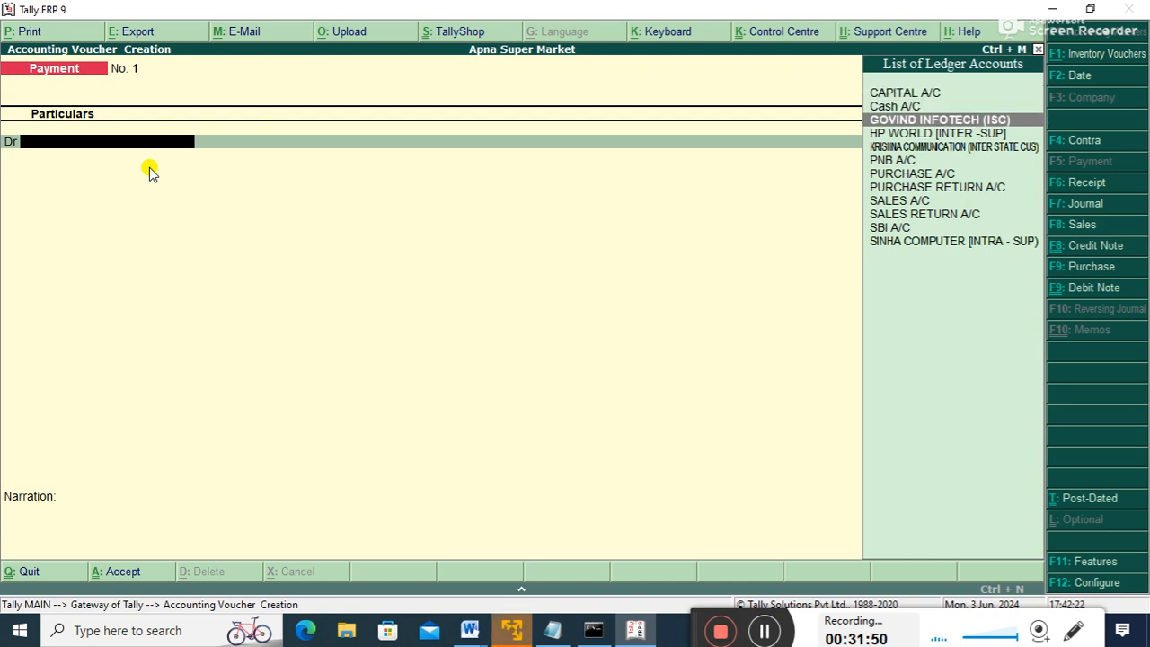
key(Return)
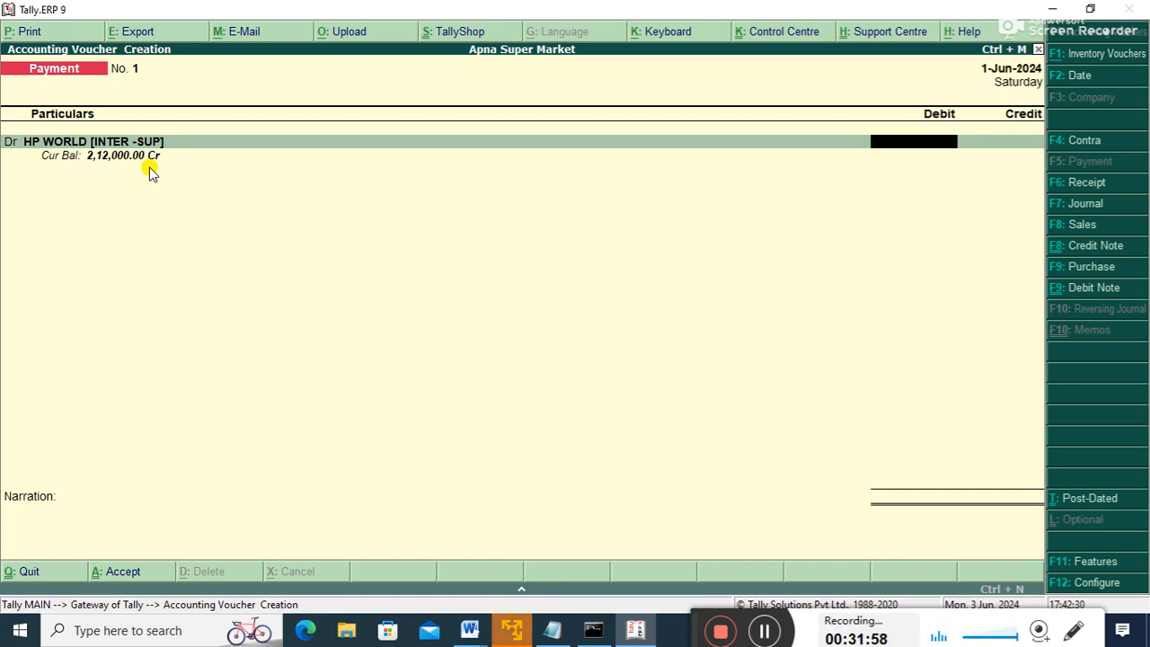
text(212000)
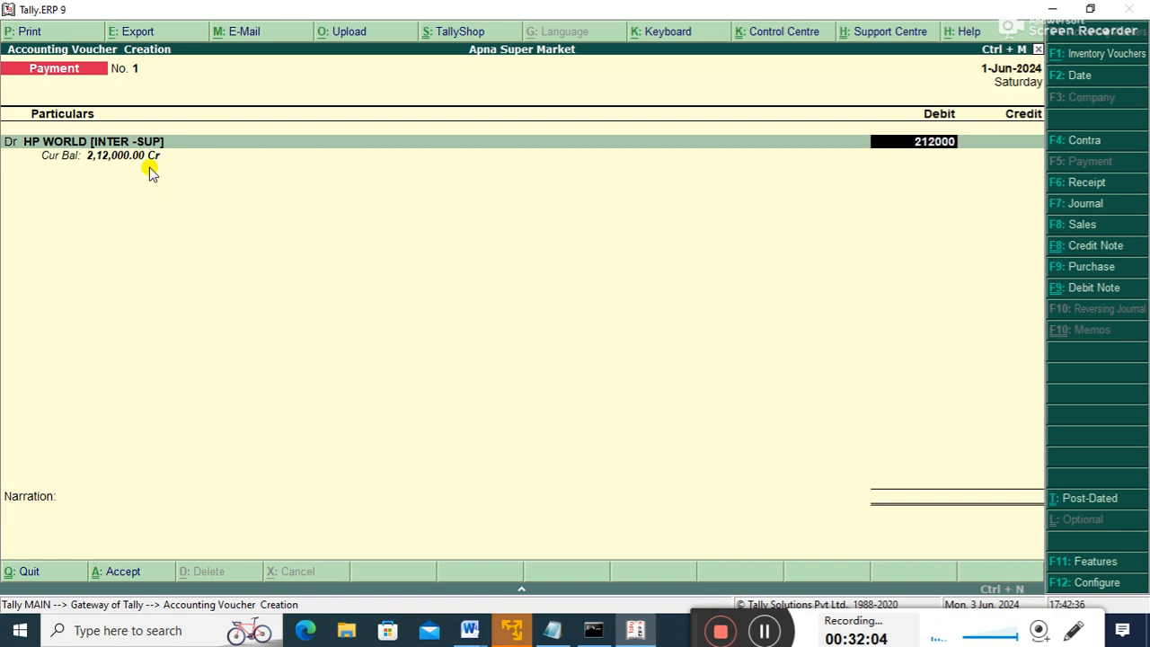
key(Return)
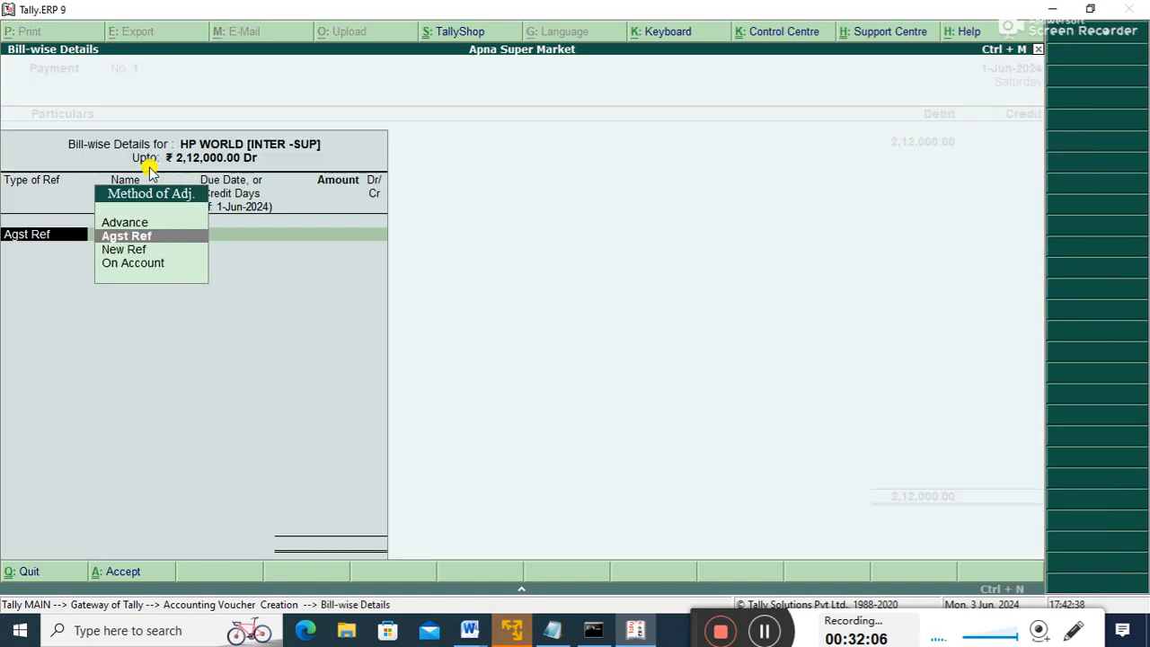
key(Return)
key(Return)
key(Return)
key(Return)
key(Return)
- Credit SBI A/C for 2,12,000, save Payment No. 1 and return to Gateway
key(Down)
key(Down)
key(Down)
key(Down)
key(Down)
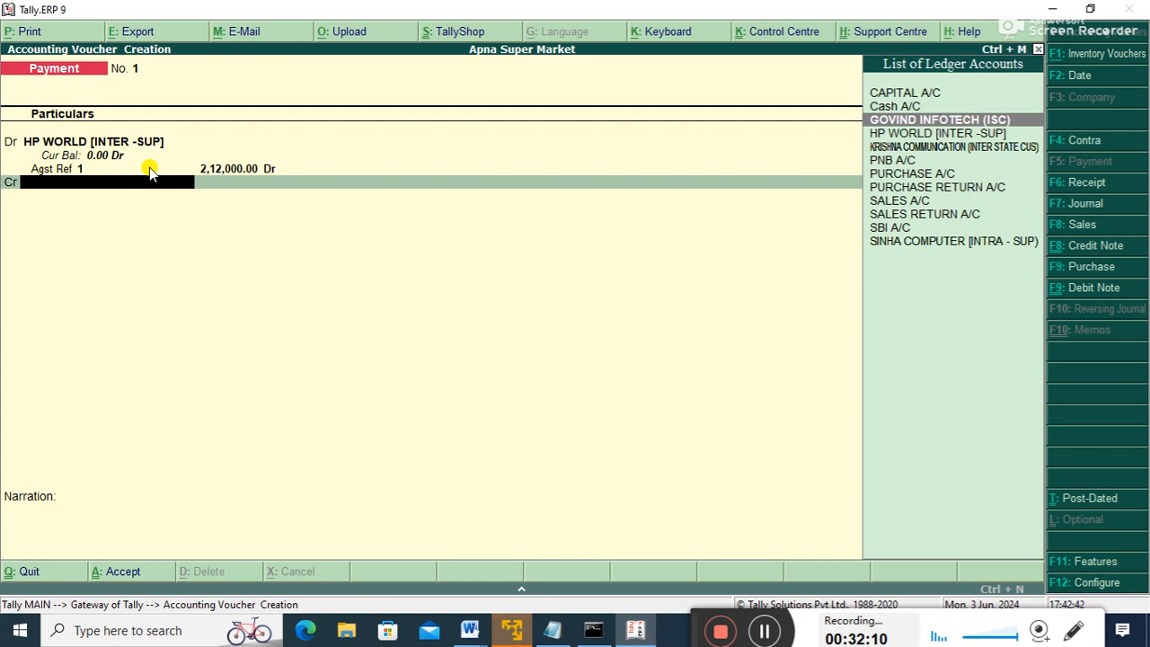
key(Down)
key(Down)
key(Down)
key(Down)
key(Down)
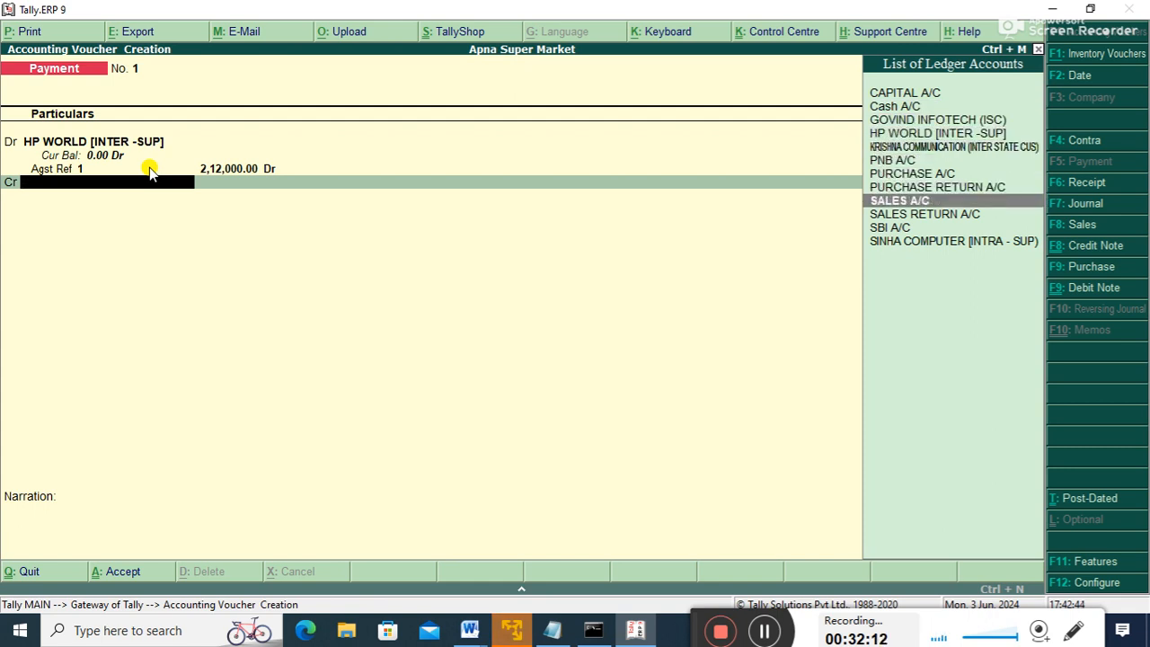
key(Return)
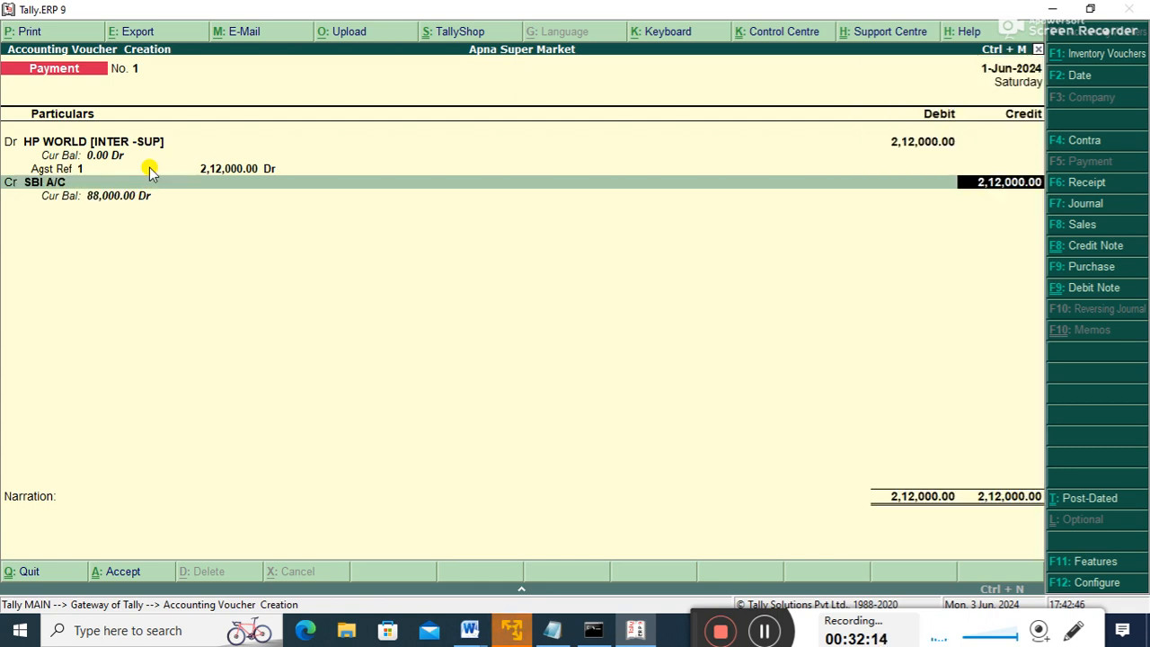
key(Return)
key(Return)
key(Return)
key(Return)
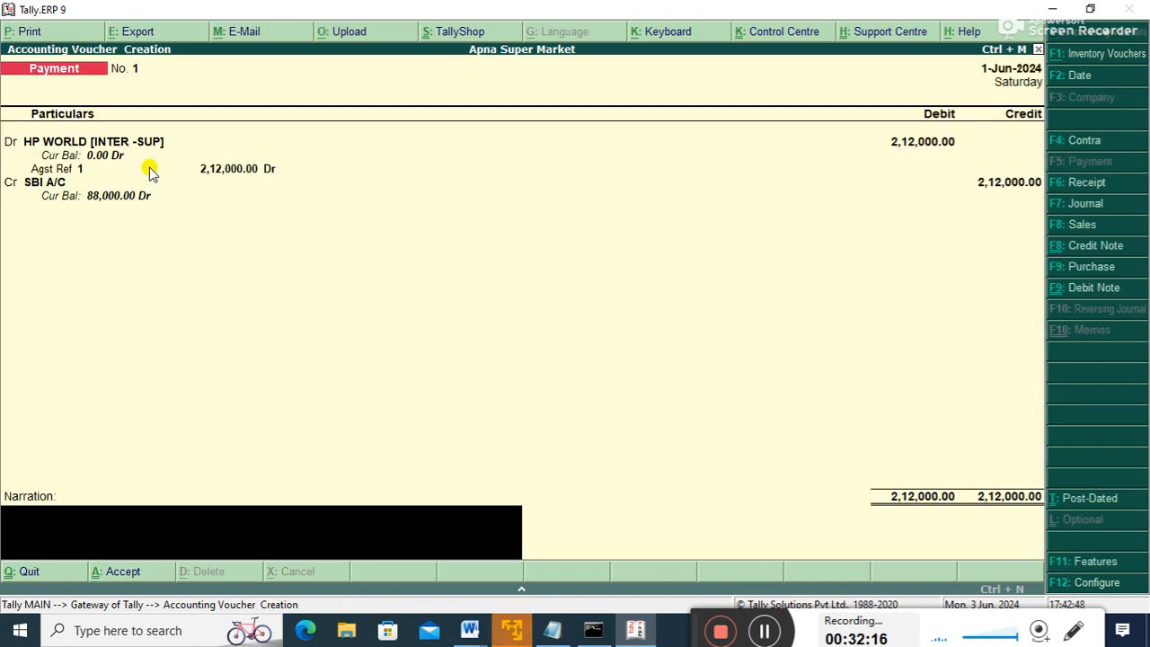
key(Return)
key(Return)
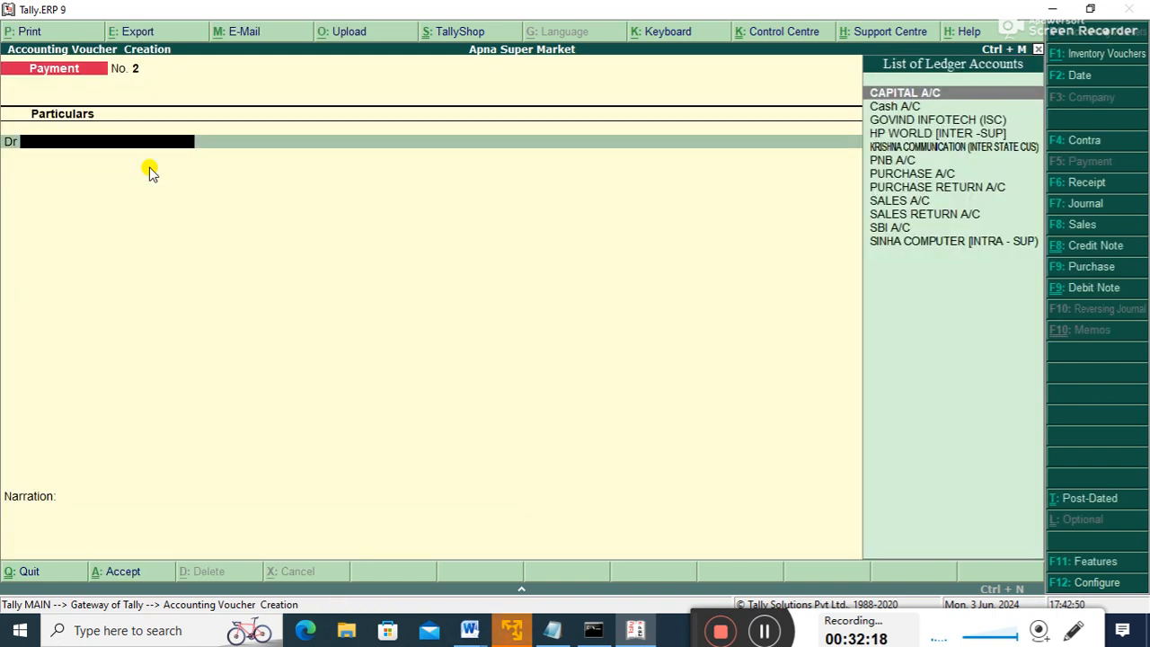
key(Escape)
key(Return)
key(Down)
key(Down)
key(Down)
key(Down)
key(Down)
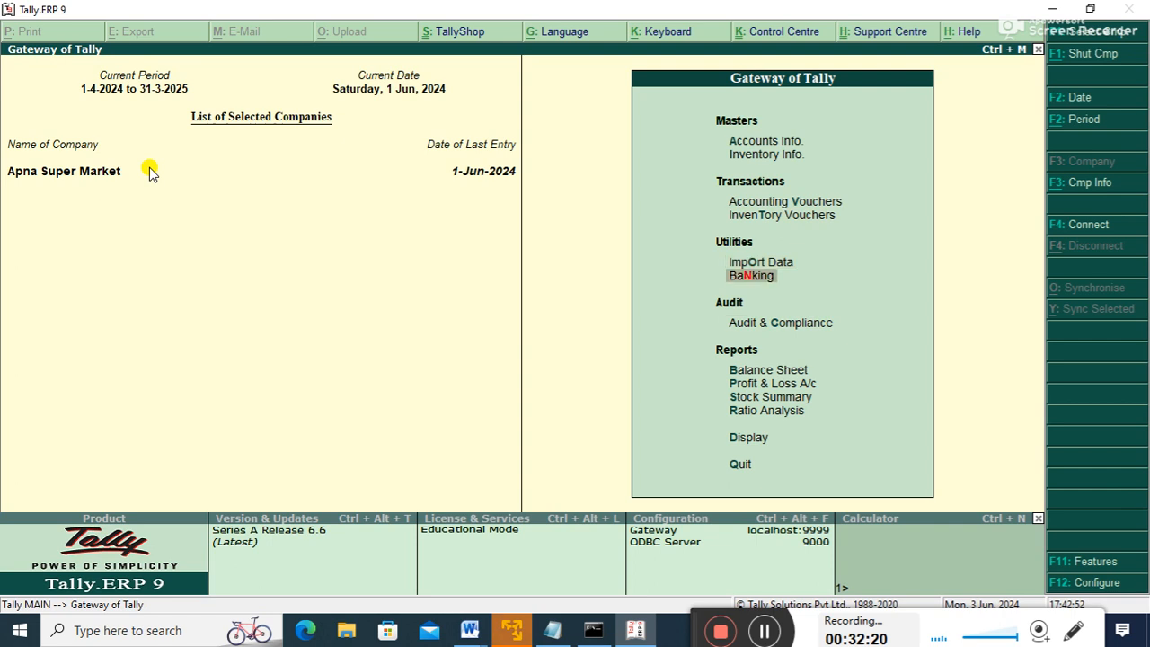
key(Return)
key(Down)
key(Down)
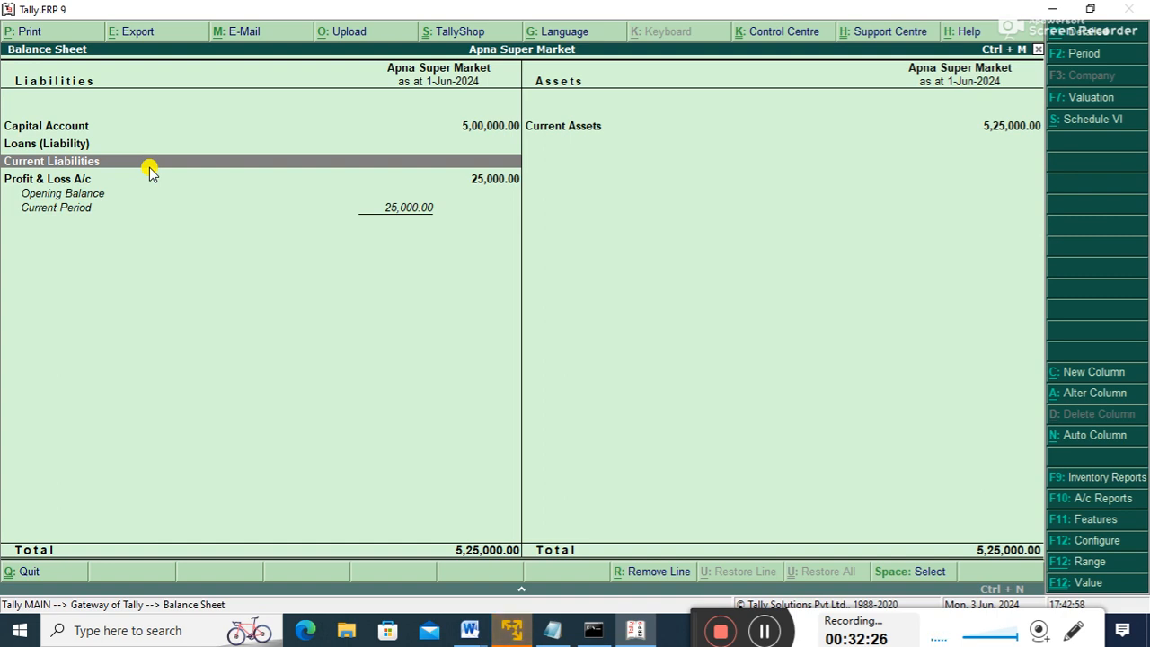
key(Escape)
key(Escape)
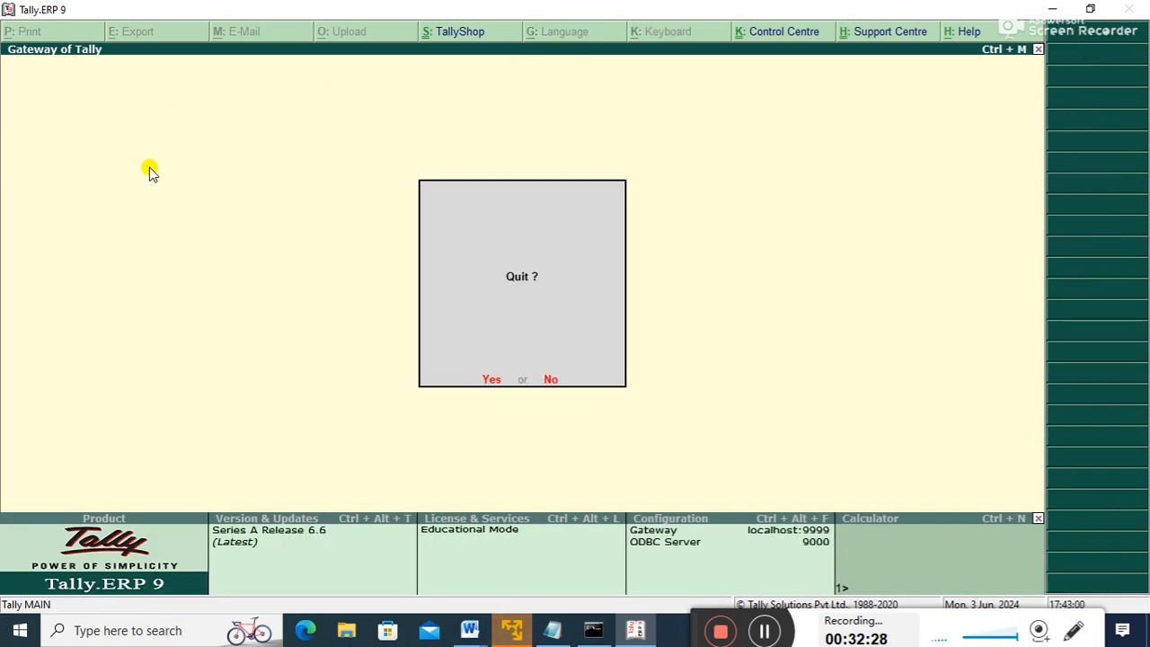
key(Escape)
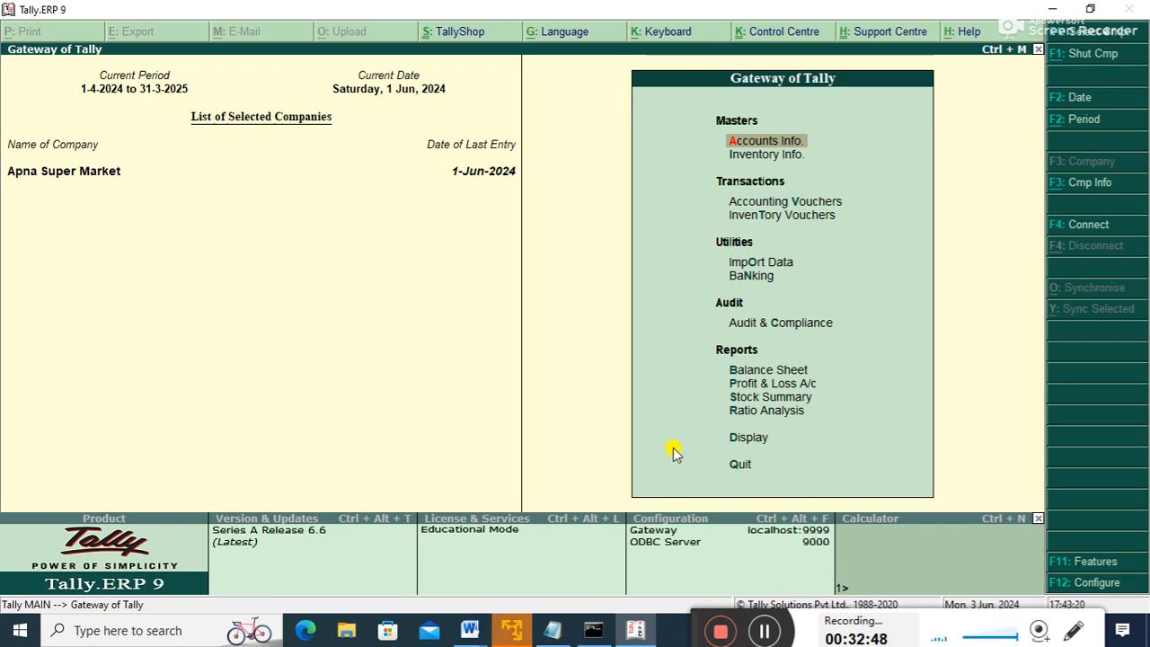
key(Down)
- Look through the Inventory Info masters menu options
key(Up)
key(Down)
key(Return)
key(Down)
key(Down)
key(Down)
key(Down)
key(Down)
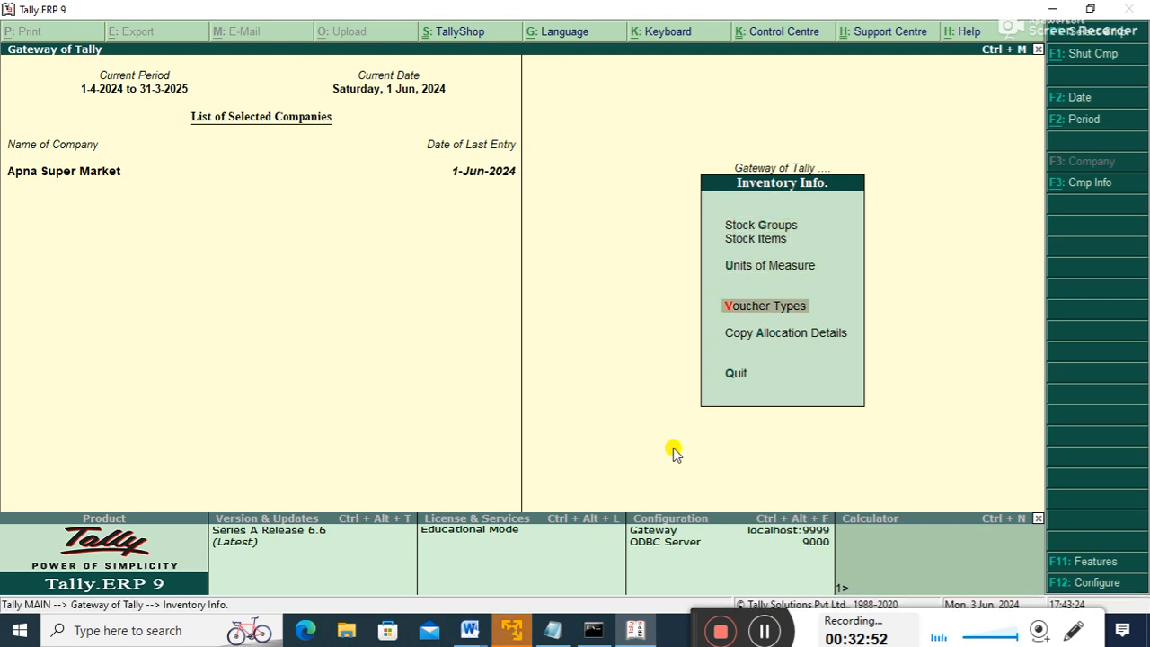
key(Up)
key(Up)
key(Up)
key(Up)
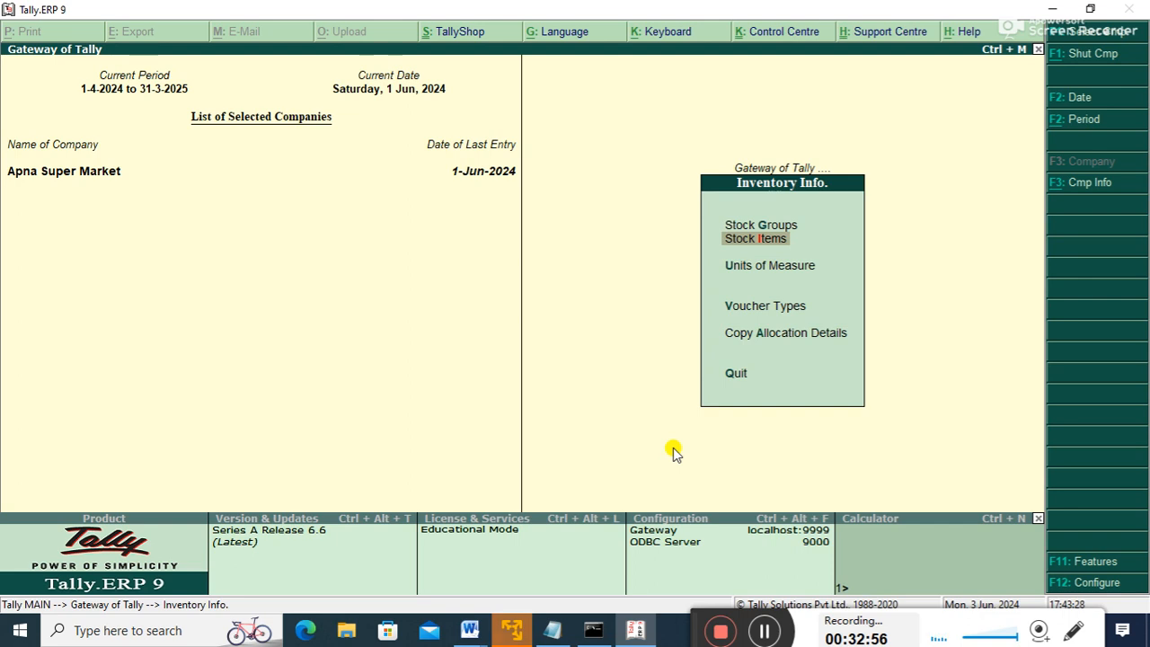
key(Down)
key(Up)
key(Up)
key(Up)
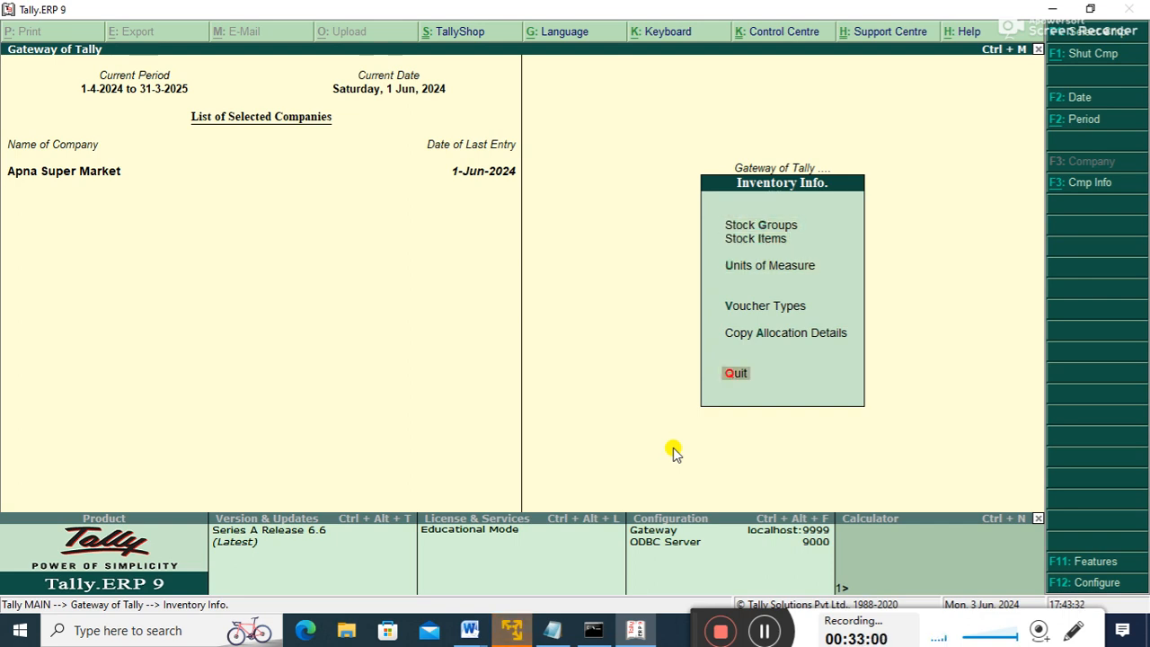
- Set Maintain multiple Godowns to Yes in Inventory Features and accept the change
key(F11)
key(Down)
key(Up)
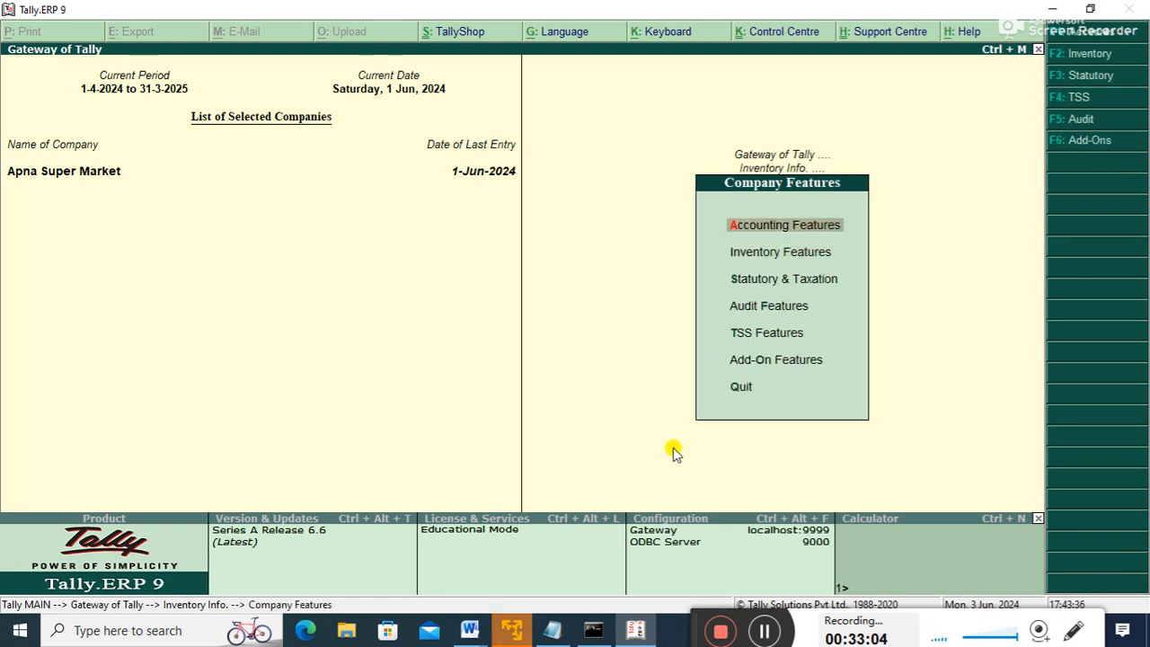
key(Down)
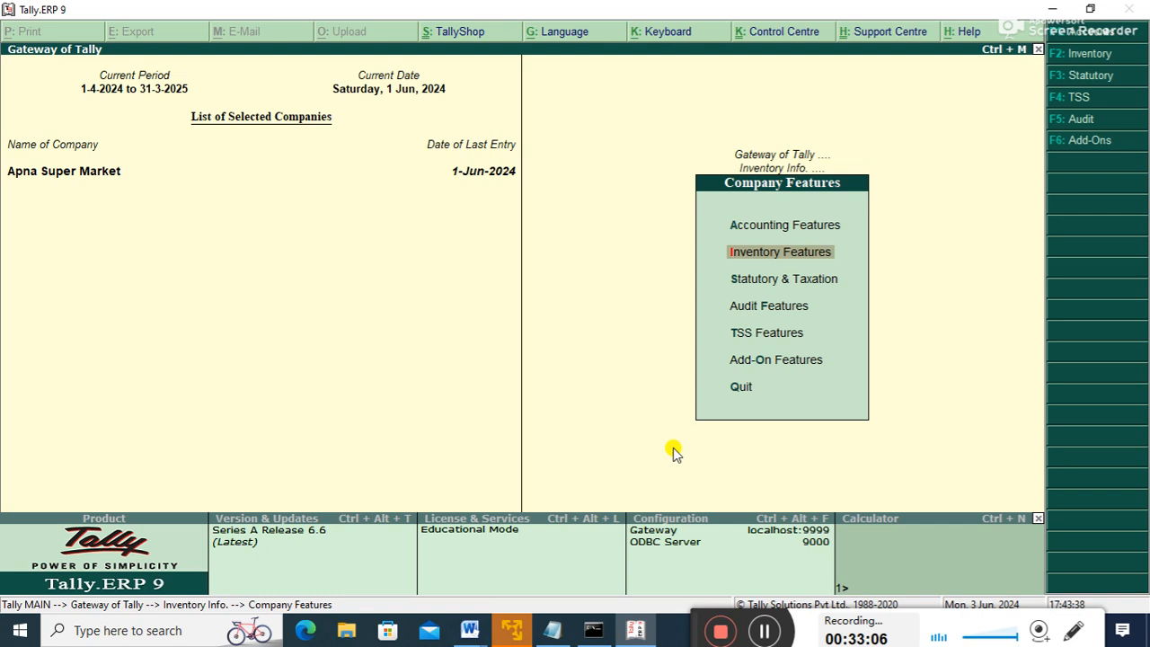
key(Down)
key(Up)
key(Up)
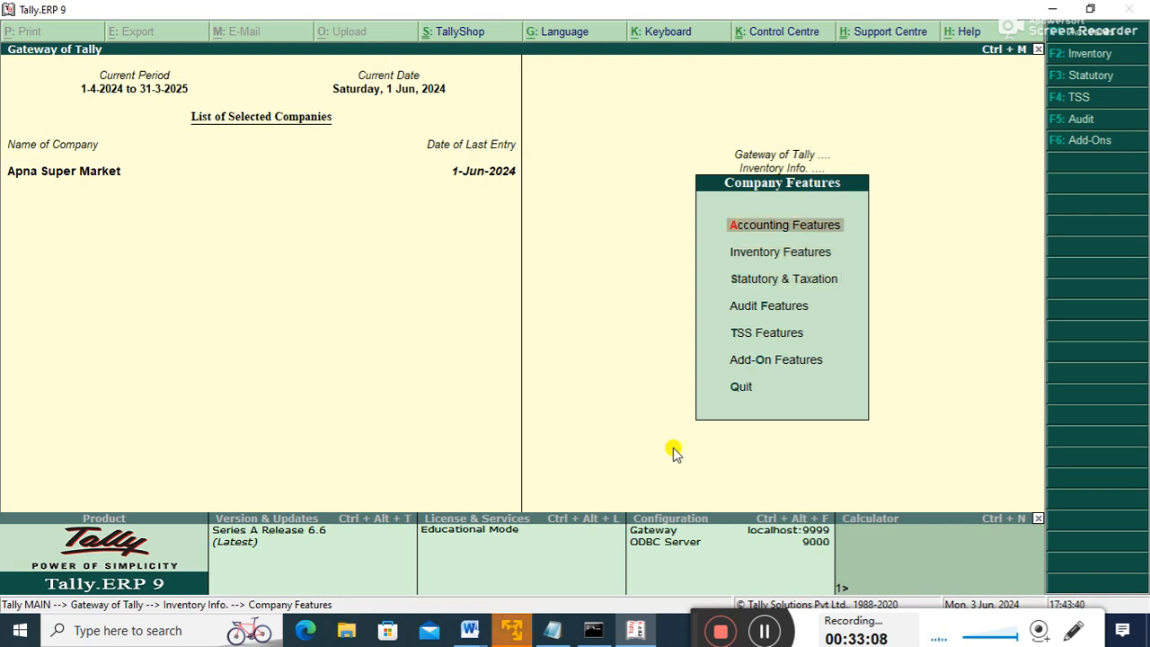
key(Down)
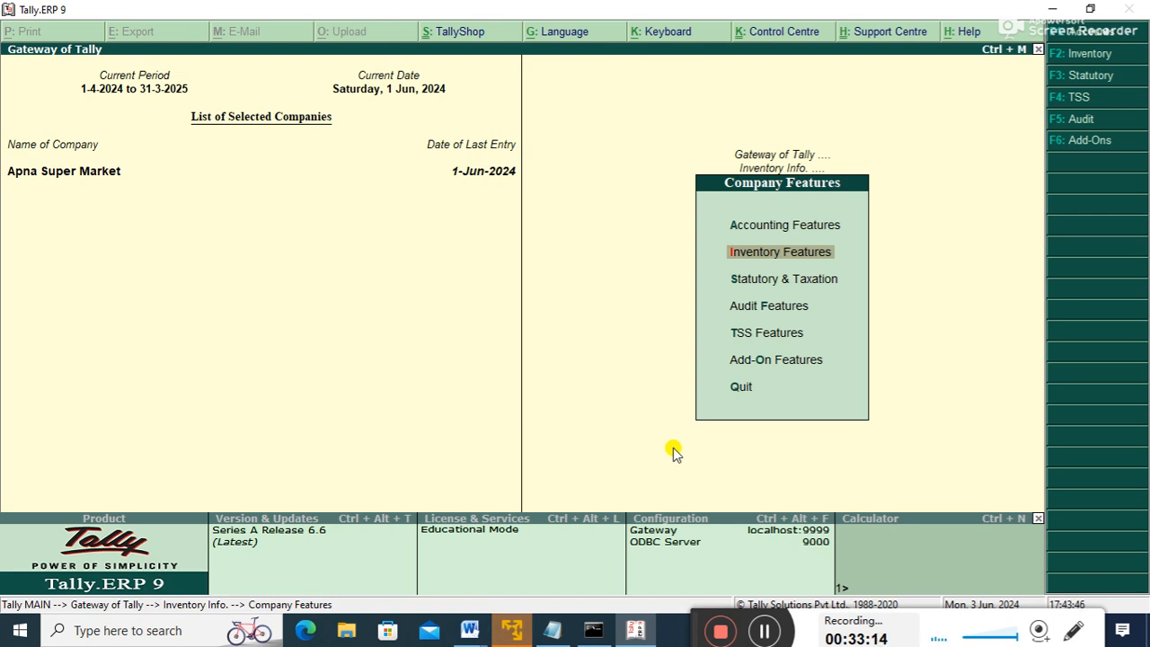
key(Return)
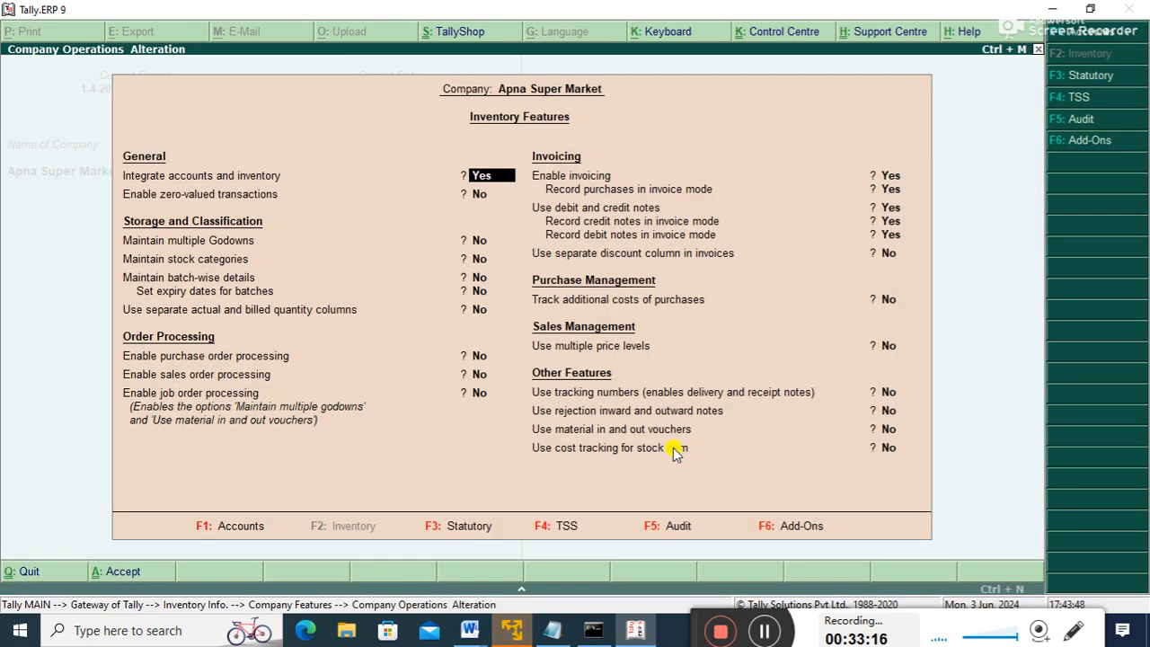
key(Return)
key(Return)
key(Return)
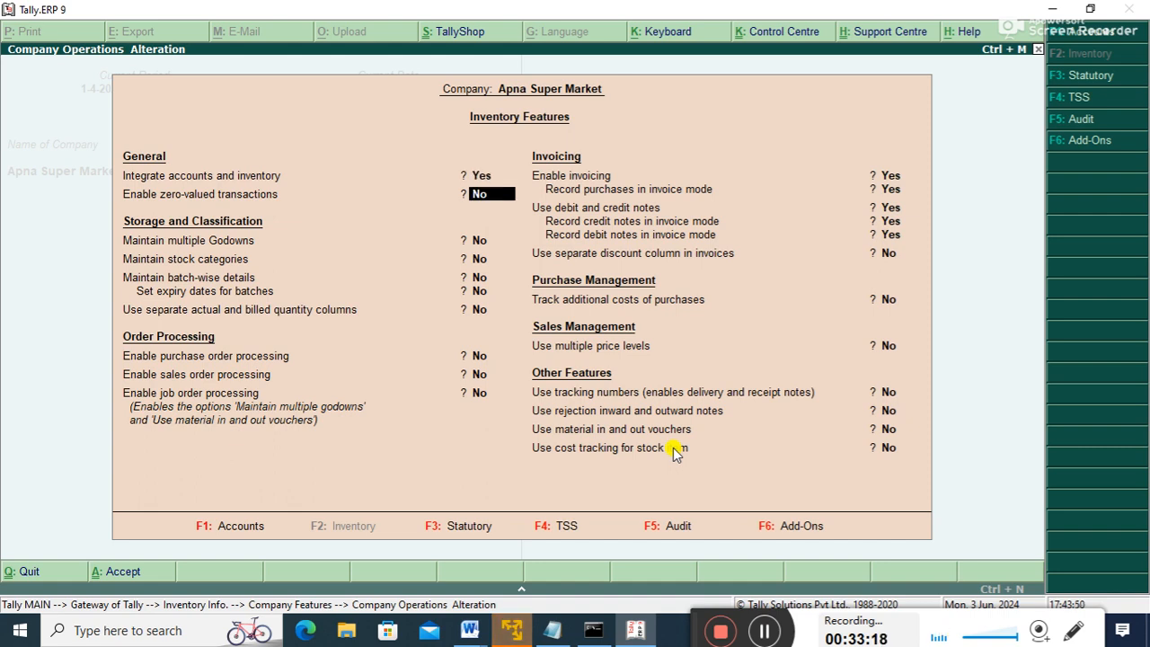
key(Up)
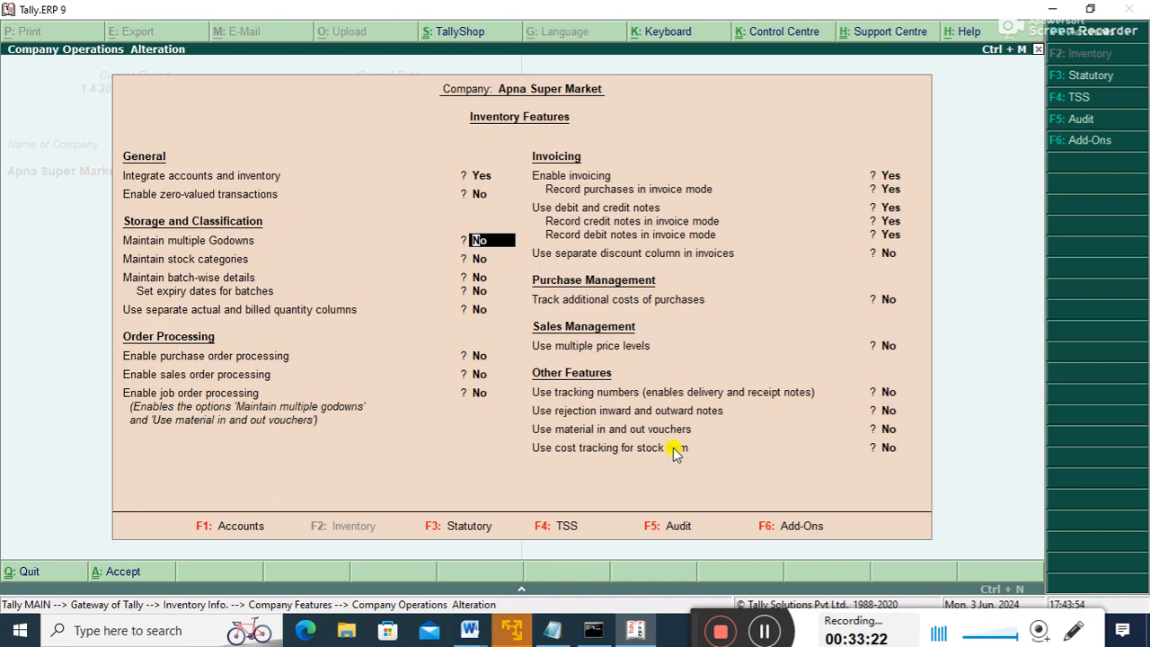
text(y)
key(Return)
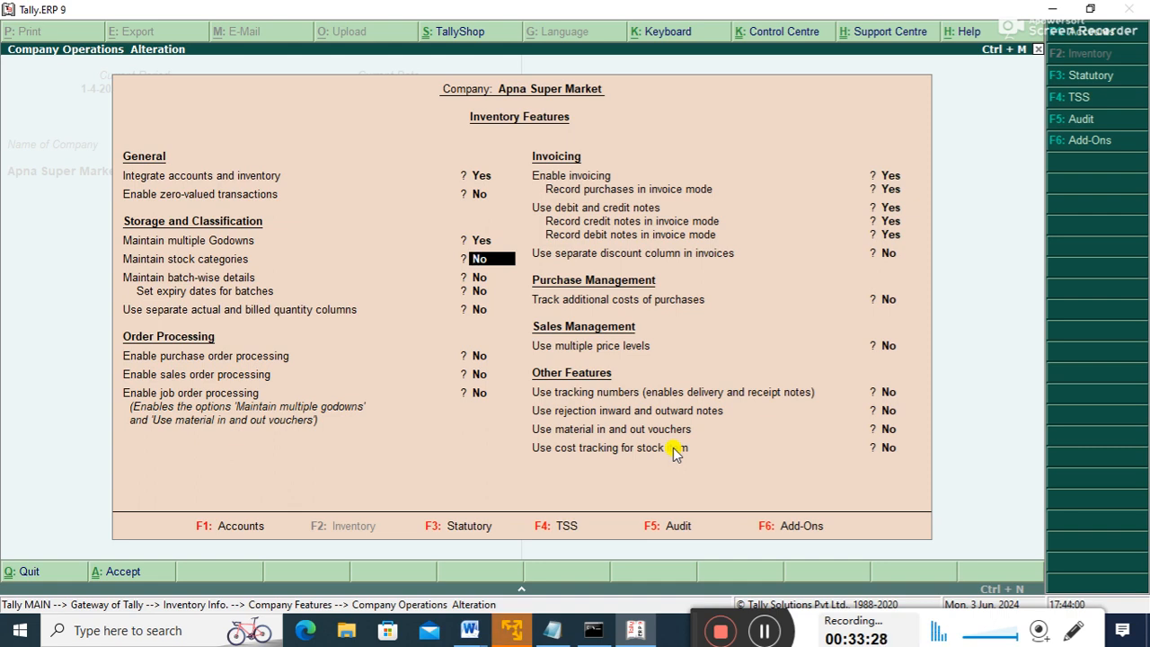
key(ctrl+a)
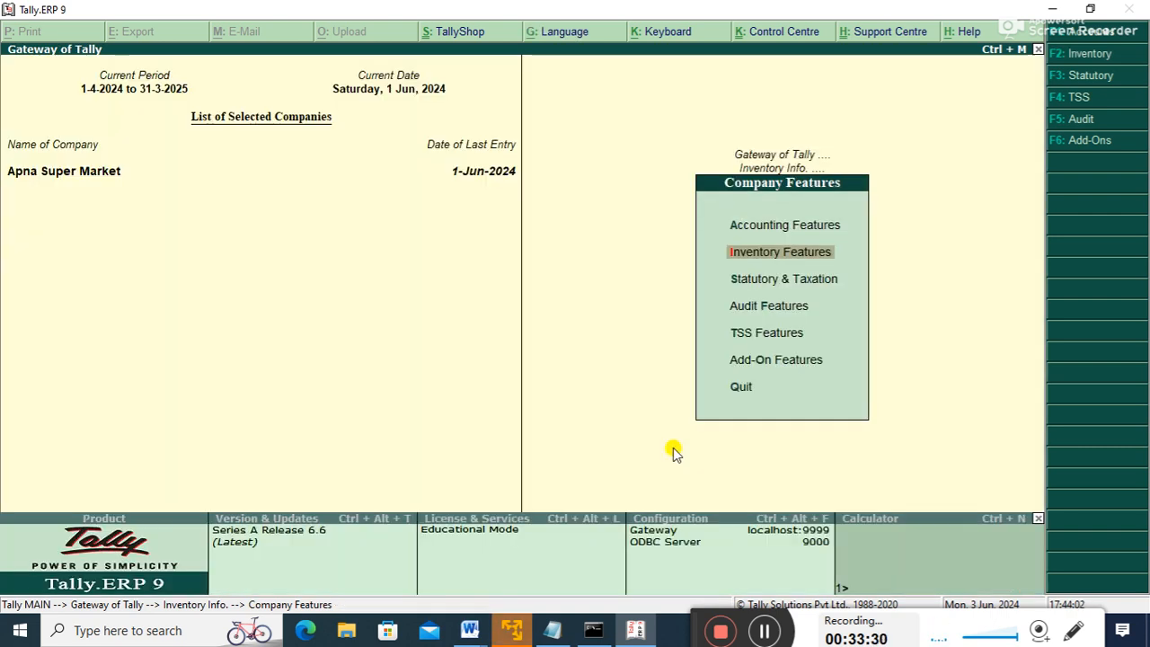
- Go back to Gateway and open the Godowns masters under Inventory Info
key(Escape)
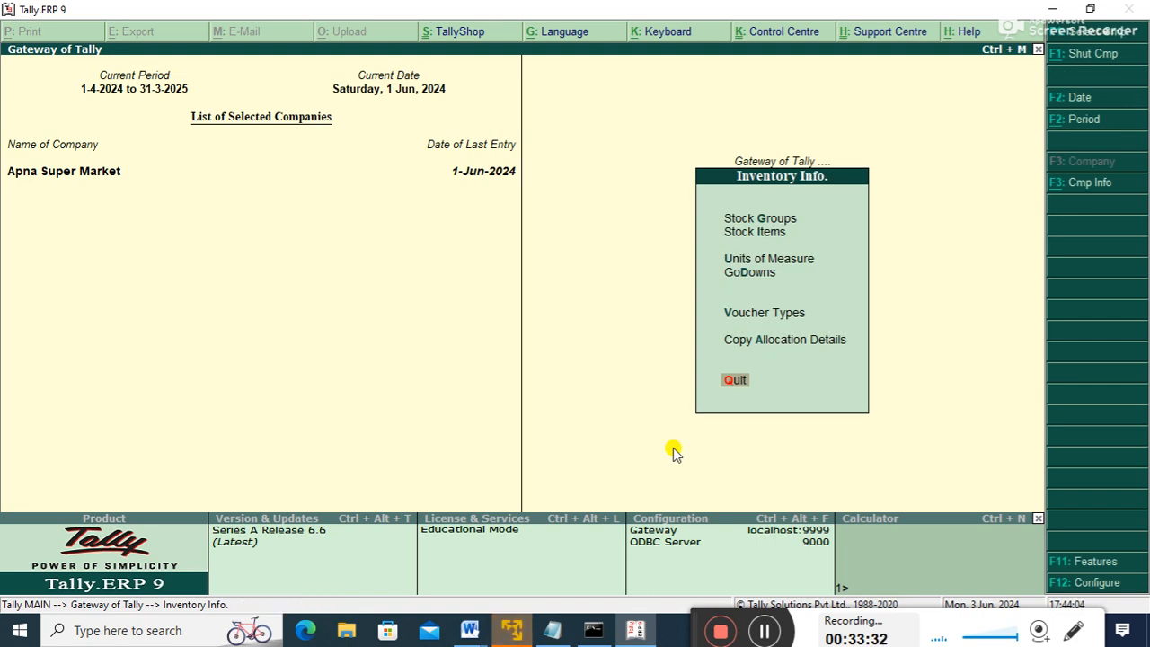
key(Escape)
key(Down)
key(Up)
key(Return)
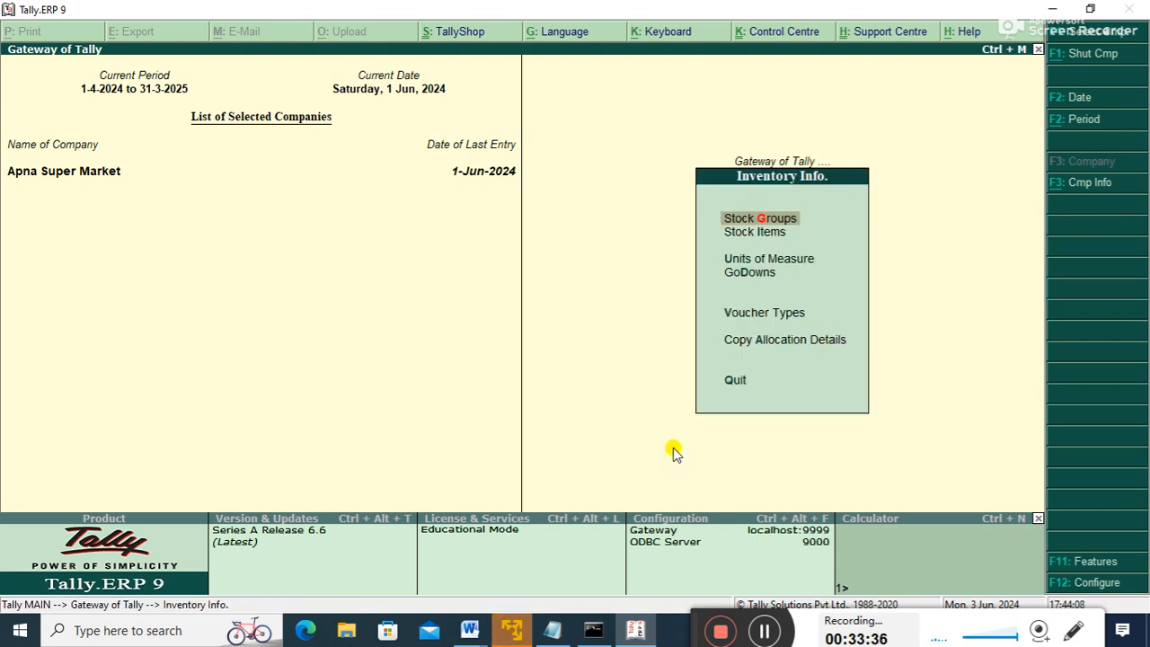
key(Down)
key(Down)
key(Down)
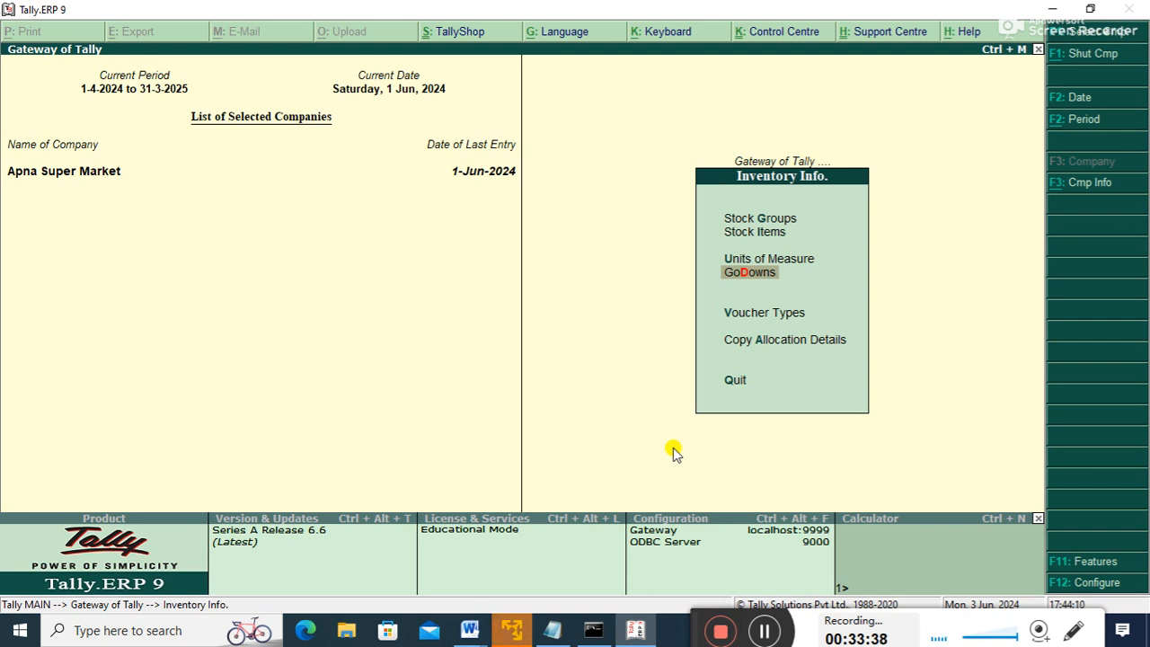
key(Return)
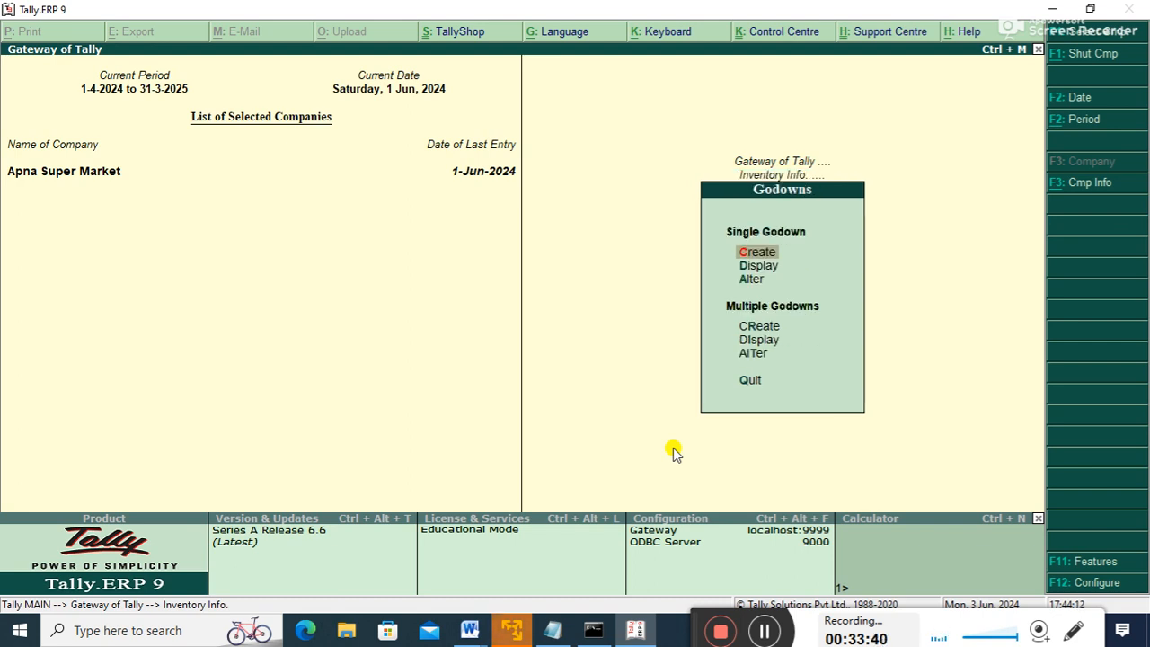
- Create godown 'Rps' under Primary, save it, and leave the Godowns menu
key(Return)
text(Rps)
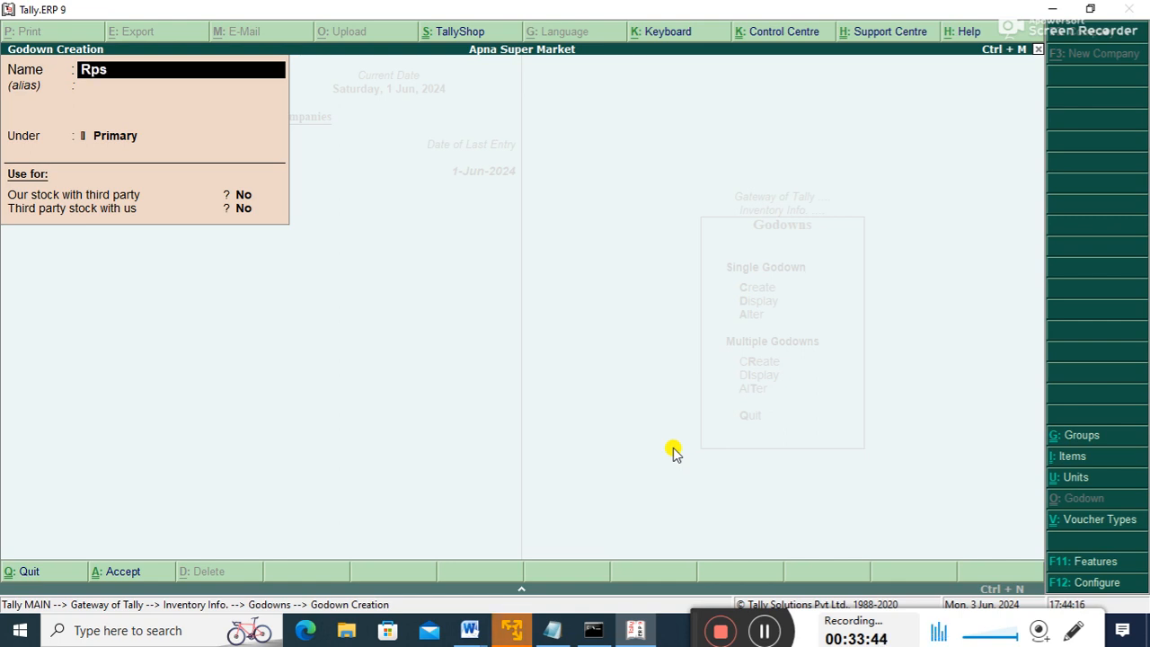
key(Return)
key(Return)
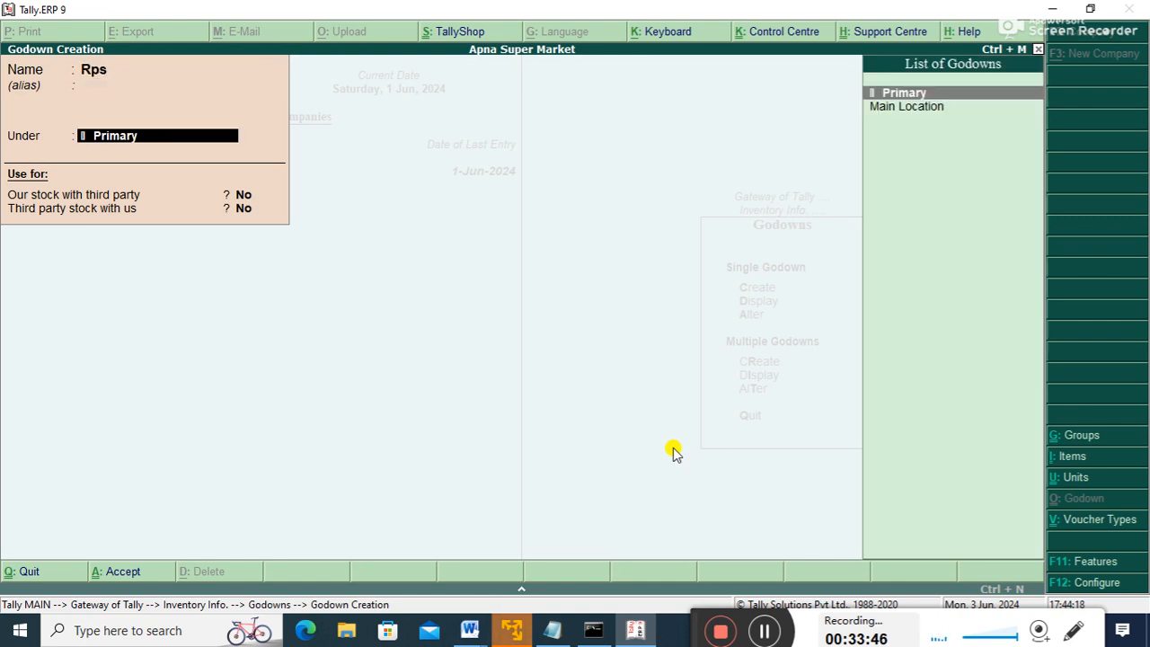
key(Return)
key(Return)
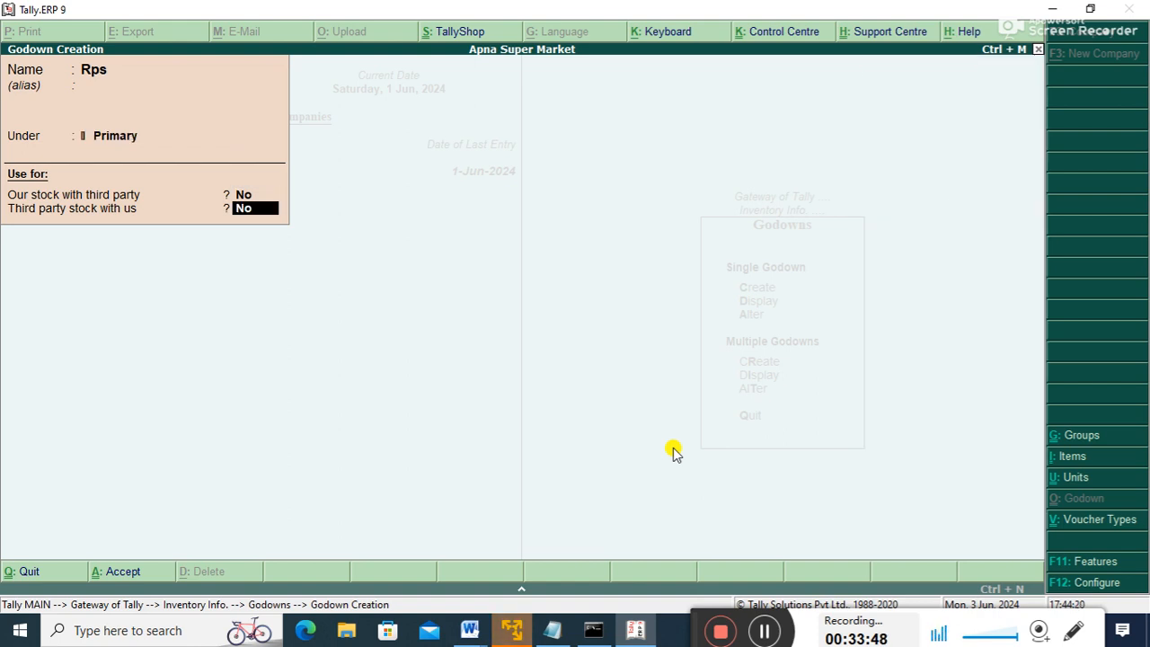
key(Return)
key(Return)
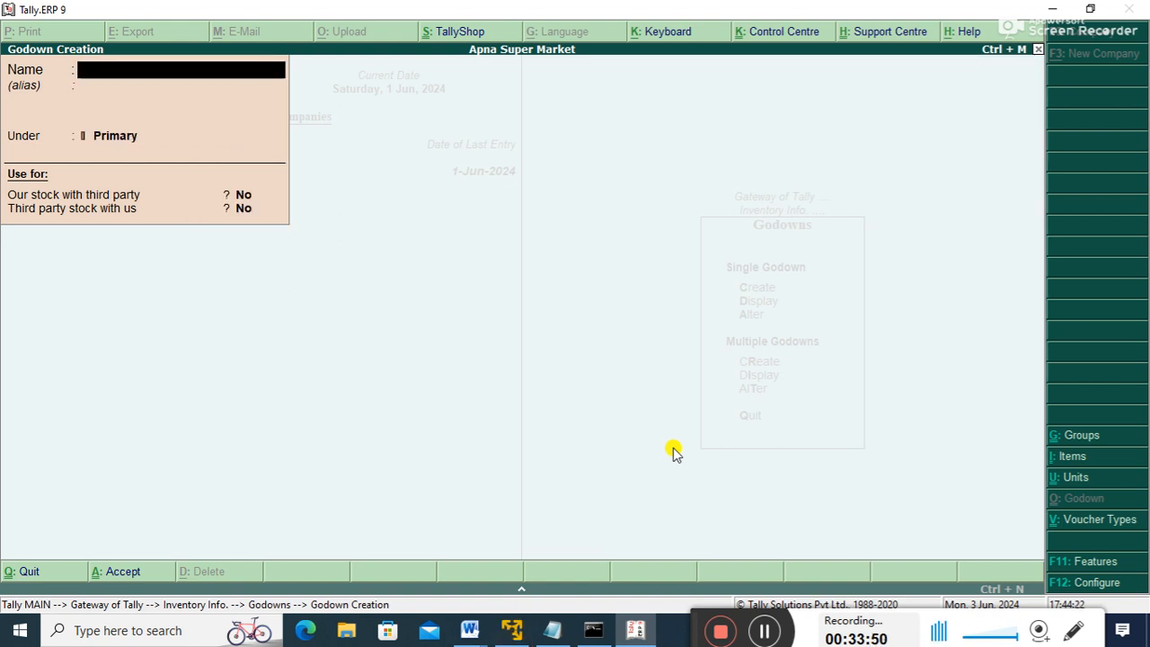
key(Escape)
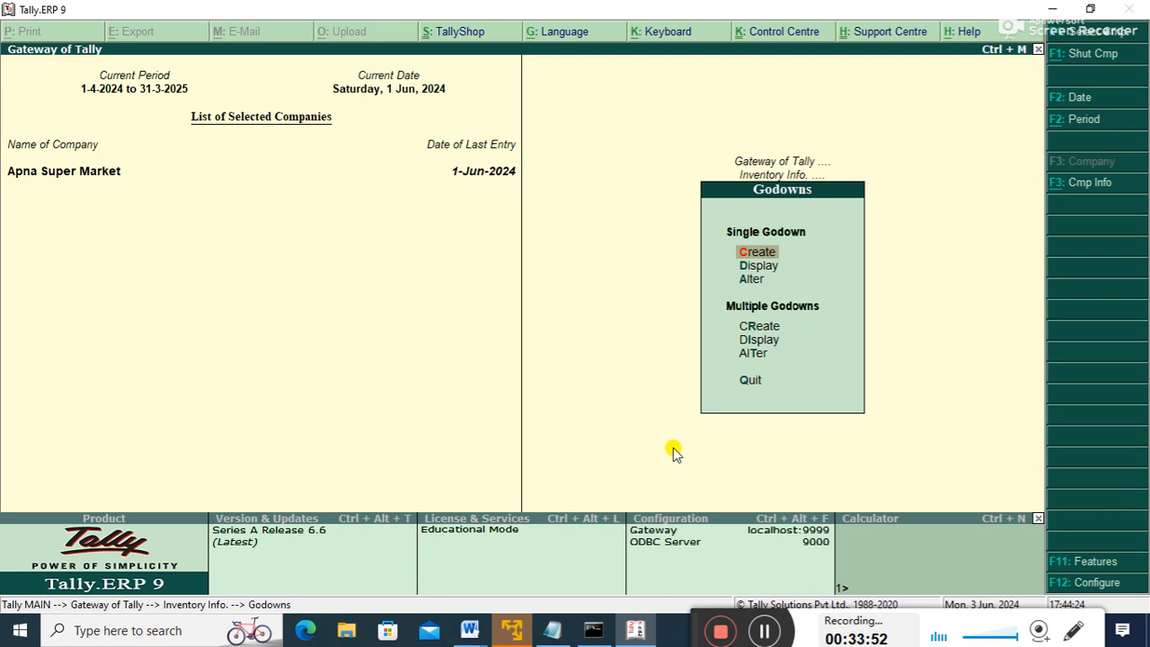
key(Escape)
key(Escape)
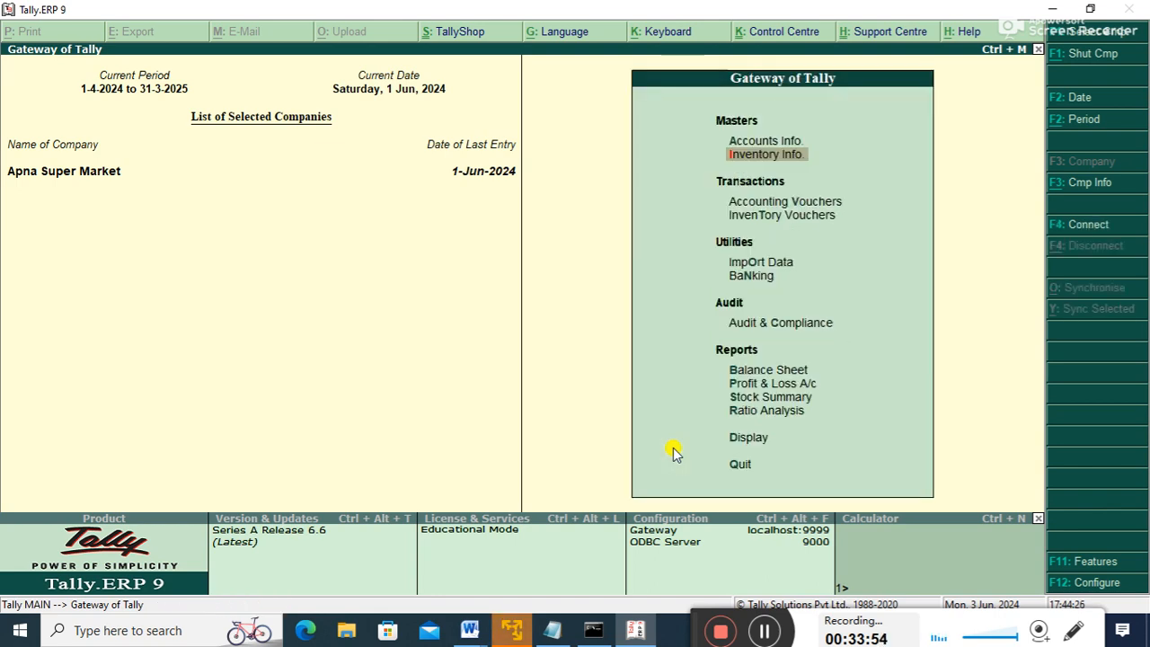
- Begin a Stock Journal taking 3 MONITOR at 5,000.00 each from Main Location
key(Down)
key(Down)
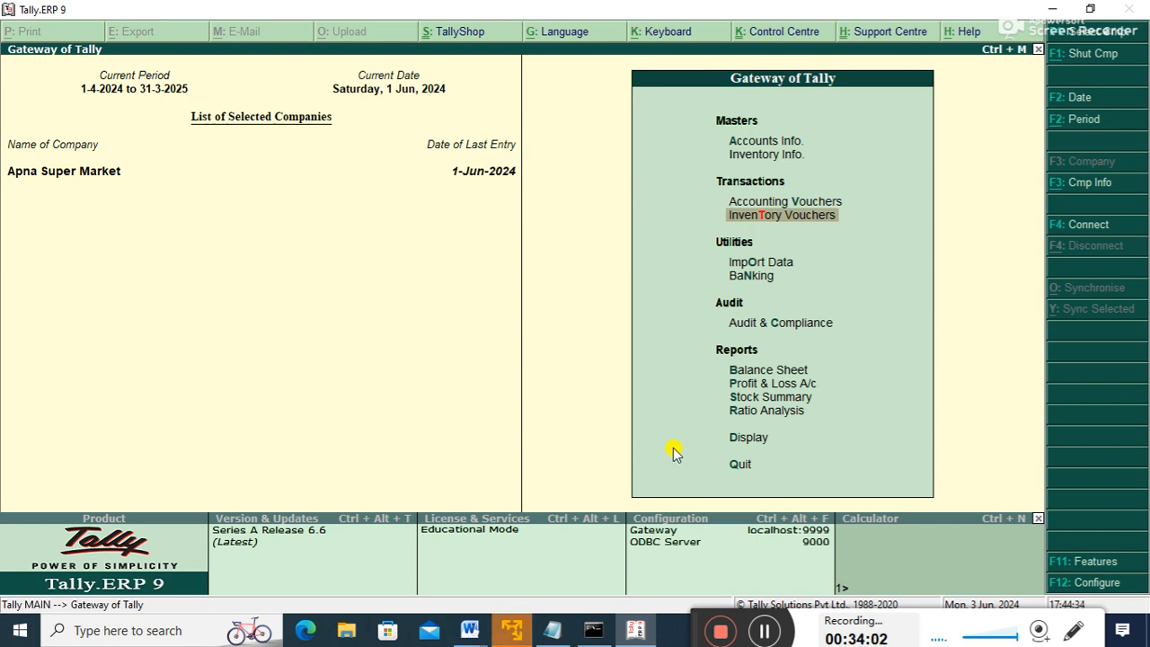
key(Return)
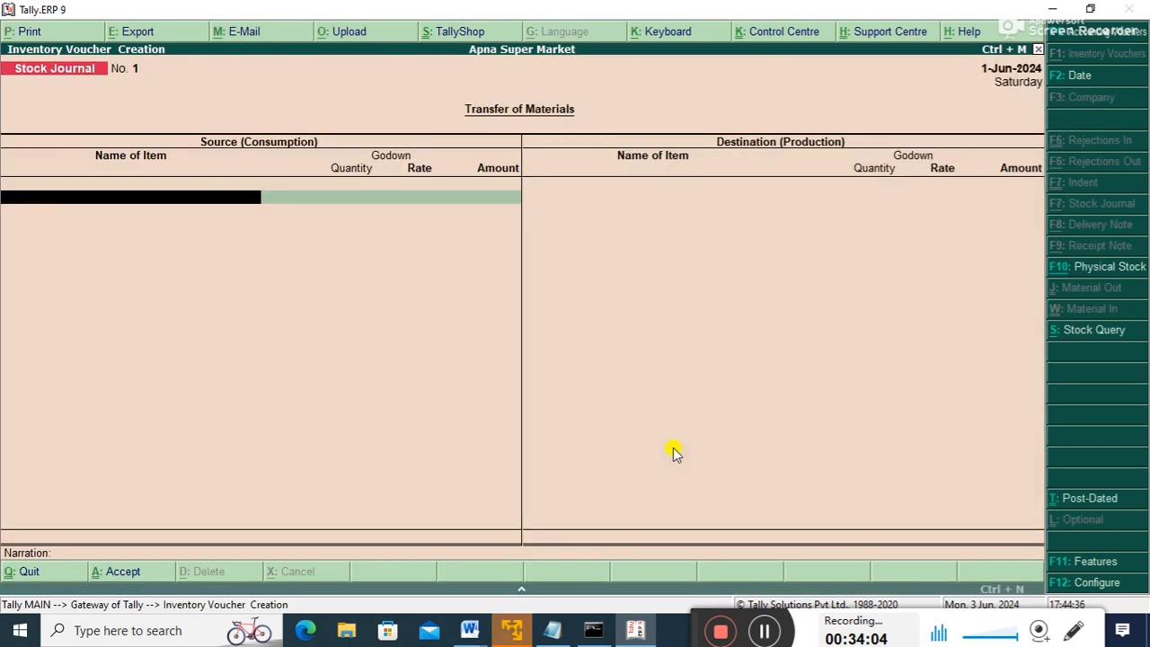
key(Down)
key(Down)
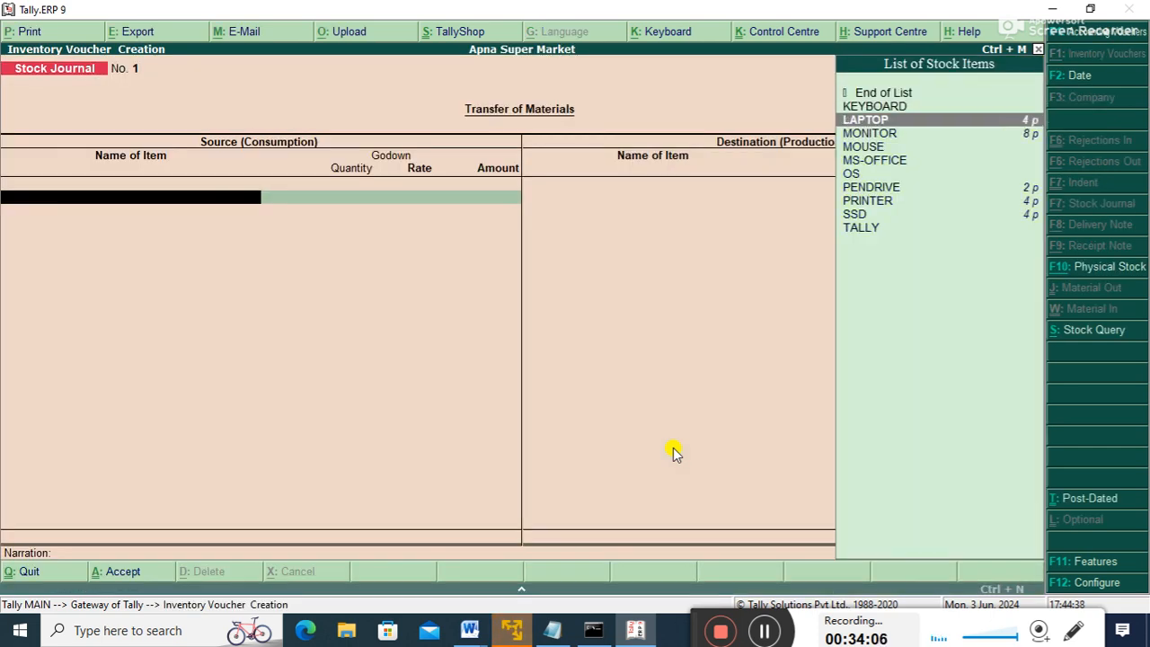
key(Down)
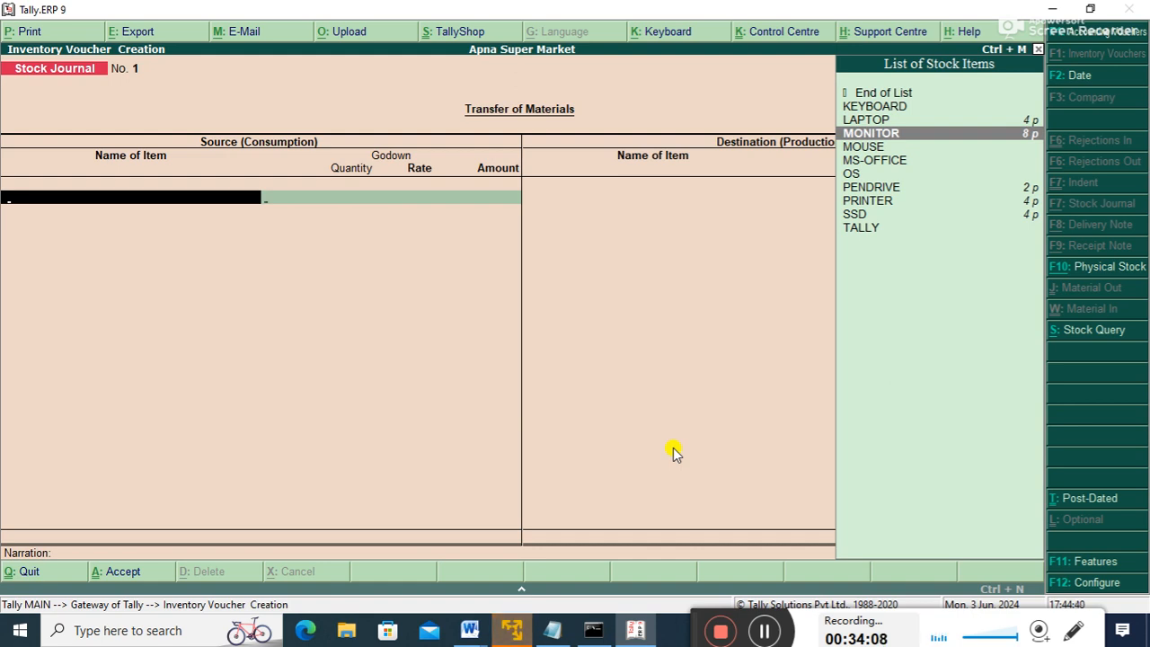
key(Return)
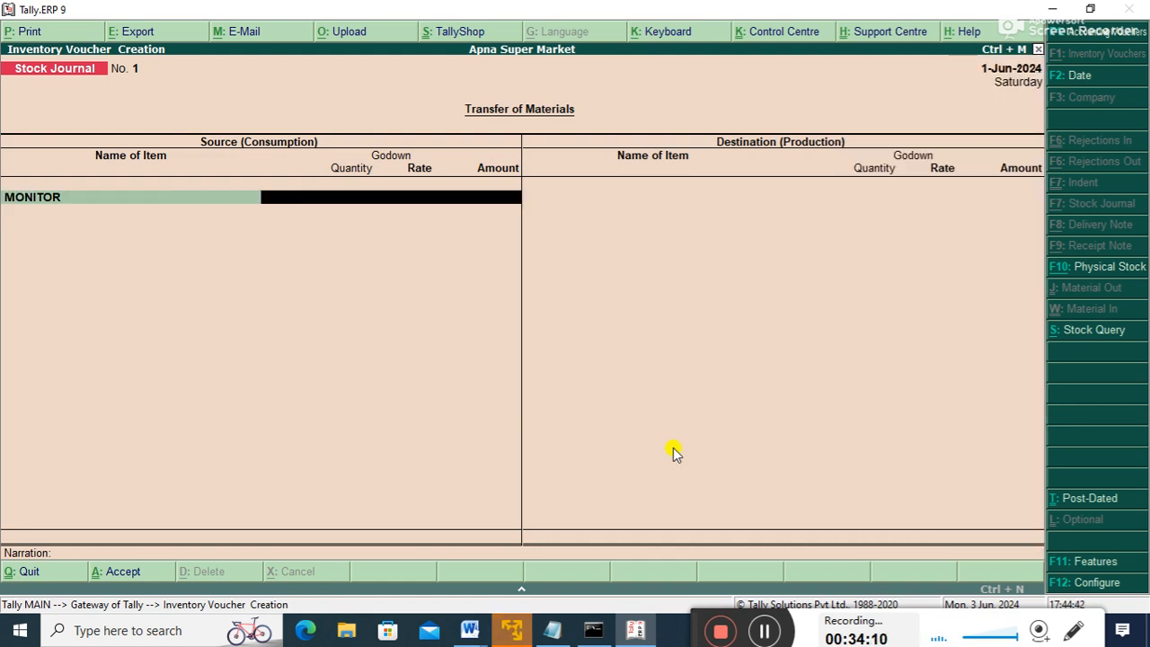
key(Down)
key(Up)
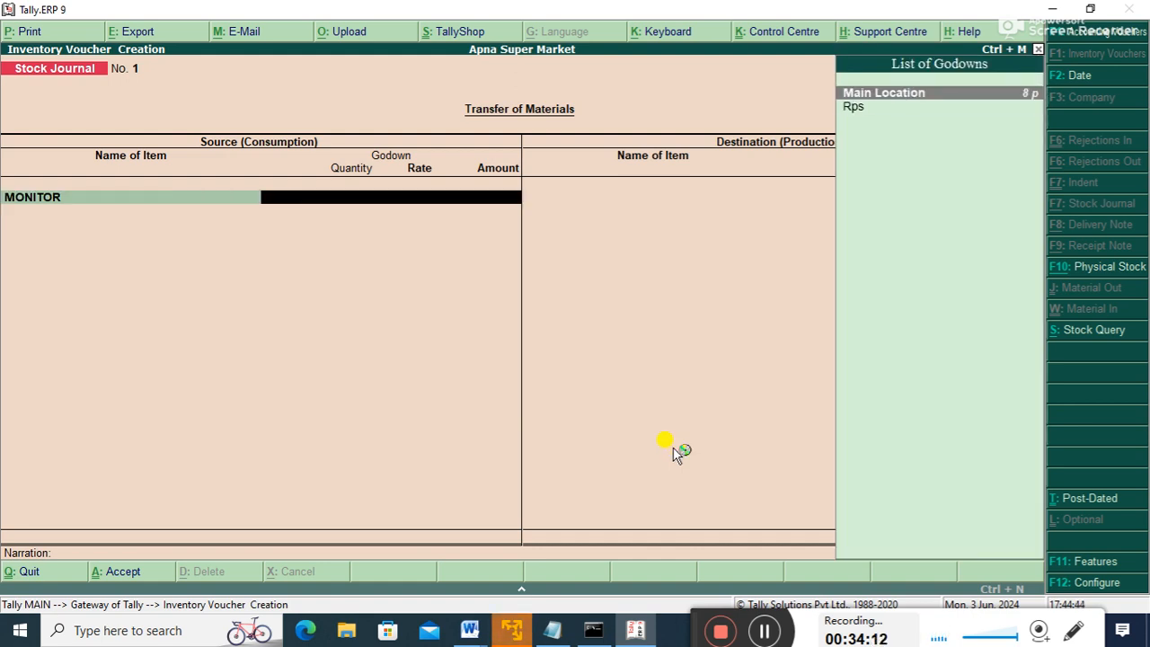
key(Return)
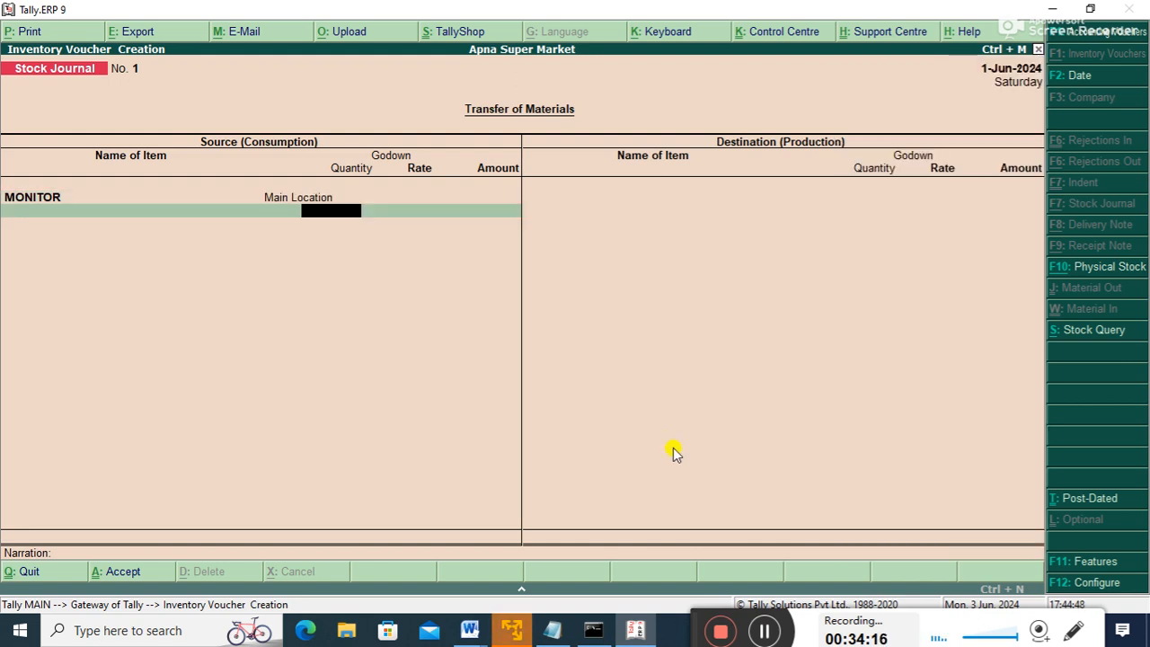
key(Return)
key(Return)
key(Return)
key(Return)
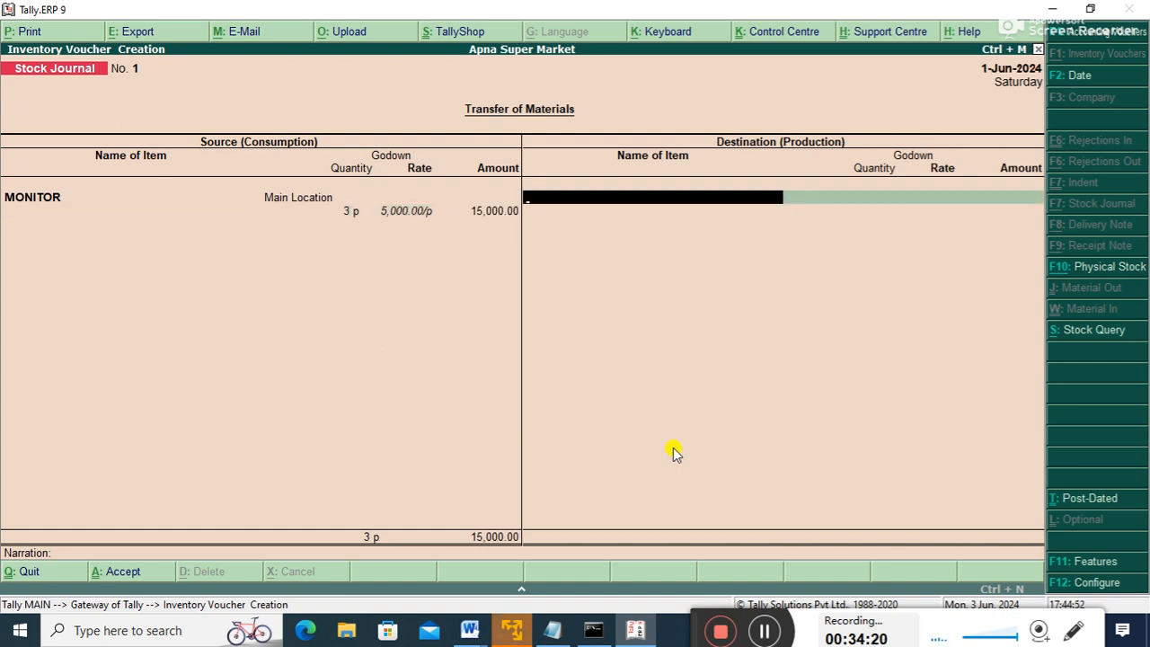
- Add destination MONITOR, 3 units into the Rps godown, and accept the voucher
key(Down)
key(Down)
key(Down)
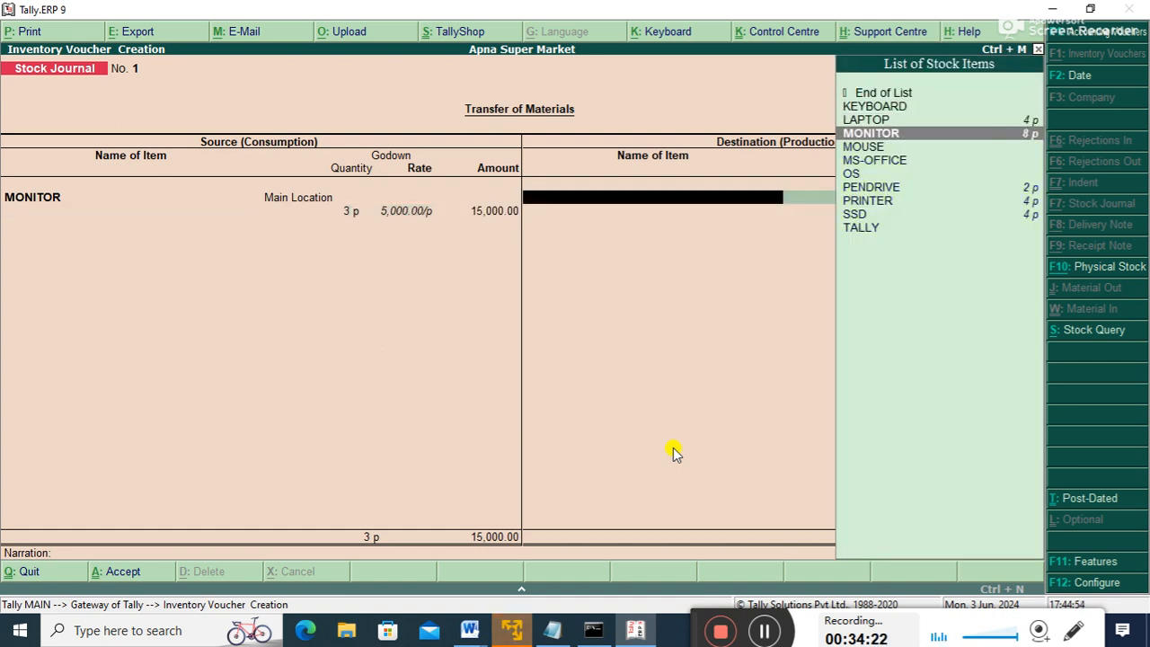
key(Return)
key(Down)
key(Down)
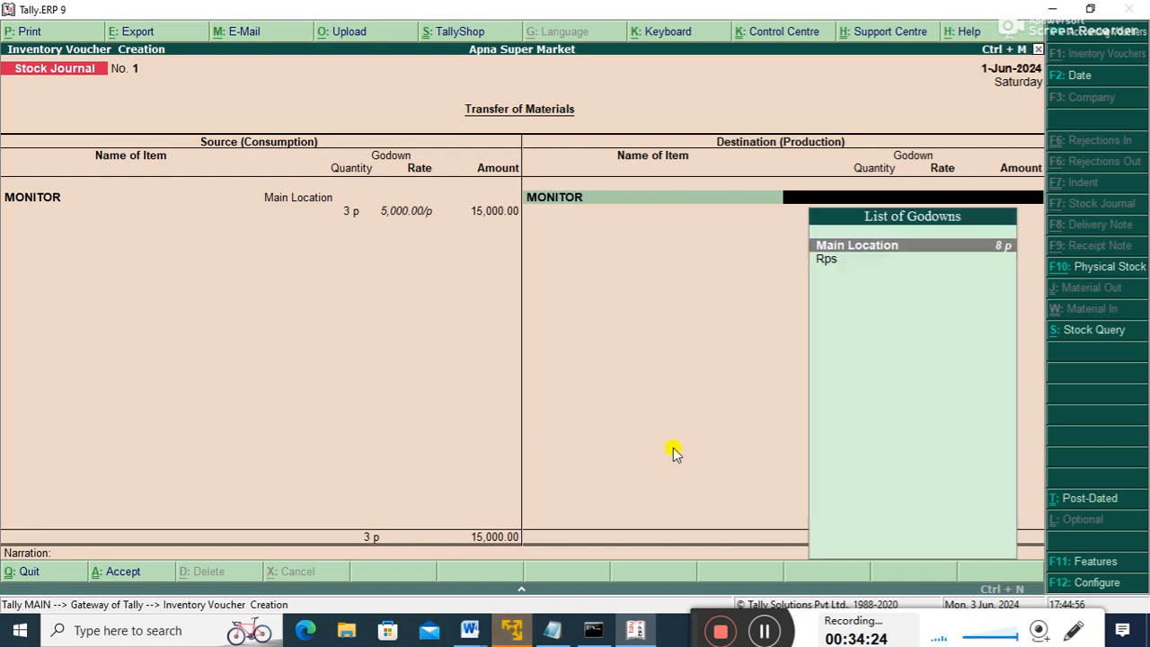
key(Return)
text(3)
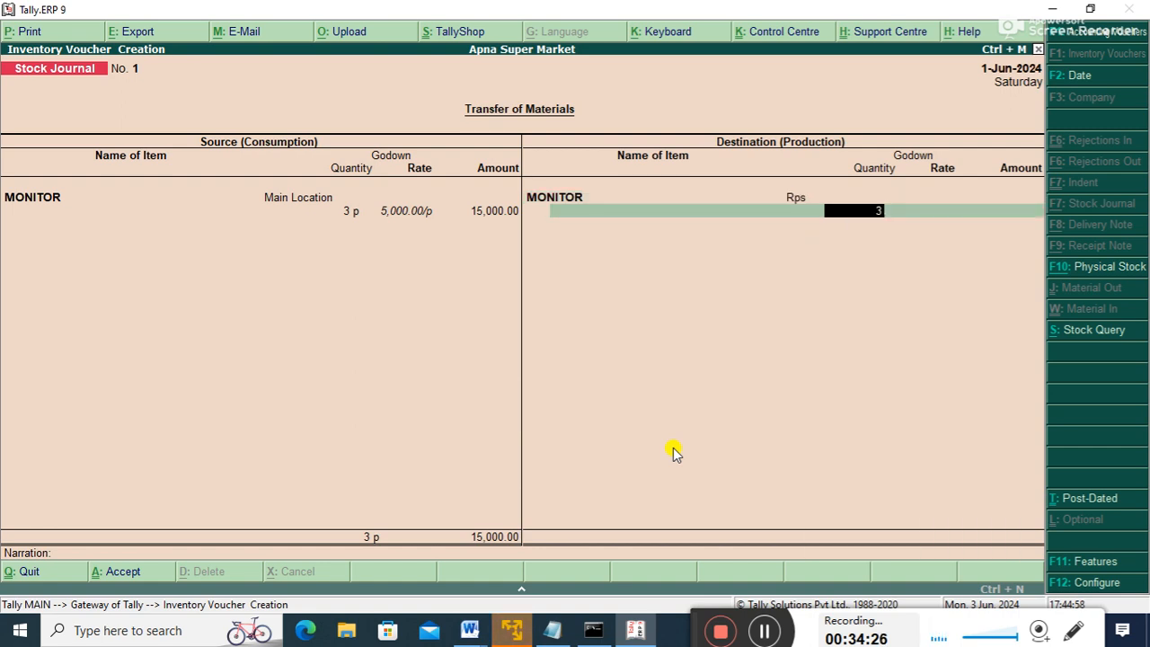
key(Return)
key(Return)
key(Return)
key(Return)
key(Return)
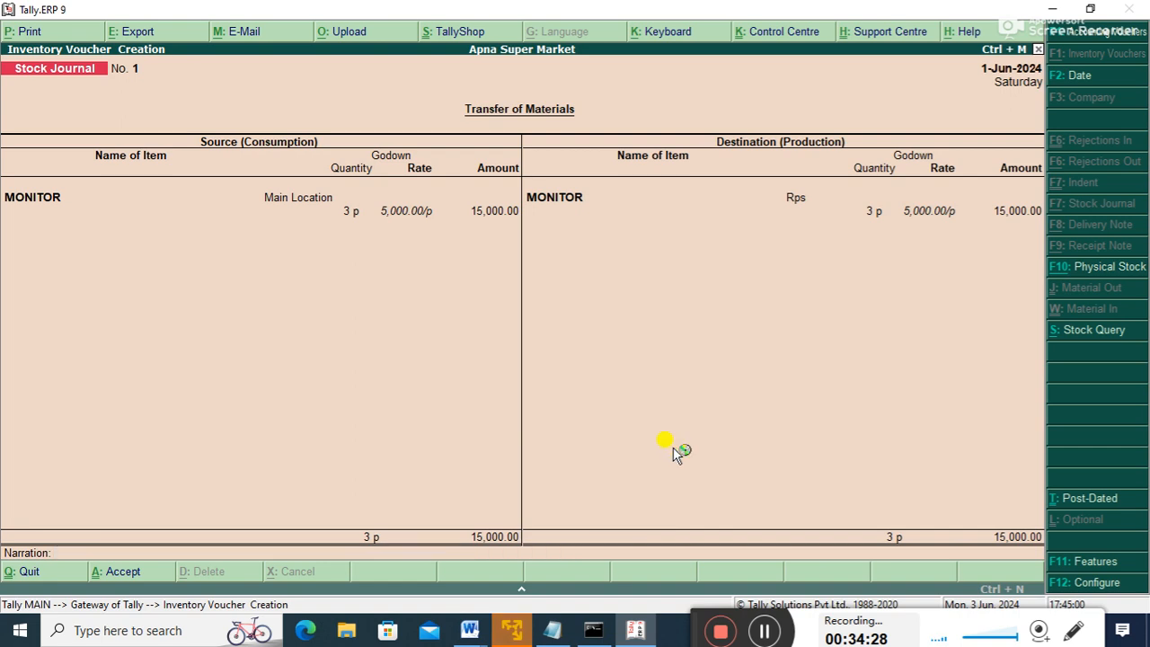
key(Return)
- Drill Stock Summary > Hardware > MONITOR June vouchers to find the stock journal, closing at 8 units
key(Escape)
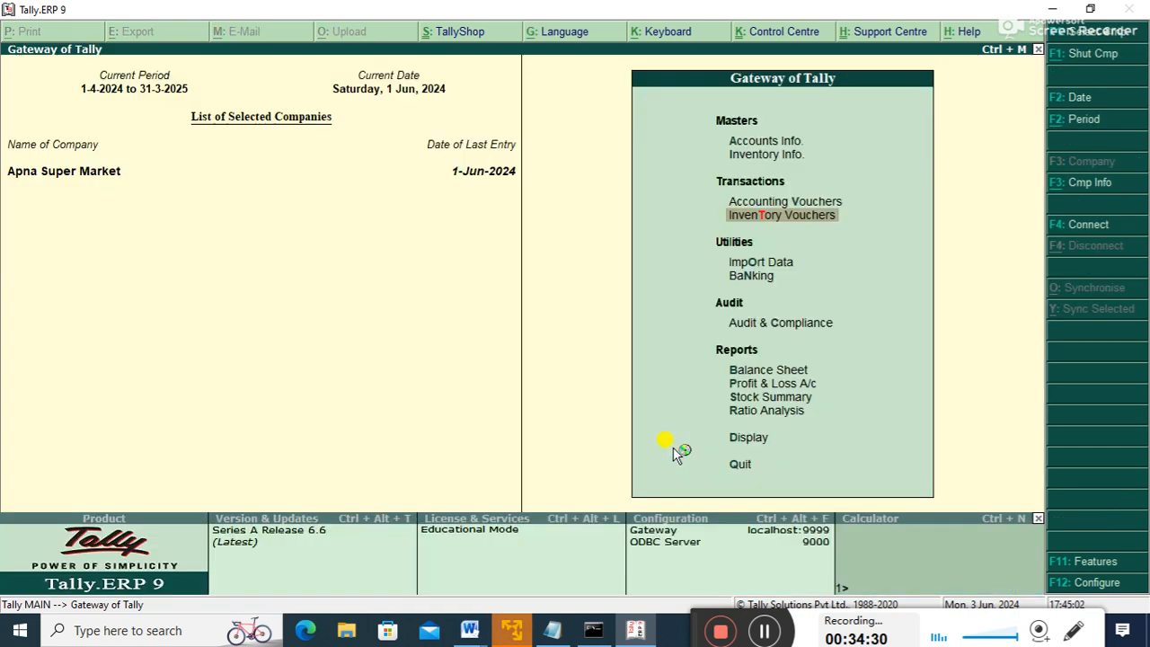
key(Escape)
key(n)
key(Down)
key(Down)
key(Down)
key(Down)
key(Down)
key(Down)
key(Down)
key(Down)
key(Down)
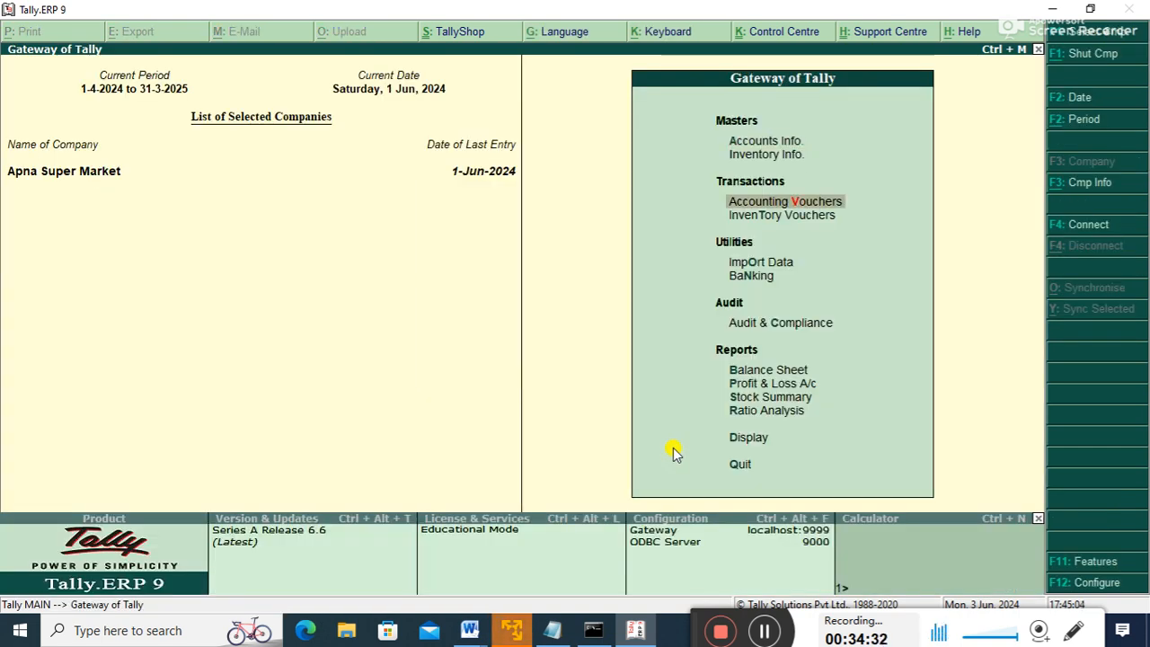
key(Return)
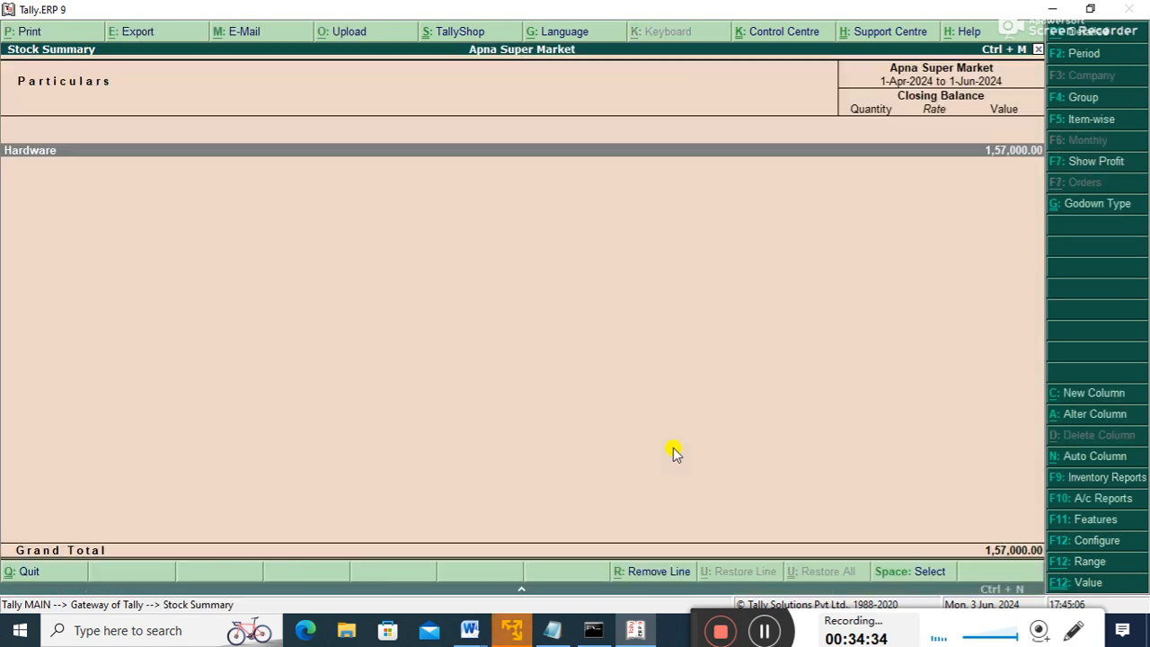
key(Return)
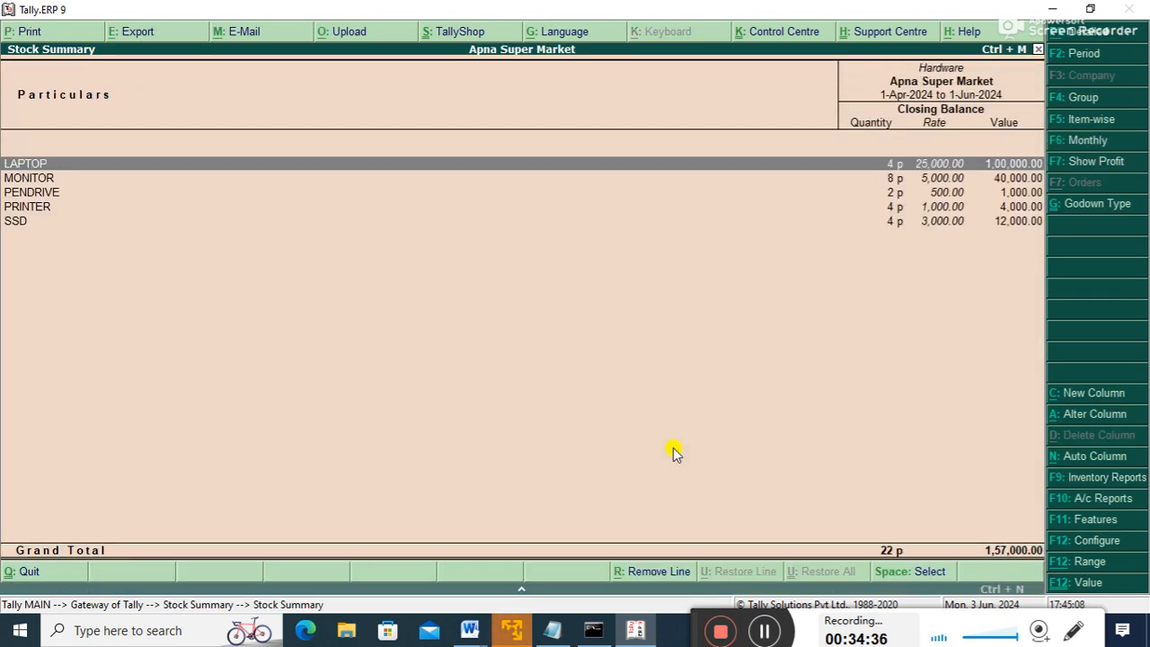
key(Down)
key(Return)
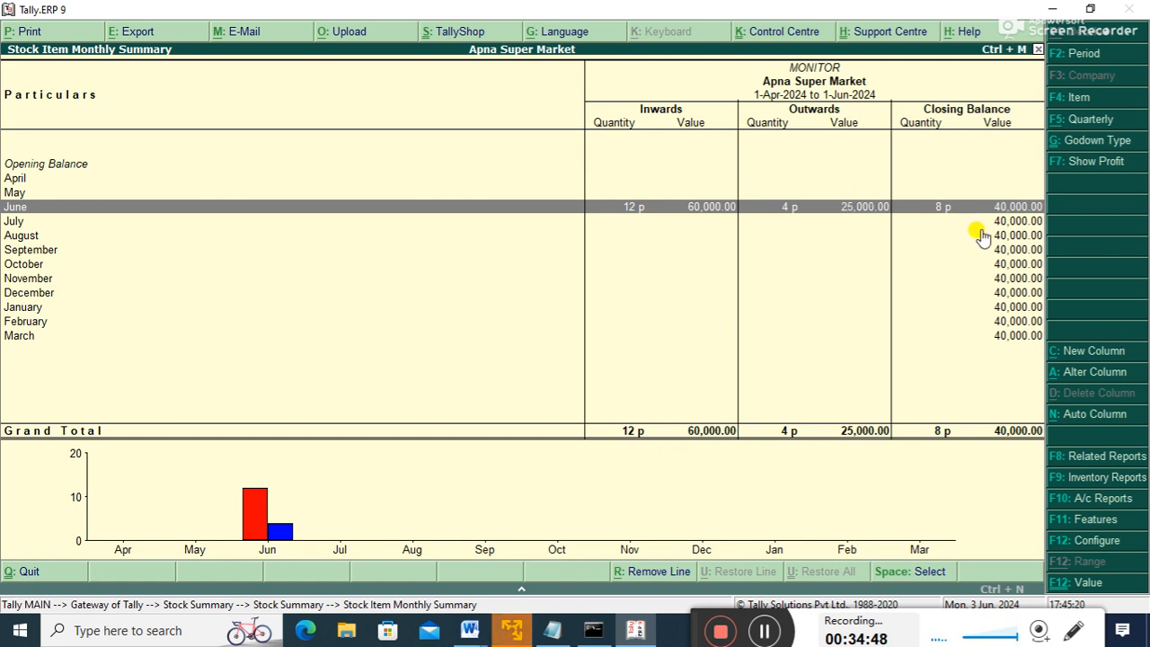
key(Return)
key(Down)
key(Down)
key(Down)
key(Down)
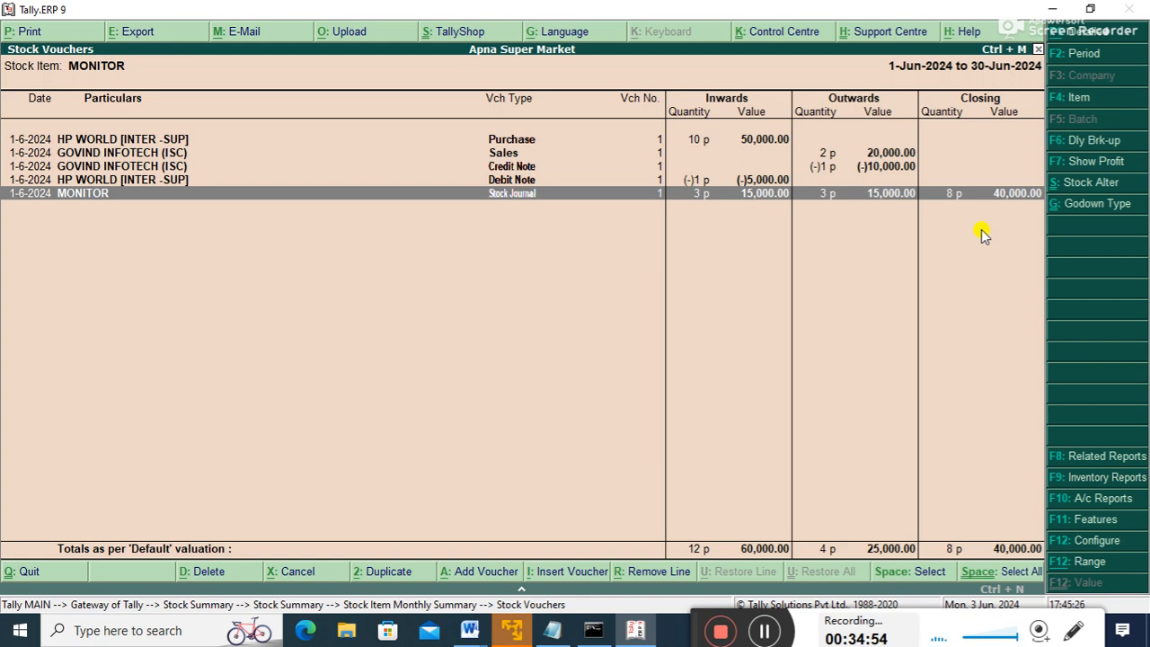
key(Escape)
key(Escape)
key(Escape)
key(Escape)
- Open the Main Location Godown Summary and check 5 MONITORs under Hardware
key(d)
key(Down)
key(Down)
key(Down)
key(Down)
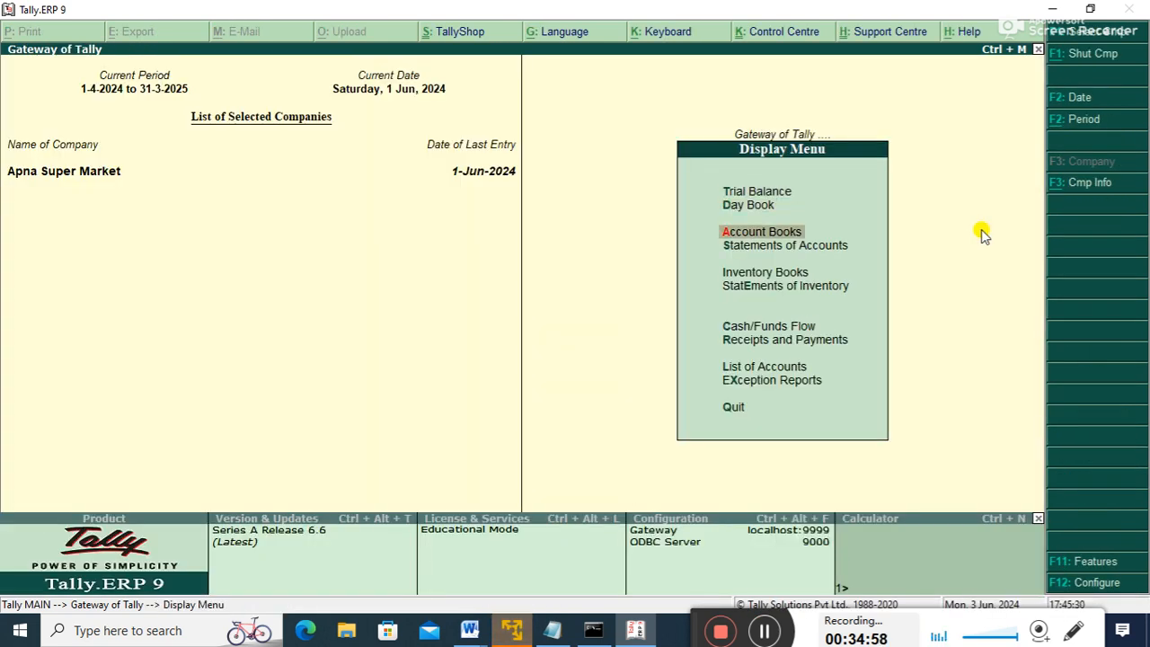
key(Down)
key(Down)
key(Up)
key(Up)
key(Up)
key(Up)
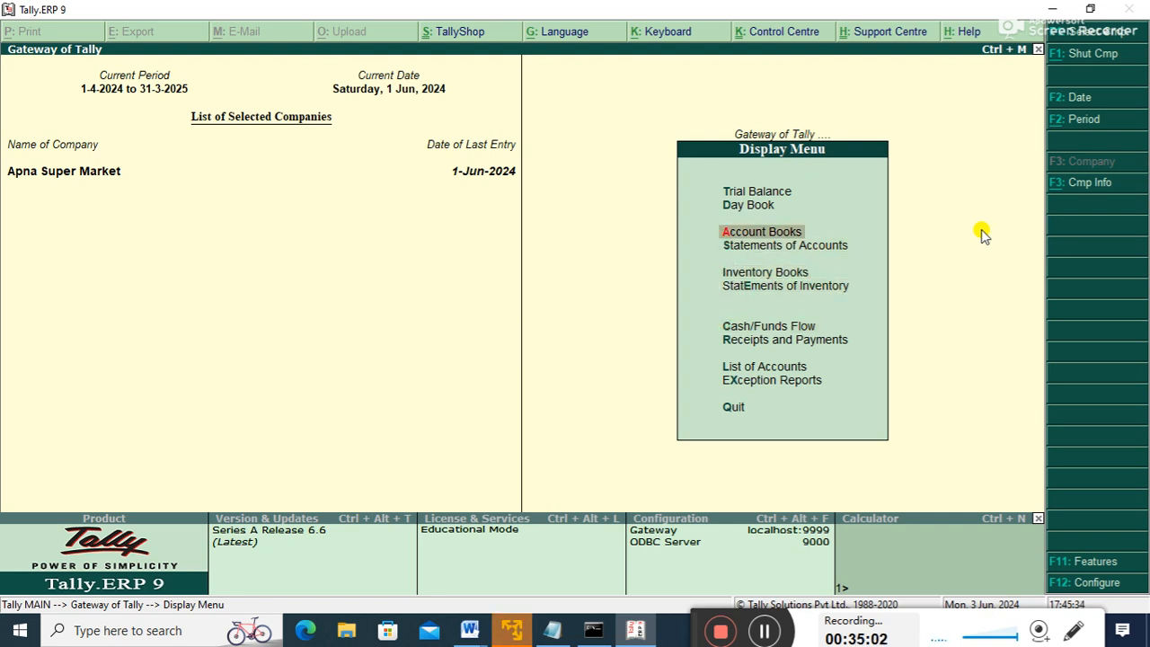
key(Down)
key(Down)
key(Down)
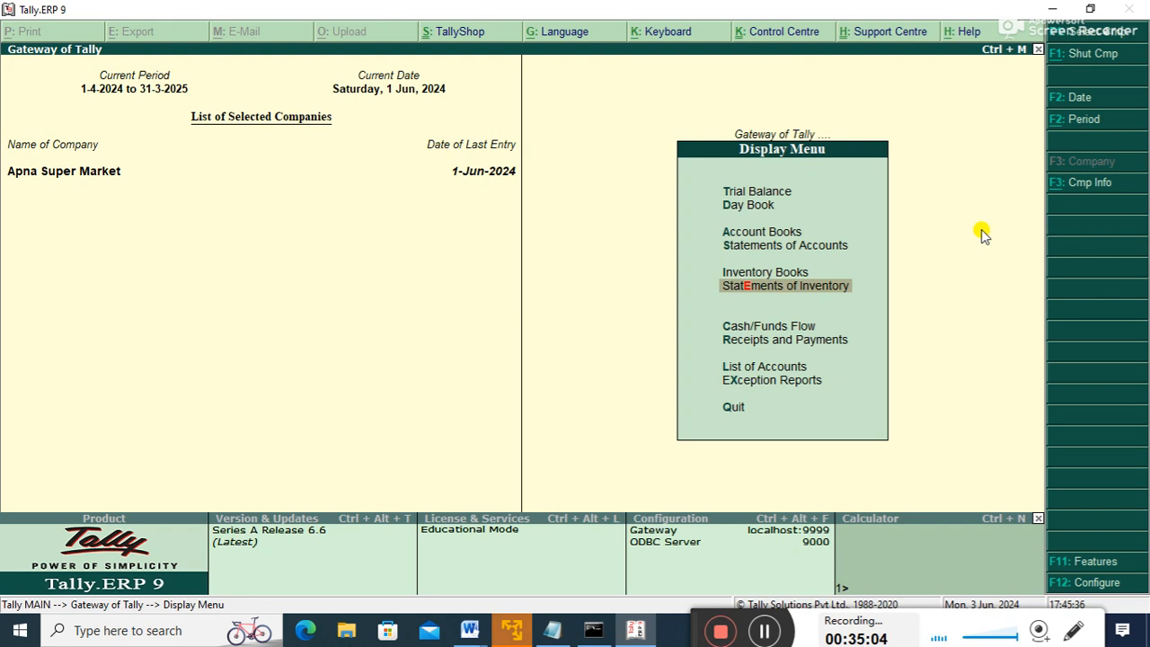
key(Return)
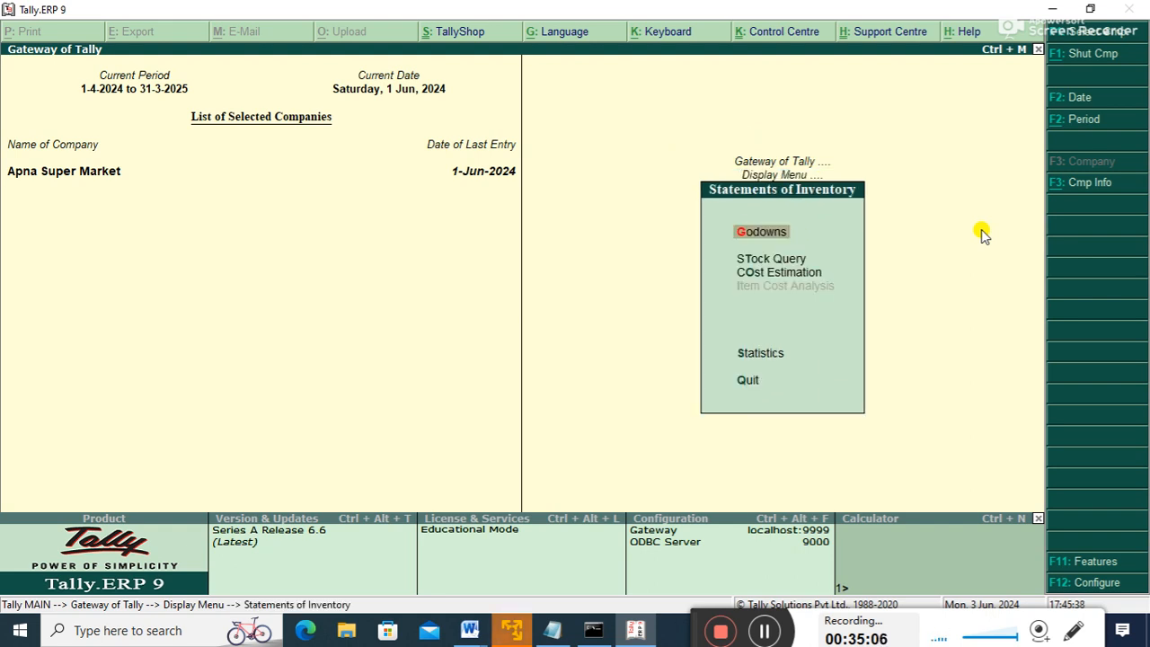
key(Return)
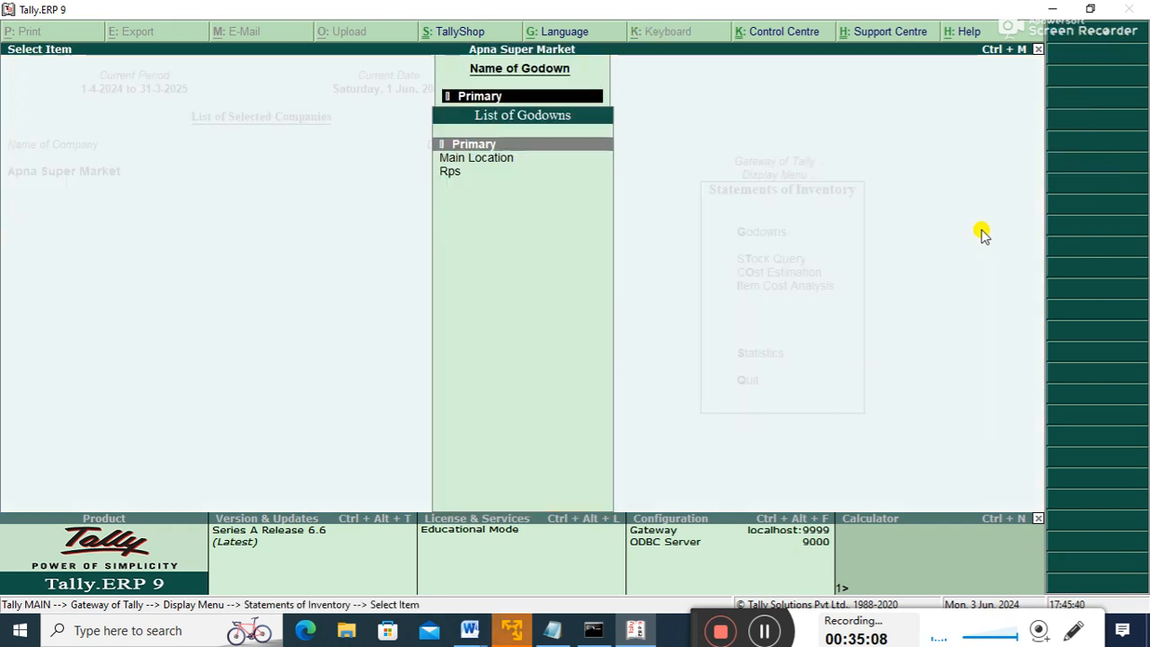
key(Down)
key(Return)
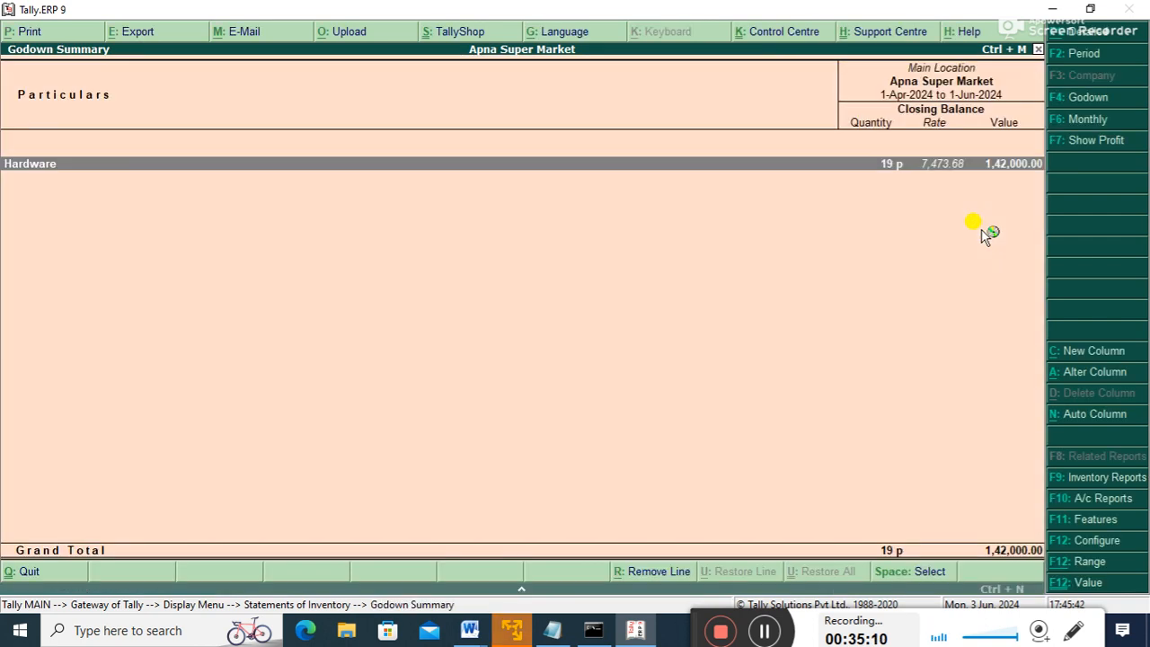
key(Return)
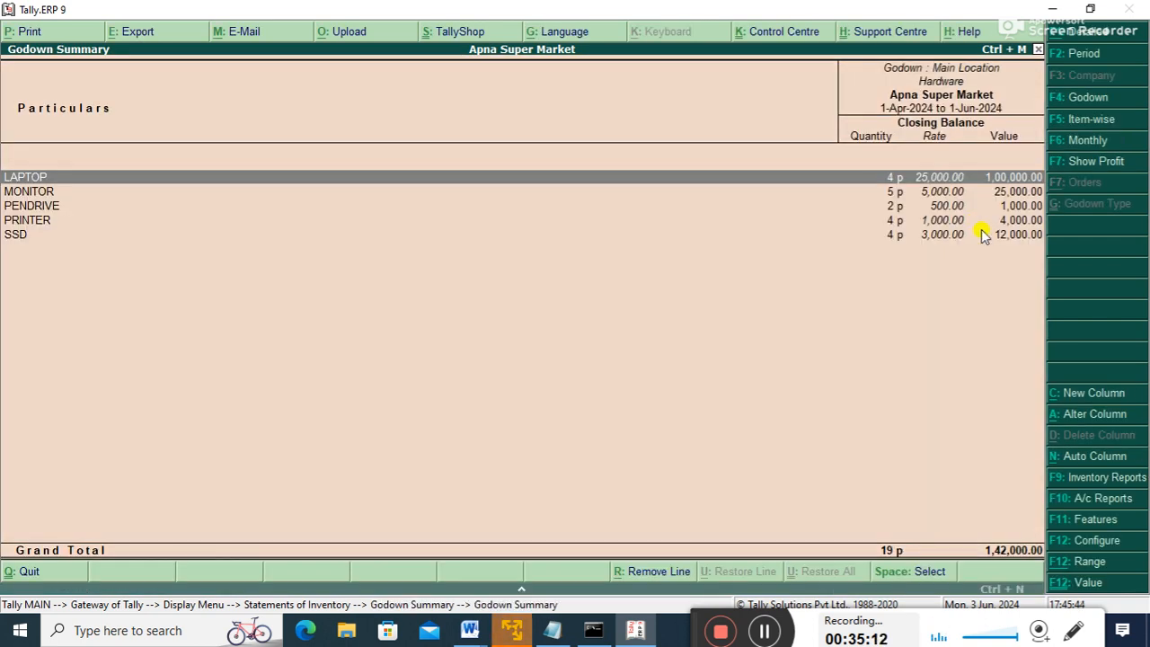
key(Down)
key(Down)
key(Down)
key(Up)
key(Up)
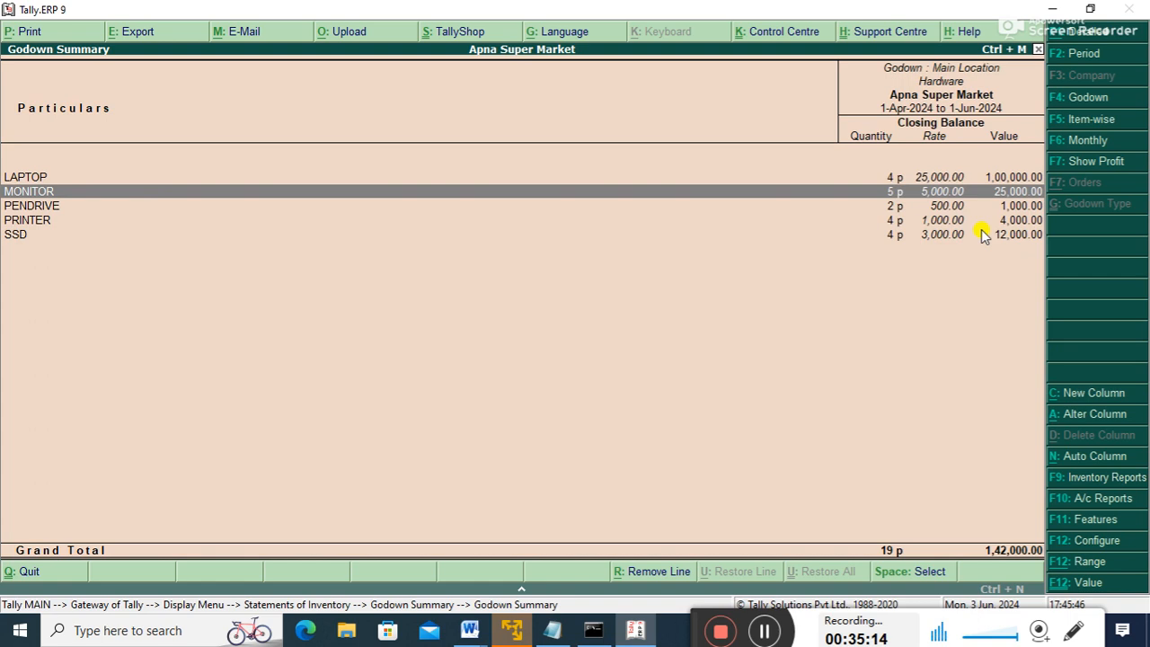
key(Escape)
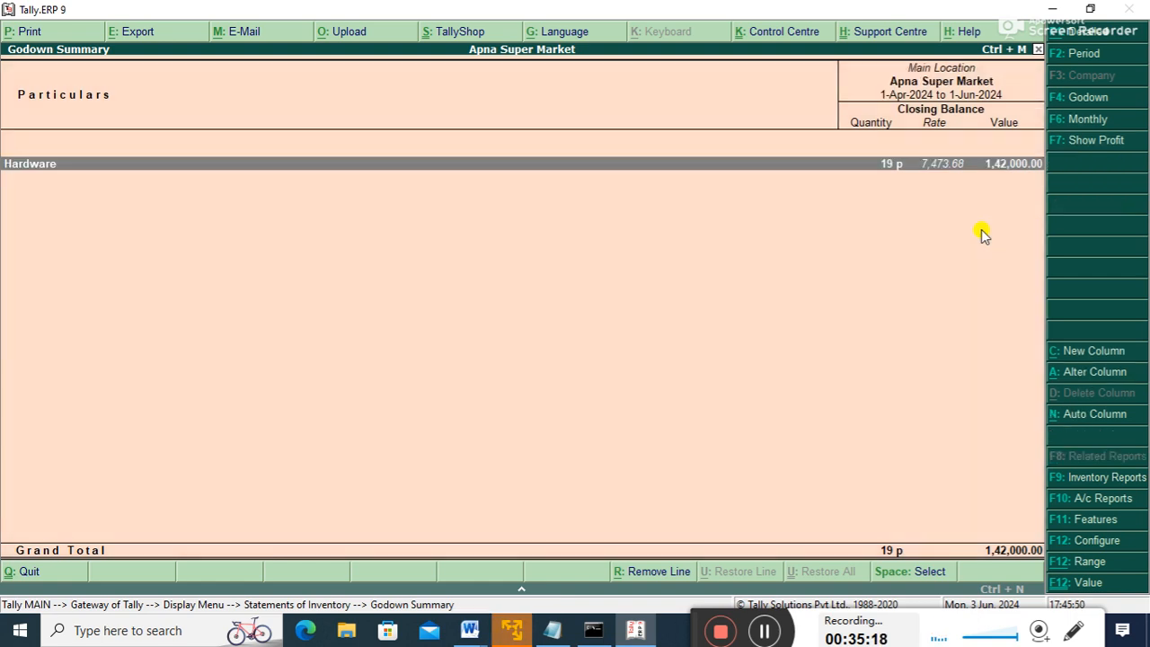
- Switch to the Rps godown summary and confirm 3 MONITOR worth 15,000 under Hardware
key(F4)
key(Down)
key(Return)
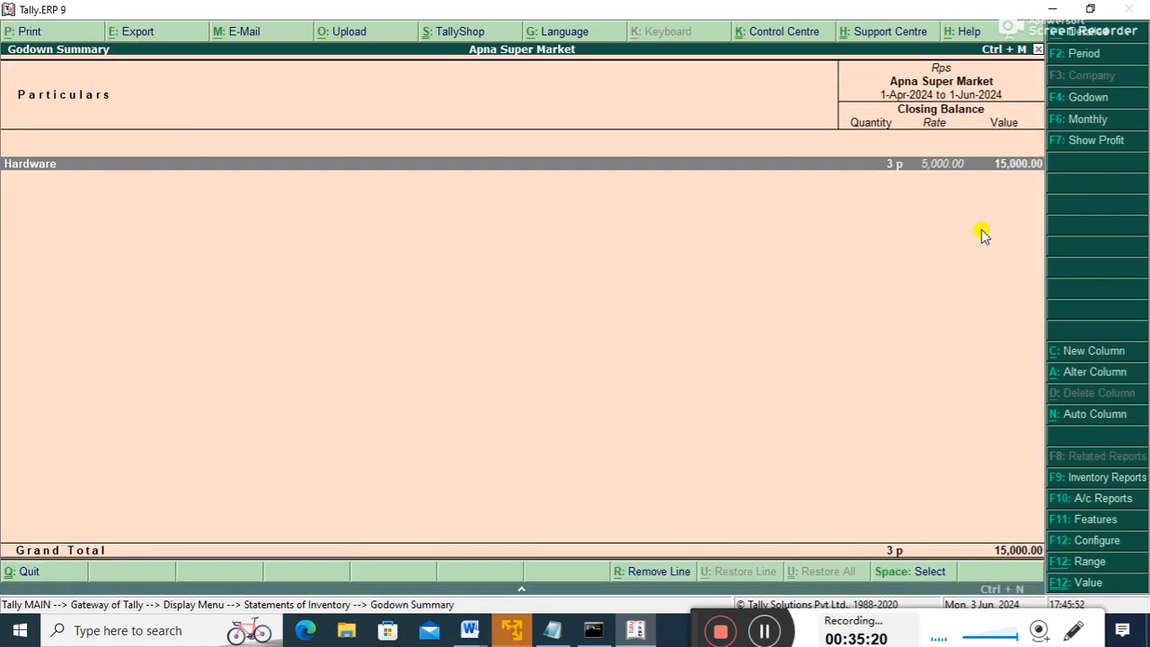
key(Return)
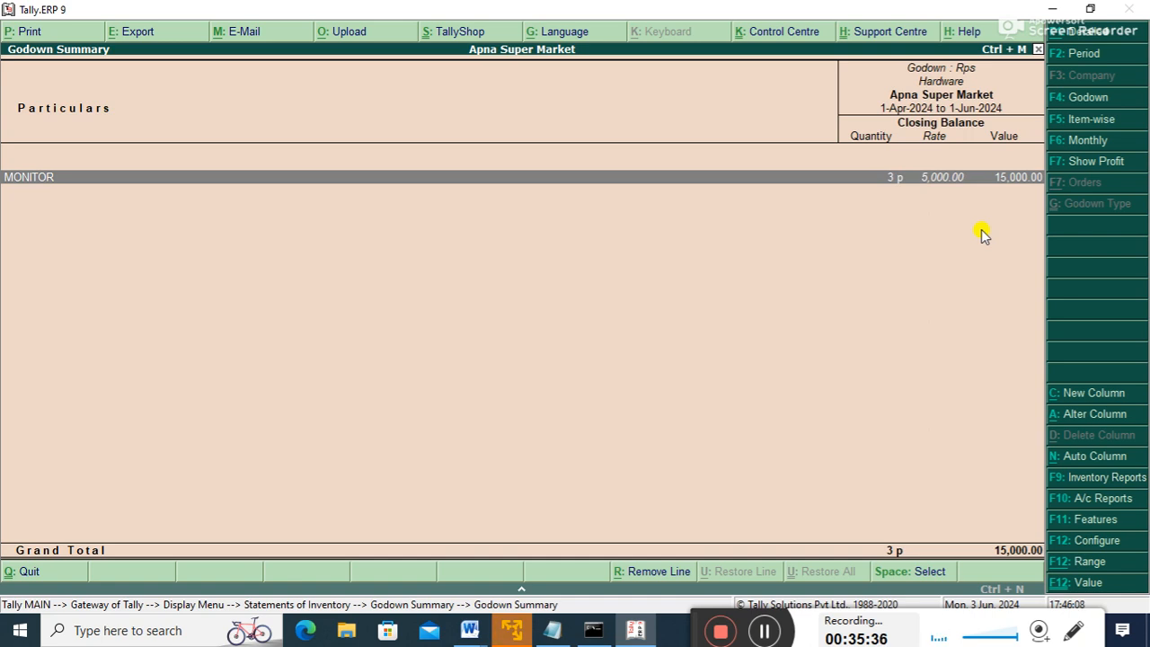
key(Escape)
key(Escape)
key(Escape)
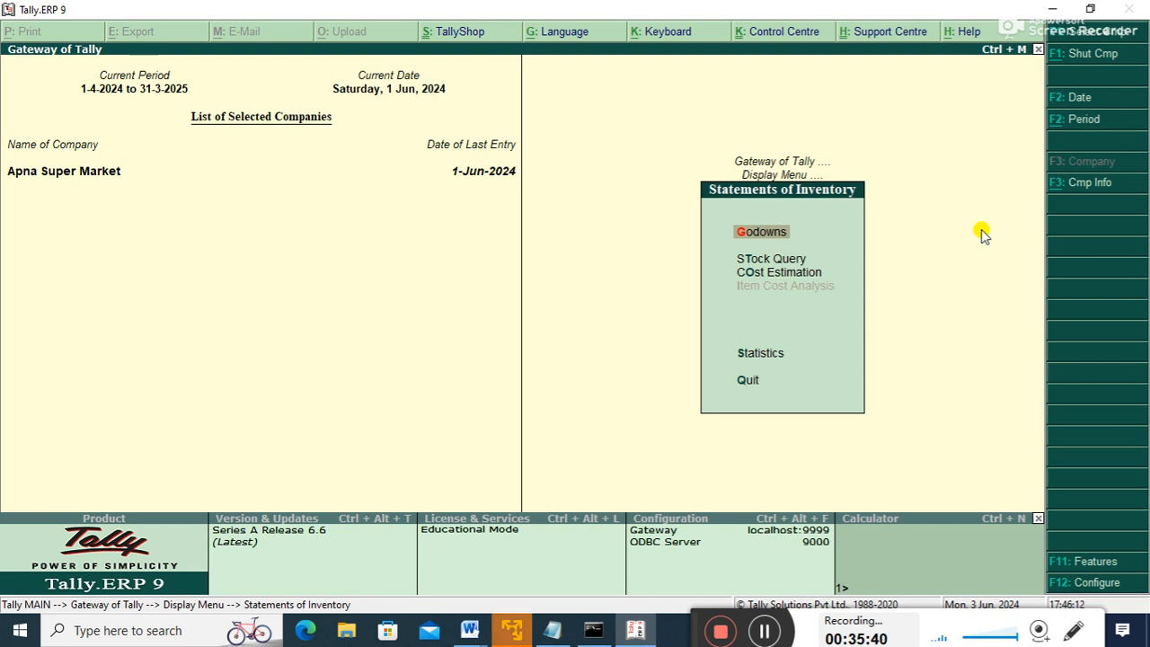
key(Escape)
- Review the Maintain accounts only and integrate accounts settings in Accounting Features
key(Down)
key(Down)
key(Down)
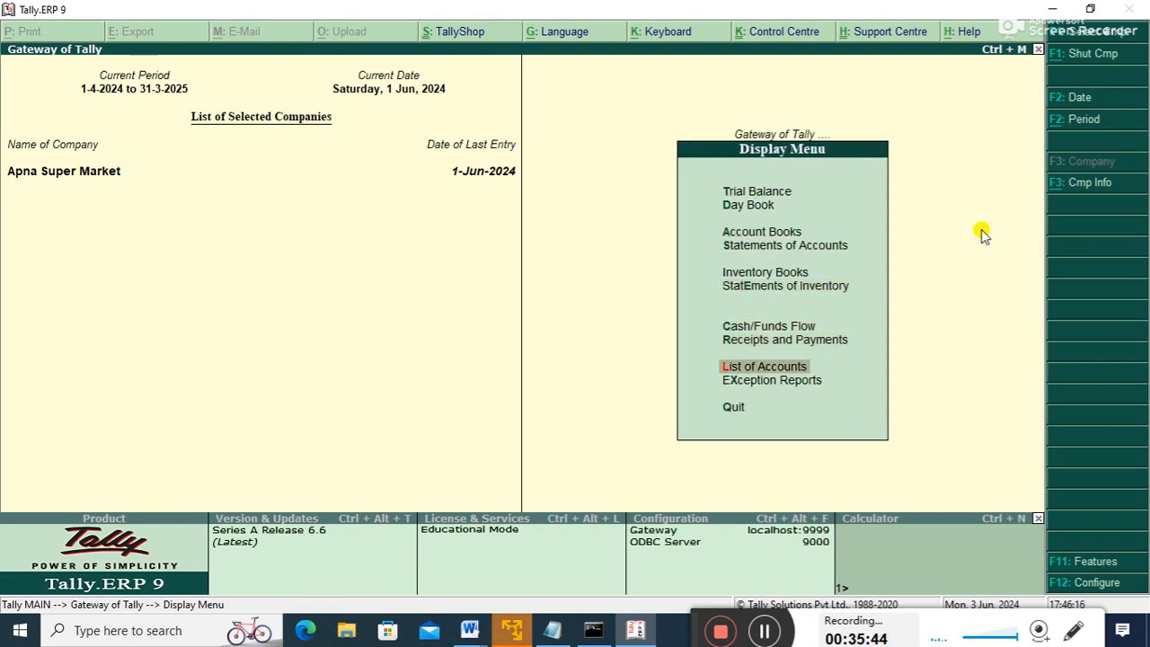
key(Escape)
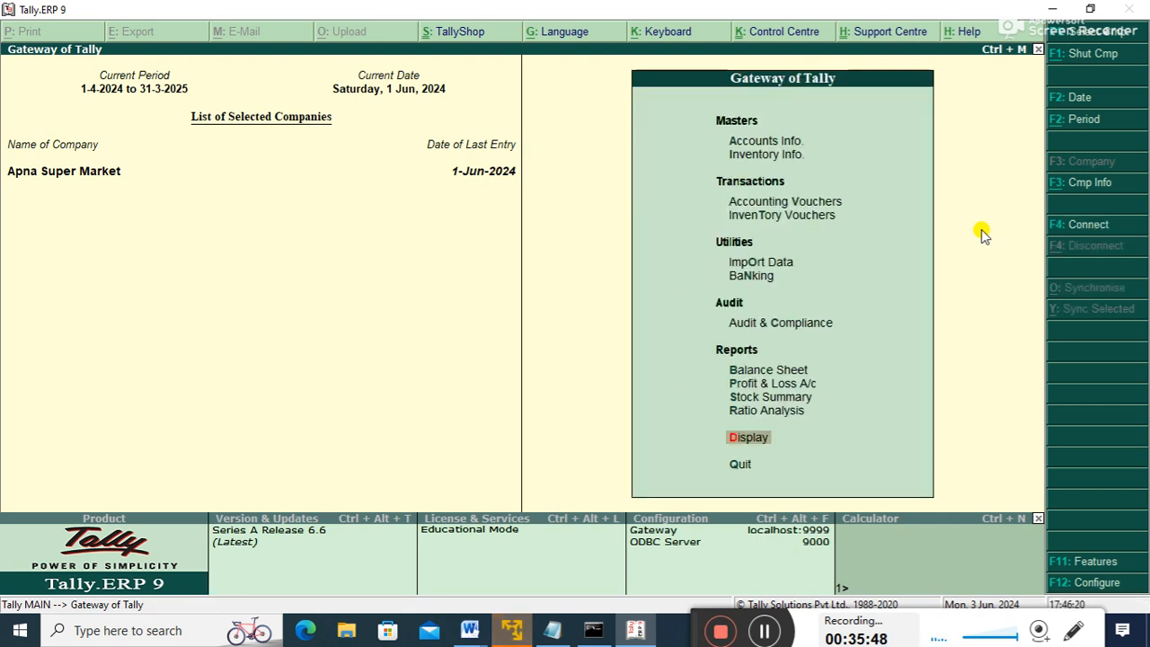
key(F11)
key(Return)
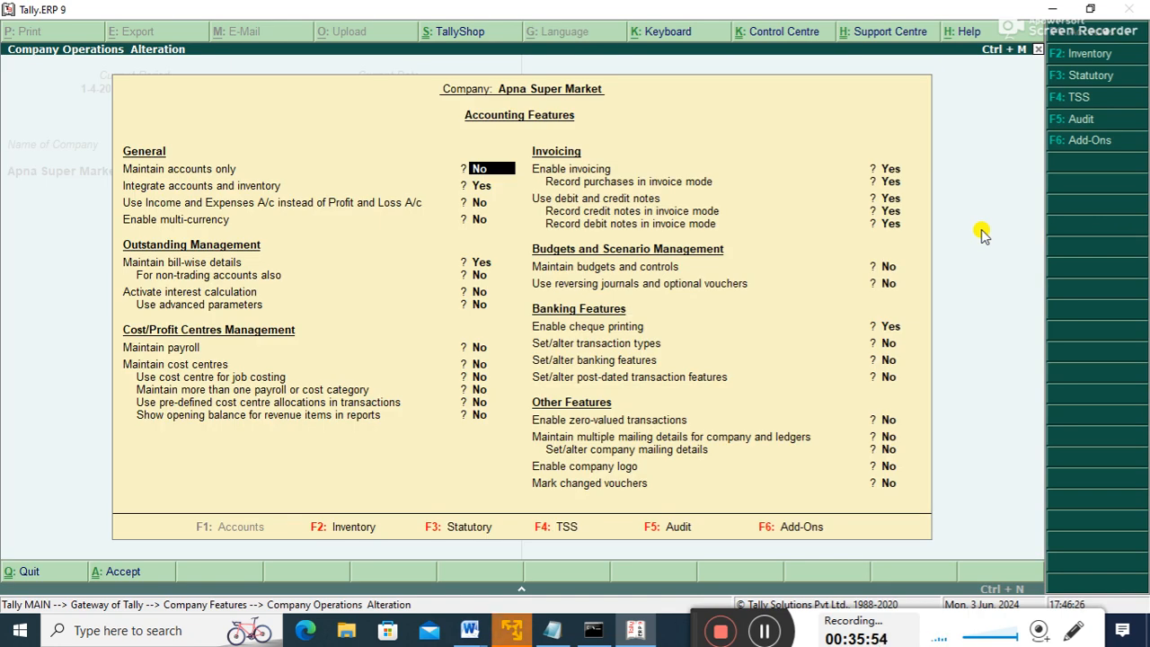
key(Return)
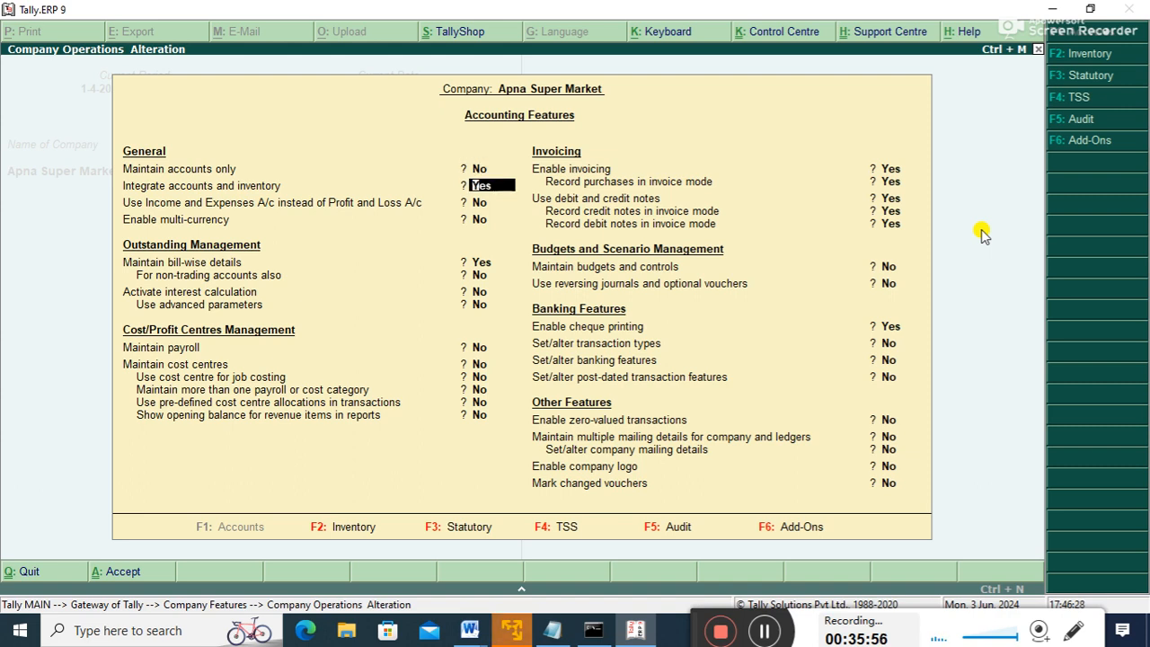
key(Up)
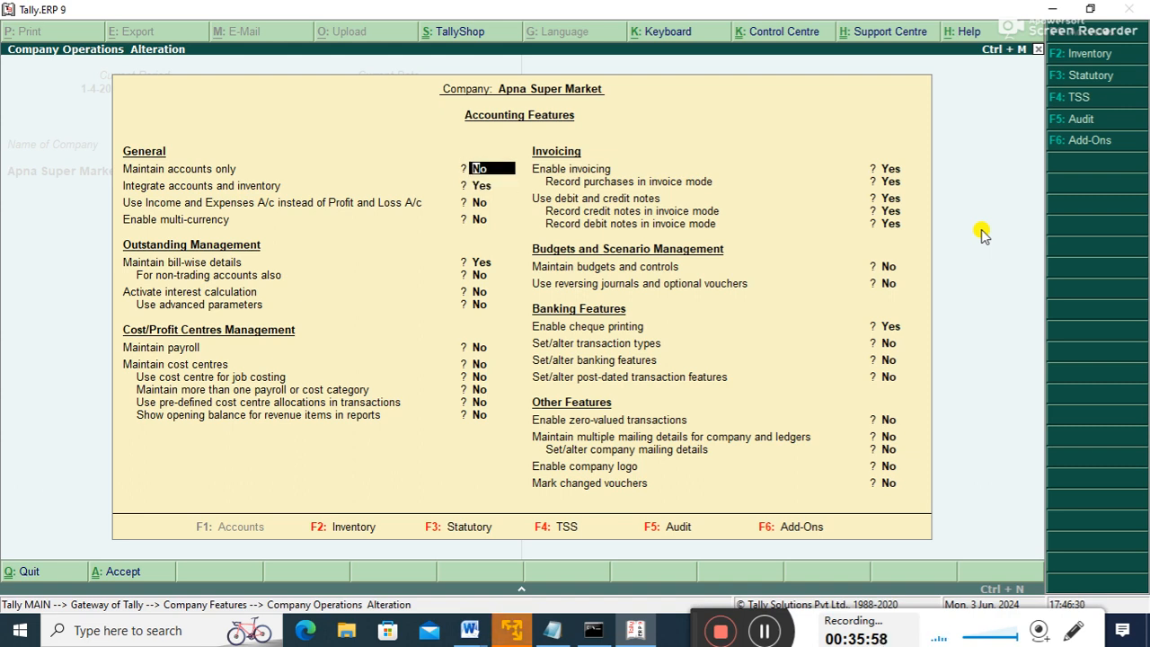
key(Return)
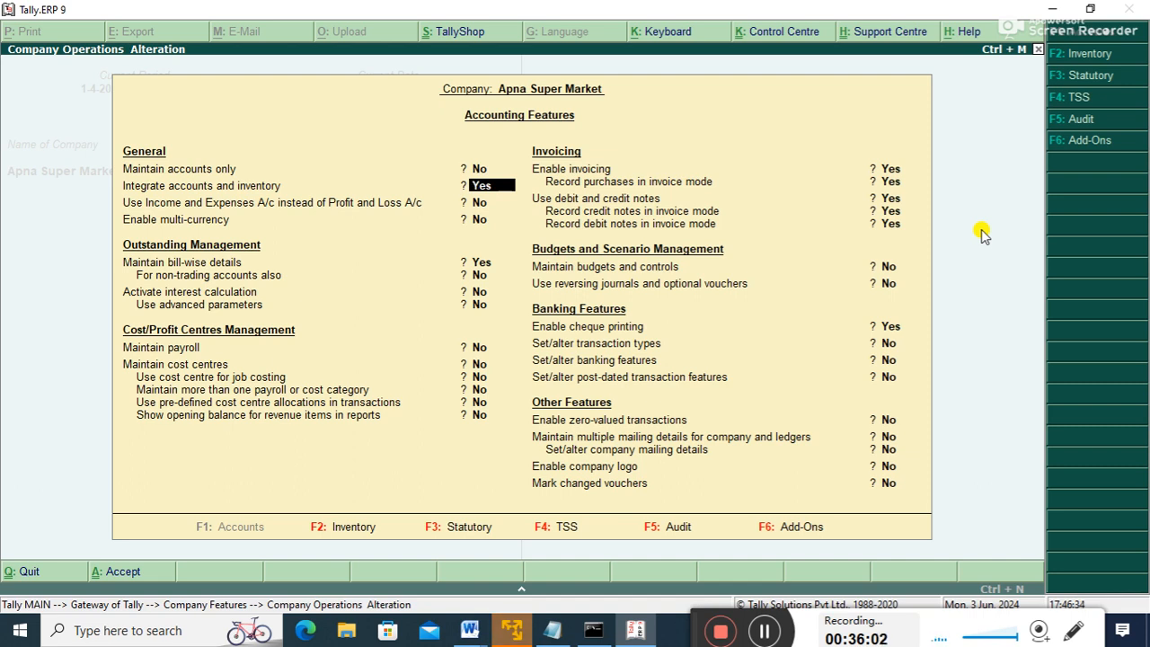
- Leave Accounting Features unchanged and move to the inventory masters entry on Gateway
key(Escape)
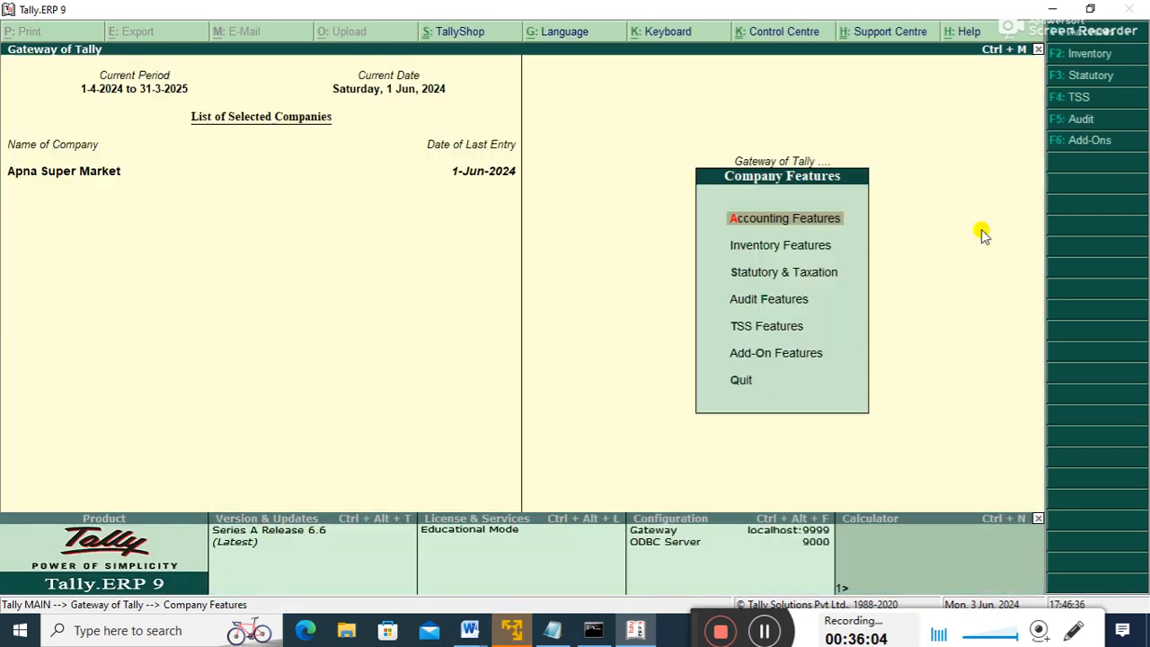
key(Escape)
key(Up)
key(Up)
key(Up)
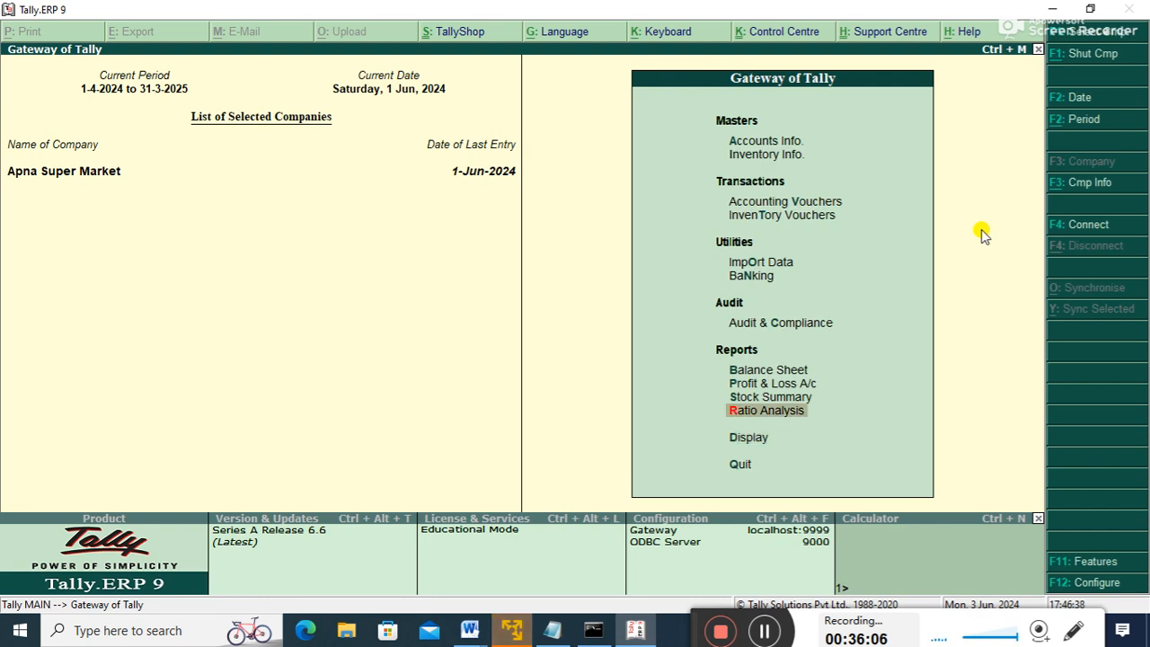
key(Up)
key(Up)
key(Up)
key(Up)
key(Up)
key(Up)
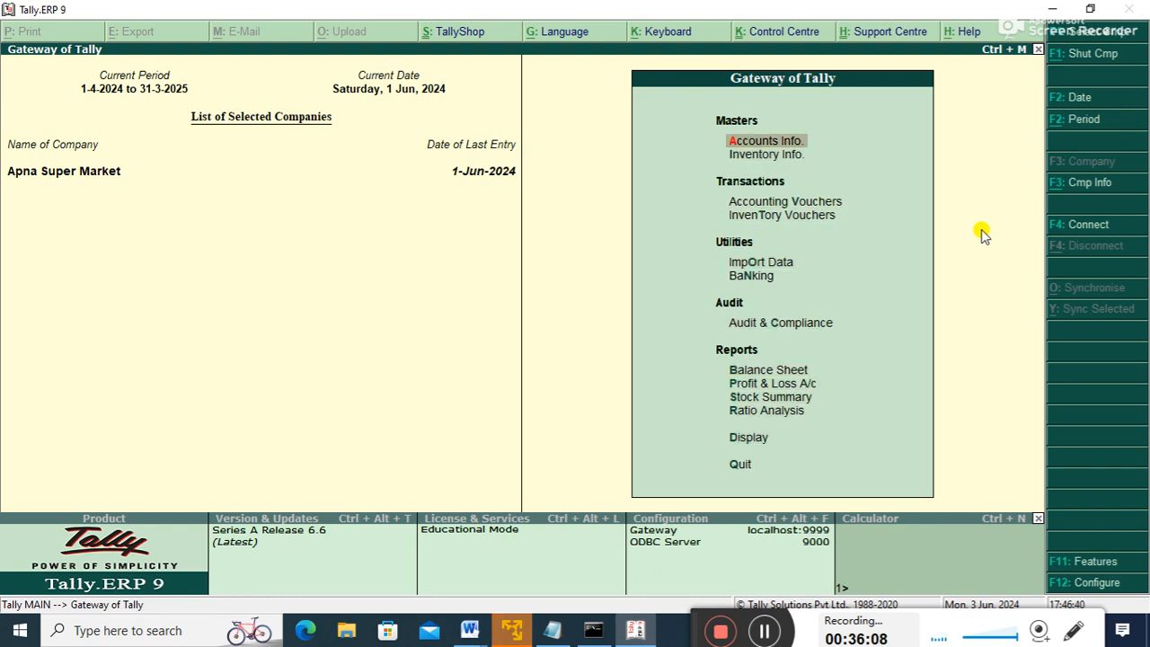
key(Down)
key(Down)
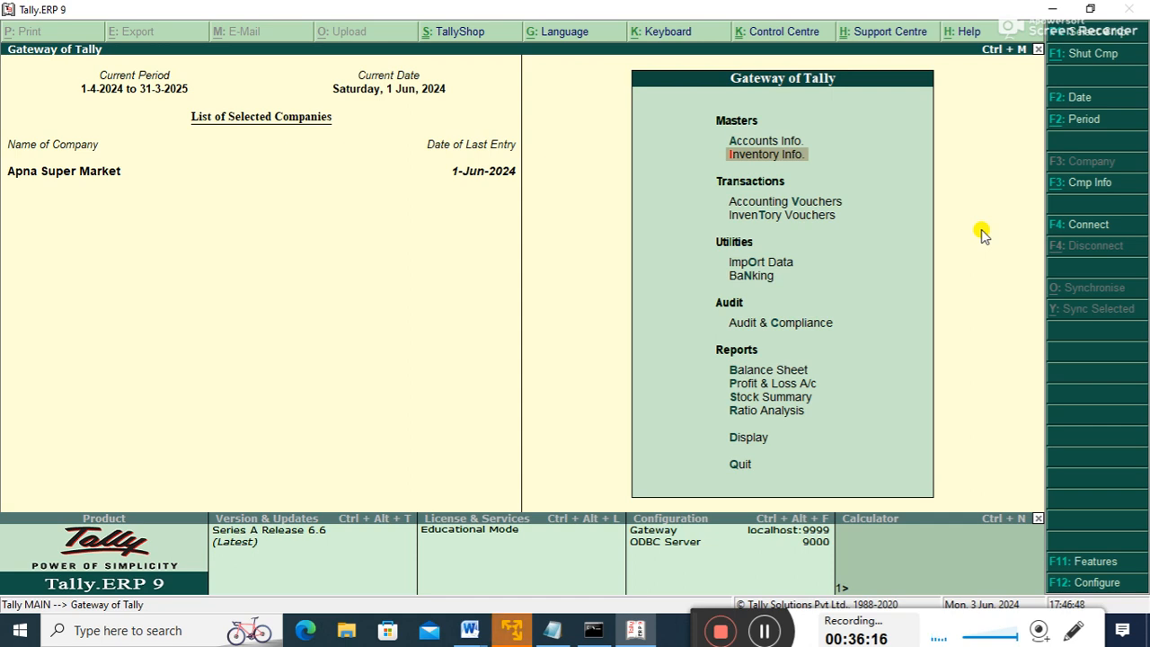
- Set Maintain accounts only to Yes in Apna Super Market's Accounting Features, then return to Gateway of Tally
key(F11)
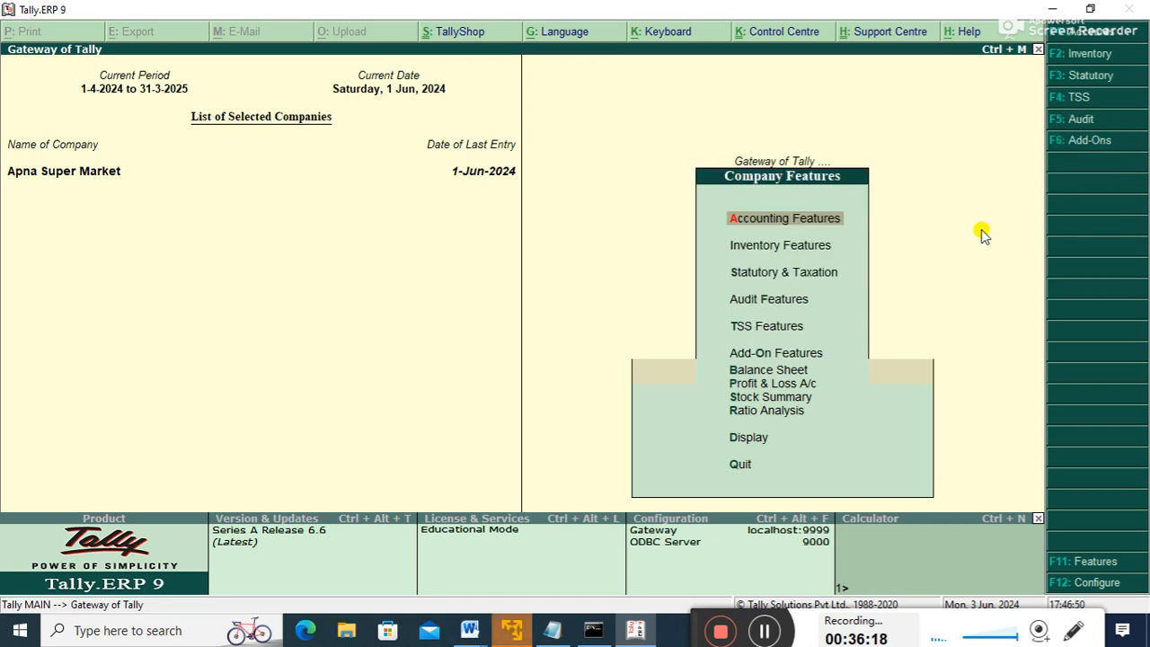
key(Down)
key(Down)
key(Down)
key(Up)
key(Up)
key(Up)
key(Up)
key(Down)
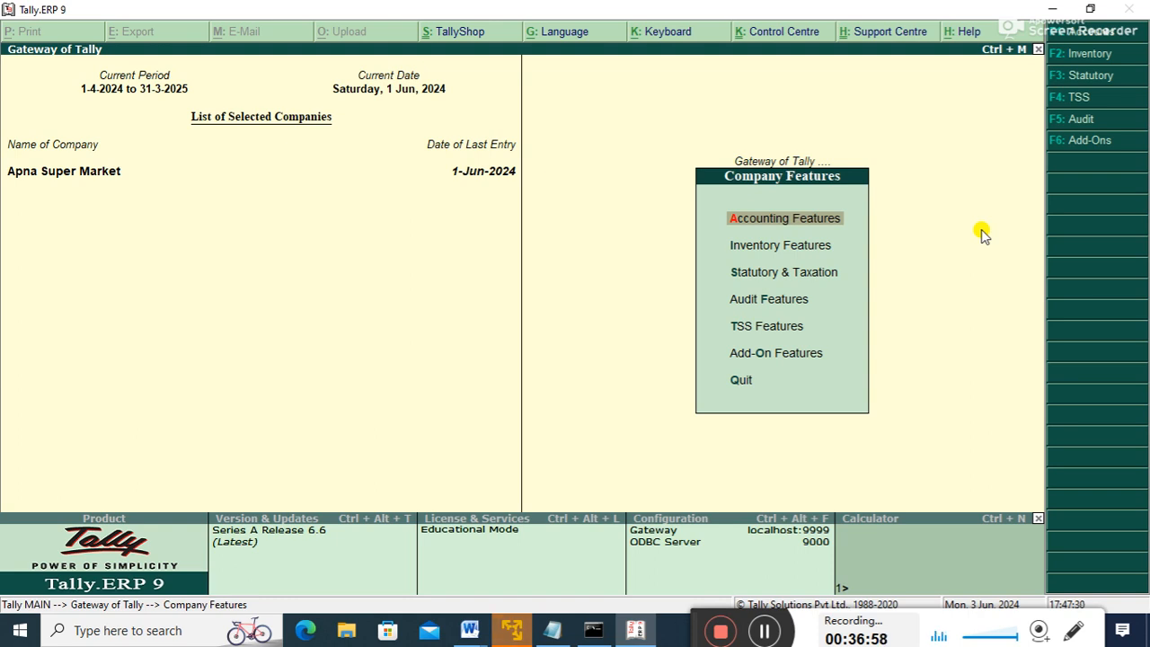
key(Return)
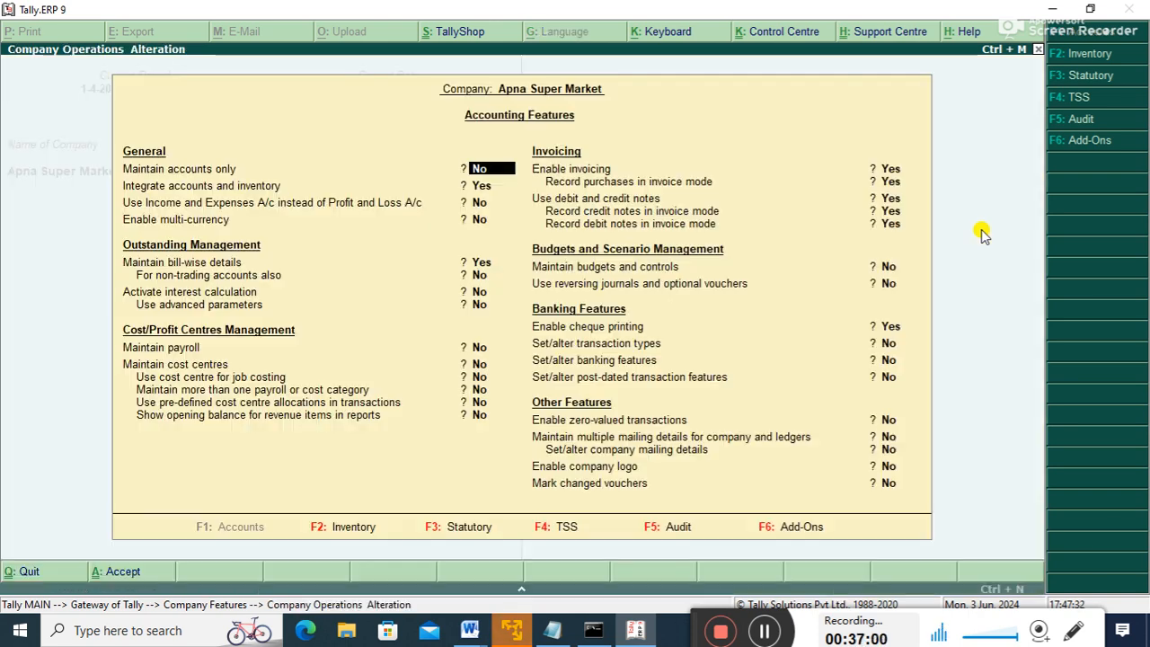
text(y)
key(Return)
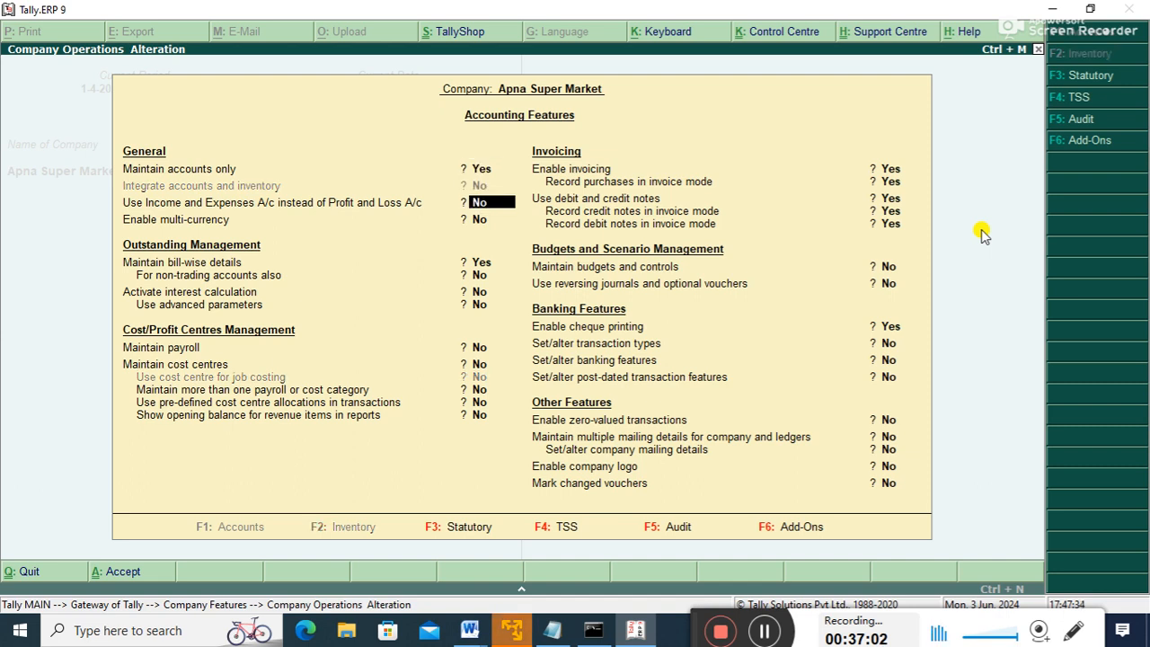
key(Up)
key(Return)
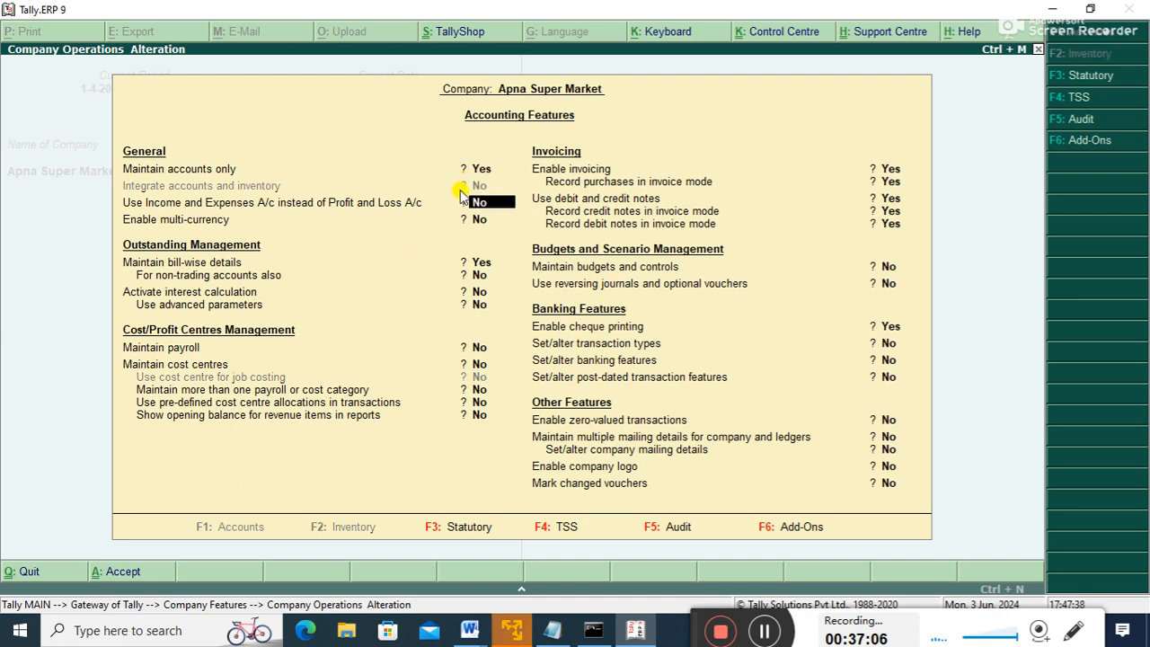
key(ctrl+a)
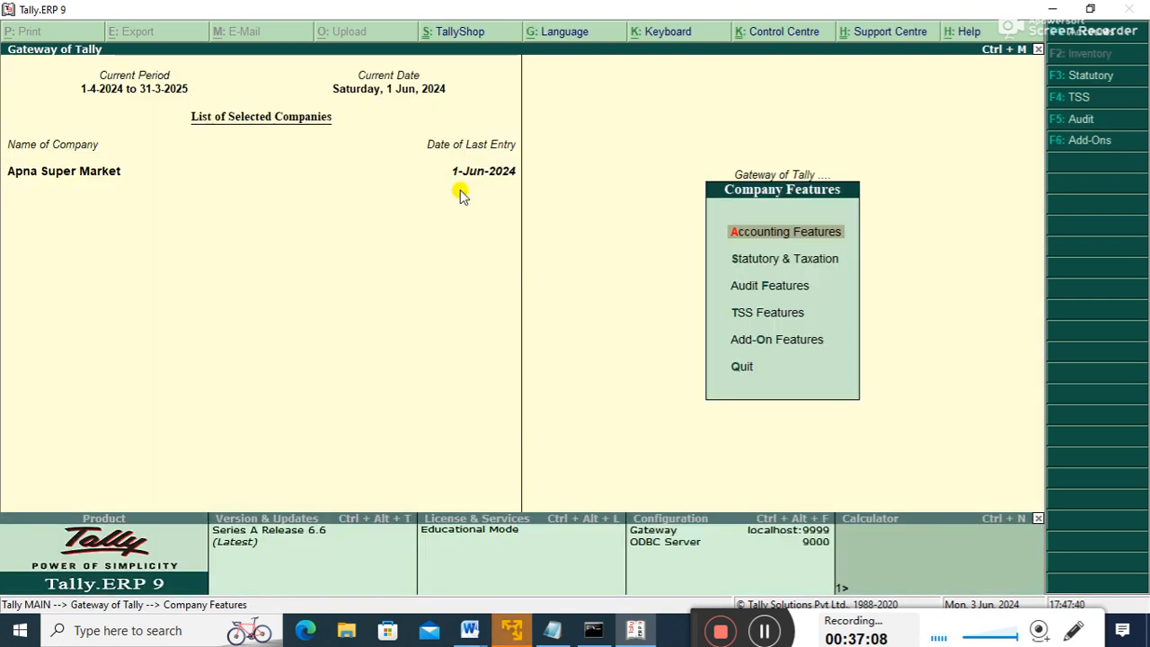
key(Escape)
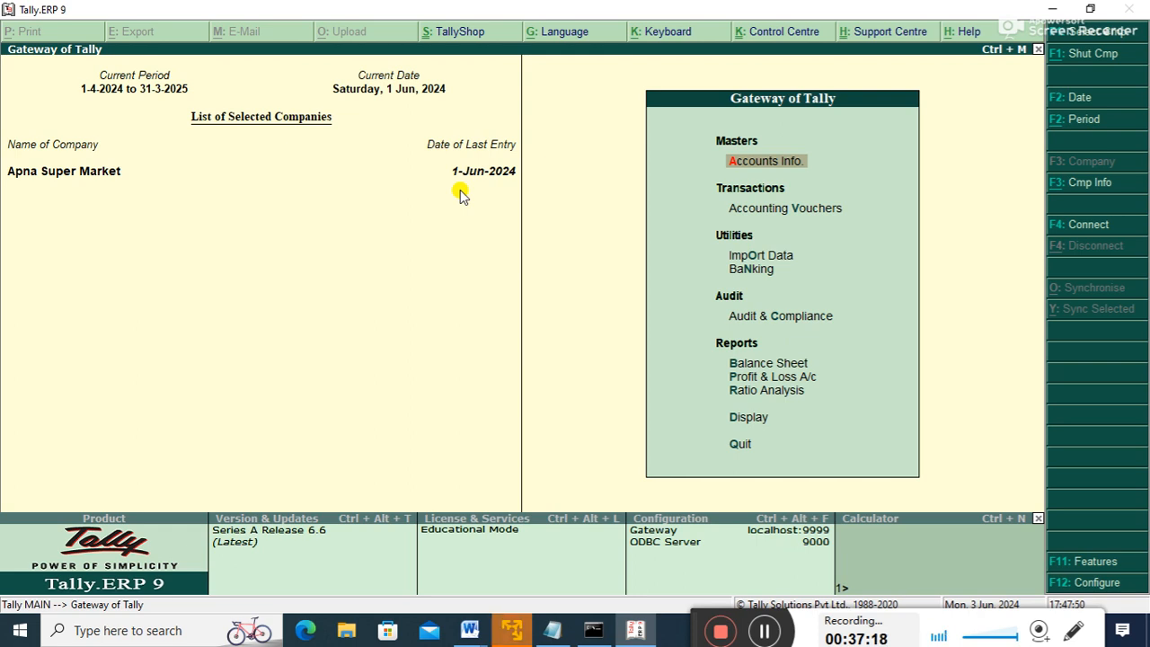
- Set Maintain accounts only to No and Integrate accounts and inventory to Yes
key(F11)
key(Return)
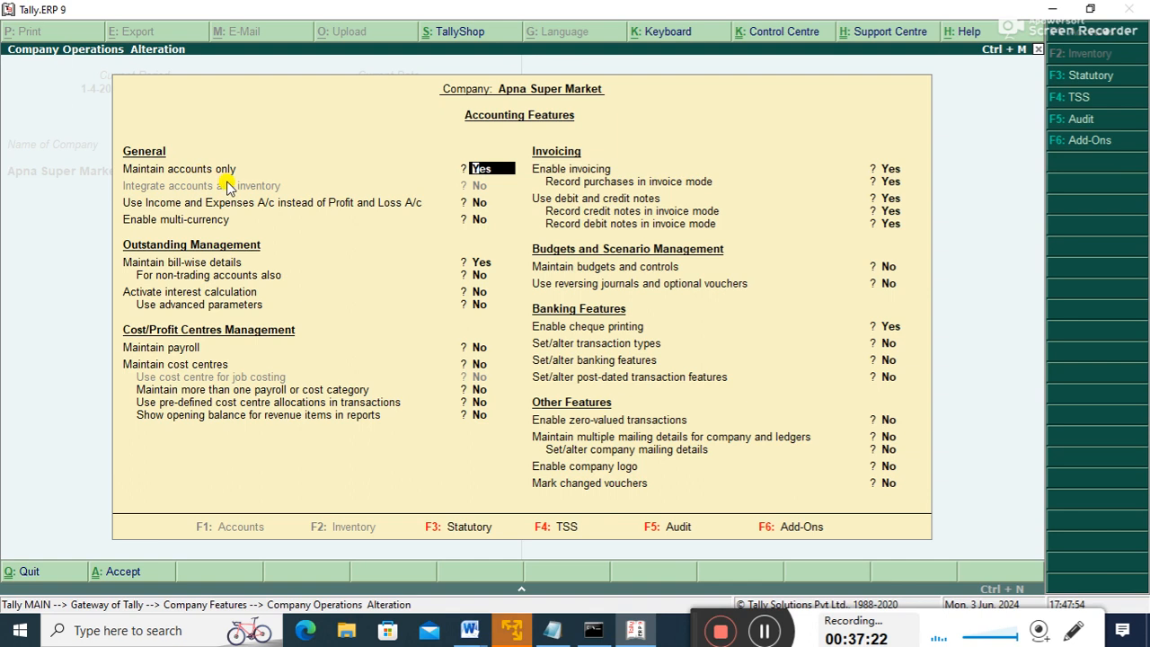
text(n)
key(Return)
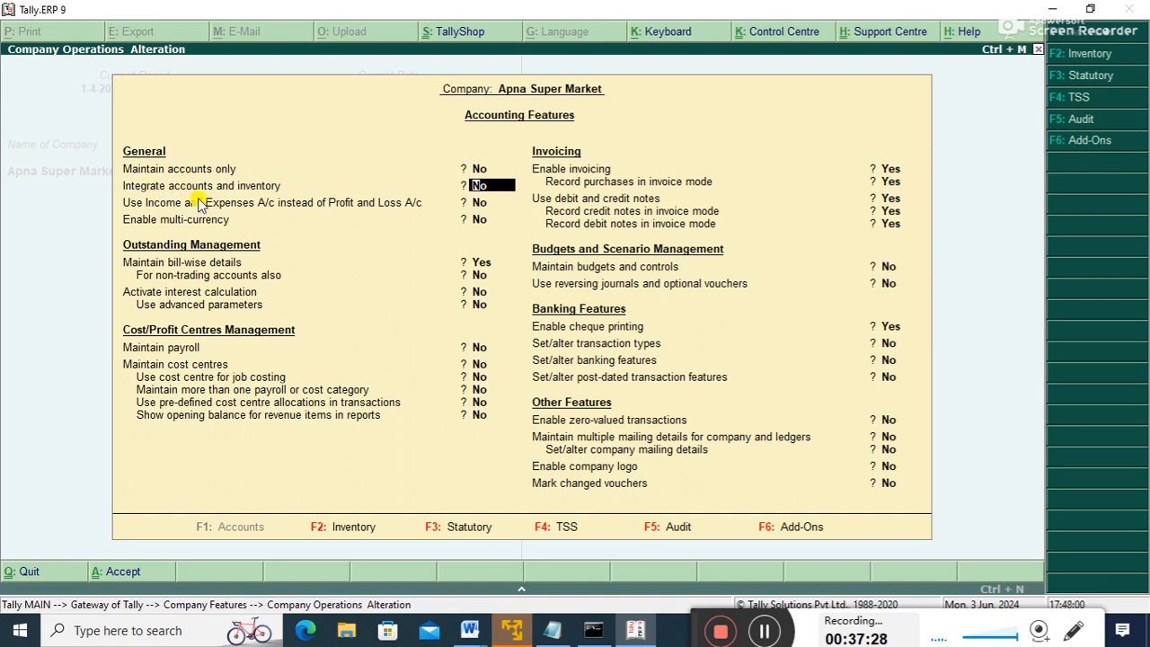
text(y)
key(Return)
key(ctrl+a)
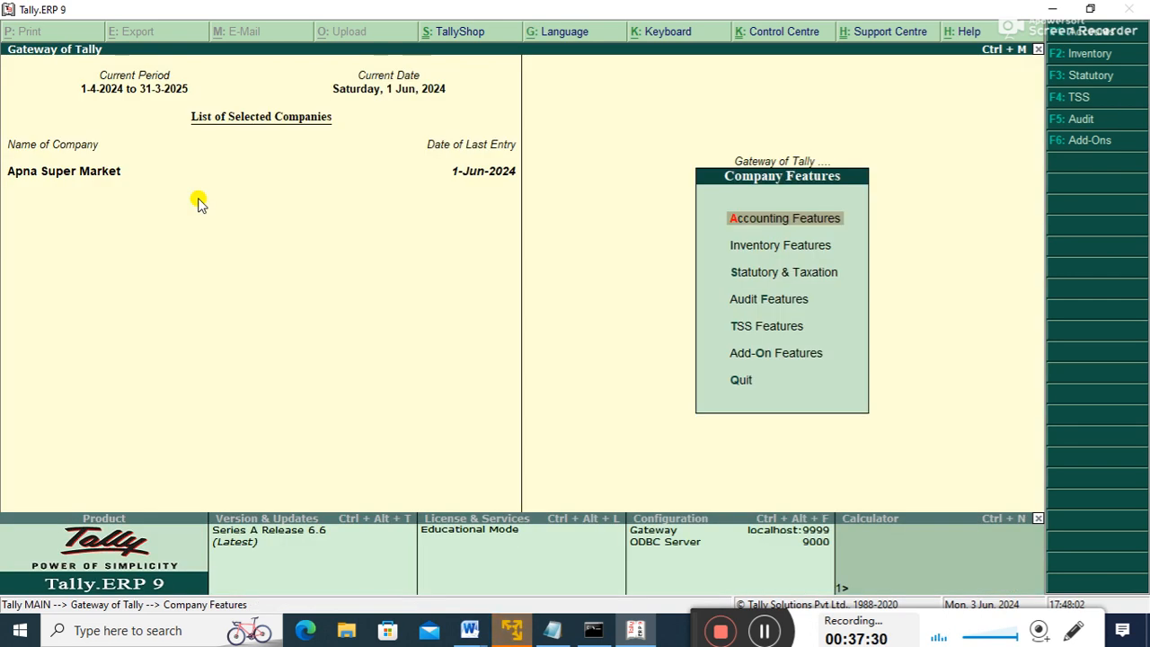
key(Escape)
- Display multiple godowns to confirm Main Location and Rps still exist
key(Down)
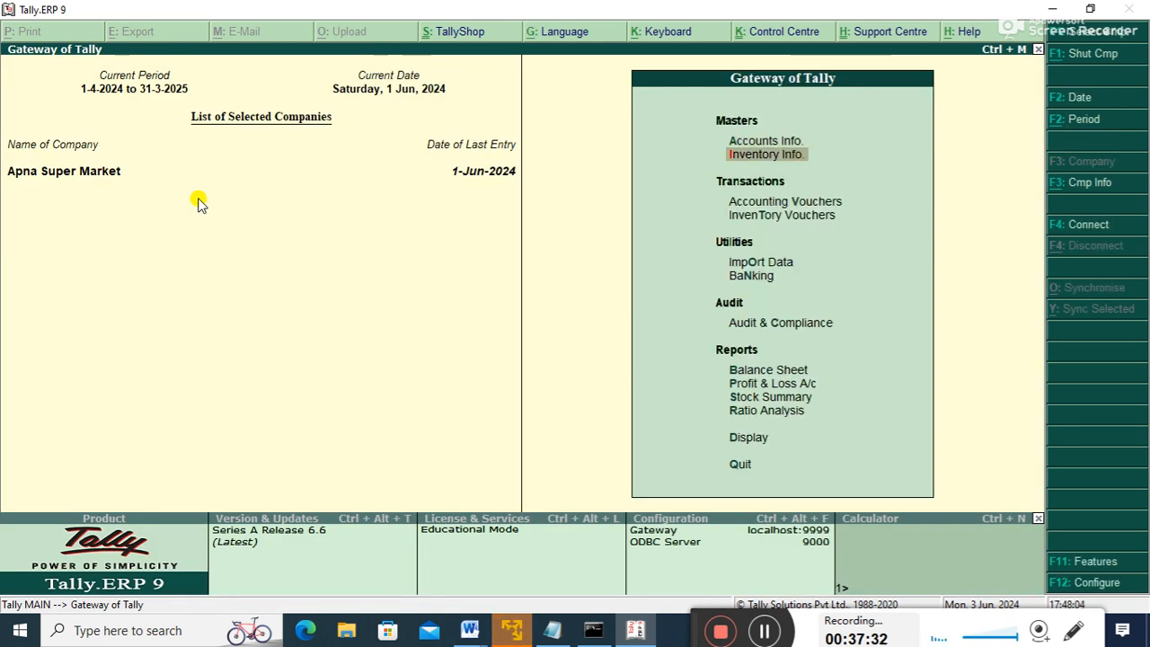
key(Return)
key(Down)
key(Down)
key(Down)
key(Return)
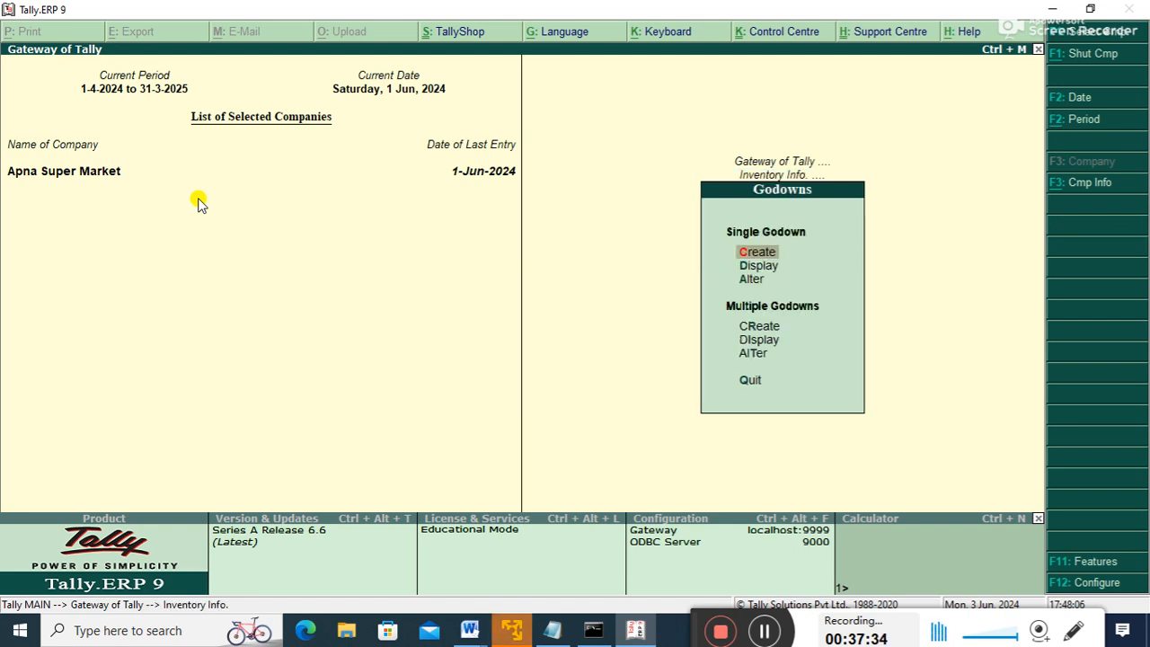
key(Down)
key(Down)
key(Down)
key(Down)
key(Return)
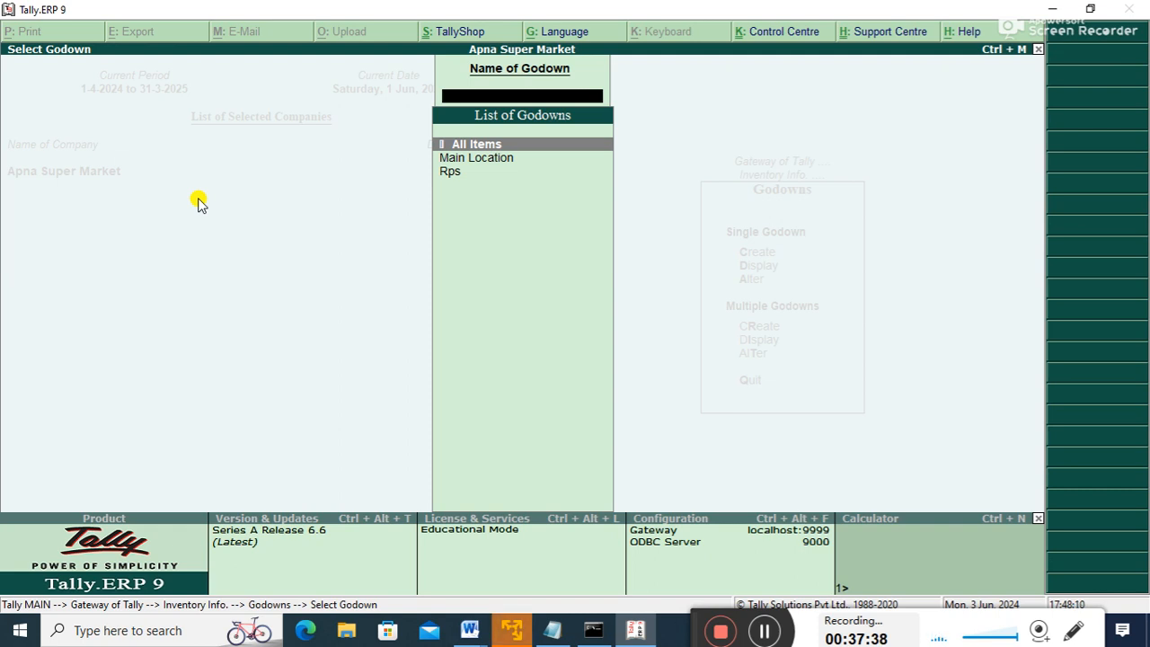
key(Escape)
key(Escape)
key(Escape)
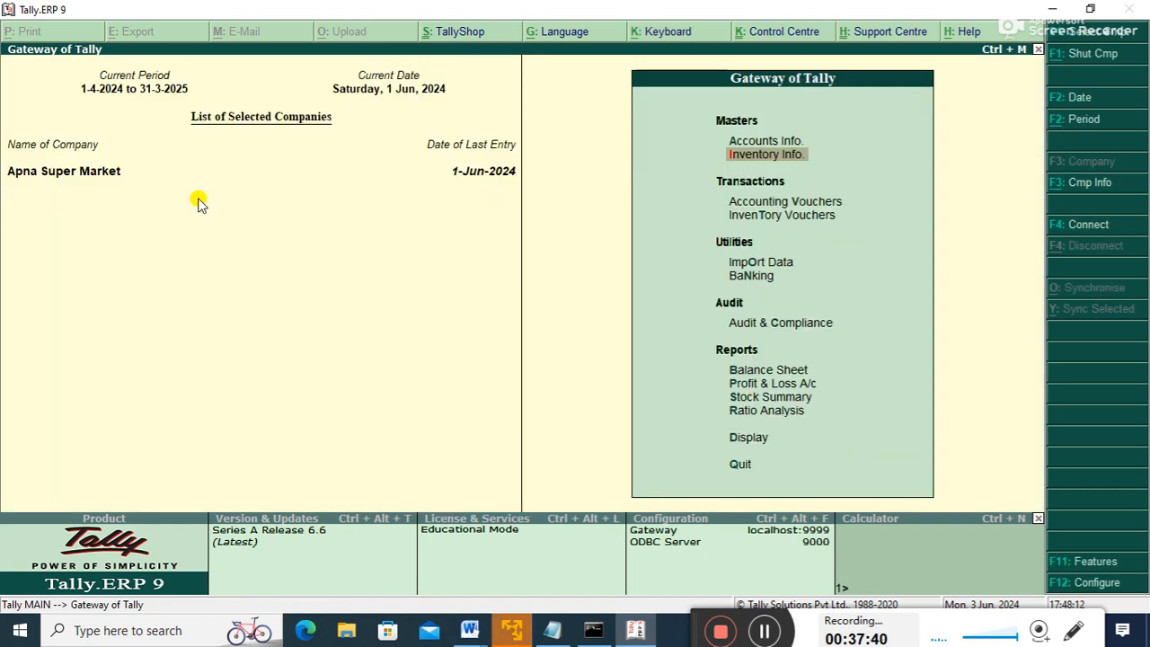
- Add 'Enabling accounts only' as numbered item 3 in the Word notes, leaving an empty item 4
click(469, 631)
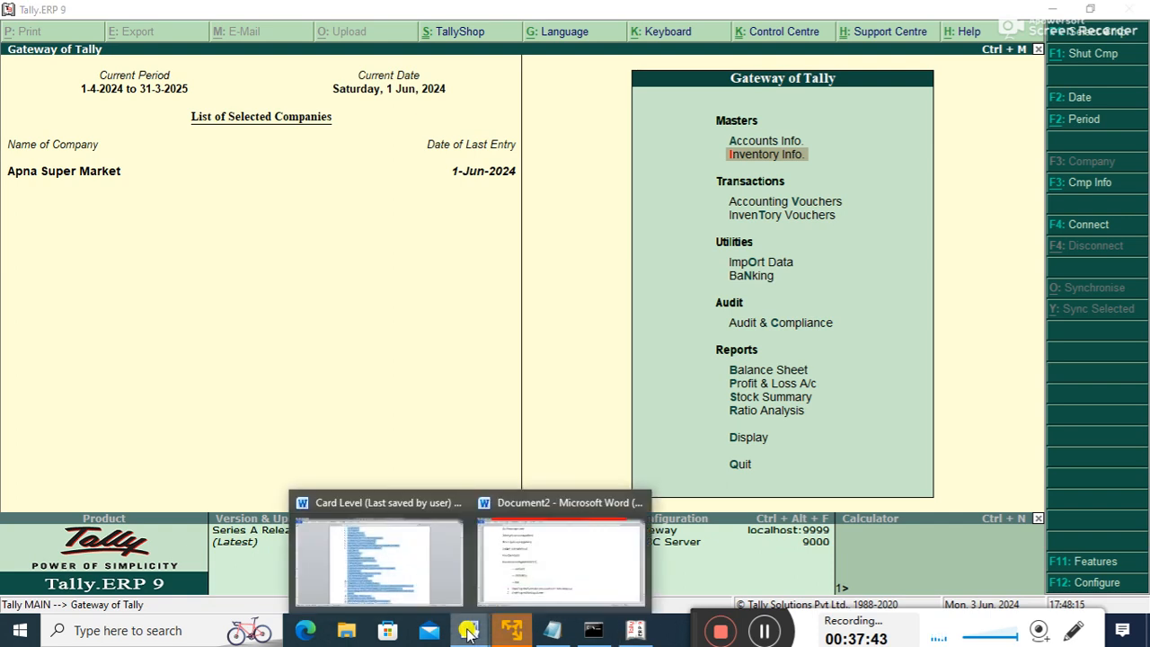
click(517, 590)
key(Return)
text(enablin)
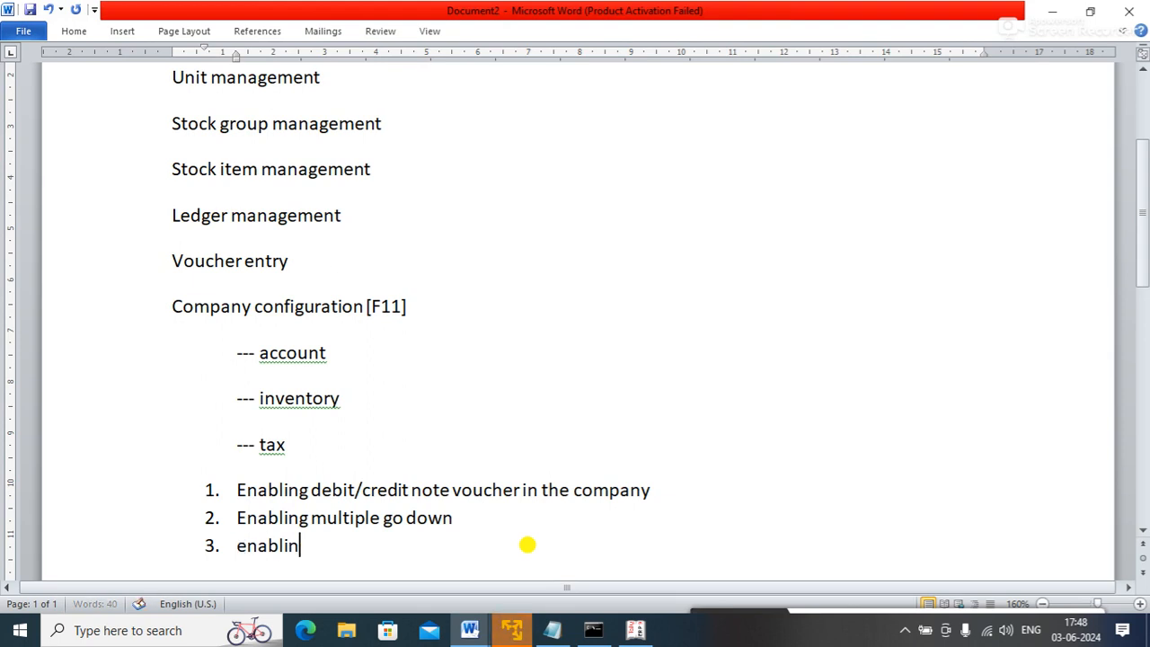
text(g accoun)
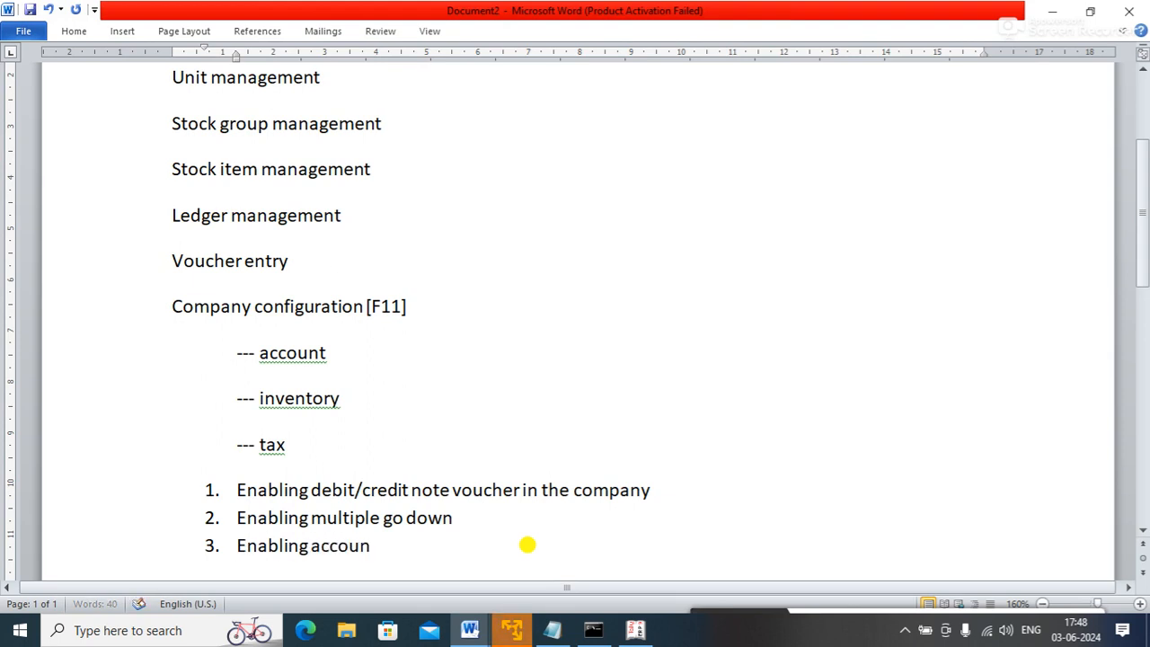
text(ts only)
key(Return)
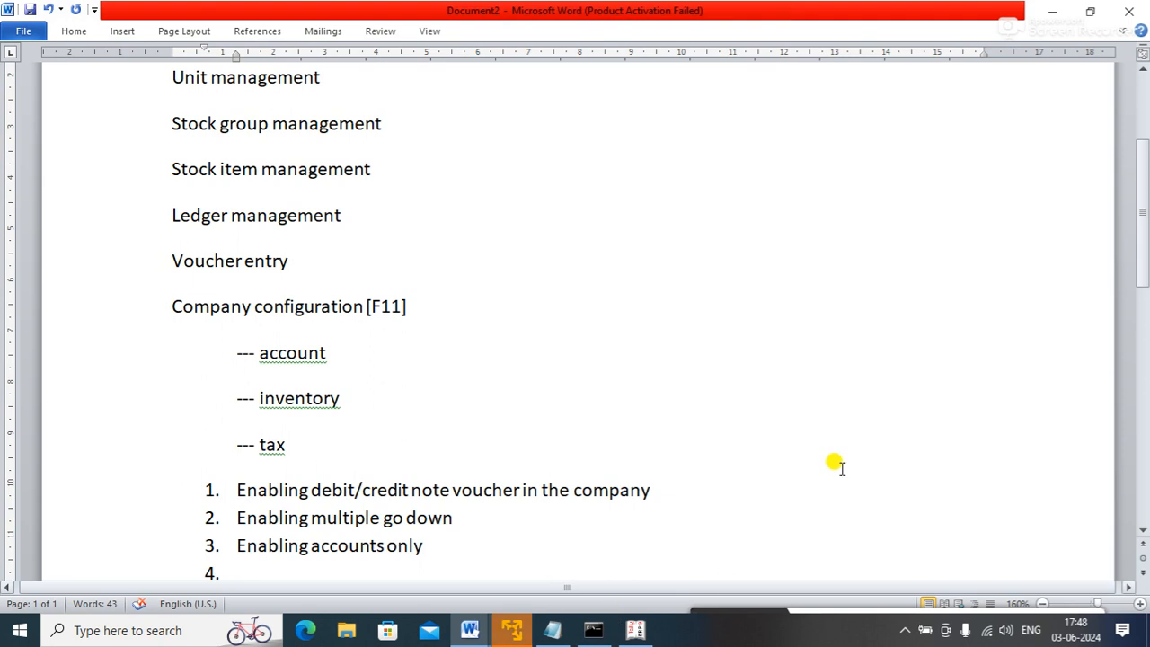
drag(1142, 231, 1142, 269)
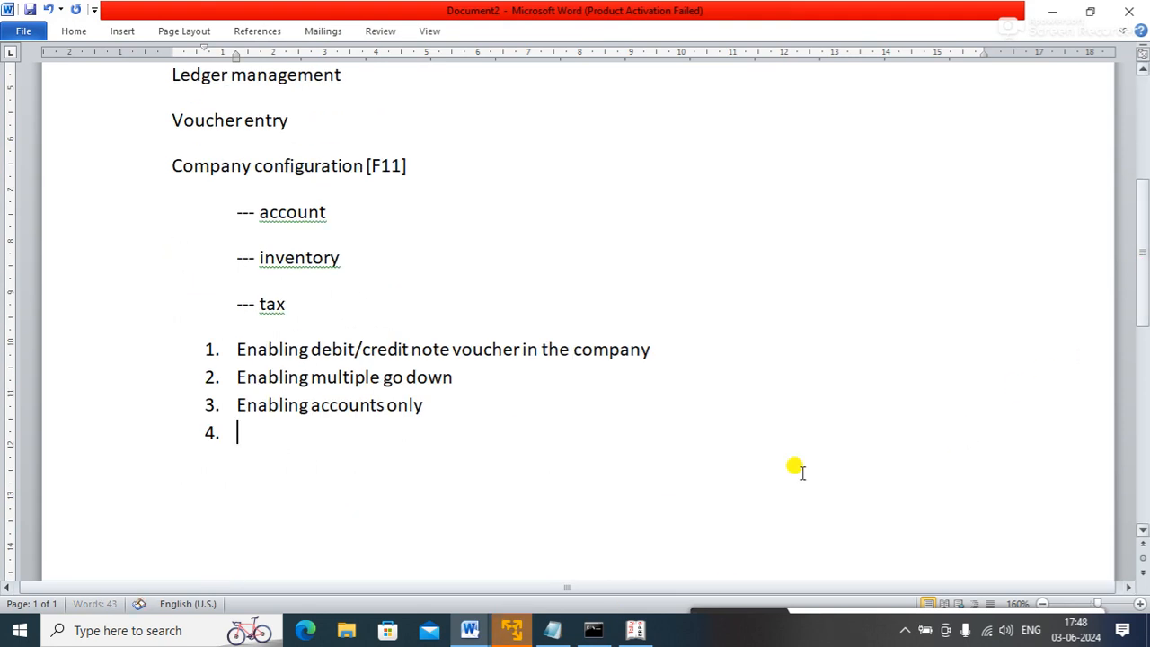
click(642, 629)
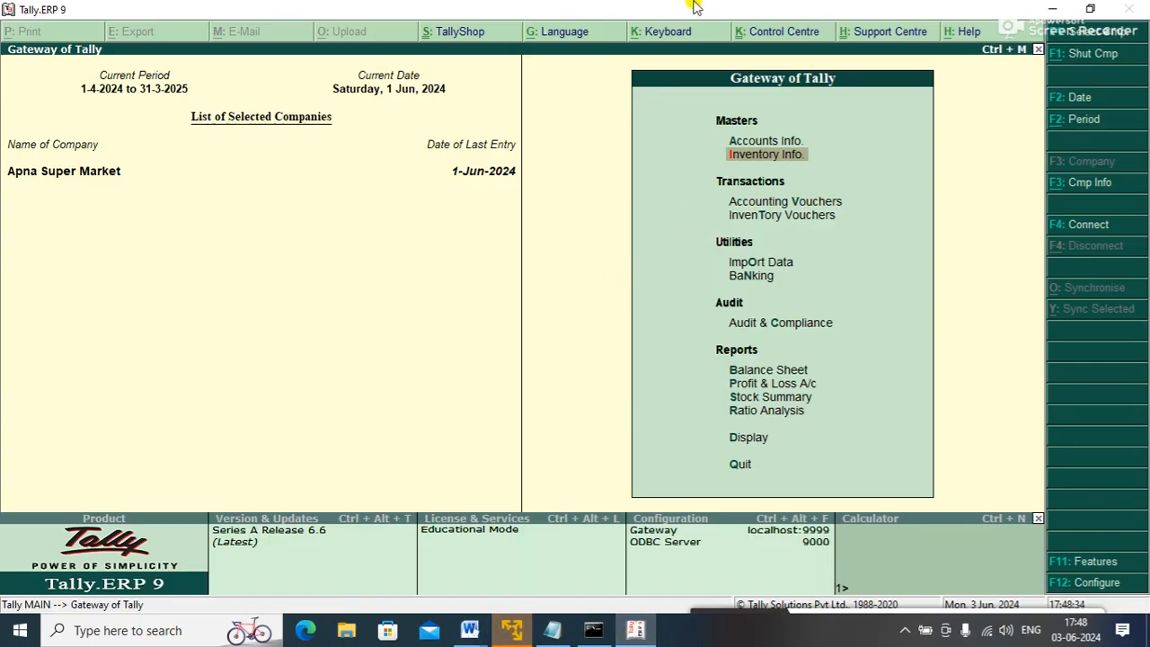
- Reopen Apna Super Market's Accounting Features screen and move to the income and expenses setting
key(F11)
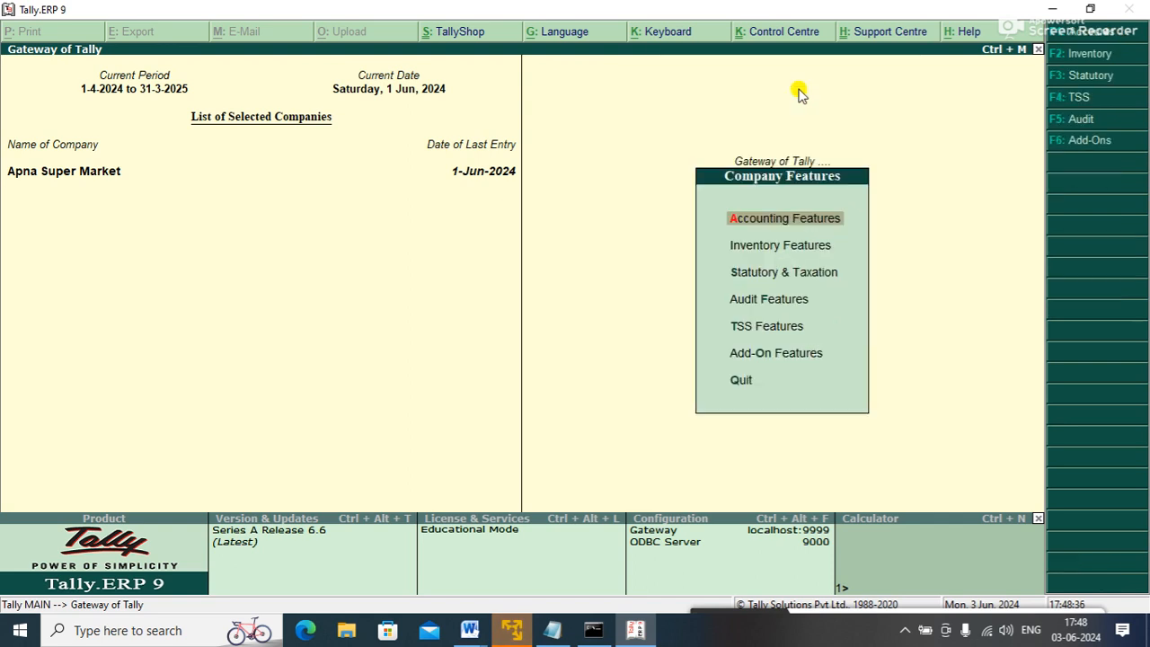
key(Return)
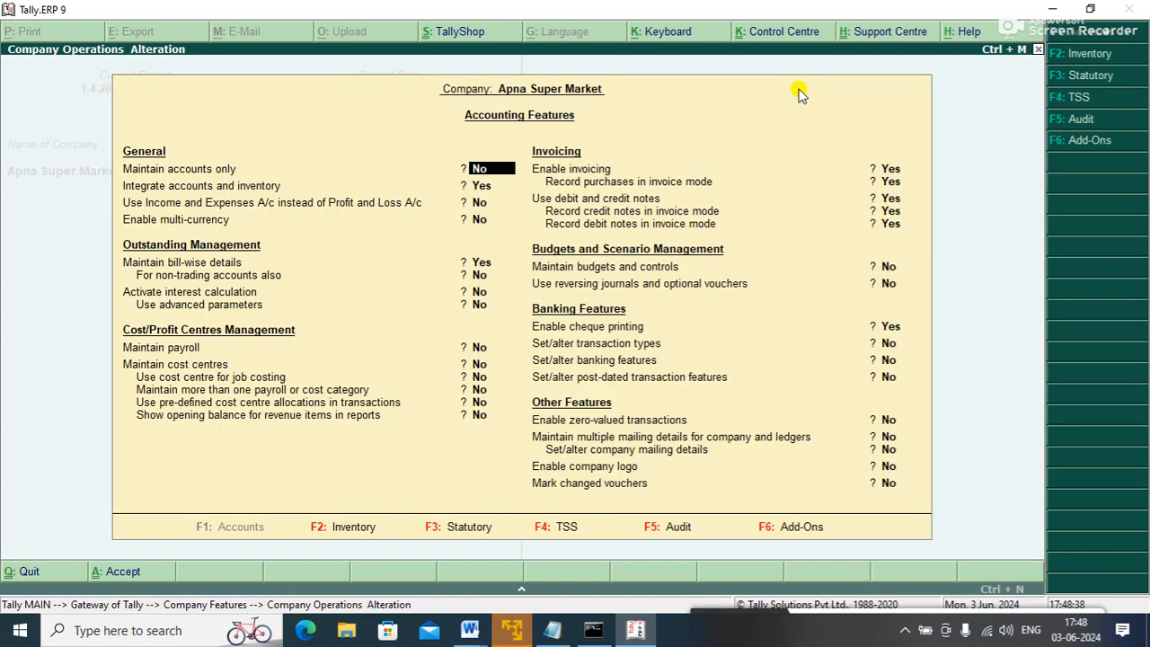
key(Down)
key(Down)
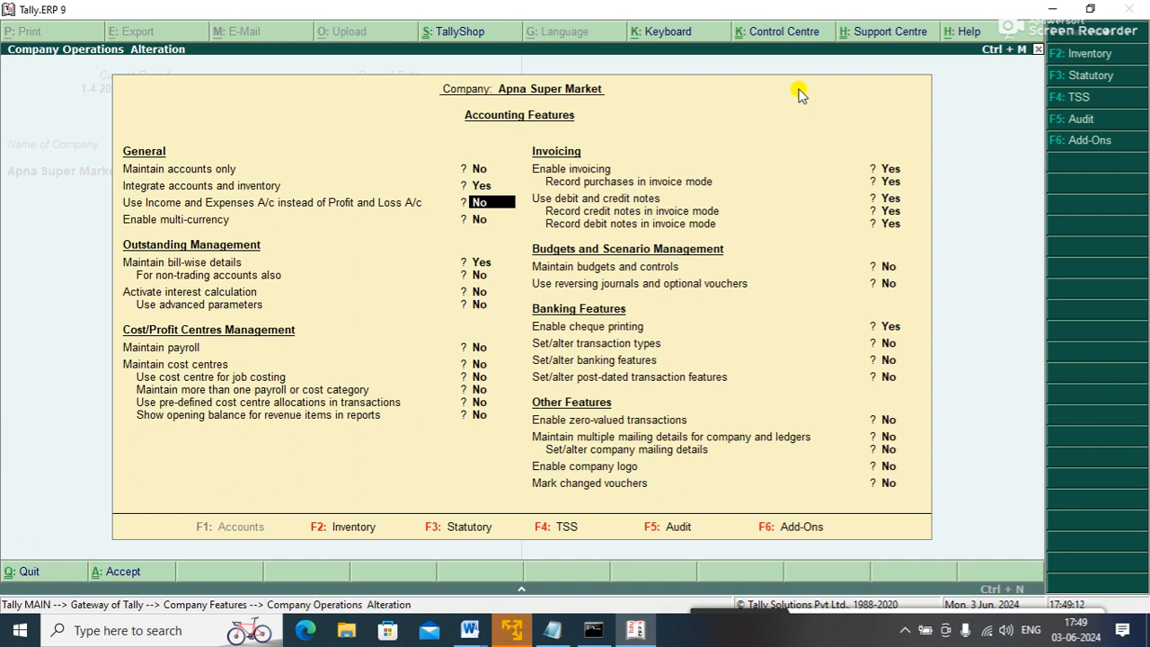
- Leave Accounting Features unchanged, close Company Features and highlight Profit & Loss A/c
key(ctrl+a)
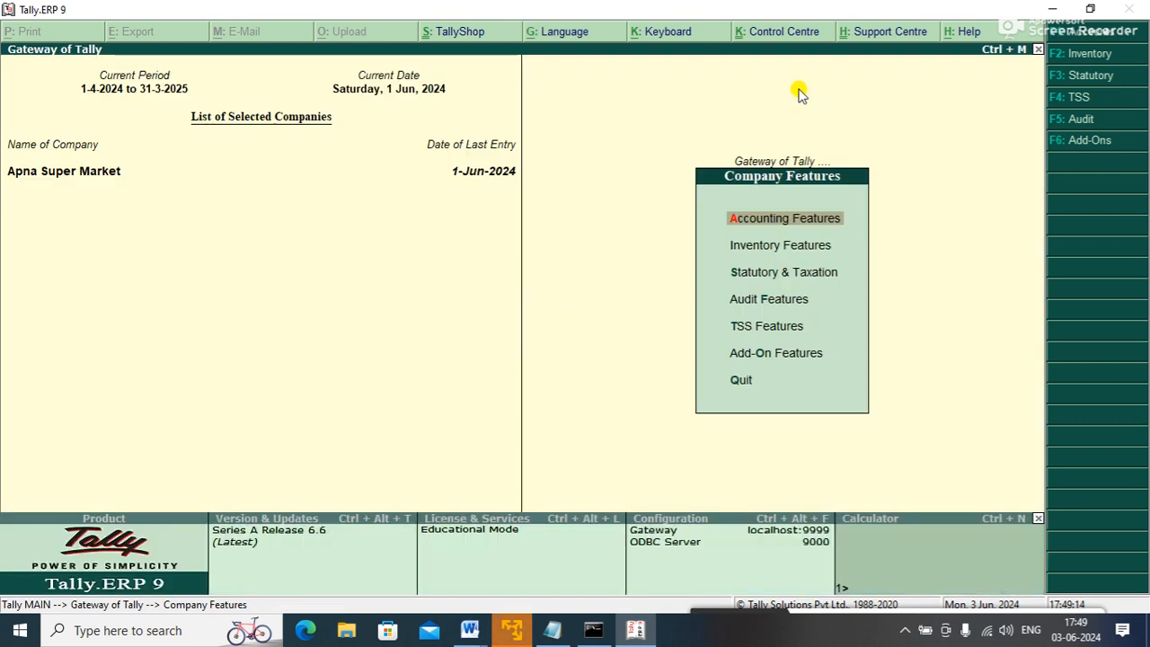
key(Escape)
key(Down)
key(Down)
key(Down)
key(Down)
key(Down)
key(Down)
key(Down)
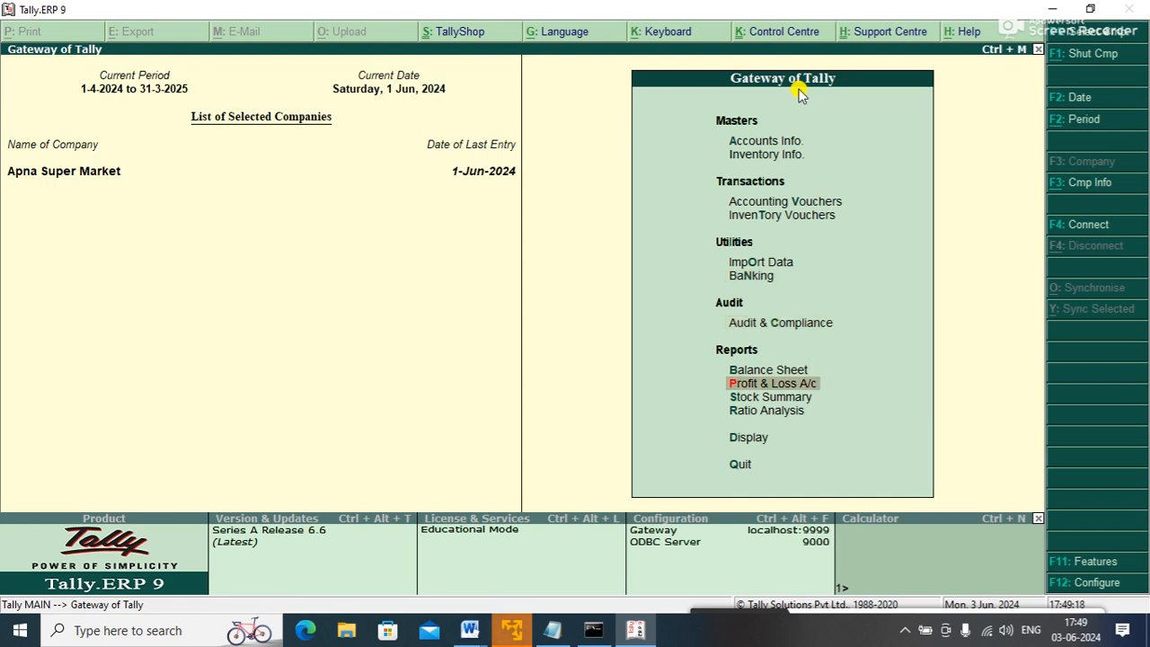
- Check the Profit & Loss report's Nett Profit of 25,000.00, then bring up Company Features
key(Return)
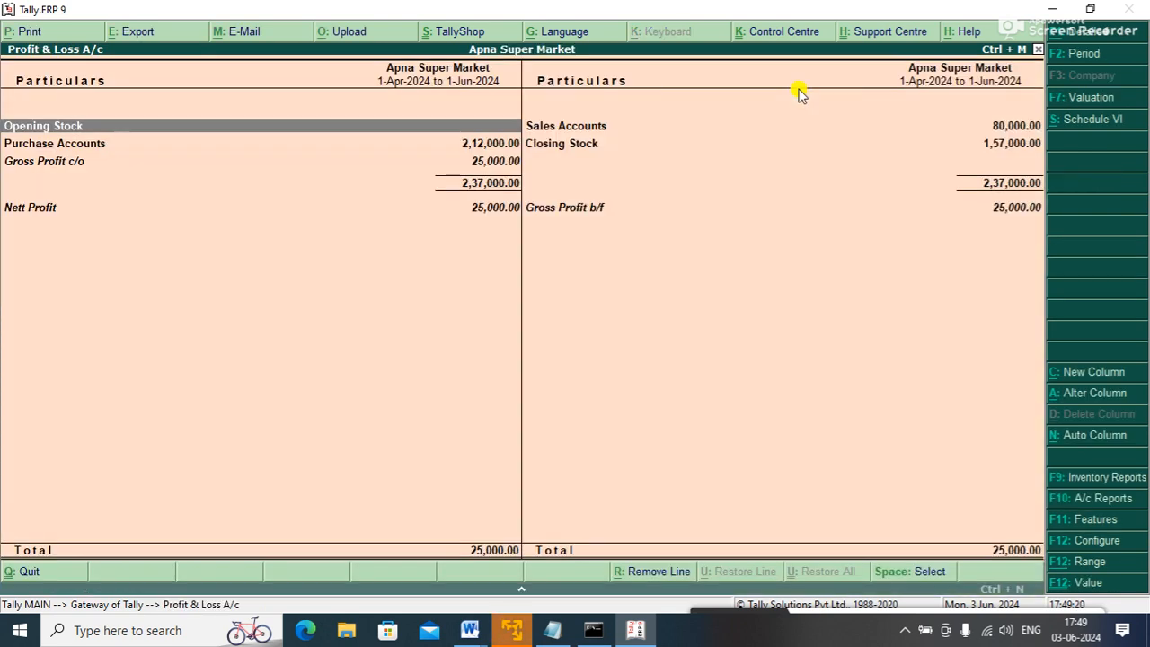
key(Down)
key(Down)
key(Down)
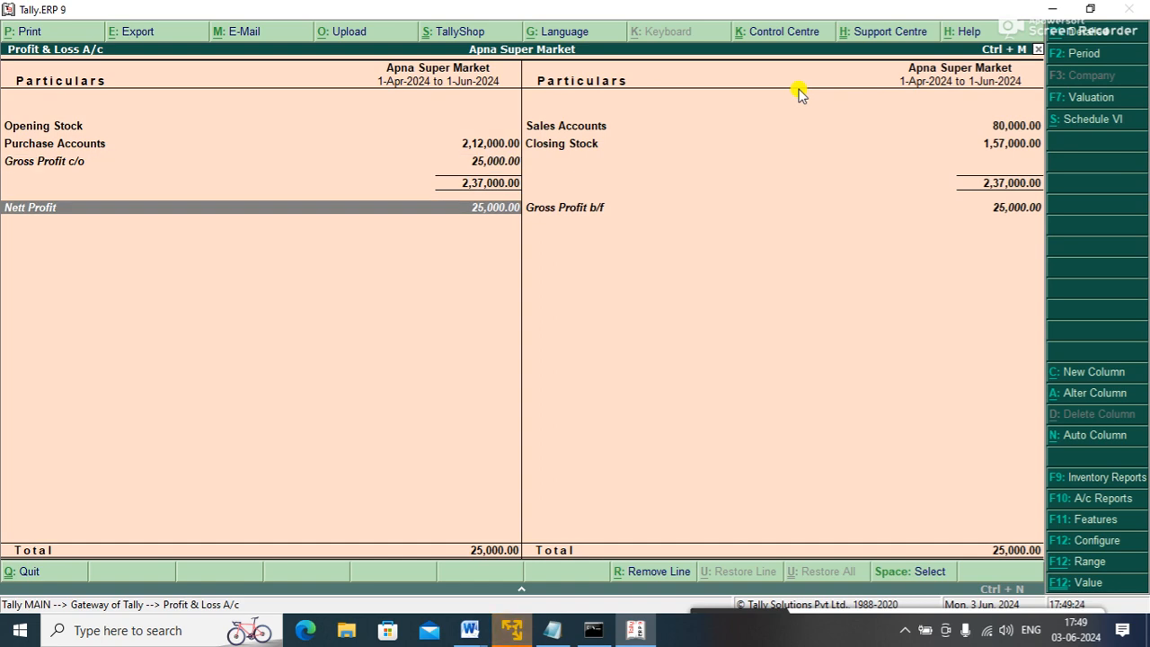
key(Escape)
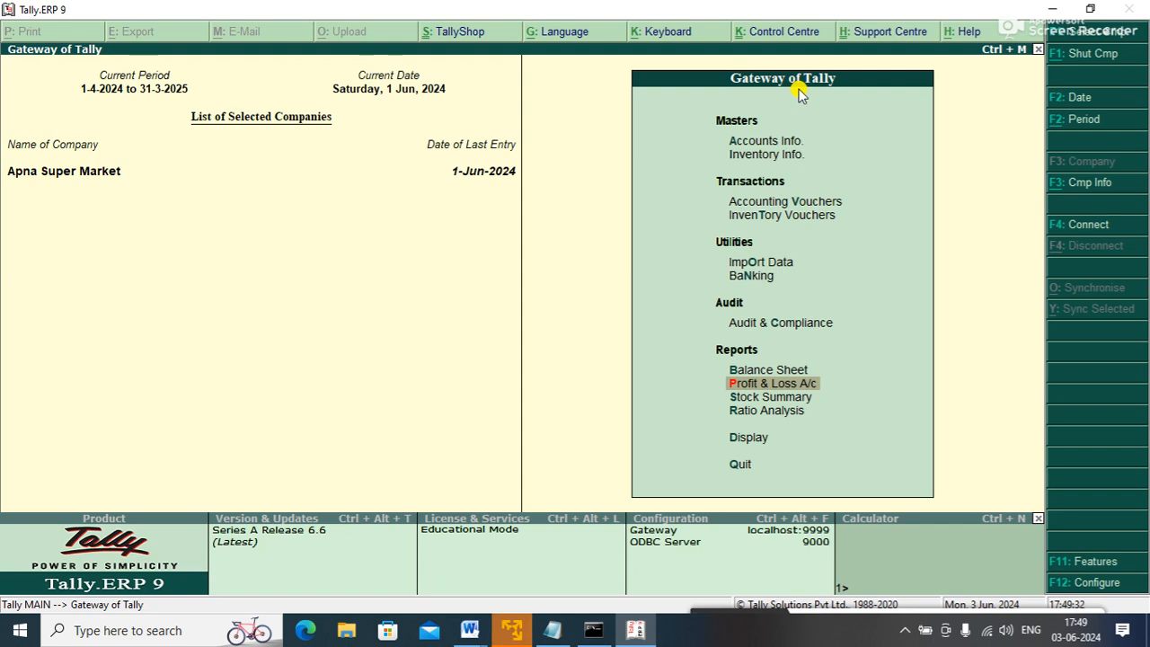
key(F11)
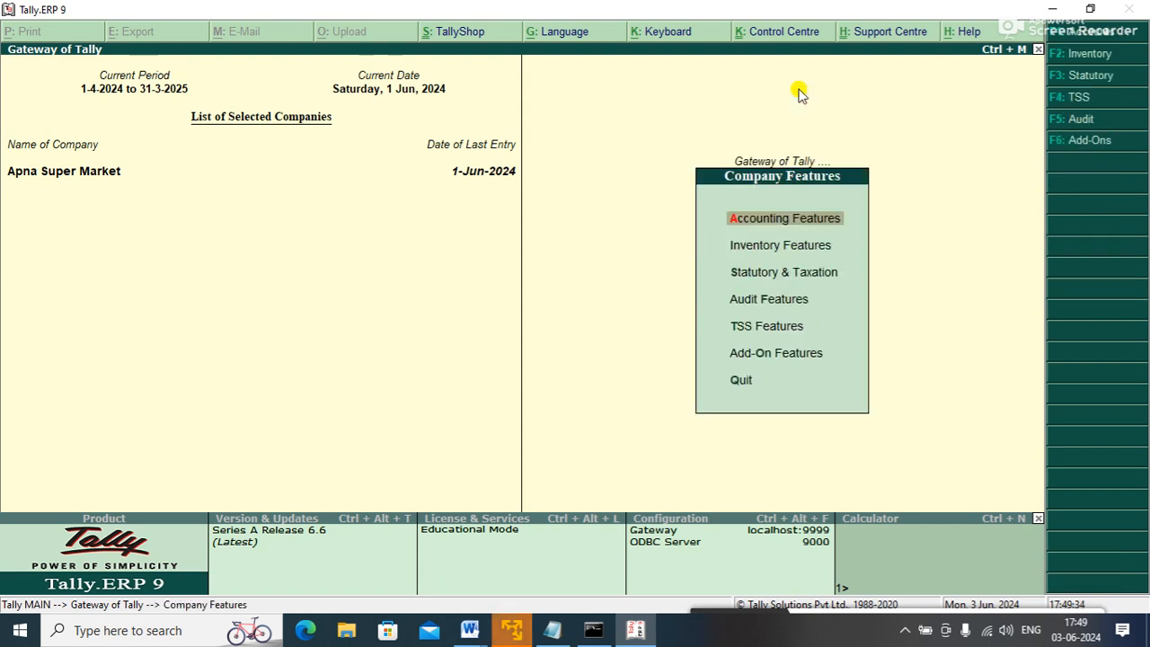
- Set 'Use Income and Expenses A/c instead of Profit and Loss A/c' to Yes, multi-currency No
key(Return)
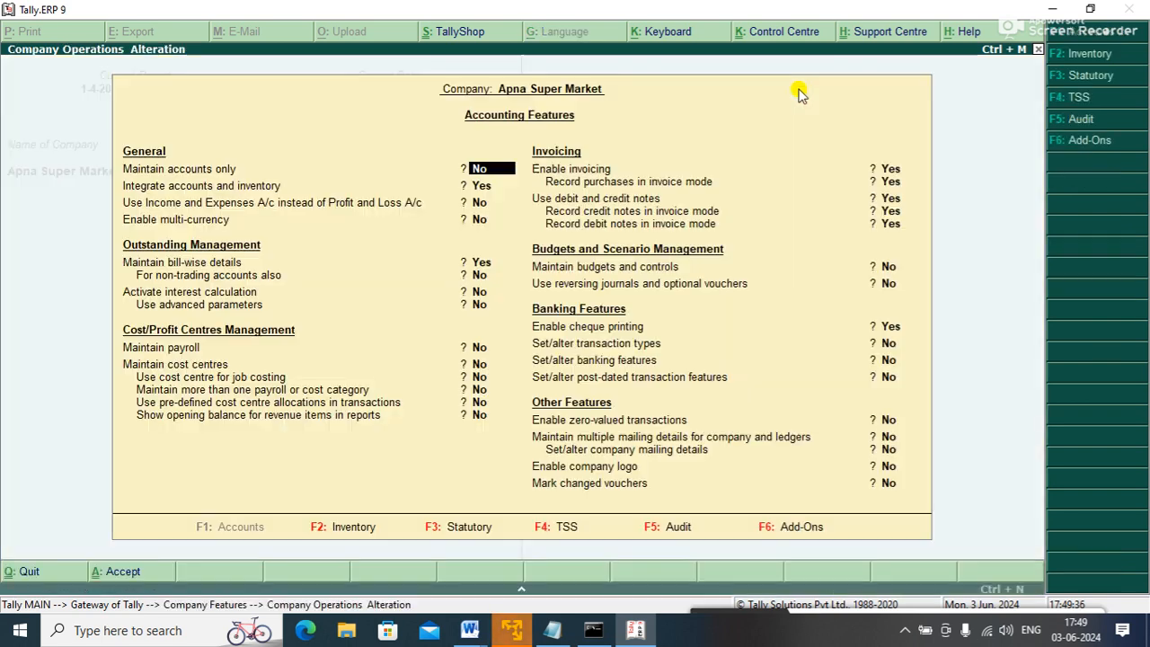
key(Return)
key(Return)
key(Return)
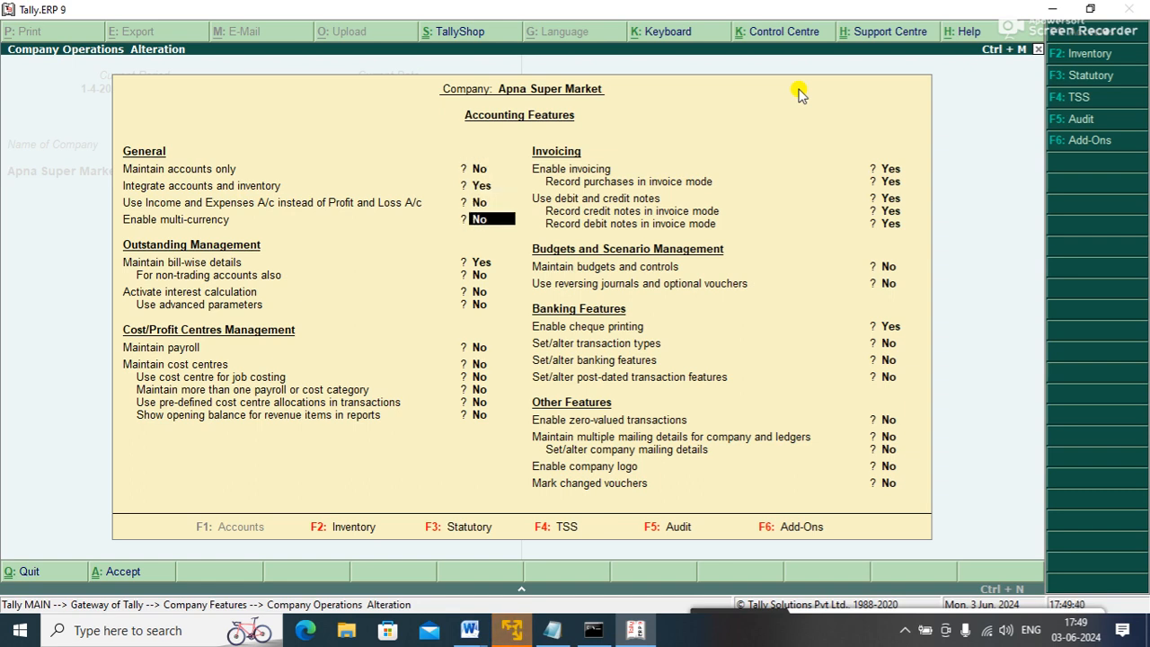
text(y)
key(Up)
text(y)
key(Return)
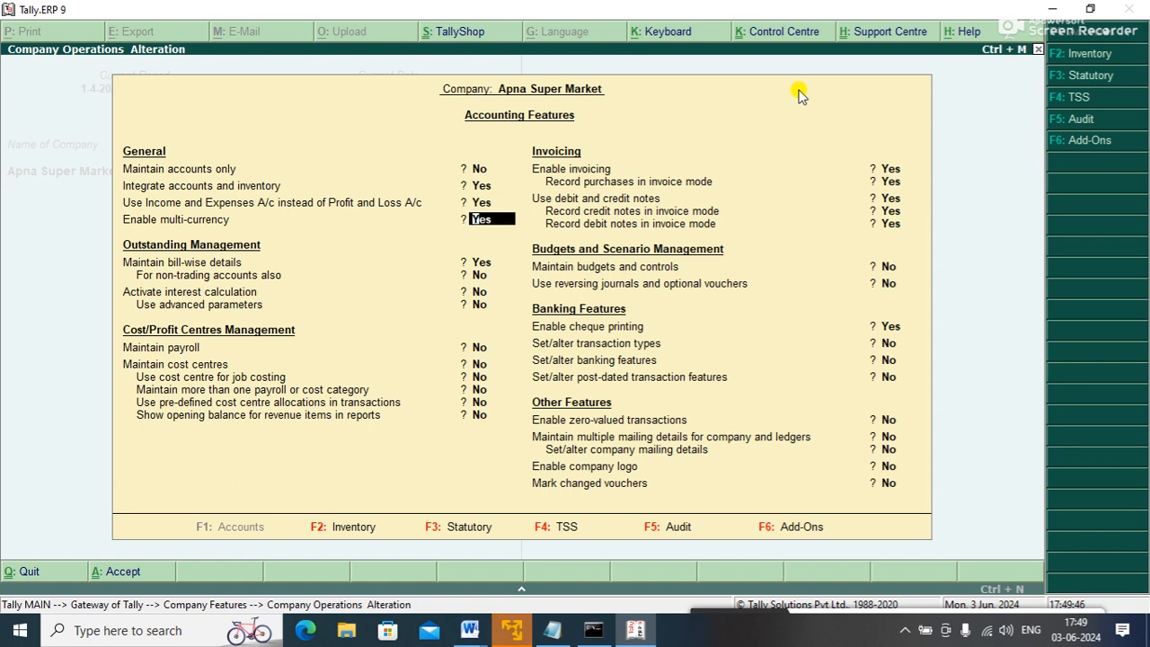
text(n)
key(Return)
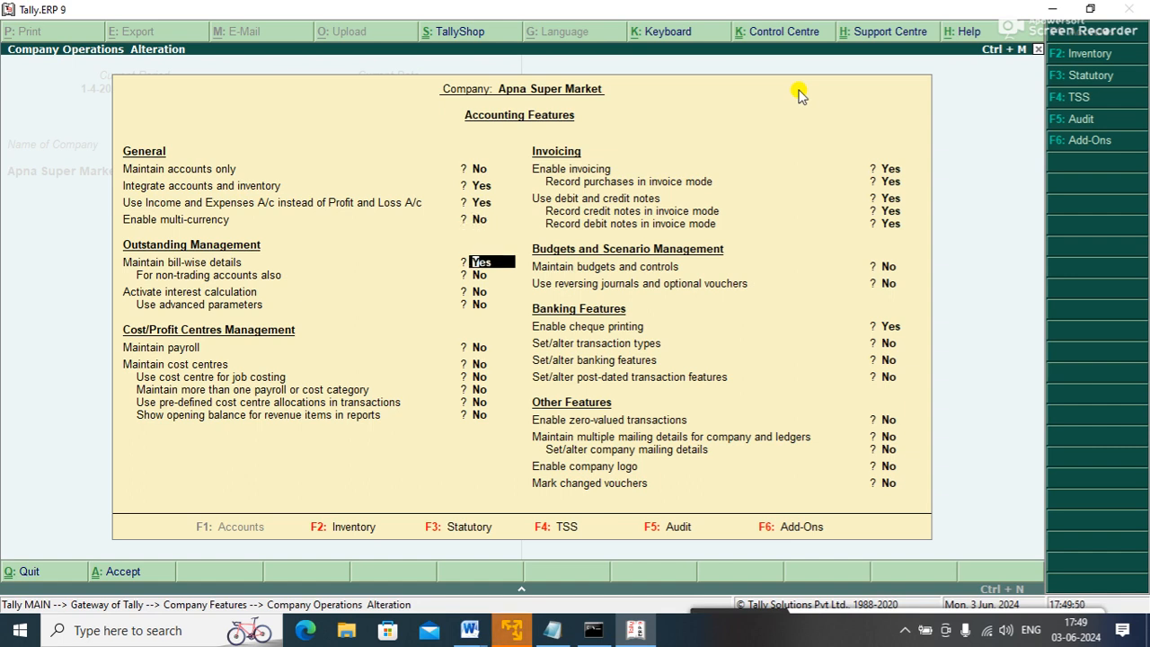
key(ctrl+a)
key(Down)
key(Down)
key(Down)
key(Down)
key(Down)
key(Down)
key(Down)
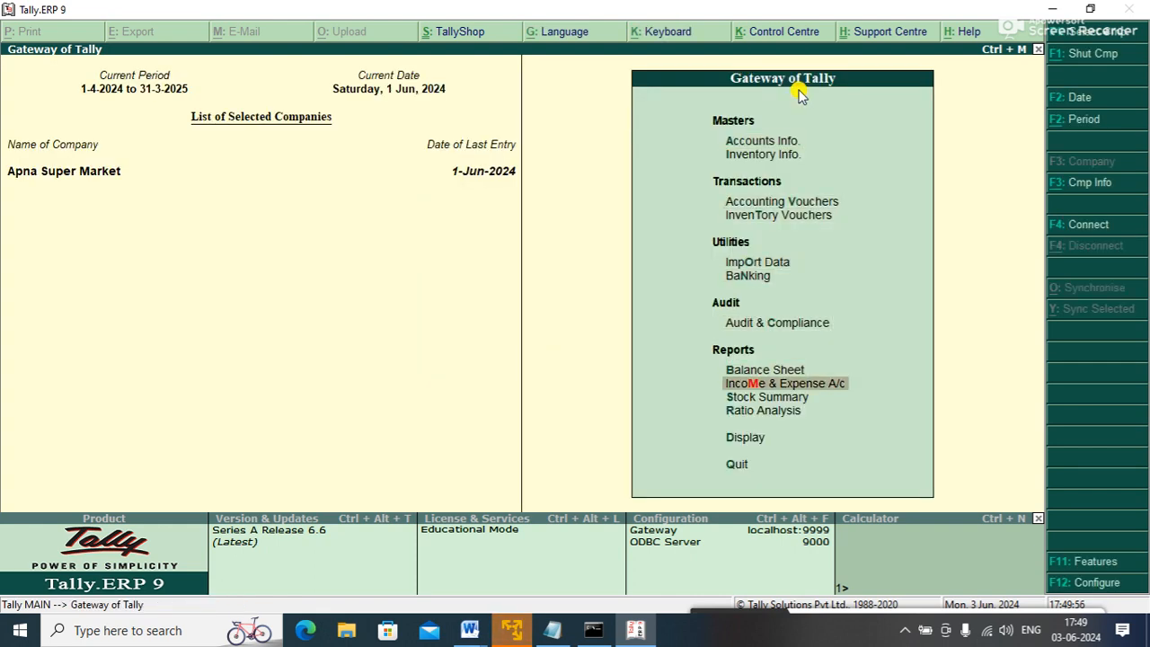
- Browse the Income and Expenditure Statement showing 25,000.00 excess of income, then reopen Company Features
key(Return)
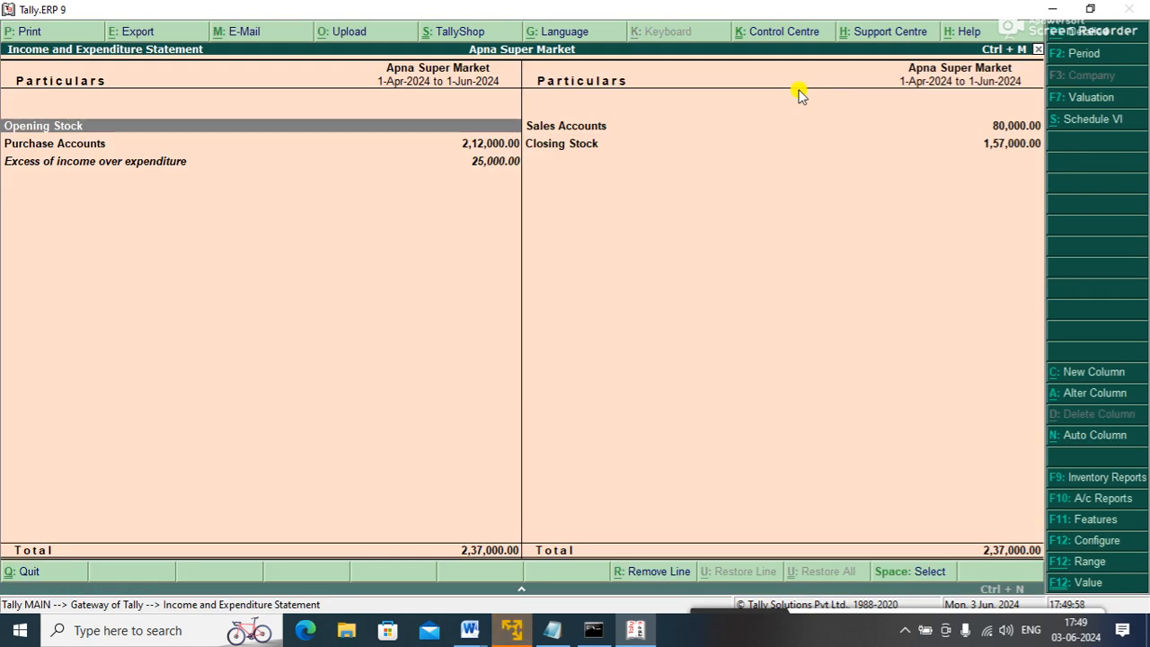
key(Down)
key(Down)
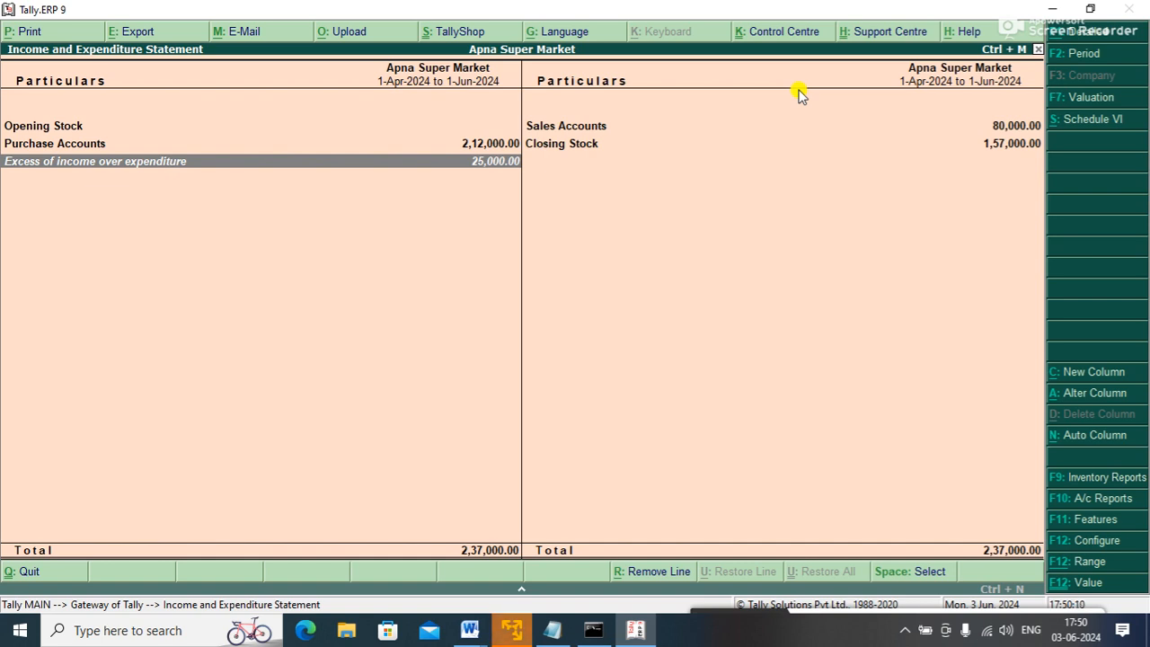
key(Escape)
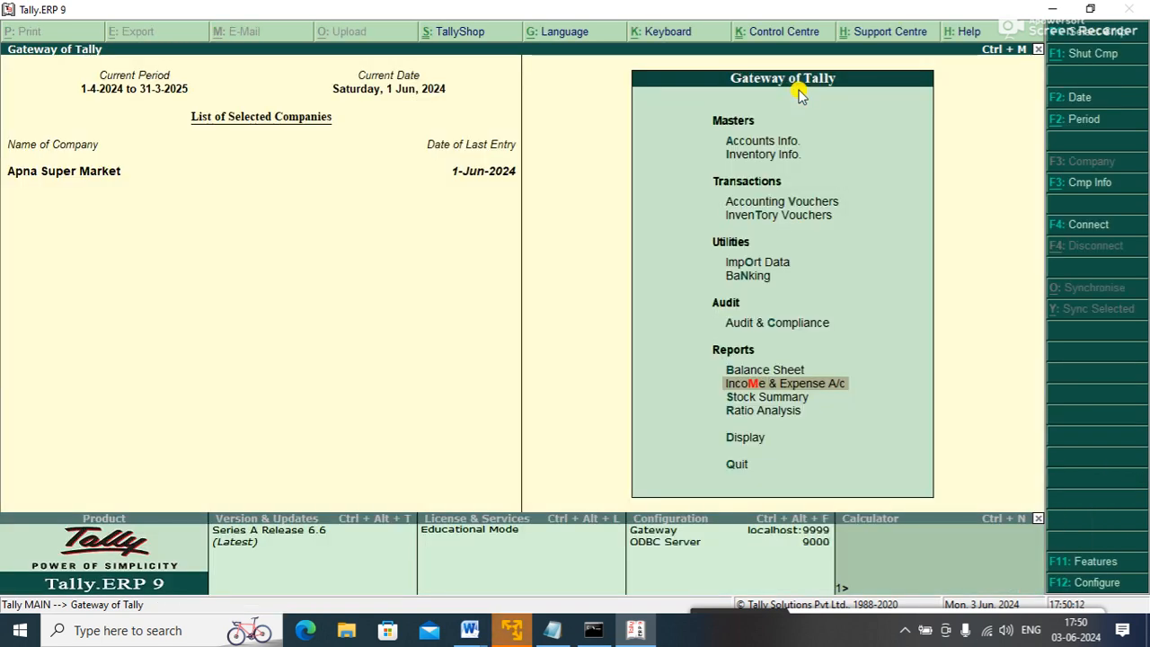
key(F11)
- Leave Accounting Features unchanged and go to the Accounts Info. menu
key(Return)
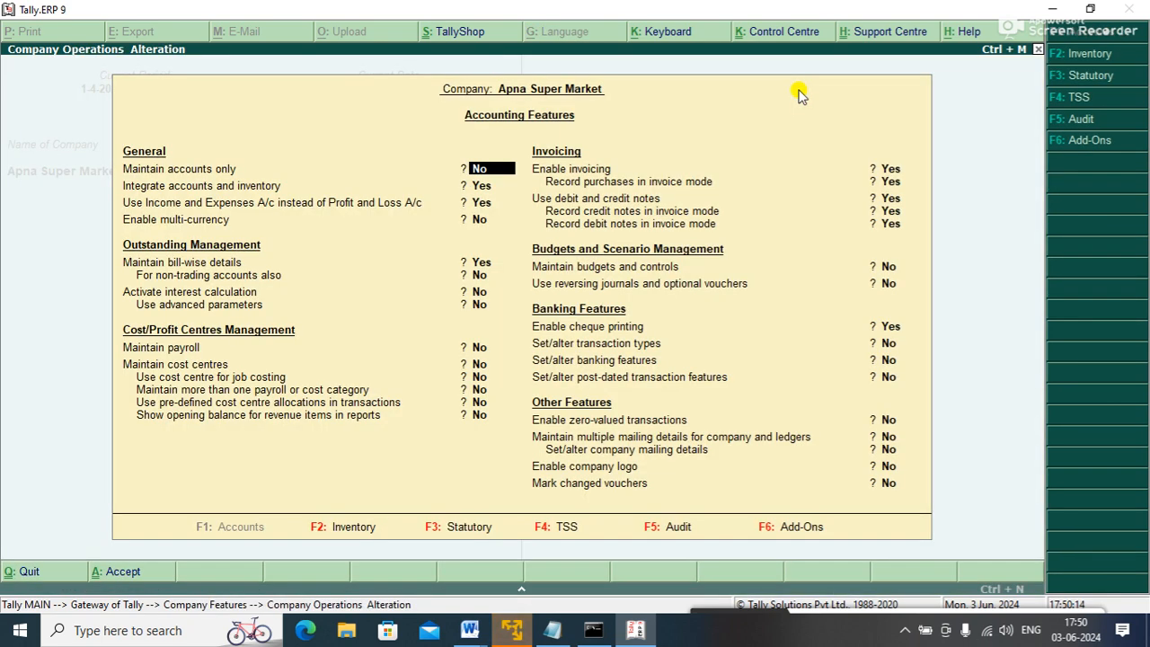
key(Return)
key(Return)
key(Return)
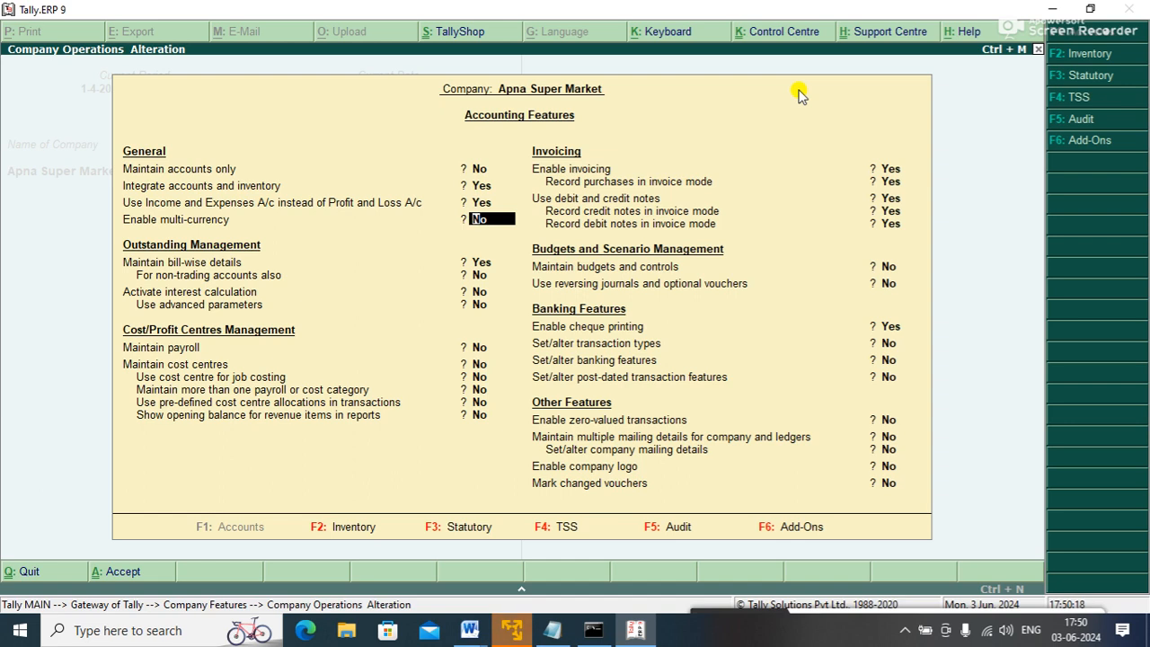
key(ctrl+a)
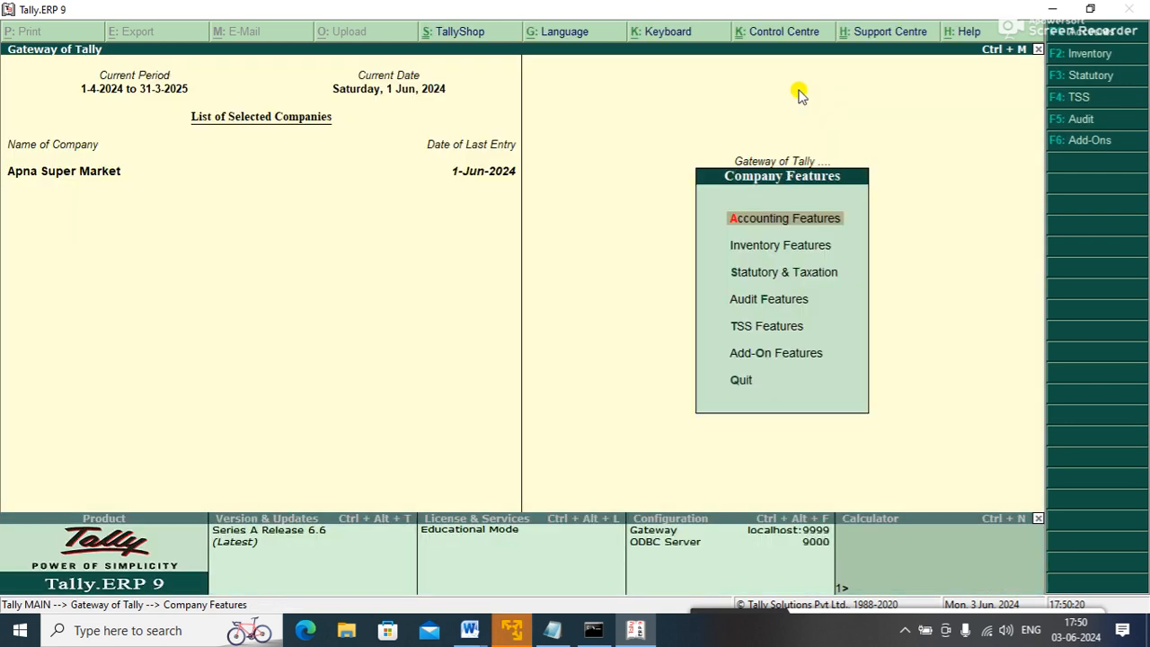
key(Escape)
key(Up)
key(Up)
key(Up)
key(Up)
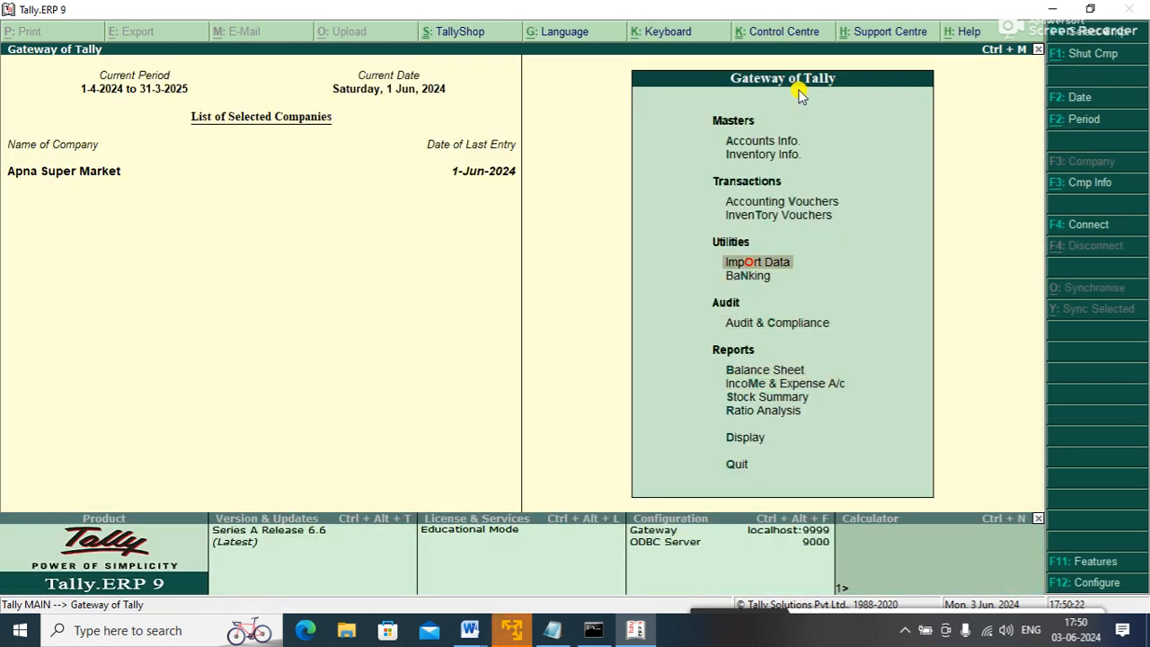
key(Up)
key(Return)
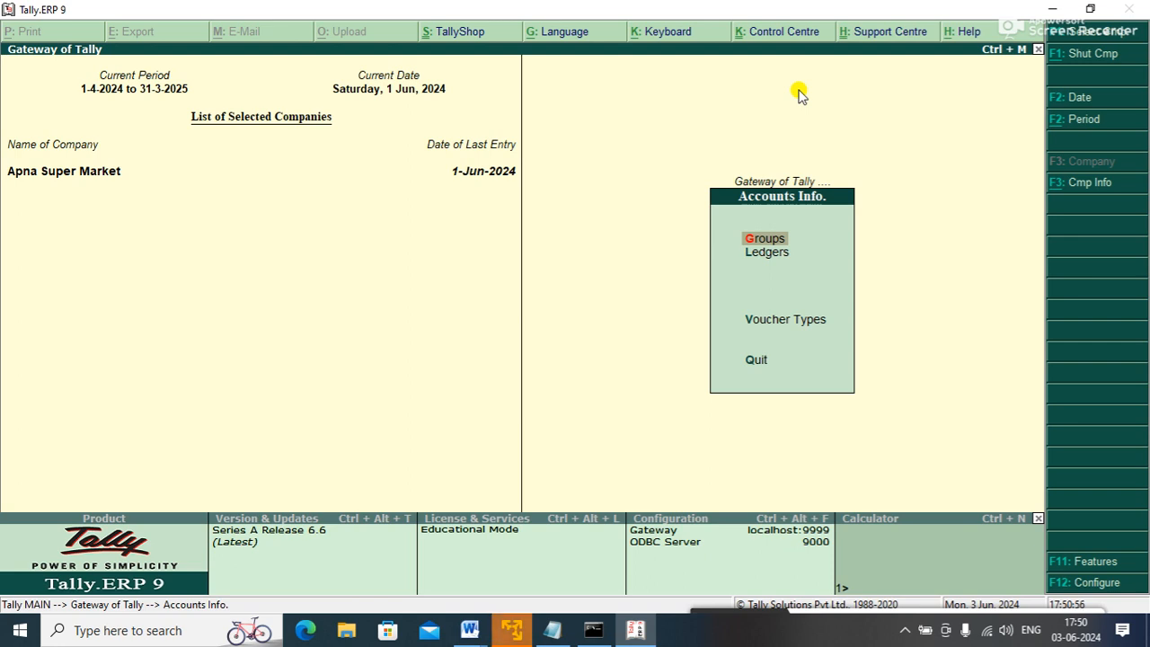
- Set Enable multi-currency to Yes in Accounting Features and return to Accounts Info
key(F11)
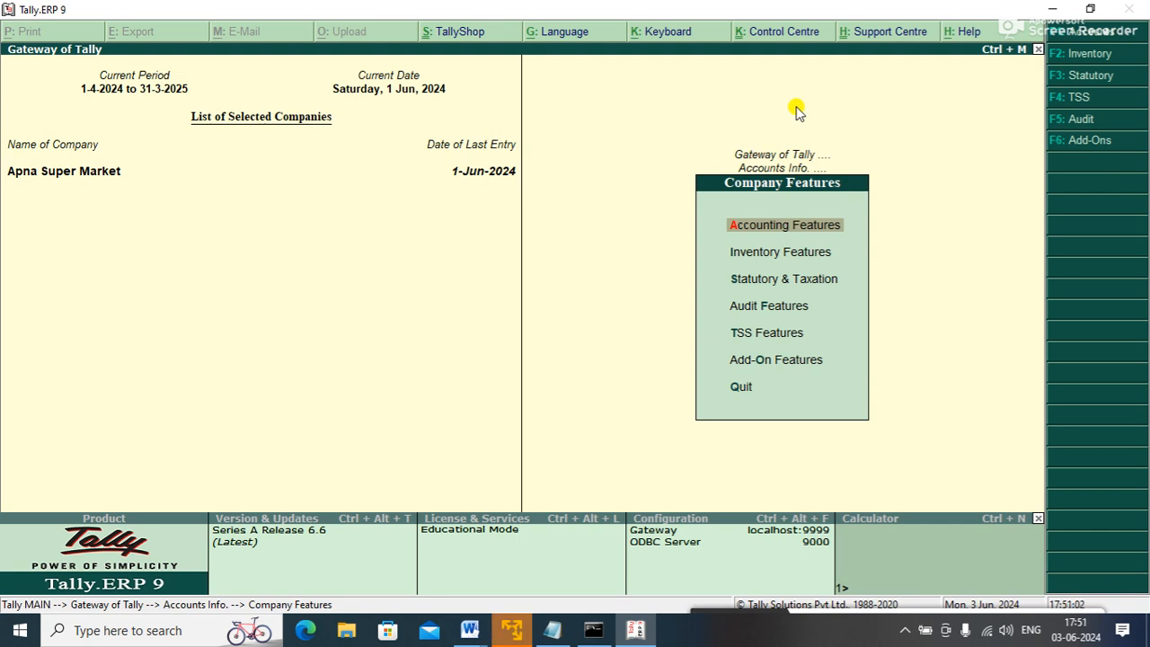
key(Return)
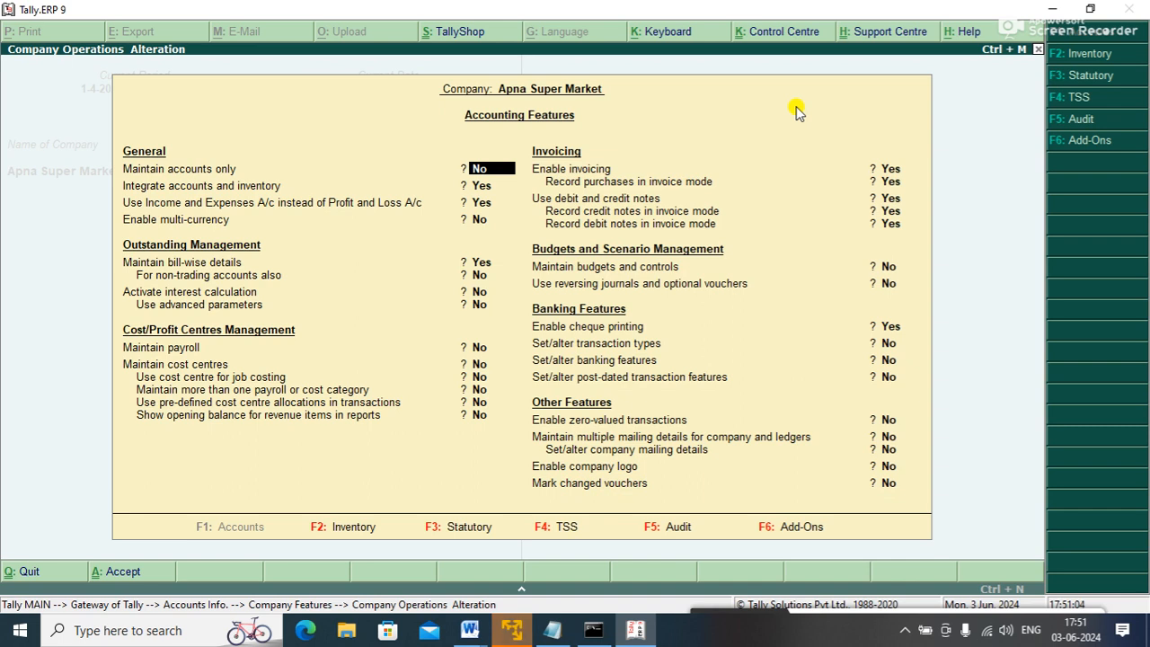
key(Return)
key(Return)
key(Return)
text(y)
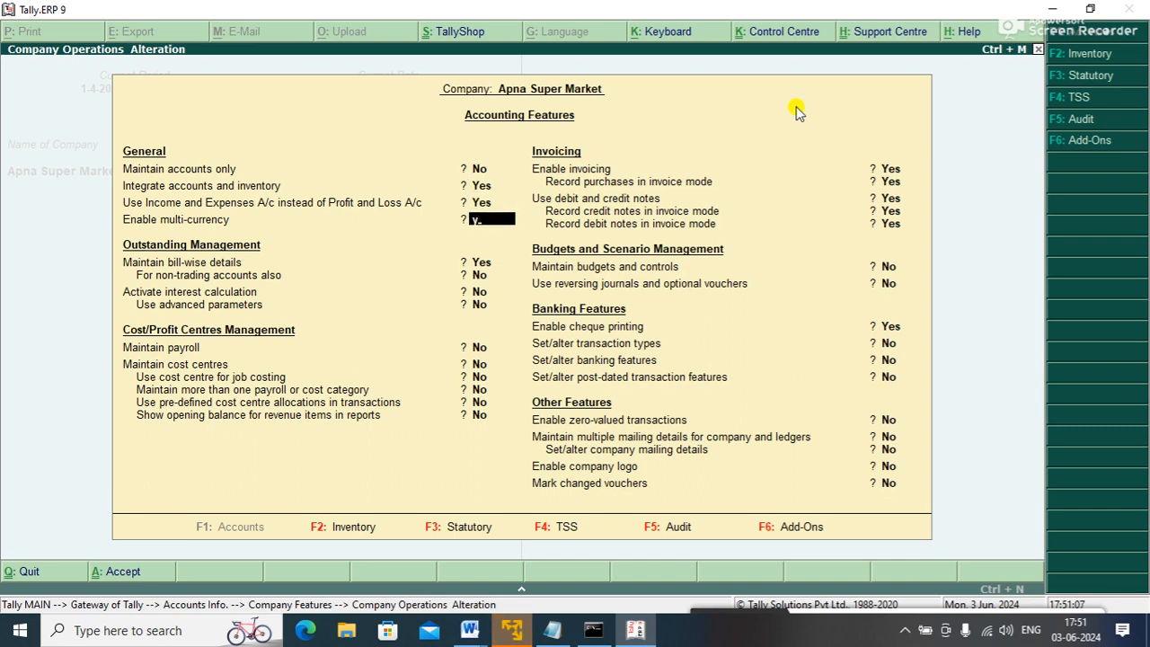
key(Return)
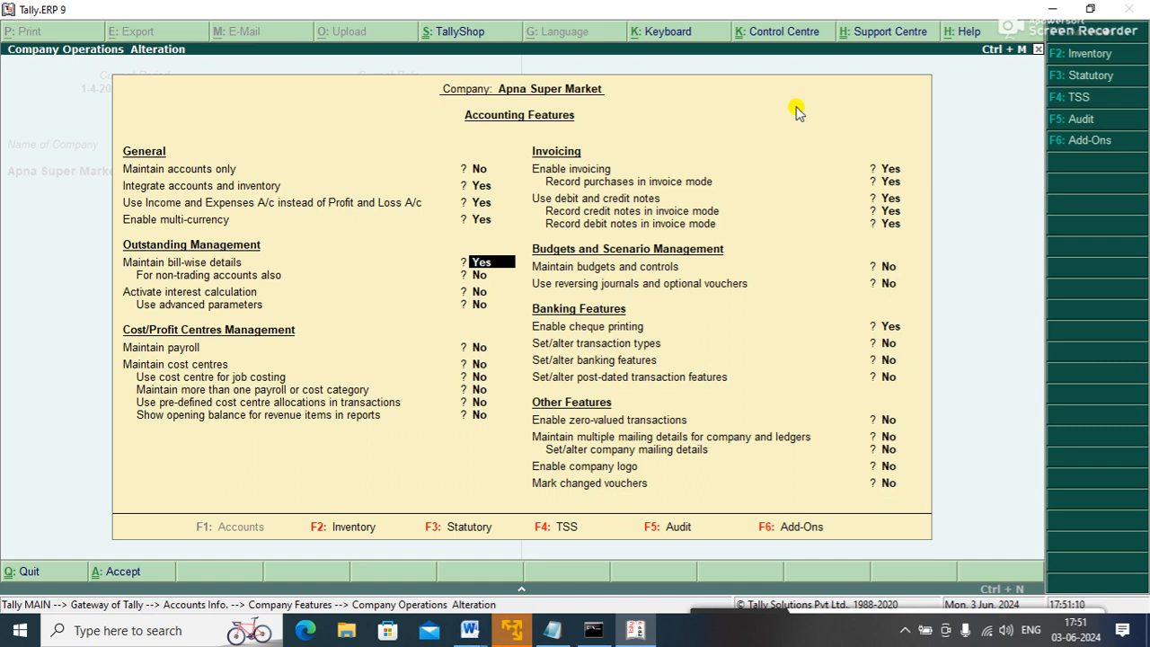
key(ctrl+a)
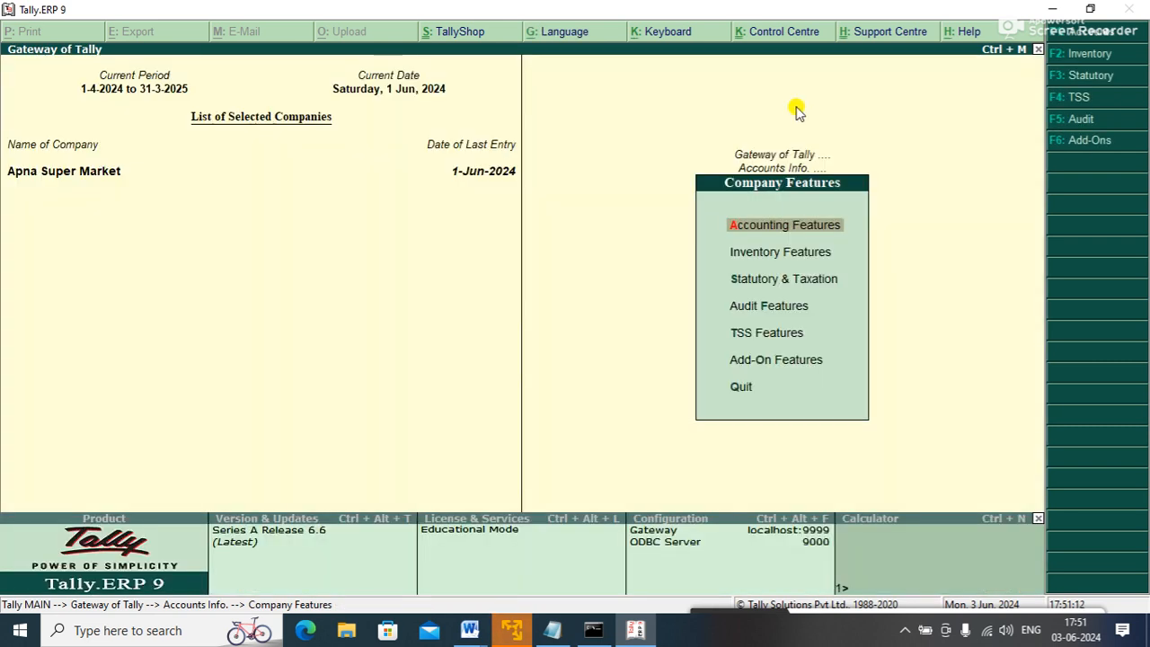
key(Escape)
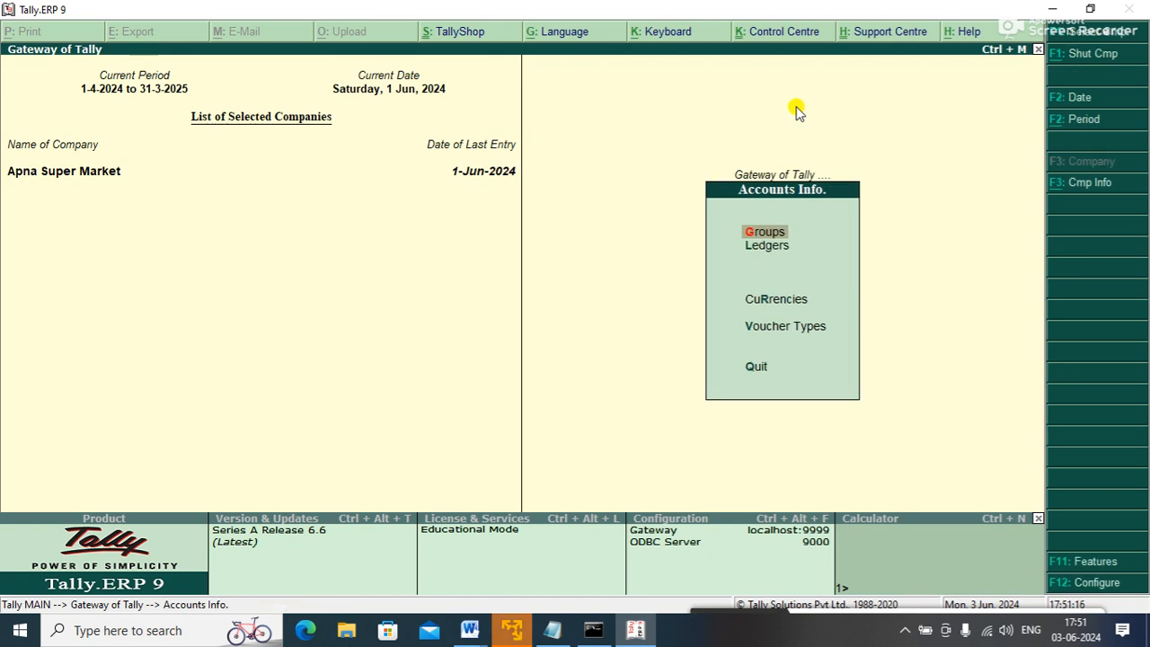
- Display the existing ₹ (INR) currency, which uses 2 decimal places
key(Down)
key(Down)
key(Down)
key(Up)
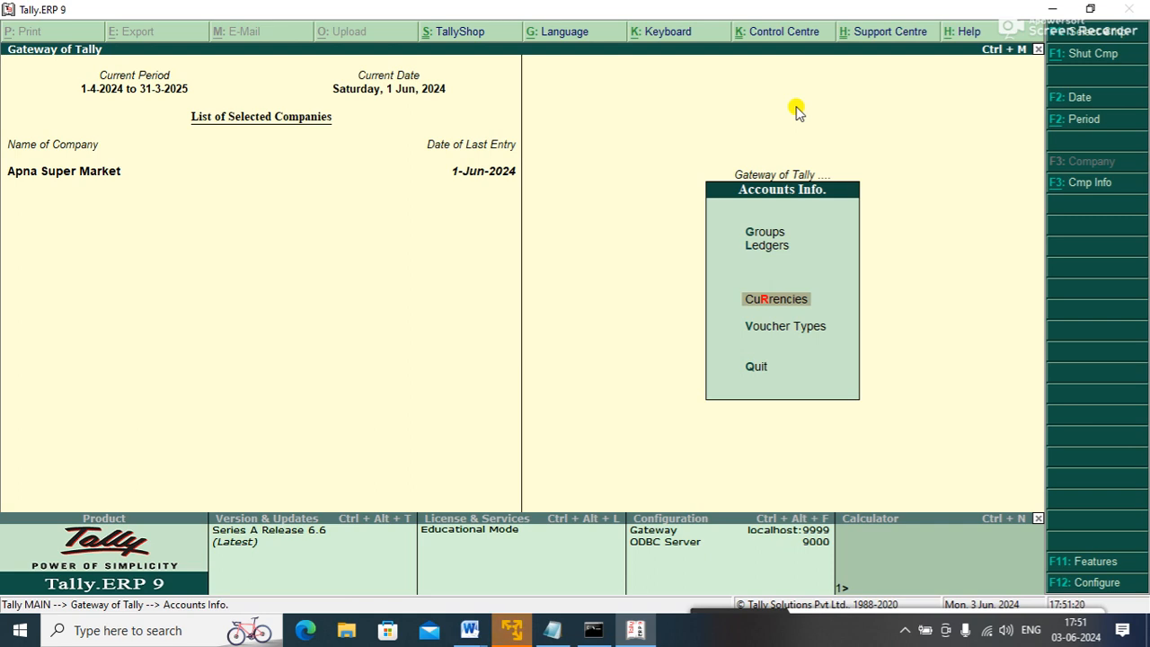
key(Return)
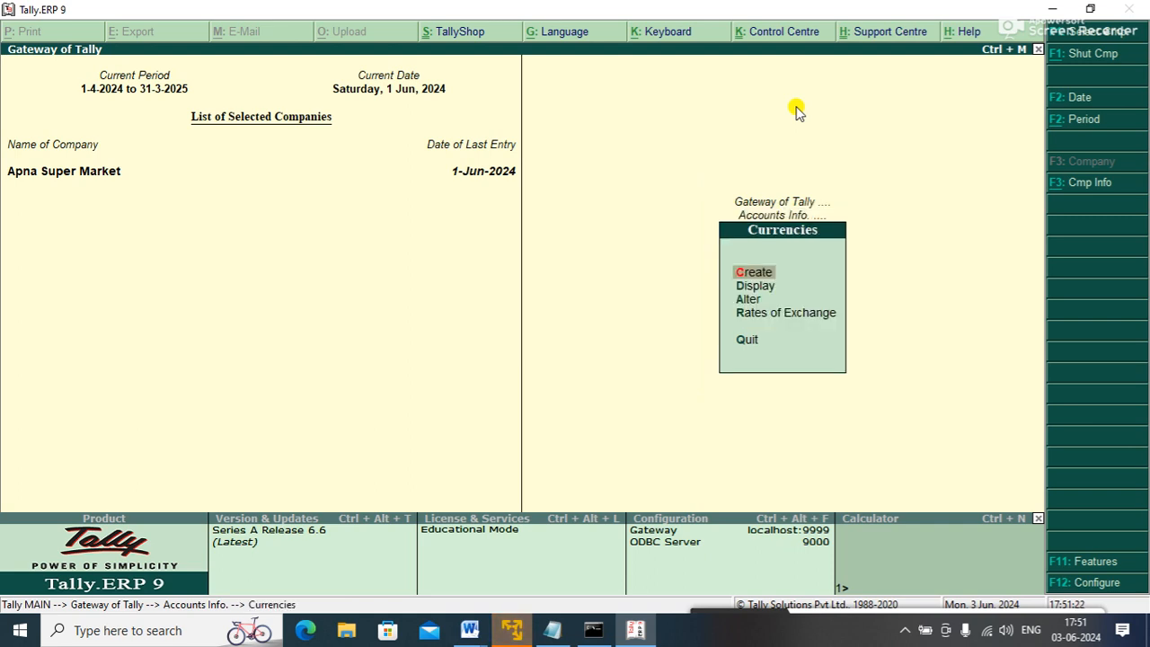
key(Down)
key(Return)
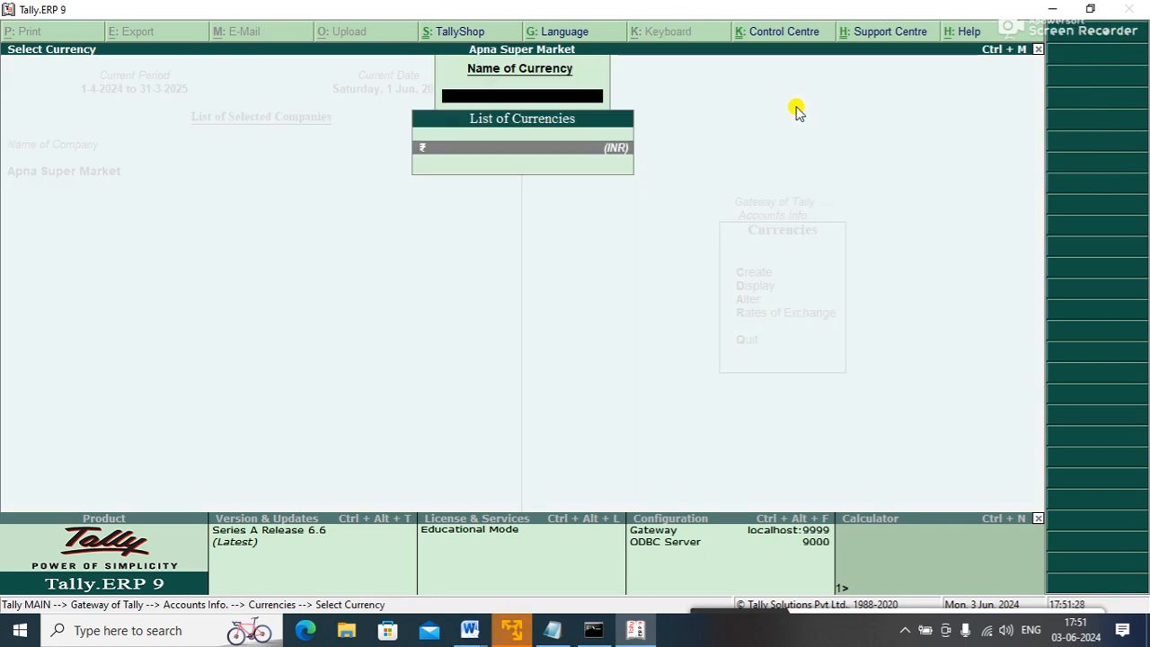
key(Return)
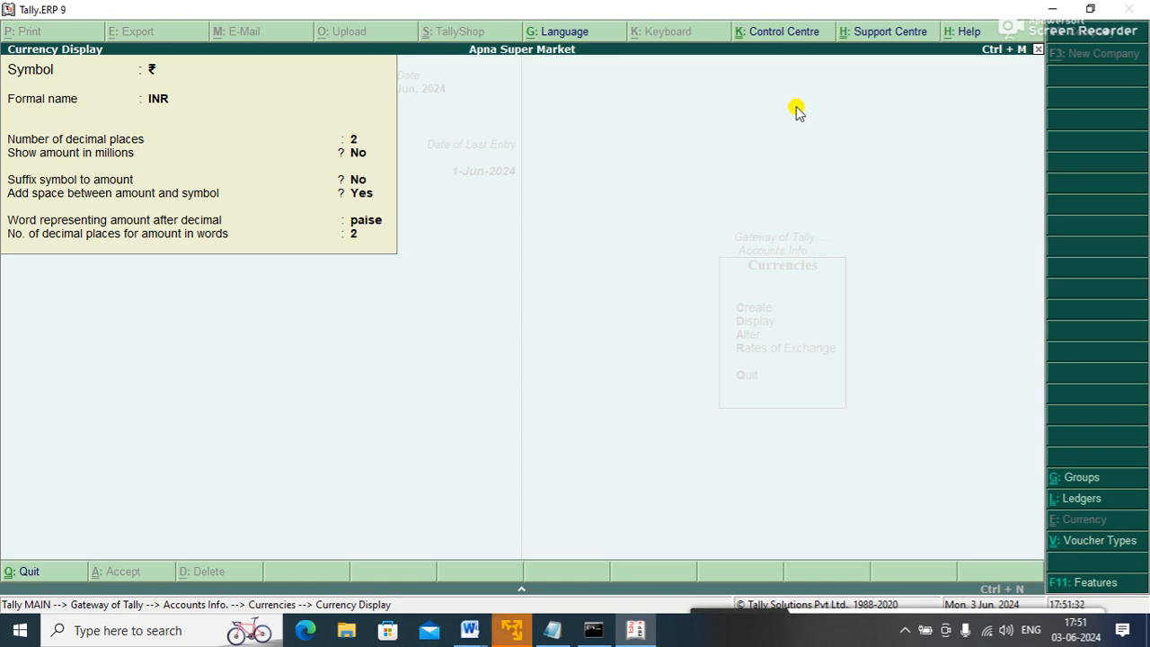
key(Escape)
key(Escape)
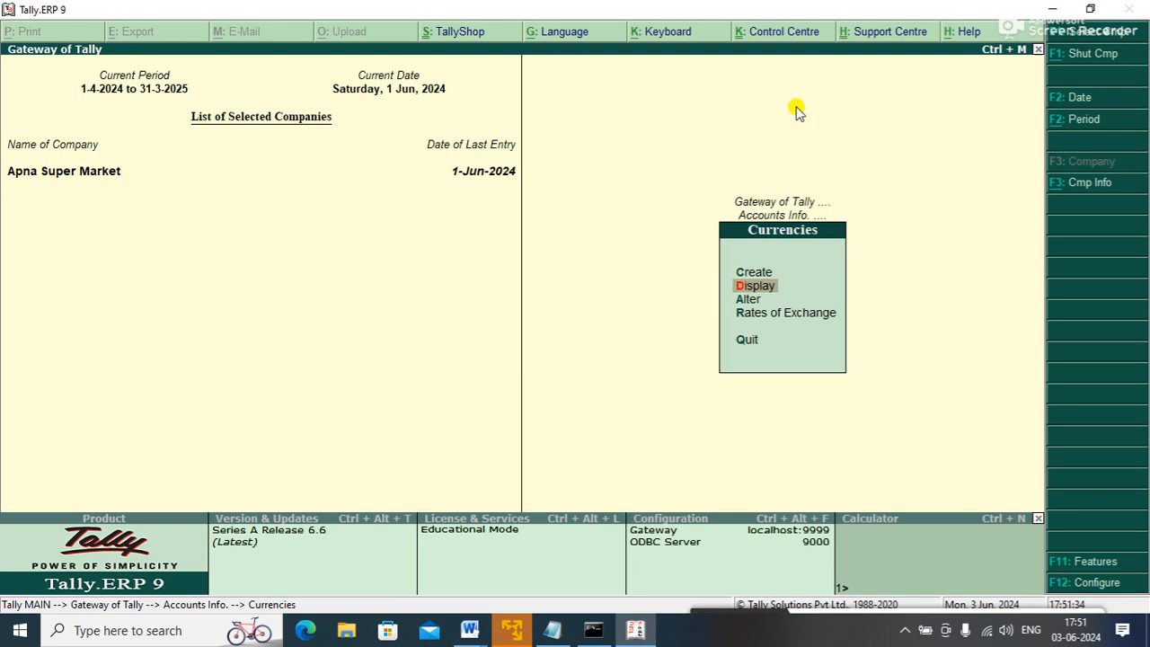
- Start a new currency in the Currency Creation form
key(Down)
key(Down)
key(Down)
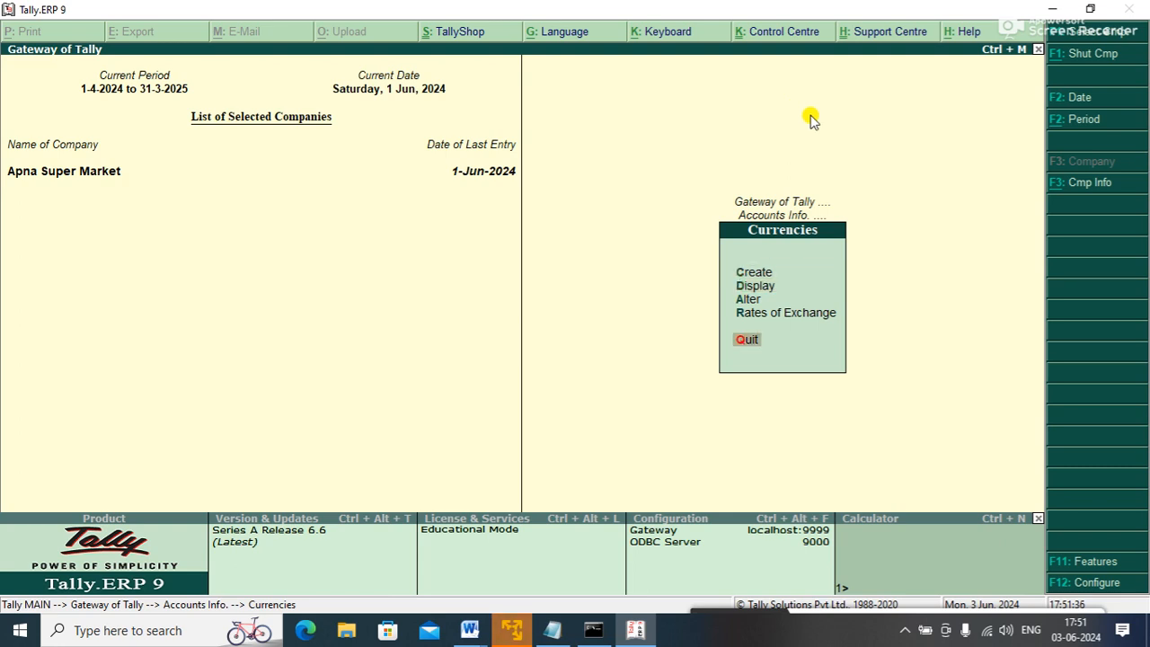
key(Down)
key(Return)
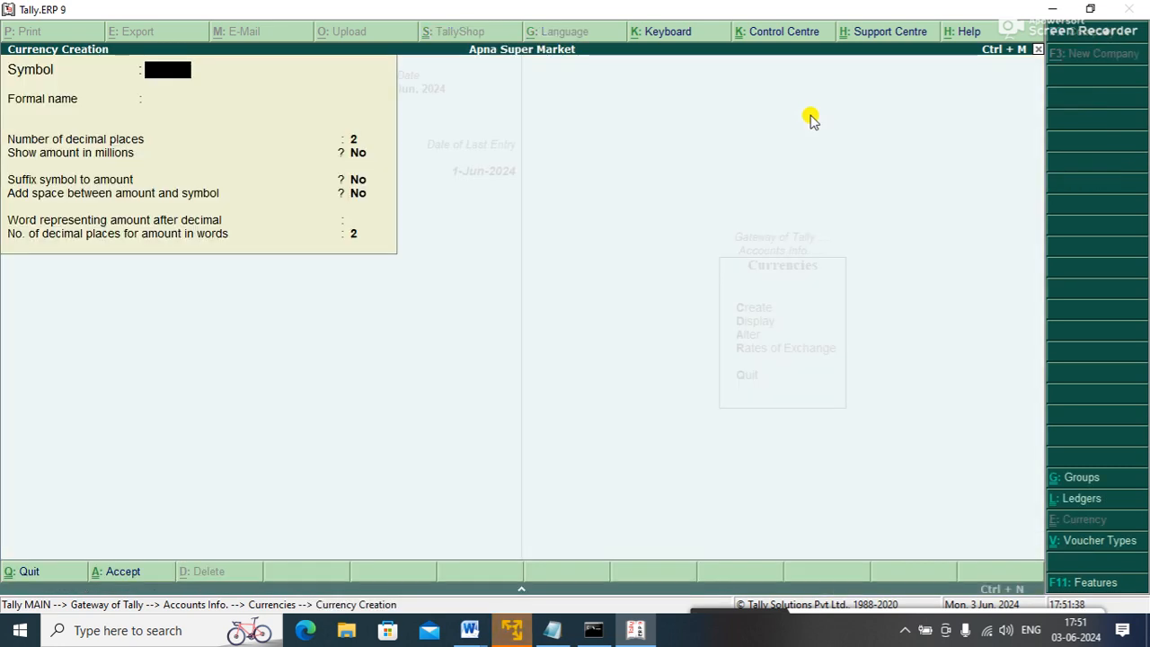
- Create a currency with symbol $ and formal name Dollar
text(4)
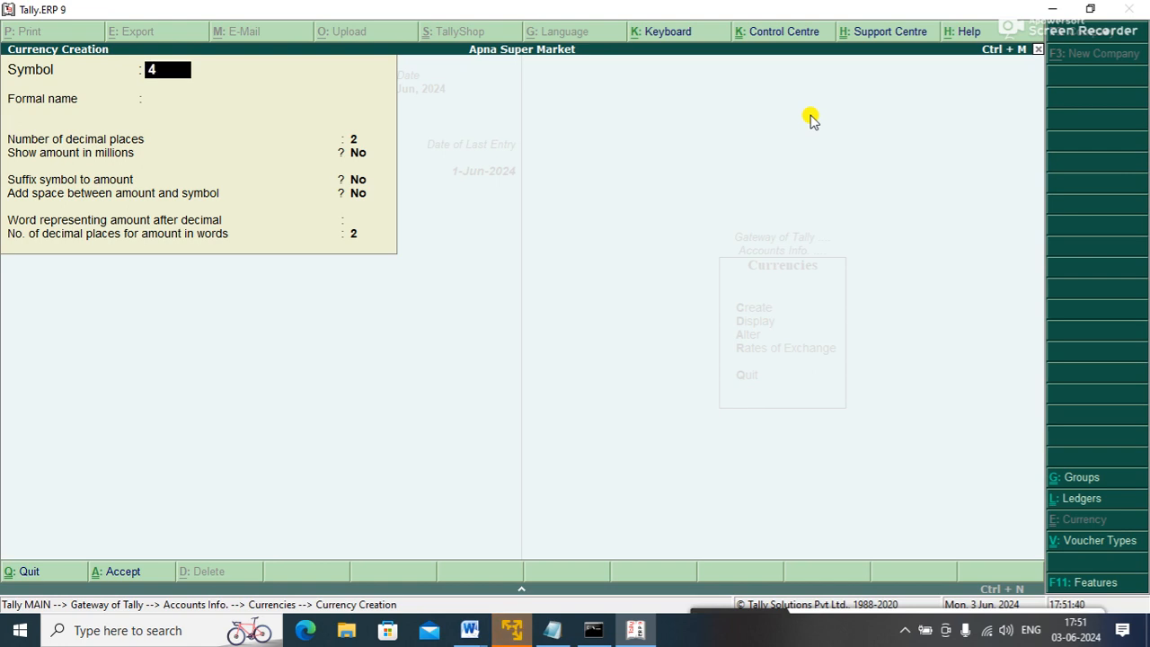
key(BackSpace)
text($)
key(Return)
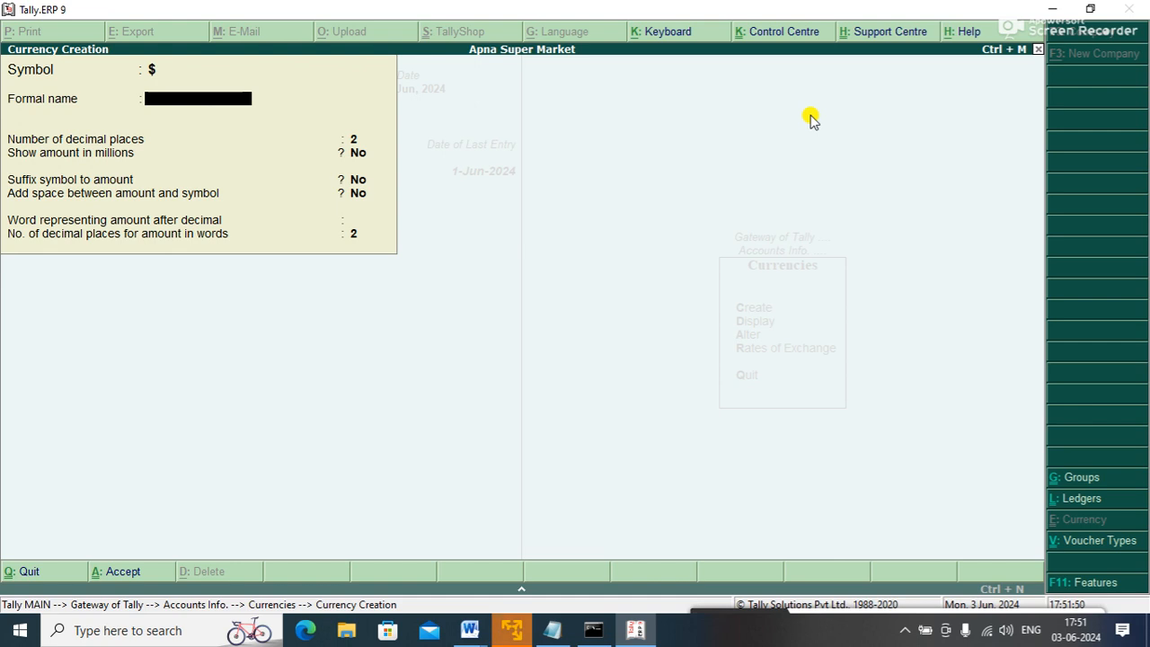
text(Dollar)
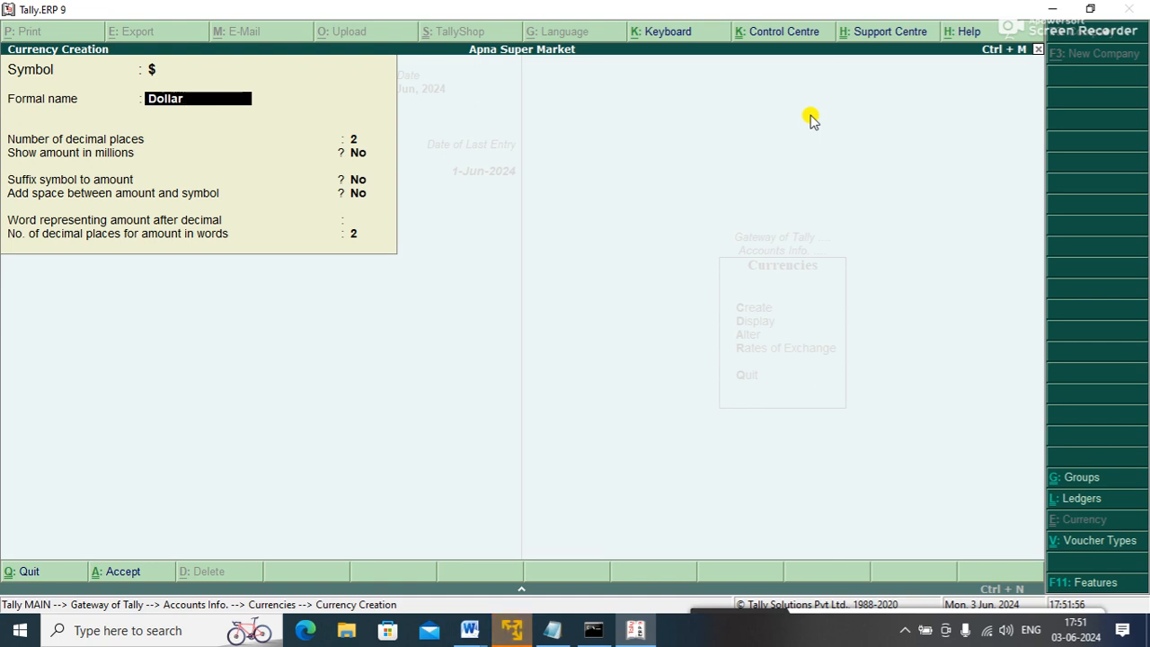
key(Return)
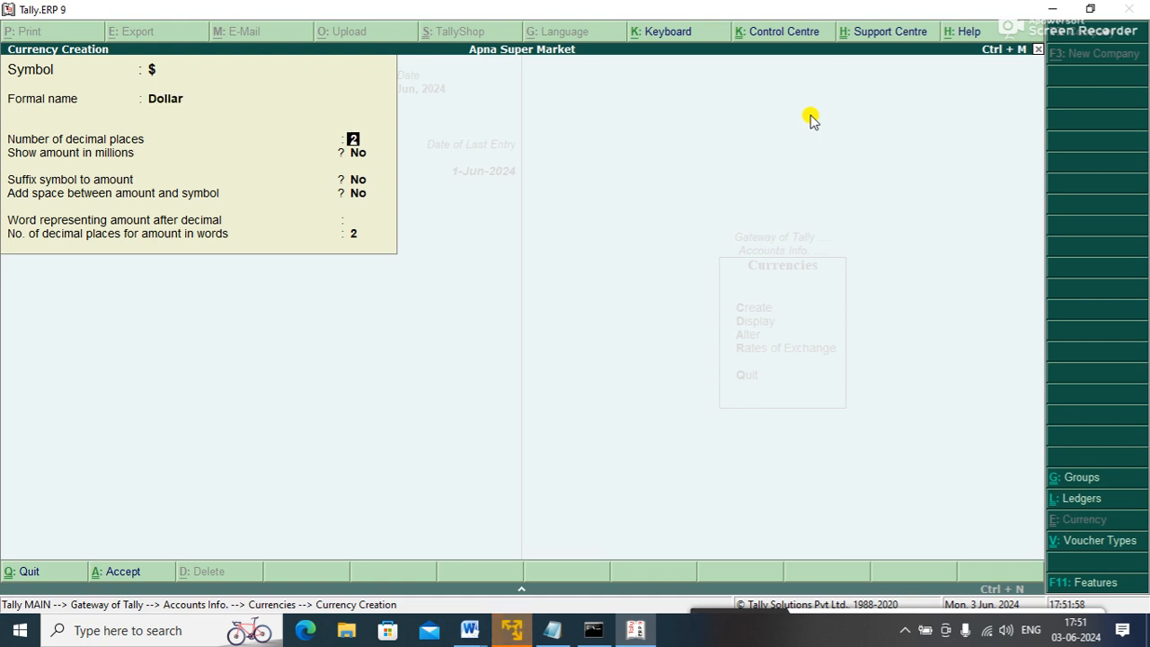
key(ctrl+a)
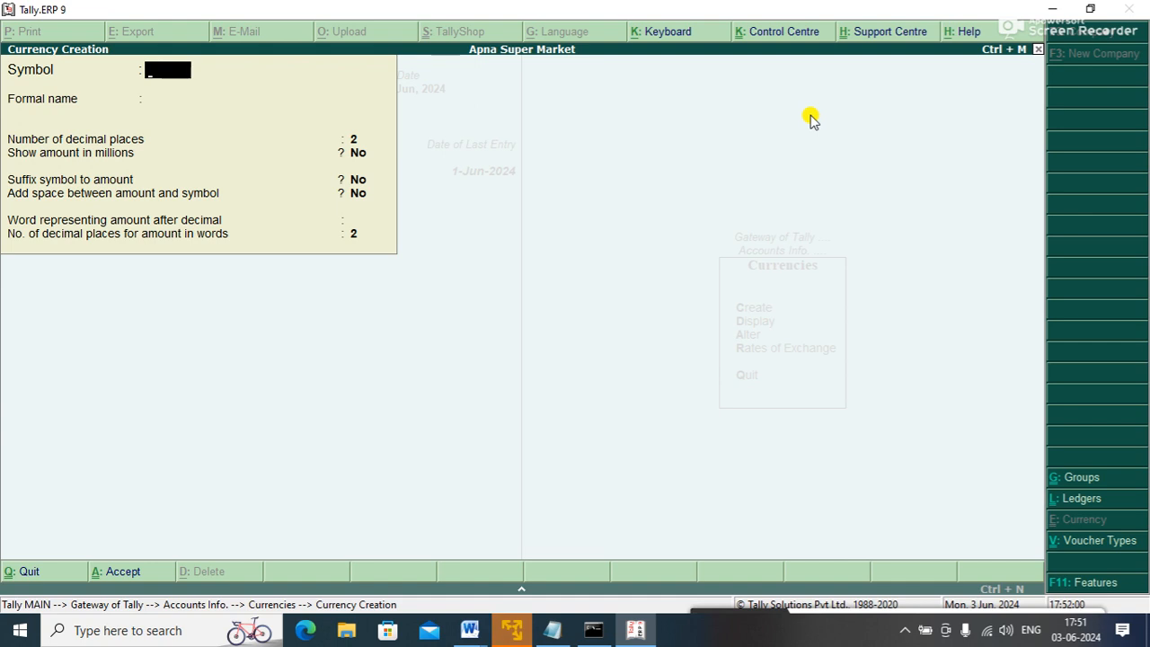
key(Escape)
- Display the List of Currencies to confirm $ appears alongside INR
key(Down)
key(Return)
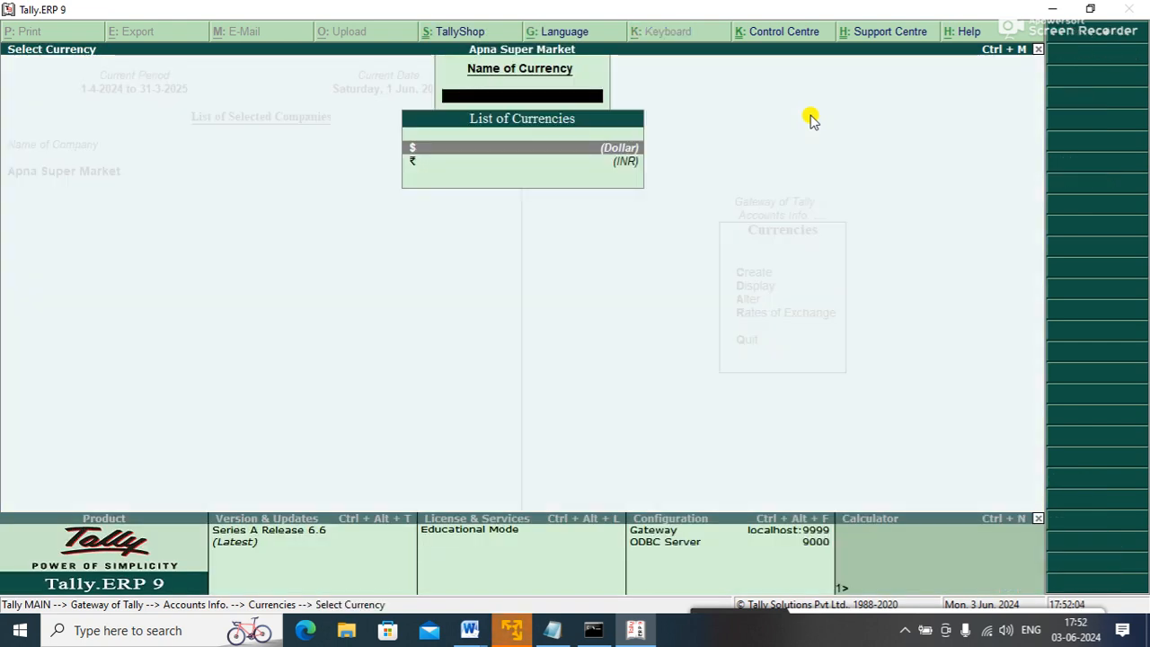
key(Escape)
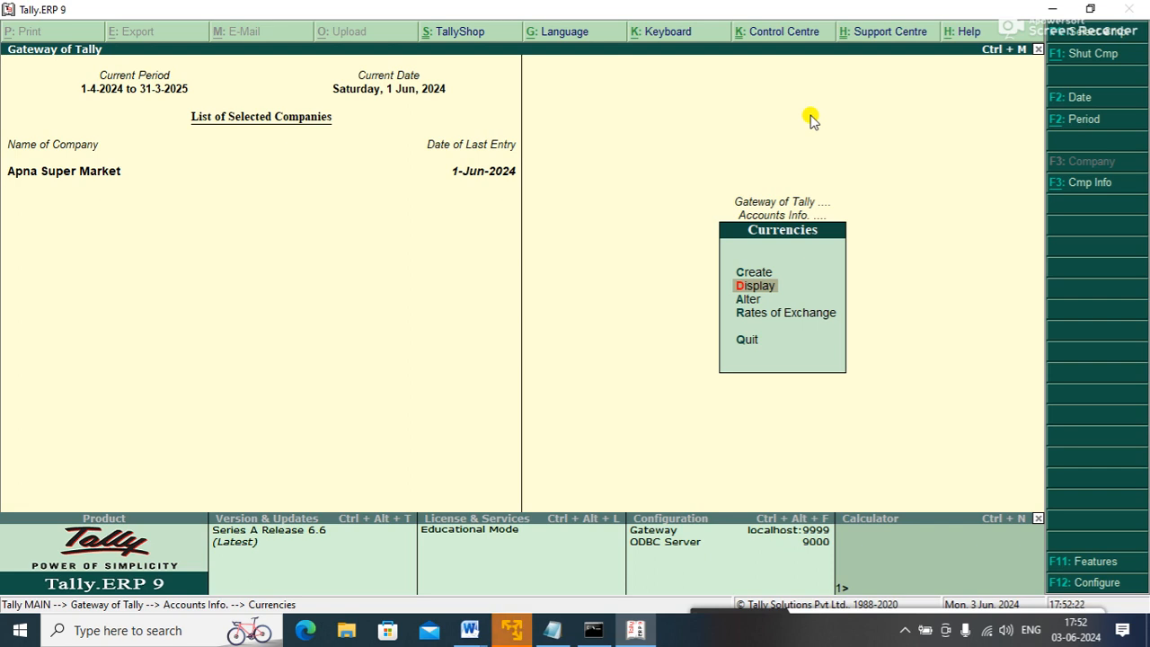
- Alter the $ currency, replacing its formal name Dollar with USD
key(Up)
key(Return)
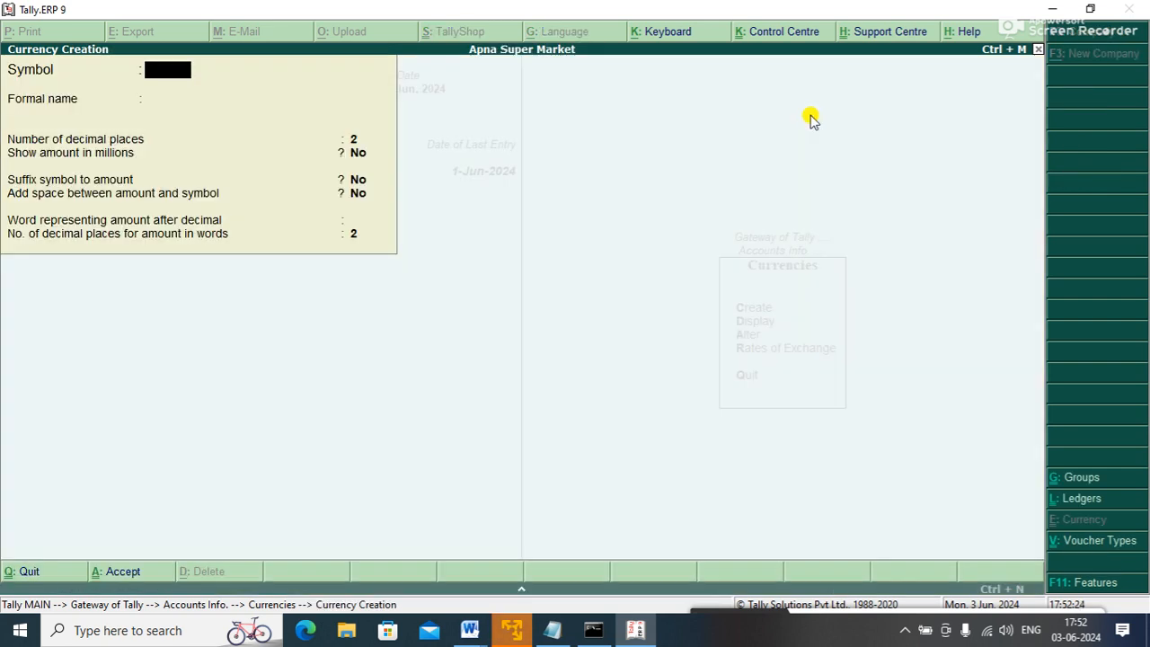
key(Escape)
key(Down)
key(Down)
key(Return)
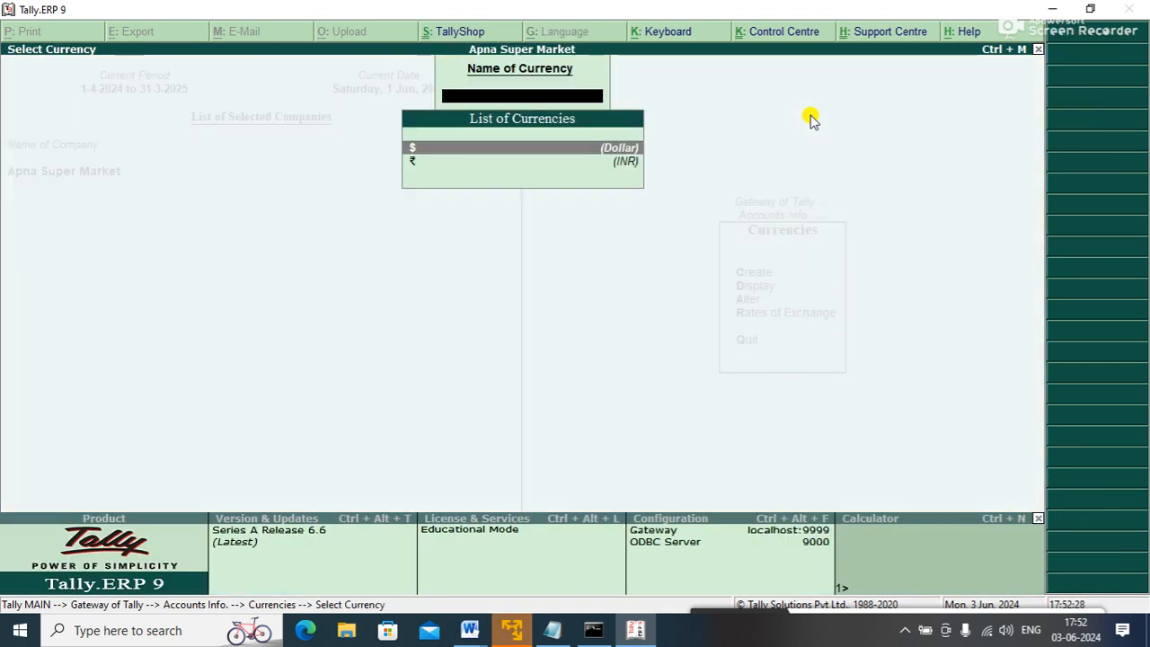
key(Return)
key(Return)
text(USD)
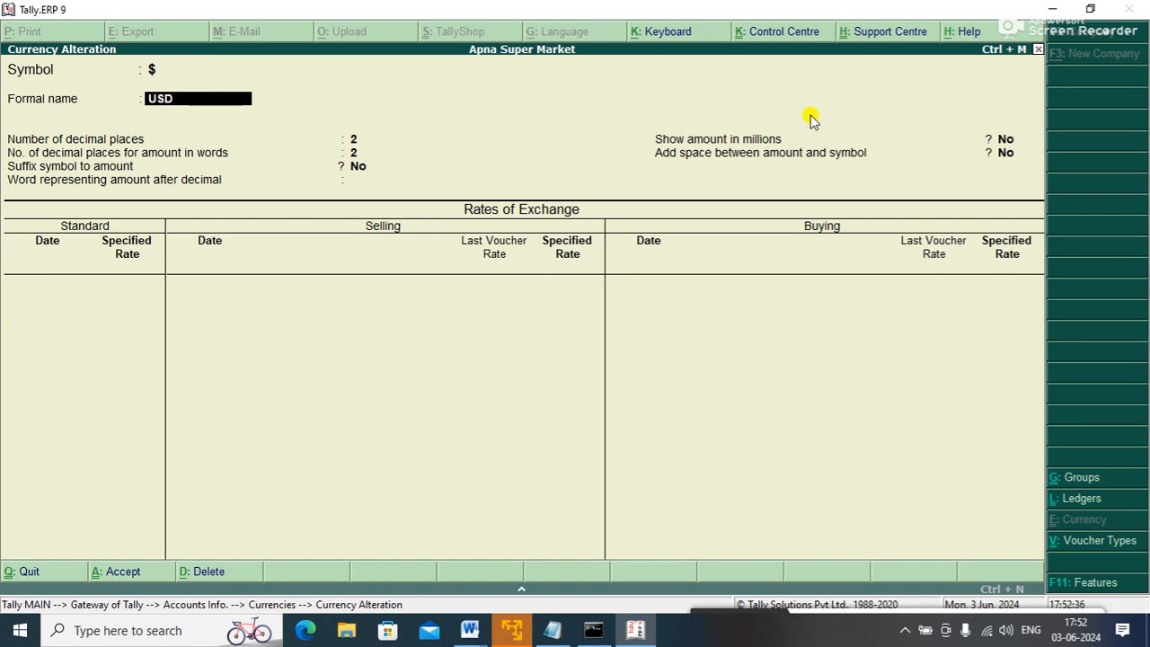
key(Return)
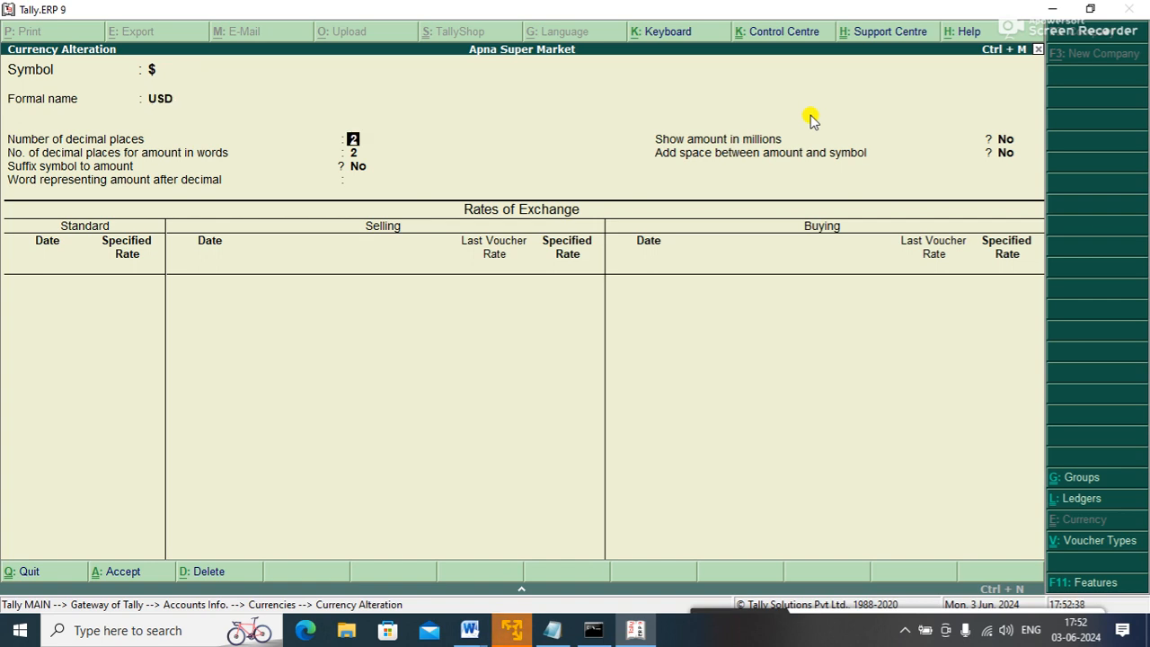
- Save the USD rename and set standard, selling and buying rates to ₹80 for 1-Jun-2024
key(Return)
key(Return)
key(Return)
key(Return)
key(Return)
key(Return)
key(Return)
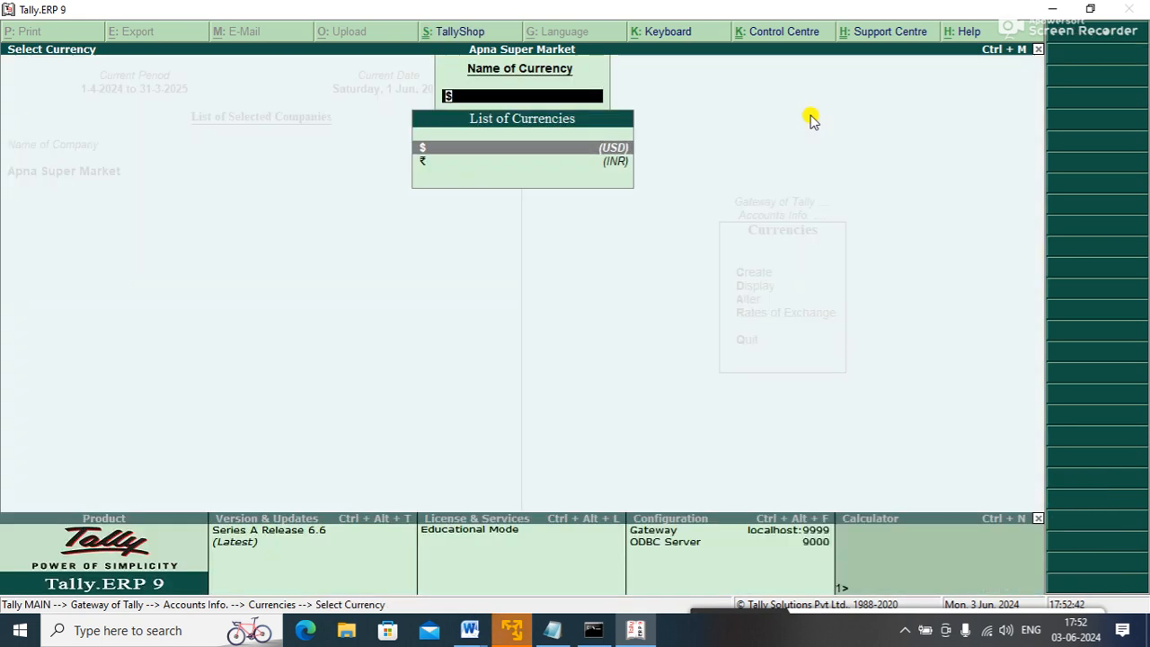
key(Escape)
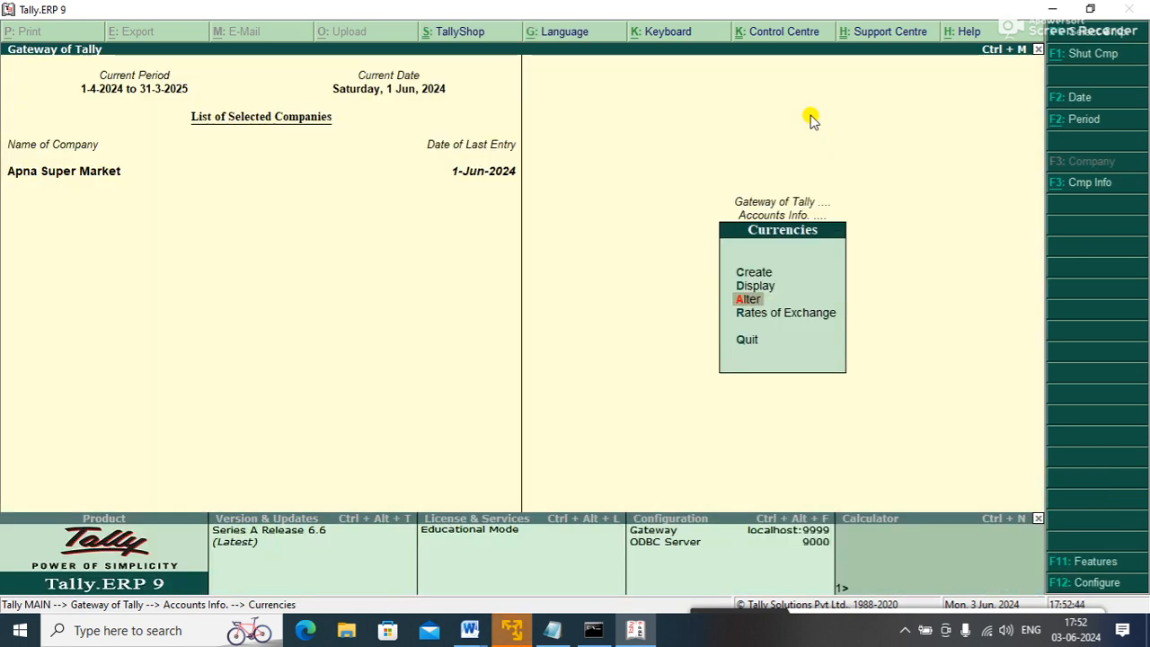
key(Down)
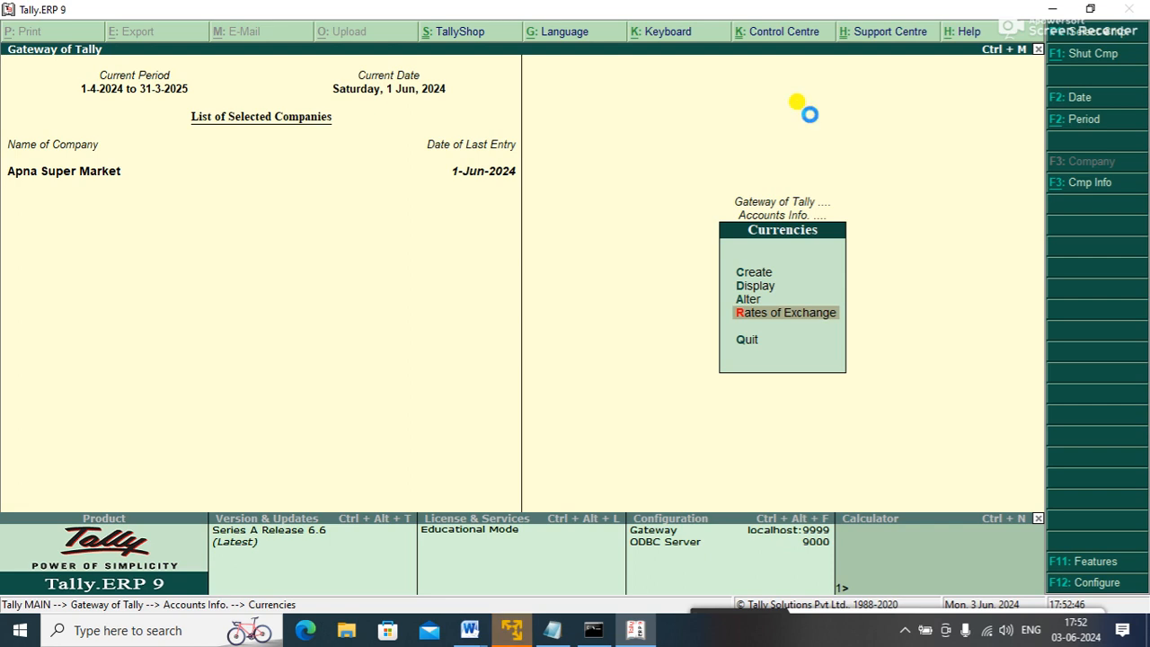
key(Return)
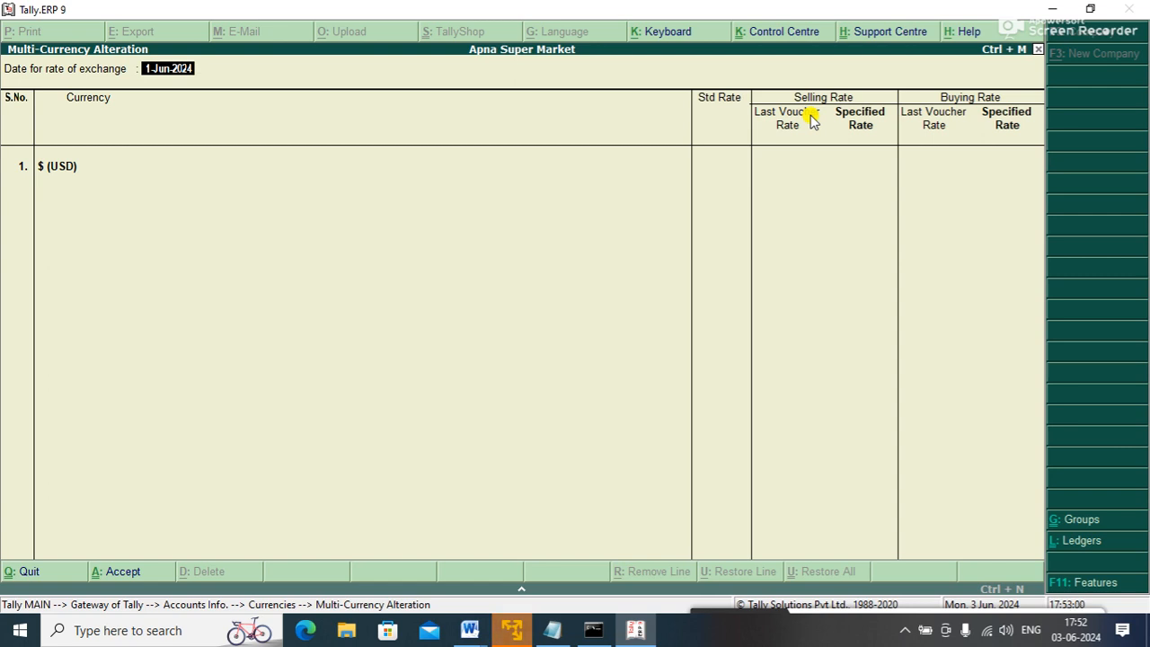
key(Return)
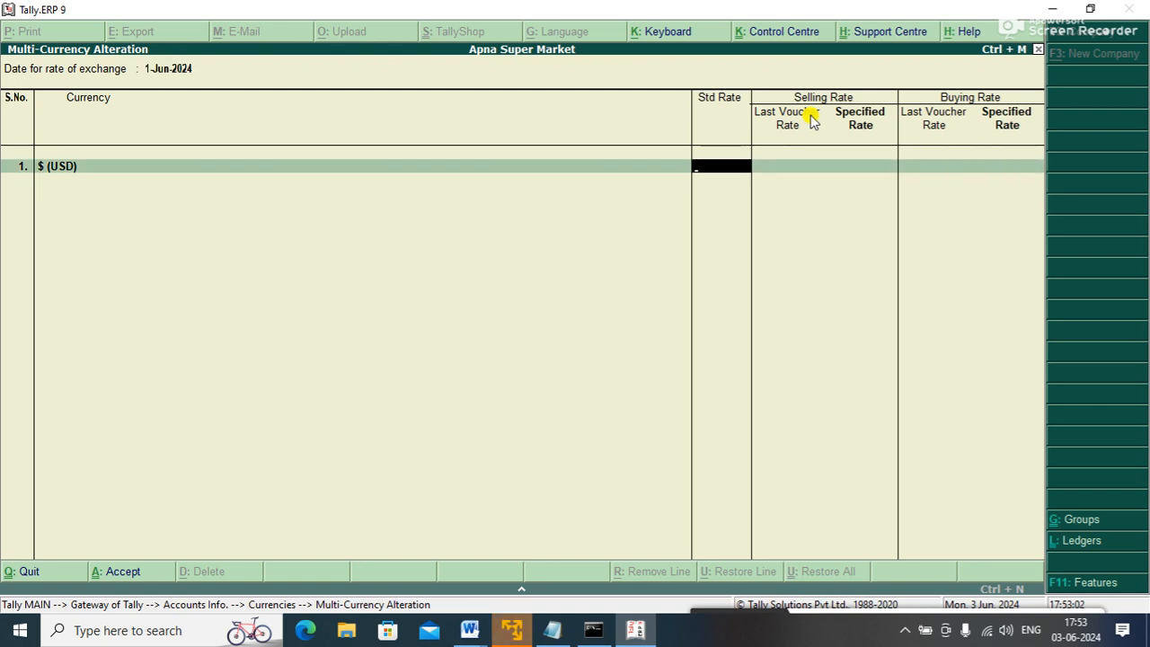
text(80)
key(Return)
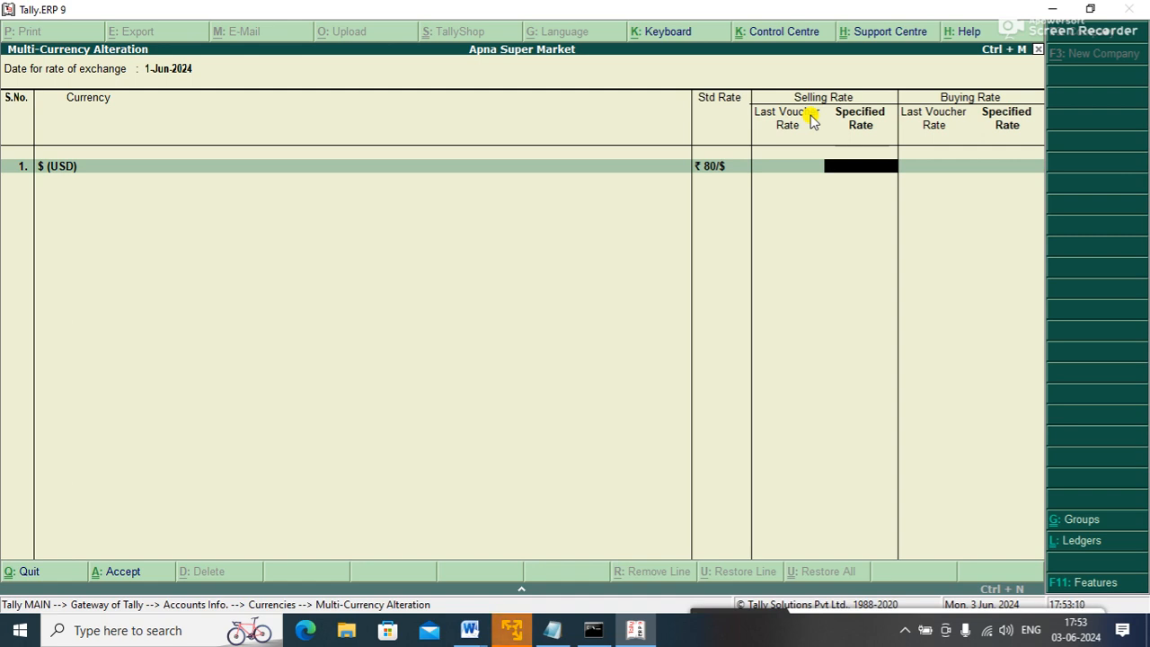
text(80)
key(Return)
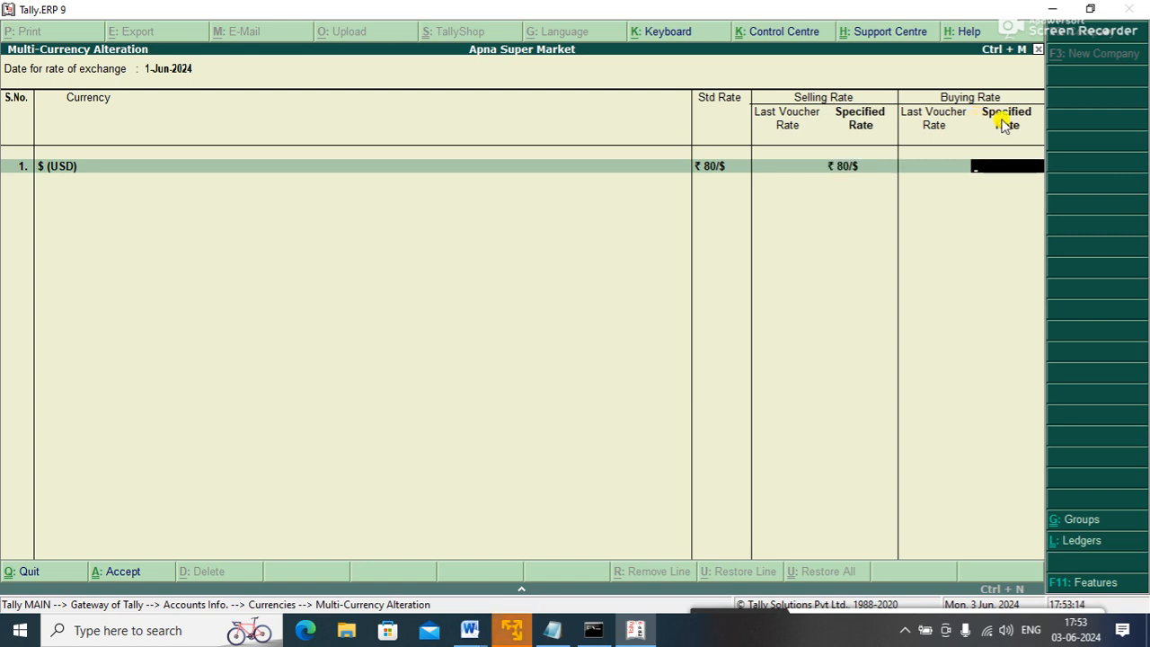
text(80)
key(Return)
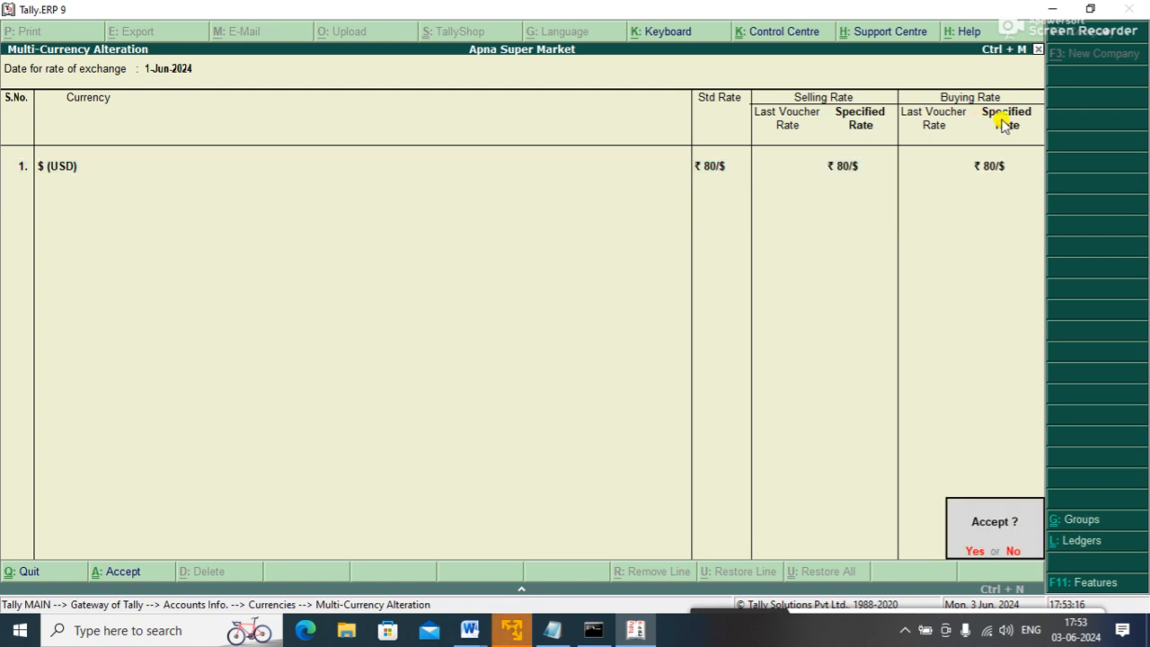
key(Return)
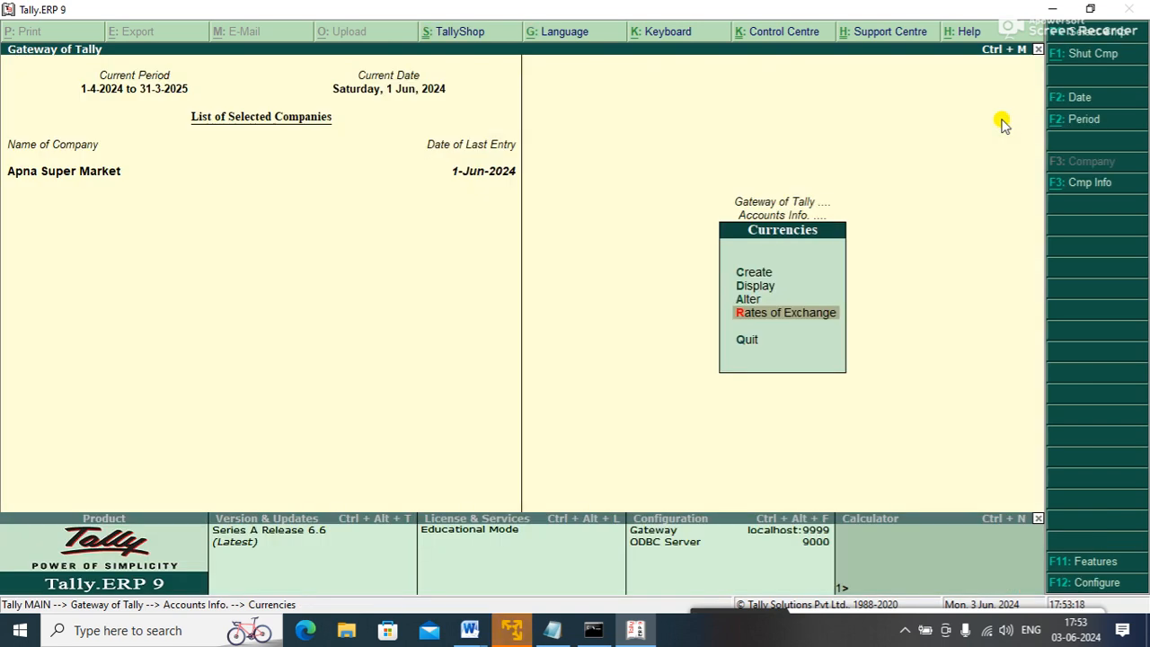
- Set Maintain bill-wise details to No in Accounting Features and return to Gateway of Tally
key(Escape)
key(Escape)
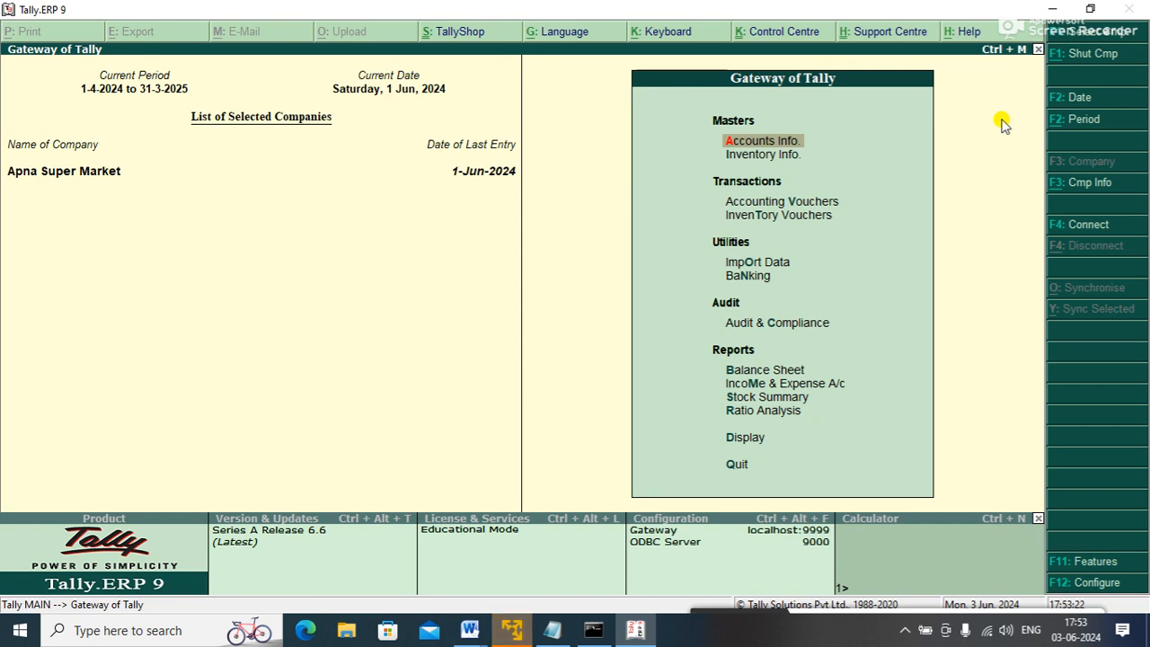
key(F11)
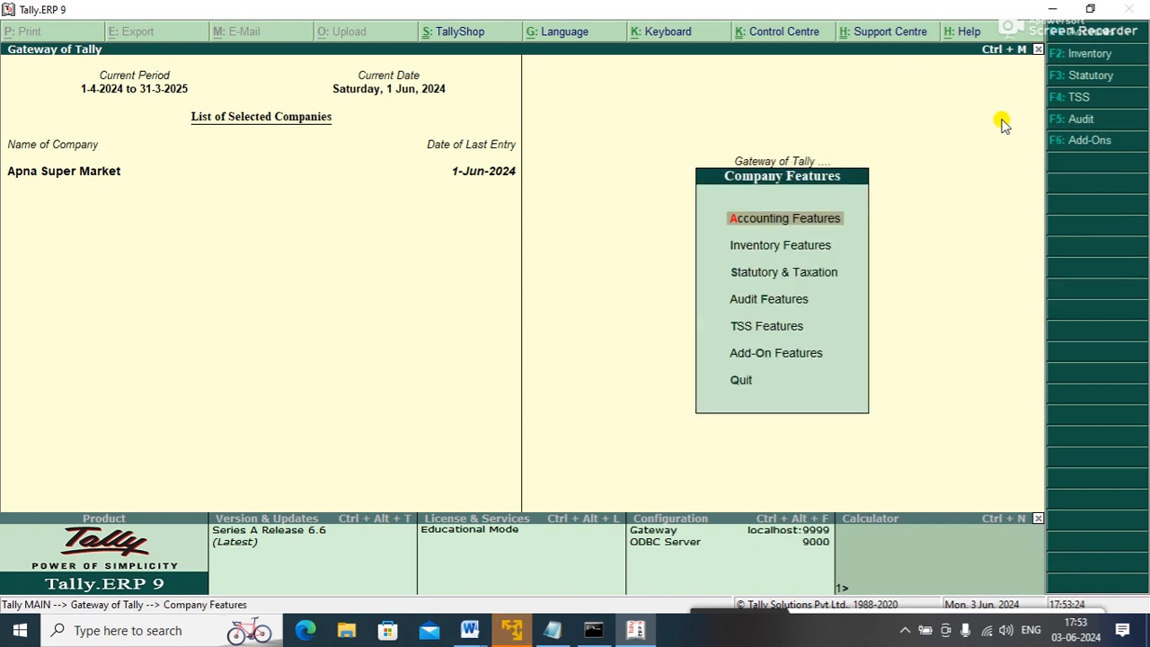
key(Return)
key(Return)
key(Return)
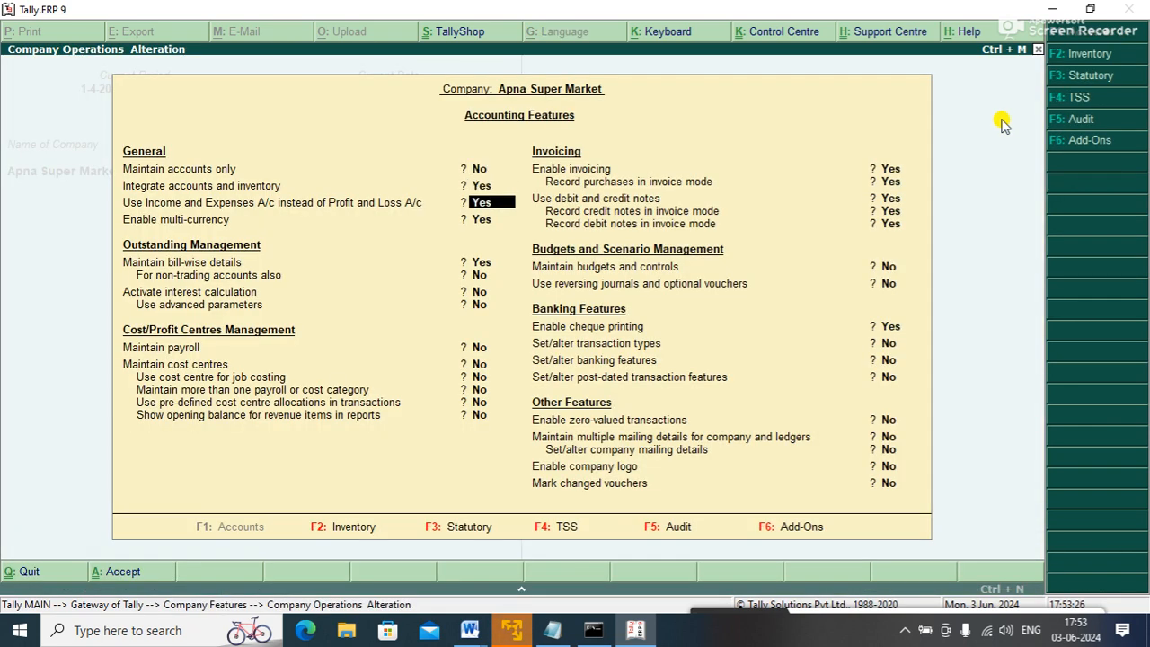
key(Return)
key(Return)
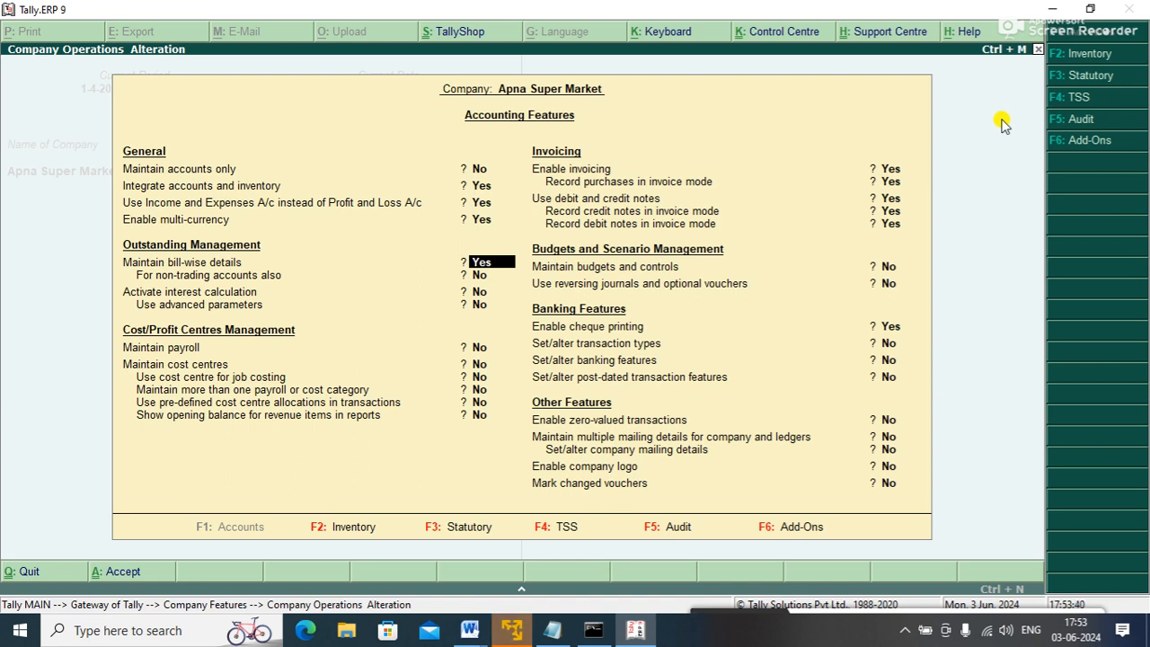
text(n)
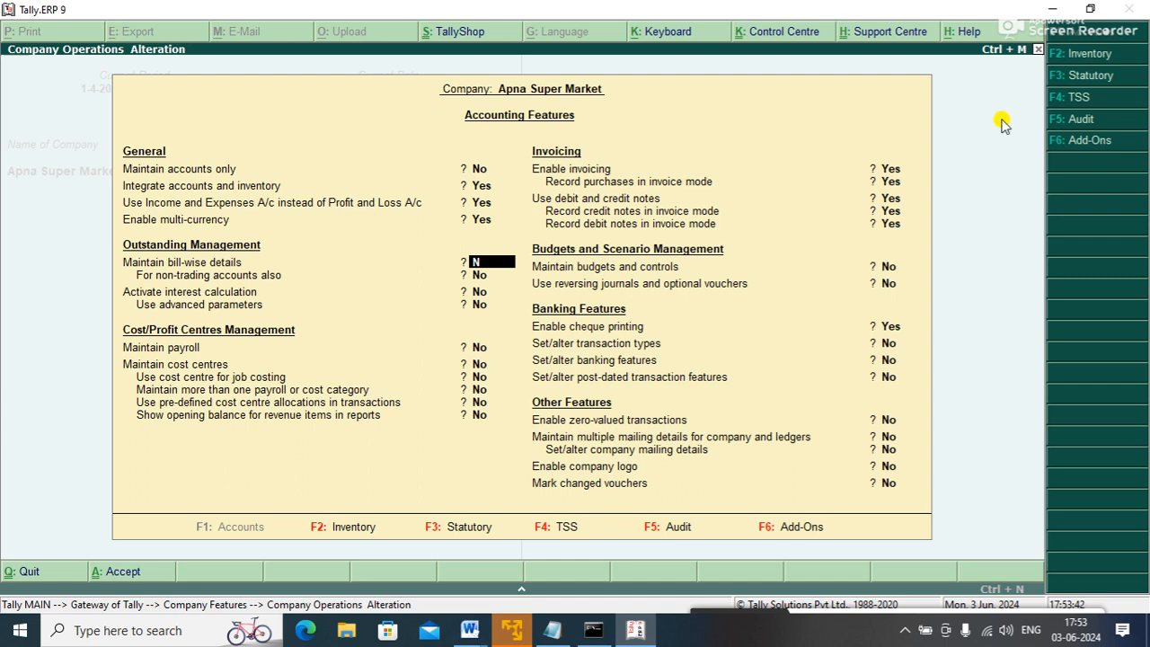
key(Return)
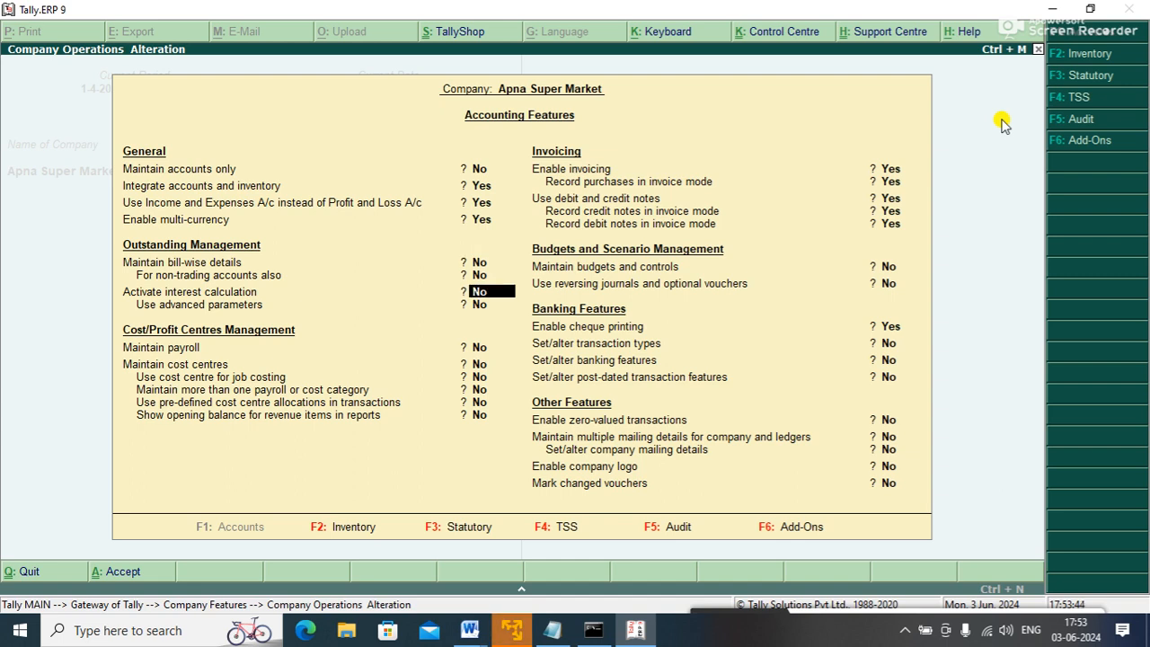
key(ctrl+a)
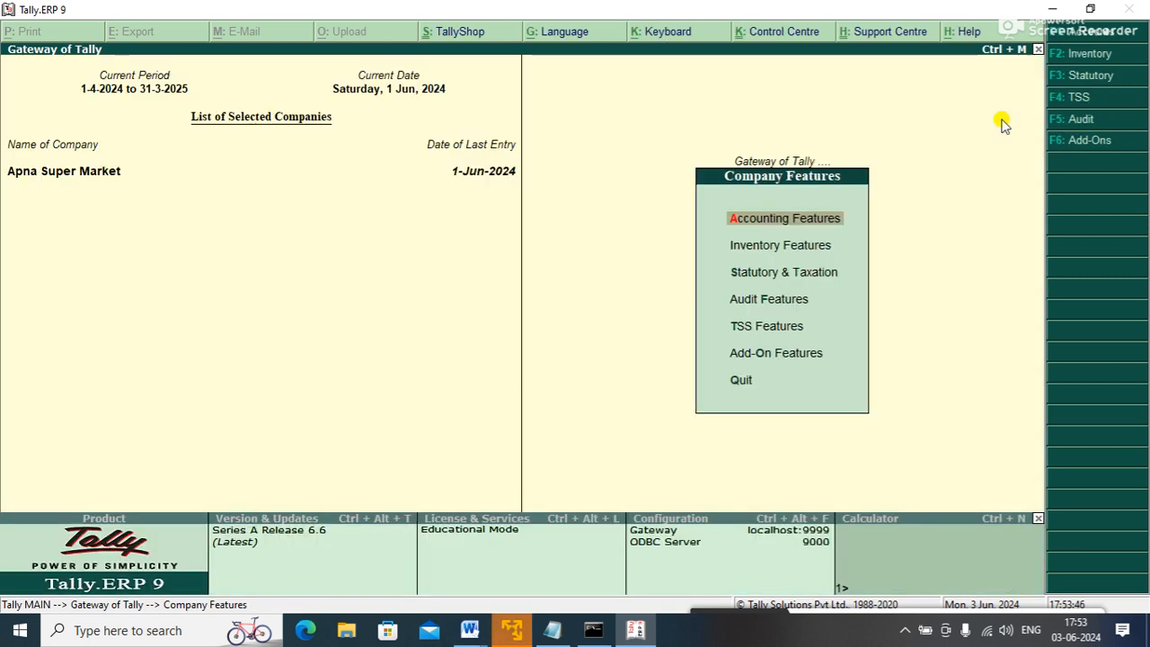
key(Escape)
key(Escape)
key(Escape)
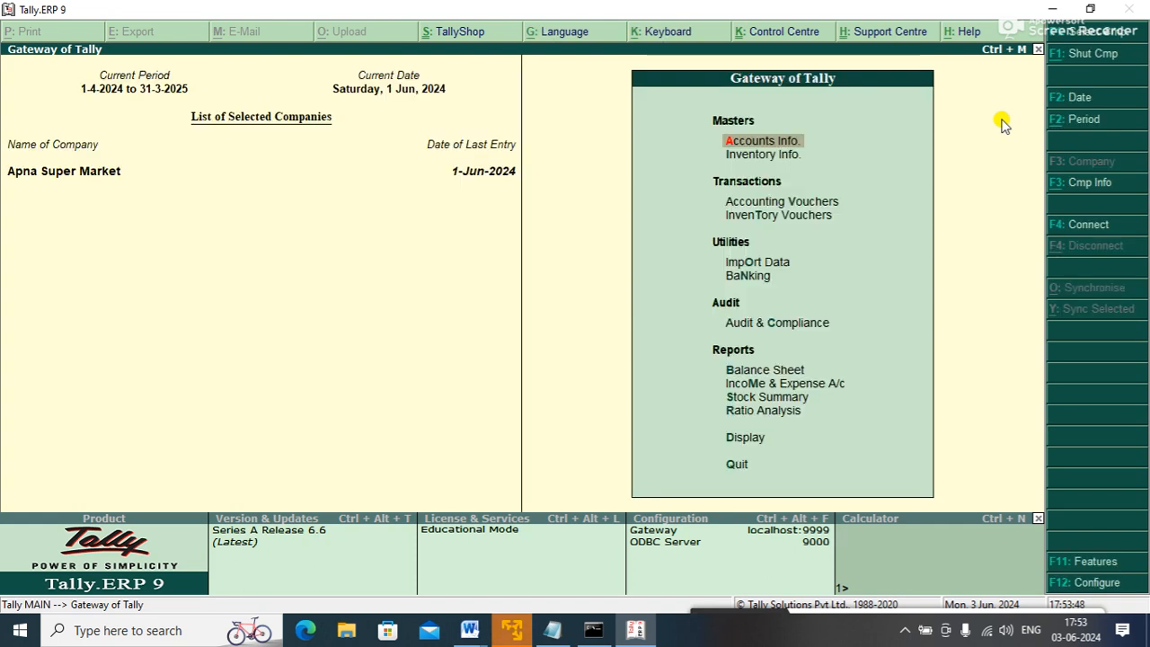
- In the Word notes, type item 4 'Enabling multi-currency', correcting its spelling to multi-currency
mouse_move(469, 629)
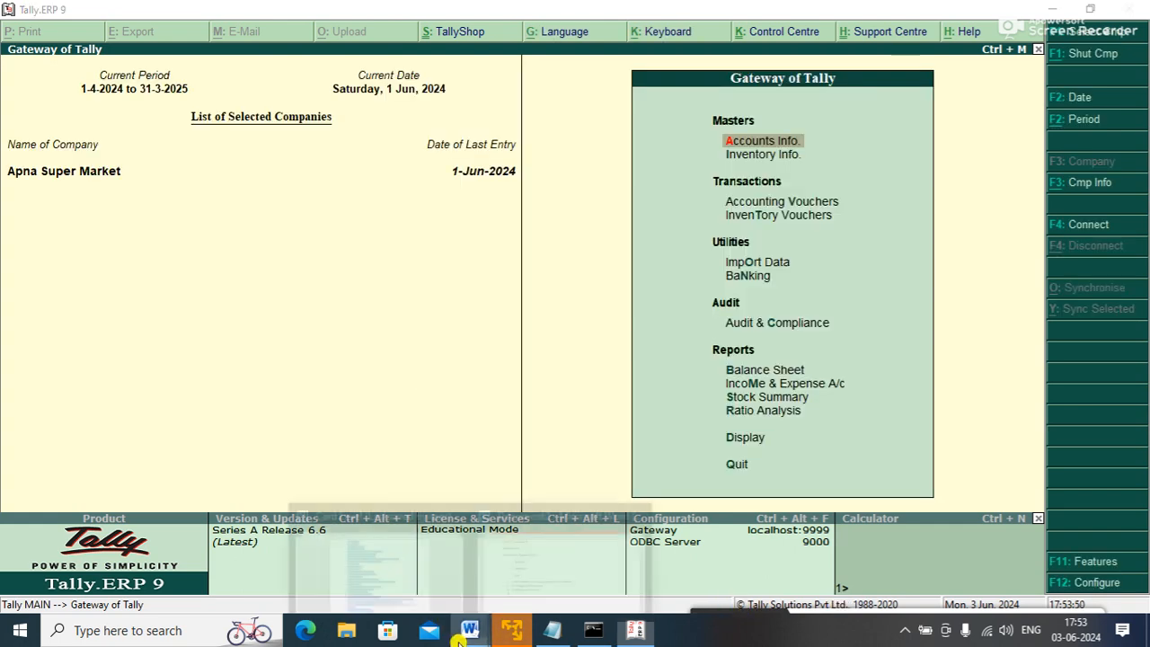
click(597, 588)
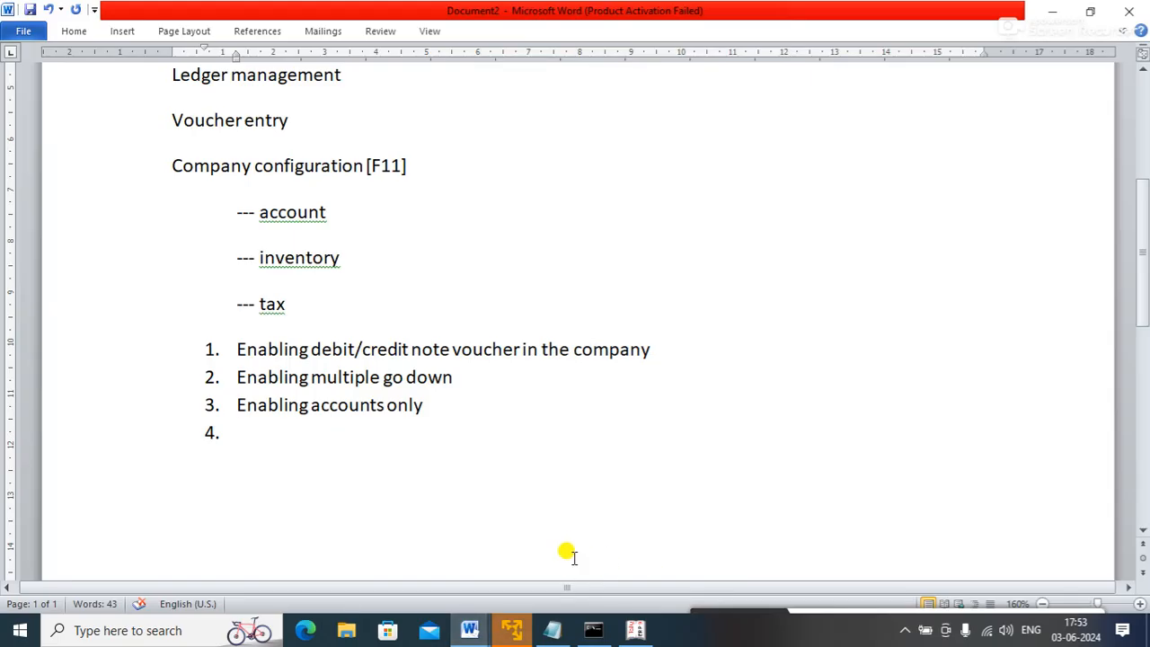
text(ENA)
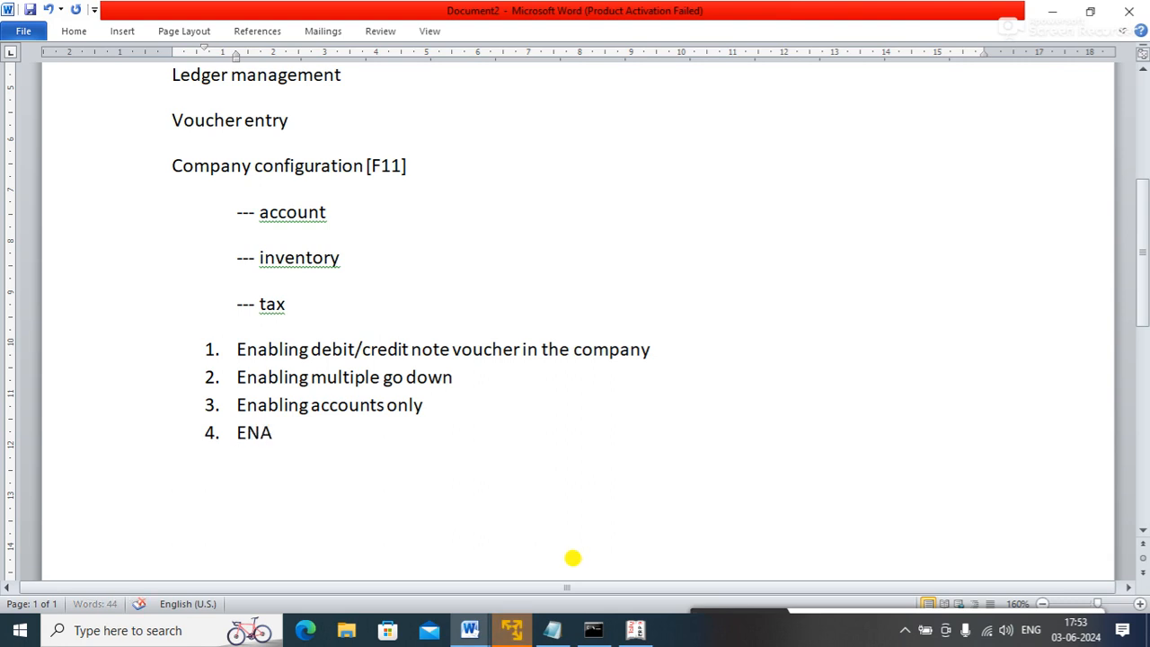
key(BackSpace)
key(BackSpace)
text(nabl)
text(oing)
key(BackSpace)
key(BackSpace)
key(BackSpace)
key(BackSpace)
text(ing)
text(l)
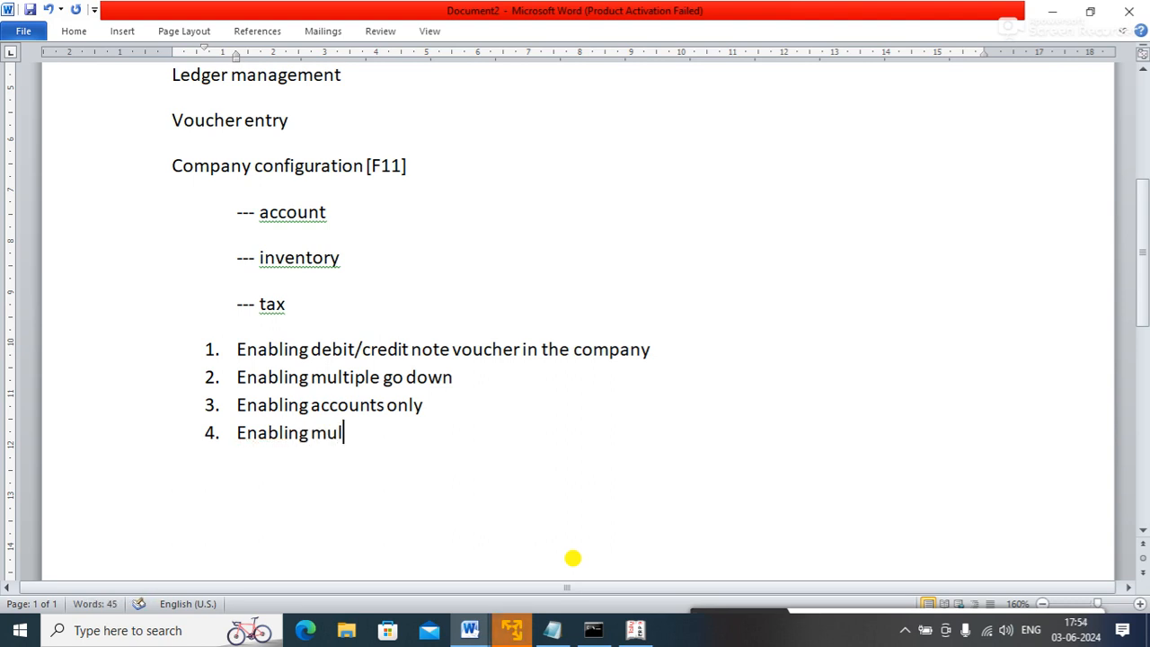
text(ti currencyt)
key(BackSpace)
key(Return)
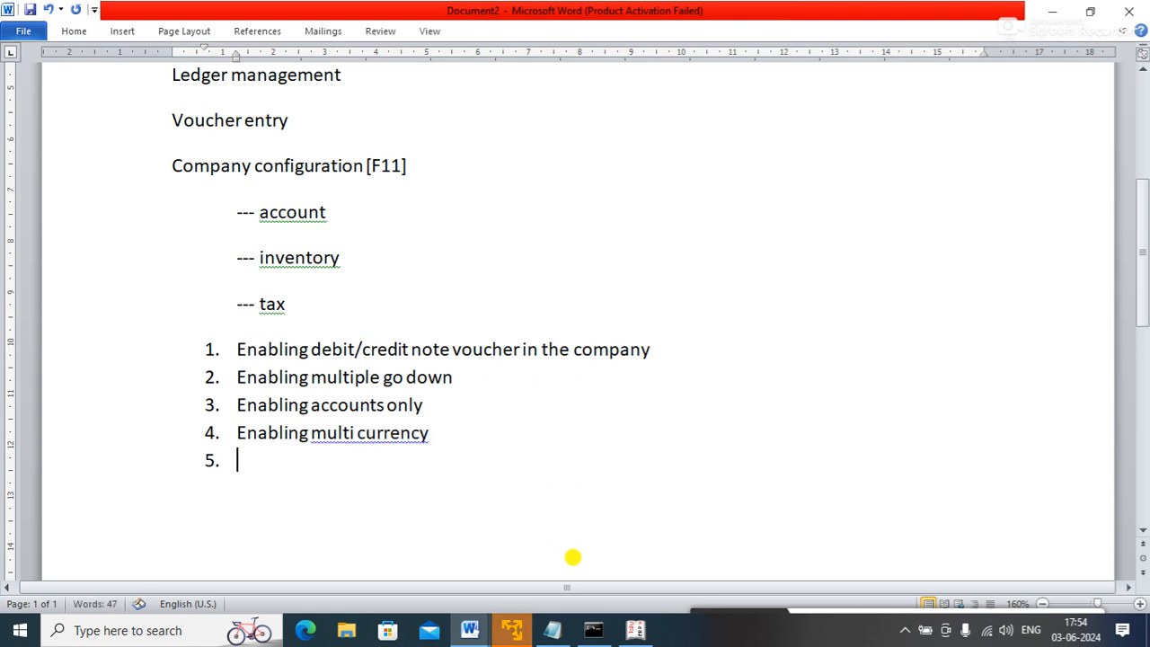
right_click(401, 435)
click(485, 210)
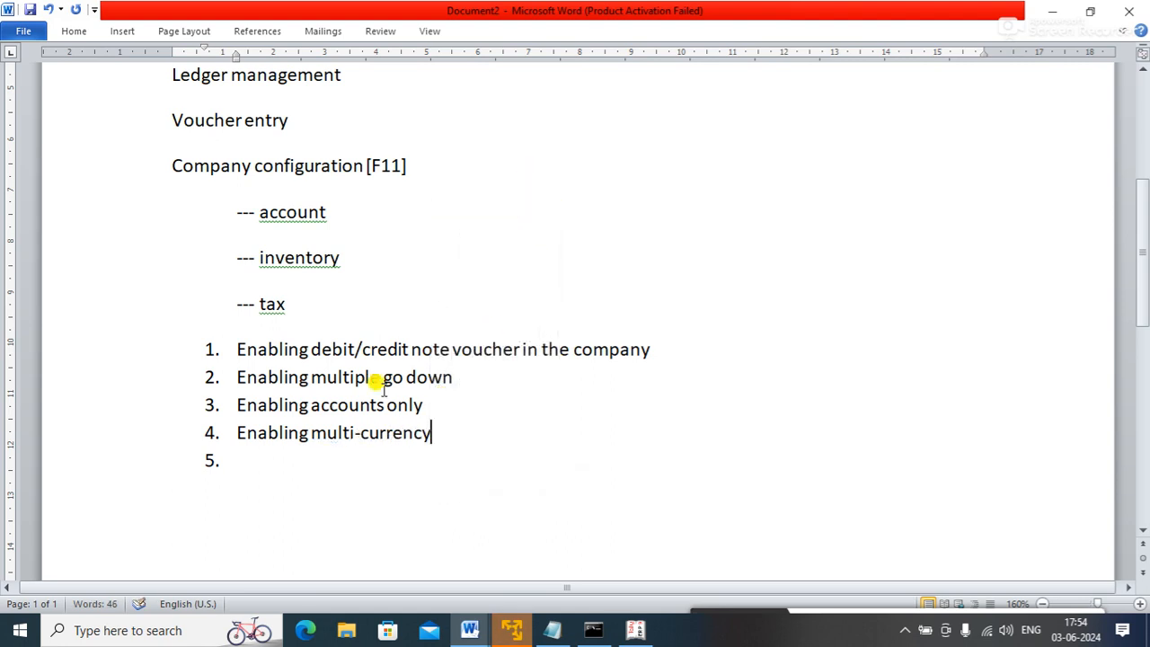
- Add item 5 'Enabling bill-wise details' and begin an empty numbered item 6
click(240, 469)
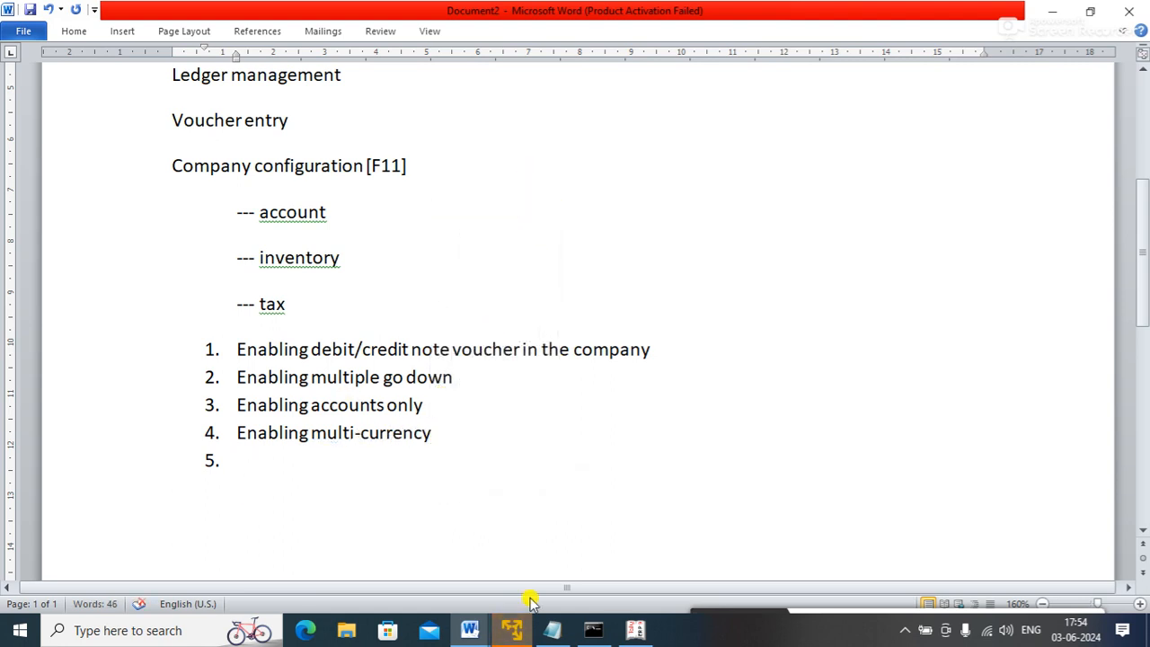
text(enabli)
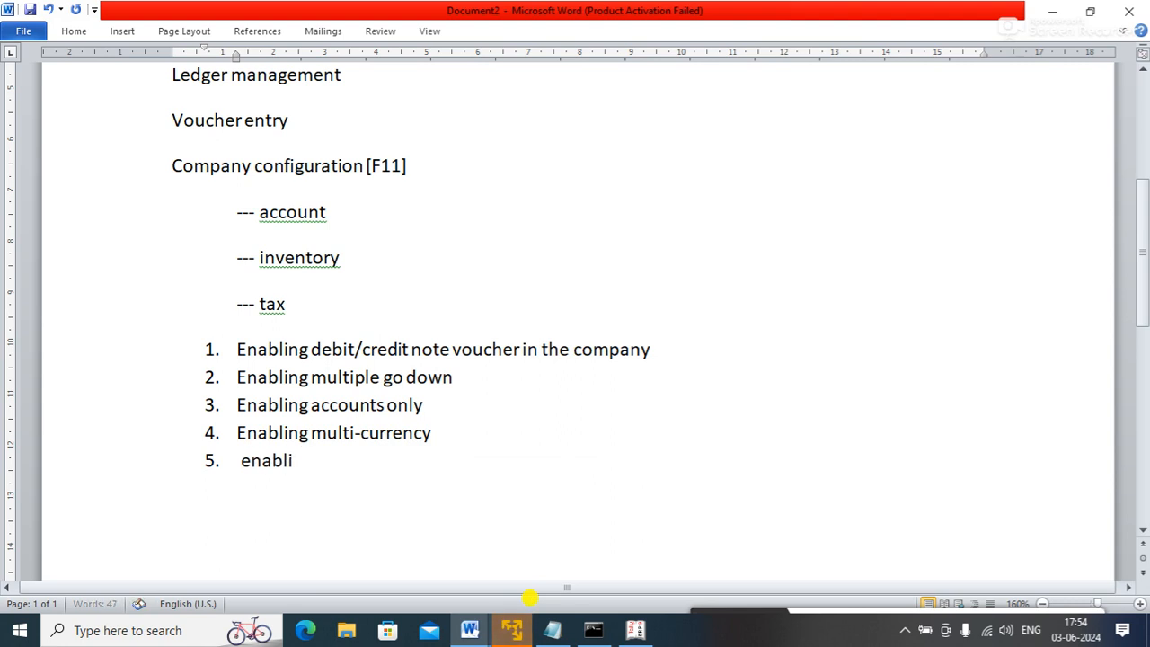
text(ng bilk)
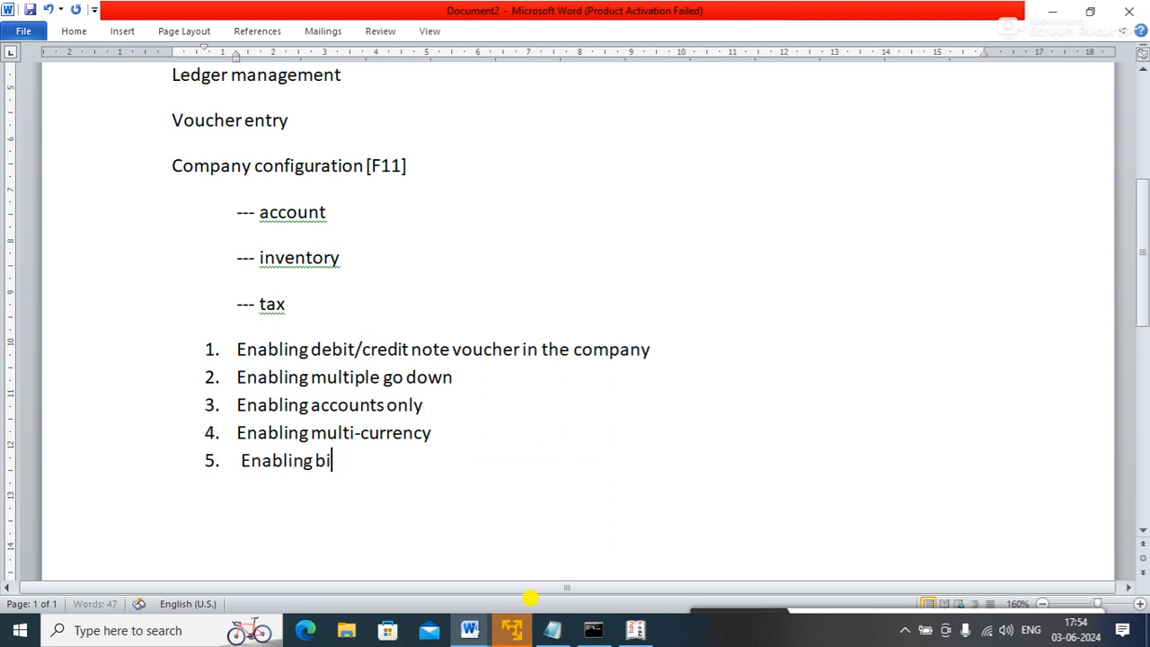
key(BackSpace)
key(BackSpace)
text(ll-wise details)
key(Return)
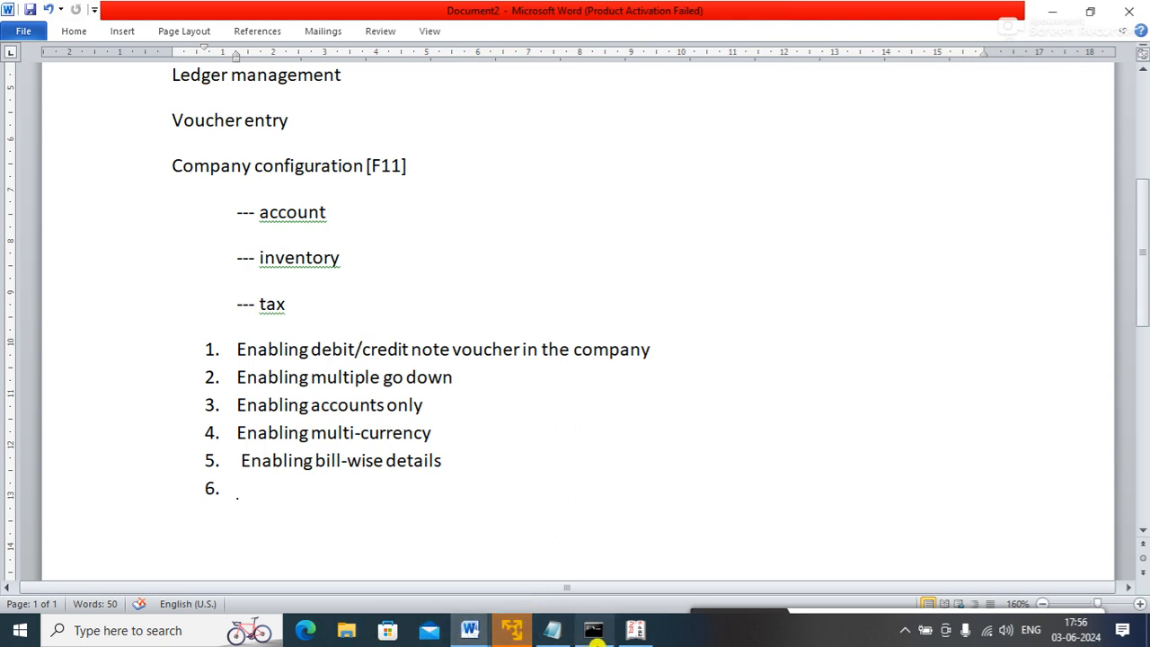
- Back in Tally, view the Accounting Features and check bill-wise details without changing anything
click(631, 632)
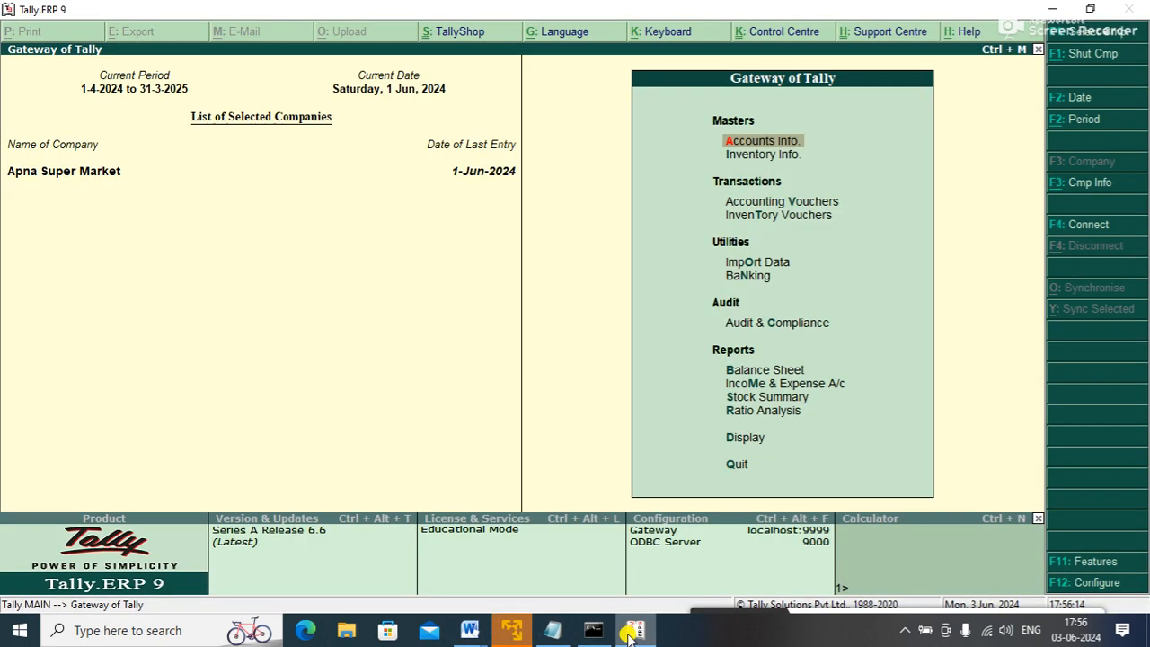
key(F11)
key(Return)
key(Return)
key(Return)
key(Return)
key(Return)
key(Return)
key(Up)
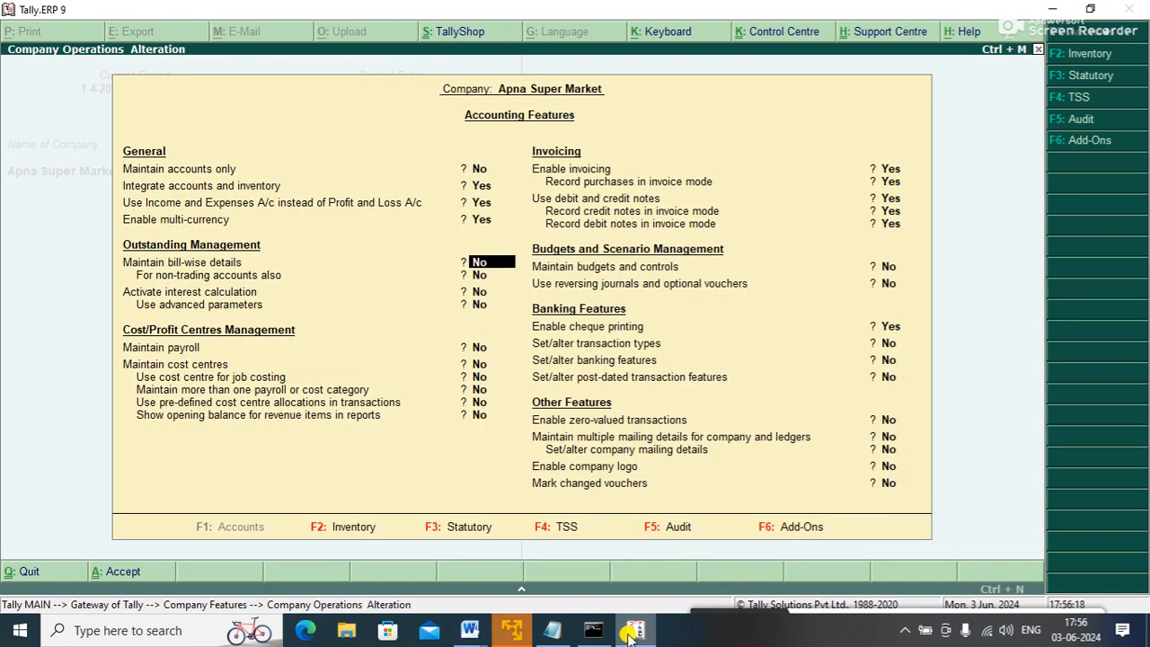
key(Escape)
key(Escape)
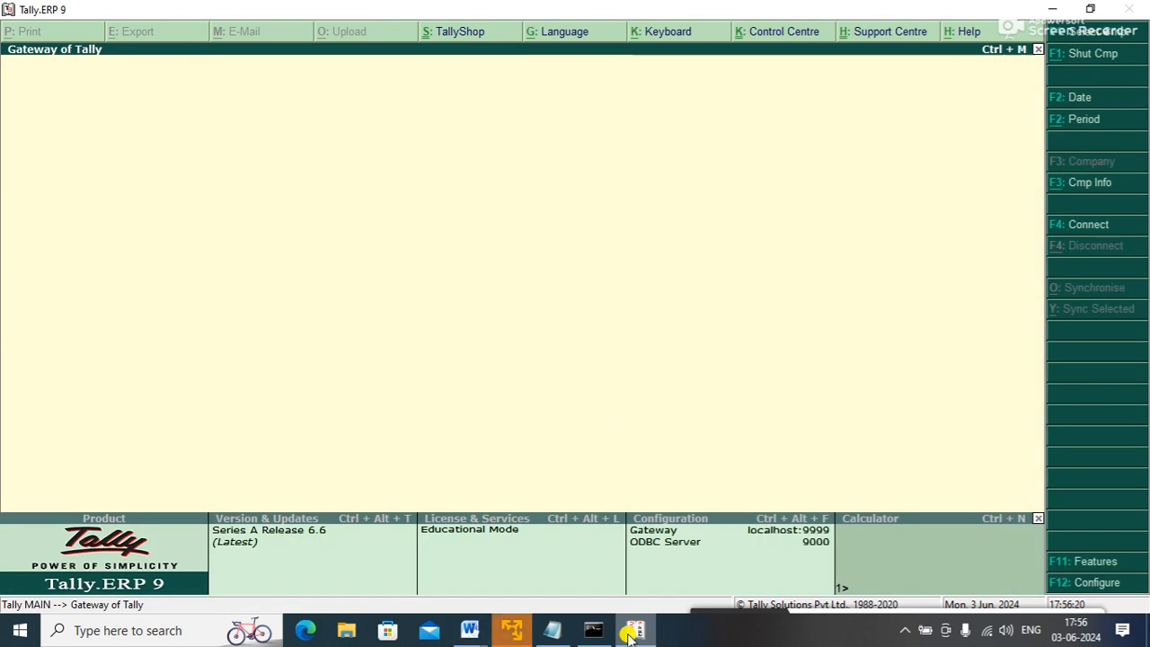
- Open a new accounting voucher from the Gateway of Tally
key(Down)
key(Down)
key(Down)
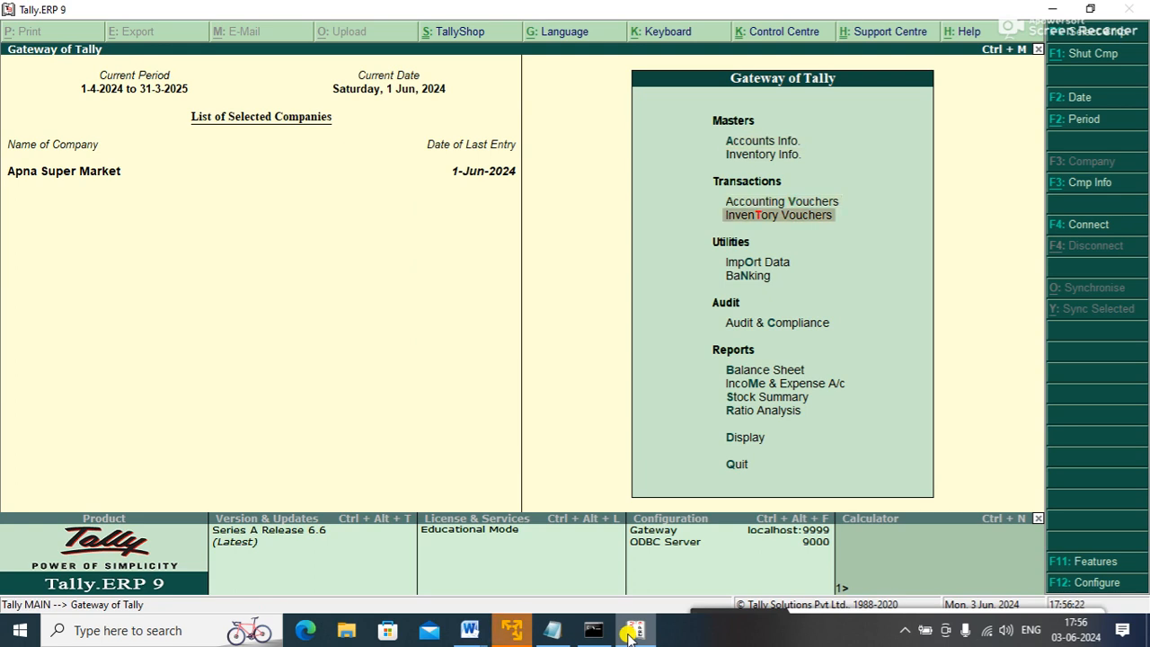
key(Up)
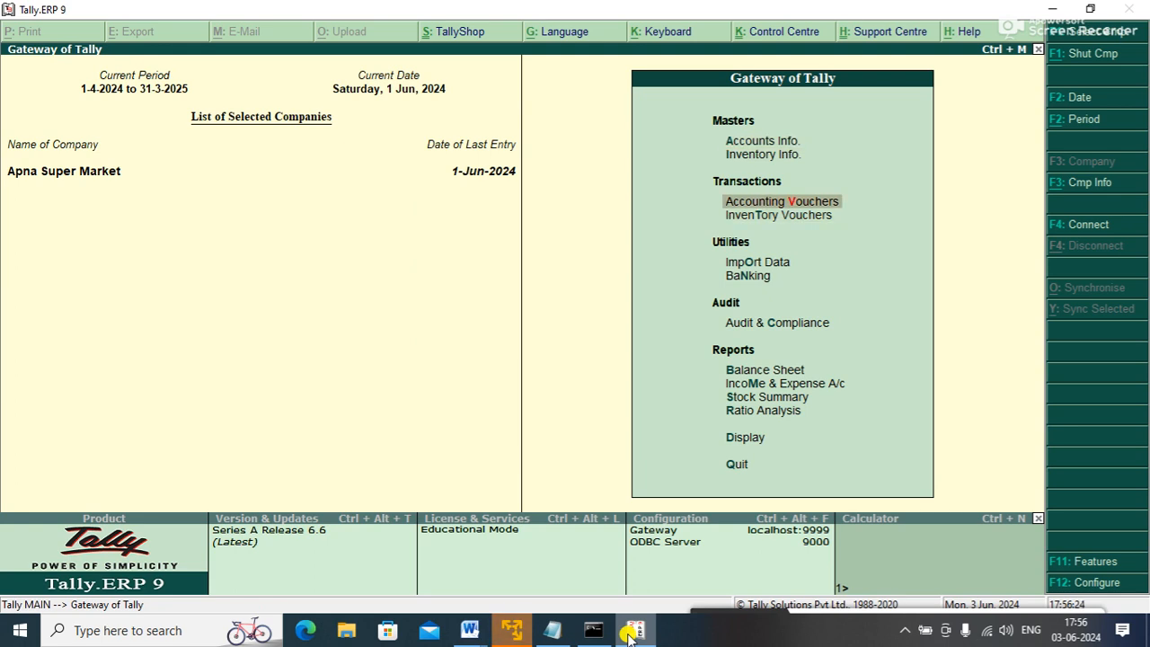
key(Return)
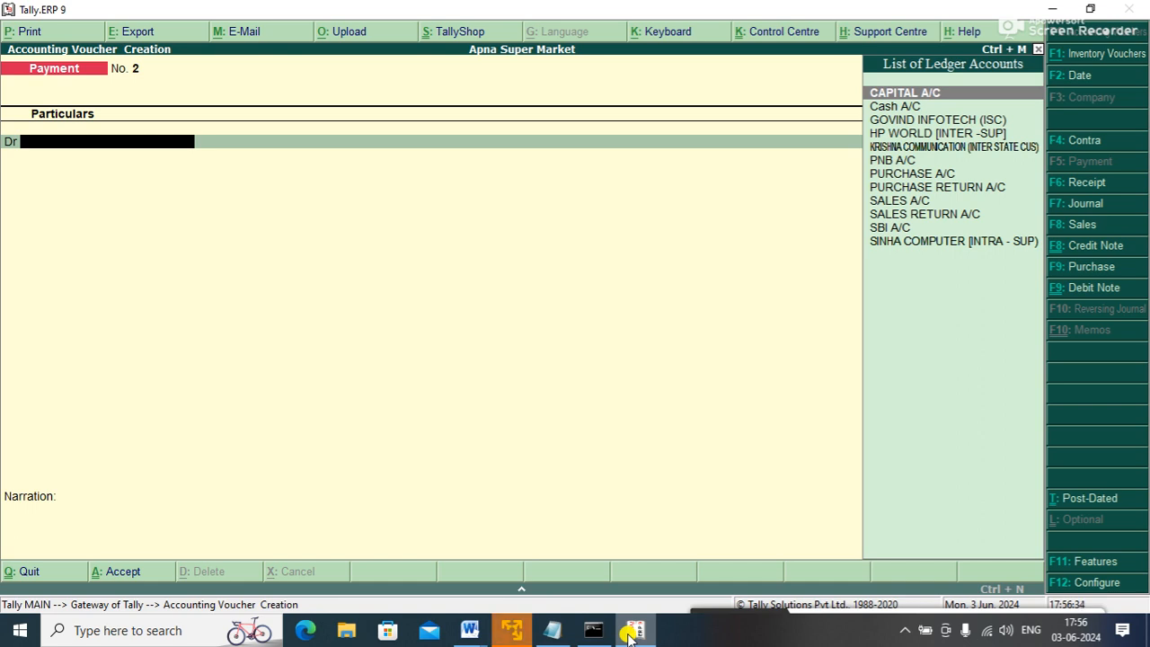
- Start Sales voucher reference 2 for GOVIND INFOTECH (ISC) with SALES A/C as the sales ledger
key(Down)
key(Down)
key(Return)
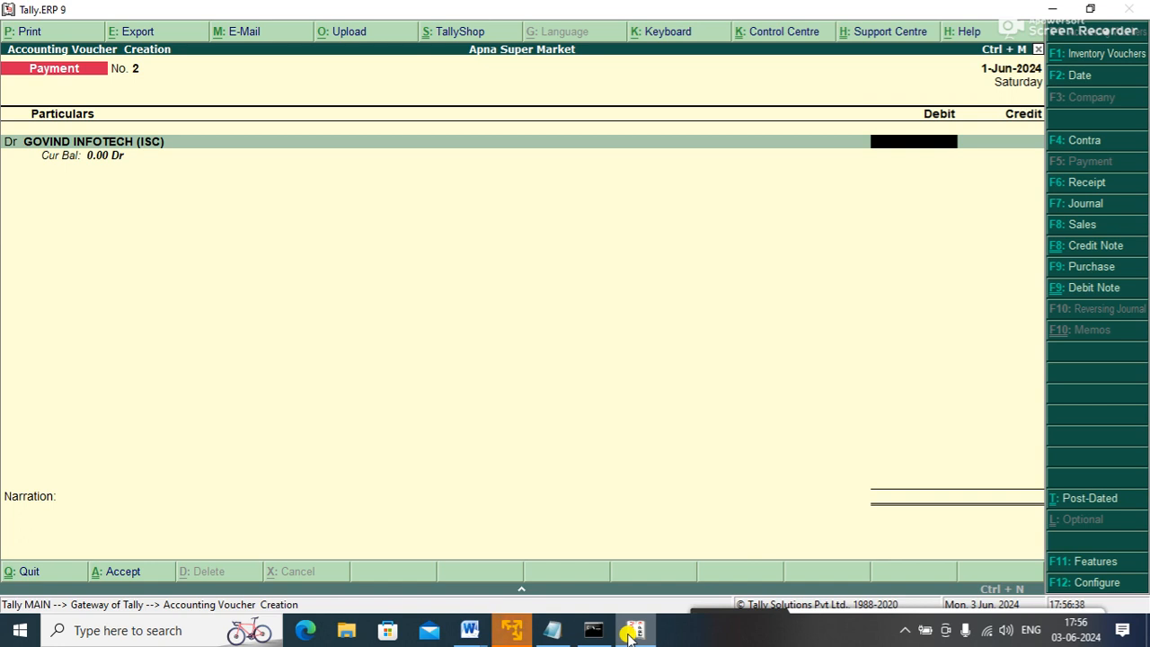
key(F8)
text(2)
key(Return)
key(Return)
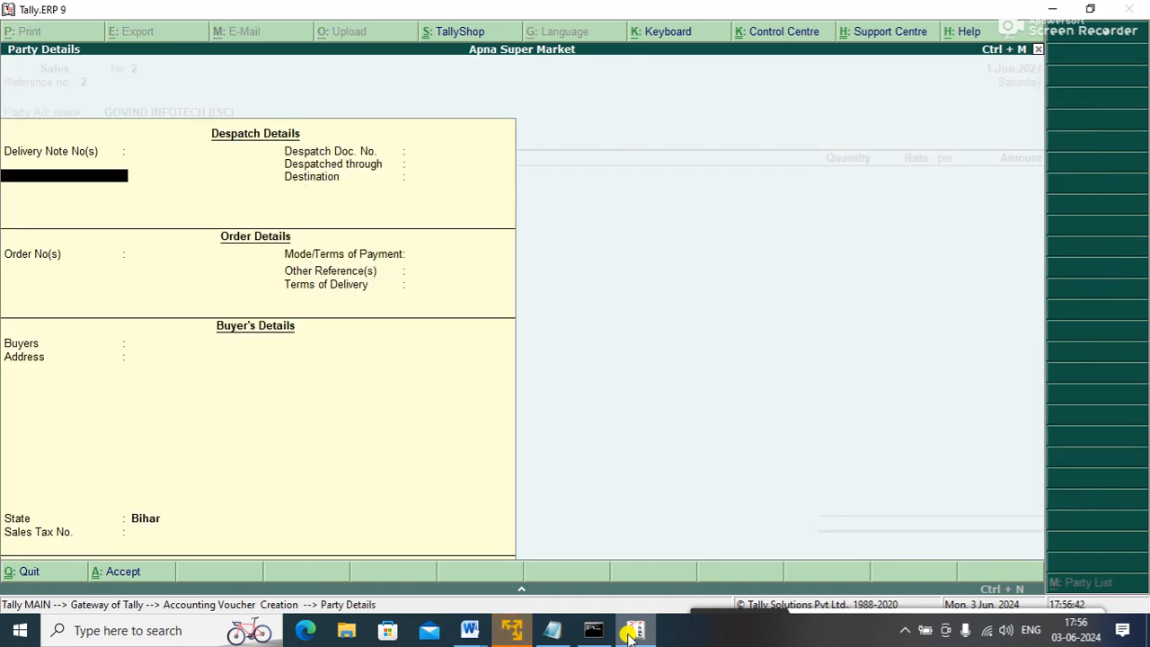
key(ctrl+a)
key(Down)
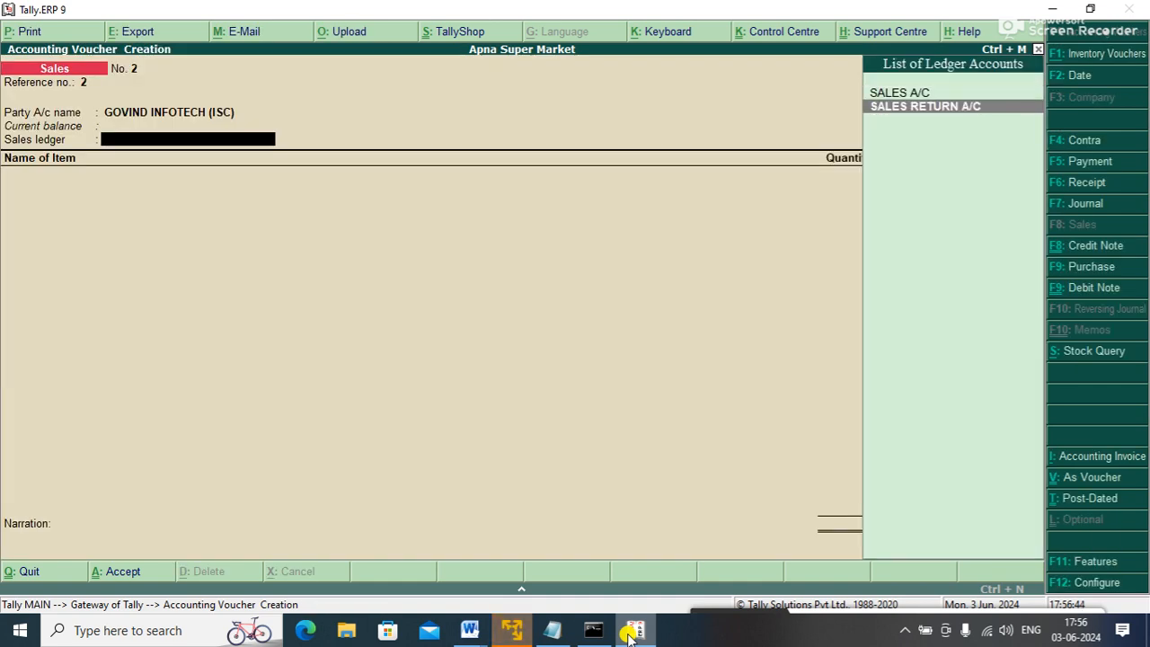
key(Up)
key(Return)
- Add 1 MONITOR at 10,000 from Main Location and confirm saving the voucher
key(Down)
key(Down)
key(Down)
key(Down)
key(Up)
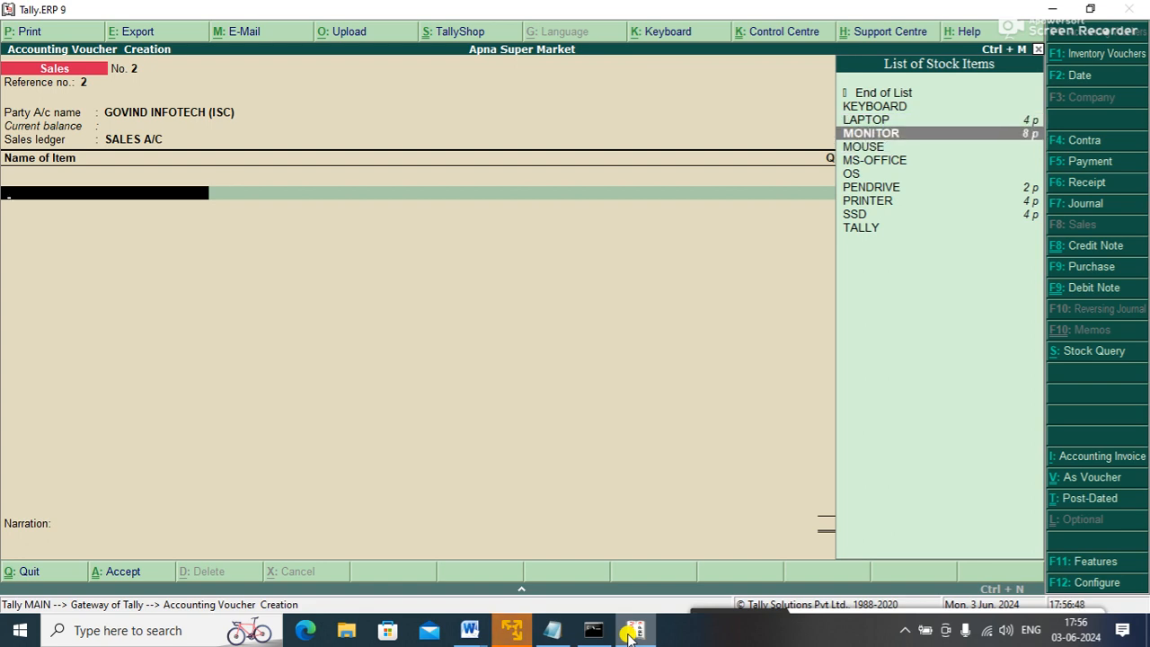
key(Return)
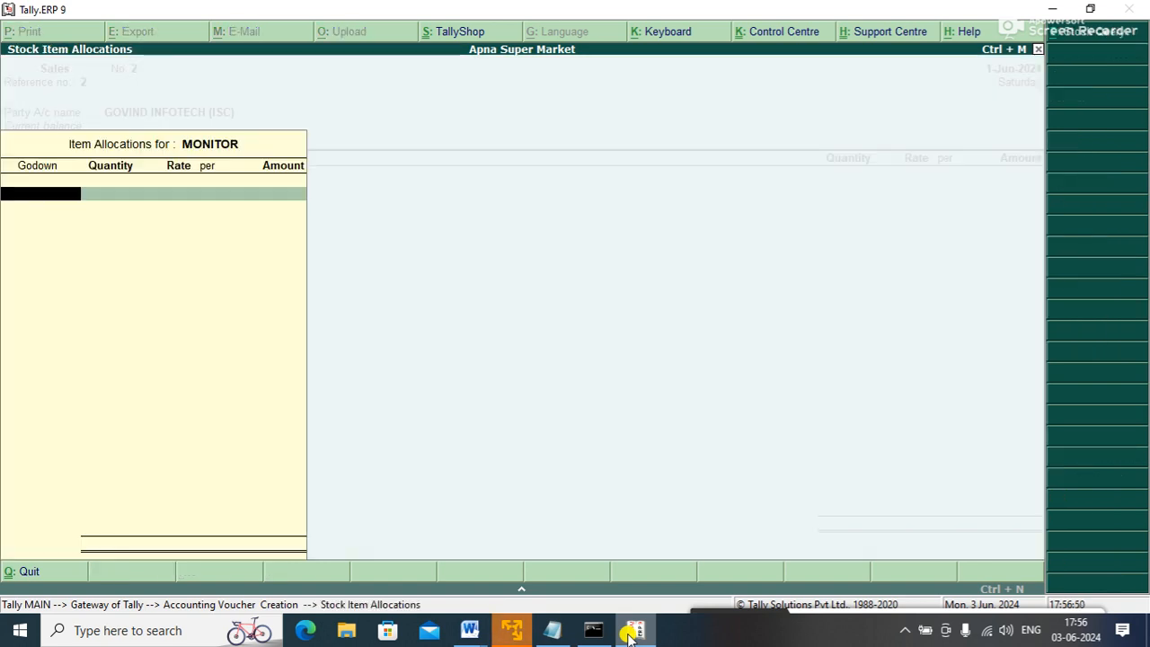
key(Down)
key(Up)
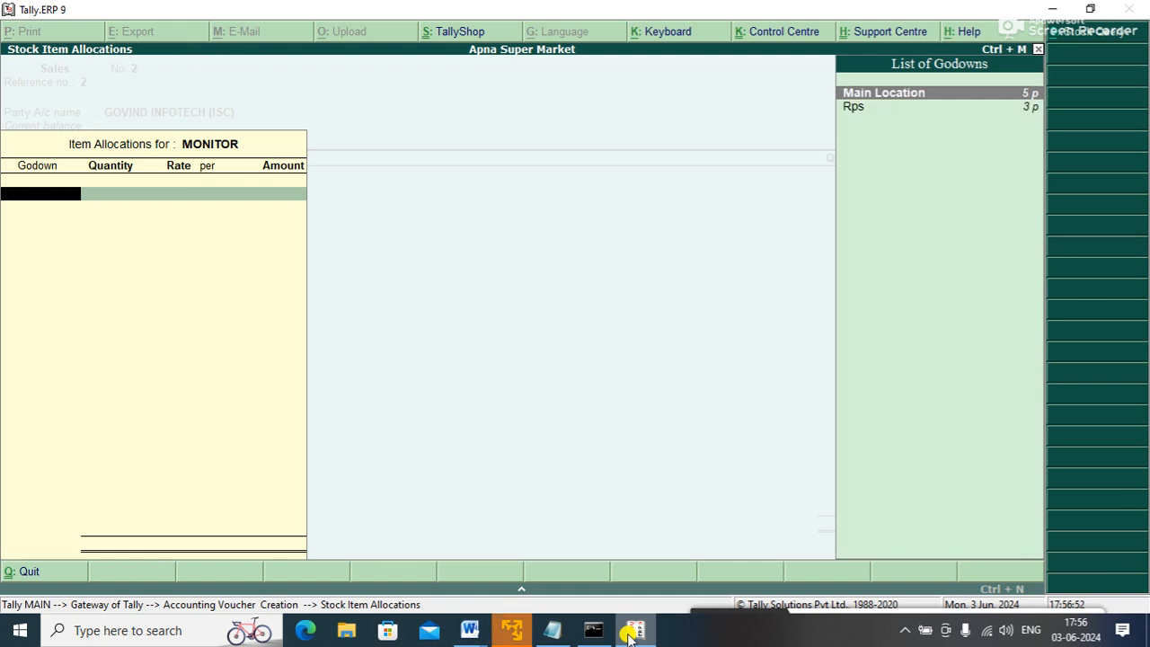
key(Return)
text(1)
key(Return)
key(Return)
key(Return)
key(Return)
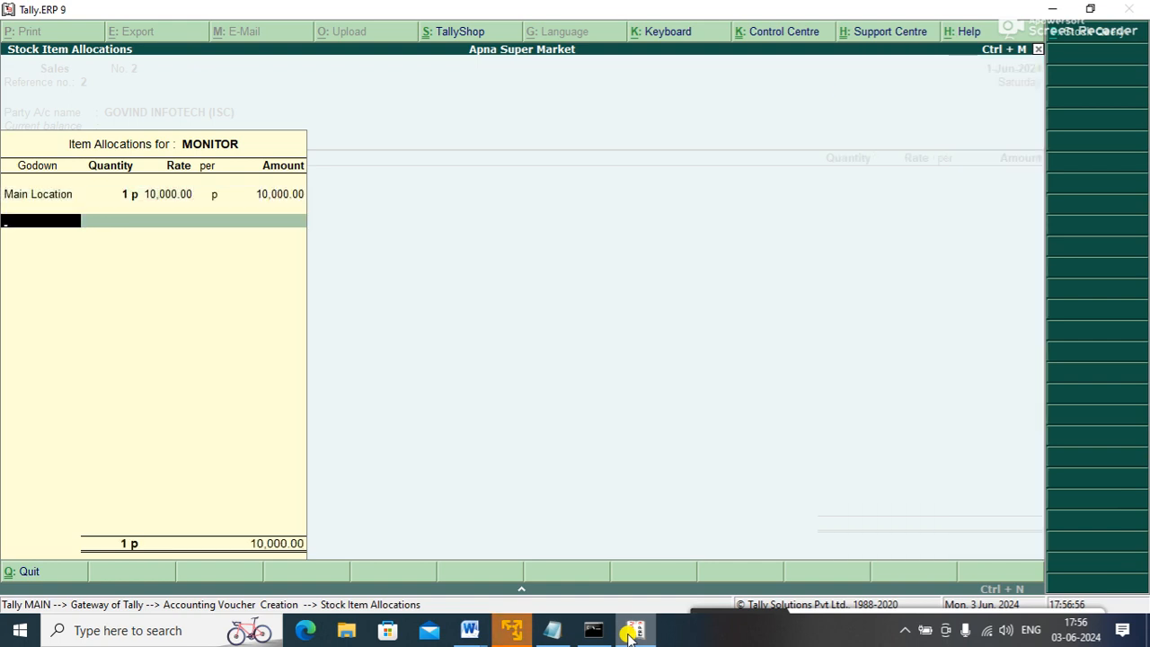
key(Up)
key(Return)
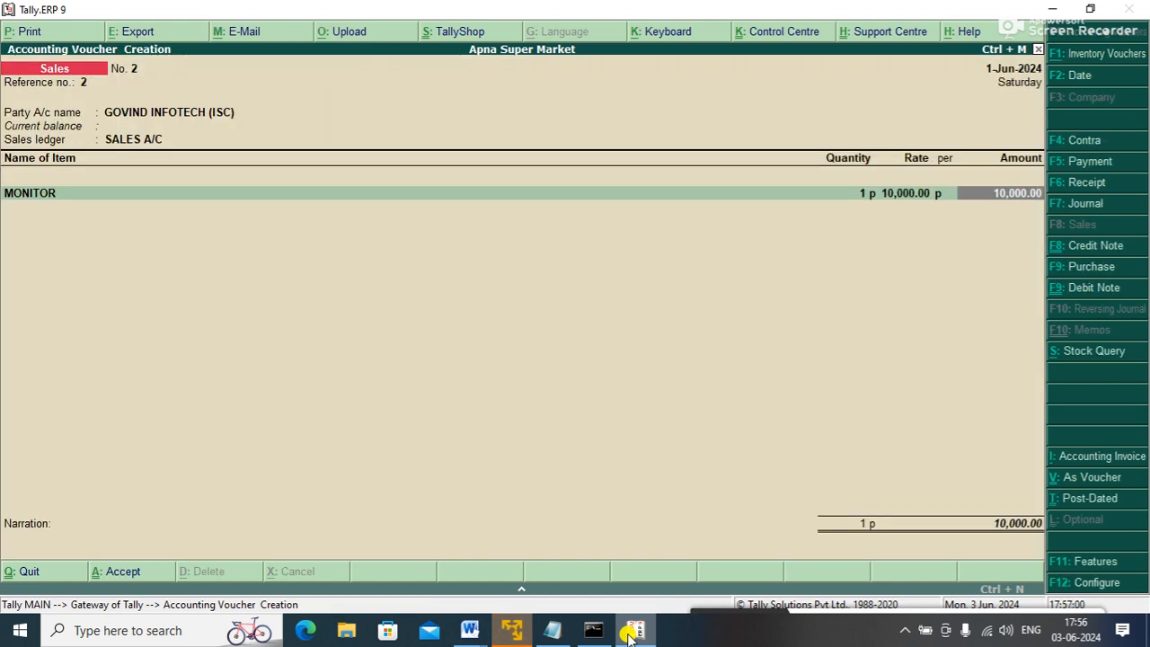
key(Return)
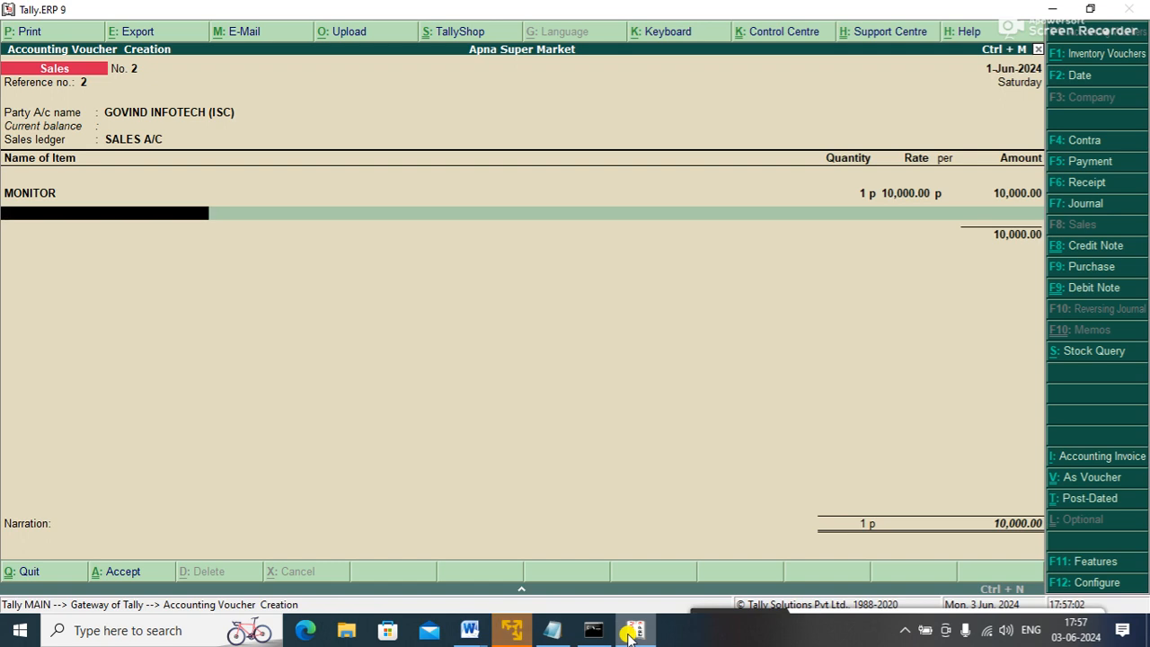
key(Return)
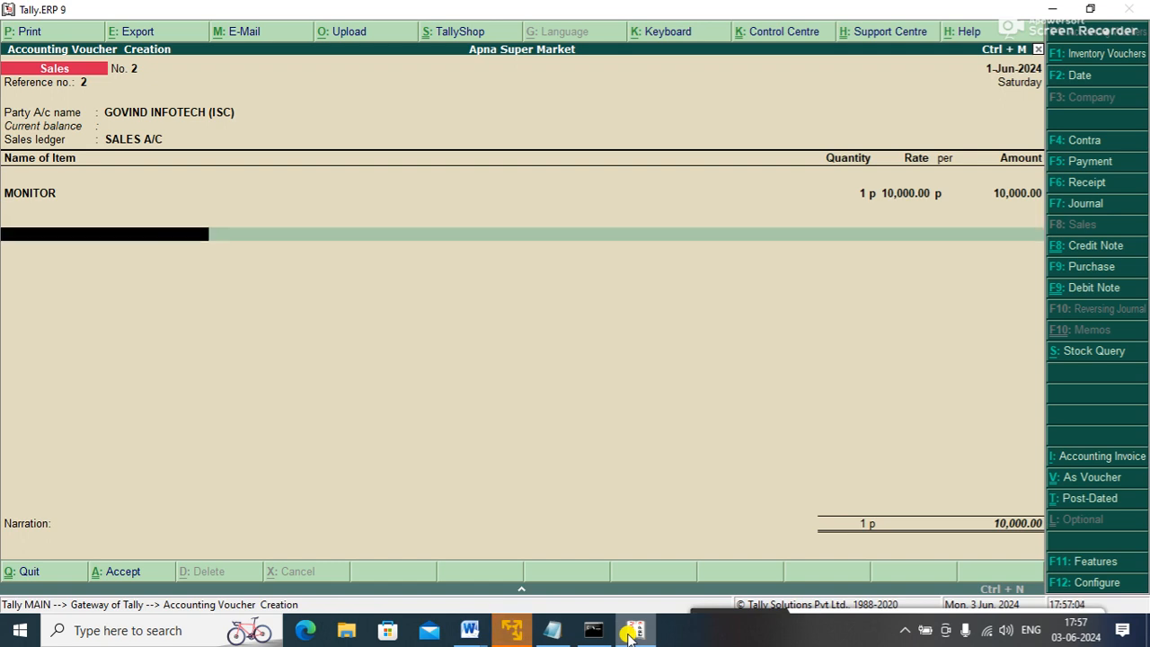
key(Return)
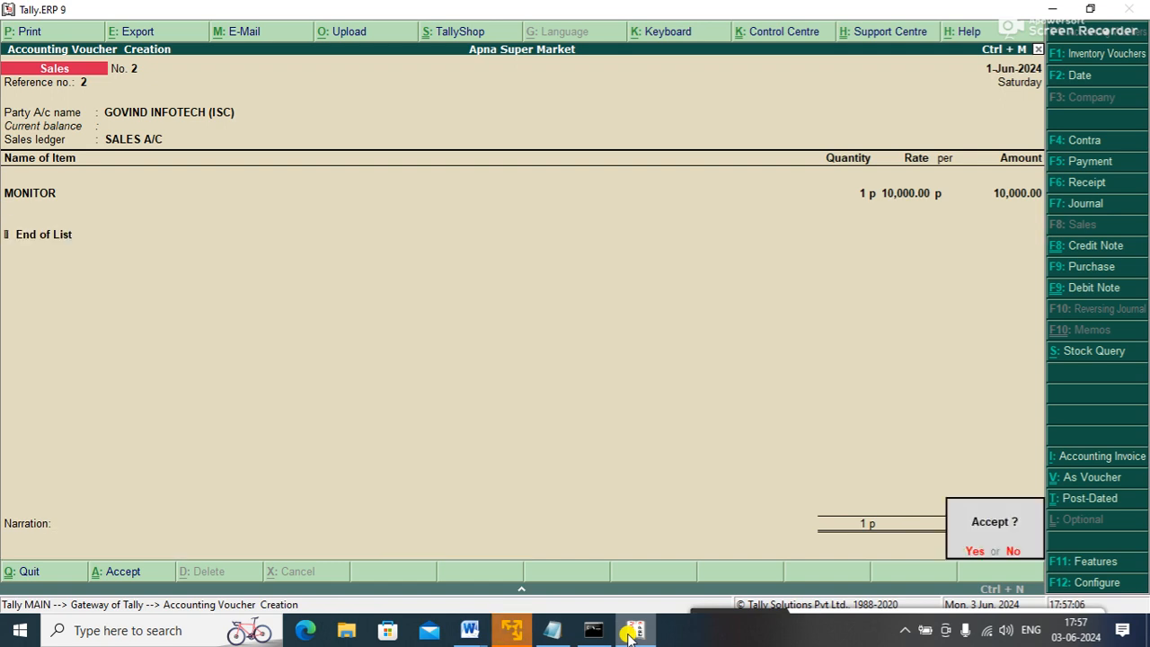
key(Return)
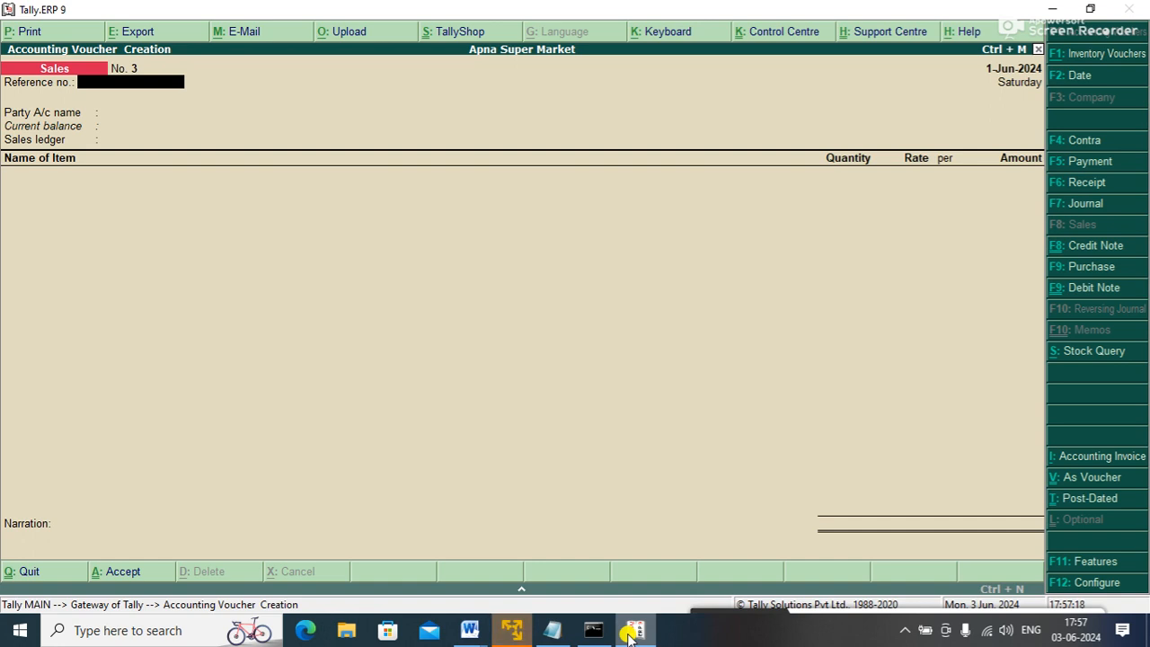
- Enter reference 3 with party GOVIND INFOTECH (ISC) and sales ledger SALES A/C
text(3)
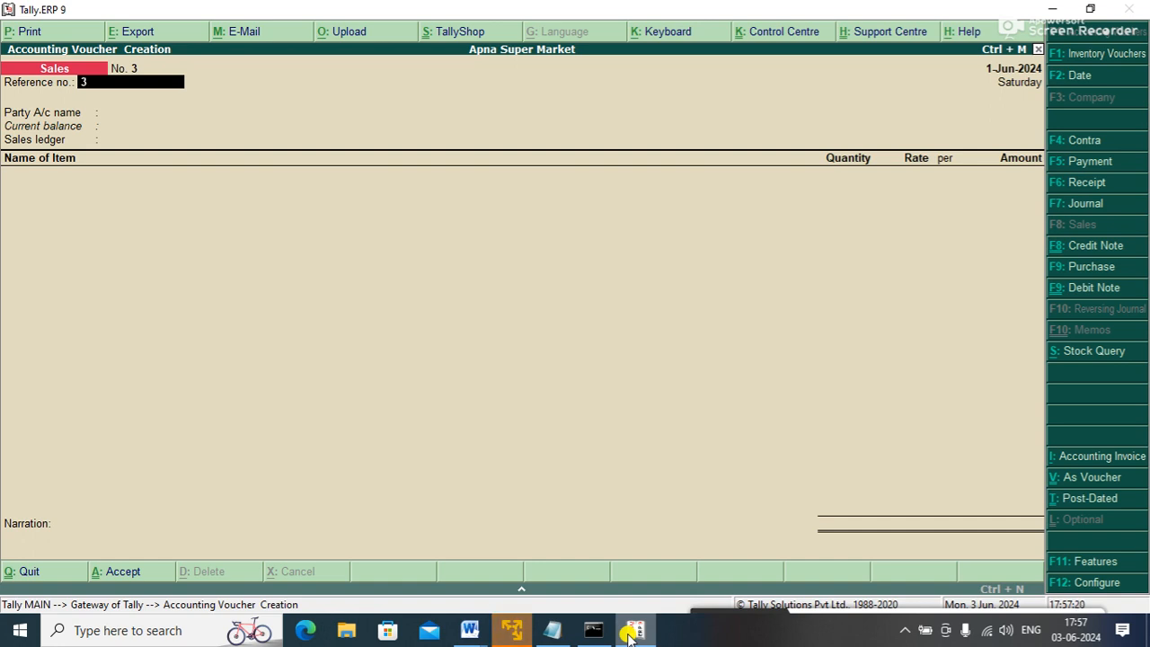
key(Return)
key(Down)
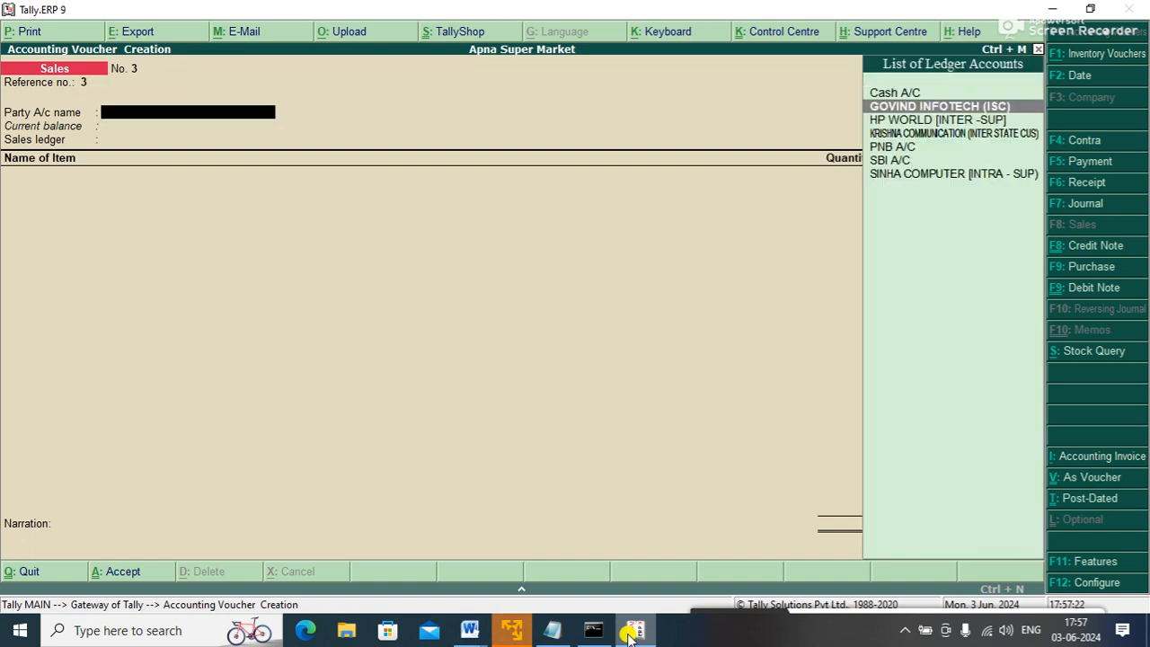
key(Return)
key(ctrl+a)
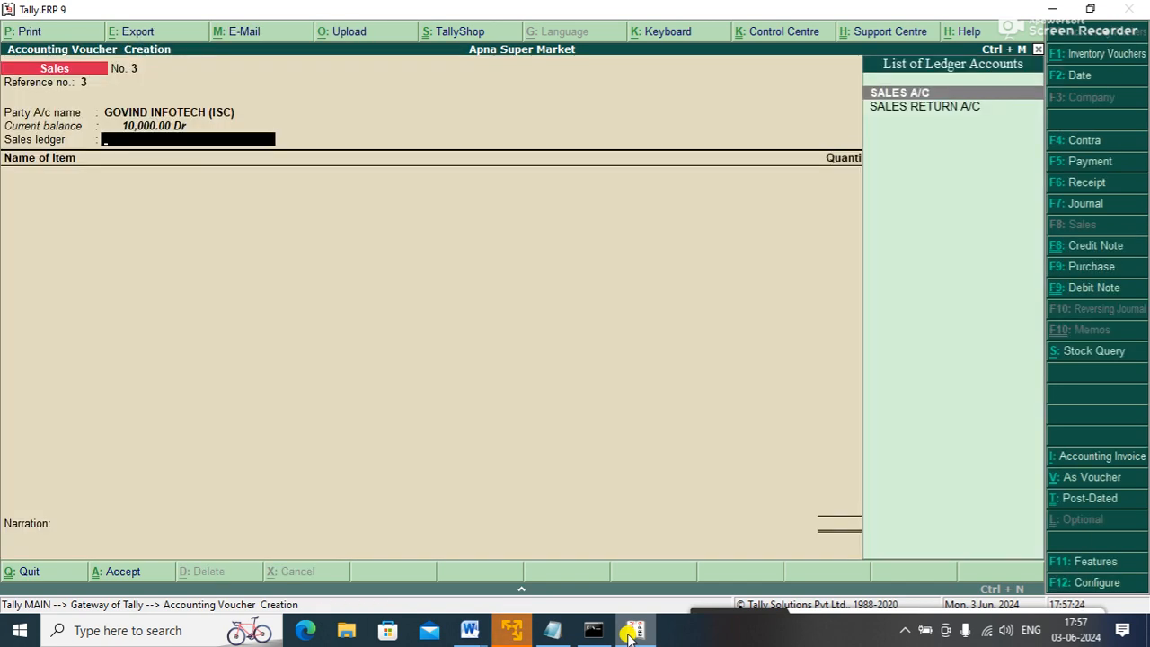
key(Down)
key(Up)
key(Return)
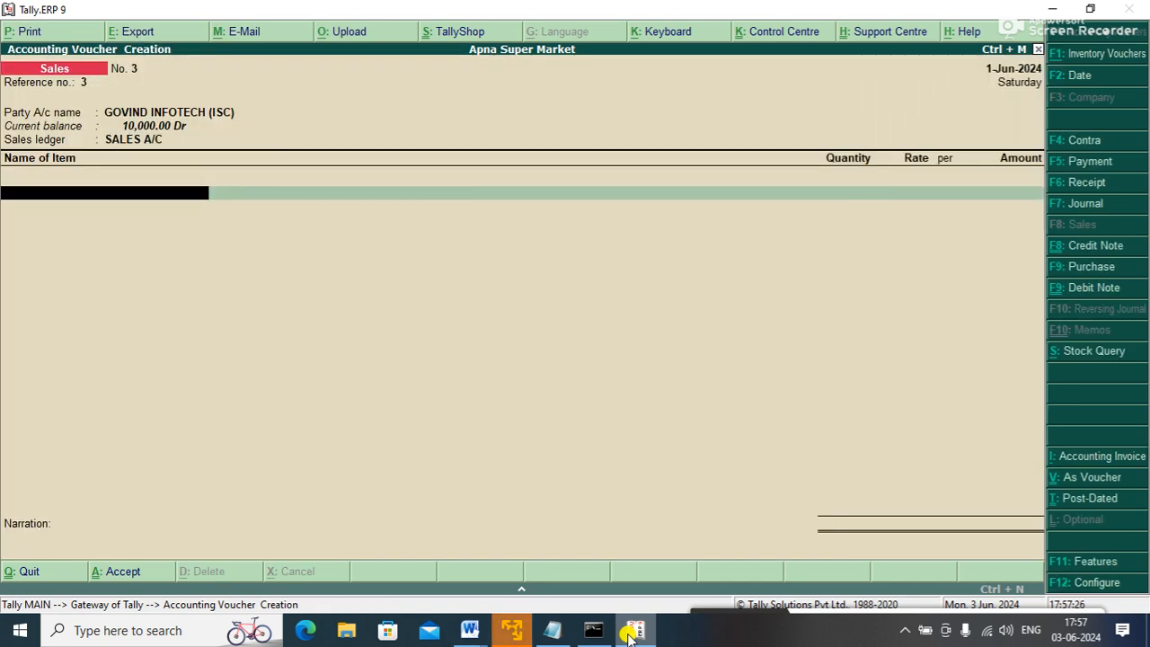
- Select PRINTER as the item, allocated to Main Location with quantity 1
key(Down)
key(Down)
key(Down)
key(Up)
key(Up)
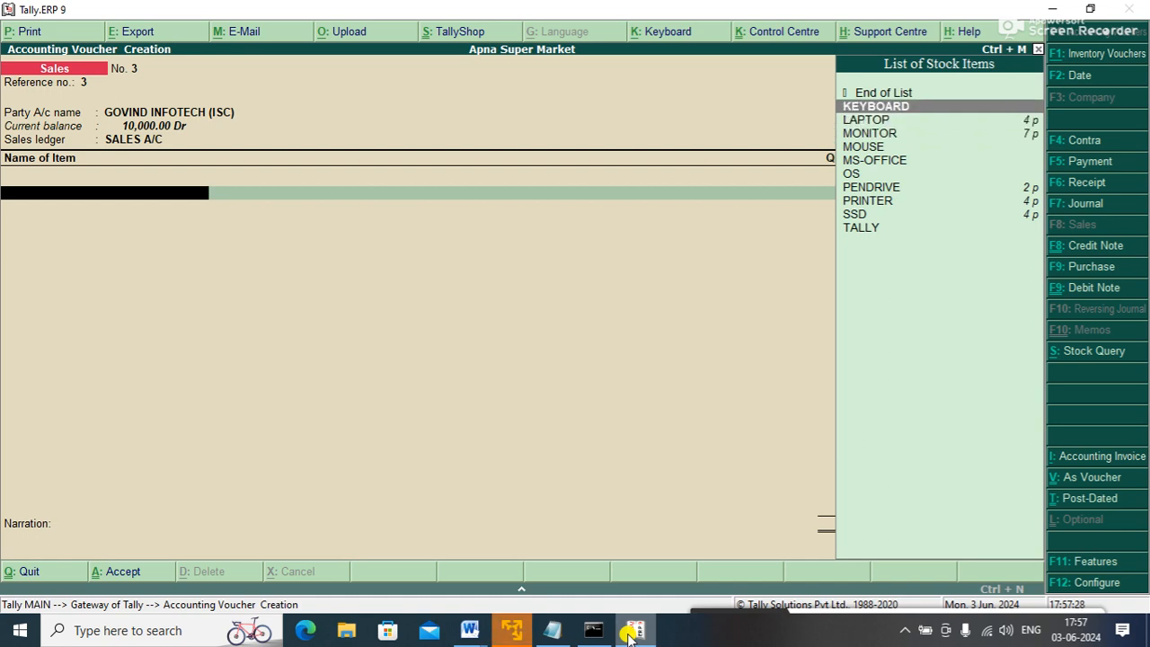
key(Down)
key(Down)
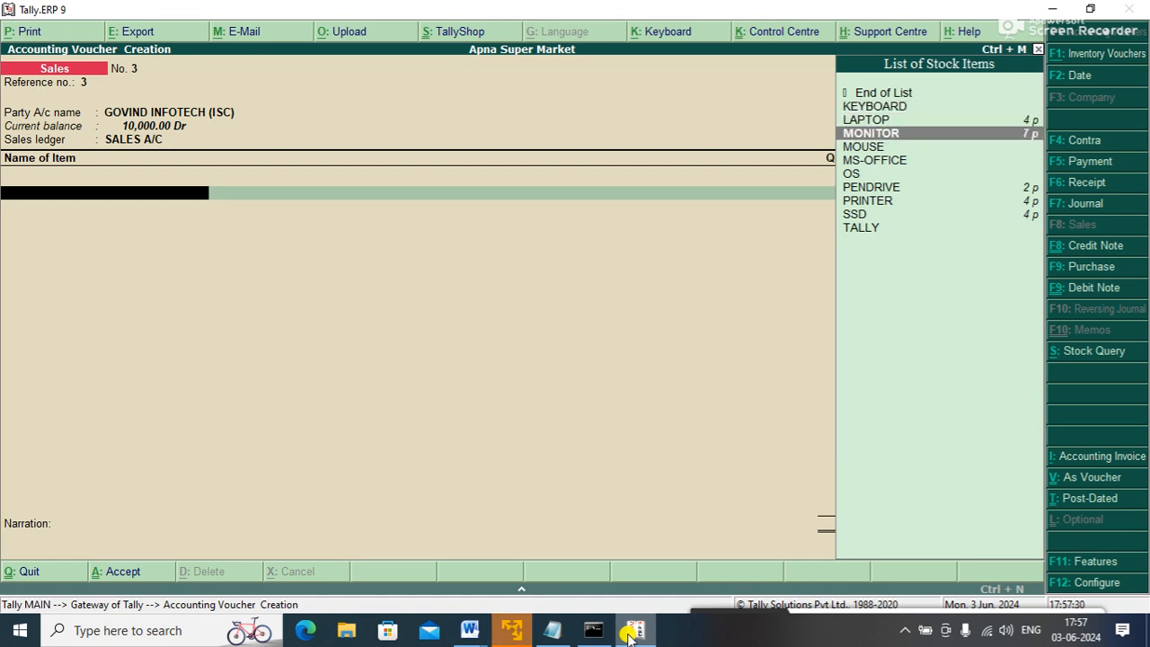
key(Down)
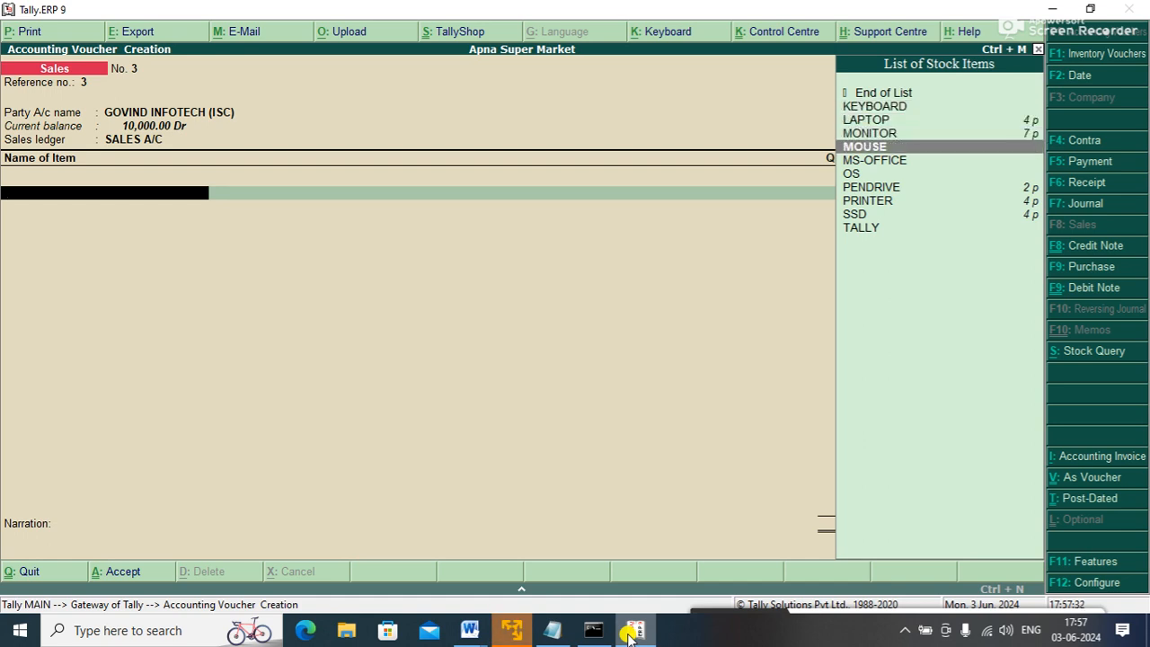
key(Down)
key(Down)
key(Down)
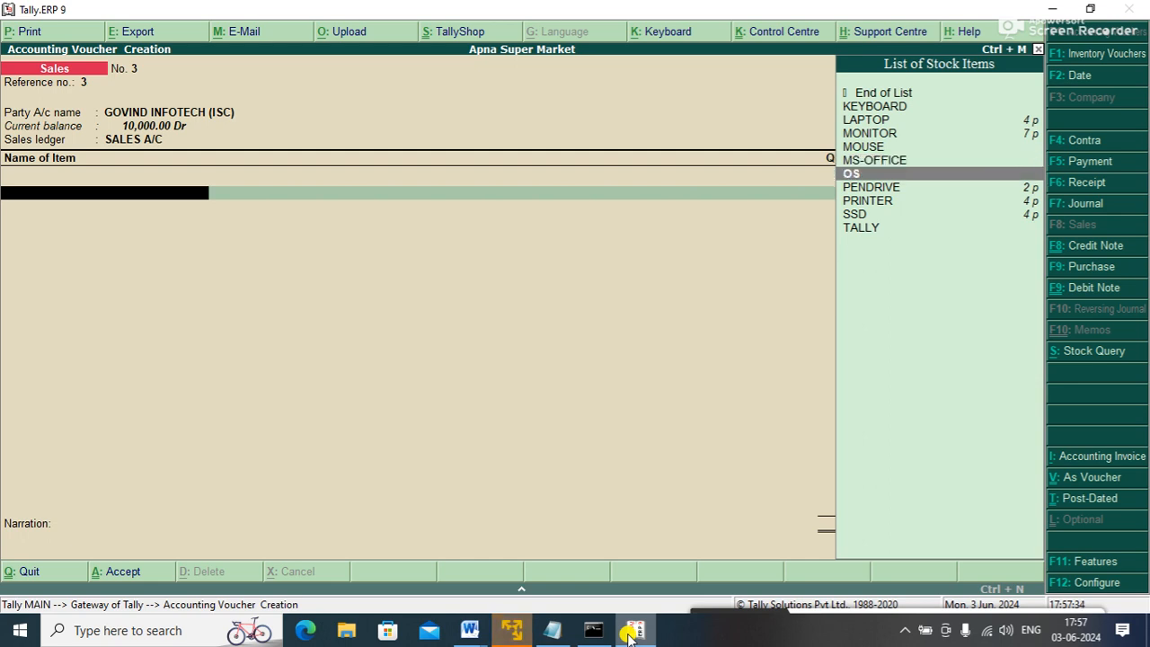
key(Down)
key(Return)
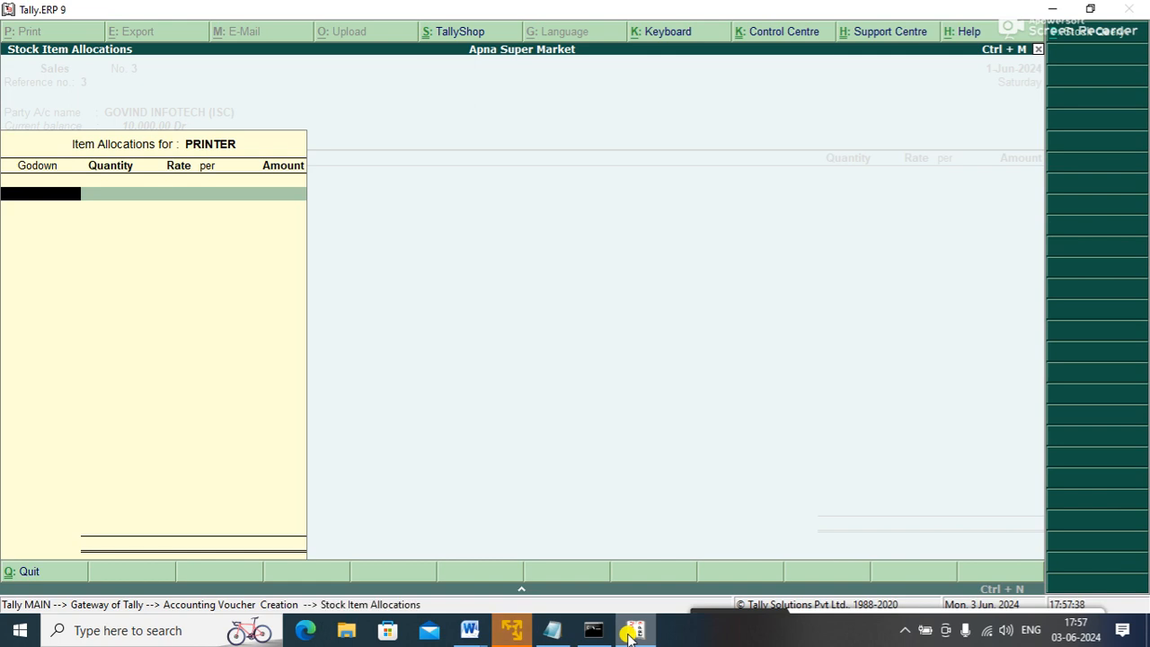
key(Up)
key(Return)
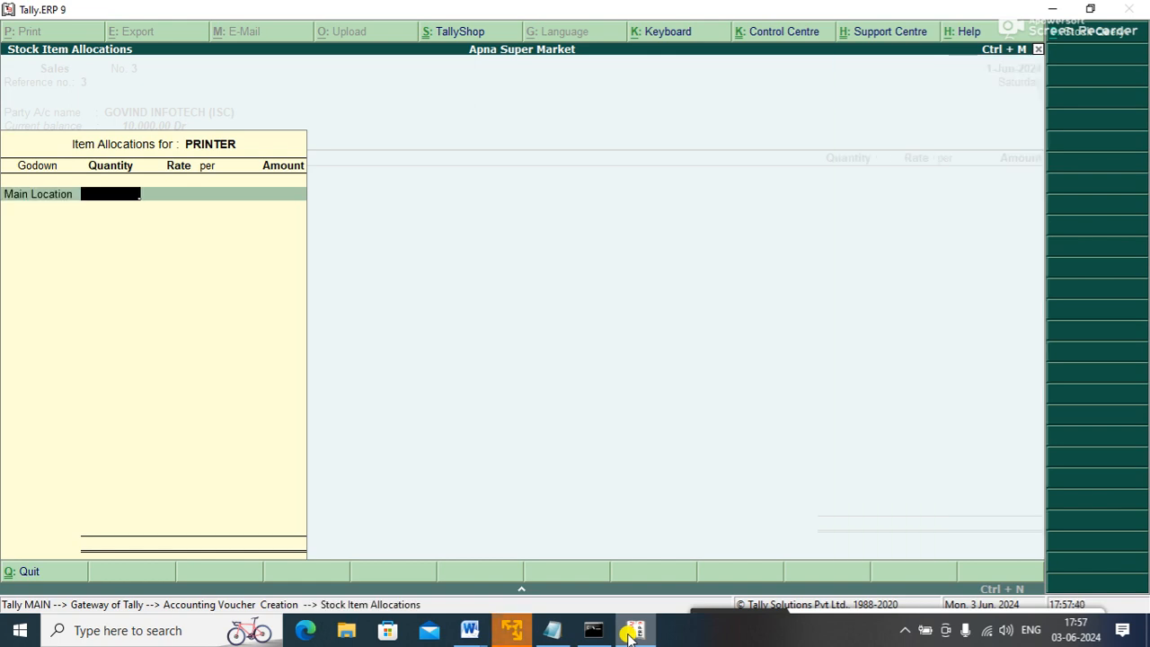
text(1)
key(Return)
key(Return)
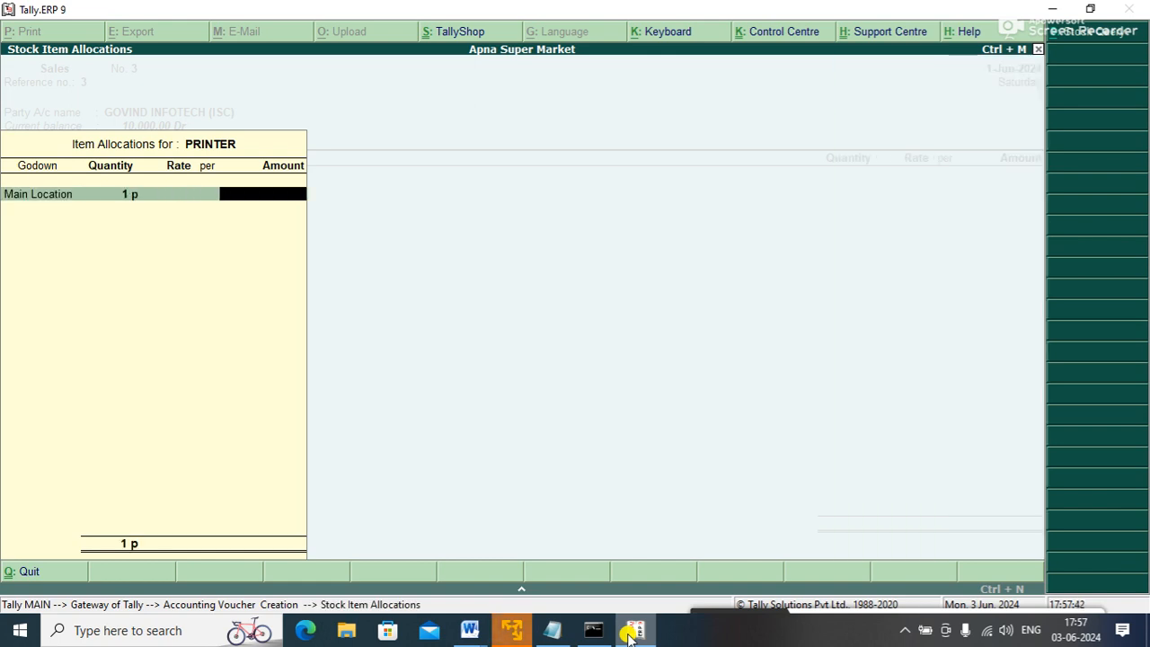
key(Return)
- Set the printer's rate to 10,000 and save Sales voucher No. 3
key(BackSpace)
key(BackSpace)
key(BackSpace)
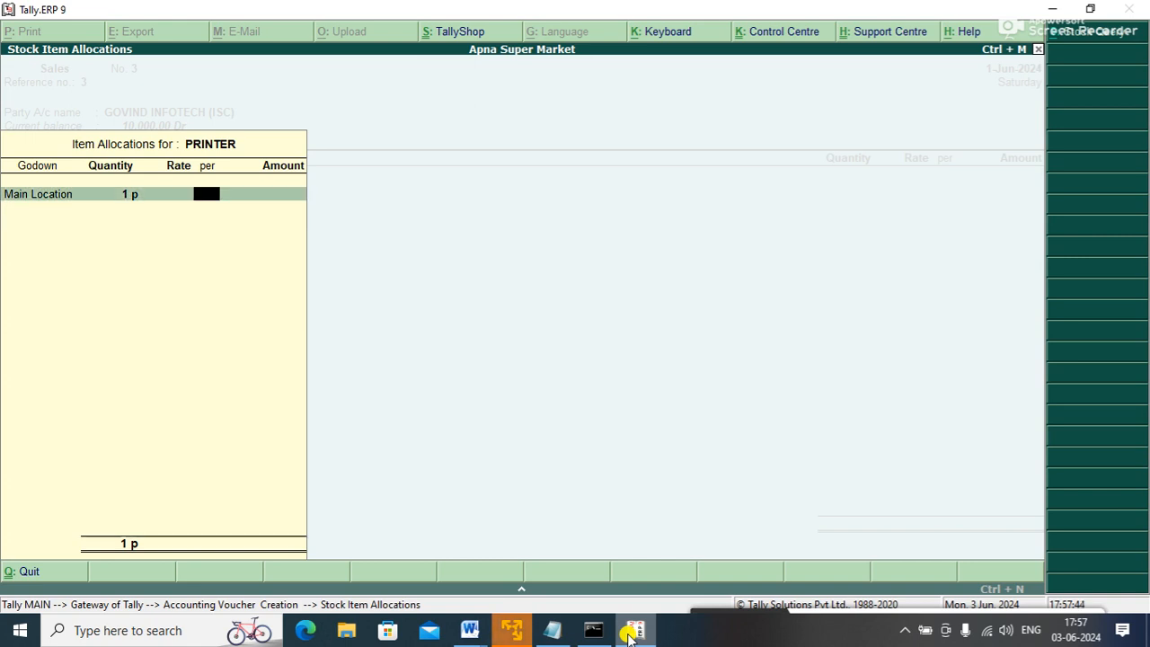
text(10,000)
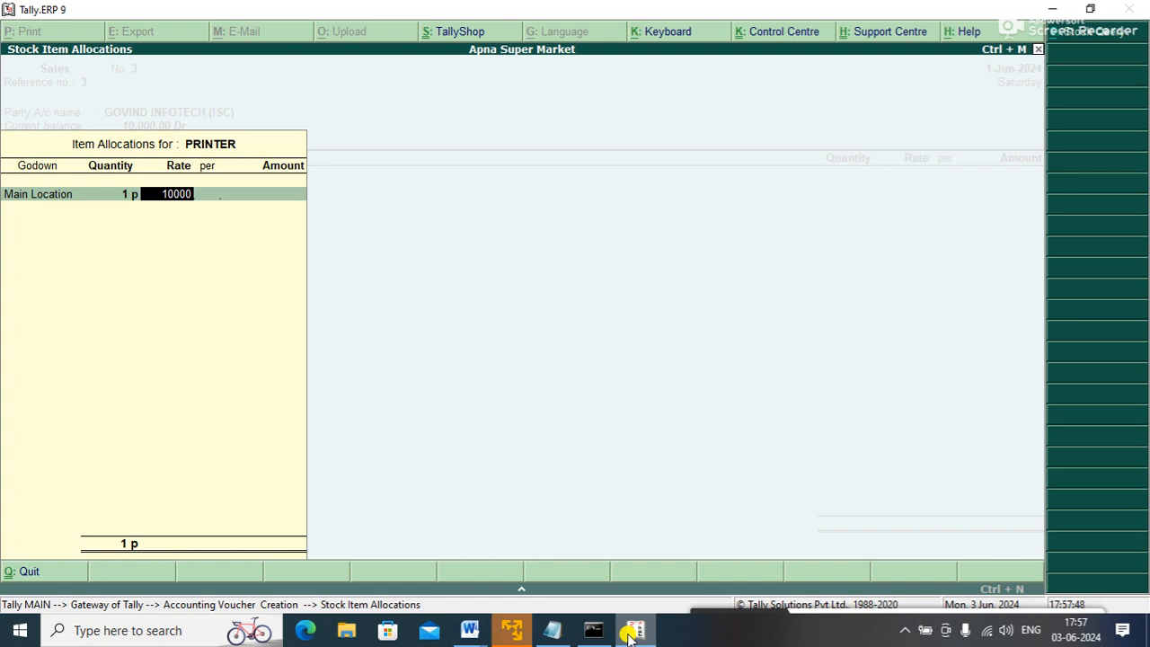
key(Return)
key(Return)
key(Return)
key(Return)
key(Return)
key(Return)
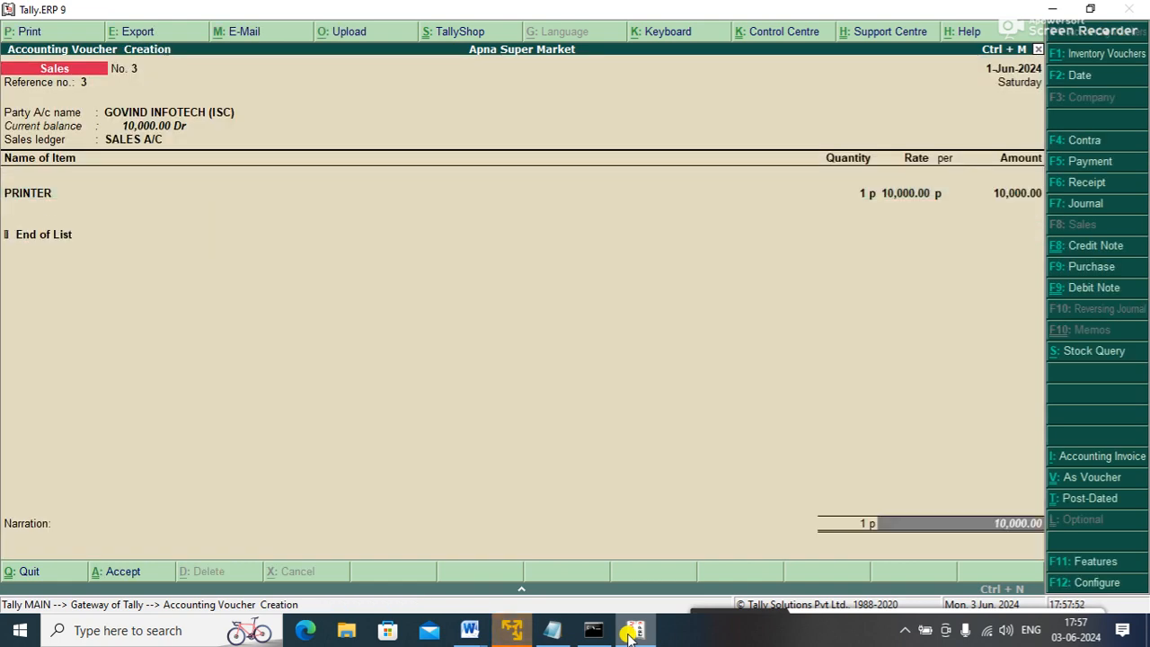
key(Return)
key(Return)
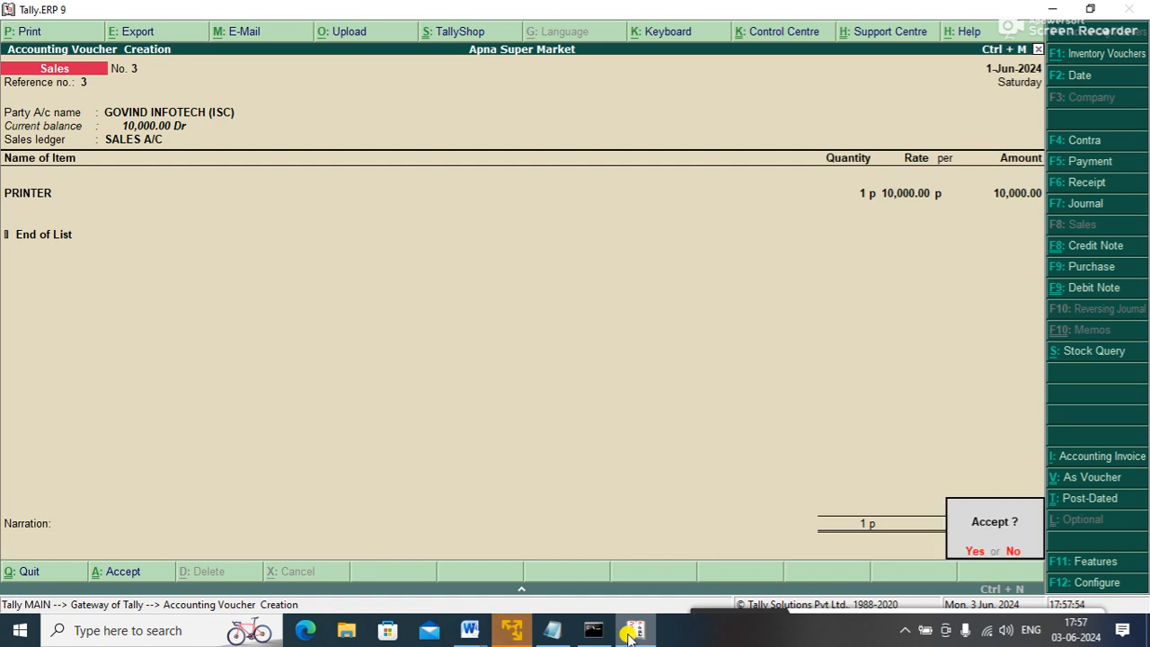
key(Return)
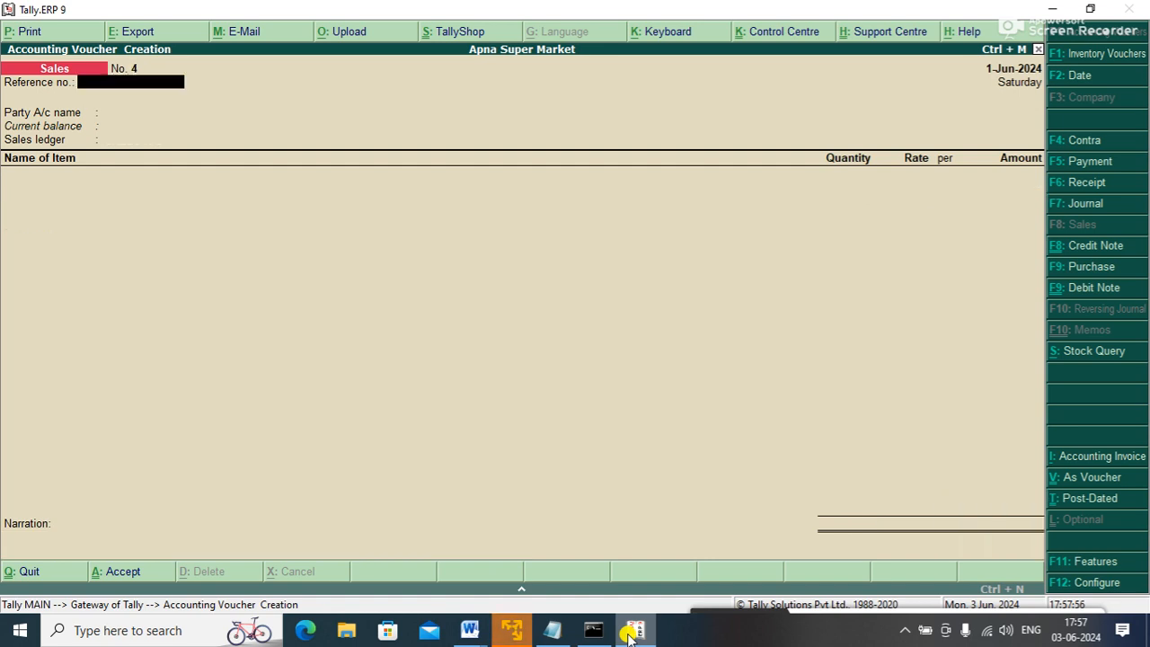
key(Return)
- Set GOVIND INFOTECH (ISC) as the party and SALES A/C as the sales ledger
key(Down)
key(Return)
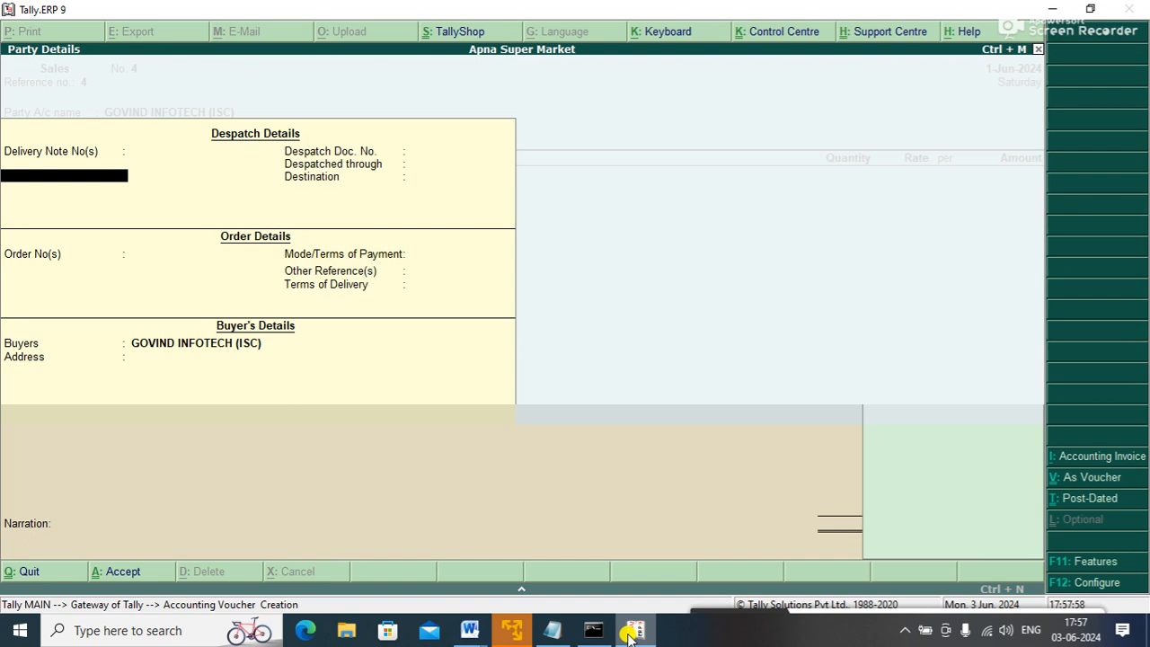
key(ctrl+a)
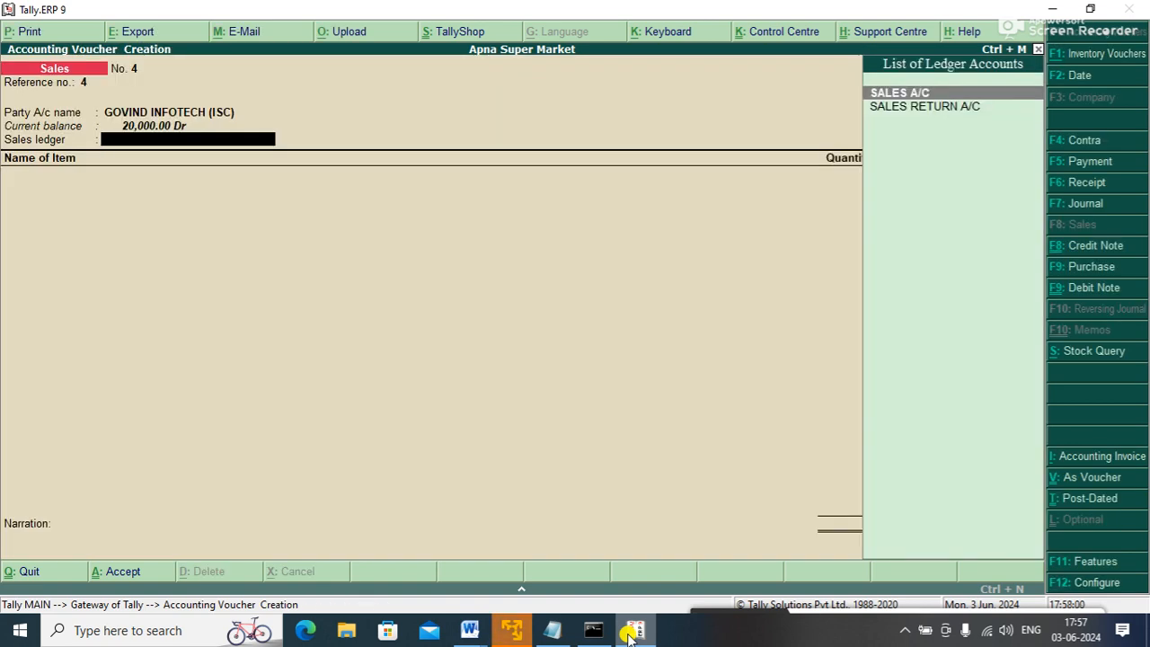
key(Down)
key(Up)
key(Return)
- Add SSD as the item, allocated to Main Location with quantity 1
key(Down)
key(Down)
key(Down)
key(Down)
key(Down)
key(Down)
key(Down)
key(Down)
key(Down)
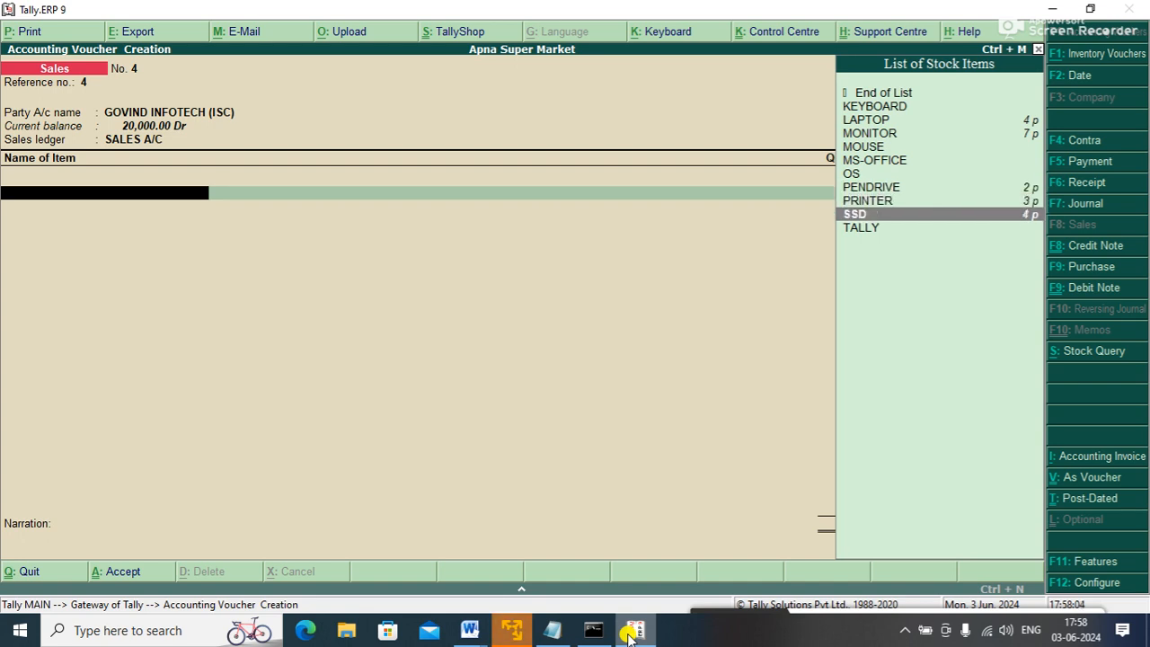
key(Return)
key(Down)
key(Up)
key(Return)
text(1)
key(Return)
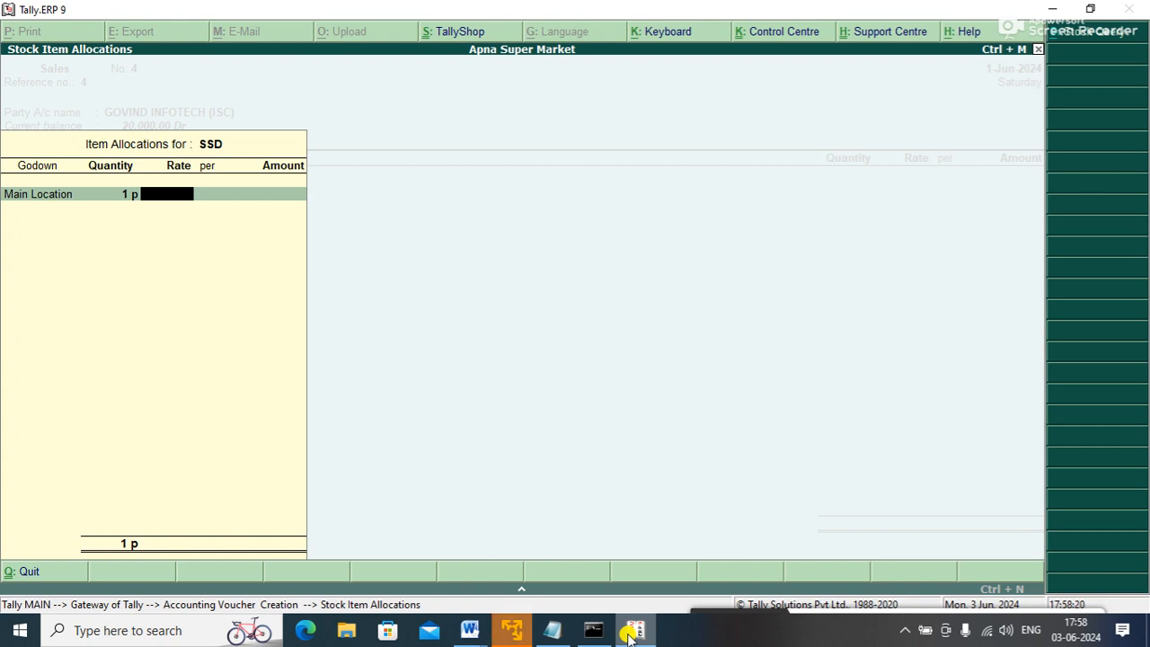
- Correct the SSD rate to 5,000, save the voucher, and return to the Gateway
text(2000)
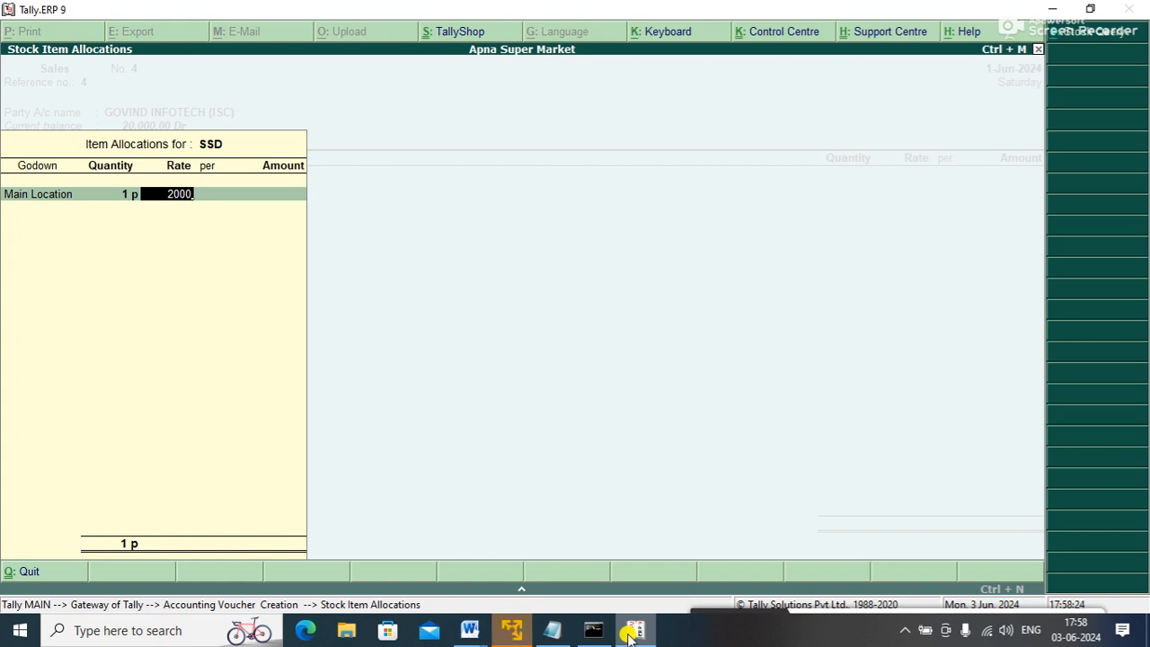
key(BackSpace)
key(BackSpace)
key(BackSpace)
key(BackSpace)
text(3000)
key(BackSpace)
key(BackSpace)
key(BackSpace)
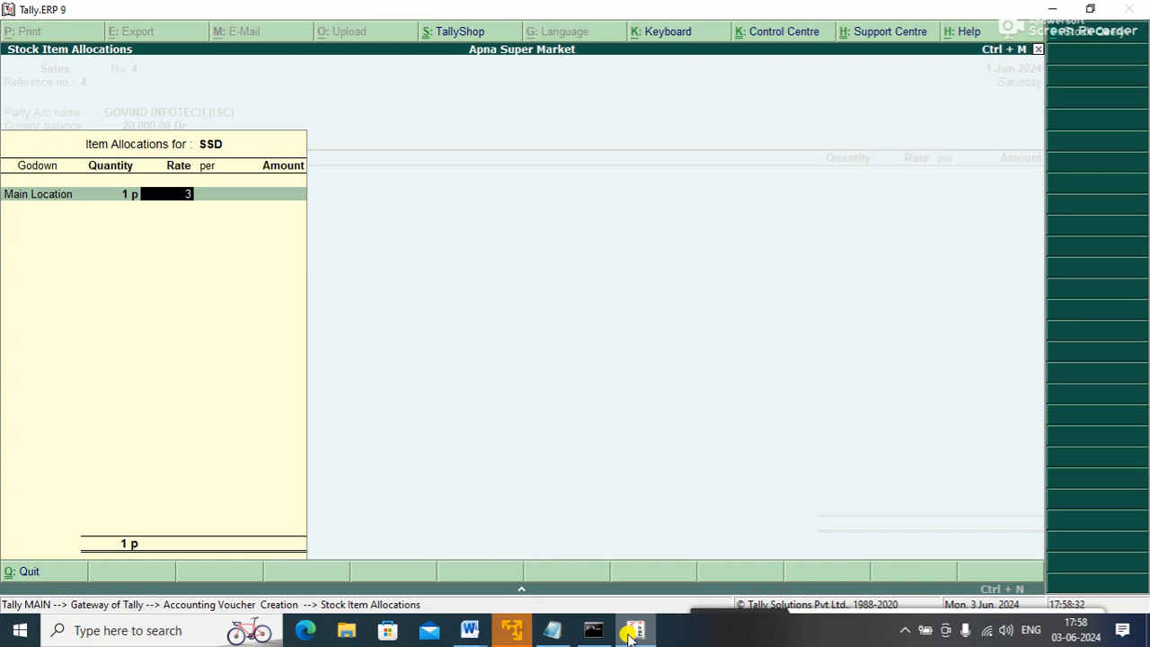
key(BackSpace)
text(50000)
key(BackSpace)
key(Return)
key(Return)
key(Return)
key(Return)
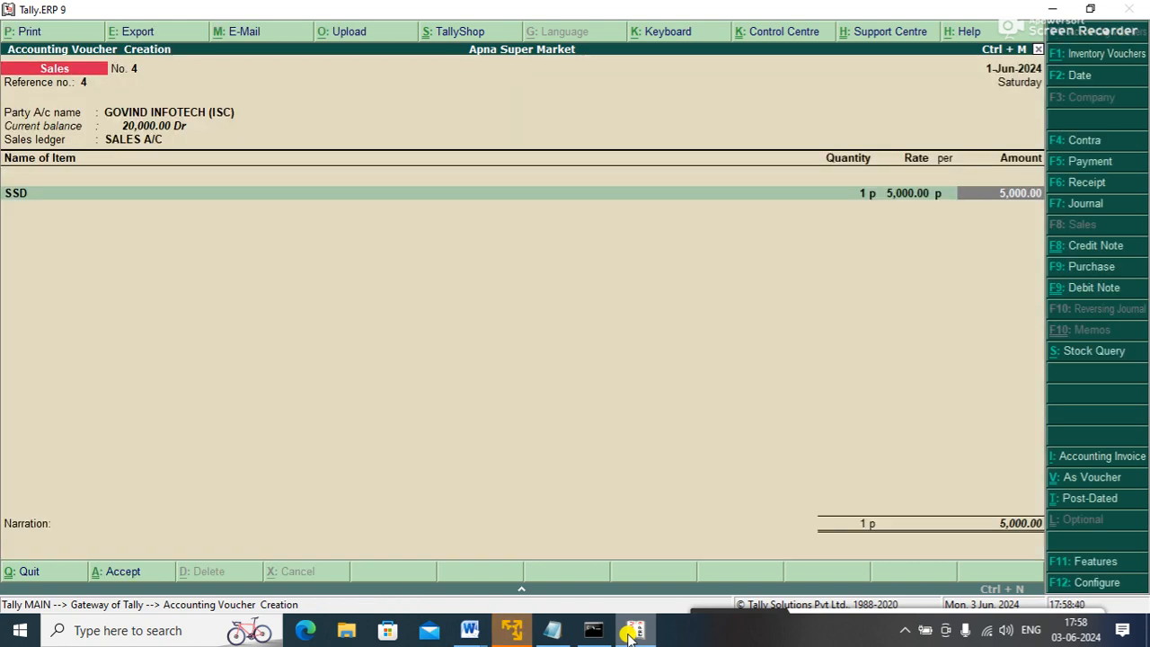
key(Return)
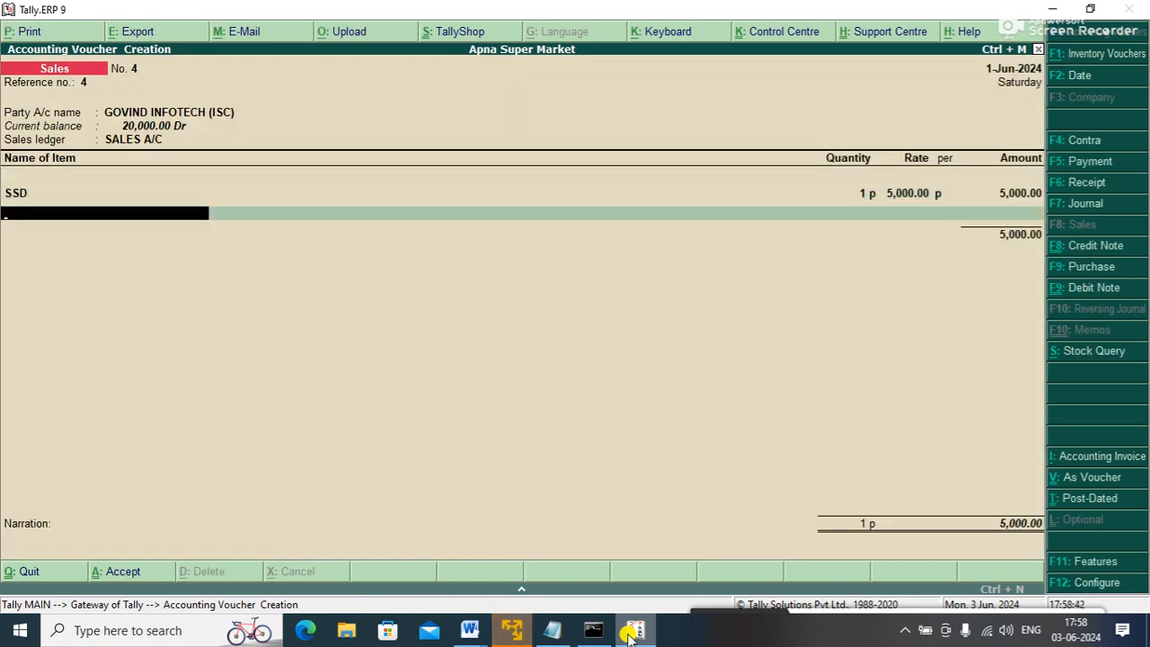
key(Return)
key(Return)
key(Return)
key(Return)
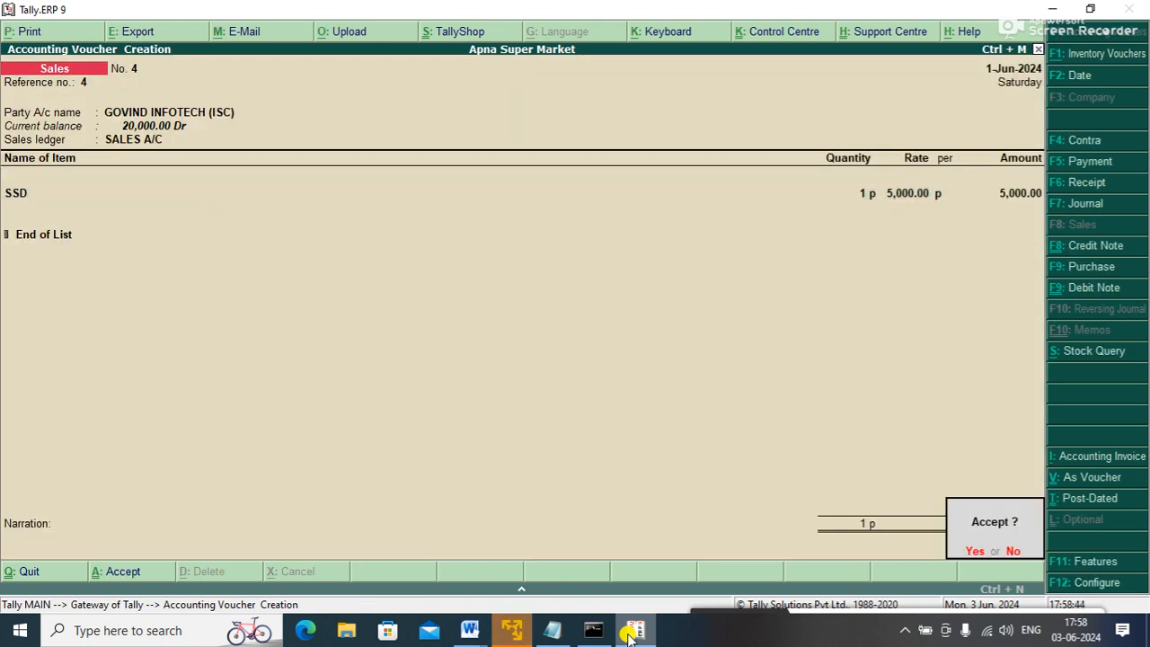
key(Return)
key(Escape)
key(Return)
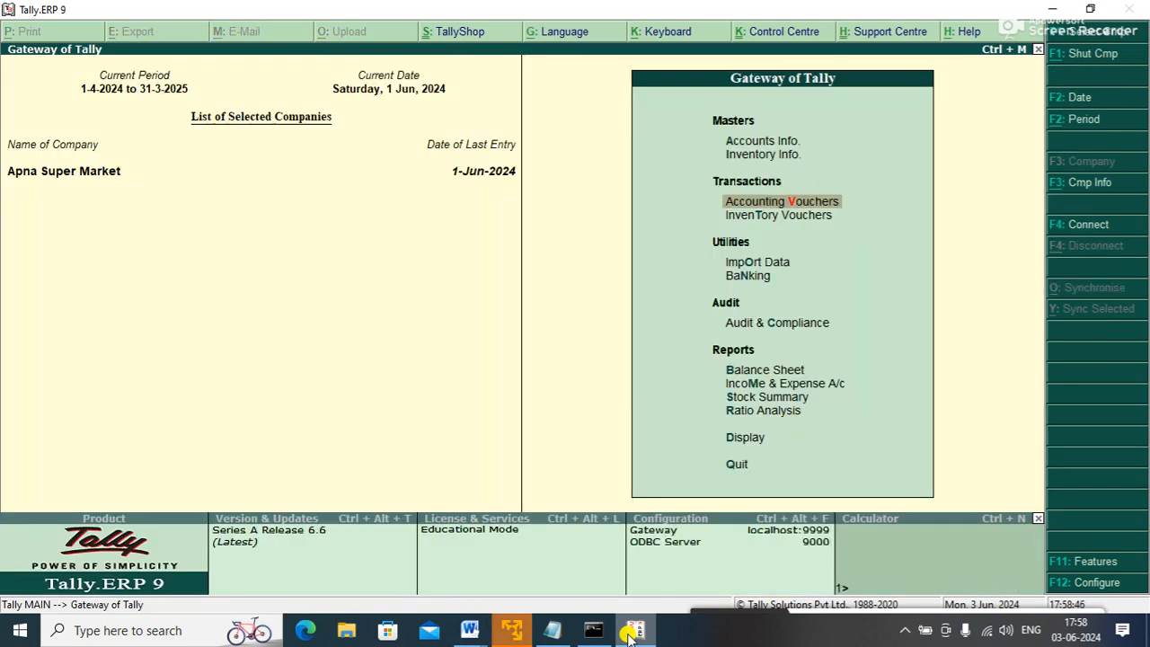
key(Down)
key(Down)
key(Down)
key(Down)
key(Down)
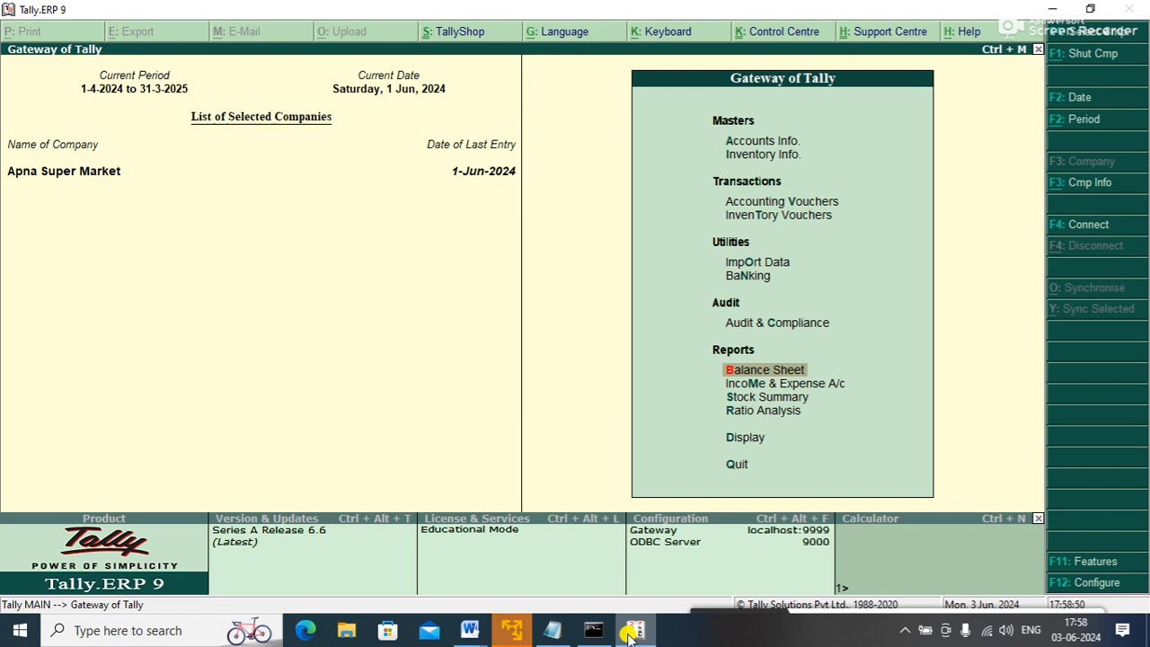
key(Return)
key(Right)
key(Return)
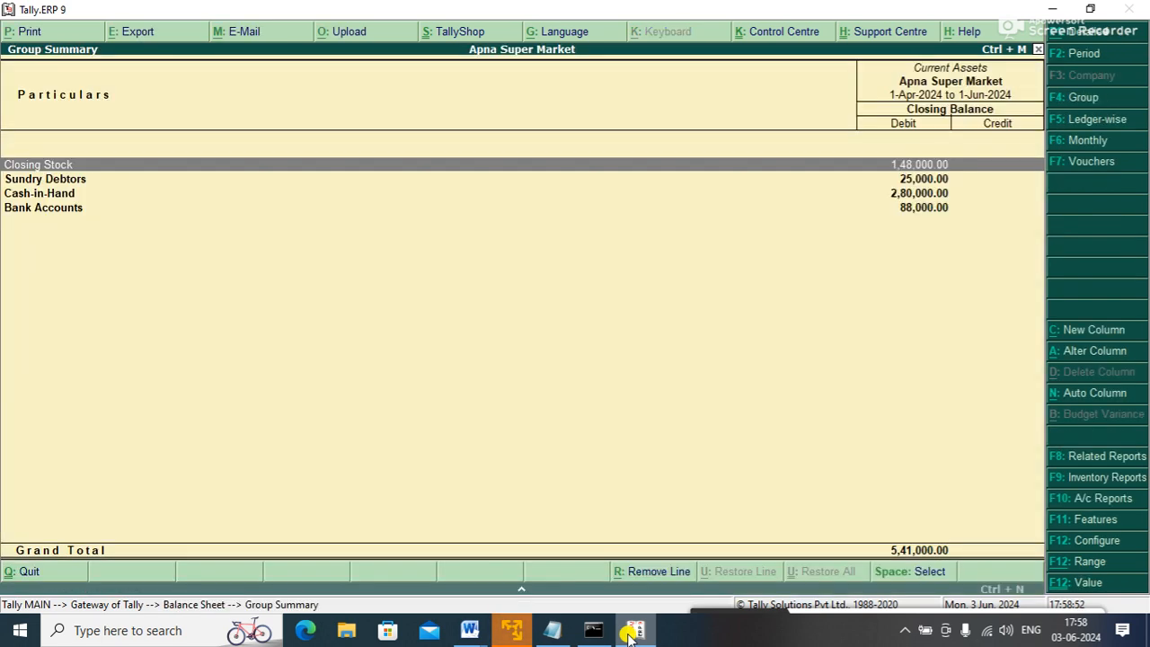
key(Down)
key(Return)
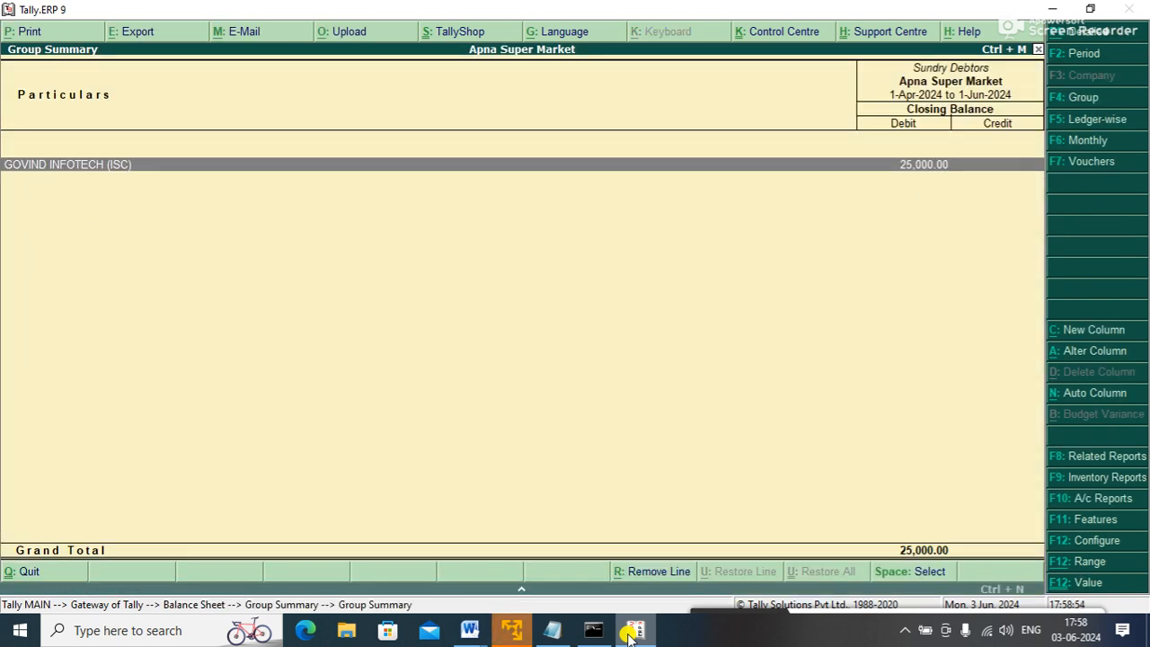
key(Return)
key(Return)
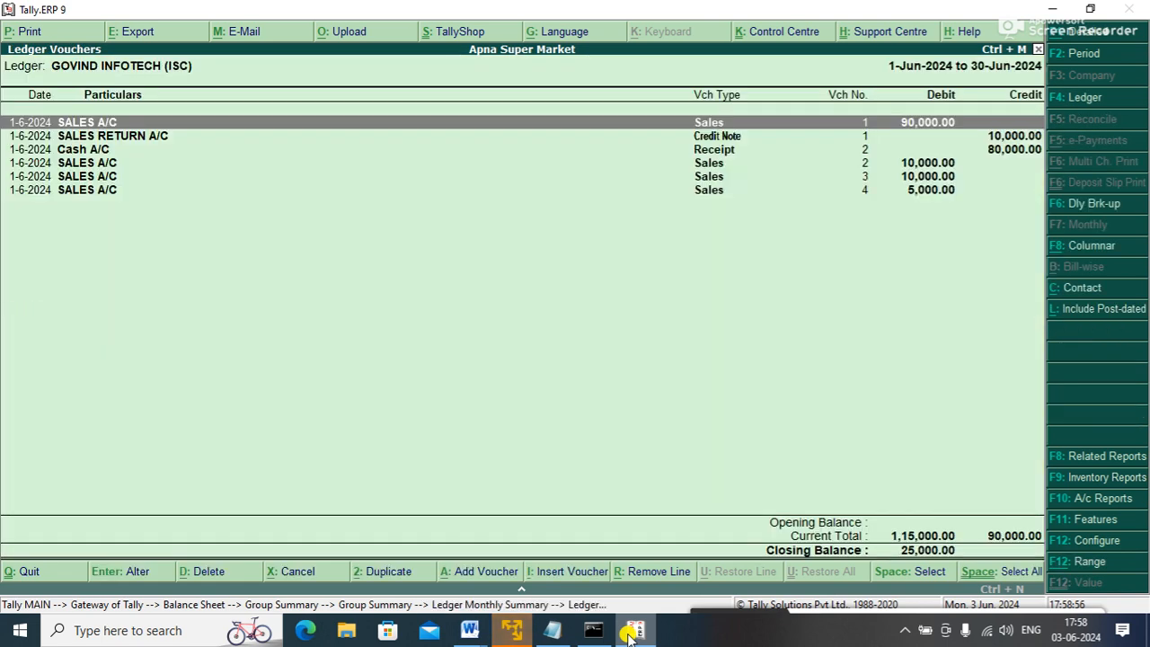
key(Down)
key(Down)
key(Down)
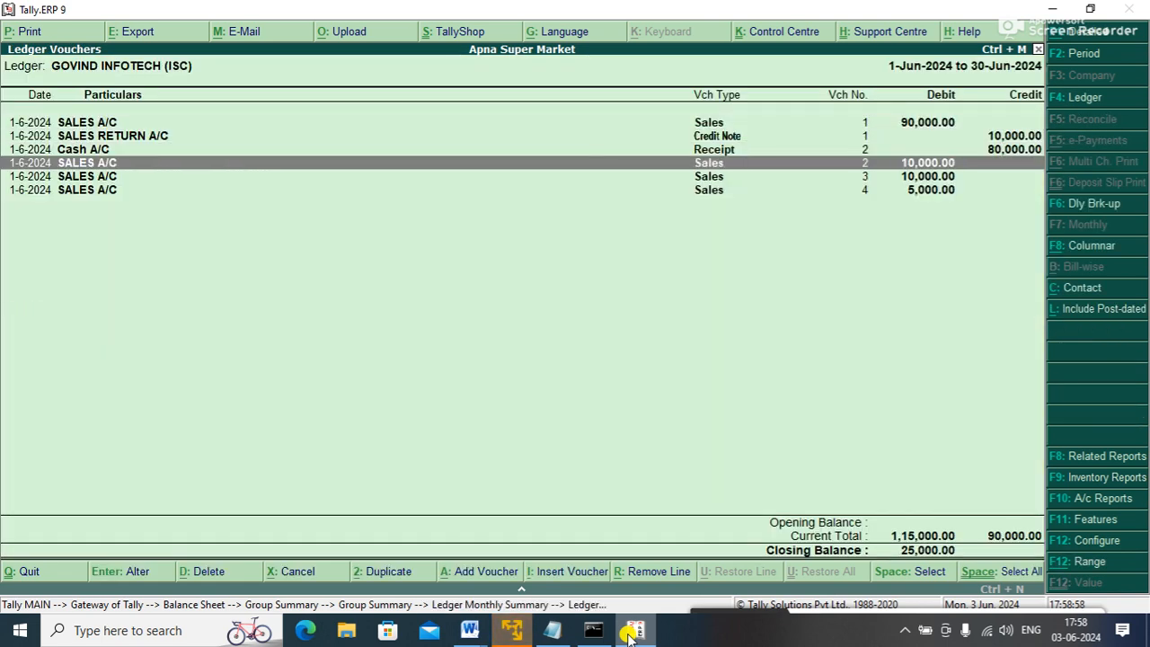
key(Escape)
key(Escape)
key(Escape)
key(Escape)
key(Escape)
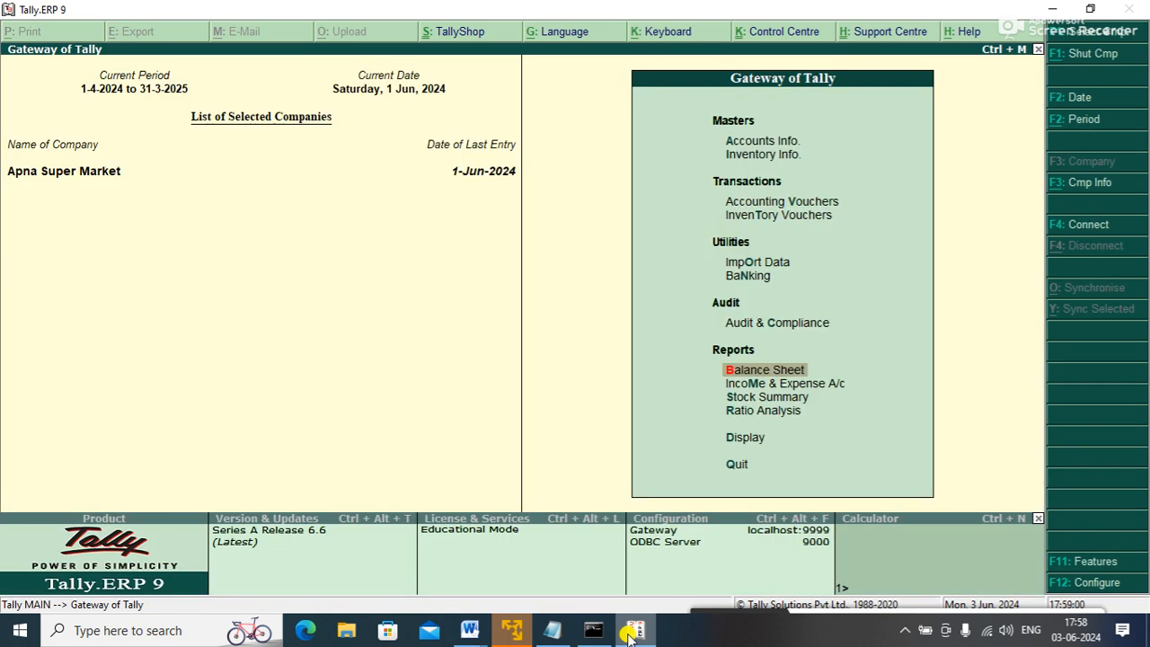
key(Up)
key(Up)
key(Up)
key(Up)
key(Up)
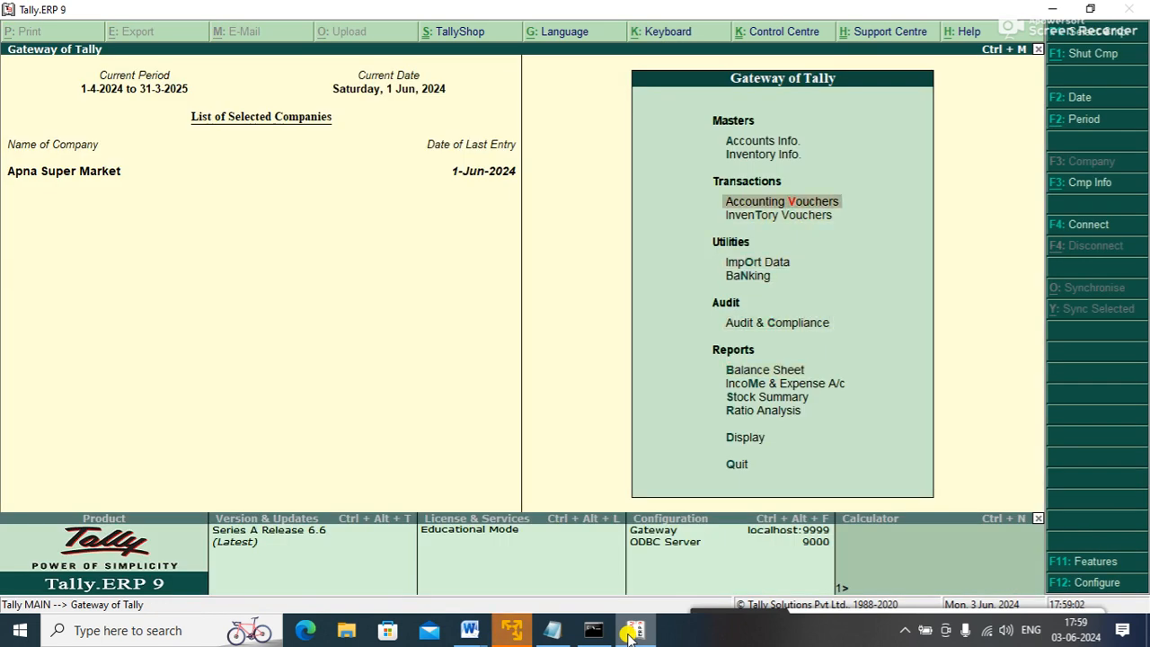
key(Return)
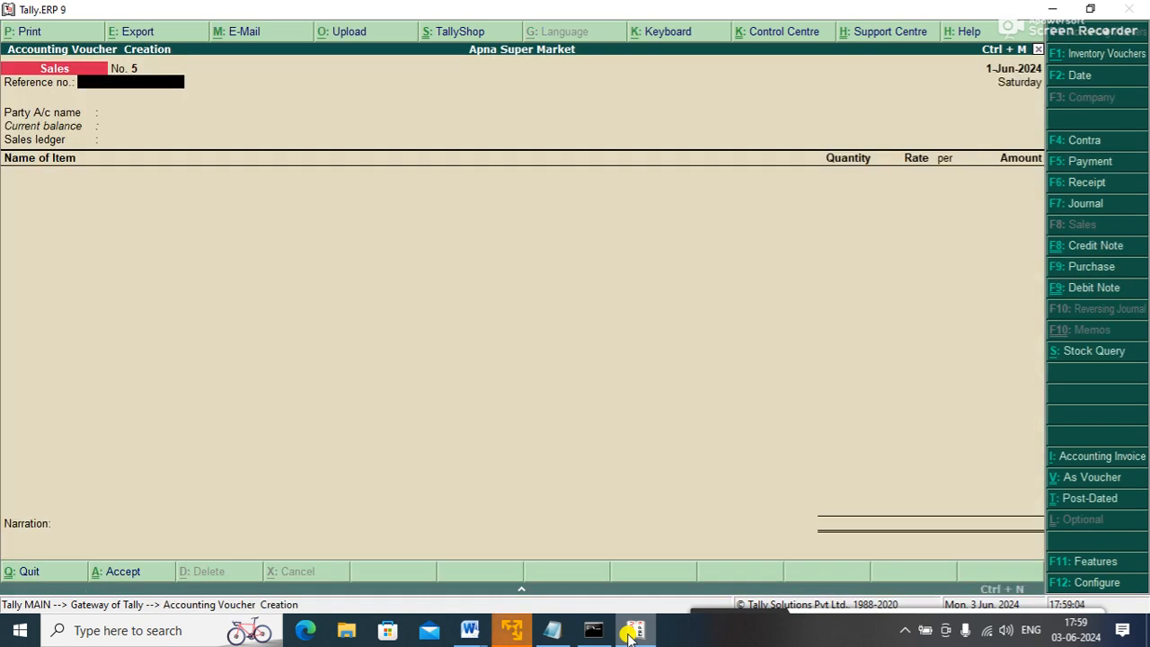
- Start a Receipt voucher crediting GOVIND INFOTECH (ISC), then bring up Accounting Features with F11
key(F6)
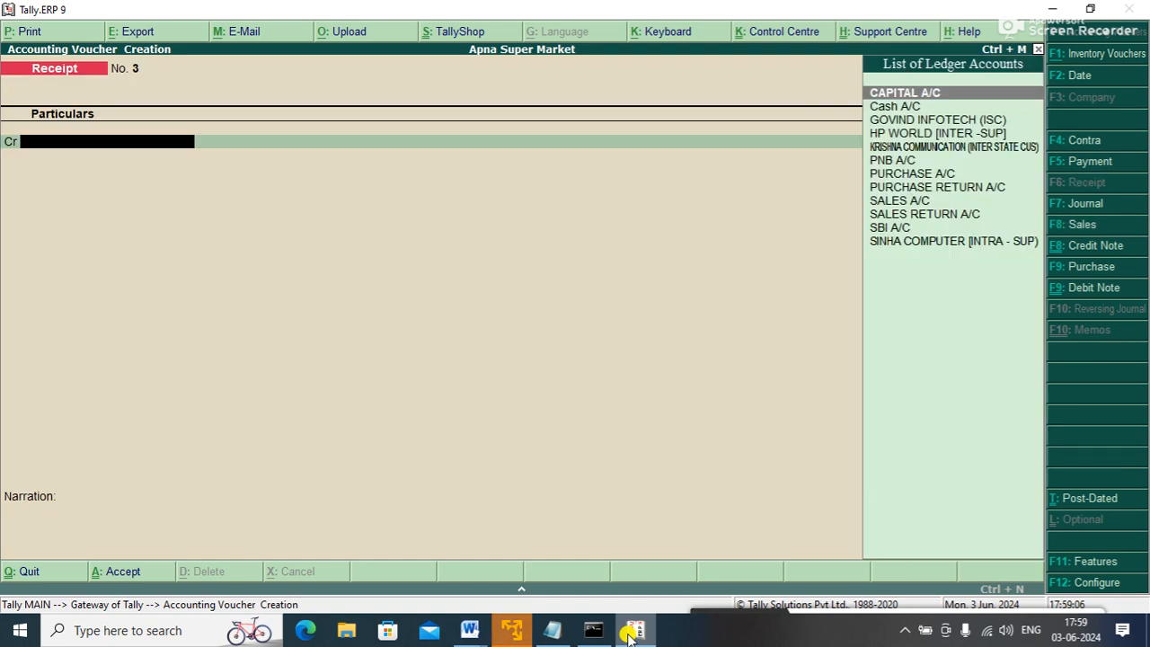
key(Down)
key(Down)
key(Return)
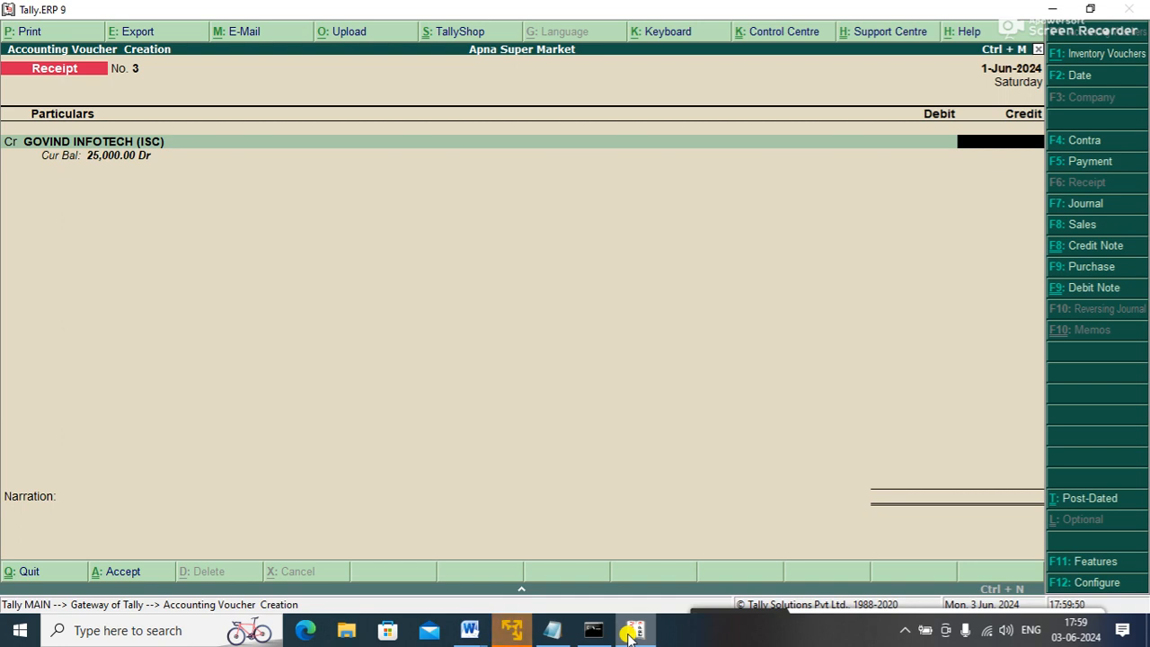
key(F11)
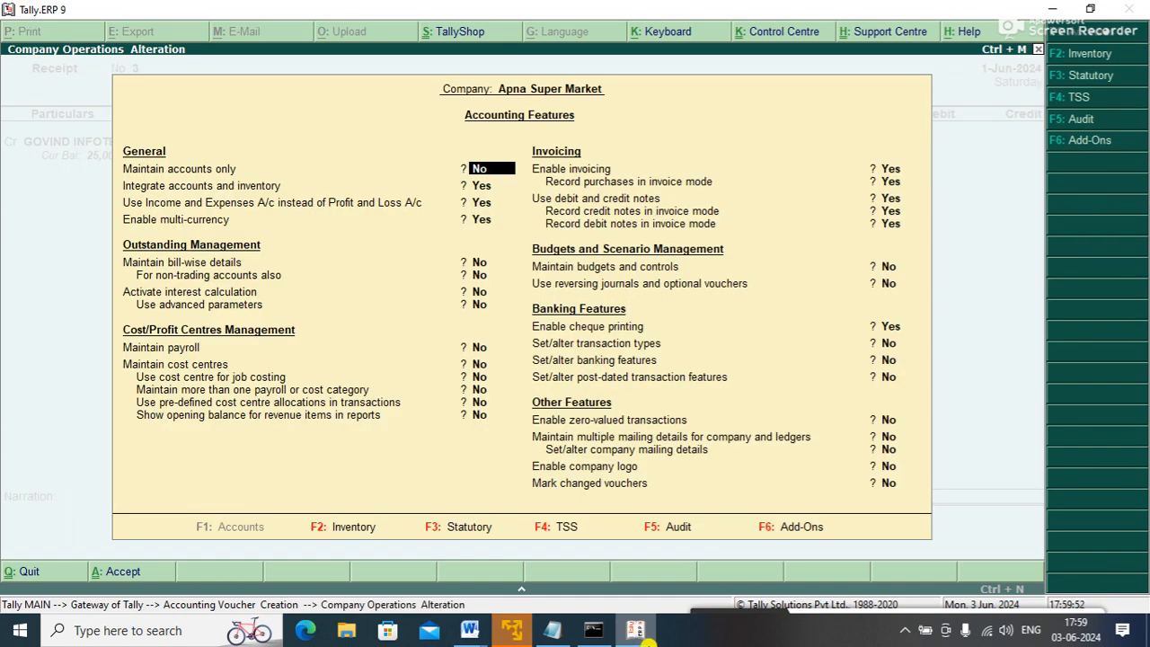
- Set Maintain bill-wise details to Yes and accept the accounting features
key(Down)
key(Down)
key(Down)
key(Down)
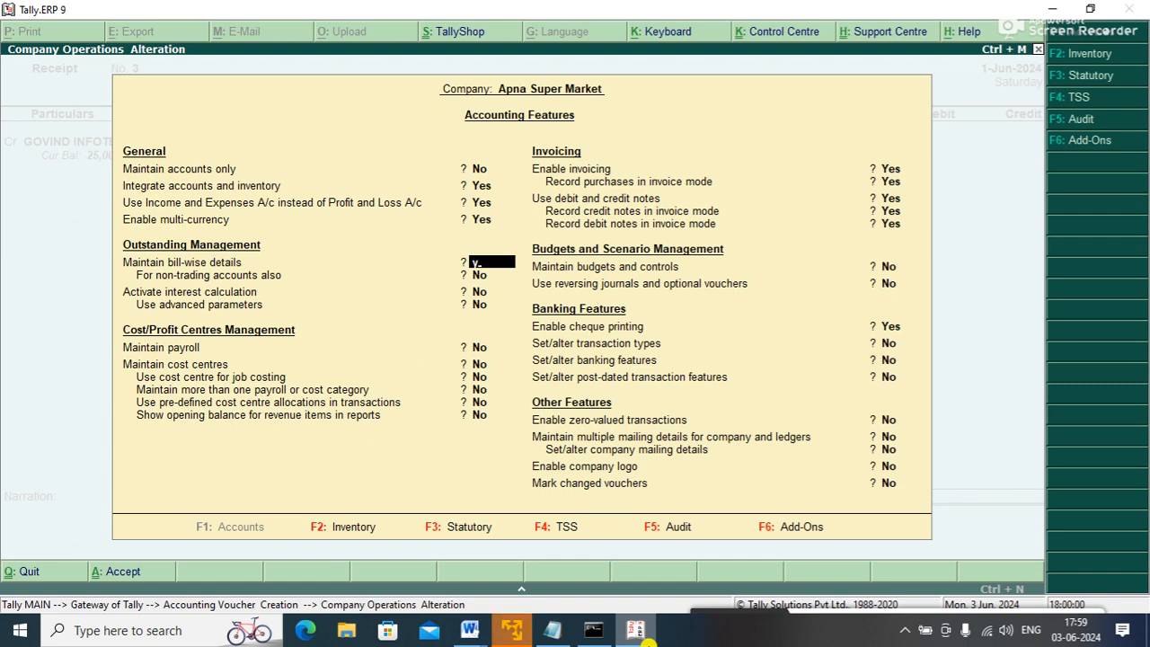
key(y)
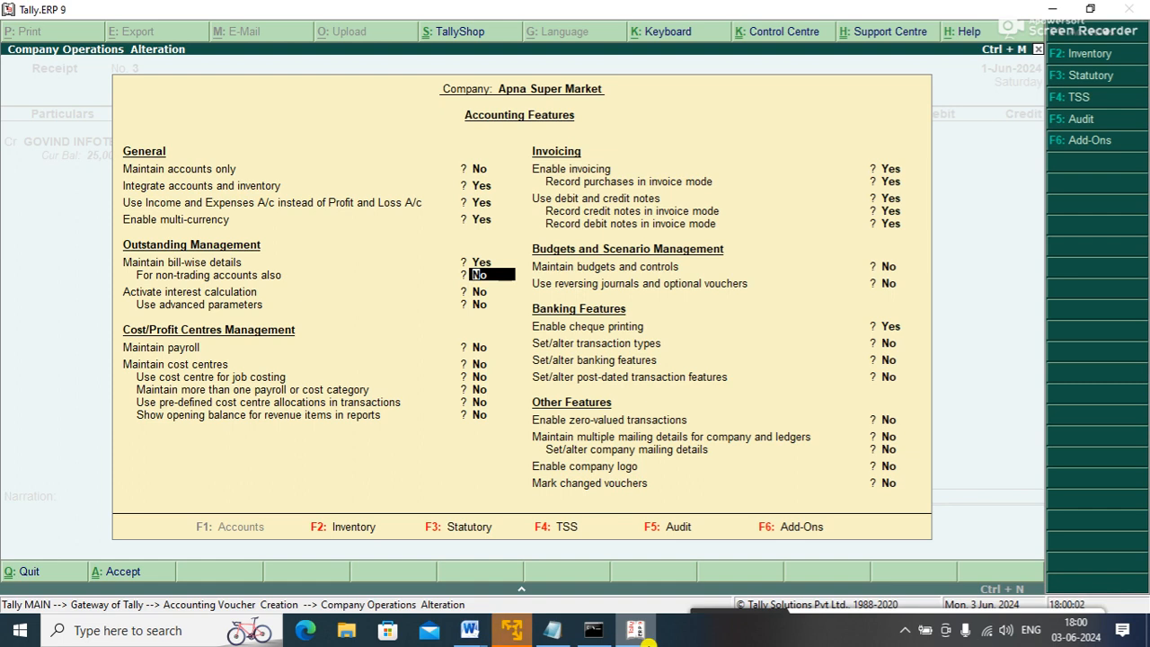
key(ctrl+a)
- Quit the unfinished receipt and bring up saved Sales voucher No. 4 in Accounting Vouchers
key(Escape)
key(y)
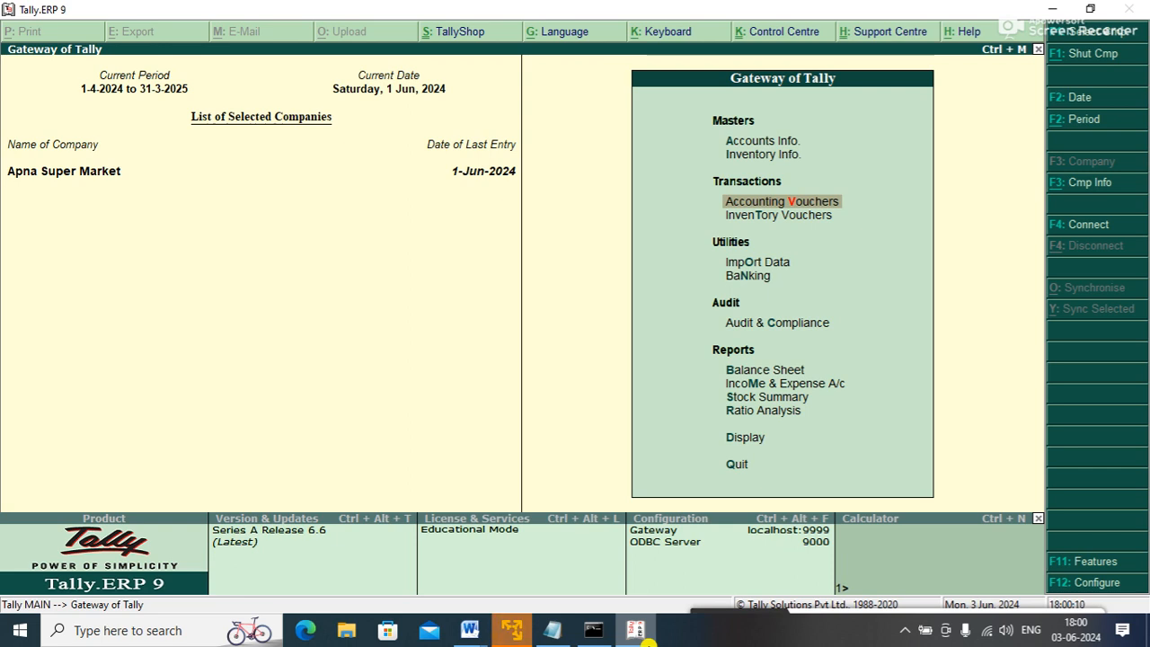
key(Down)
key(Up)
key(Return)
key(Page_Up)
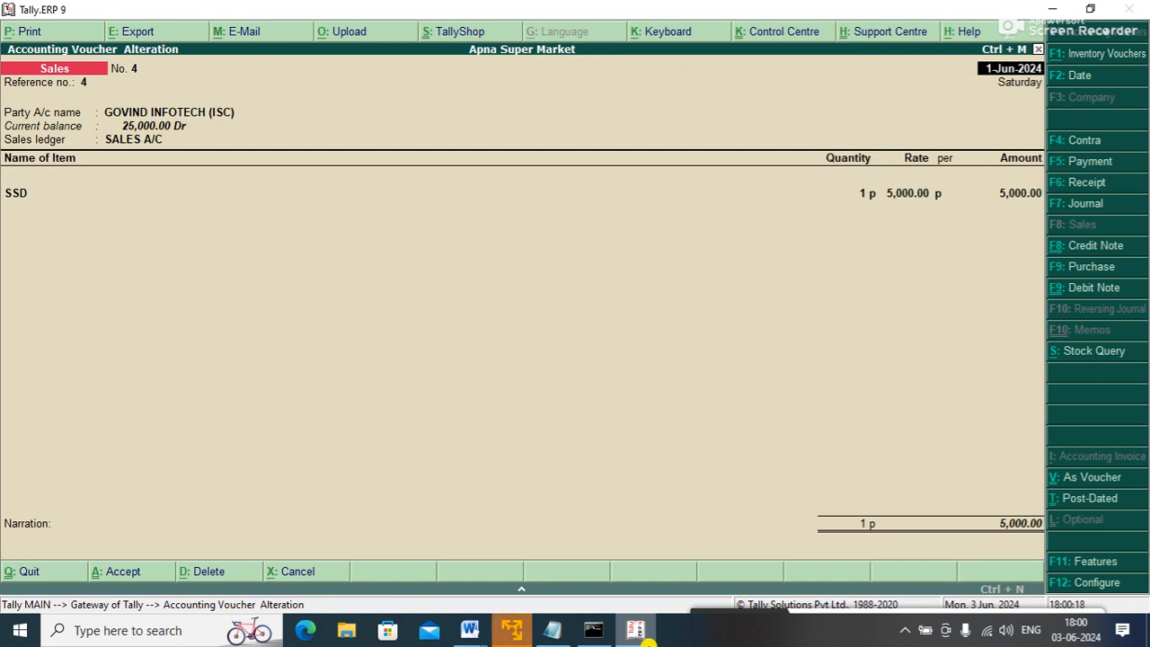
- Delete Sales vouchers No. 4, 3 and 2 one after another with Alt+D, then exit to Gateway
key(alt+d)
key(y)
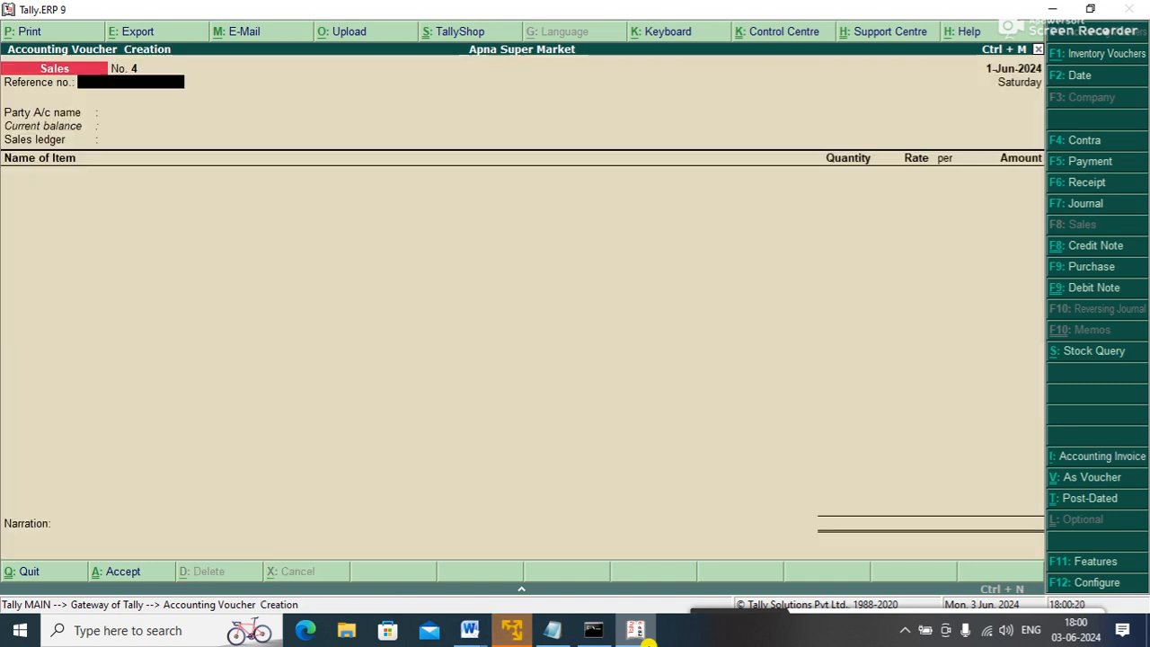
key(Page_Up)
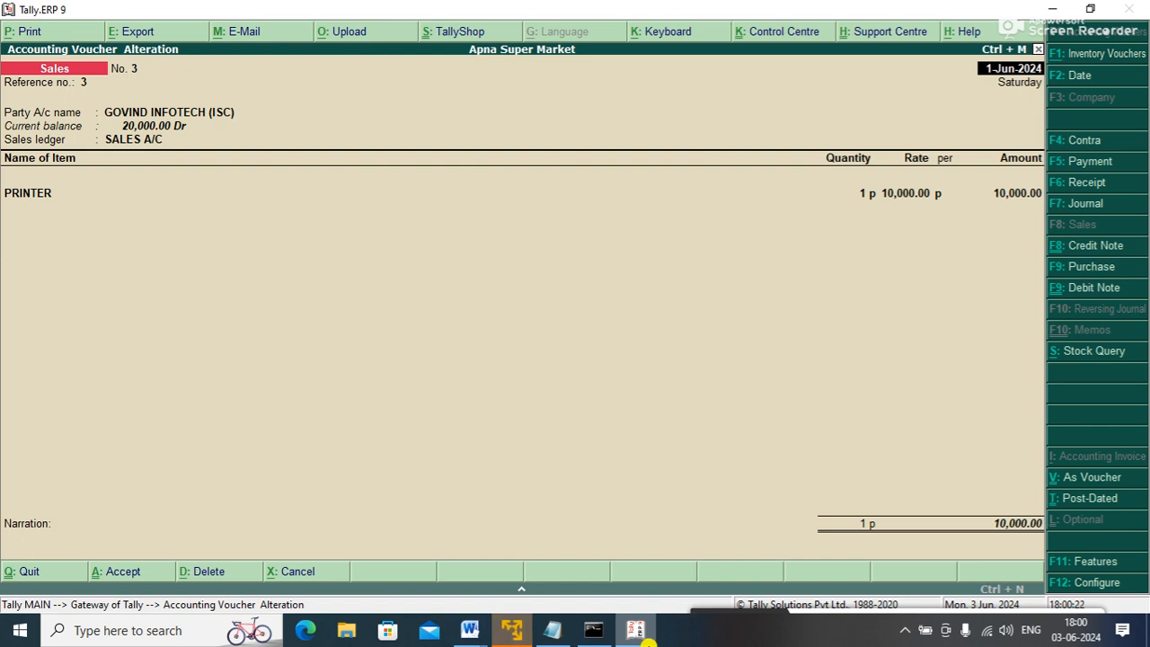
key(alt+d)
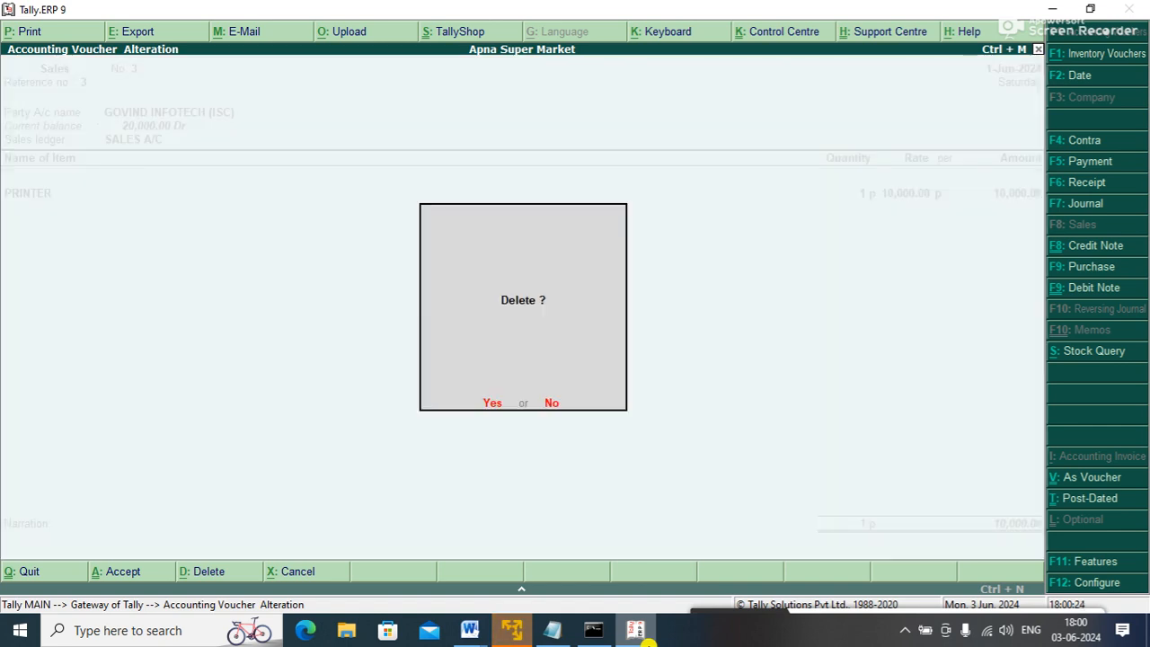
key(y)
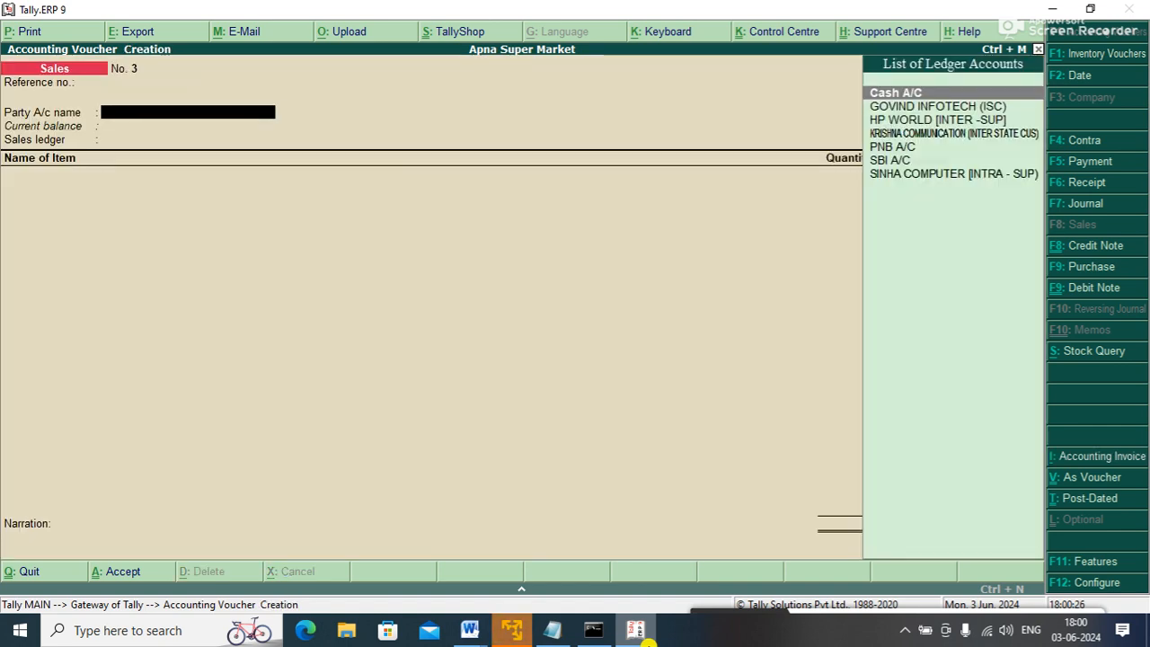
key(Page_Up)
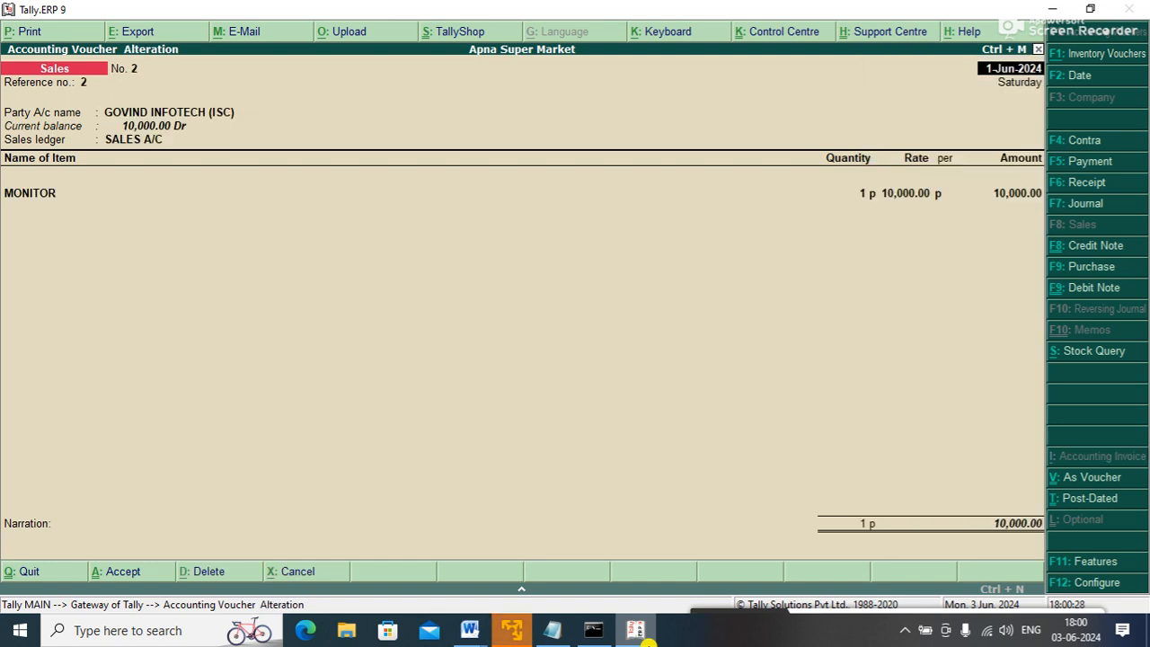
key(alt+d)
key(y)
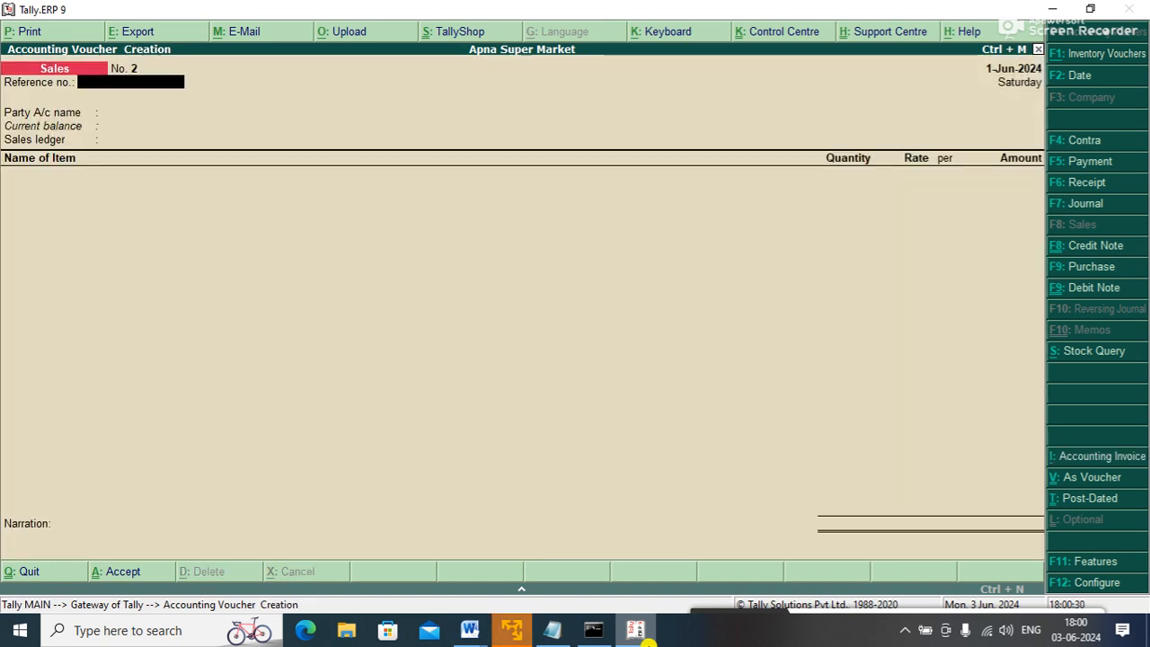
key(Escape)
key(Down)
key(Down)
key(Down)
key(Down)
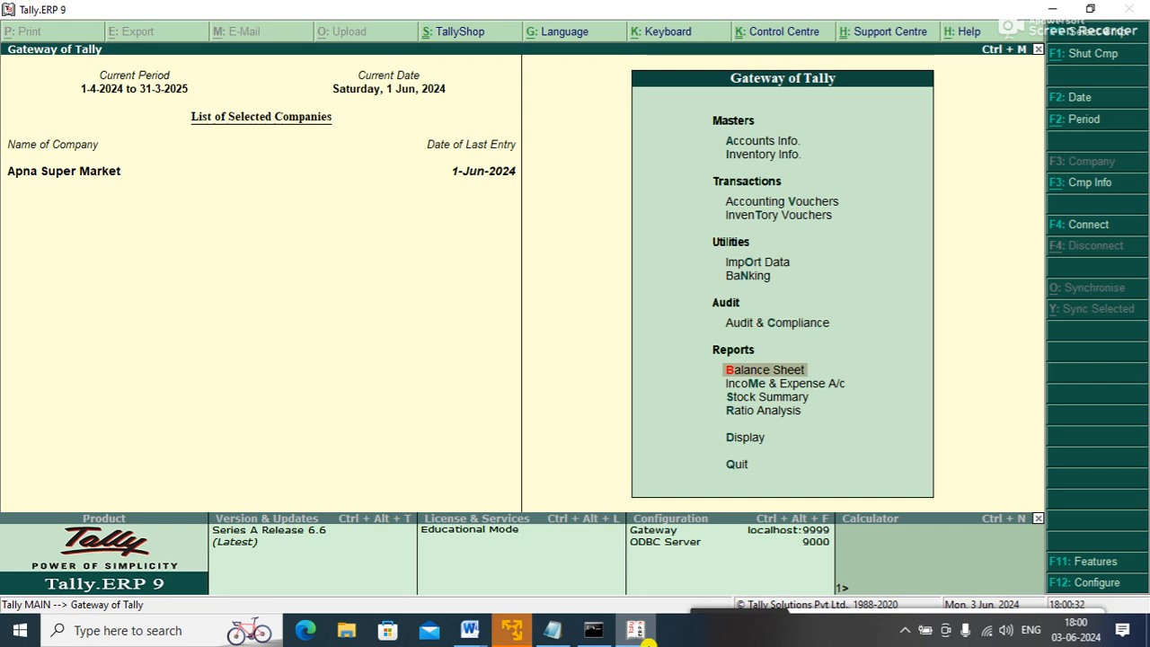
- Check Sundry Debtors under Balance Sheet Current Assets, then open a blank Sales voucher No. 2
key(Return)
key(Right)
key(Return)
key(Down)
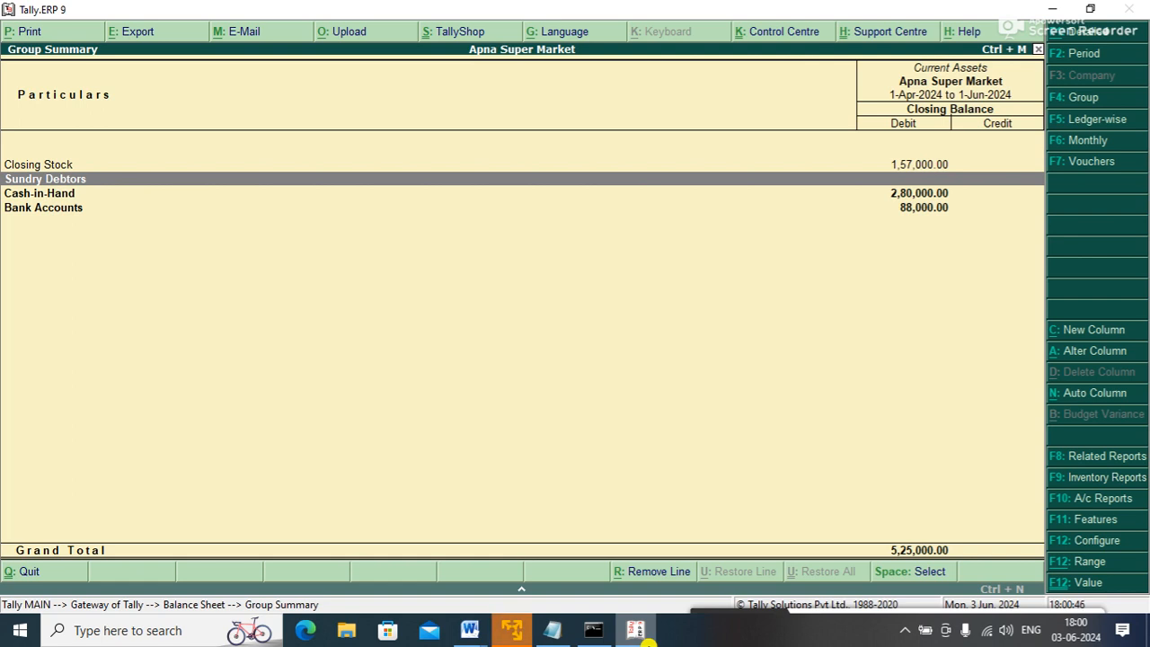
key(Escape)
key(Escape)
key(Up)
key(Up)
key(Up)
key(Up)
key(Up)
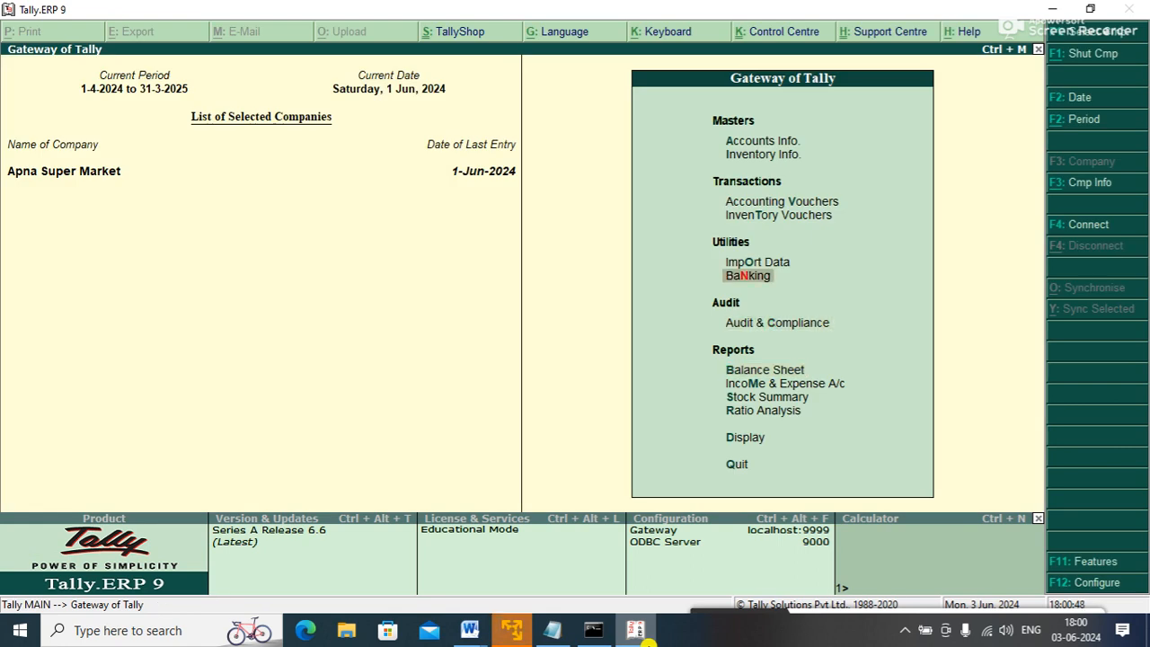
key(Return)
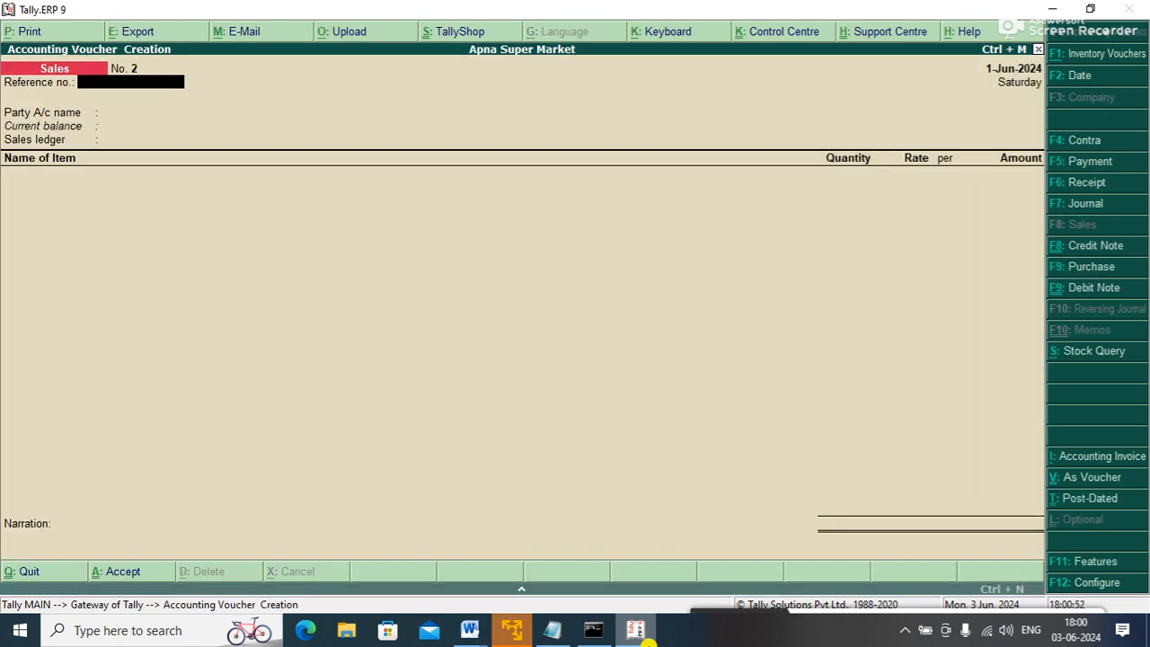
- Check the bill-wise details setting in the F11 accounting features and quit without changes
key(F11)
key(Down)
key(Down)
key(Down)
key(Down)
key(Down)
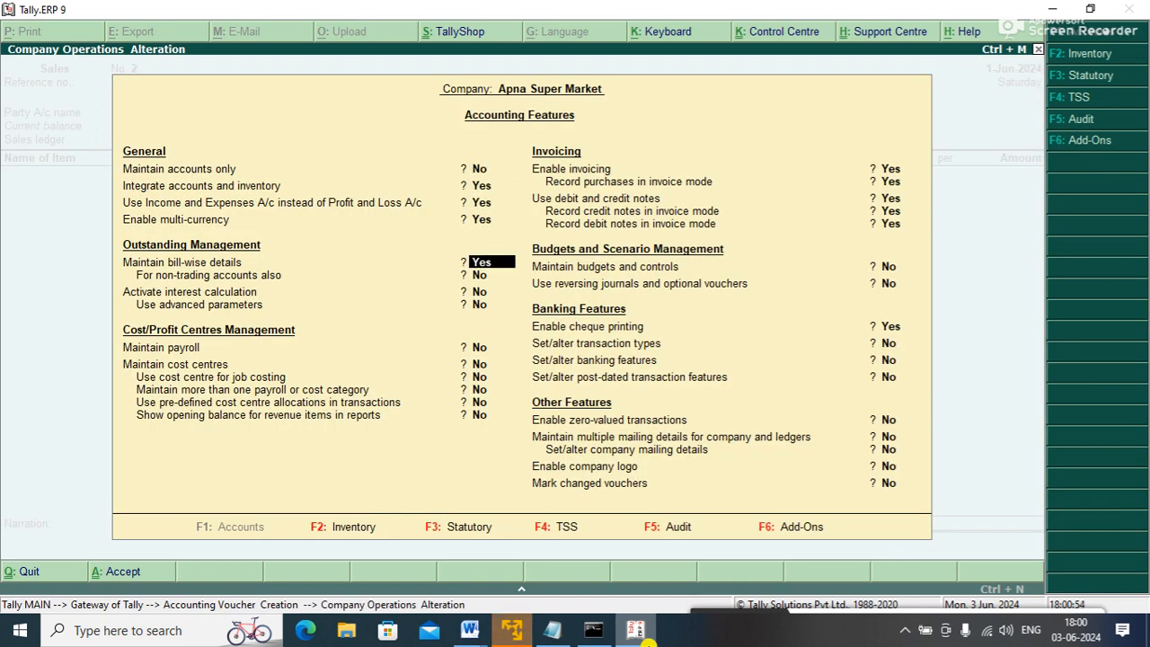
key(Up)
key(Escape)
key(Return)
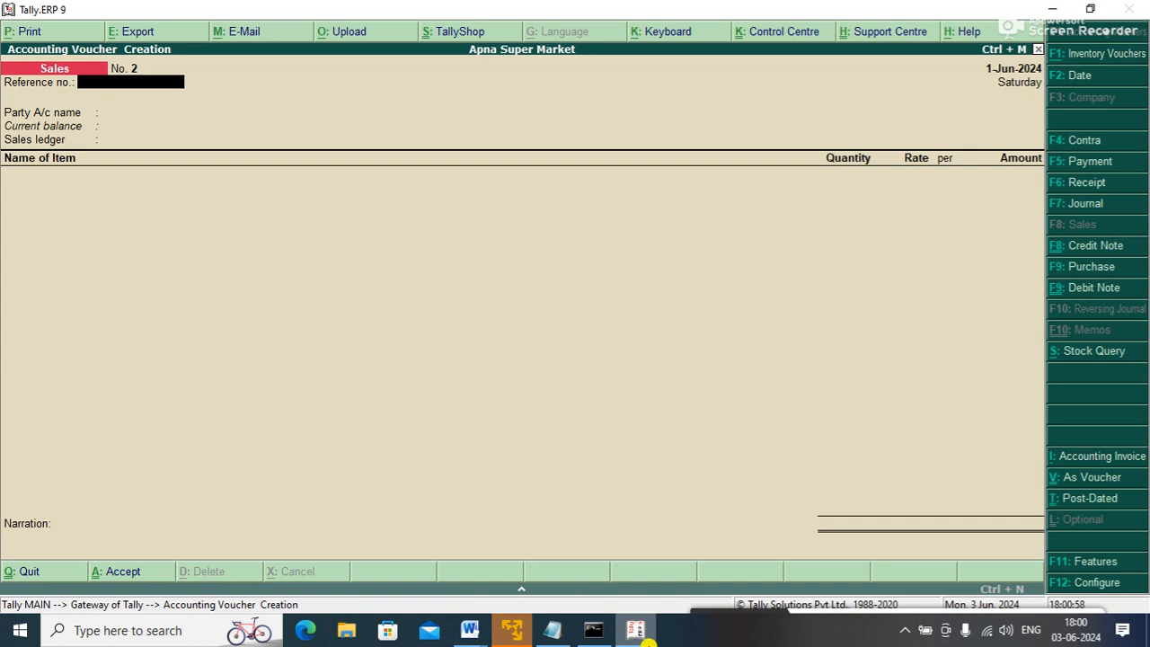
- Enter reference 3, party GOVIND INFOTECH and SALES A/C as the sales ledger
text(3)
key(Return)
key(Down)
key(Return)
key(ctrl+a)
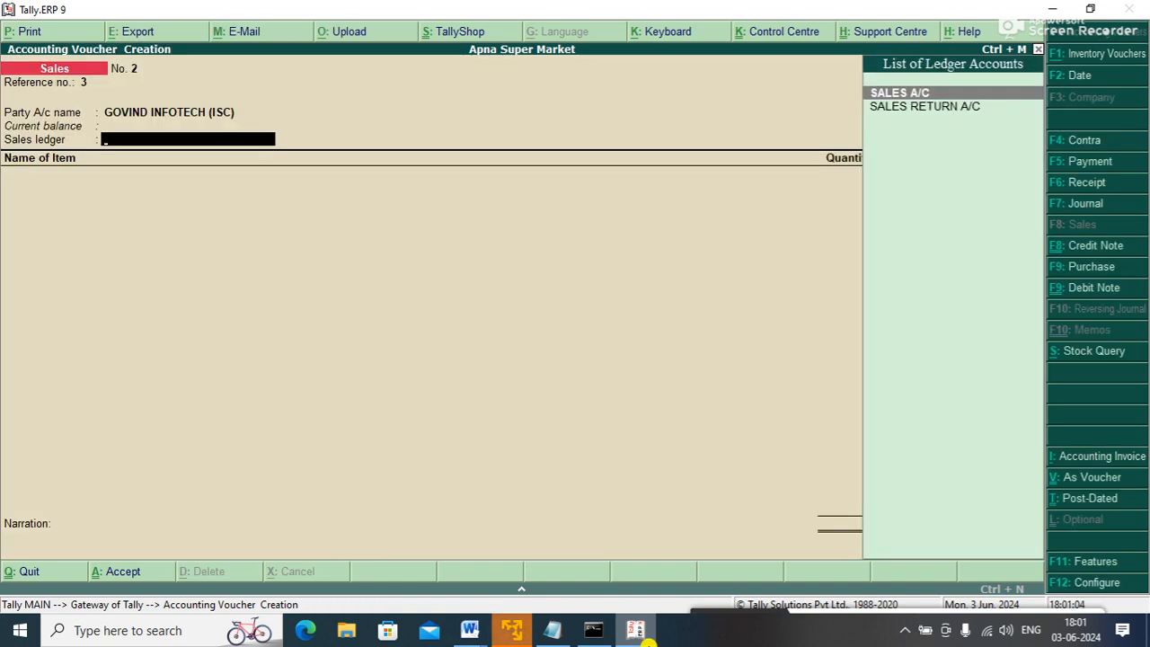
key(Down)
key(Up)
key(Return)
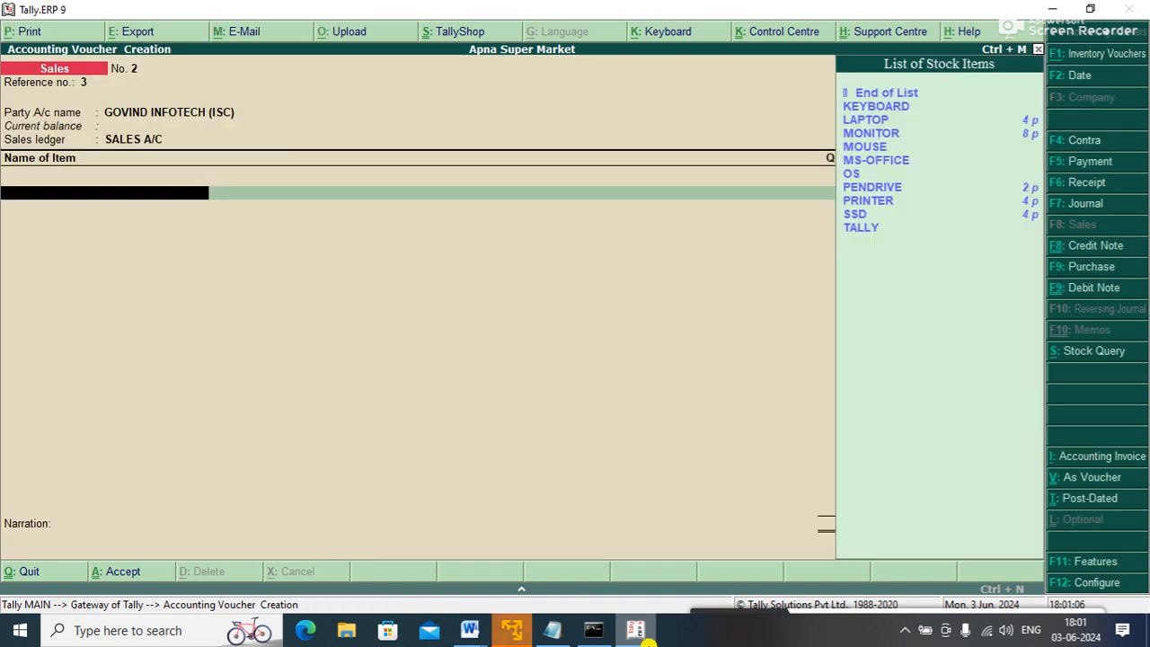
- Add one MONITOR from Main Location at 10,000.00 and save Sales voucher No. 2
key(Down)
key(Down)
key(Down)
key(Return)
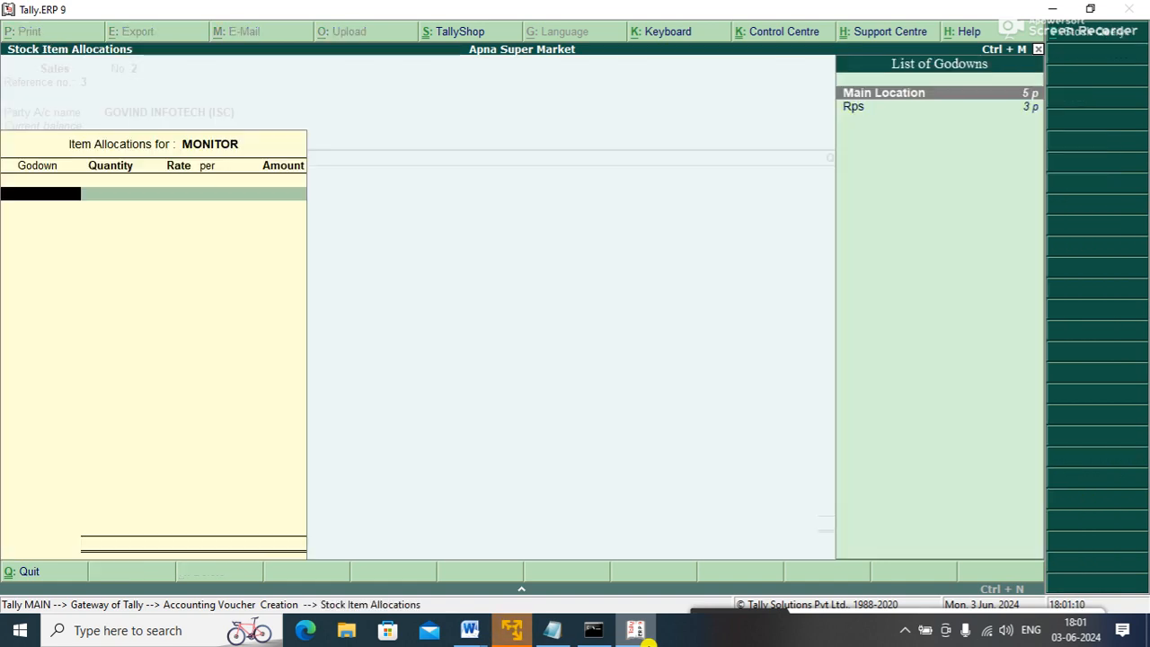
key(Return)
text(1)
key(Return)
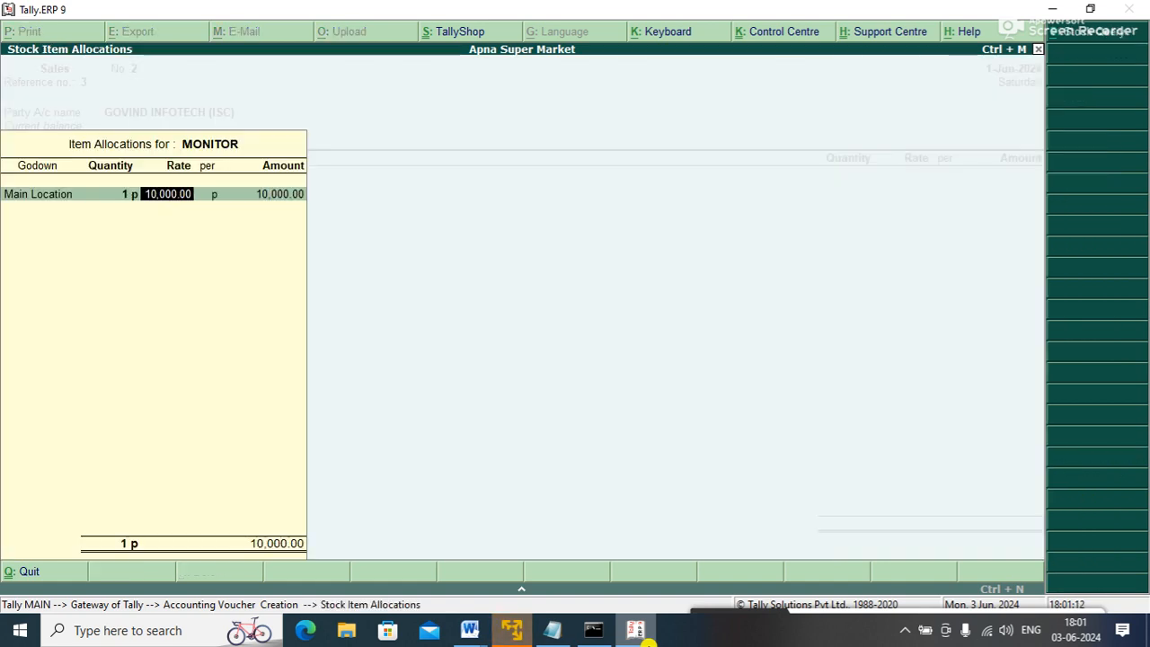
key(Return)
key(Return)
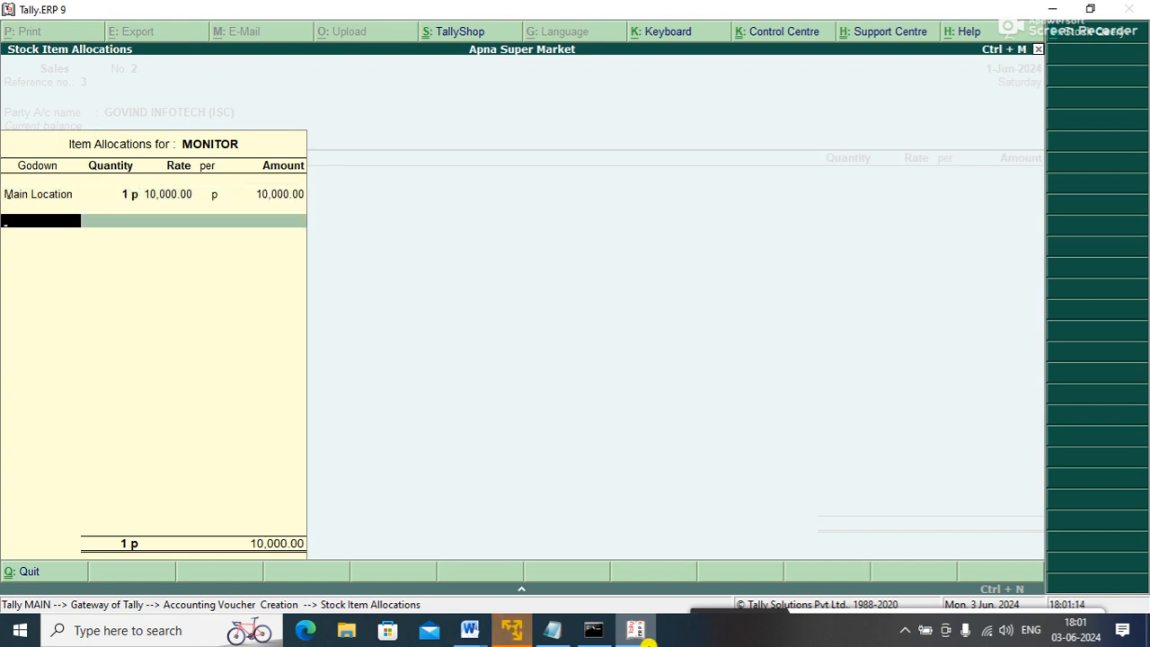
key(Return)
key(Return)
key(Return)
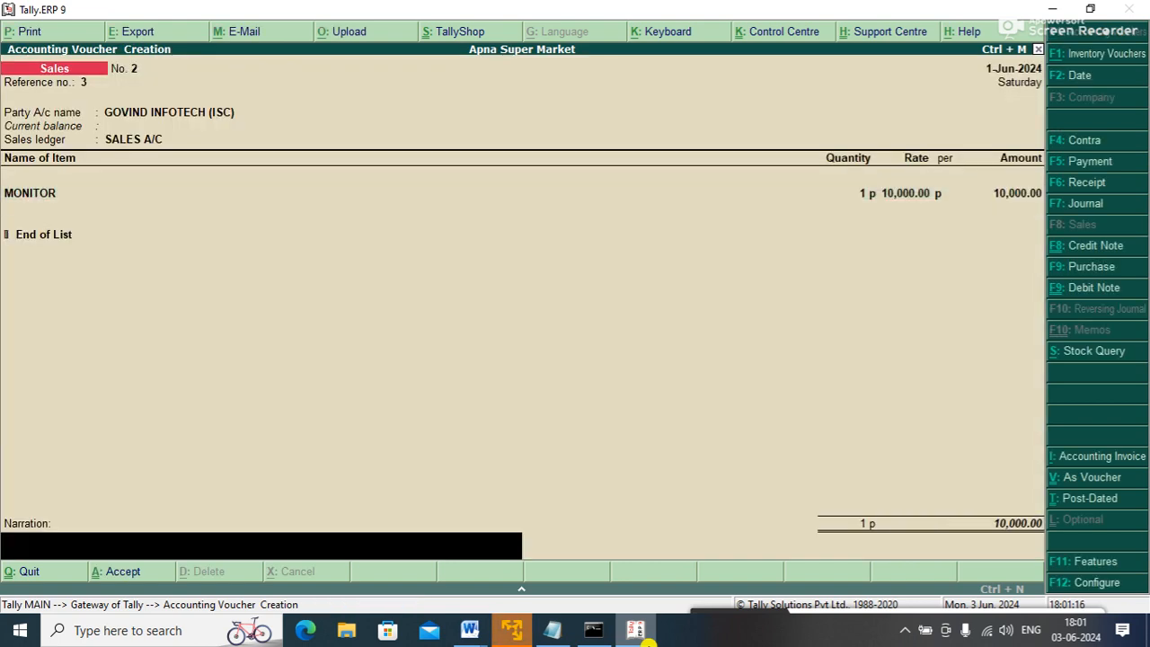
key(Return)
key(Return)
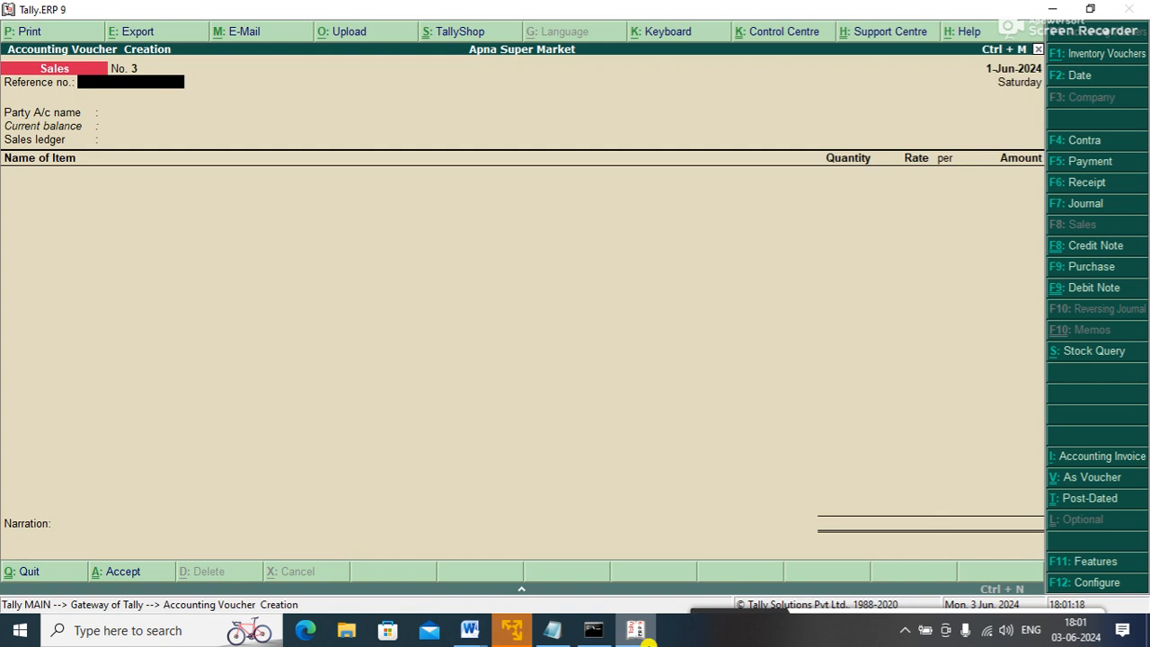
- Enter reference 4 with GOVIND INFOTECH as party and SALES A/C as sales ledger
text(4)
key(Return)
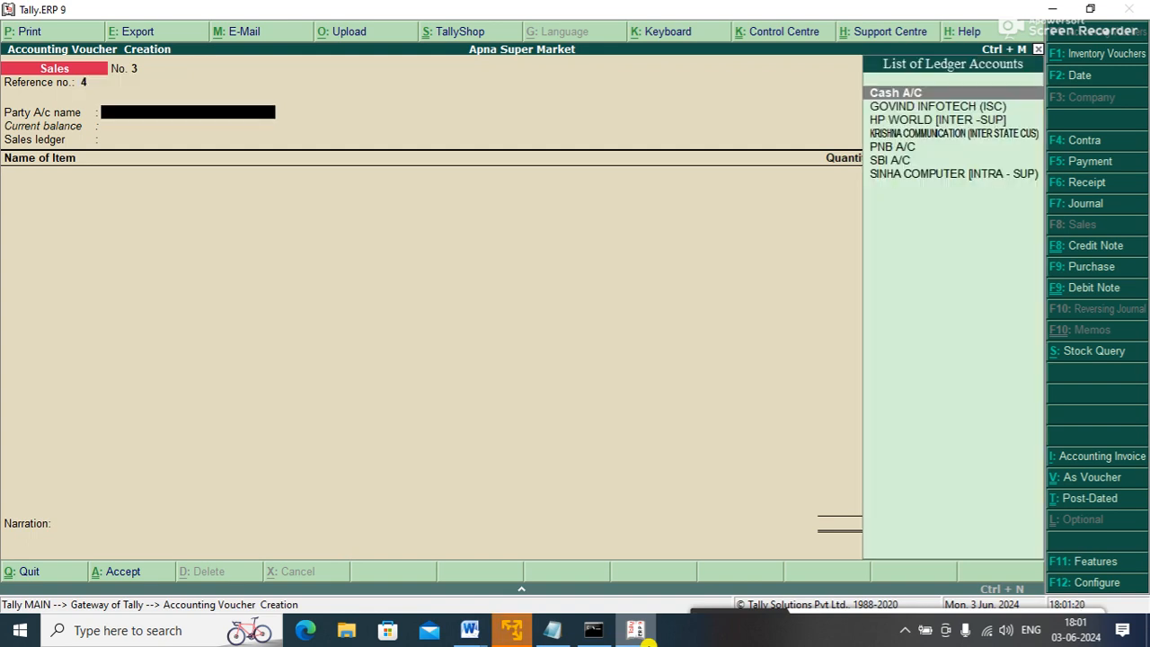
key(Down)
key(Return)
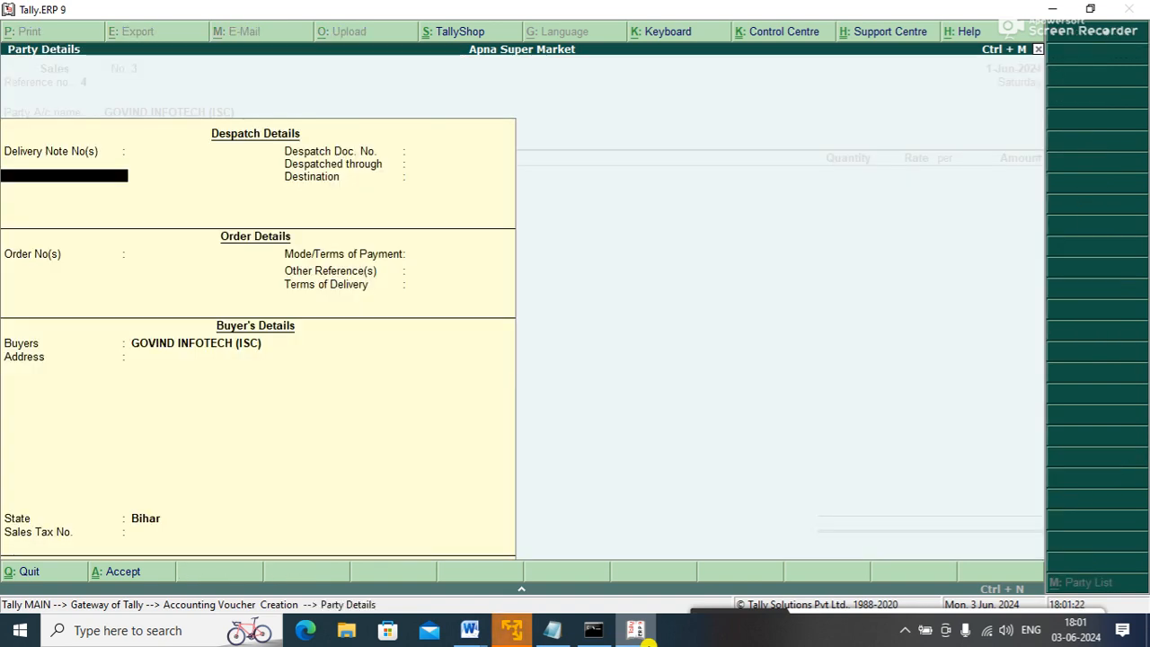
key(ctrl+a)
key(Return)
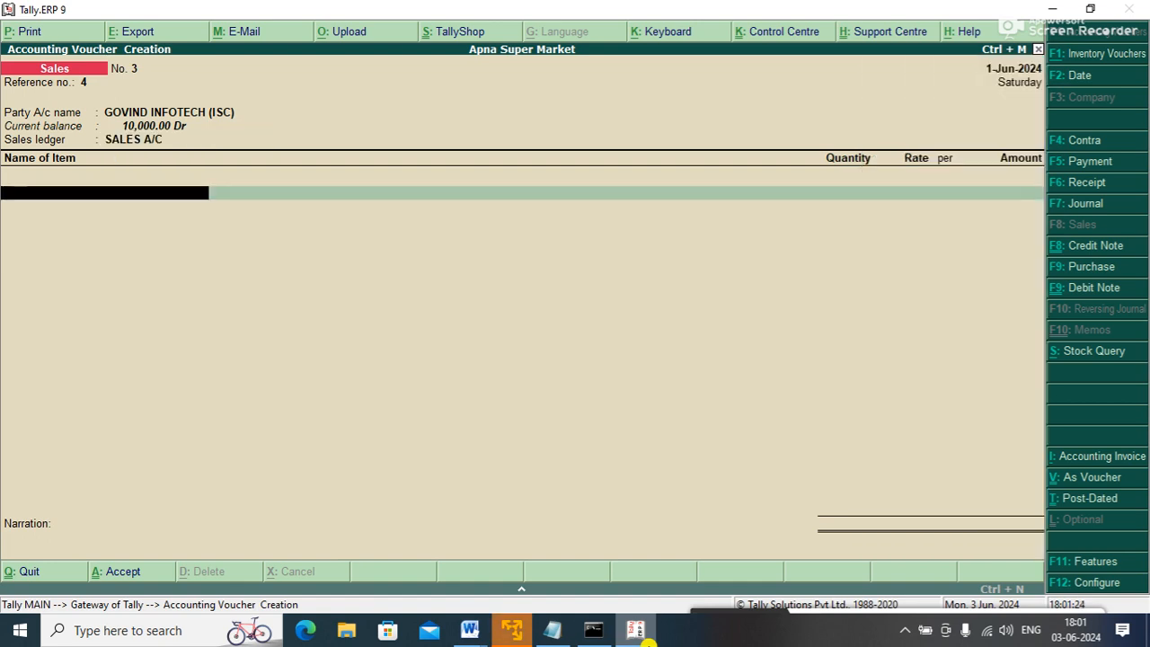
key(Down)
key(Down)
key(Down)
key(Down)
key(Down)
key(Down)
key(Down)
key(Down)
key(Down)
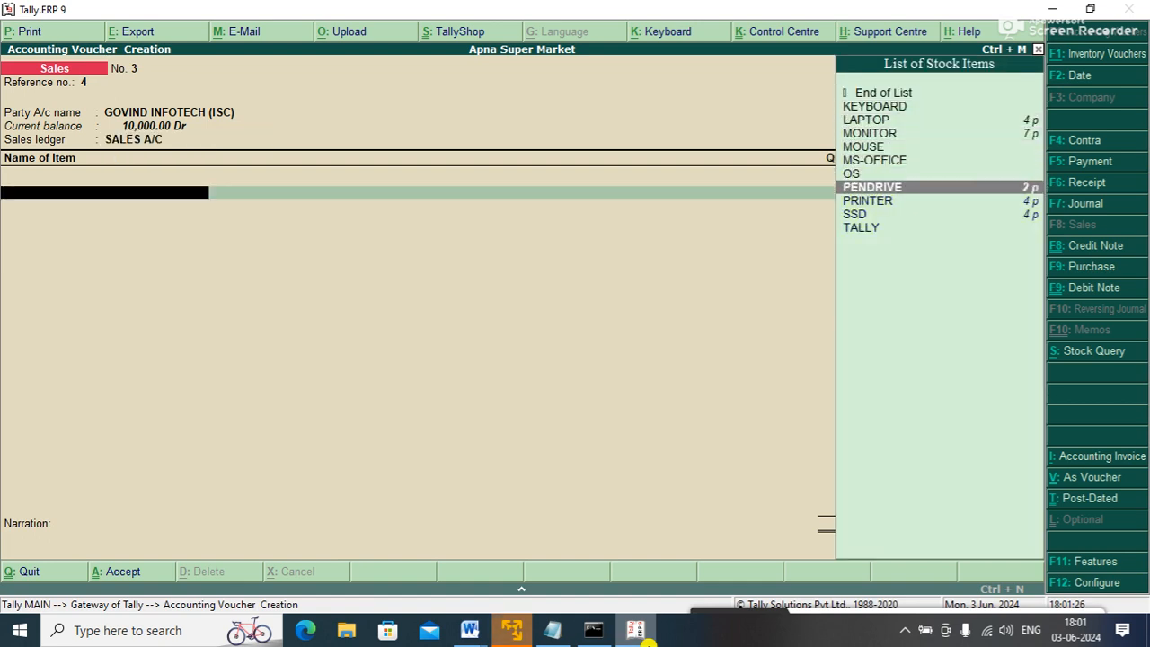
- Add one PRINTER from Main Location at rate 10,000 and save Sales voucher No. 3
key(Up)
key(Return)
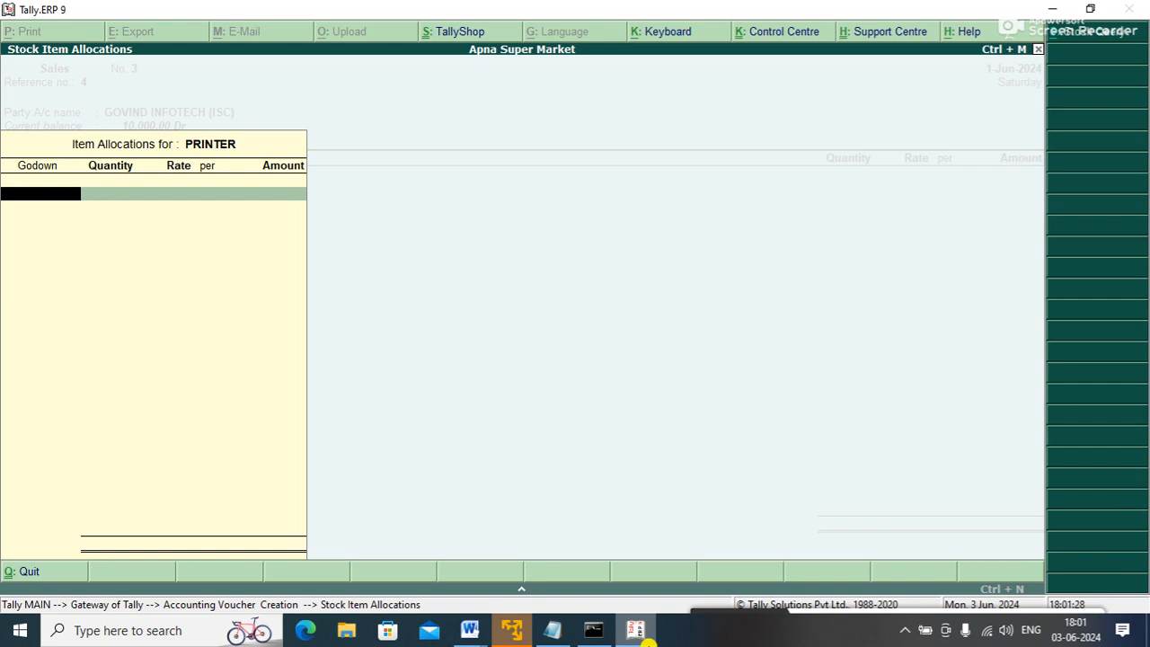
key(Return)
text(1)
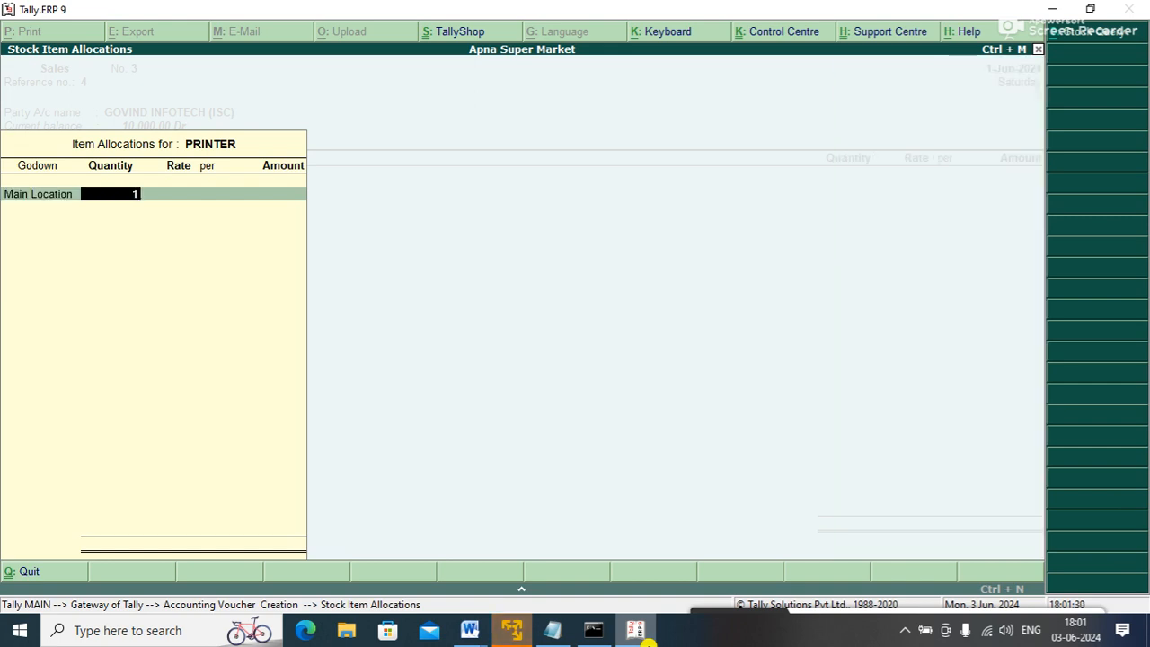
key(Return)
text(10,000)
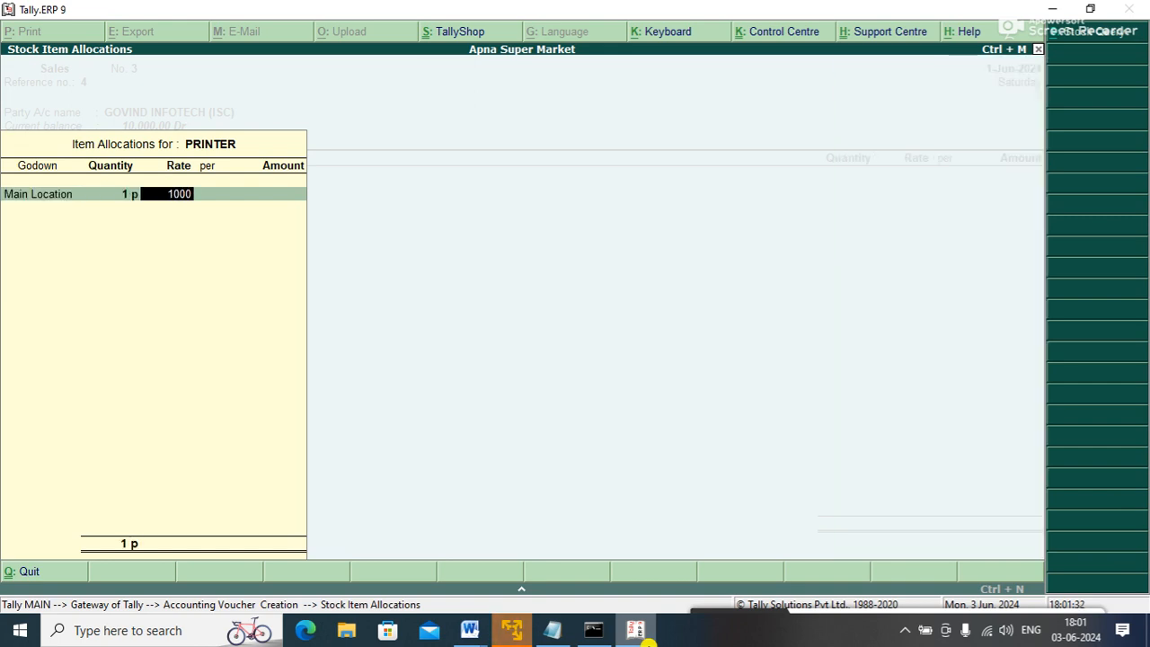
key(Return)
key(Return)
key(Return)
key(Return)
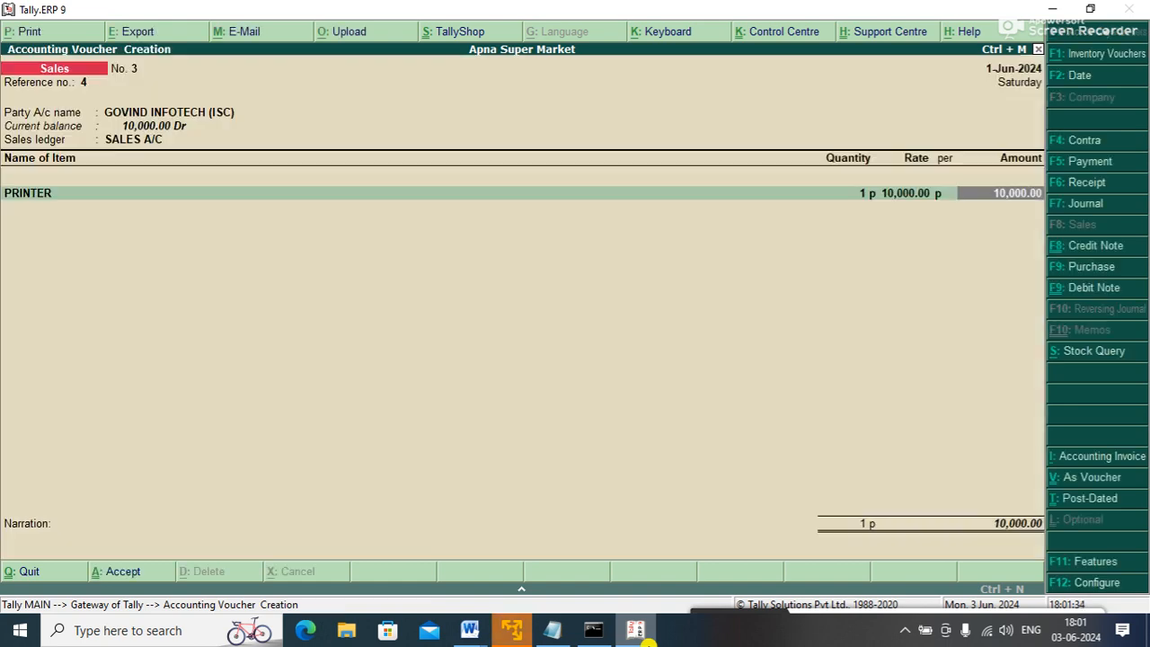
key(Return)
key(Return)
key(Return)
key(Return)
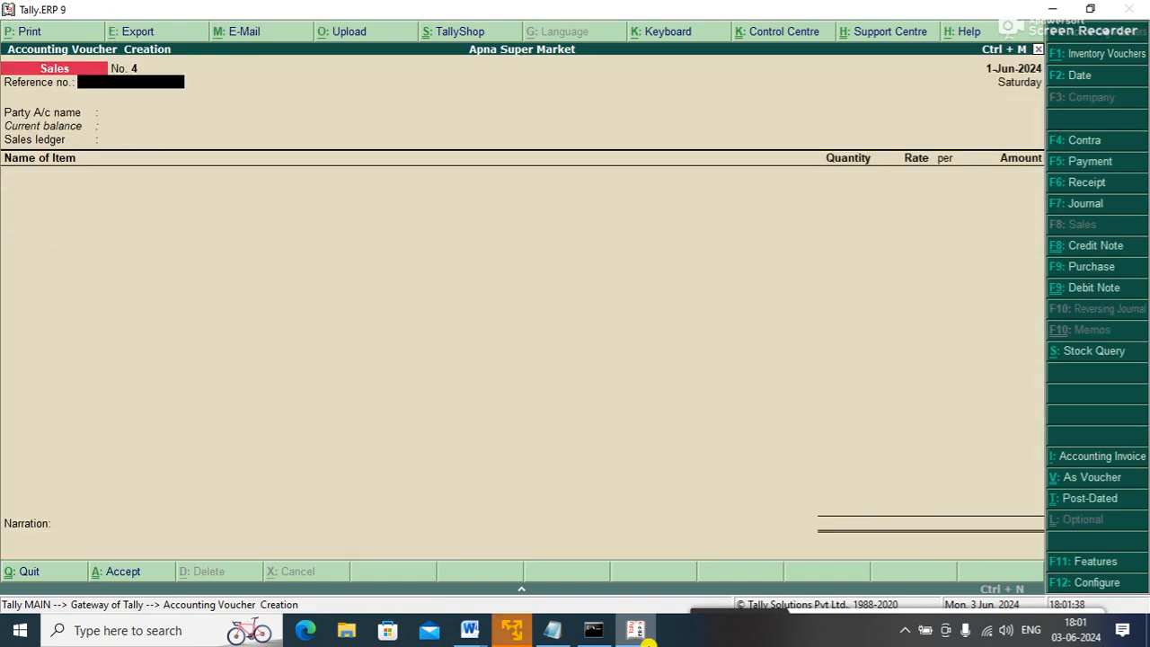
- Enter reference 5, party GOVIND INFOTECH (ISC) and SALES A/C as the ledger
text(5)
key(Return)
key(Down)
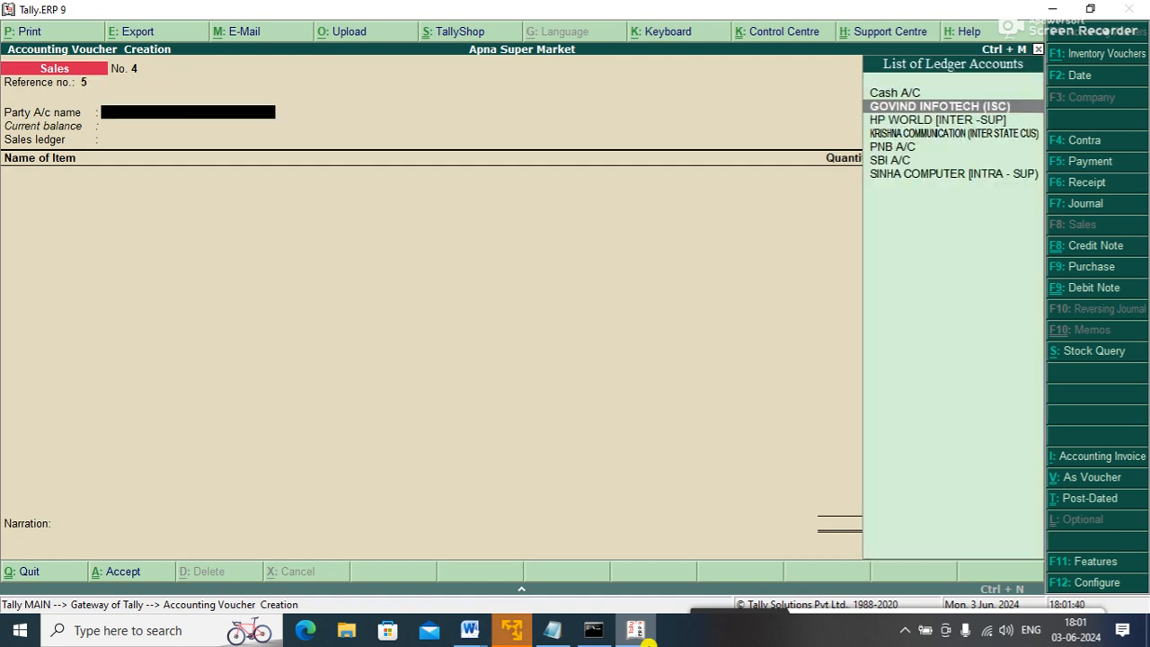
key(Return)
key(ctrl+a)
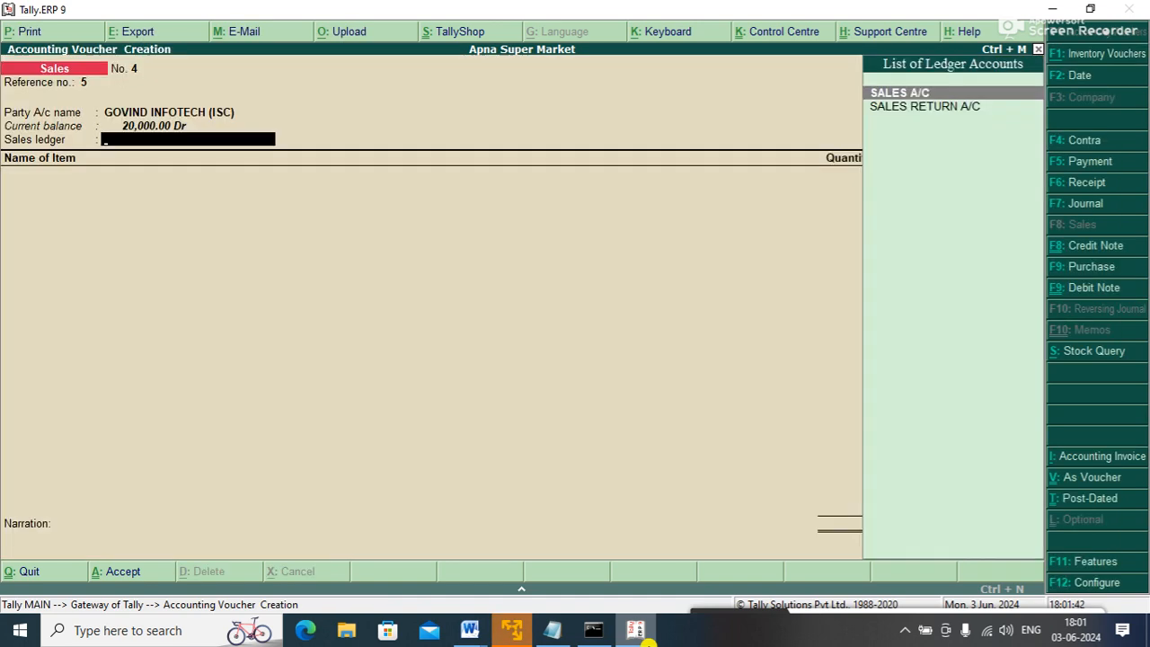
key(Return)
- Allocate one SSD from Main Location at rate 10,000
key(Down)
key(Down)
key(Down)
key(Down)
key(Down)
key(Down)
key(Down)
key(Down)
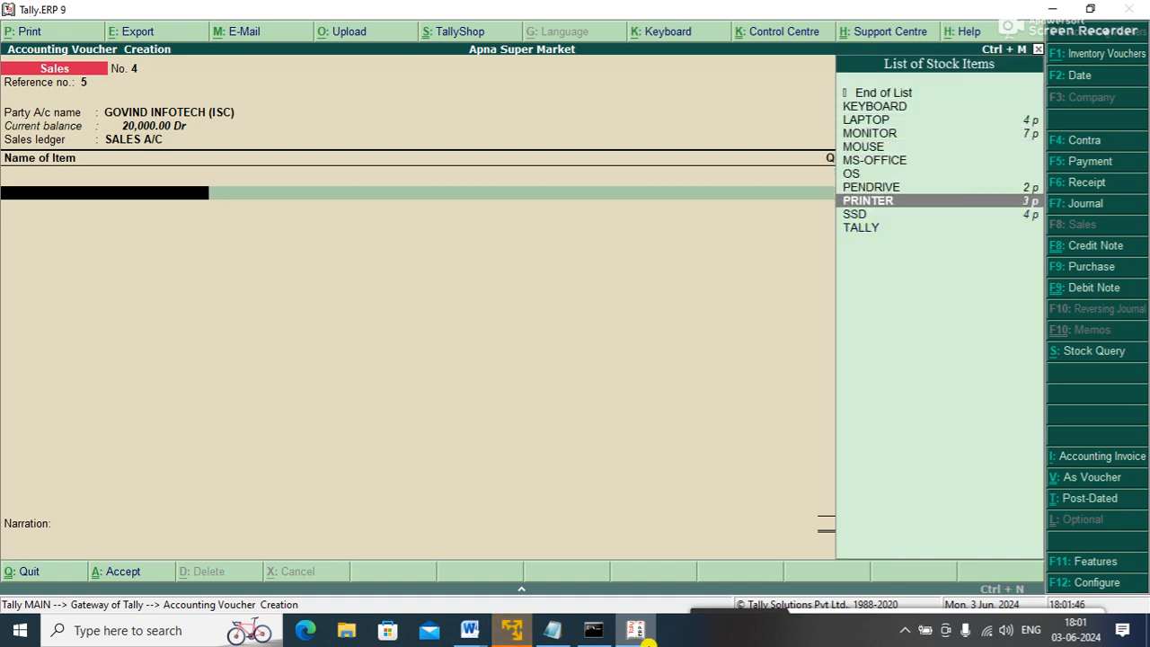
key(Down)
key(Return)
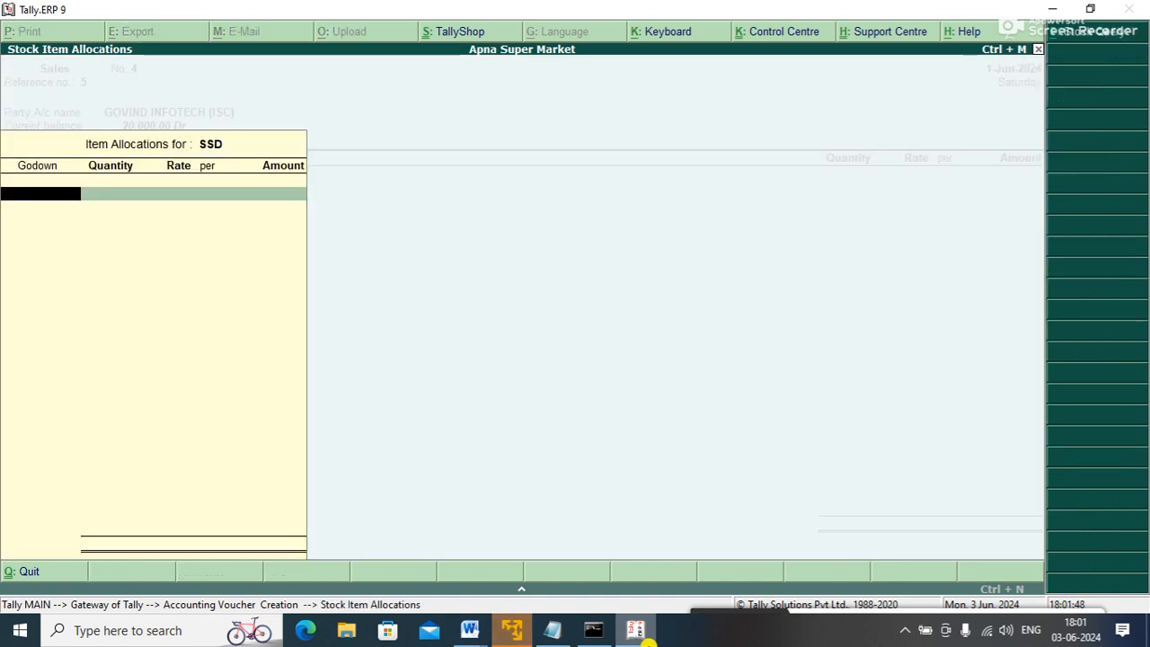
key(Return)
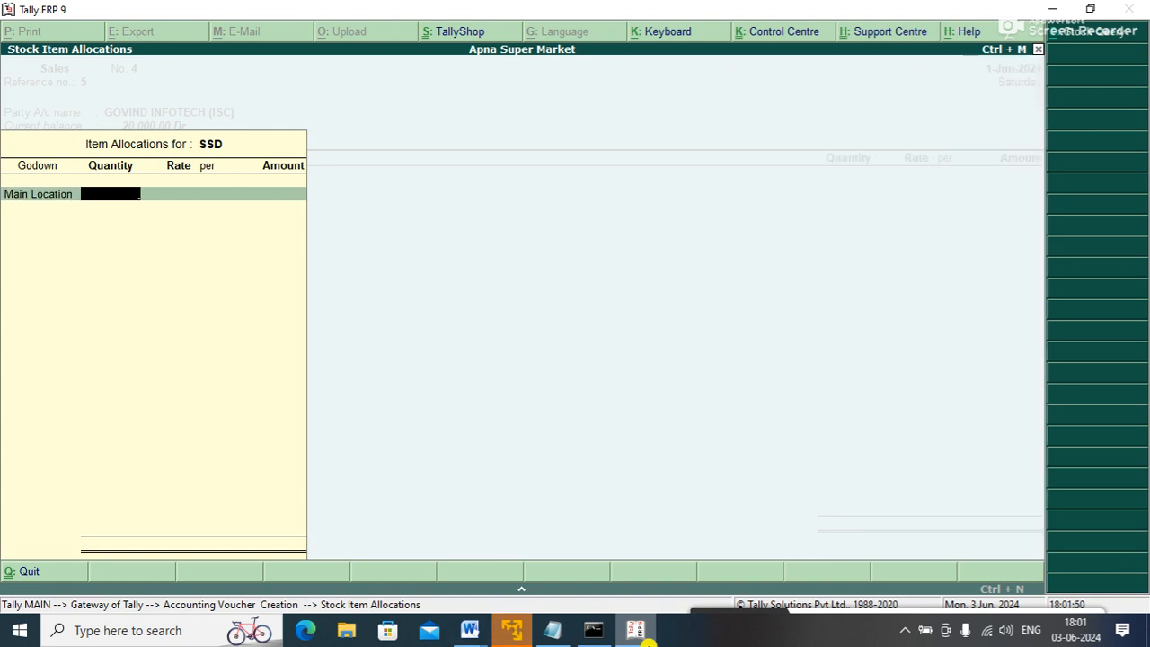
text(1)
key(Return)
text(10000)
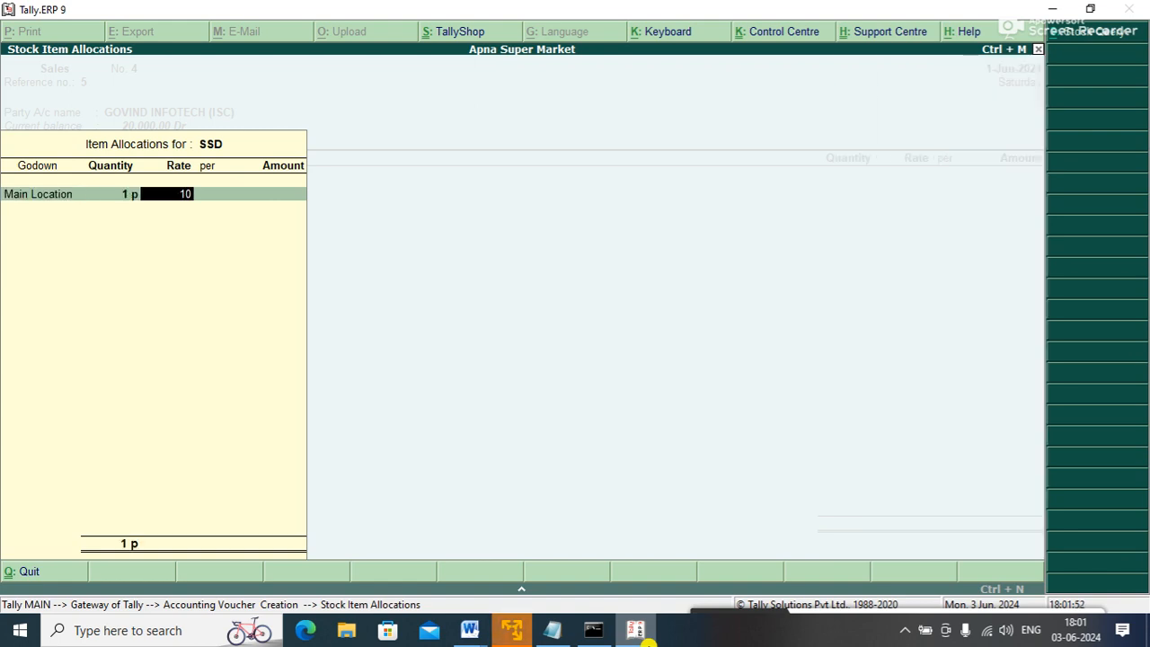
key(Return)
key(Return)
key(Return)
key(Return)
key(Return)
key(Return)
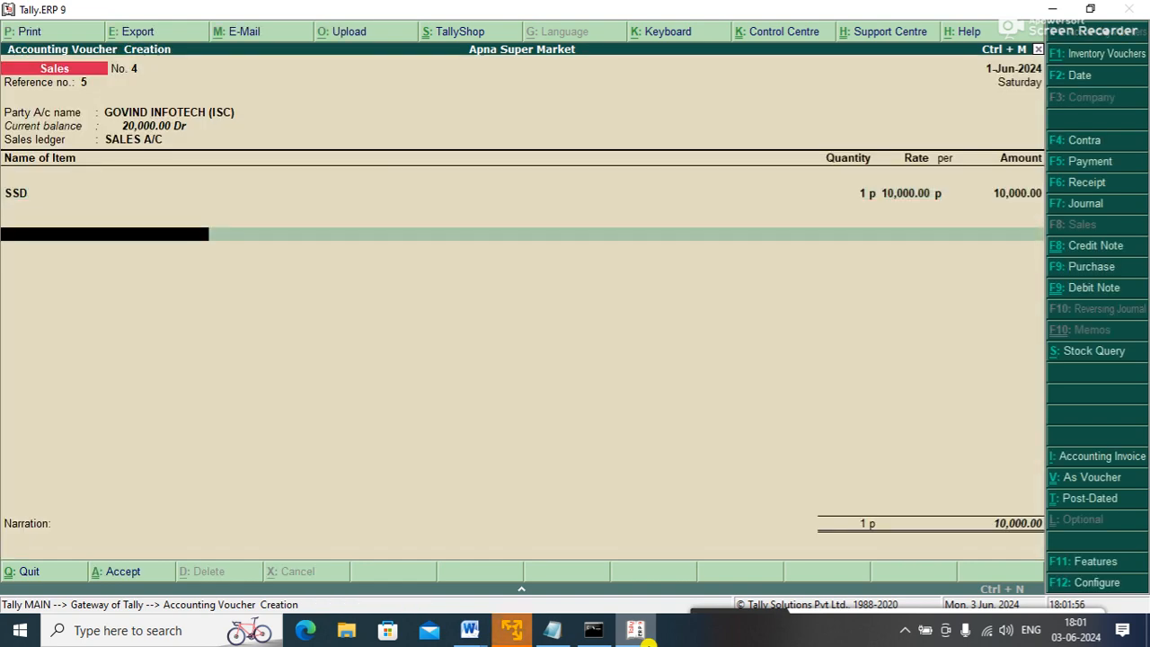
key(Return)
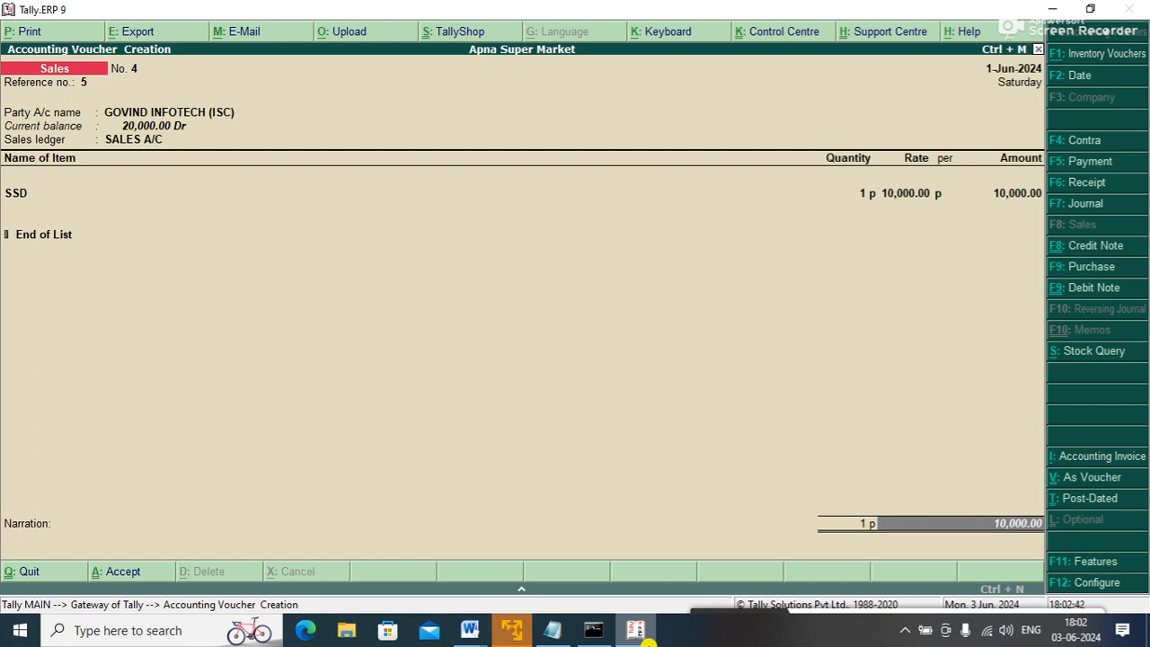
- End the item lines and accept Sales voucher No. 4 for the SSD
key(Return)
key(Return)
key(Return)
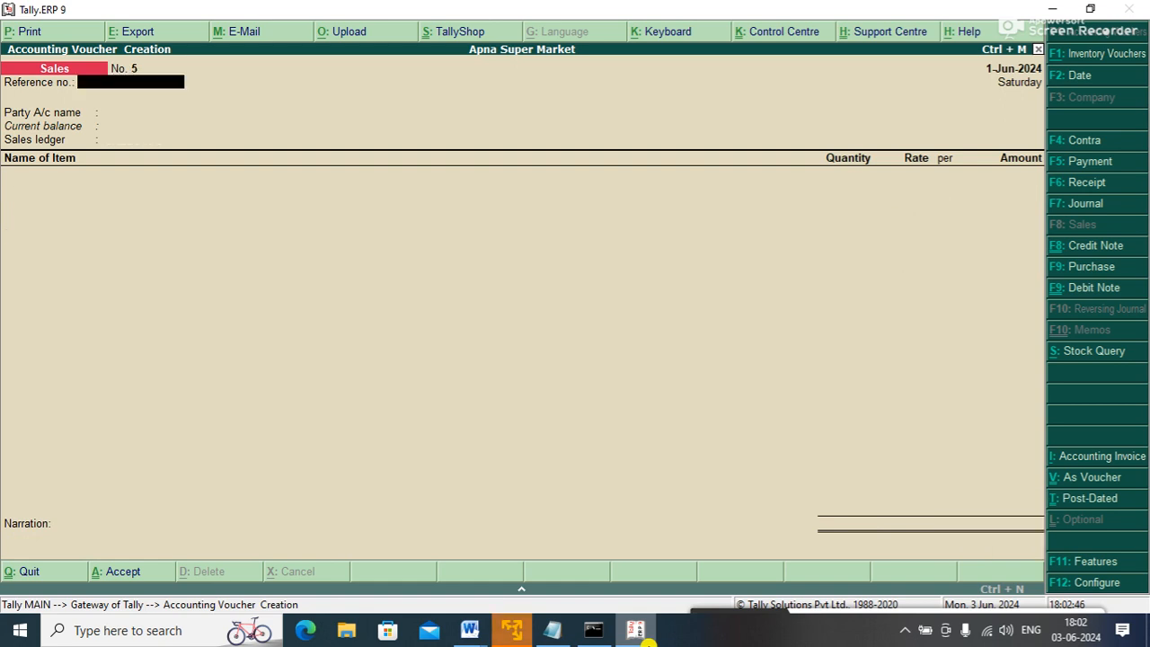
- View Sundry Debtors in the Balance Sheet, showing GOVIND INFOTECH (ISC) at 30,000.00
key(Escape)
key(Down)
key(Down)
key(Down)
key(Down)
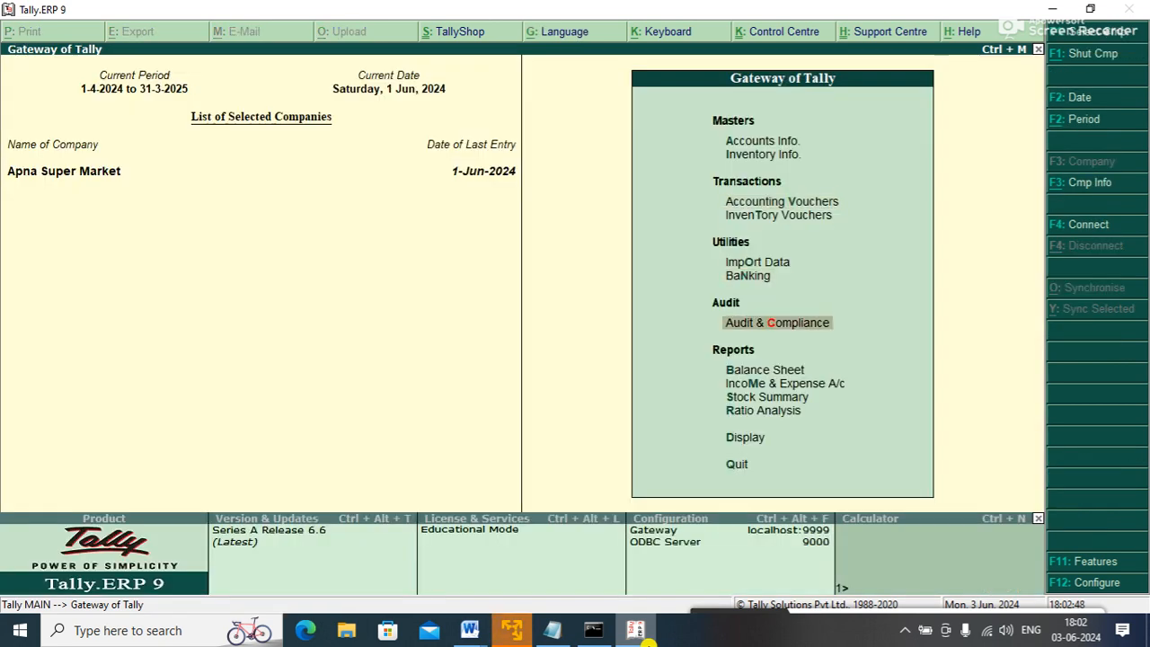
key(Down)
key(Return)
key(Right)
key(Return)
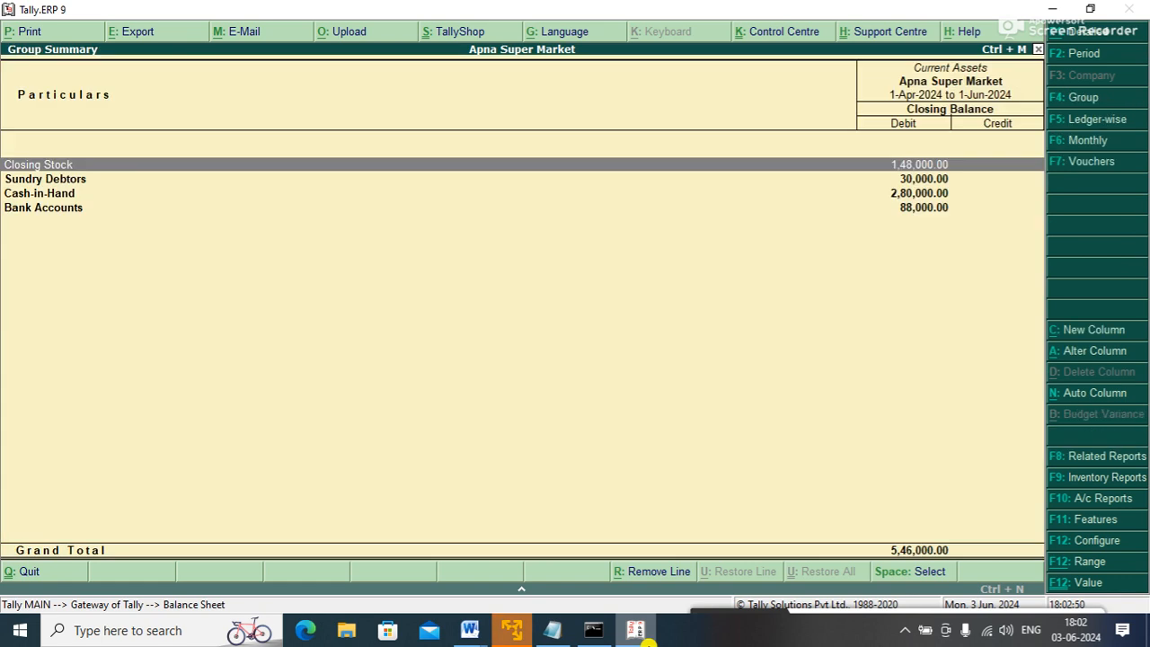
key(Down)
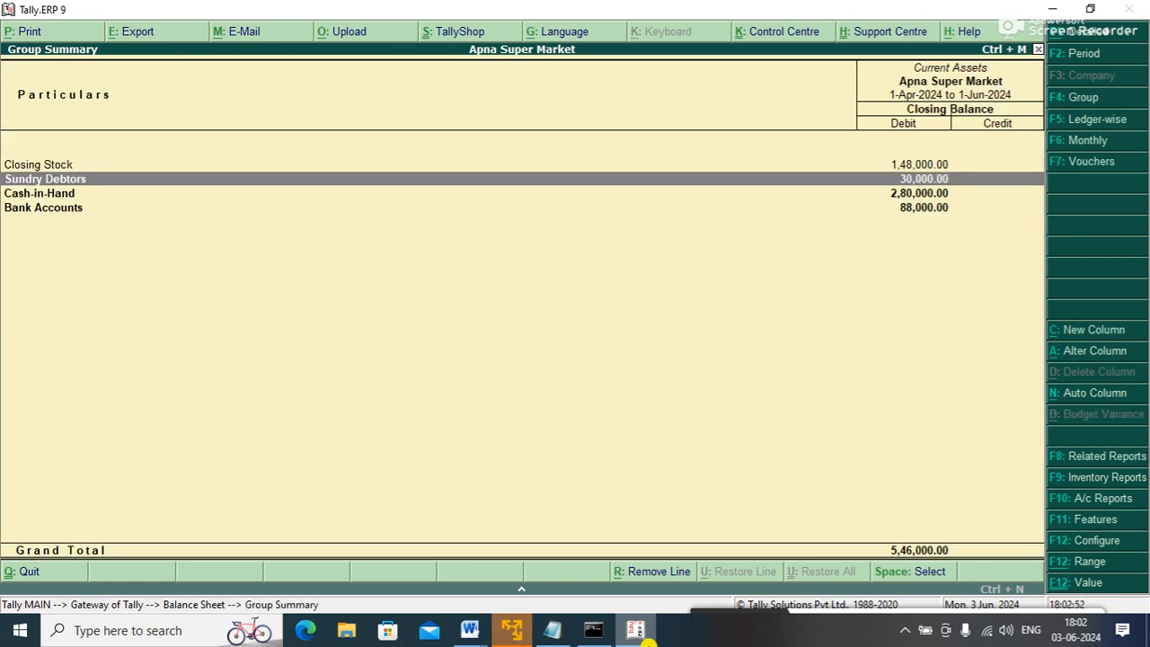
key(Return)
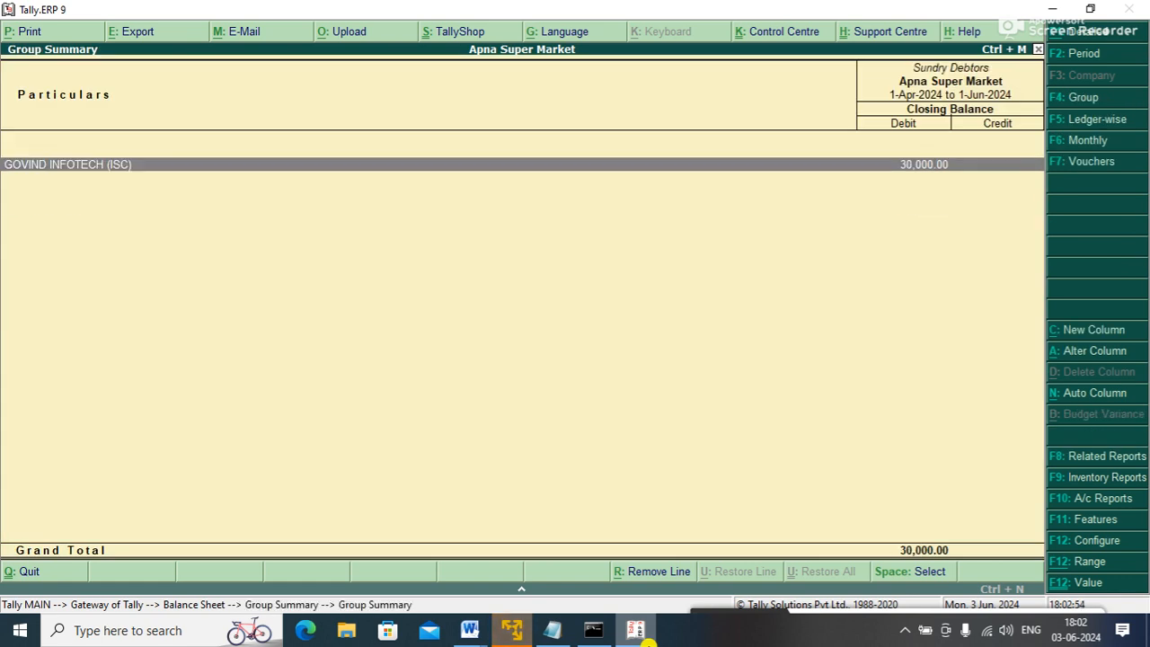
key(Escape)
key(Escape)
key(Escape)
- Start a new Payment voucher from Accounting Vouchers with F5
key(Up)
key(Up)
key(Up)
key(Up)
key(Up)
key(Return)
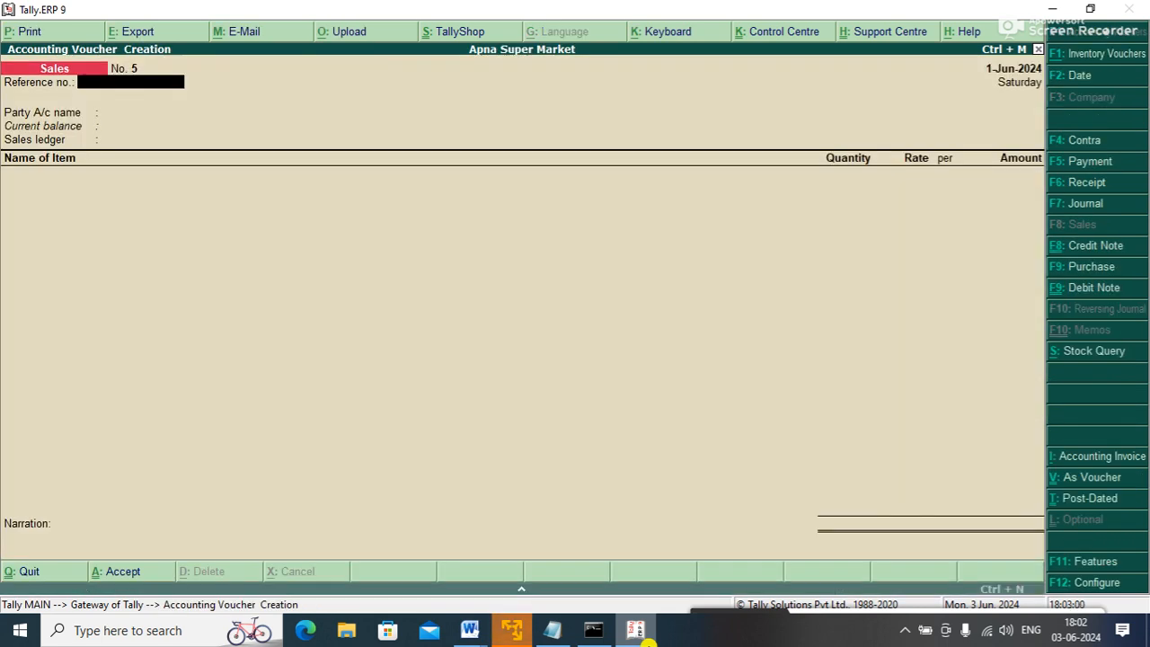
key(F5)
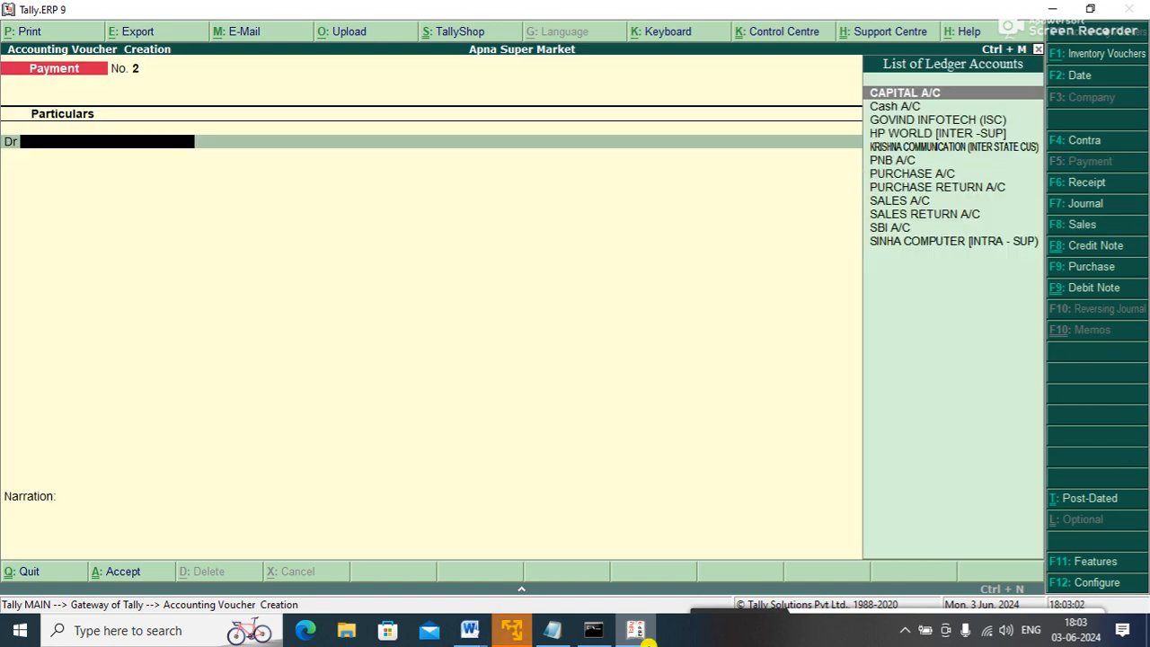
- Switch to a Receipt and credit GOVIND INFOTECH (ISC) with 10,000
key(F6)
key(Down)
key(Down)
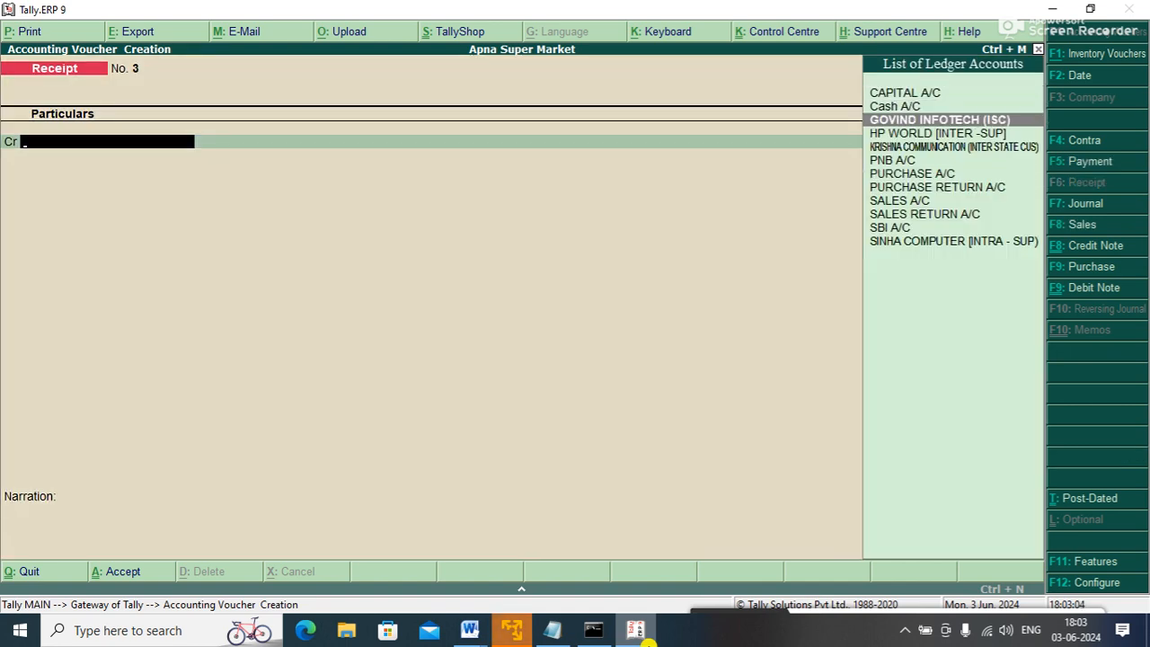
key(Return)
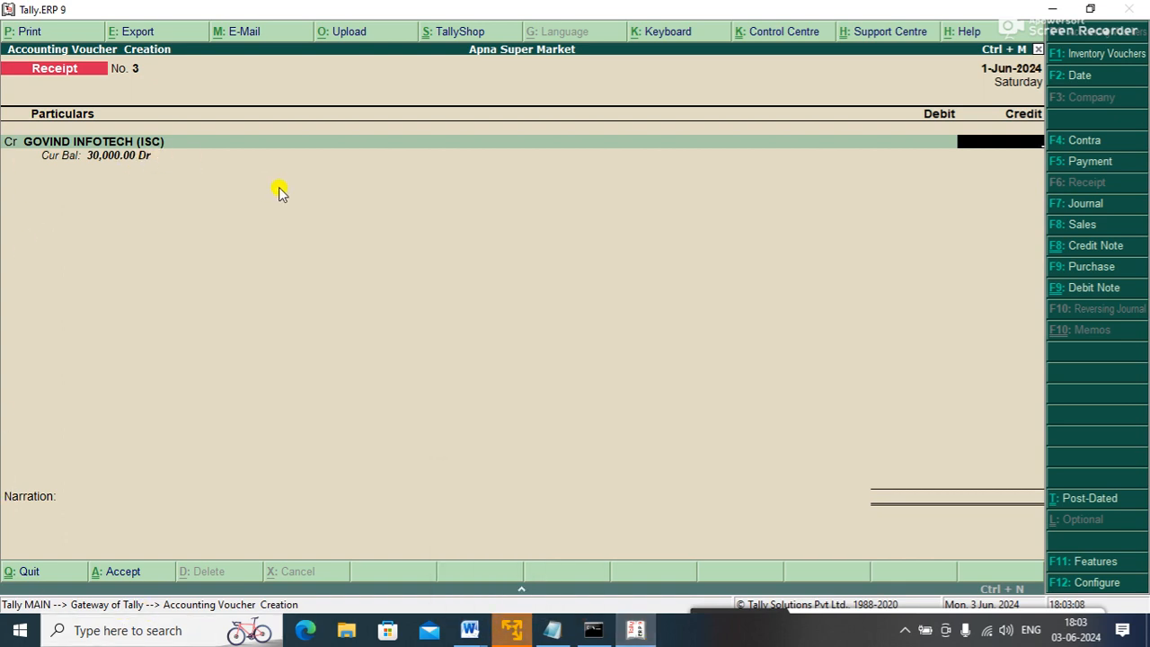
text(10000)
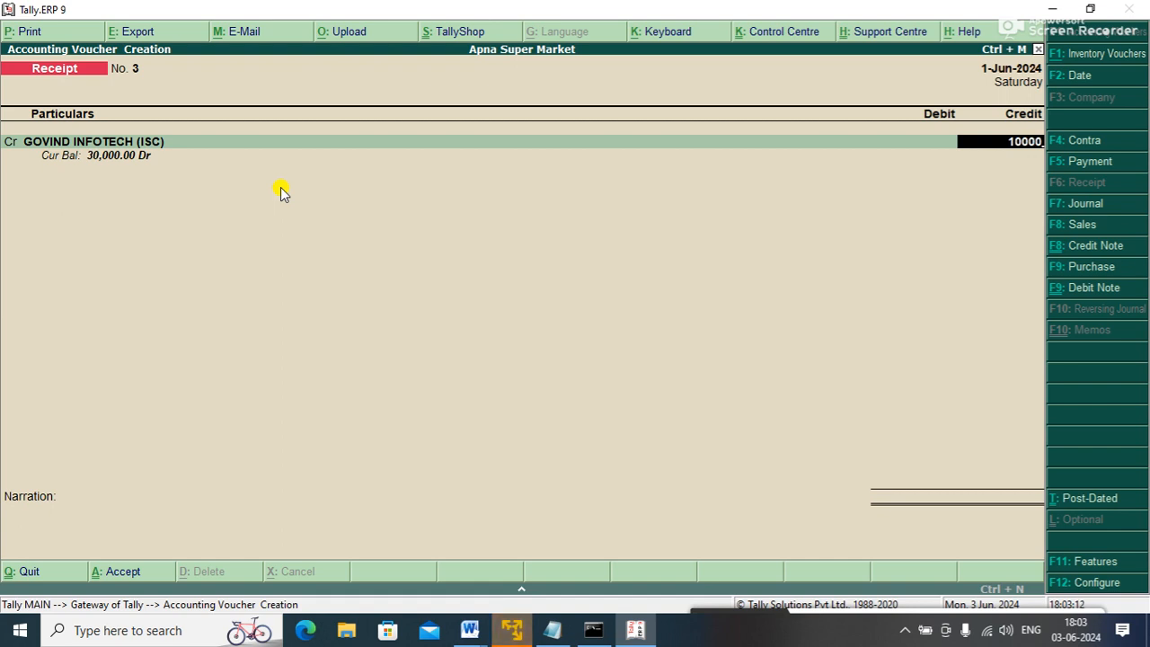
key(Return)
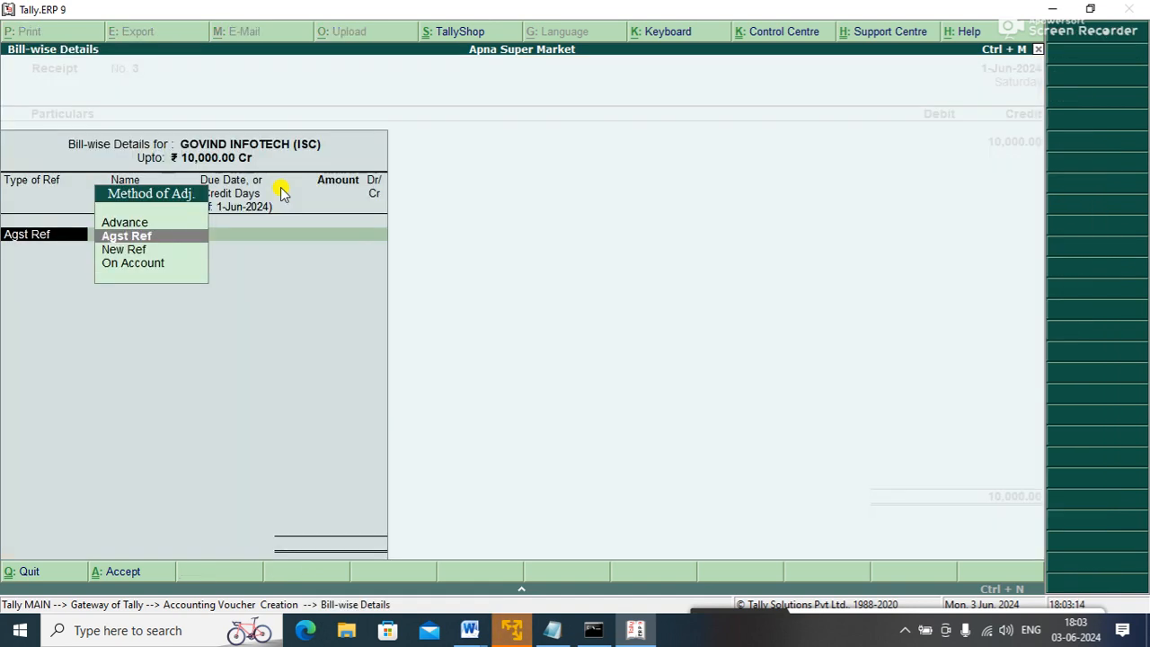
- Settle the 10,000 Agst Ref against pending bill 4
key(Up)
key(Down)
key(Down)
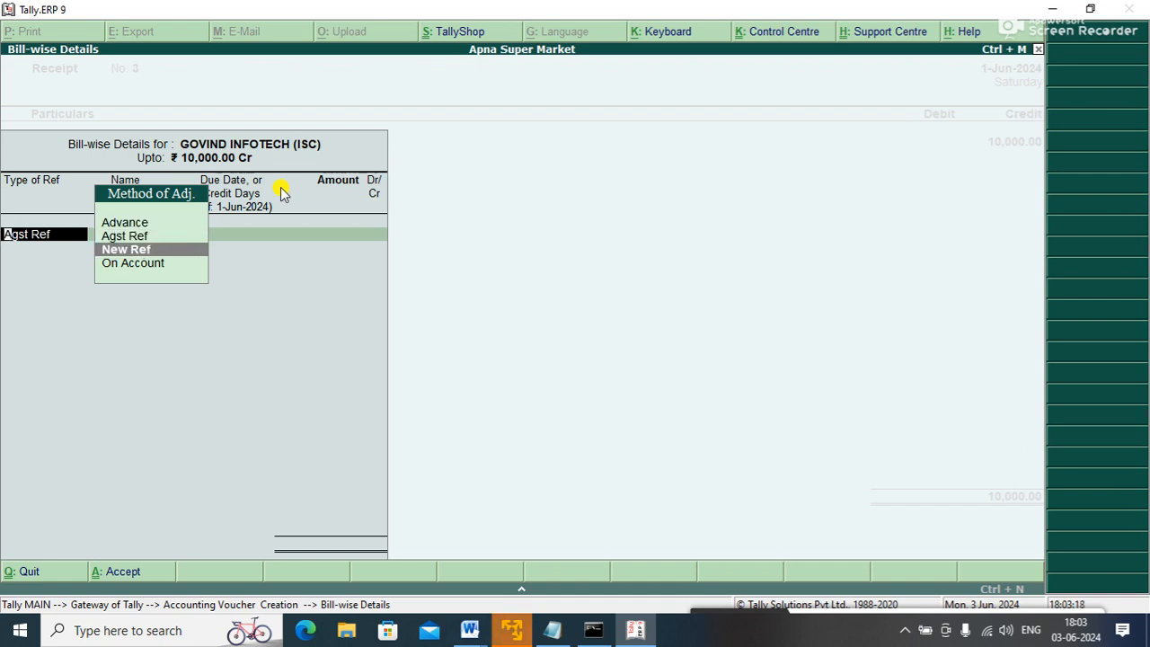
key(Up)
key(Up)
key(Down)
key(Return)
key(Down)
key(Down)
key(Up)
key(Up)
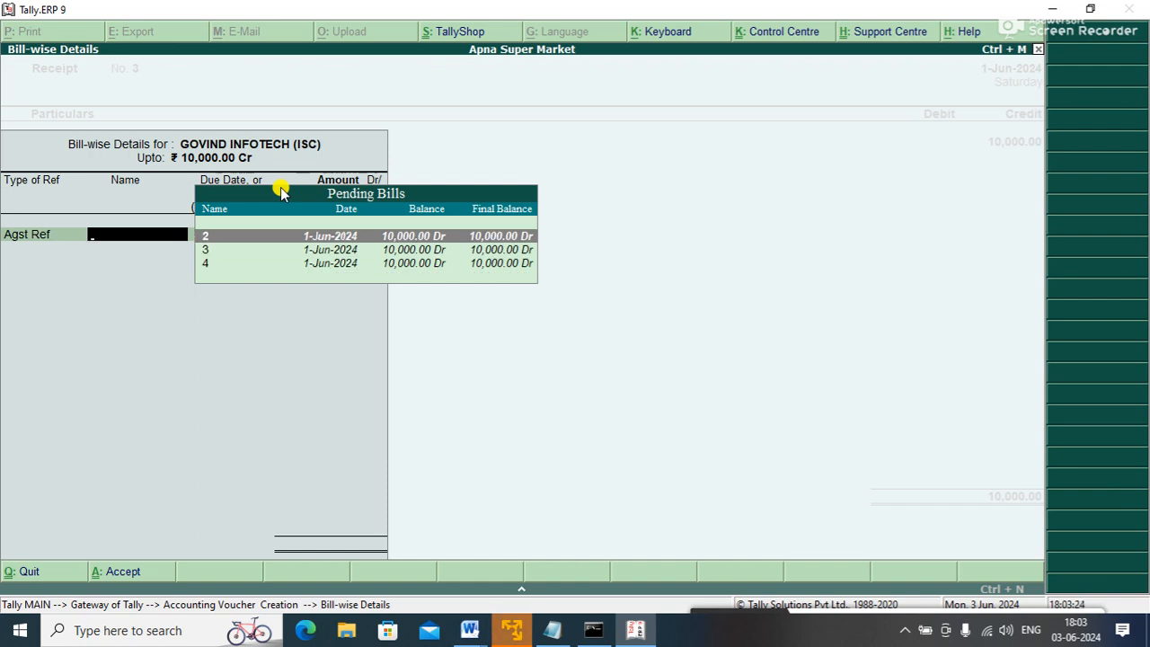
key(Down)
key(Down)
key(Up)
key(Up)
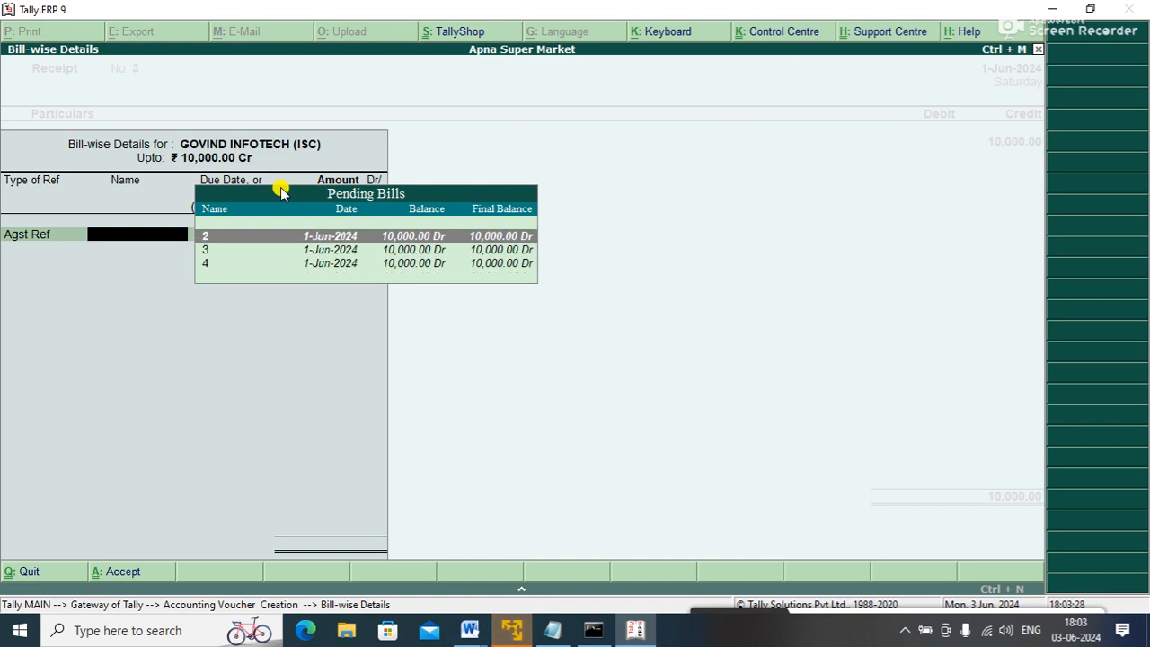
key(Down)
key(Down)
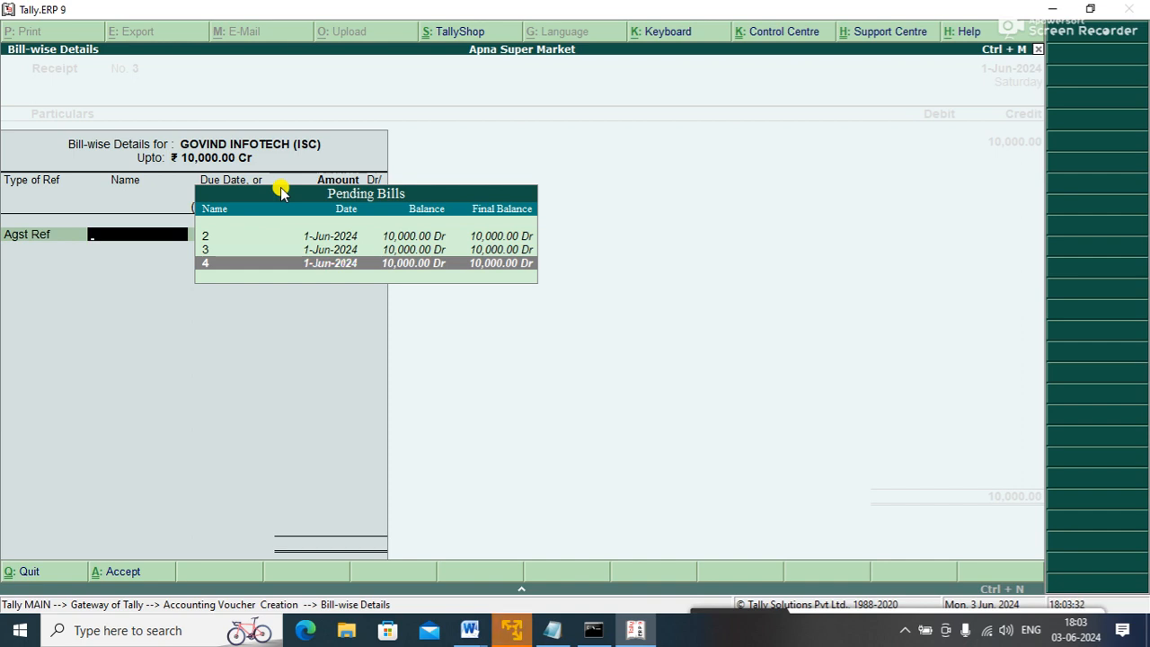
key(Up)
key(Up)
key(Down)
key(Down)
key(Return)
- Debit Cash A/C with 10,000 and save Receipt No. 3
key(Return)
key(Return)
key(Return)
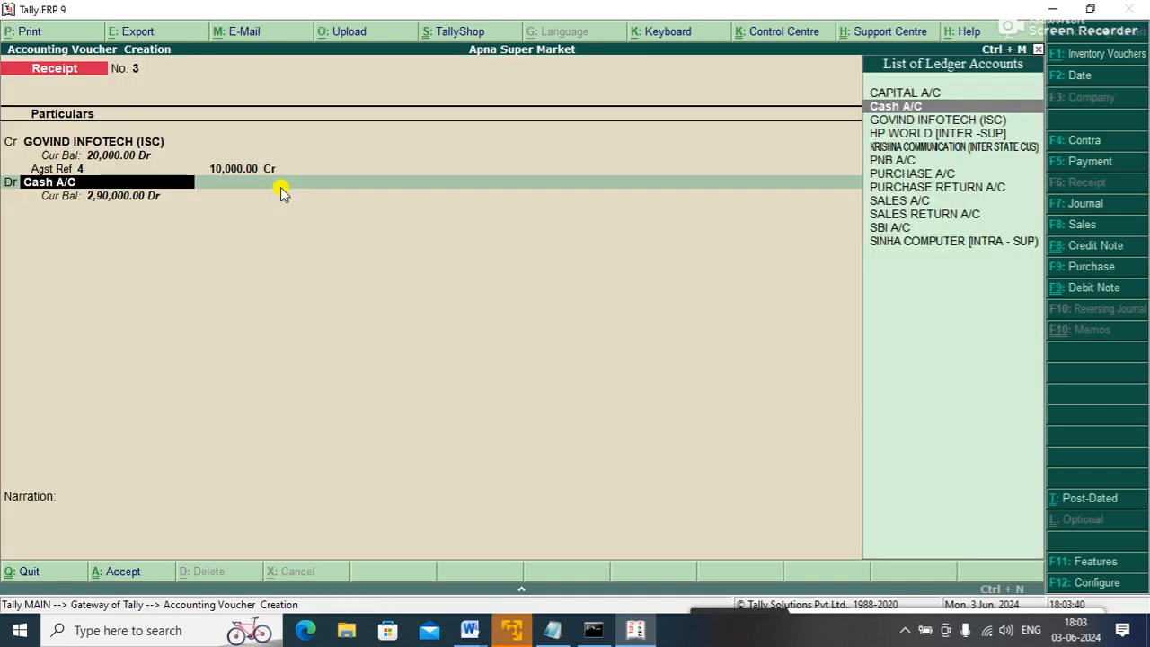
key(Return)
key(Return)
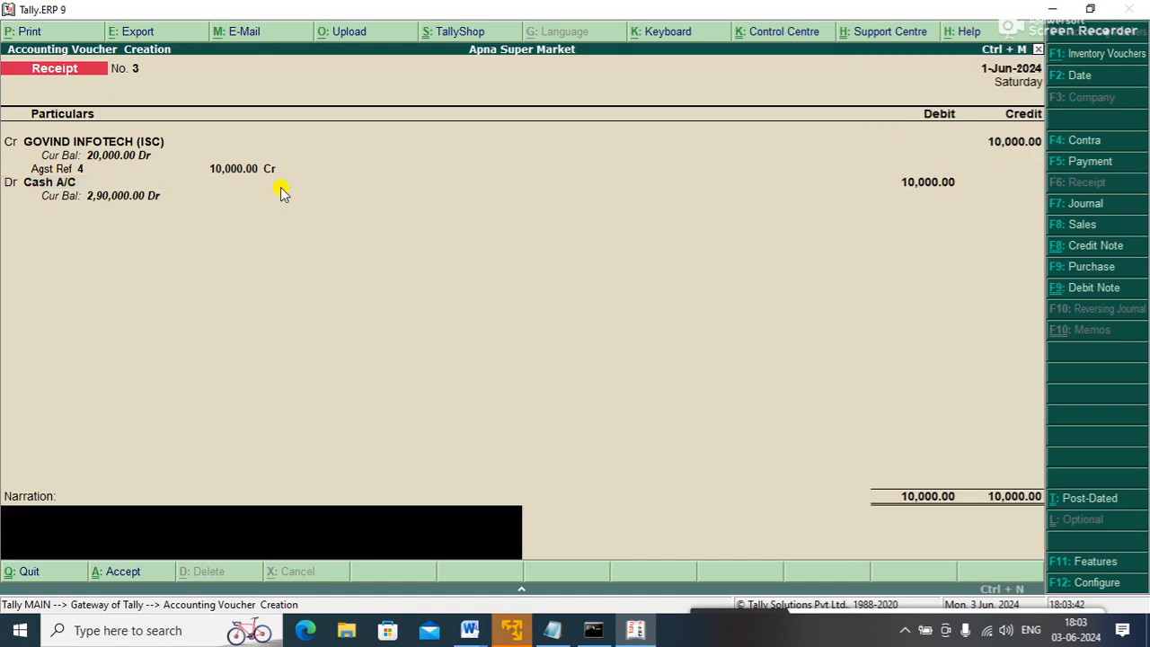
key(Return)
key(Return)
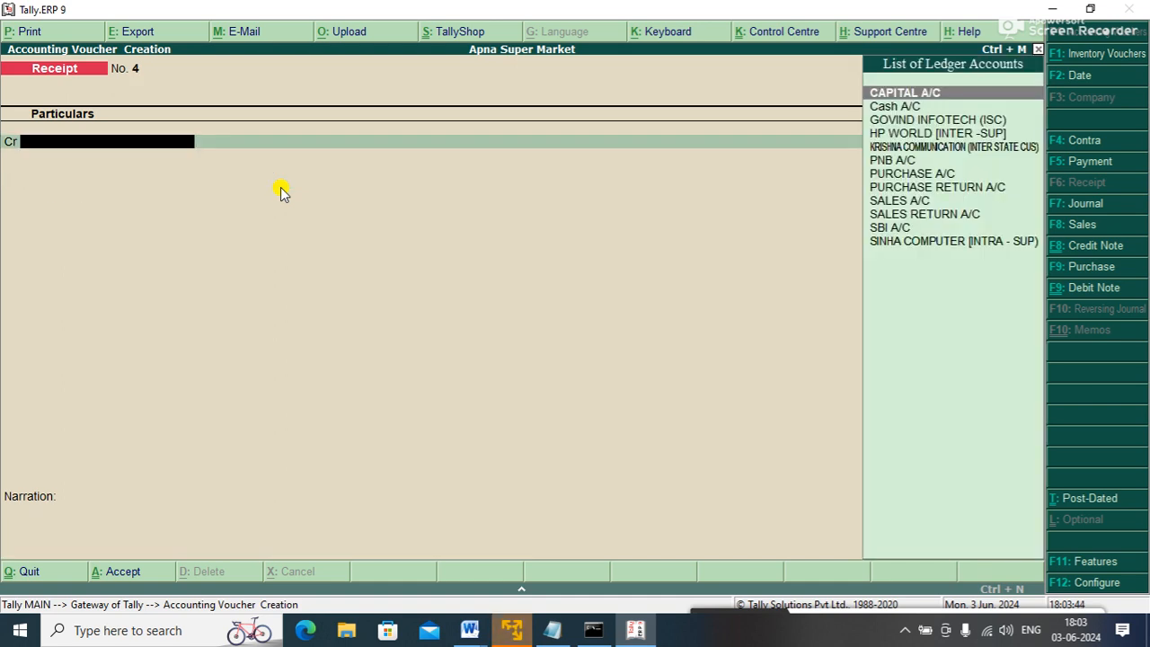
key(Escape)
- Review the Sundry Debtors balance under Current Assets in the Balance Sheet
key(b)
key(Down)
key(Up)
key(Right)
key(Return)
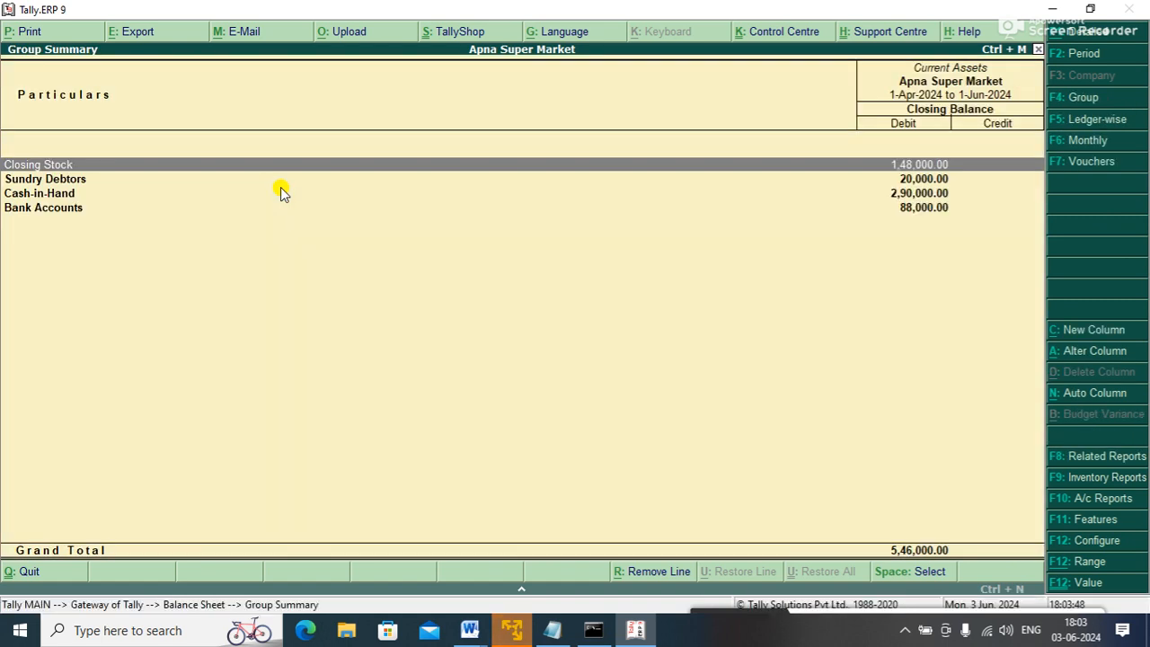
key(Down)
key(Escape)
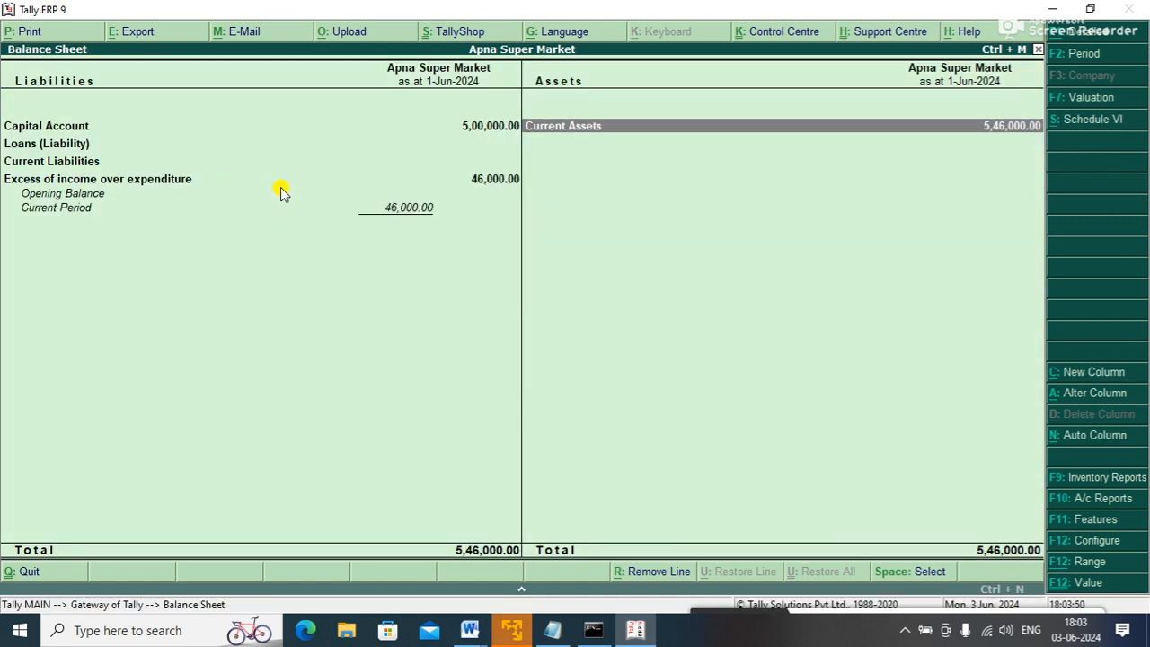
key(Escape)
- Open a new Receipt crediting GOVIND INFOTECH (ISC) with 10,000
key(Up)
key(Up)
key(Up)
key(Up)
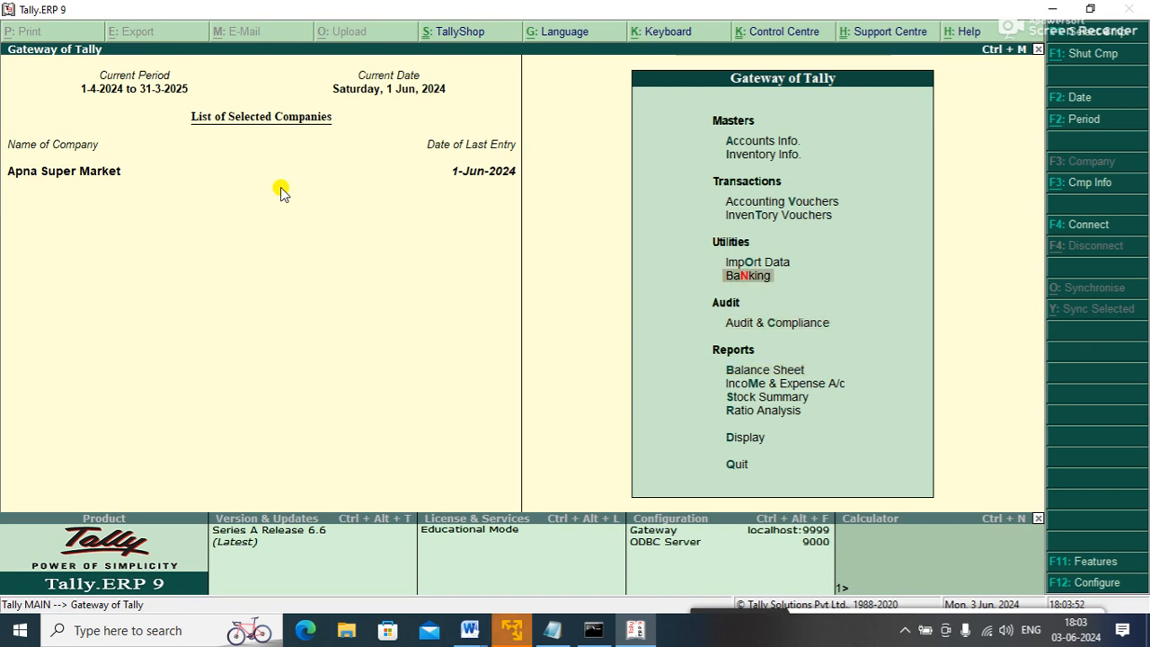
key(Up)
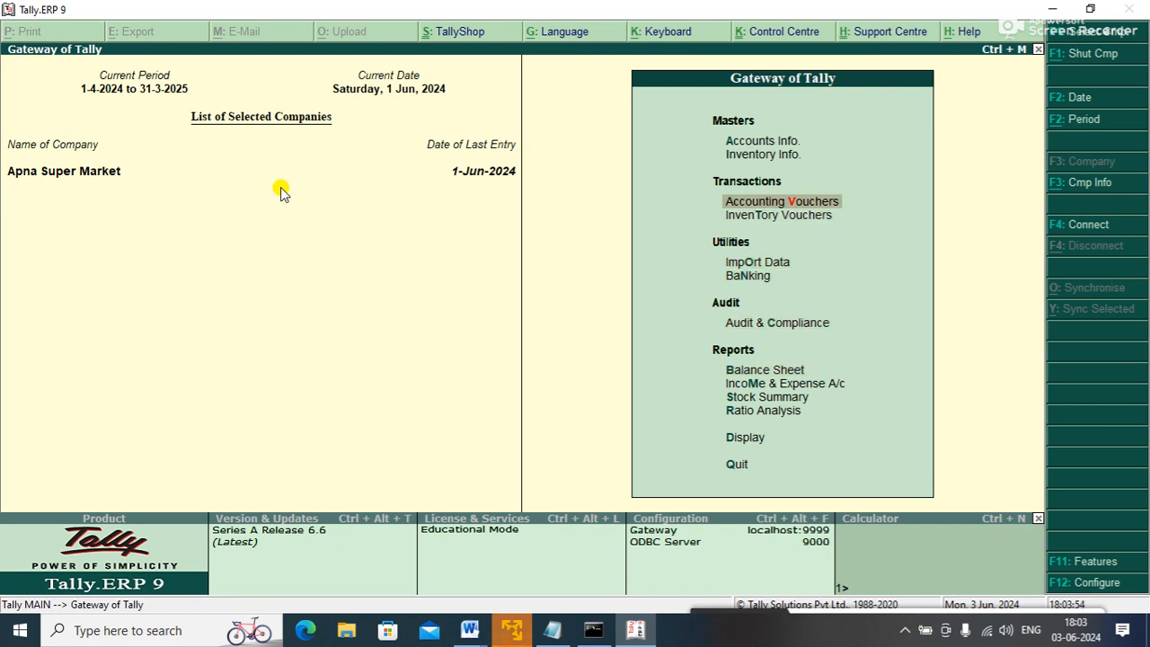
key(Return)
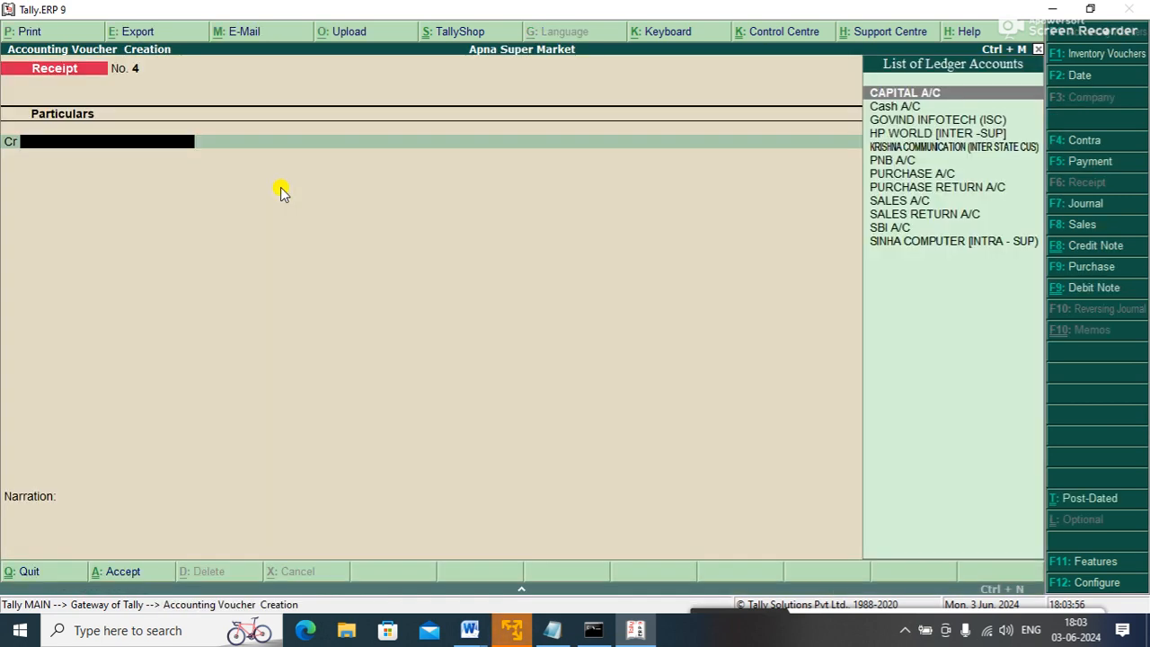
key(Down)
key(Down)
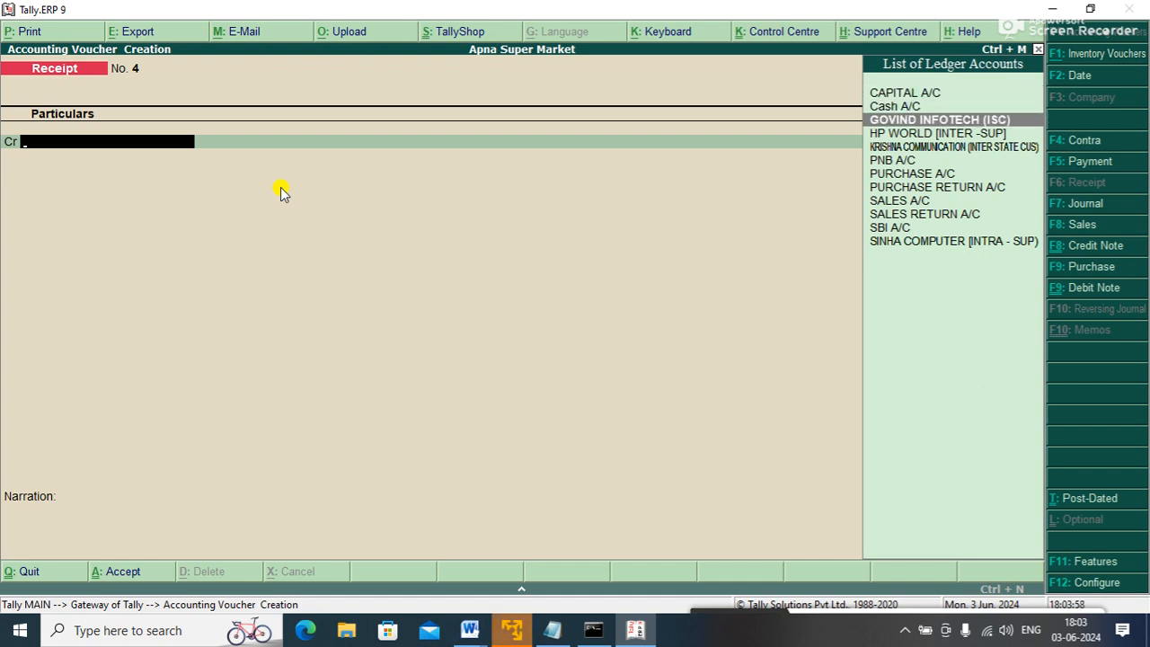
key(Return)
text(10000)
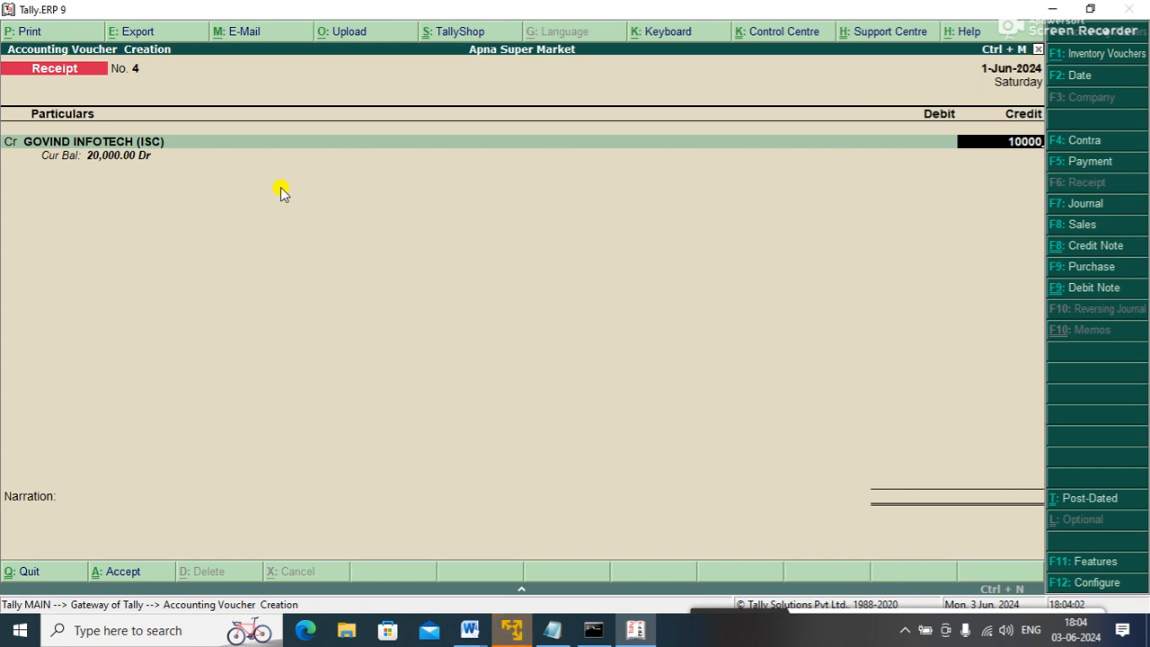
key(Return)
key(Return)
- Settle against pending bill 3 and debit Cash A/C with 10,000
key(Down)
key(Up)
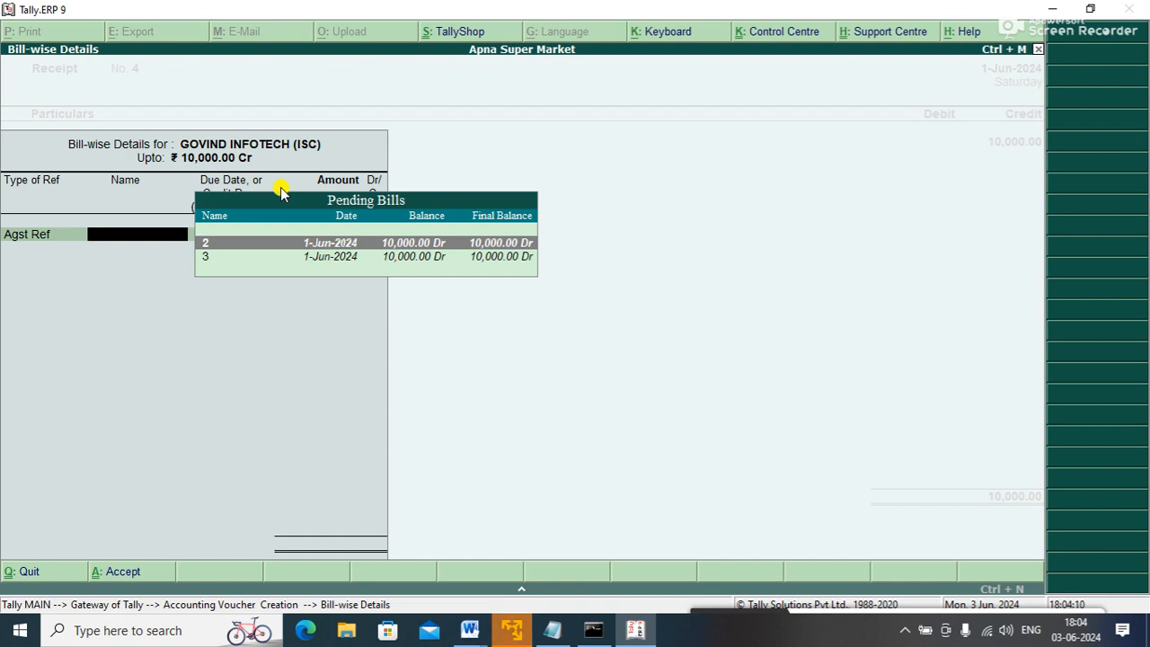
key(Down)
key(Return)
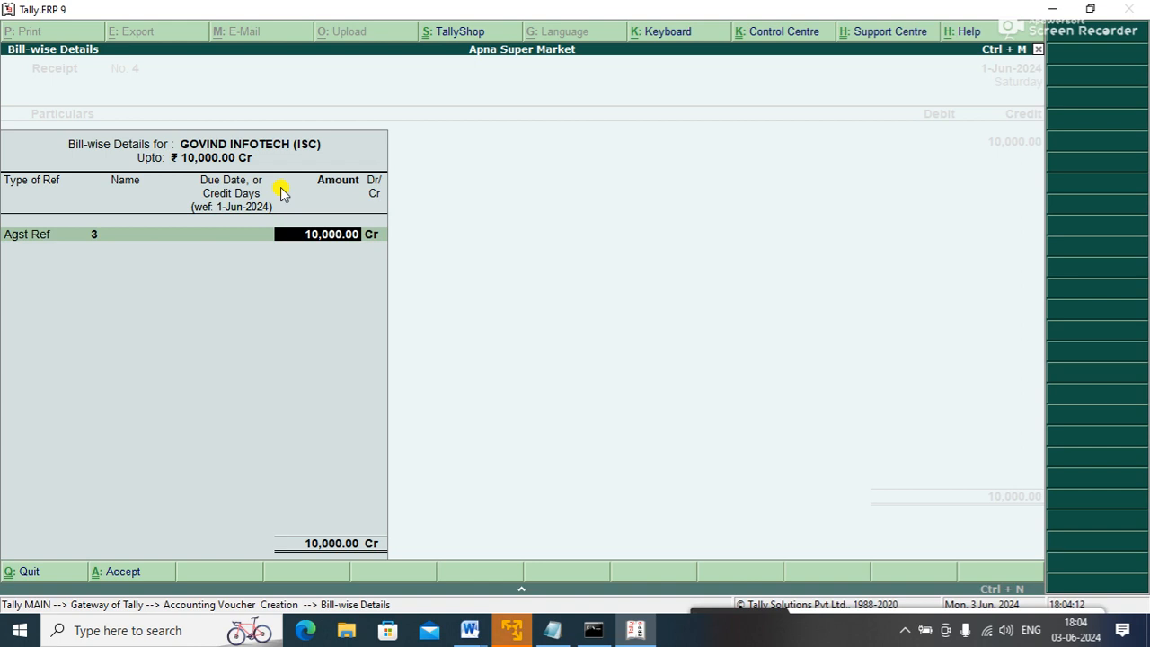
key(Return)
key(Return)
key(Return)
key(Return)
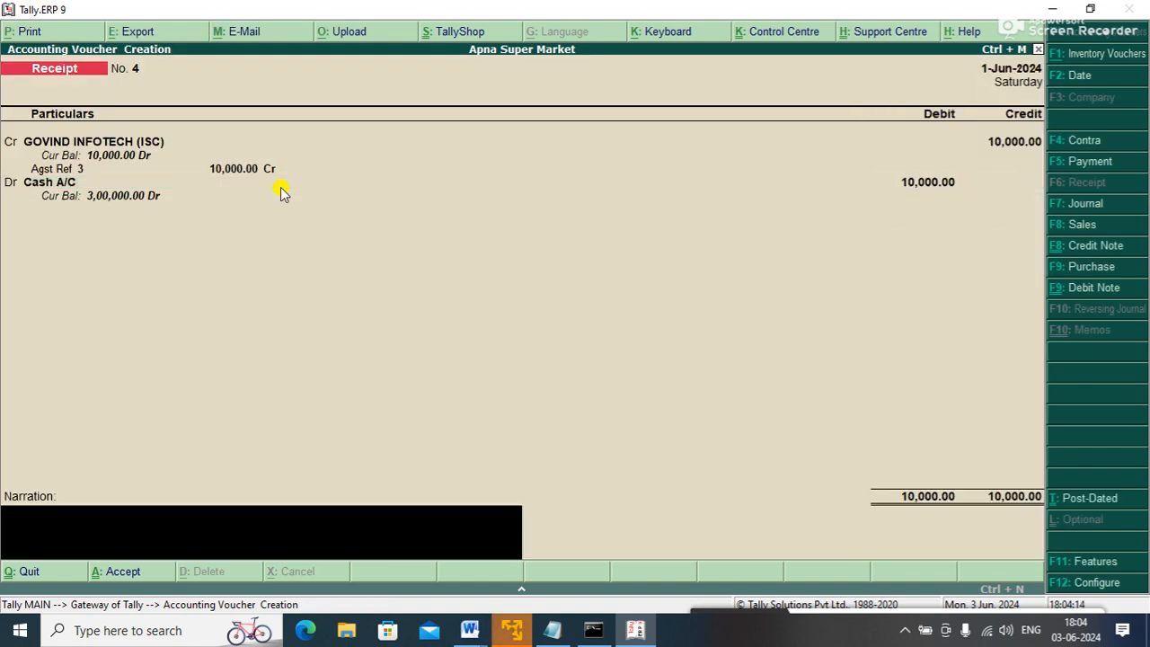
key(Return)
key(Return)
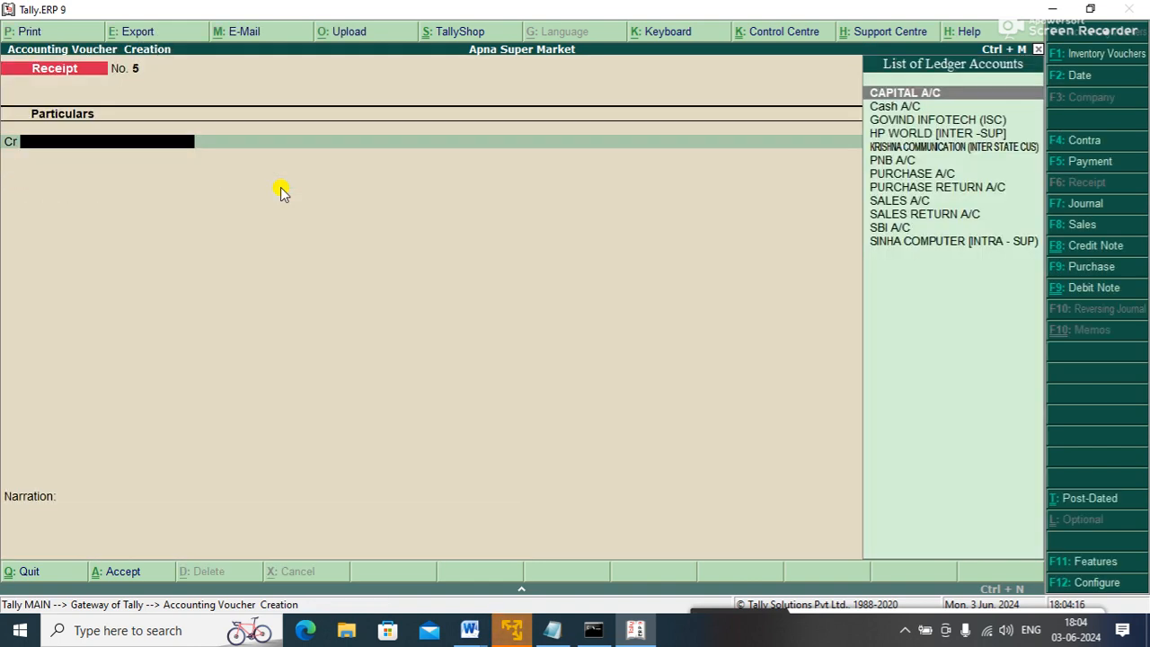
- Leave the blank receipt and check Sundry Debtors in the Balance Sheet
key(Escape)
key(b)
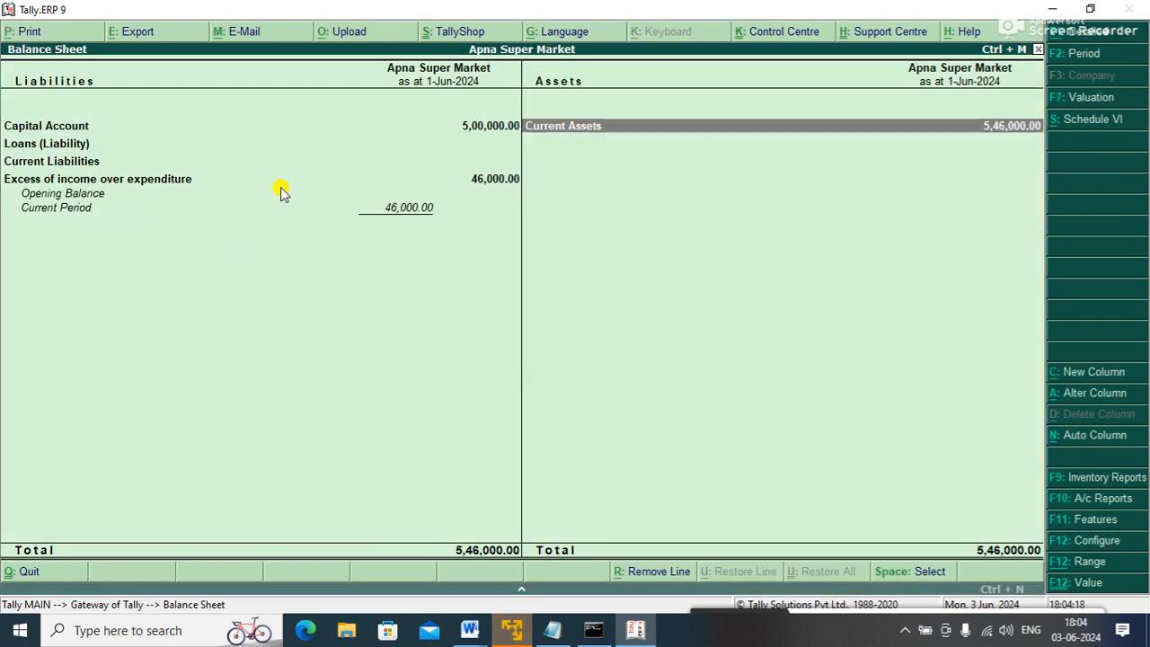
key(Return)
key(Down)
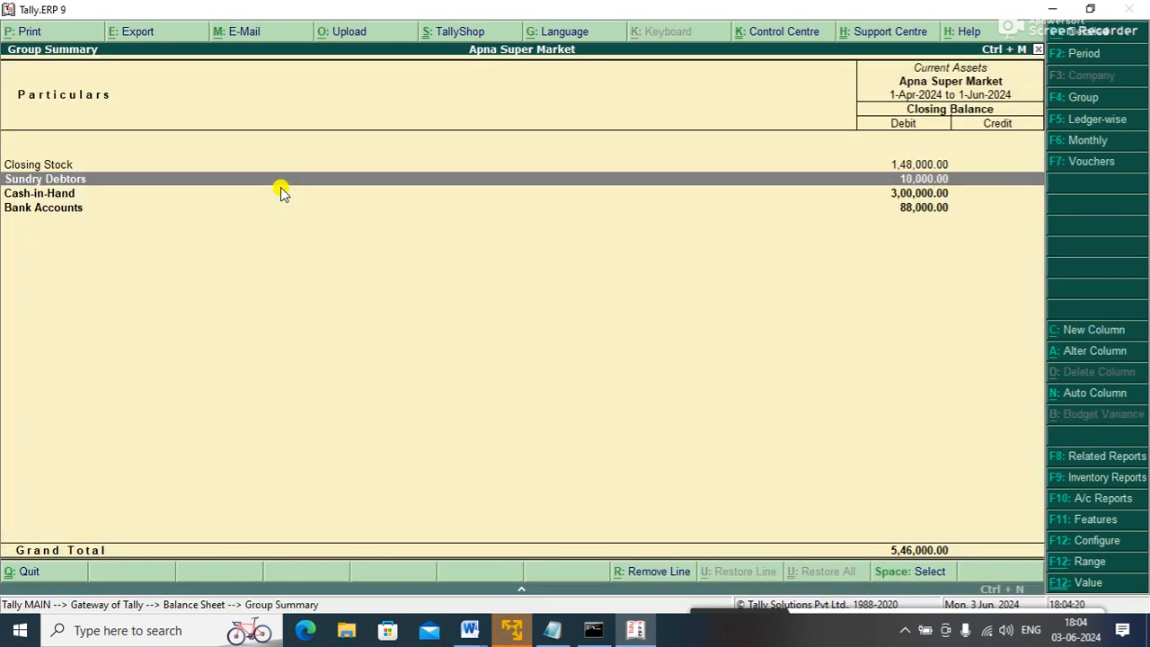
key(Escape)
key(Escape)
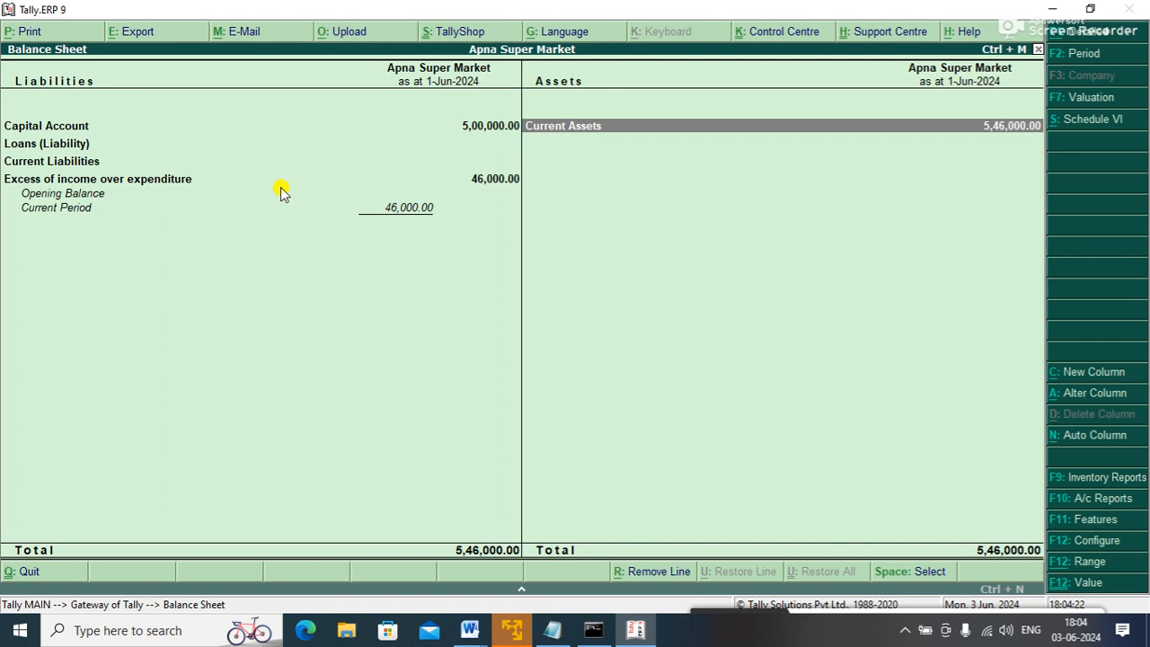
- Start a new Receipt crediting GOVIND INFOTECH (ISC) with 5,000
key(Up)
key(Up)
key(Up)
key(Up)
key(Up)
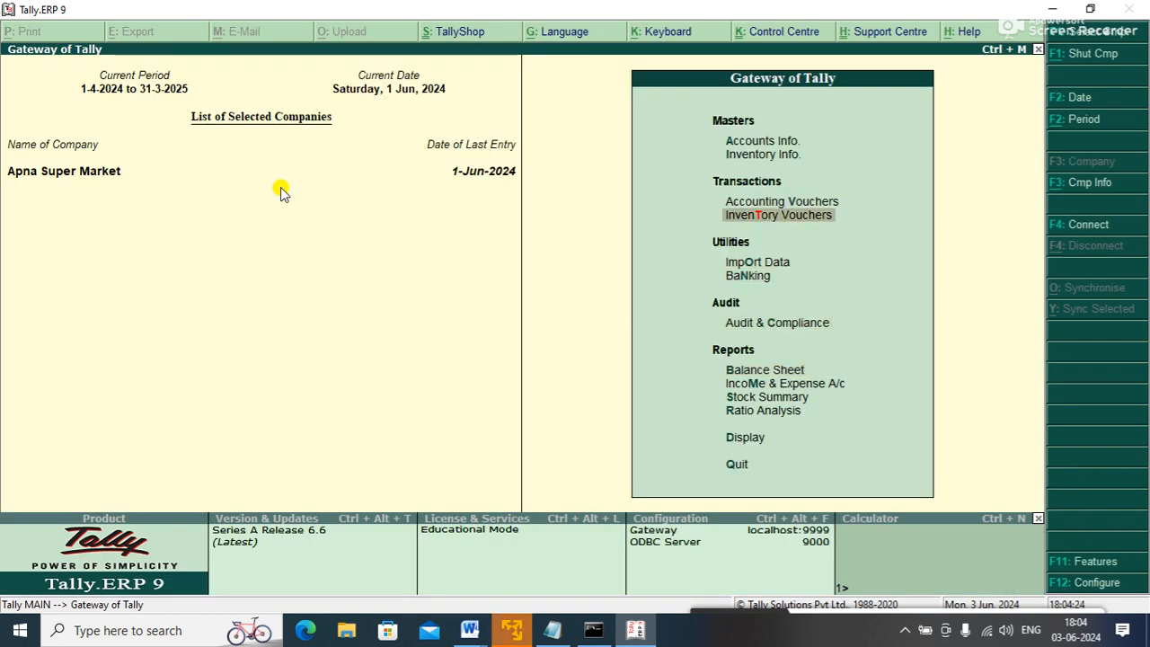
key(Return)
text(f)
key(BackSpace)
text(g)
key(Return)
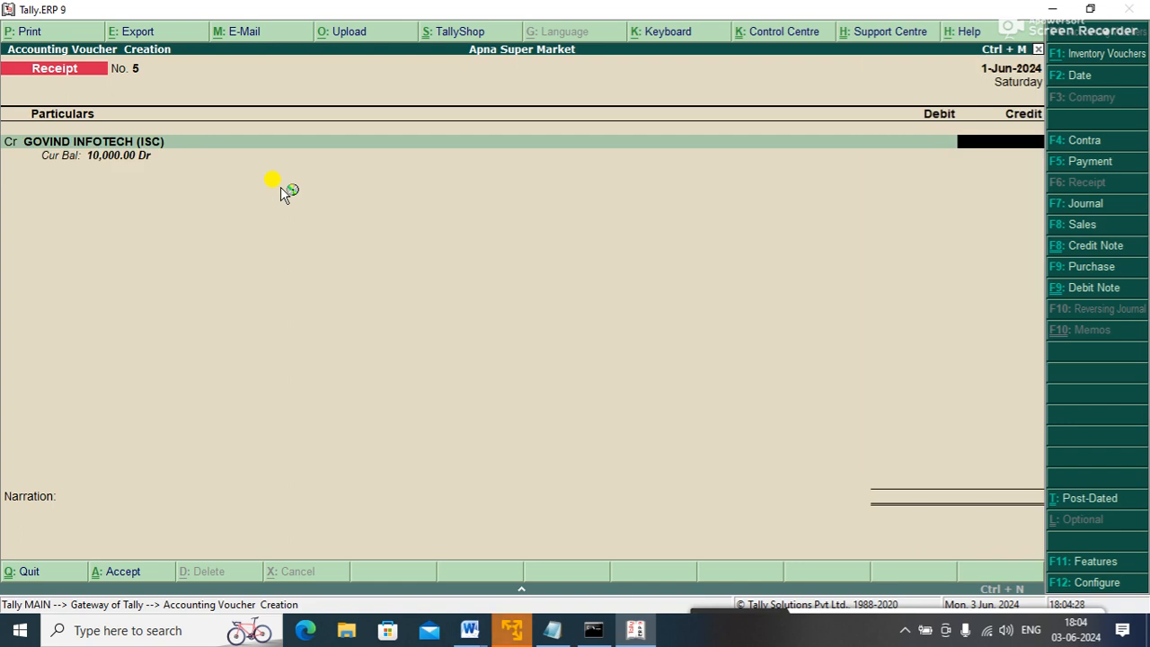
text(10000)
key(shift+Tab)
key(Return)
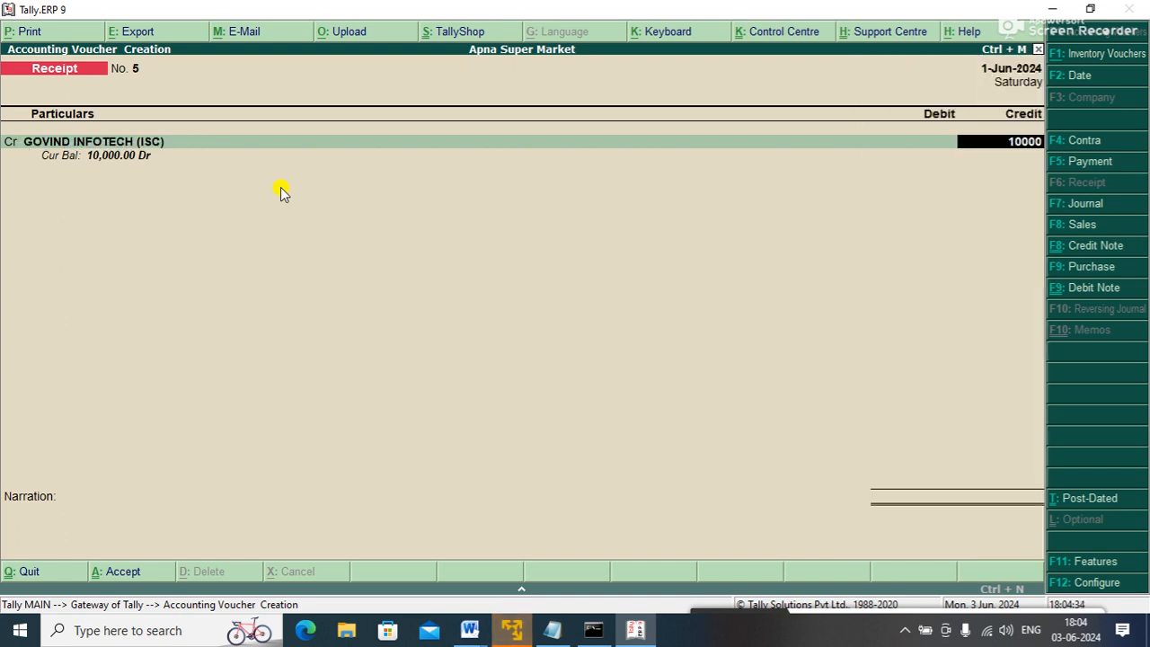
text(50000)
key(BackSpace)
key(Return)
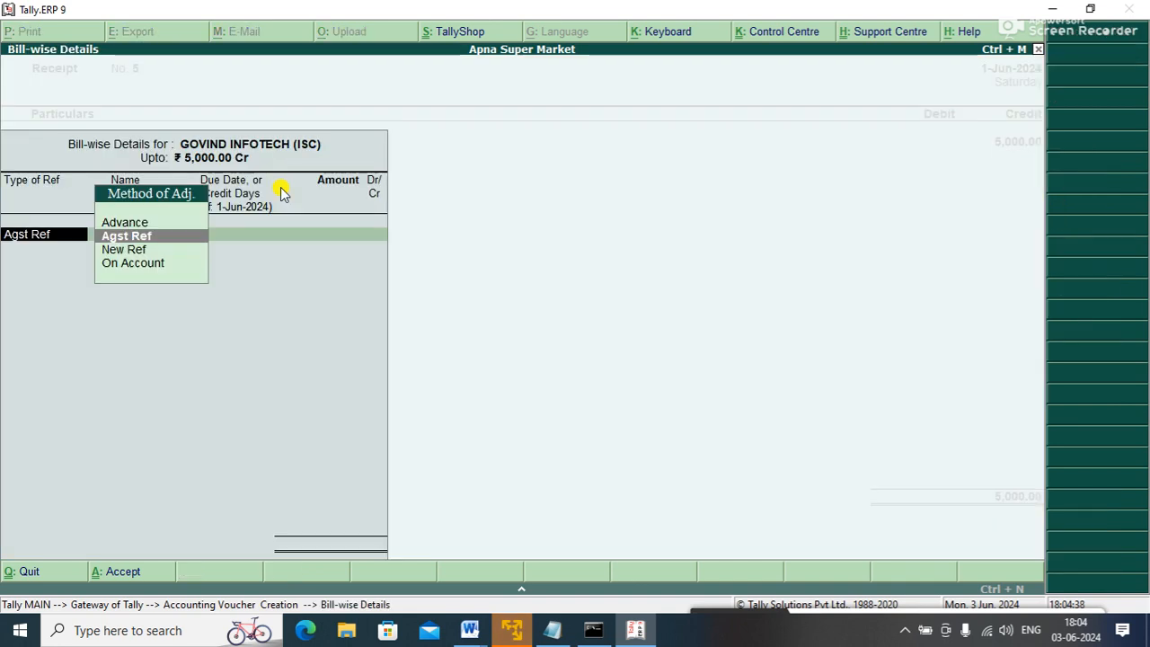
- Settle against pending bill 2, debit Cash A/C, save Receipt No. 5 and return to Gateway
key(Return)
key(Return)
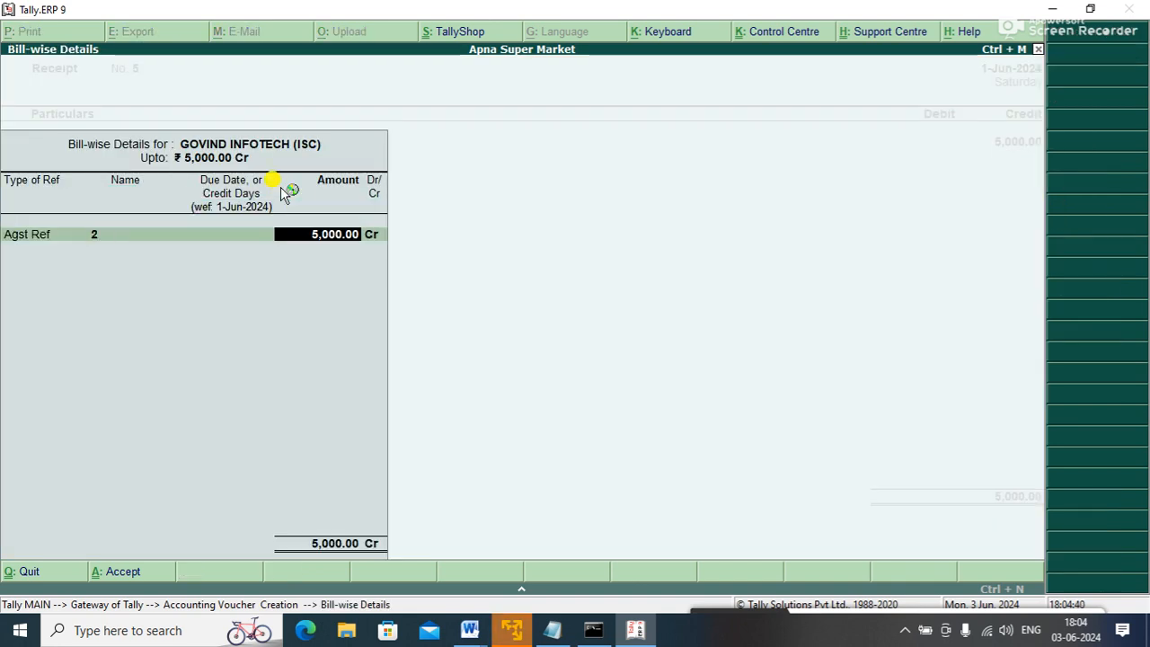
key(BackSpace)
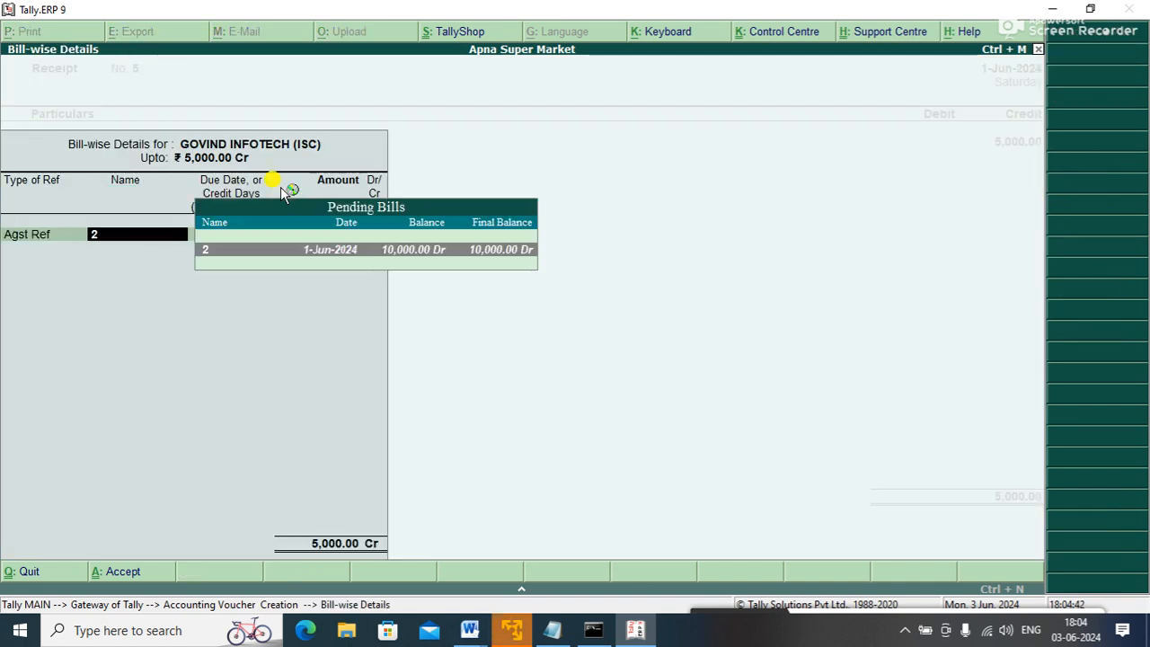
key(Return)
key(Return)
key(Return)
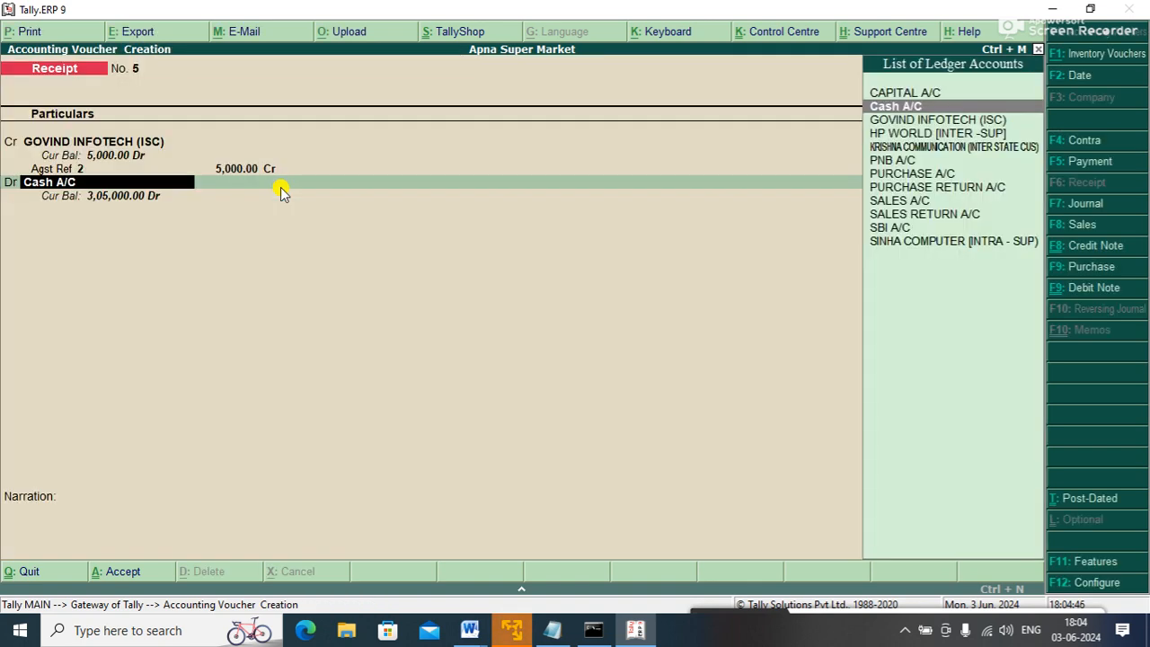
key(Return)
key(Return)
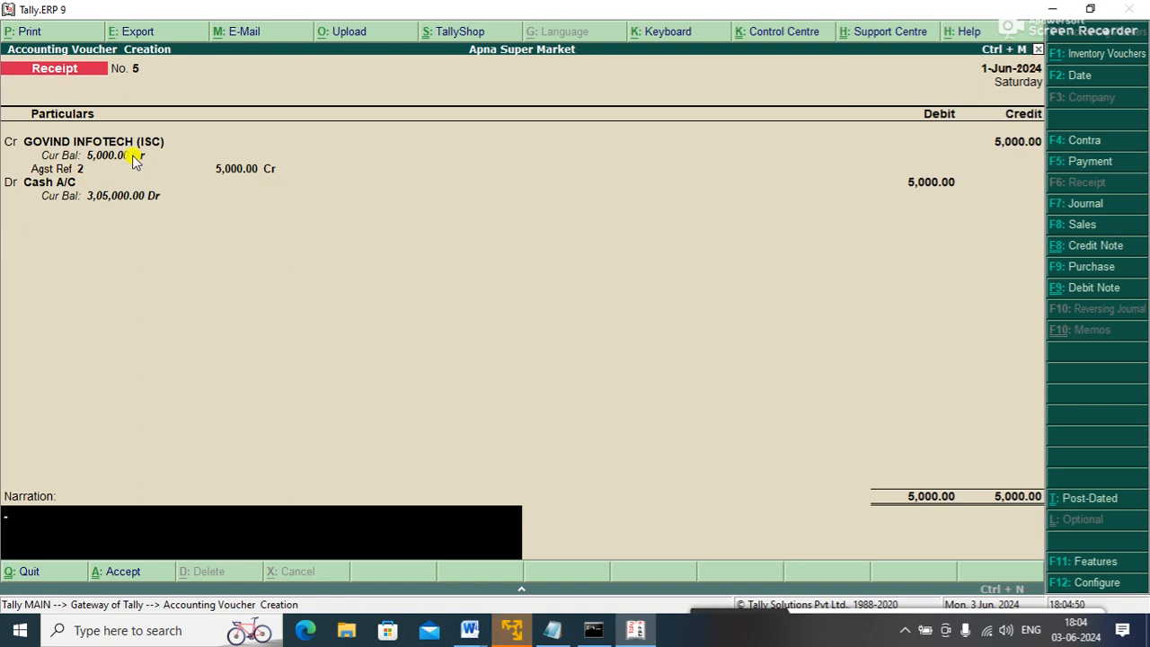
key(Return)
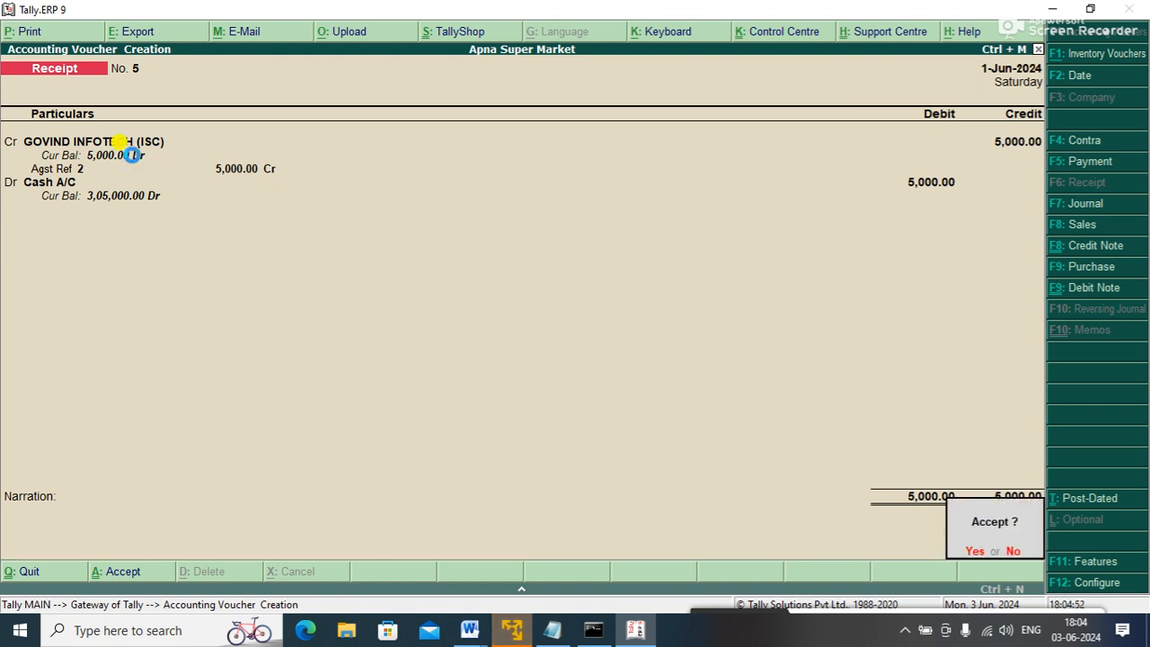
key(Return)
key(Escape)
key(Return)
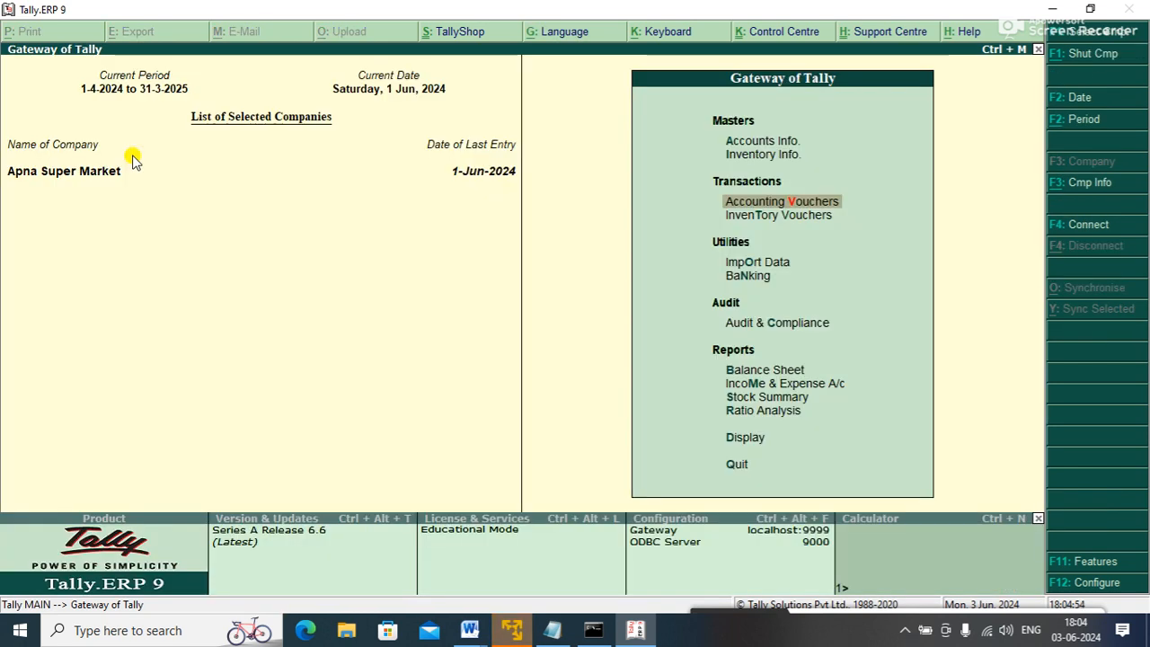
- Drill into Balance Sheet > Current Assets > Sundry Debtors to confirm 5,000 from GOVIND INFOTECH
key(b)
key(Right)
key(Return)
key(Down)
key(Return)
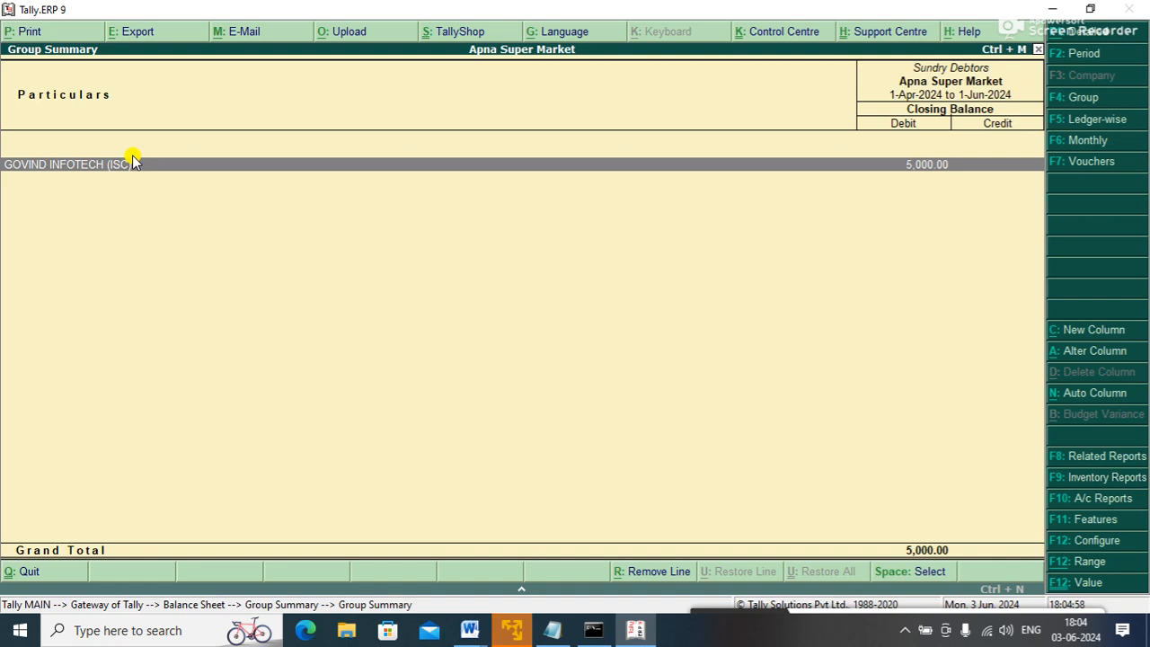
key(Escape)
key(Escape)
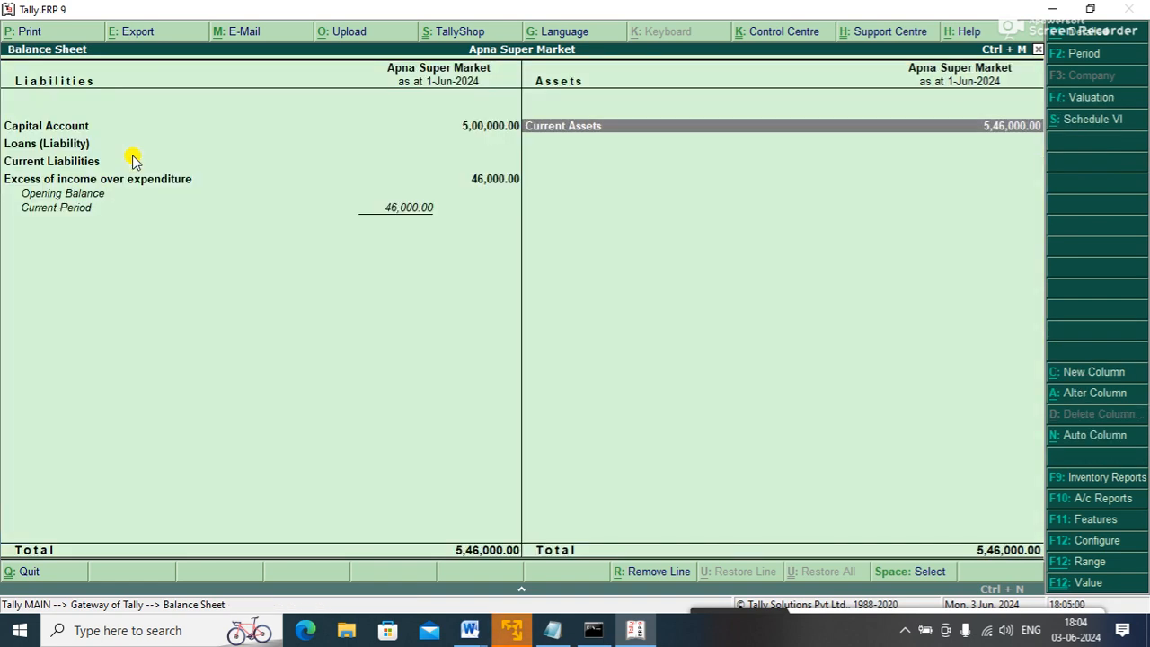
- Bring up Apna Super Market's Accounting Features settings (F11), moving to the interest calculation option
key(Escape)
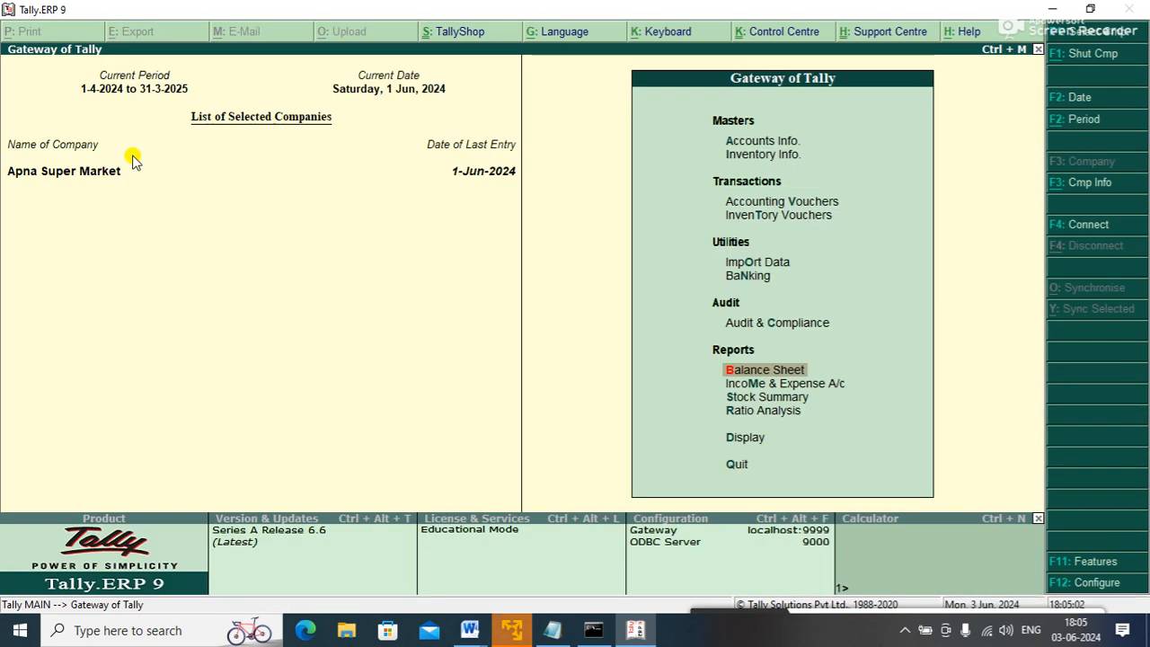
key(F11)
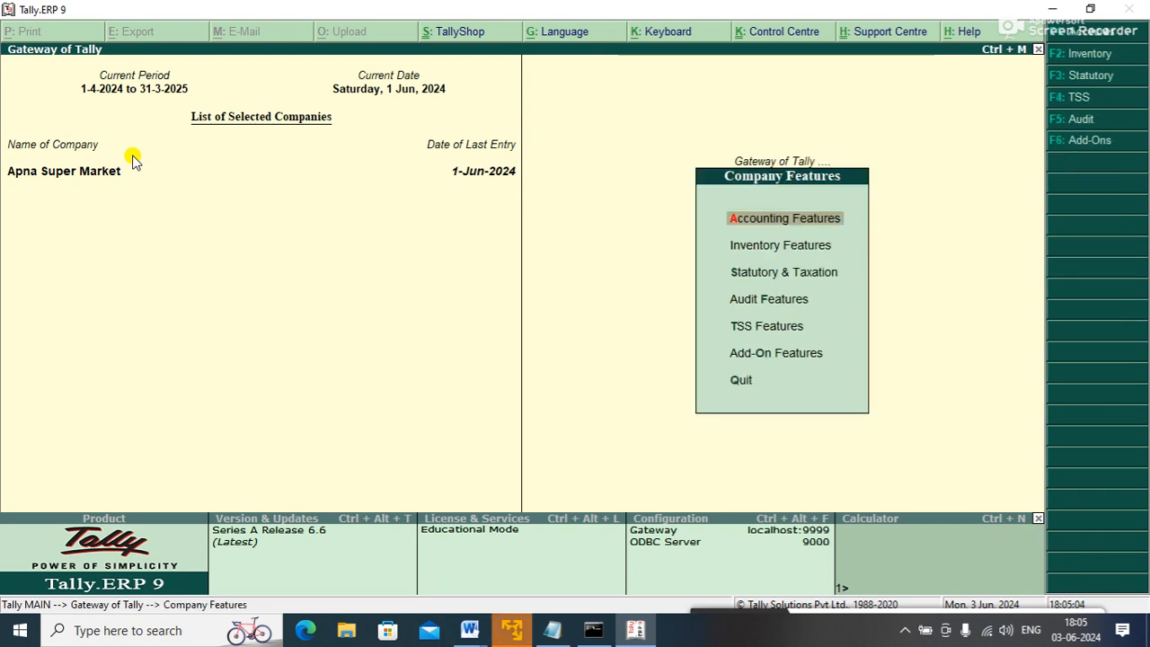
key(Return)
key(Return)
key(Return)
key(Return)
key(Return)
key(Return)
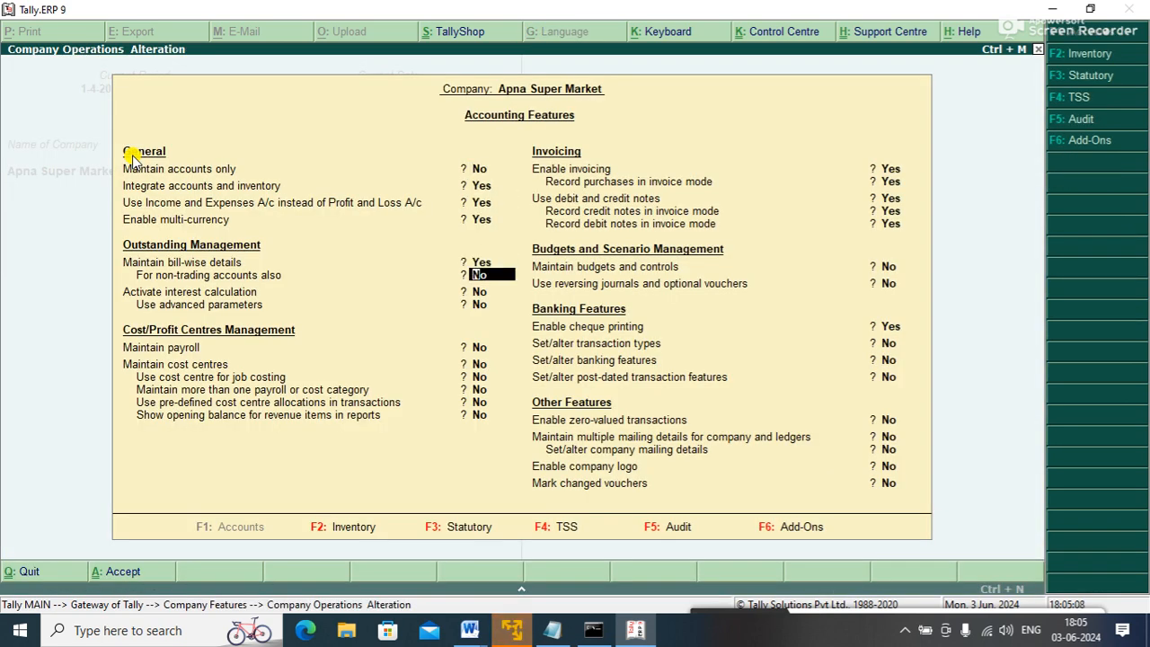
key(Return)
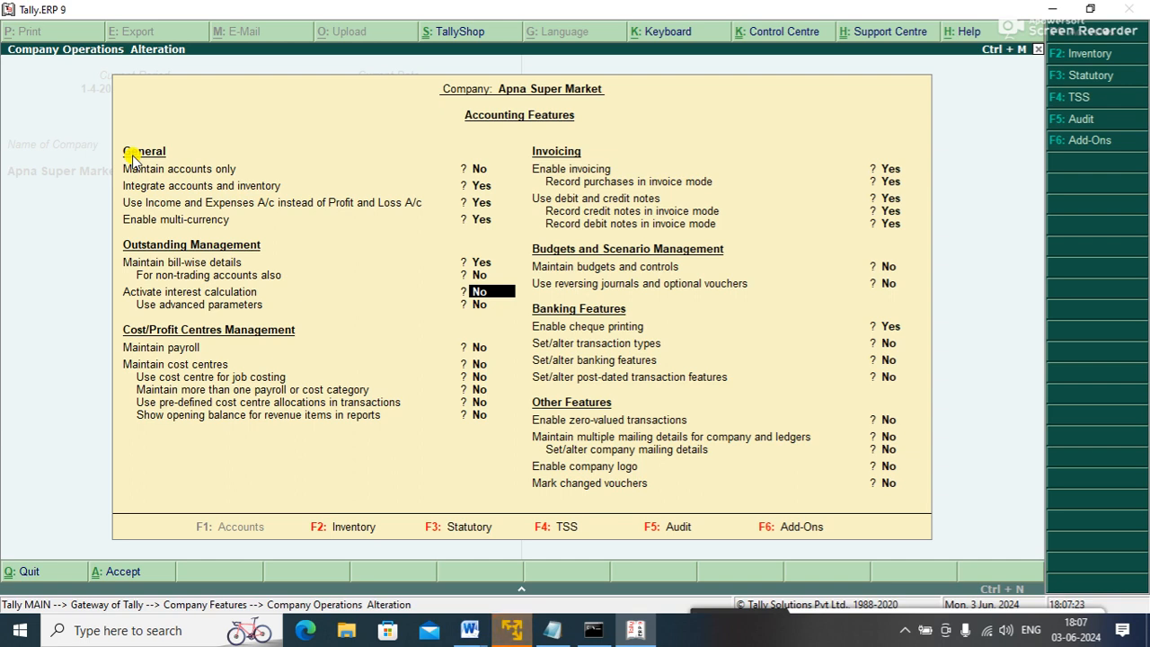
- Set Maintain budgets and controls to Yes in Accounting Features and accept
key(Return)
key(Return)
key(Return)
key(Return)
key(Return)
key(Return)
key(Return)
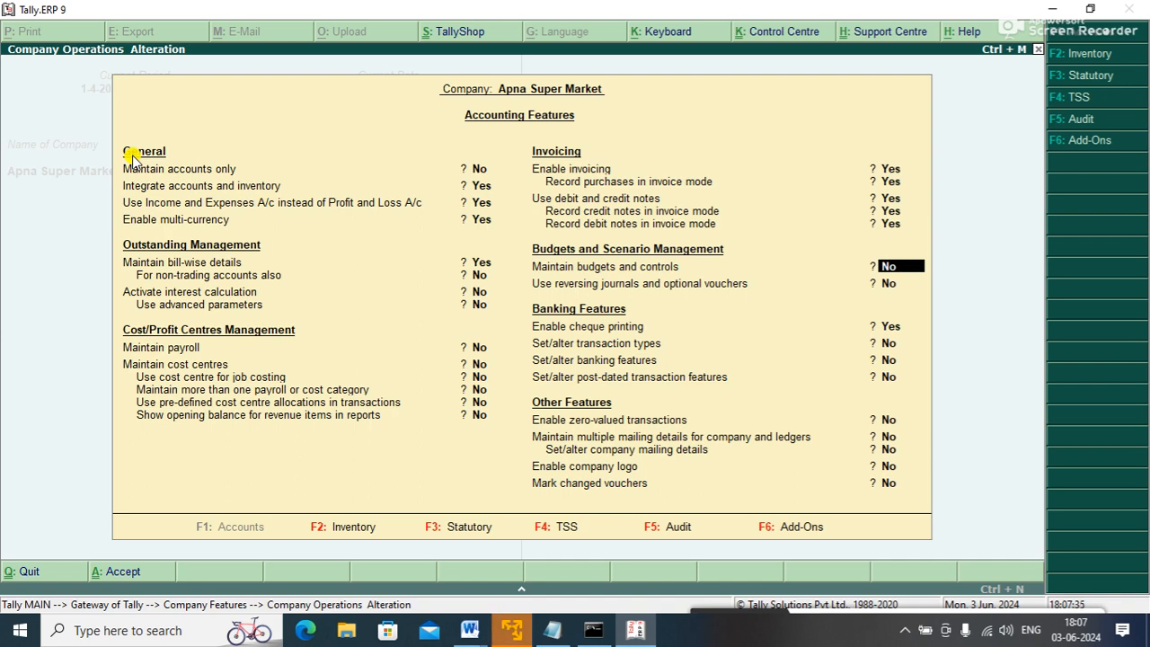
key(y)
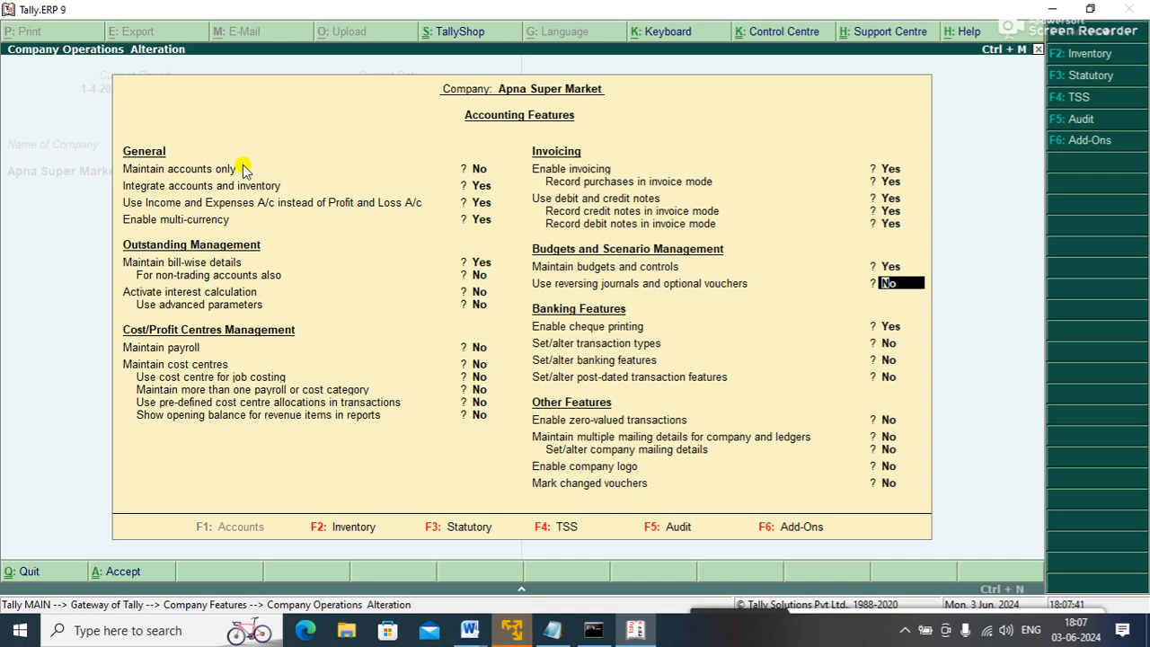
key(ctrl+a)
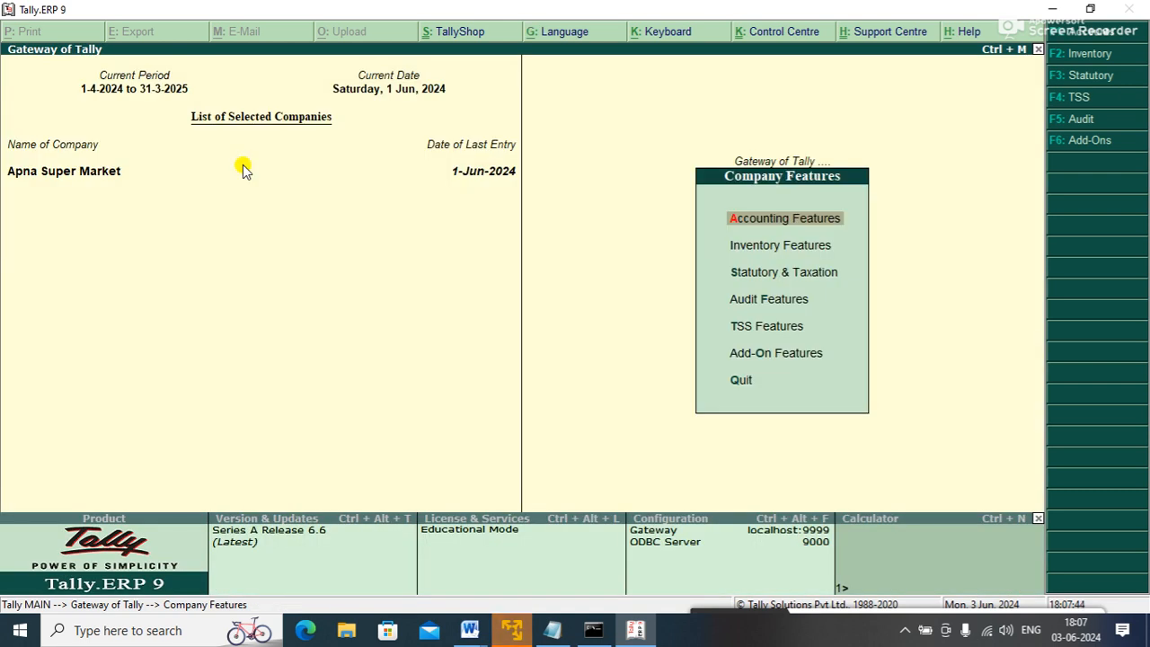
key(Escape)
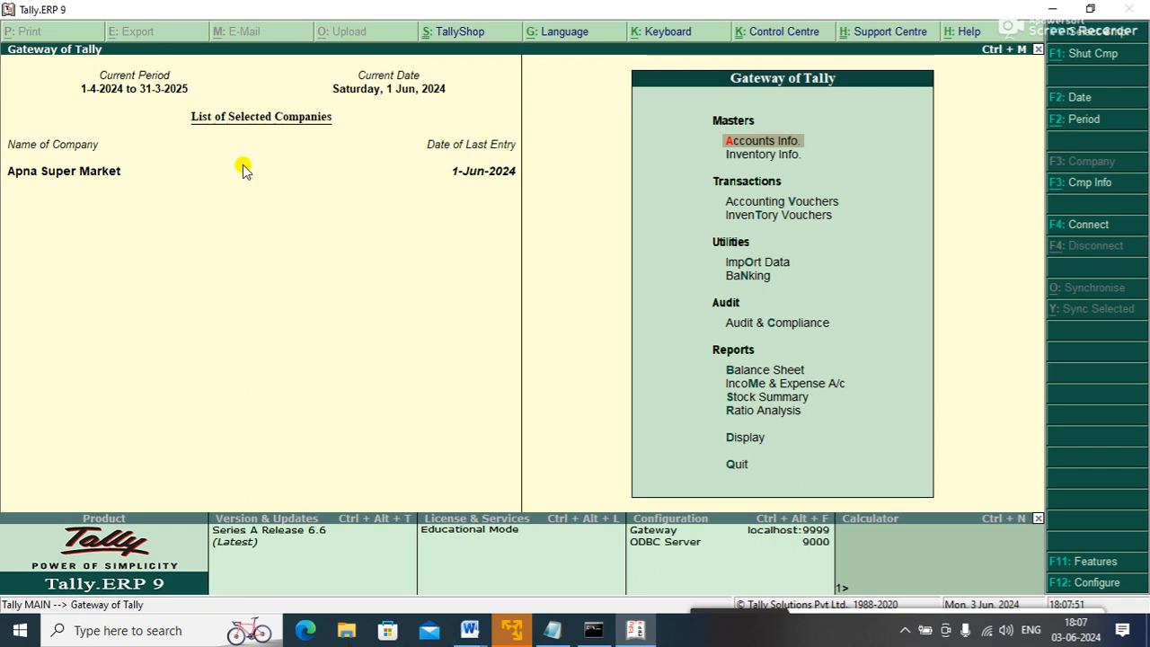
- Reopen F11 Accounting Features to verify budgets and controls, then quit back to Gateway of Tally
key(F11)
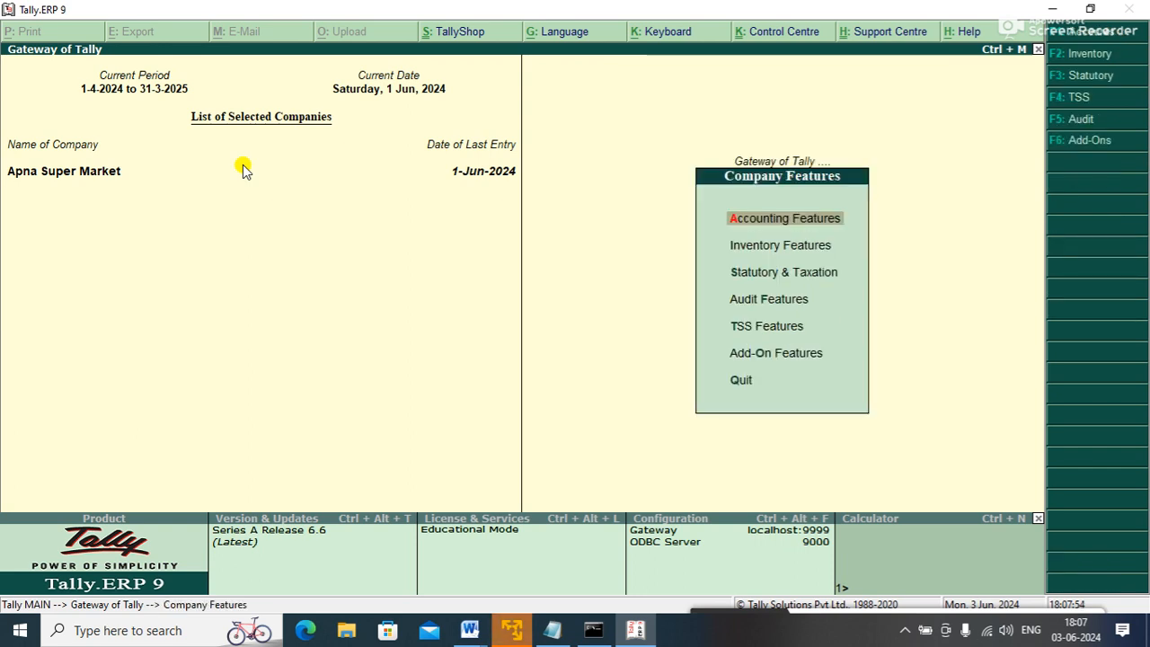
key(Down)
key(Up)
key(Return)
key(Return)
key(Return)
key(Return)
key(Return)
key(Return)
key(Return)
key(Return)
key(Return)
key(Return)
key(Return)
key(Return)
key(Return)
key(Return)
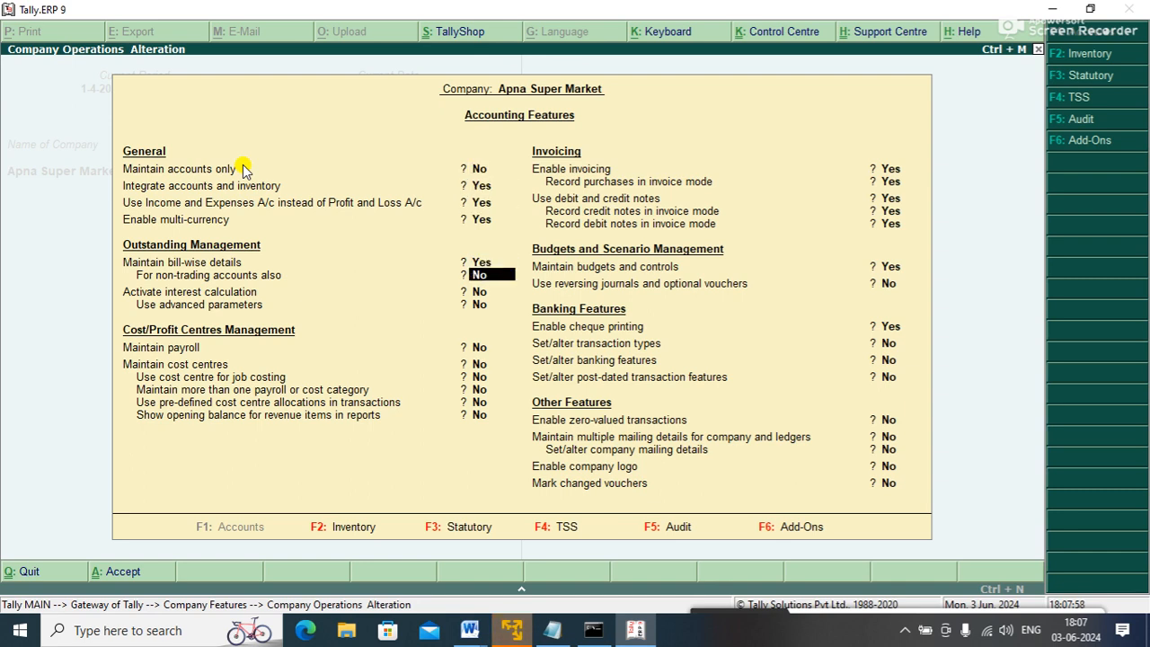
key(Return)
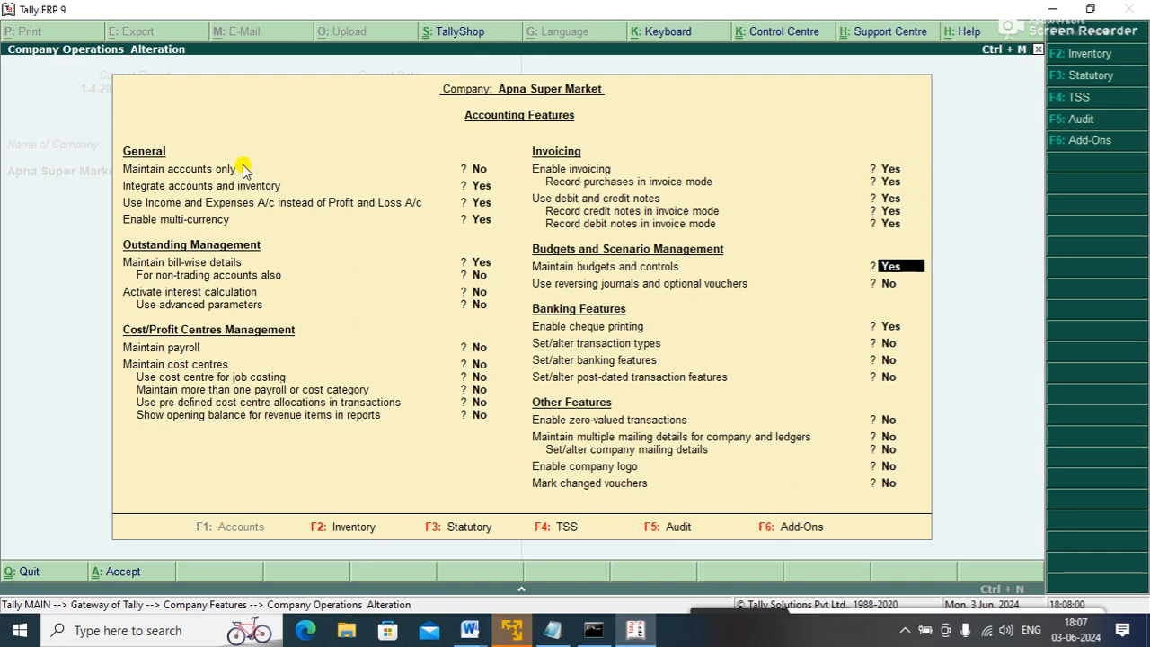
key(Escape)
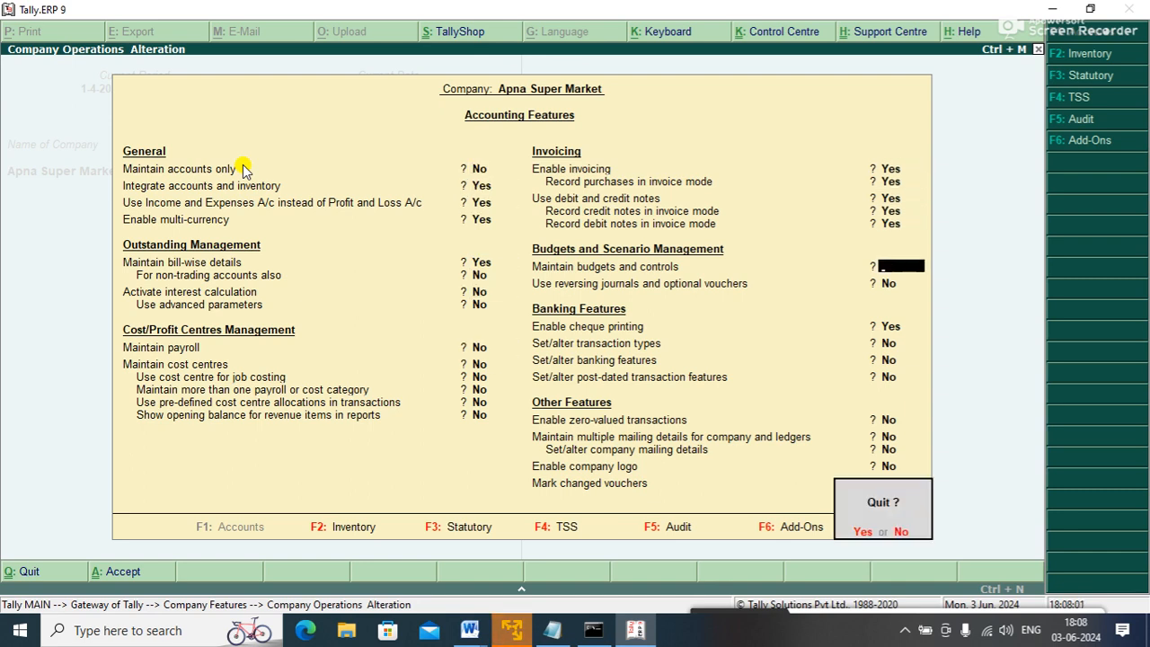
key(y)
key(Escape)
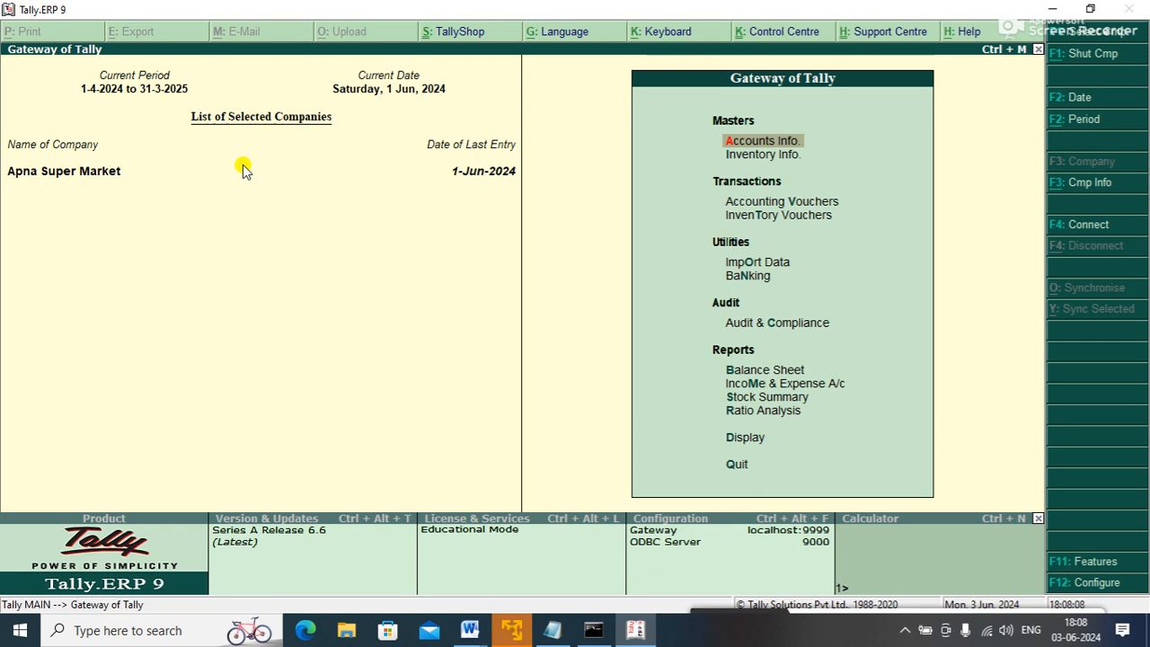
- Open the GOVIND INFOTECH ledger for alteration and reach its default credit period field
key(Return)
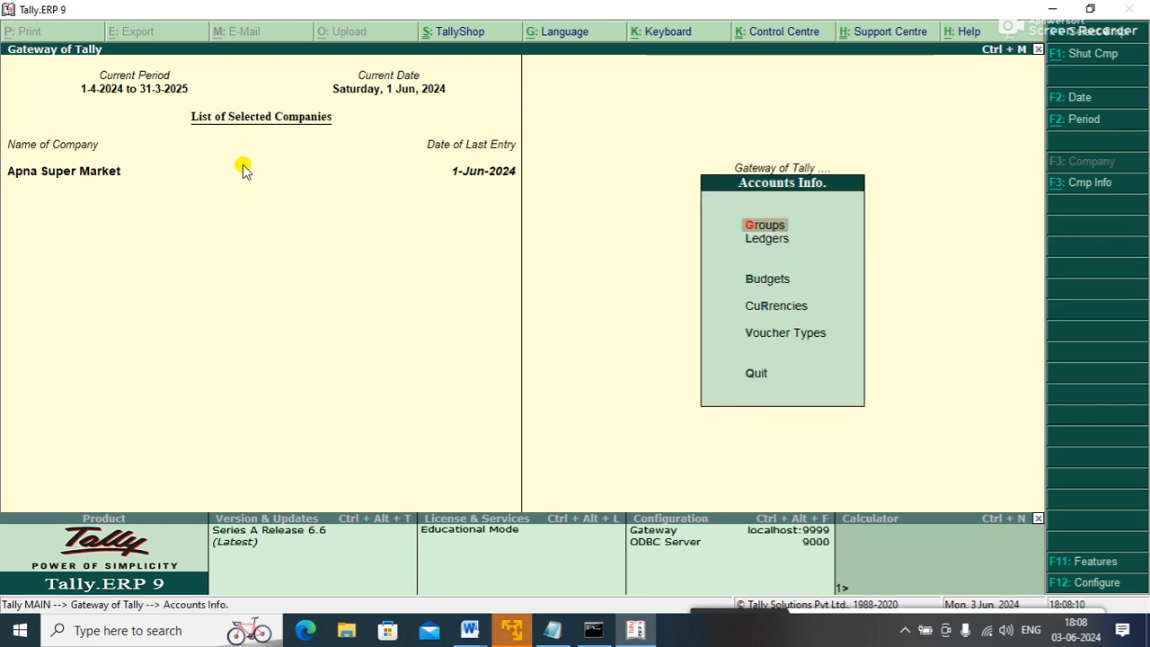
key(Down)
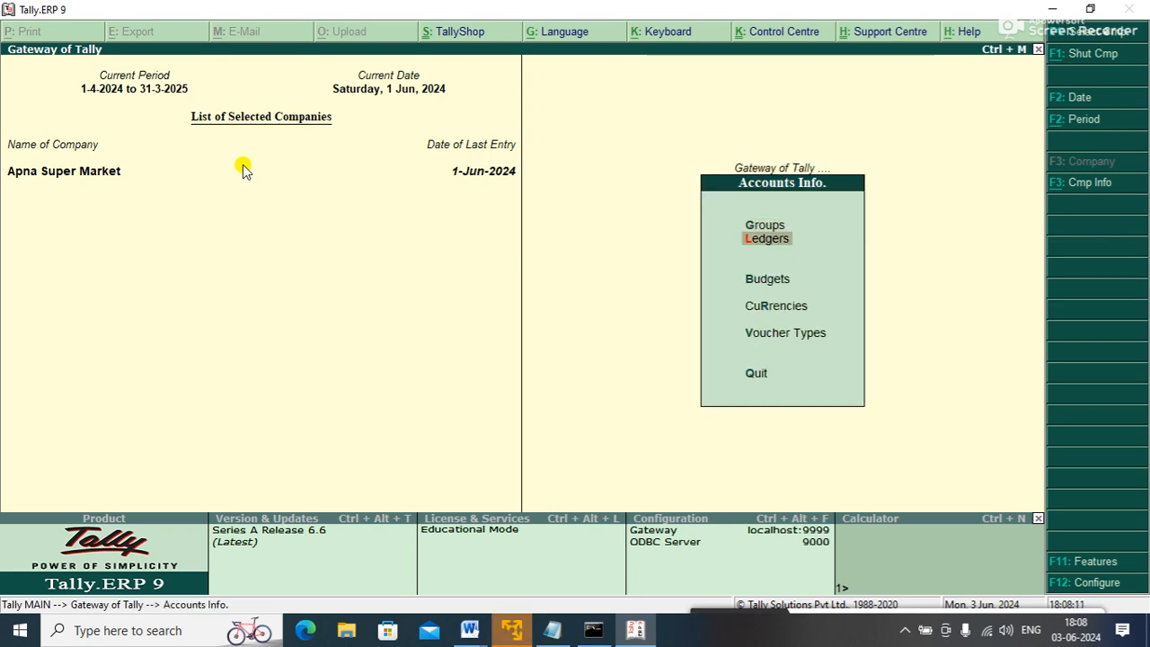
key(Return)
key(Down)
key(Down)
key(Return)
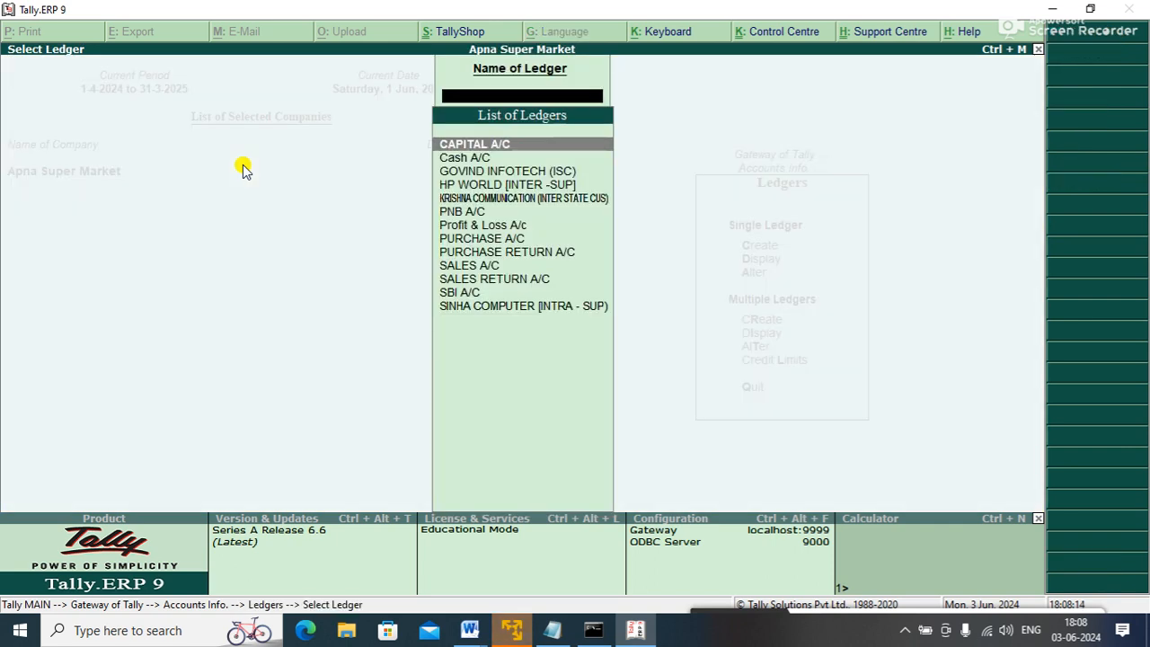
key(Down)
key(Down)
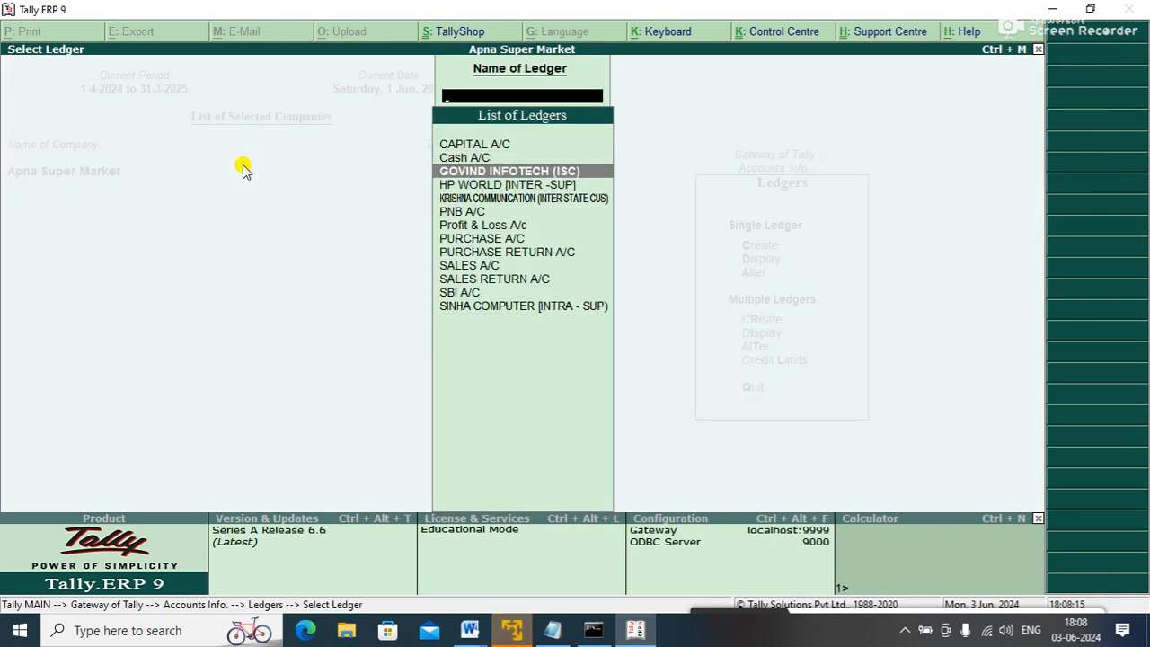
key(Return)
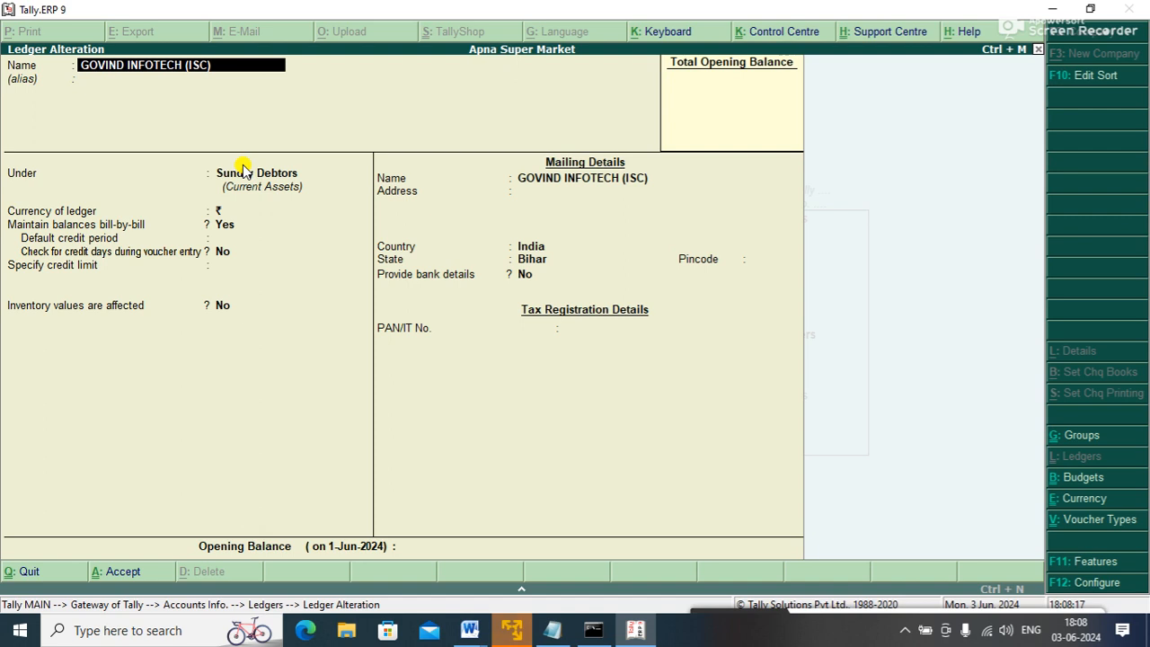
key(Return)
key(Return)
key(Return)
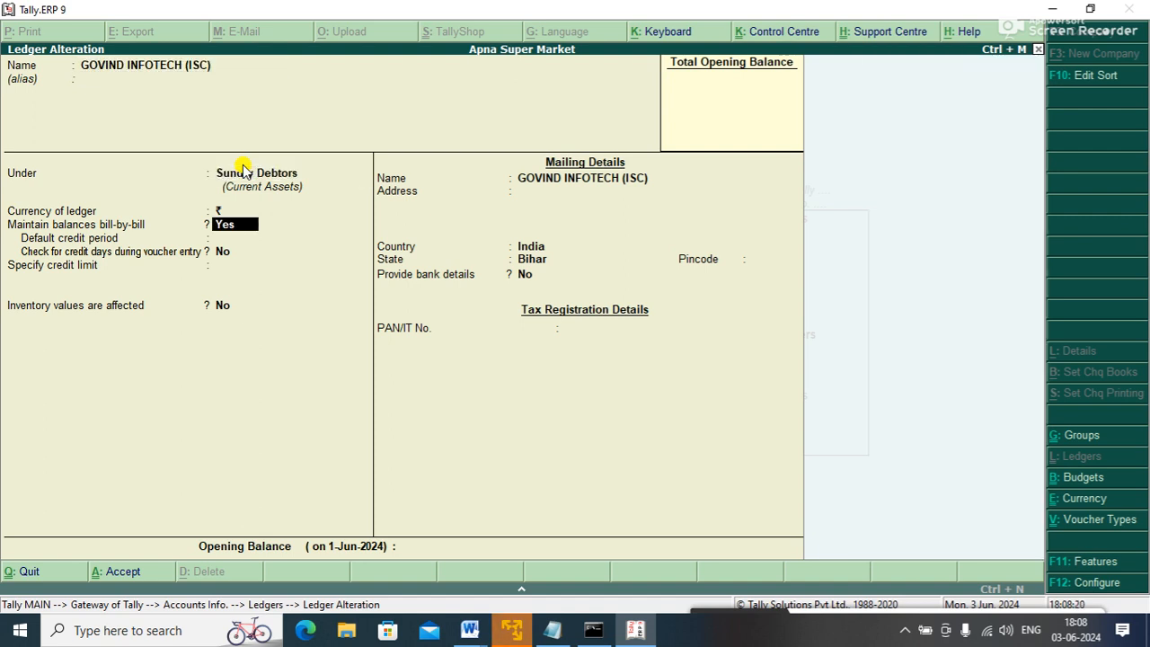
key(BackSpace)
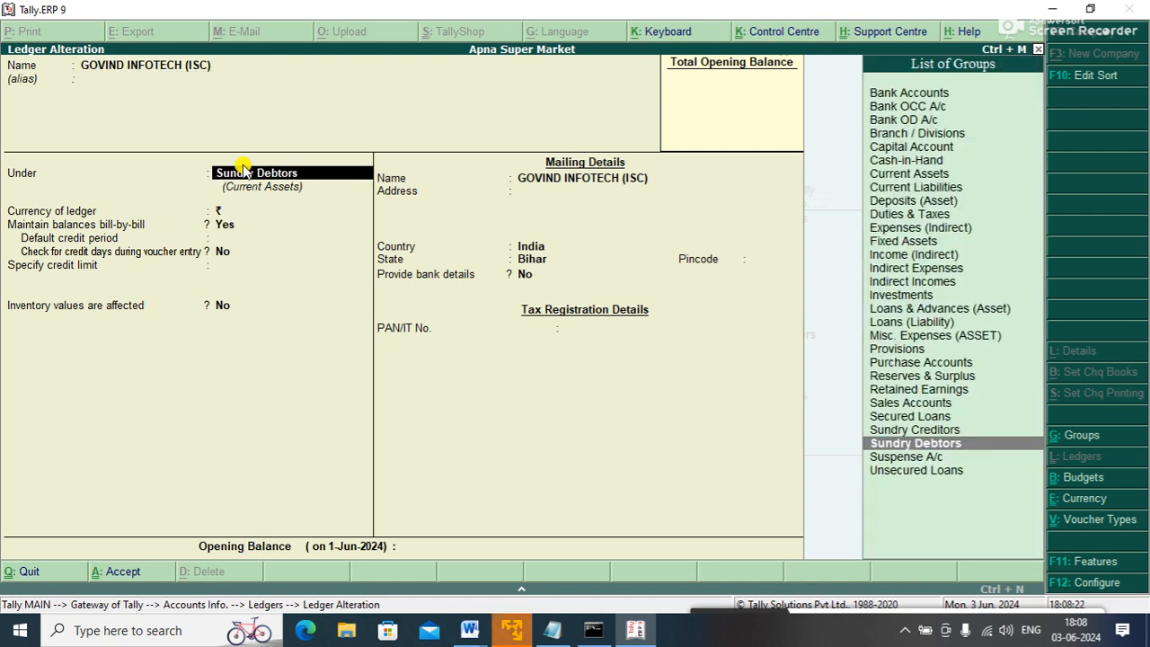
key(Return)
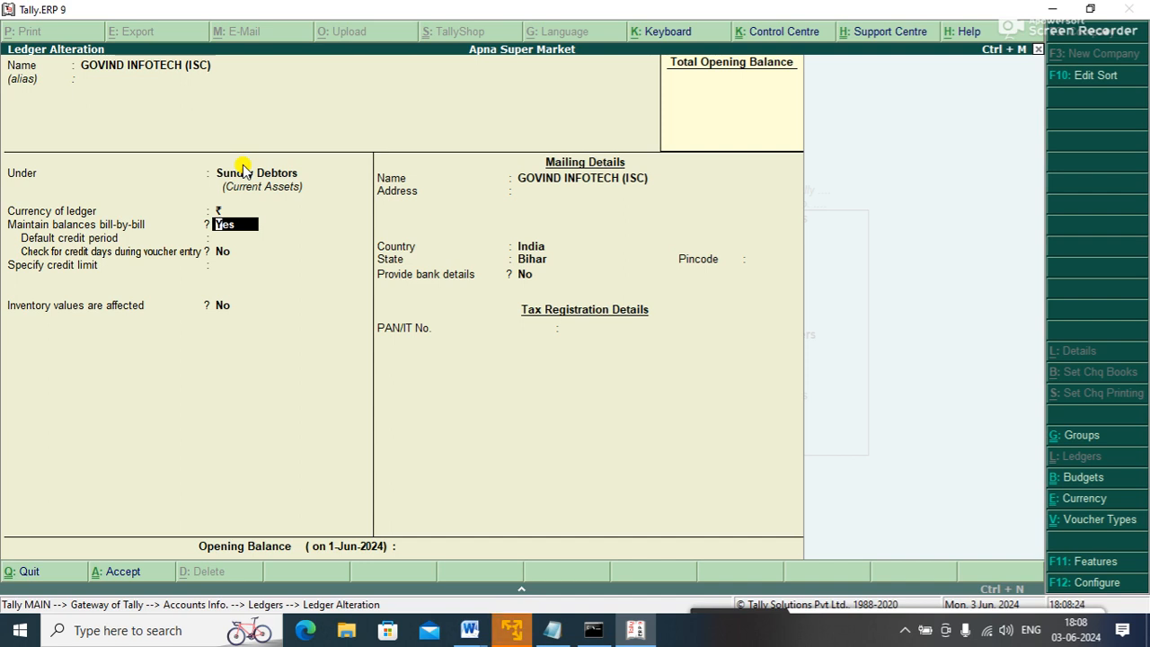
key(Return)
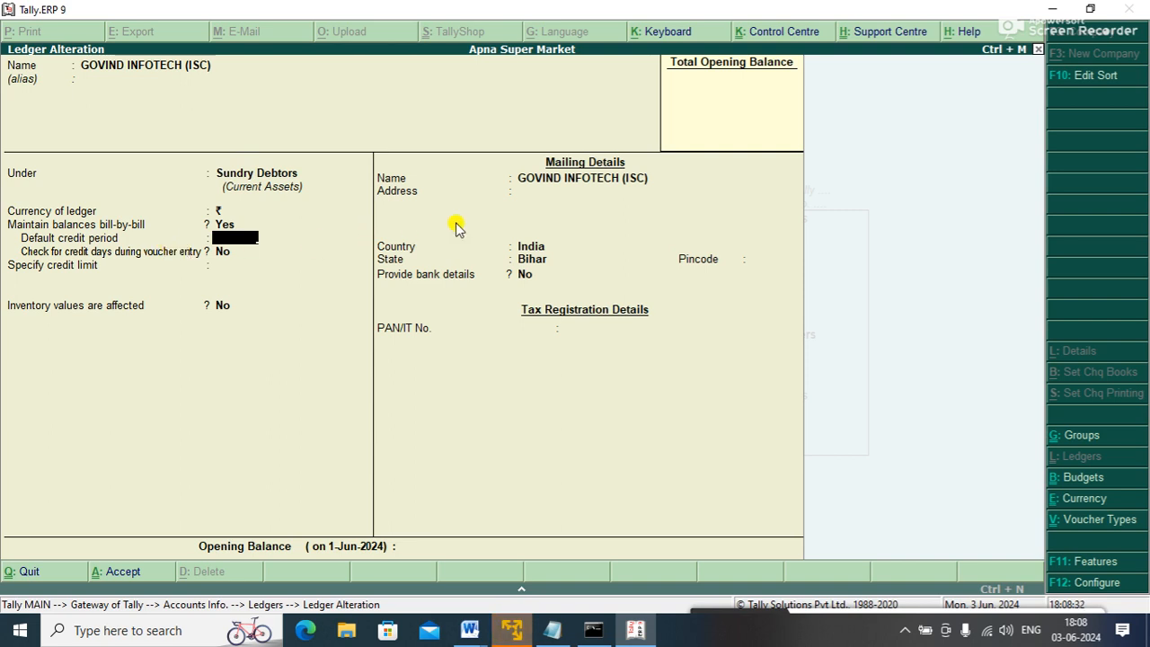
- Give GOVIND INFOTECH a 15-day credit period with credit-day checking and a 50,000 credit limit
text(15)
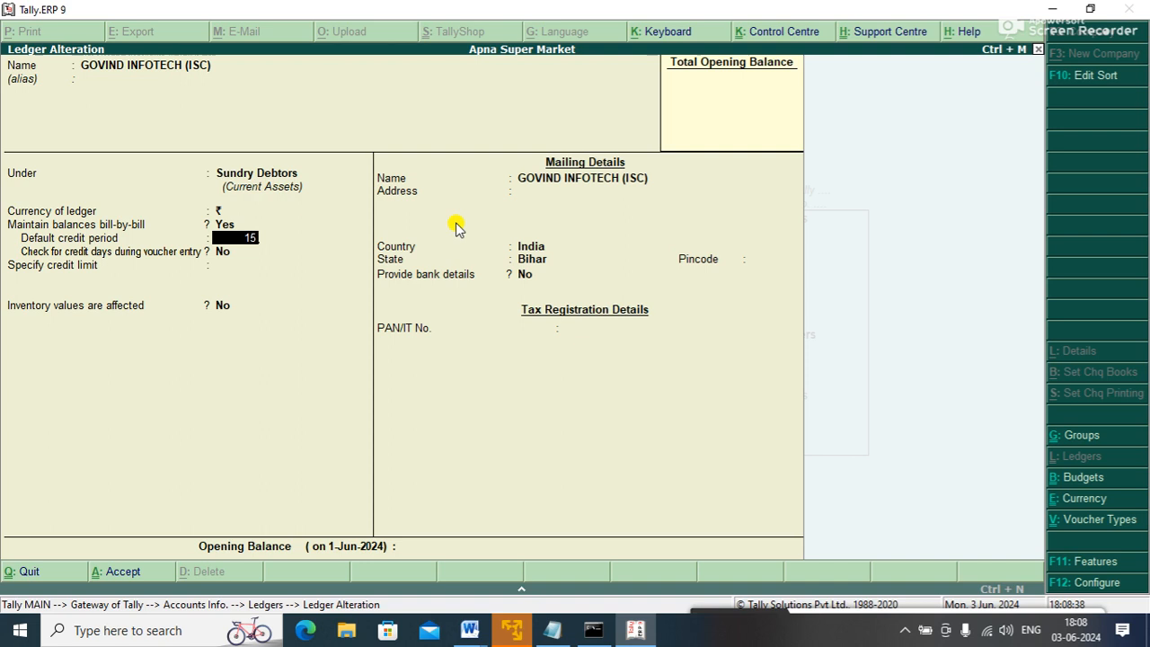
key(Return)
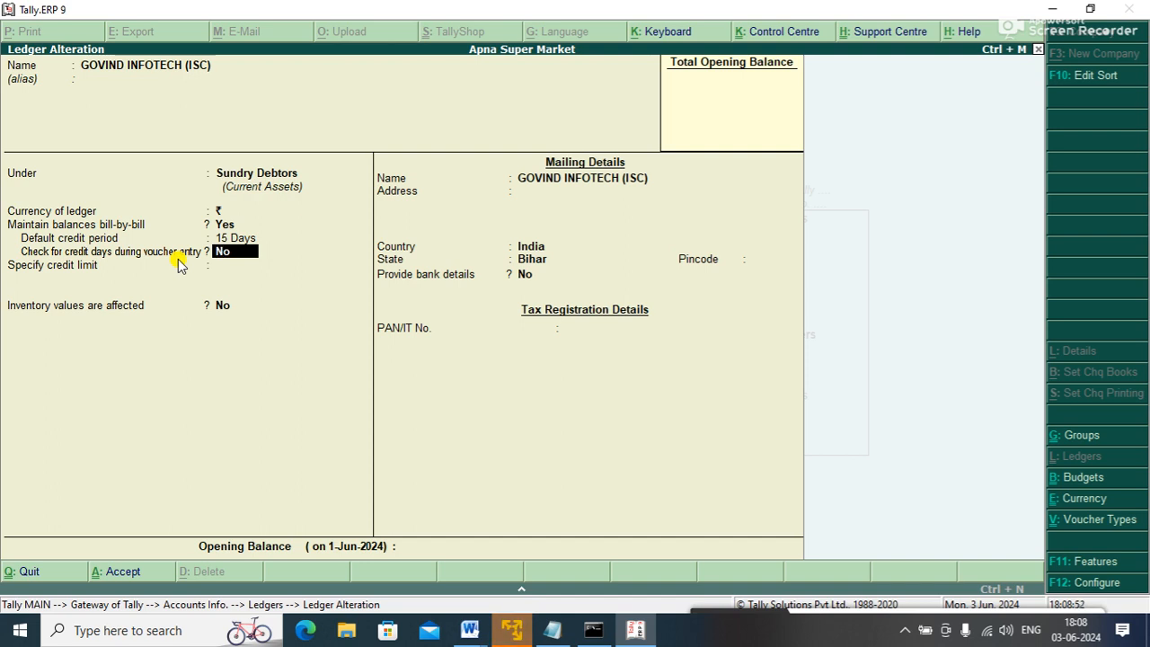
text(y)
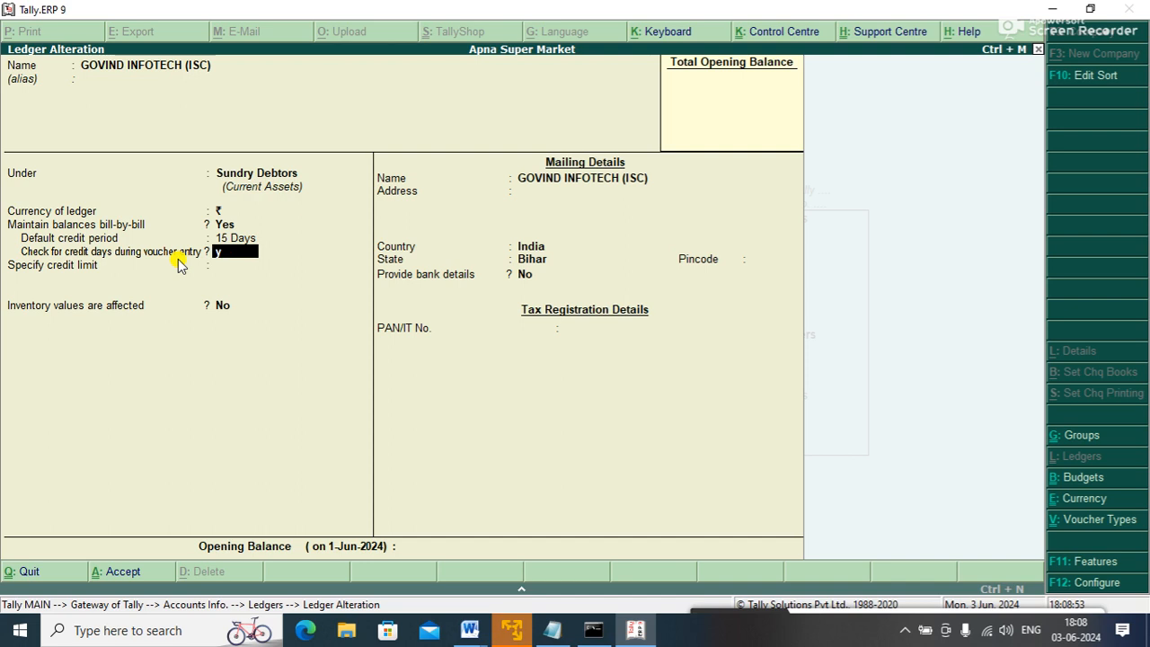
key(Return)
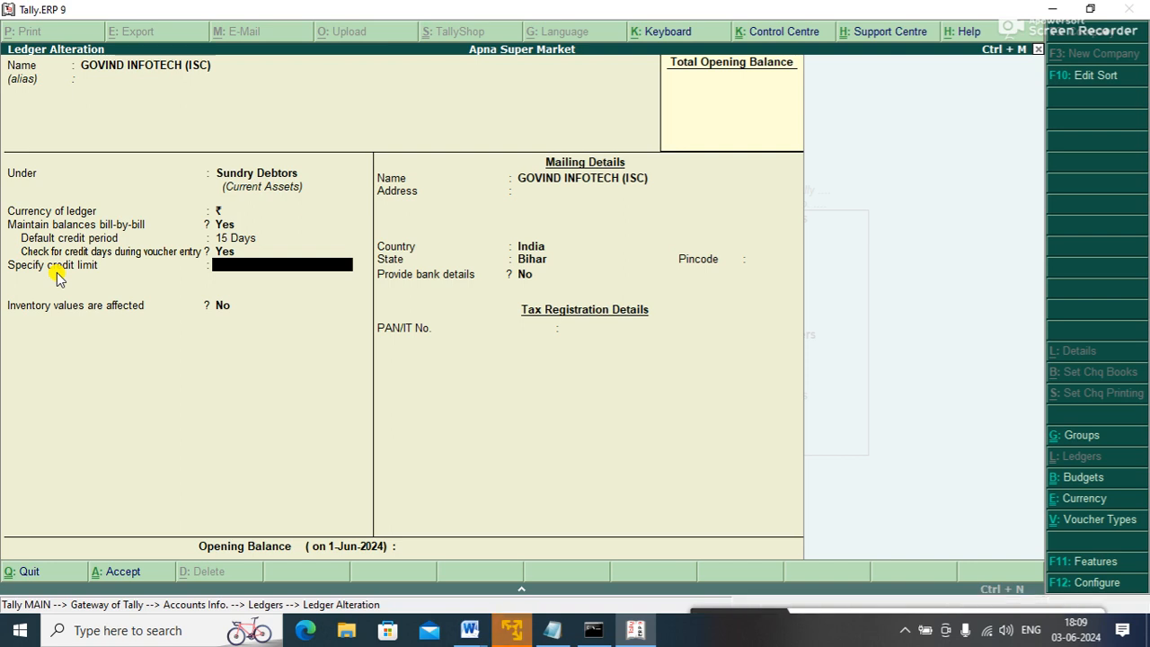
text(5)
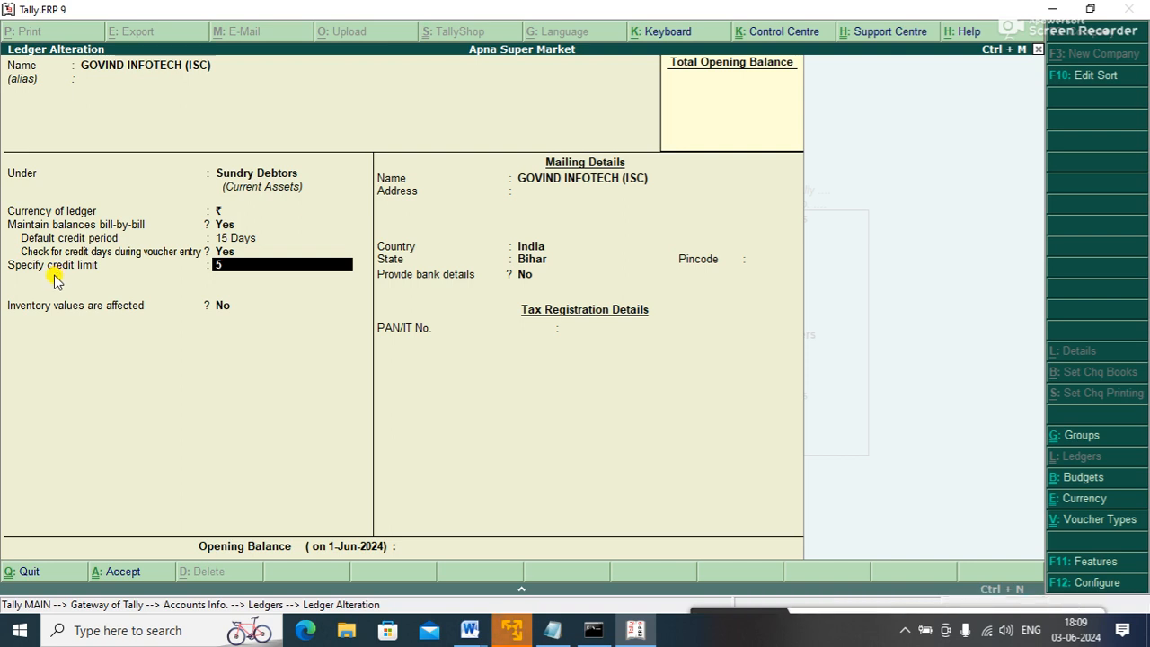
text(0000,000.00 Dr)
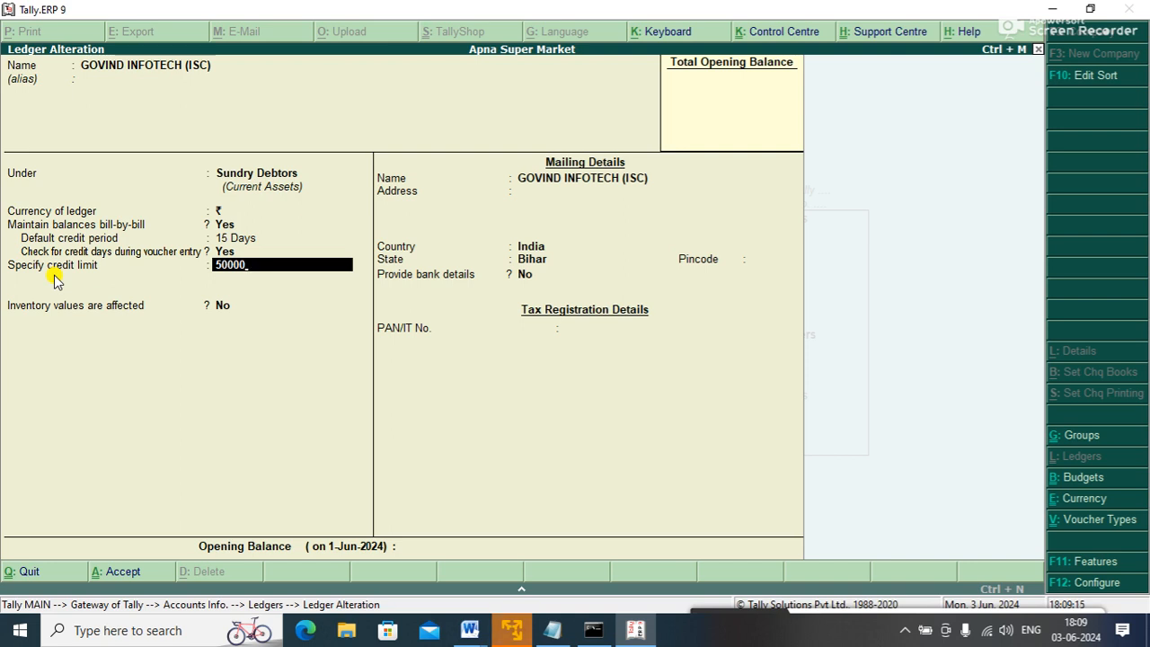
key(Return)
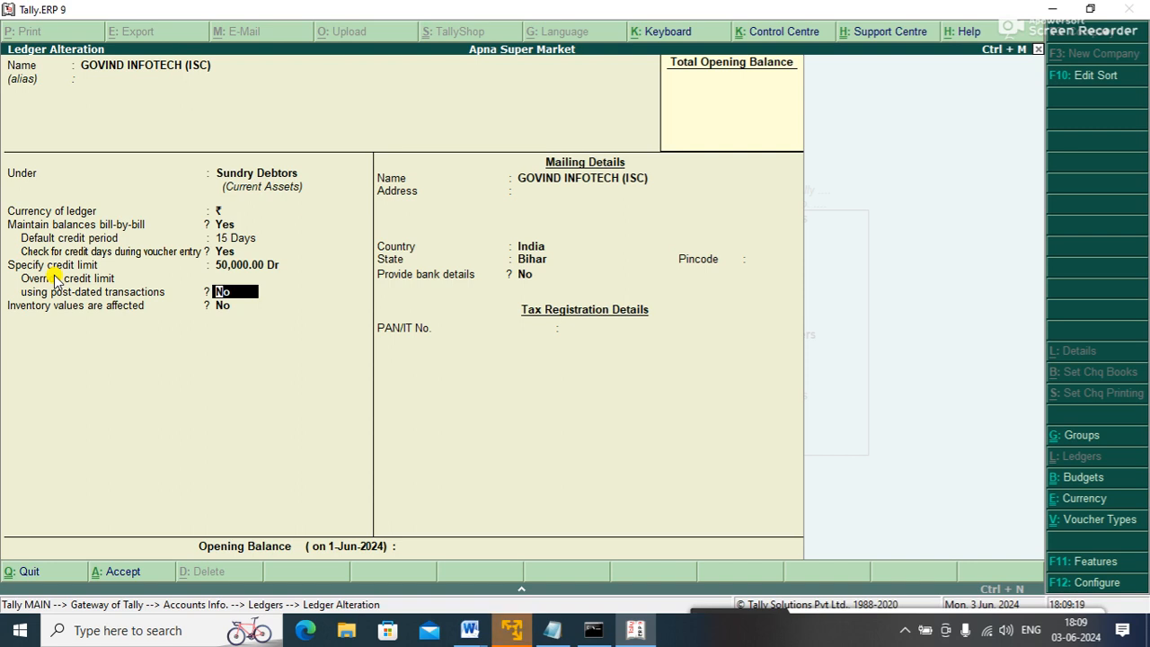
key(ctrl+a)
key(Escape)
key(Escape)
key(Escape)
key(Escape)
key(Escape)
key(Escape)
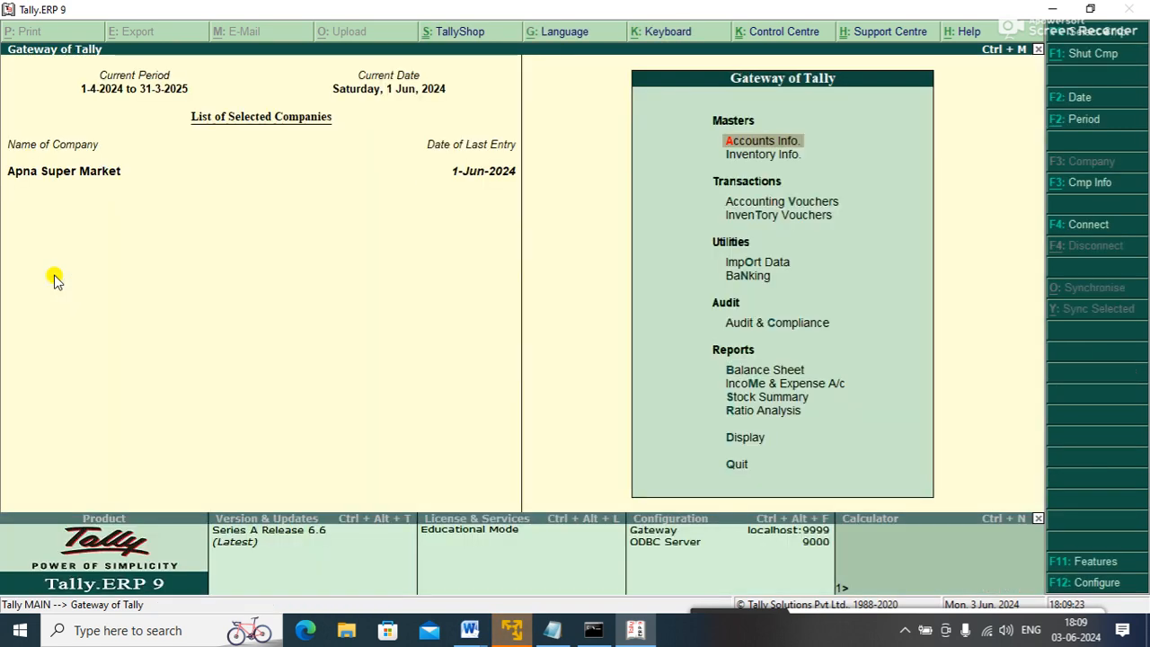
- Review Current Assets in the Balance Sheet, then return to the main menu
key(Down)
key(Down)
key(Down)
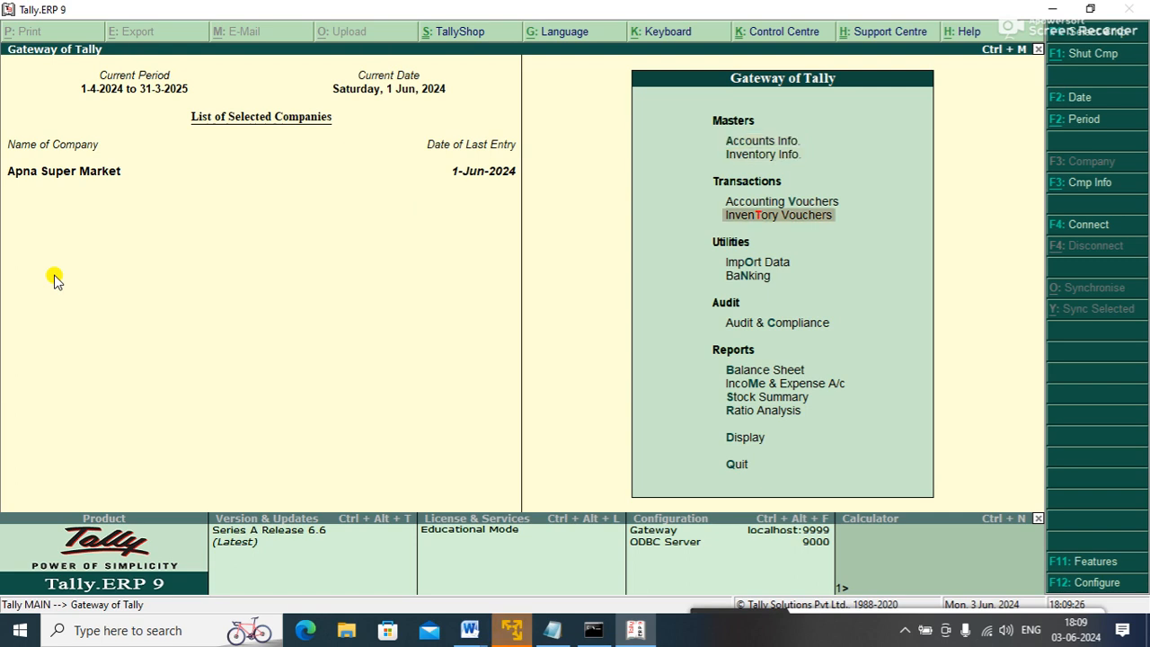
key(Down)
key(Down)
key(Down)
key(Down)
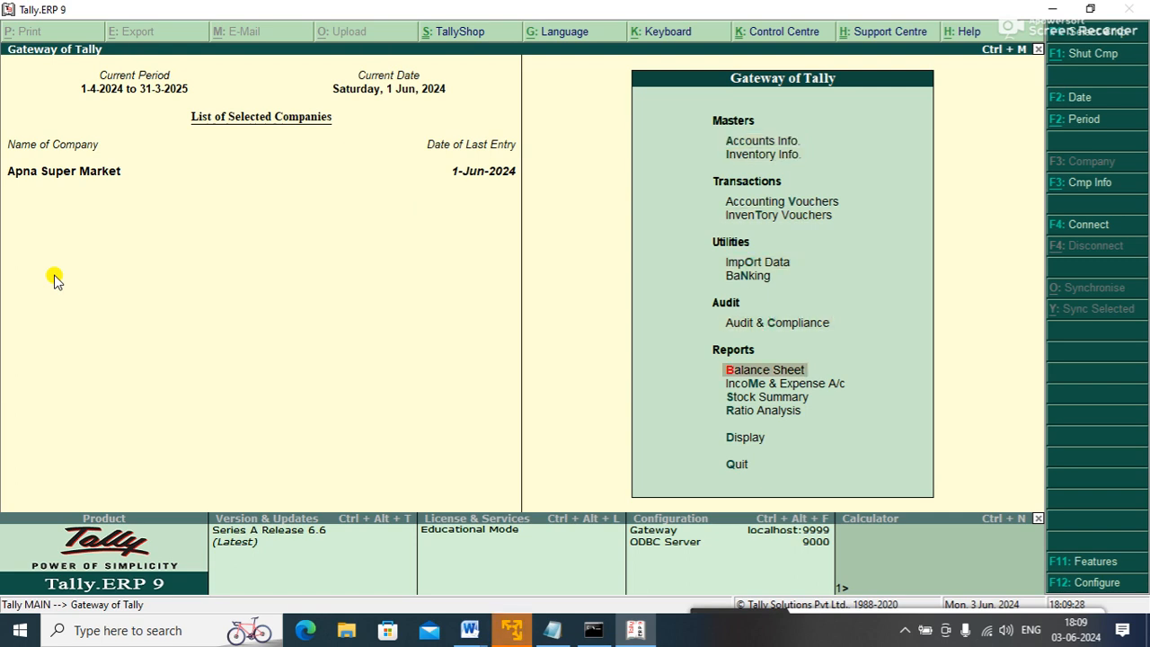
key(Return)
key(Right)
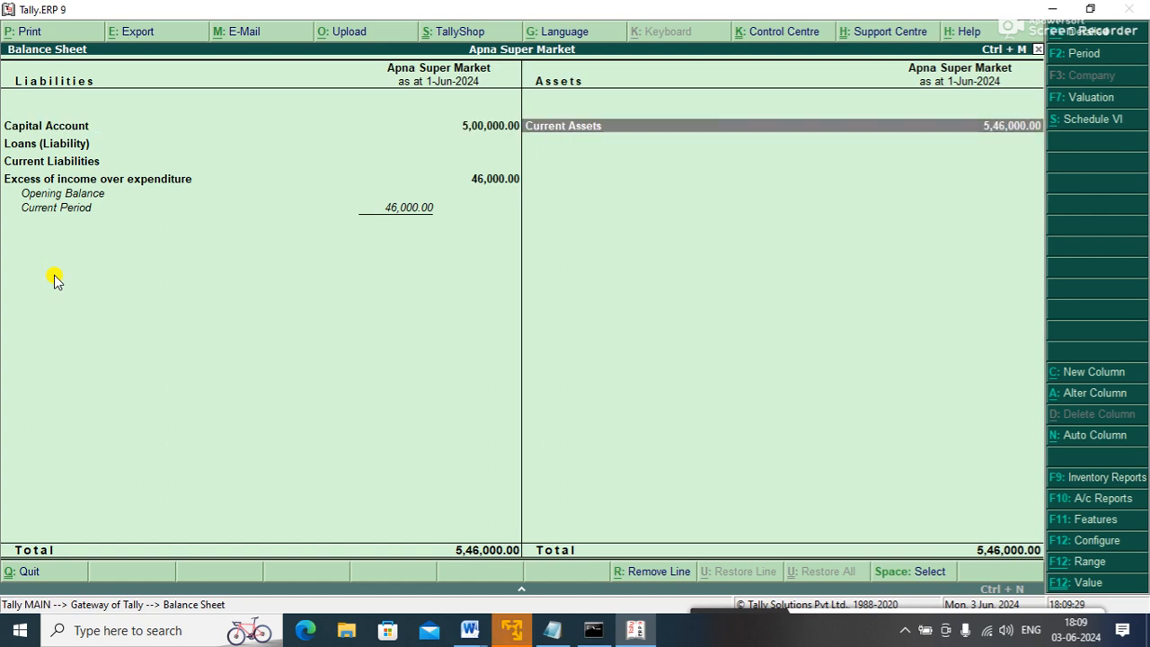
key(Return)
key(Escape)
key(Escape)
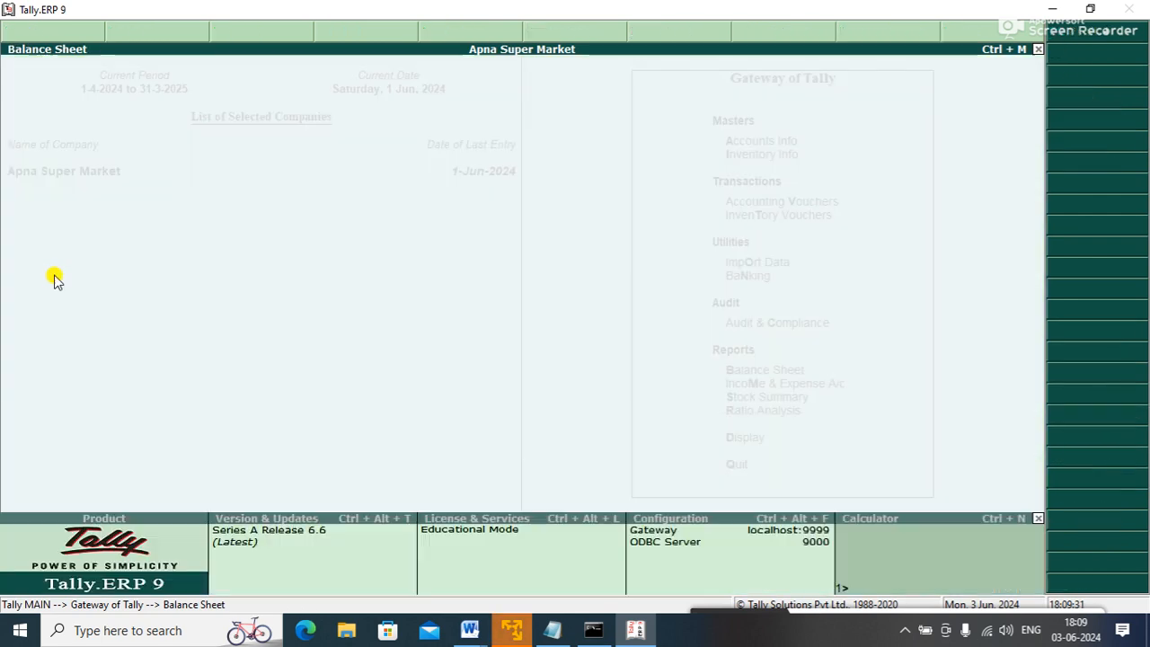
- Start an F8 Sales voucher with reference 6, party GOVIND INFOTECH and SALES A/C
key(Up)
key(Up)
key(Up)
key(Up)
key(Up)
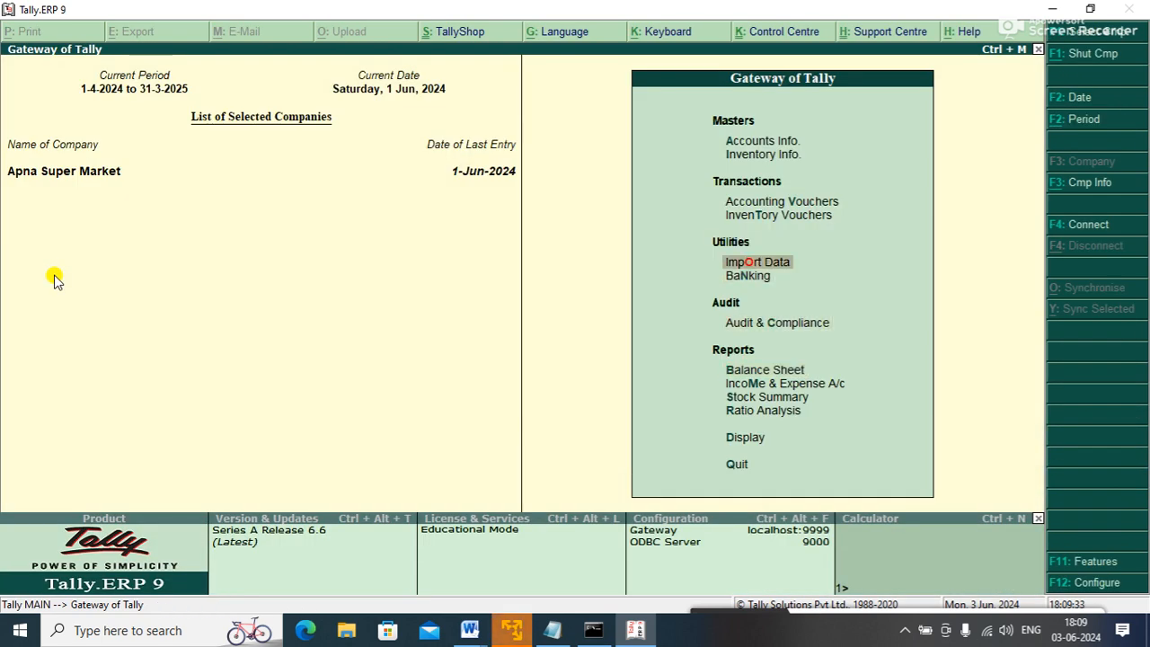
key(Return)
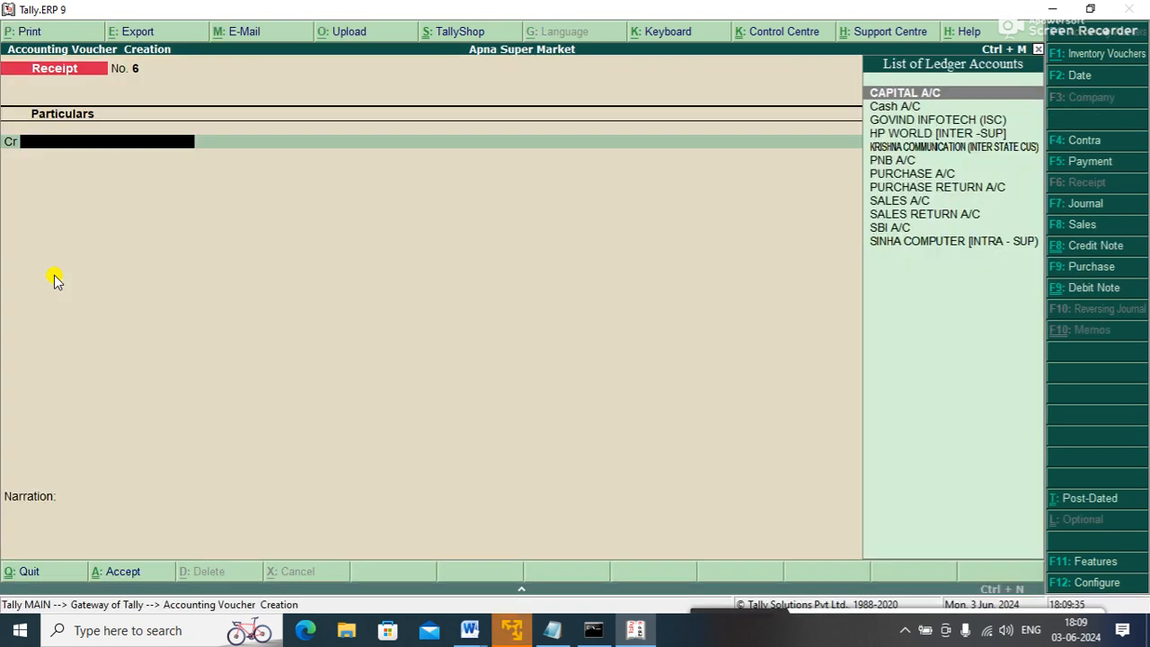
key(F8)
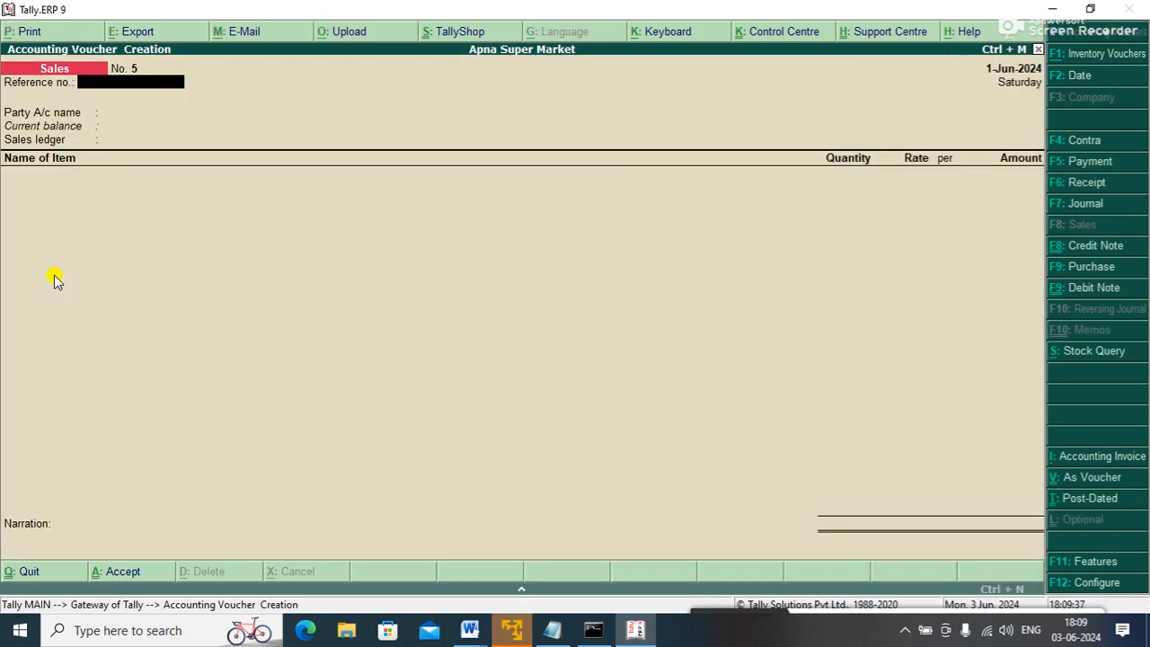
text(6)
key(Return)
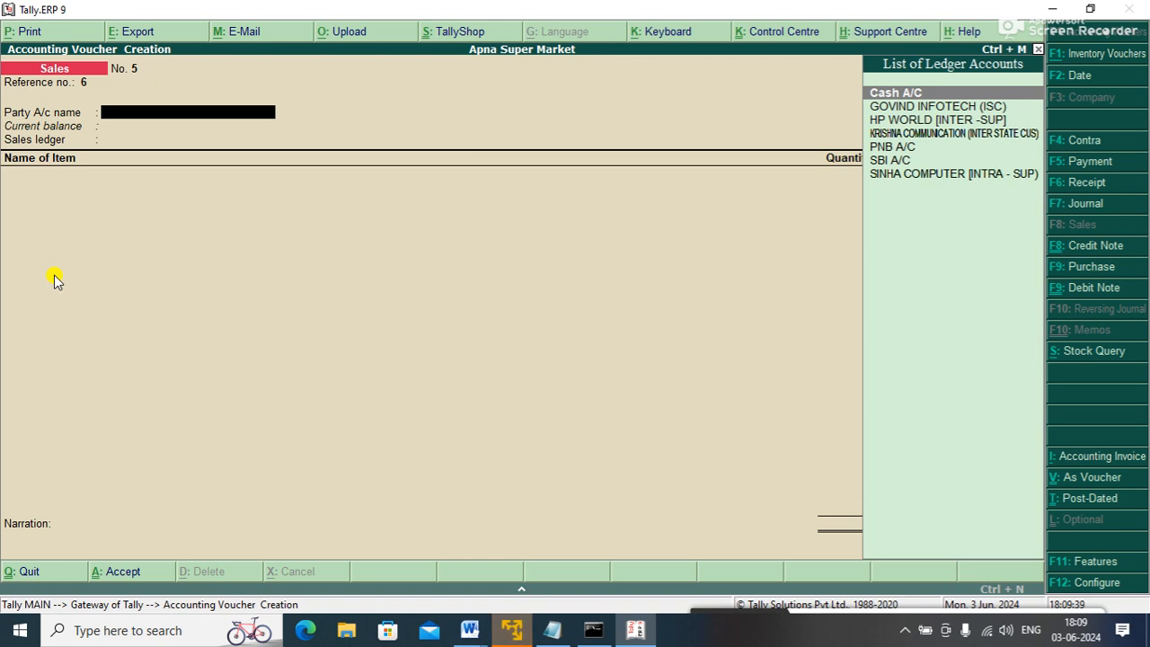
key(Down)
key(Return)
key(Return)
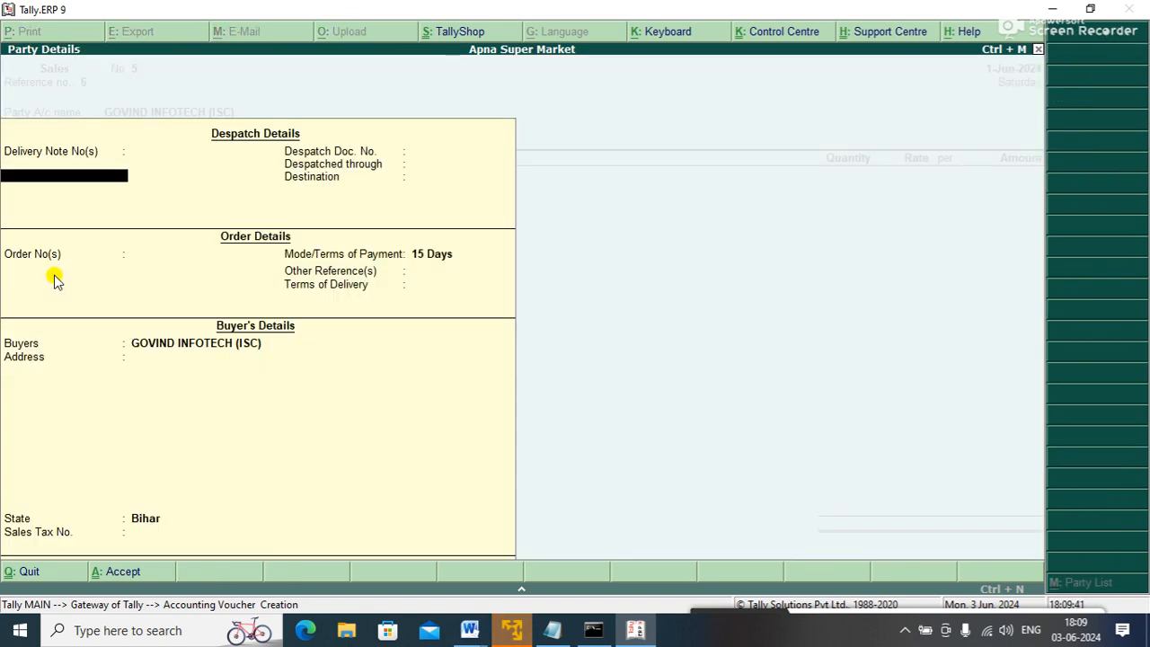
key(ctrl+a)
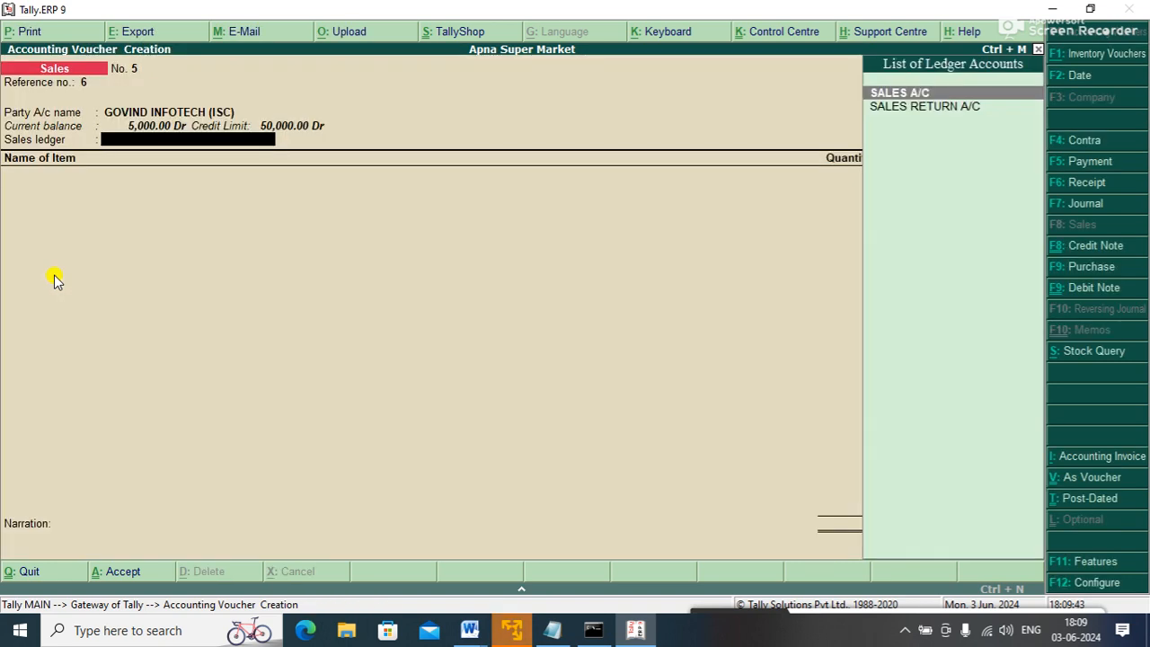
key(Return)
- Sell 2 LAPTOP at 35,000 from Main Location and dismiss the credit-limit exceeded error
key(Down)
key(Down)
key(Down)
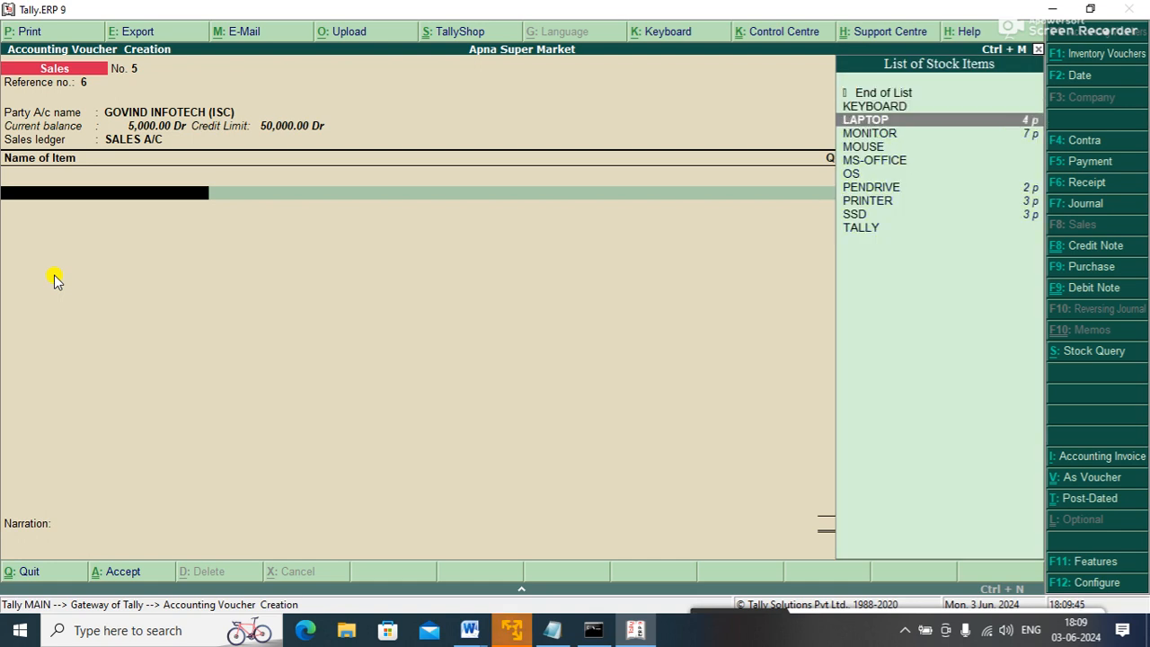
key(Up)
key(Return)
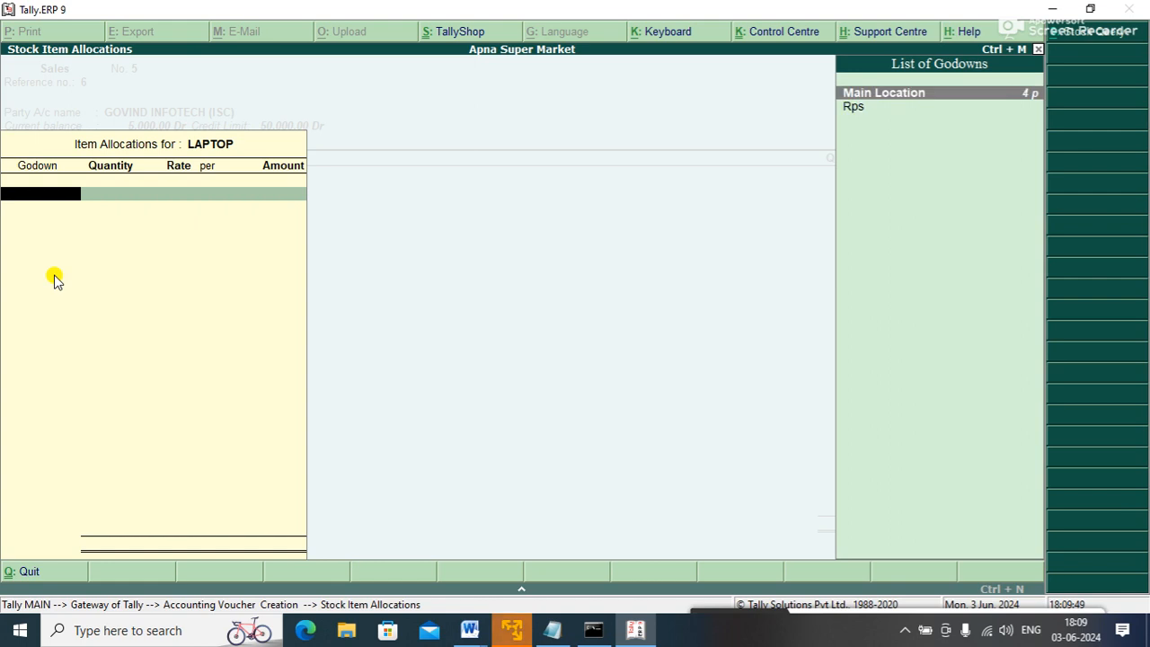
key(Return)
text(2)
key(Return)
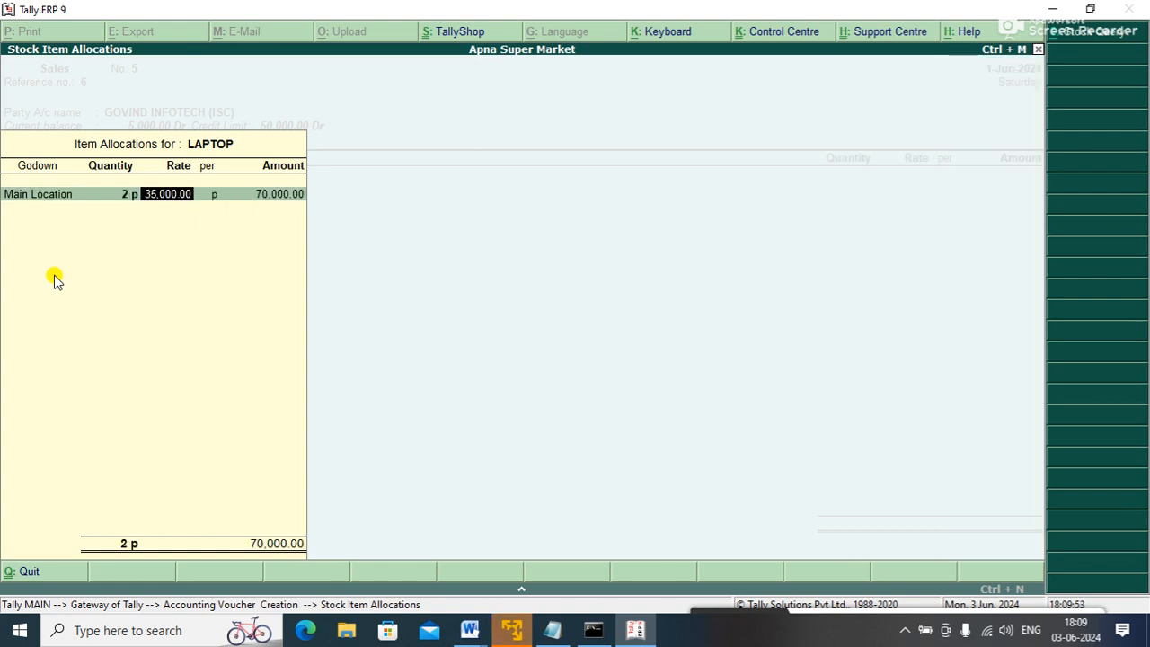
key(Return)
key(Return)
key(Return)
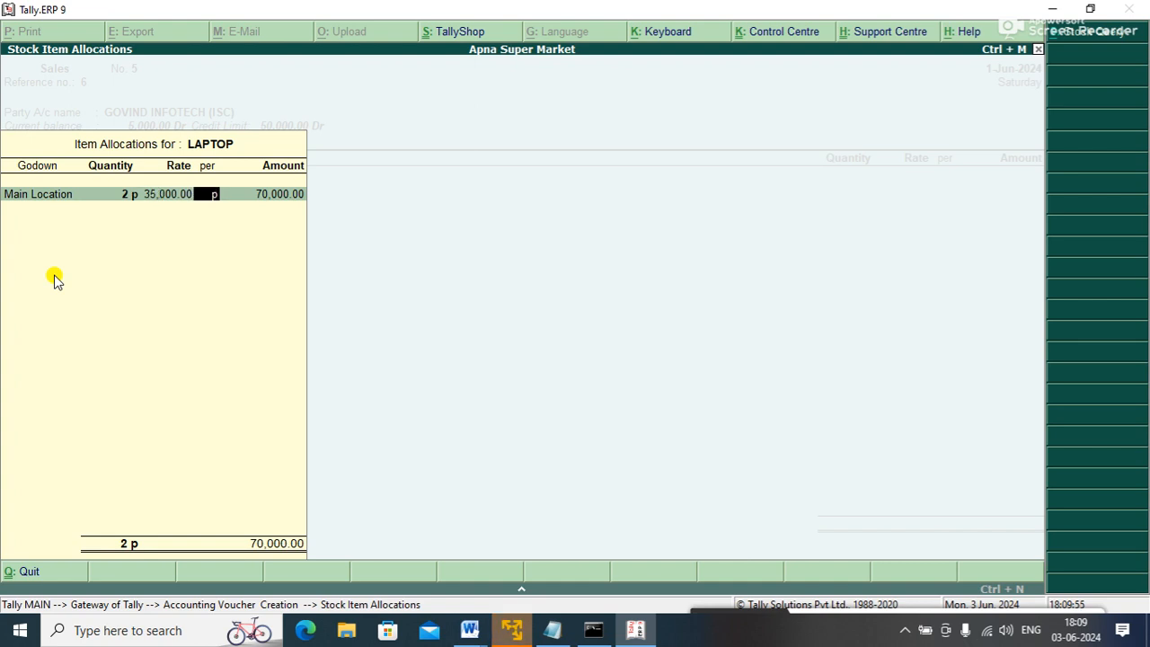
key(Return)
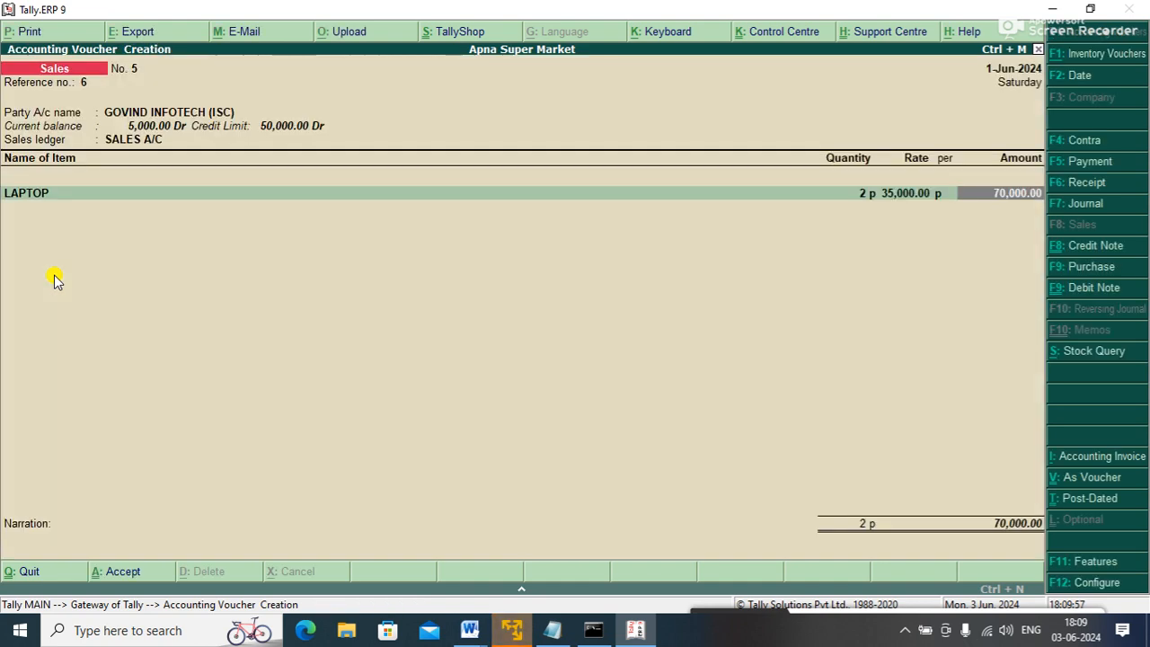
key(Return)
key(Return)
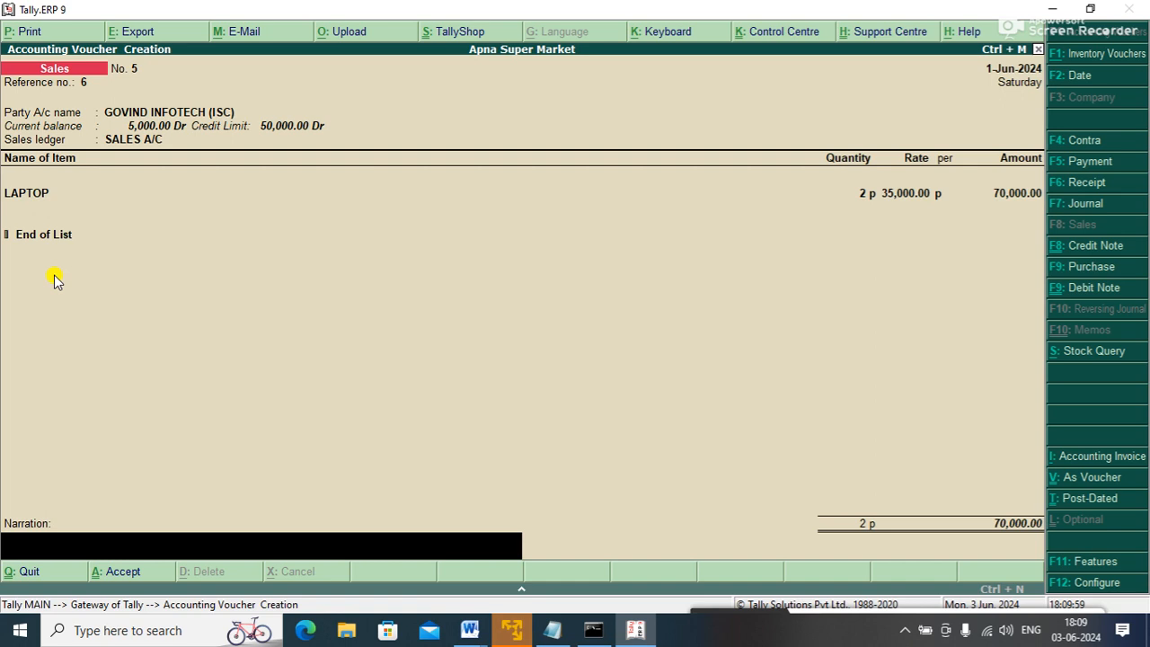
key(Return)
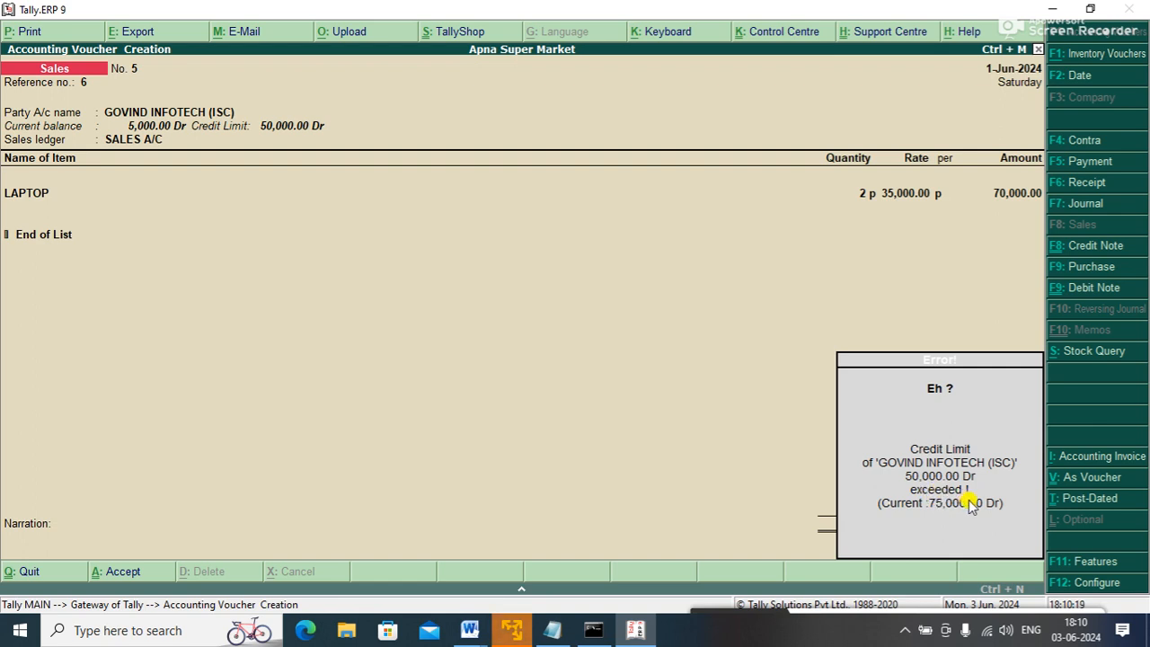
key(Escape)
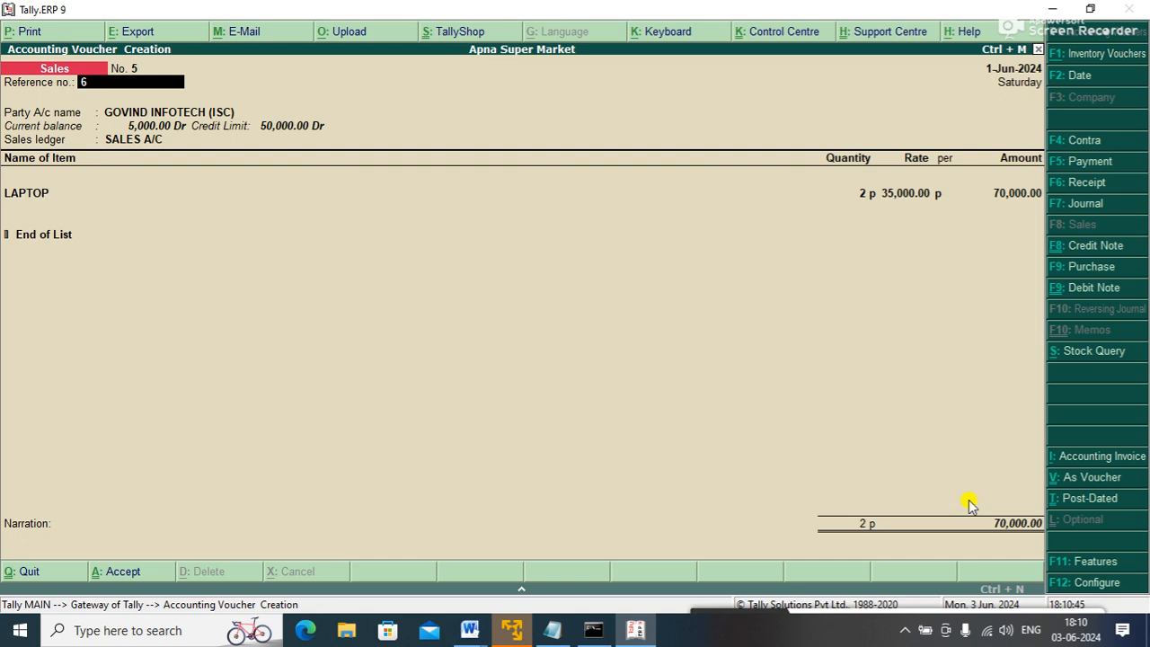
key(Return)
- Change the LAPTOP line to 1 piece at 45,001 and dismiss the resulting credit-limit warning
key(Return)
key(ctrl+a)
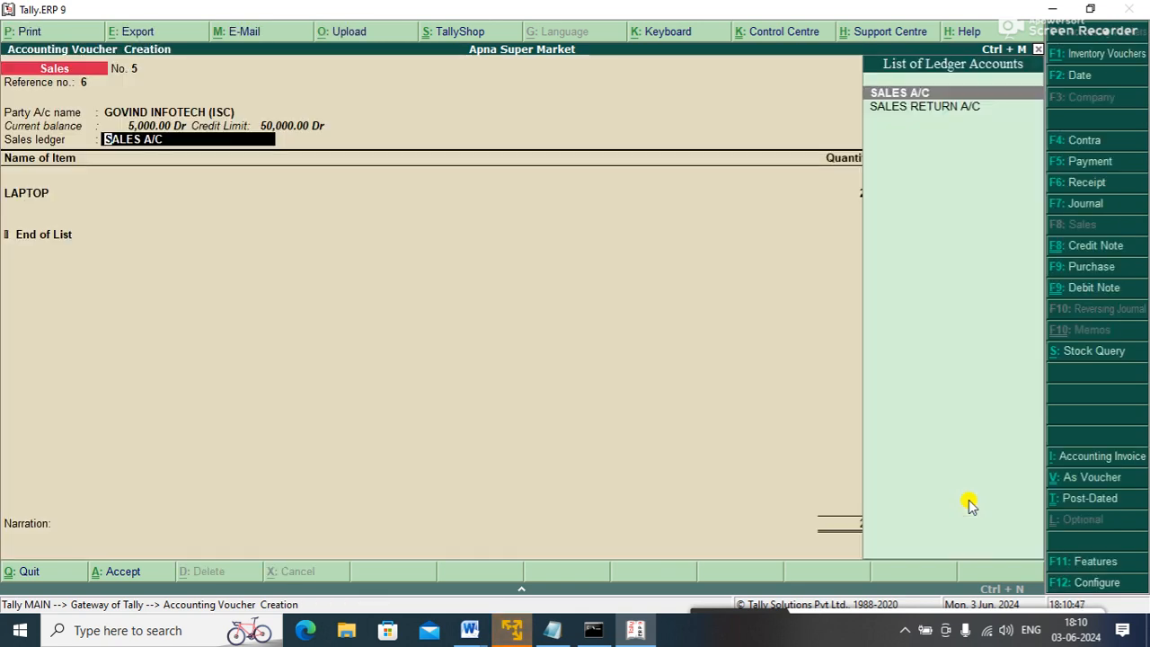
key(Return)
key(Return)
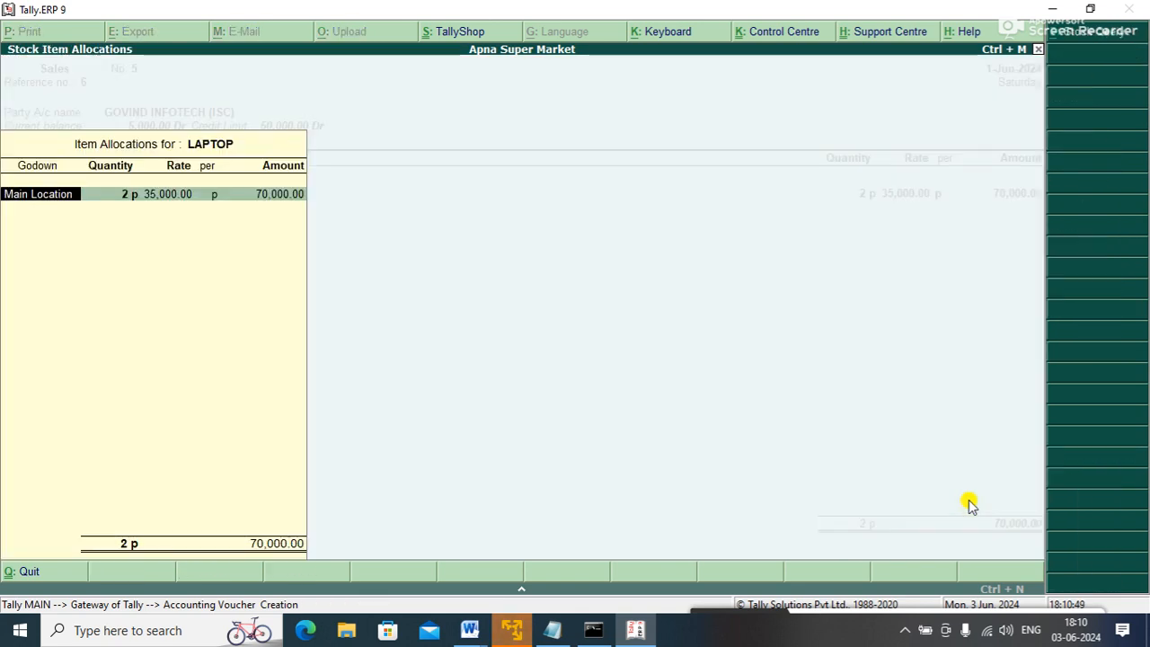
key(Return)
text(1)
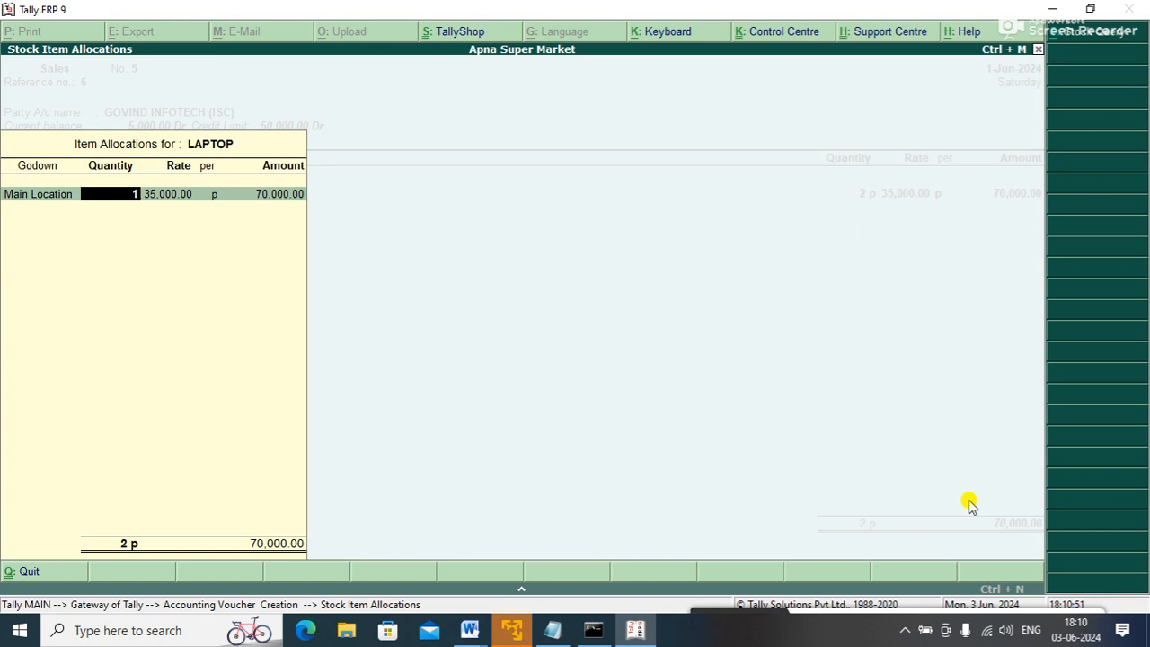
key(Return)
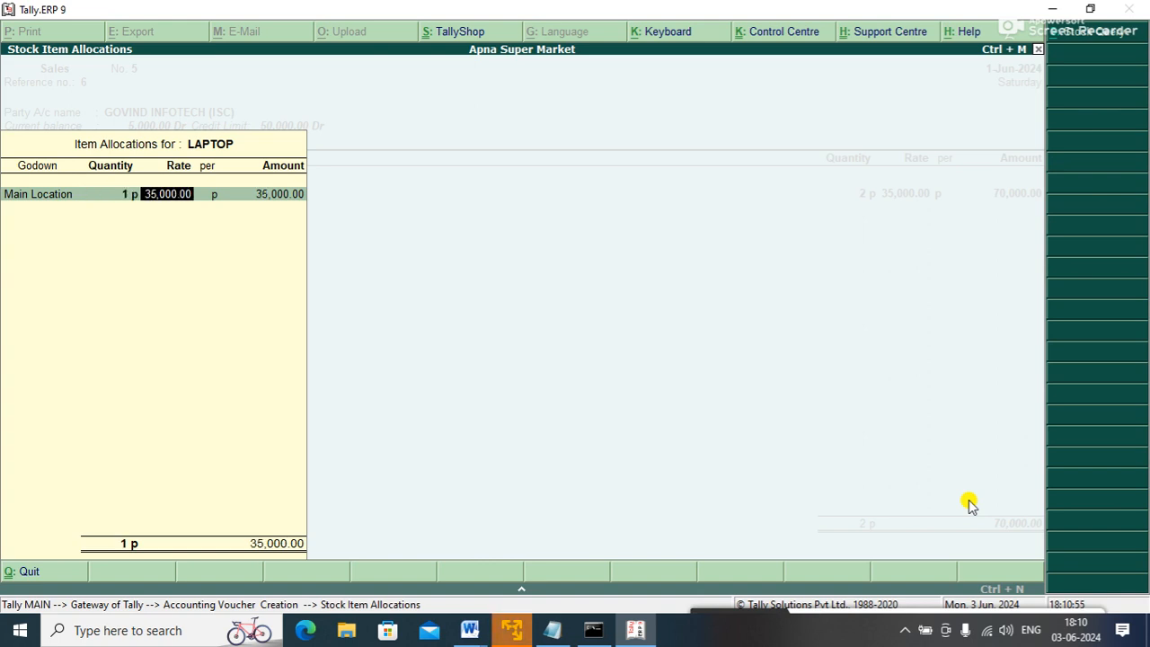
text(45)
text(00)
text(0)
key(Return)
key(Return)
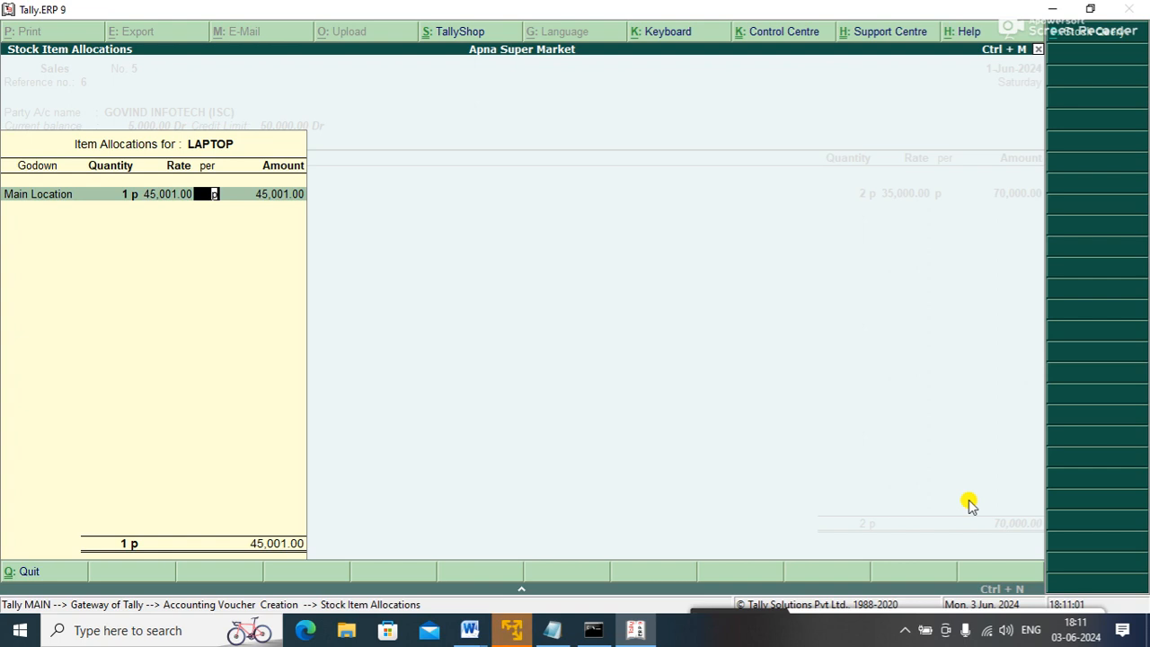
key(Return)
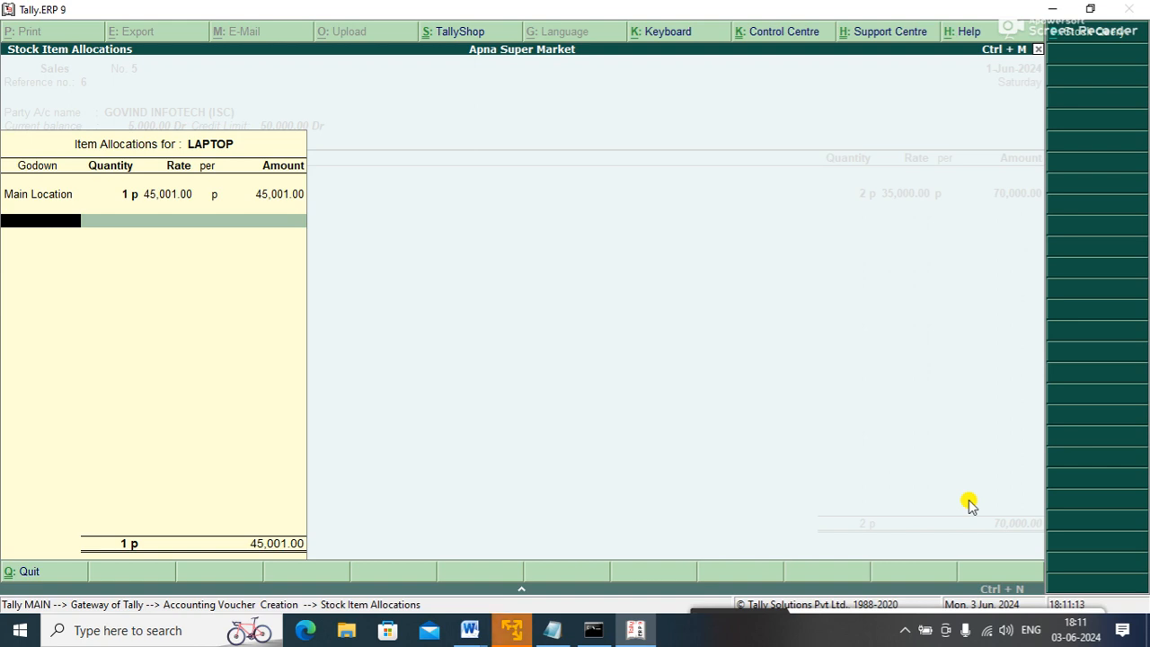
key(Return)
key(Return)
key(Return)
key(Return)
key(Return)
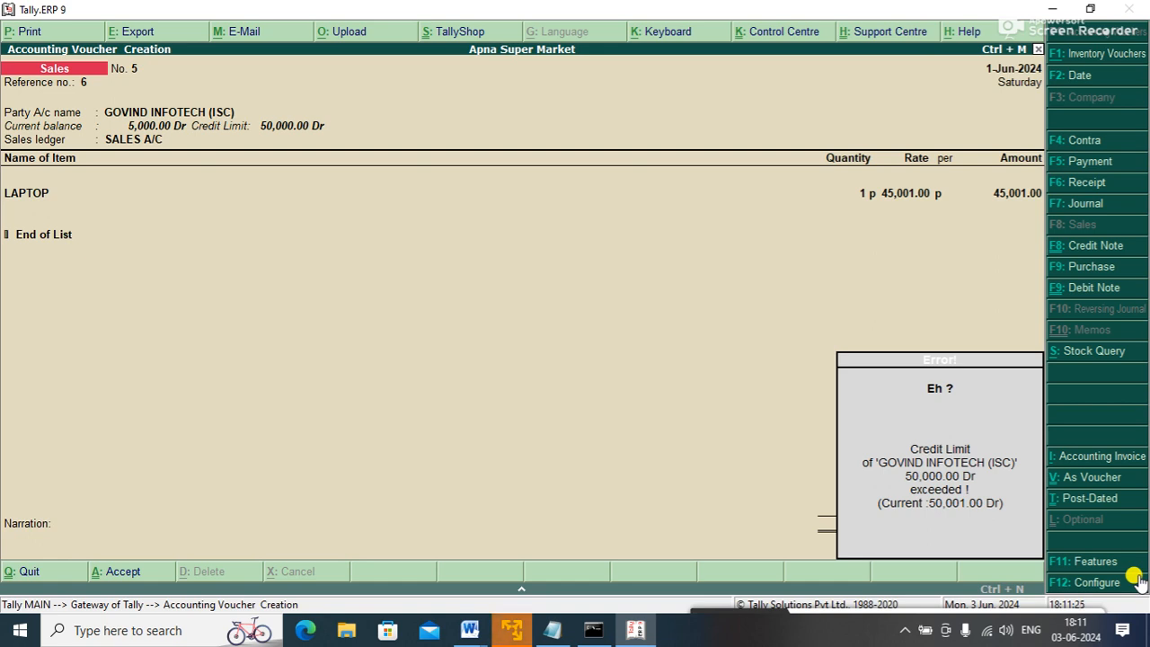
key(Escape)
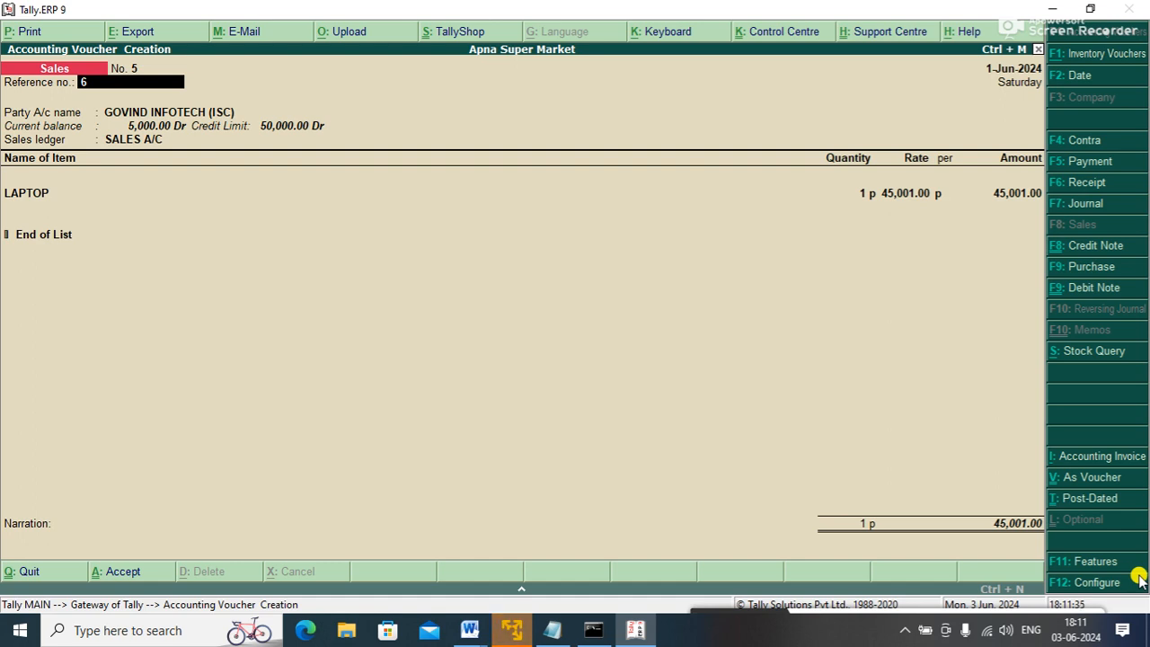
- Lower the LAPTOP rate to 45,000, bringing the voucher total down to 45,000.00
key(Return)
key(Return)
key(Return)
key(Return)
key(Return)
key(Return)
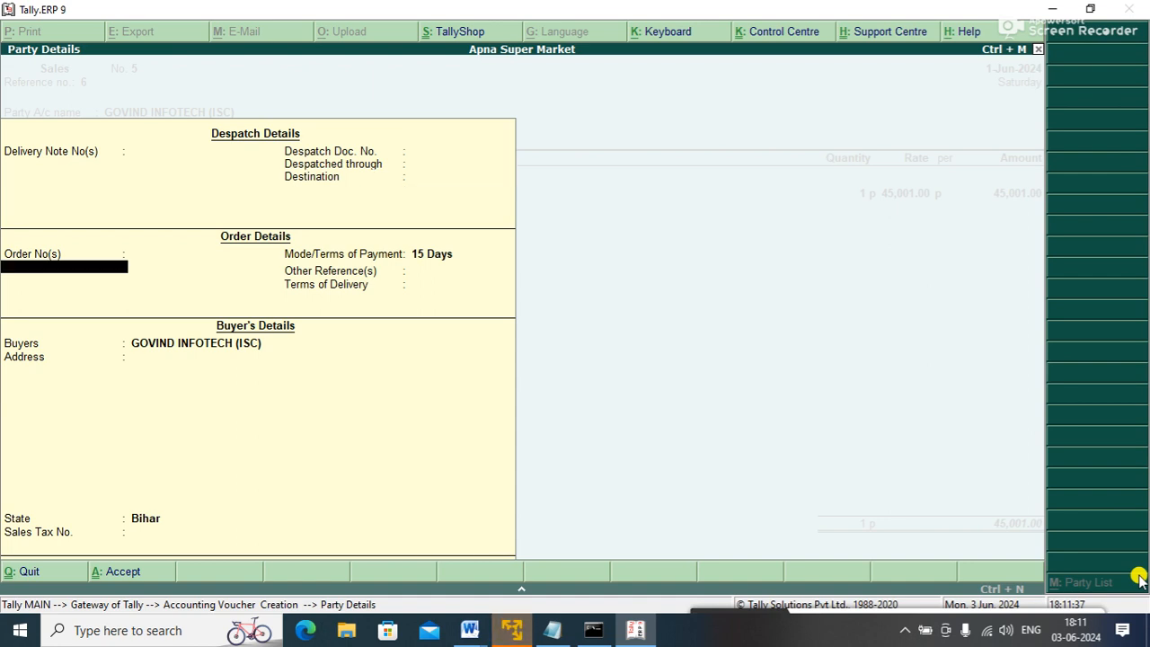
key(ctrl+a)
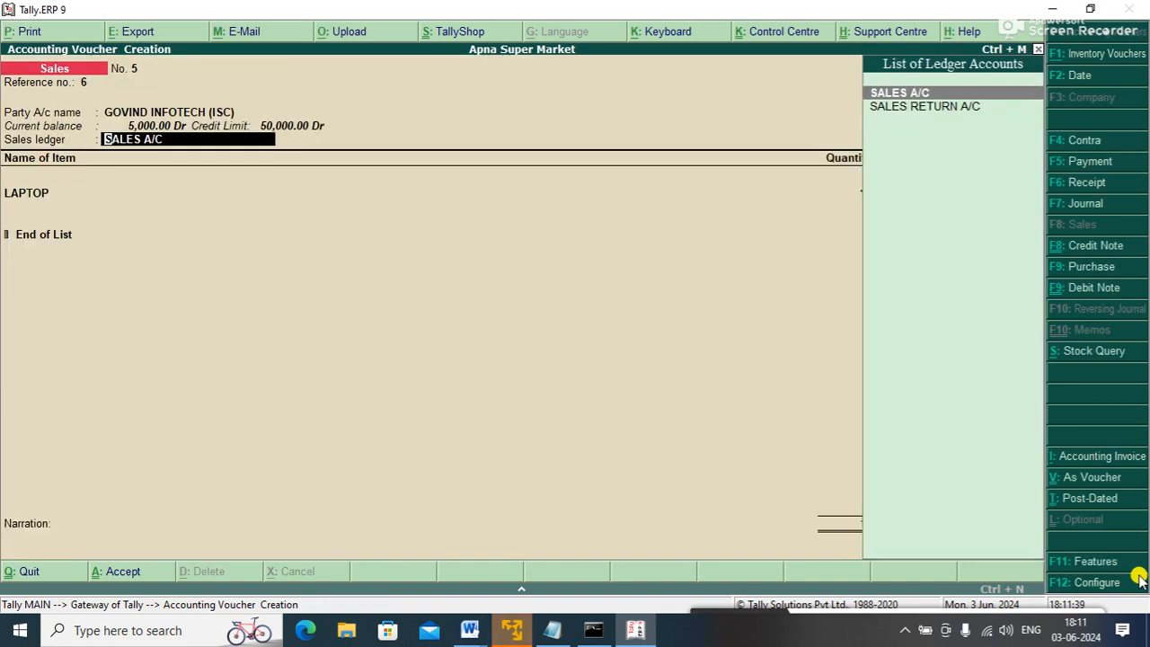
key(Return)
key(Return)
key(Return)
key(Return)
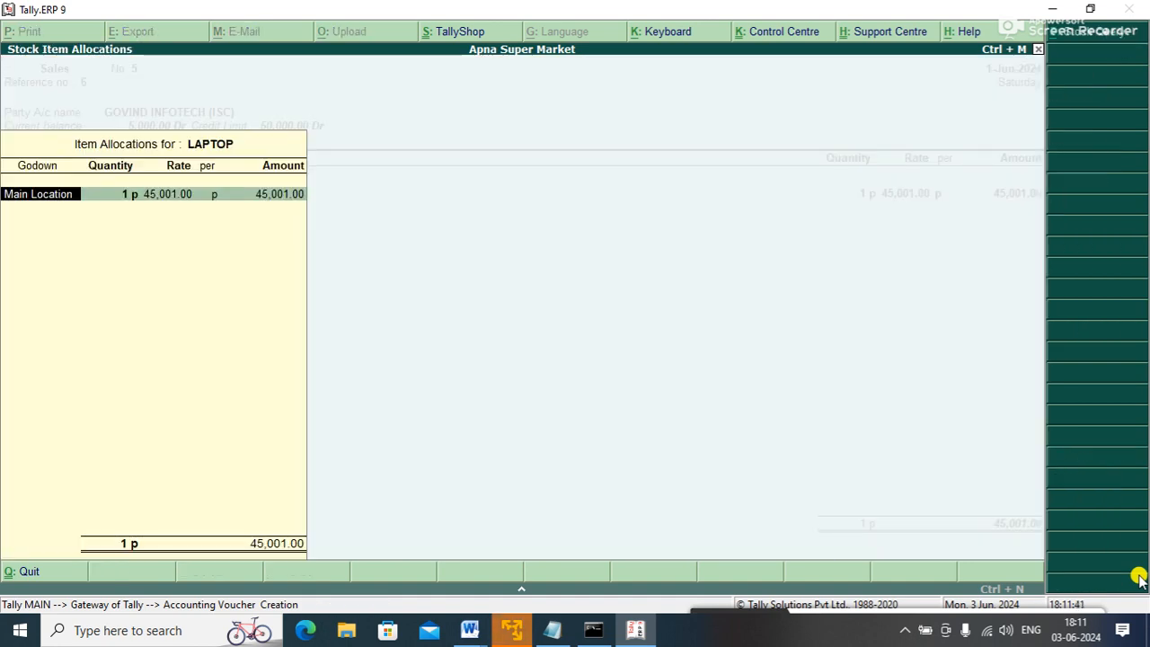
text(45000)
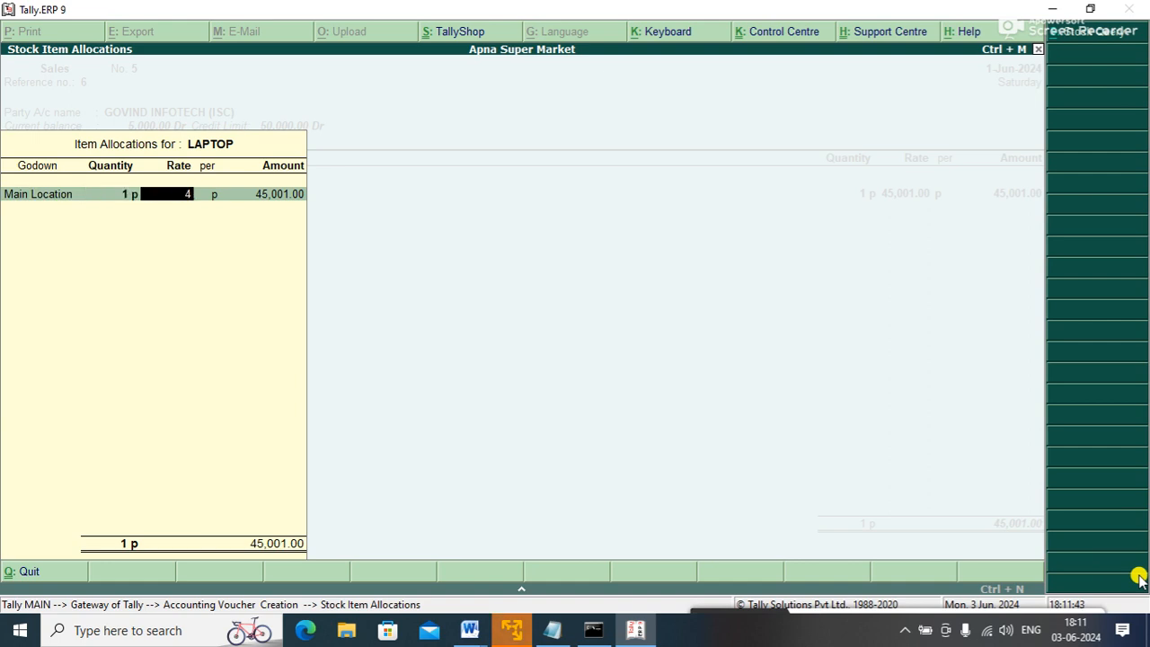
key(Return)
key(Return)
key(Return)
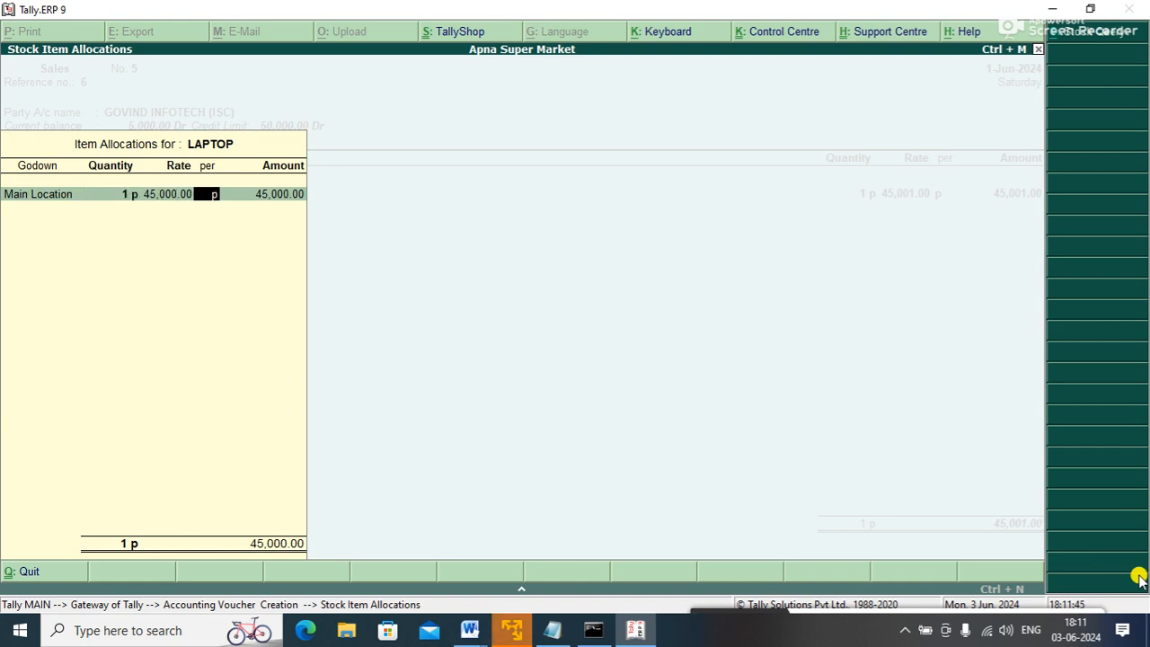
key(Return)
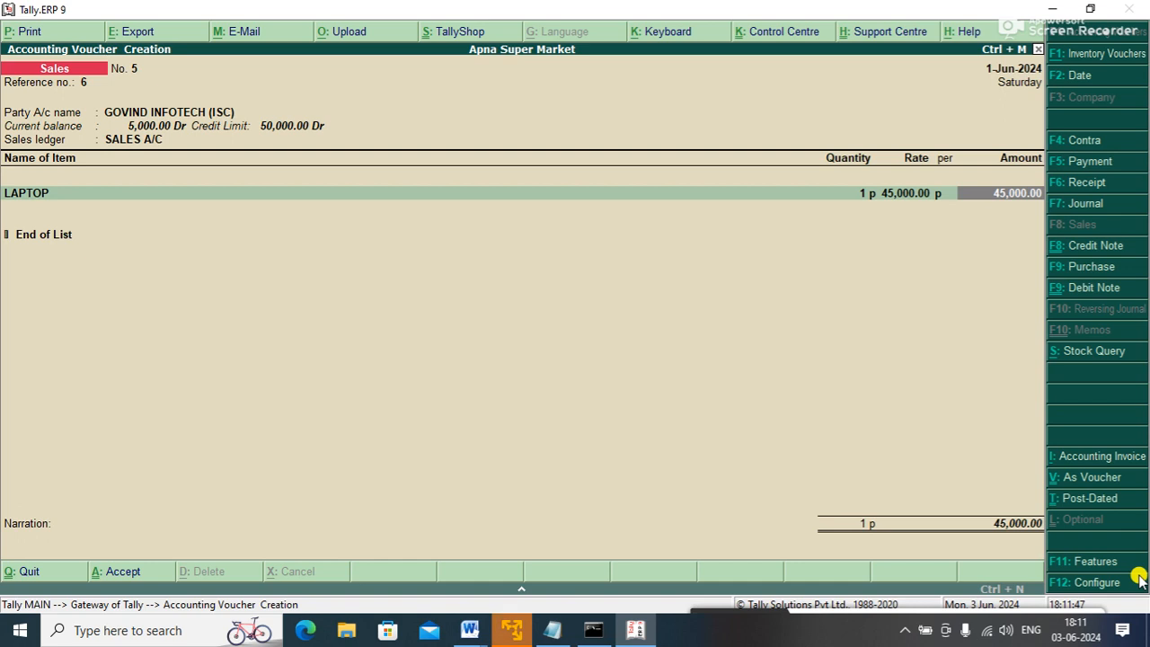
key(Return)
key(Return)
key(Return)
key(Return)
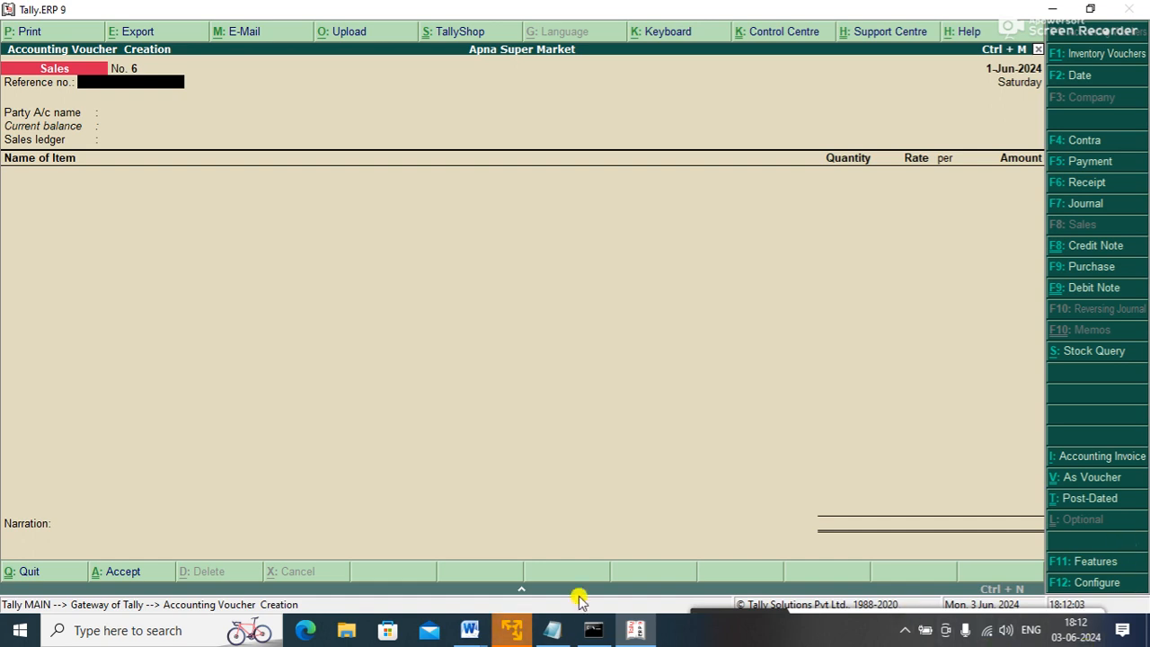
- Add note 6 'Enabling credit limit for the customers.' in Document2, starting item 7
click(469, 630)
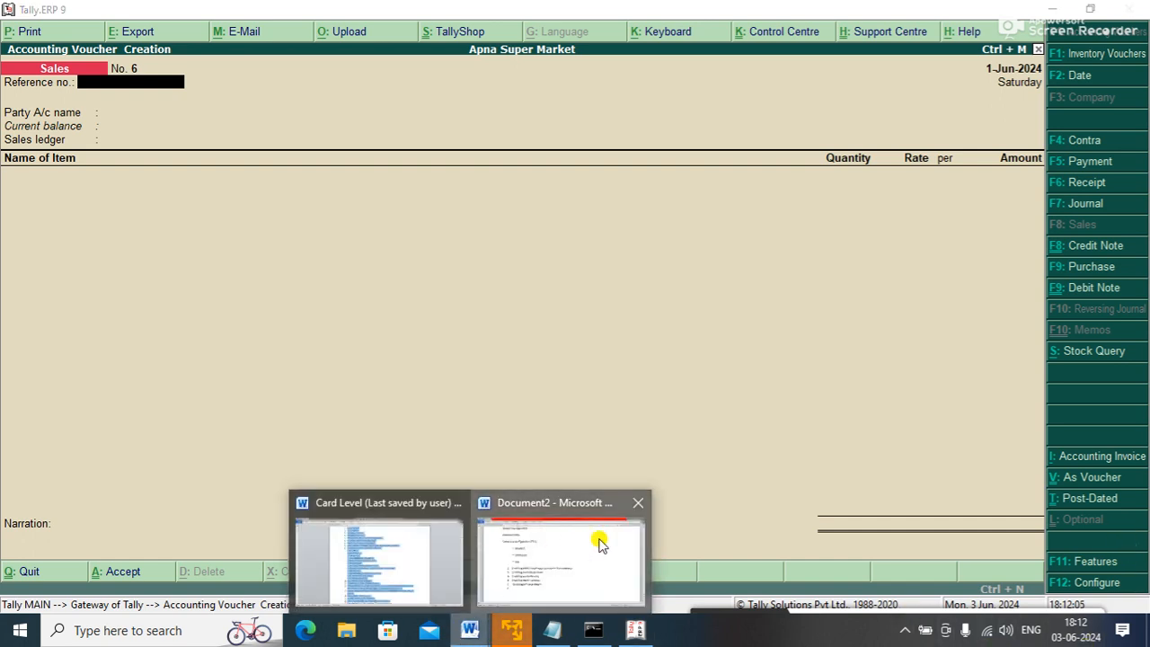
click(601, 541)
text(e)
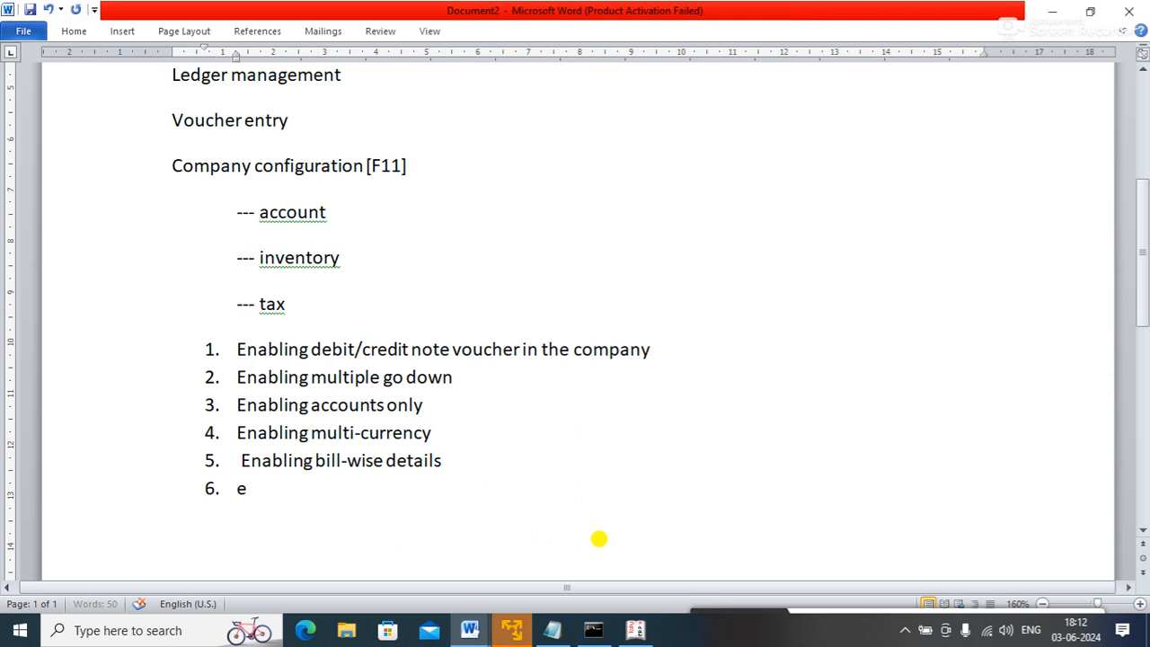
text(nabling credit limit for t)
key(BackSpace)
key(BackSpace)
key(BackSpace)
text(r the)
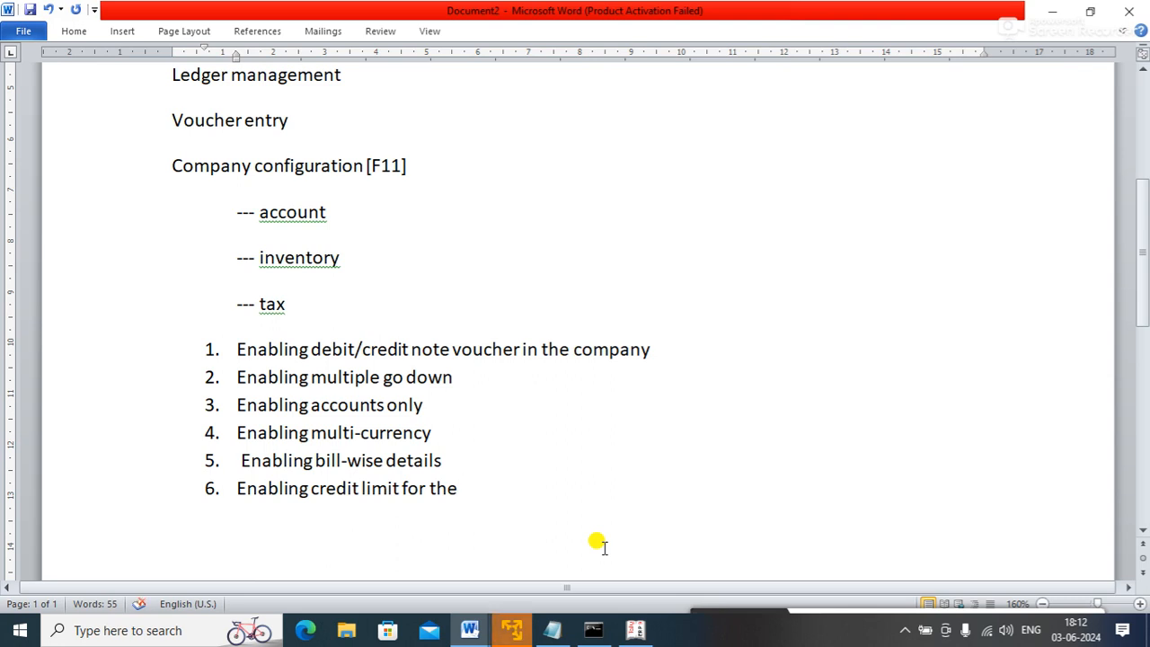
text(customers.)
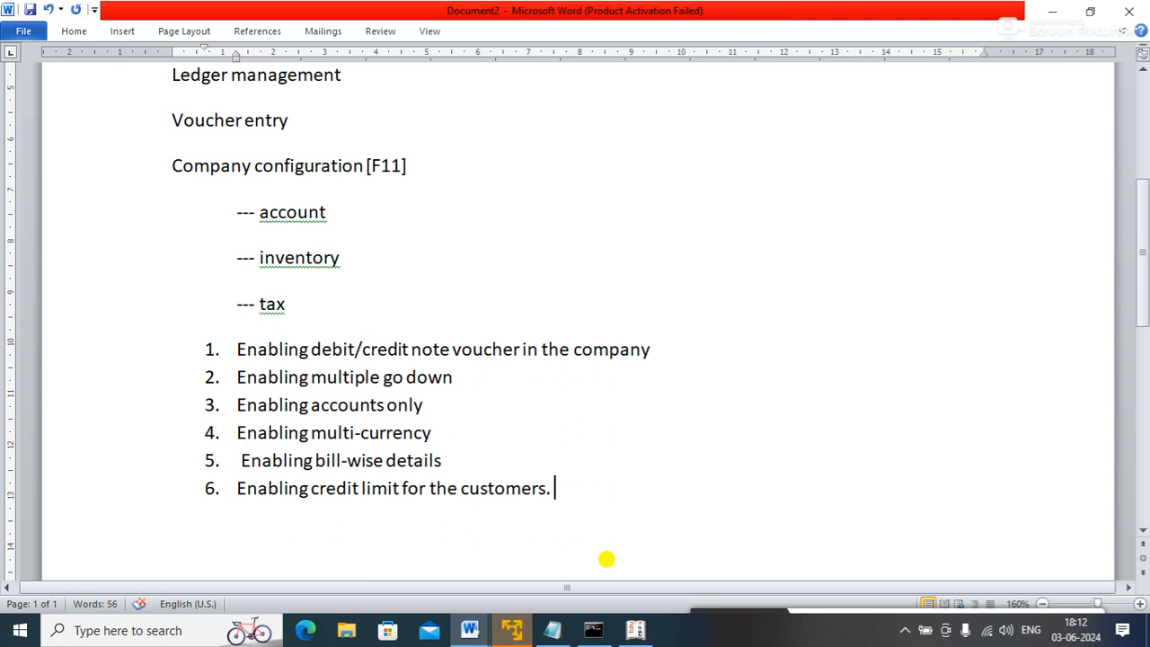
key(Return)
click(630, 633)
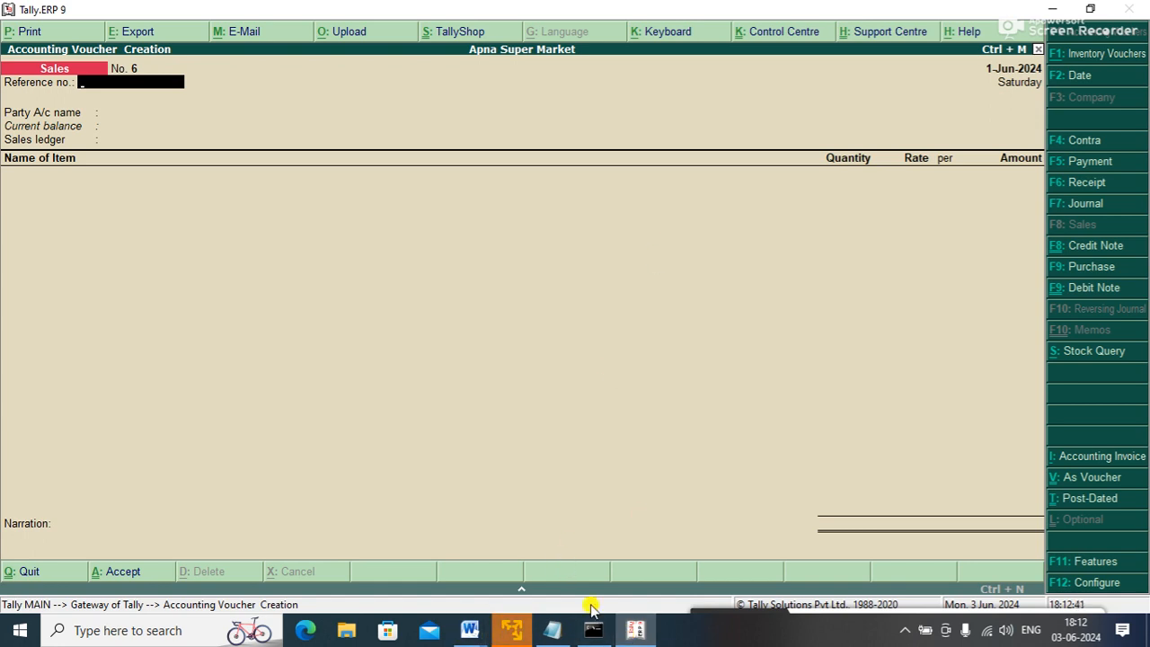
click(634, 634)
click(638, 633)
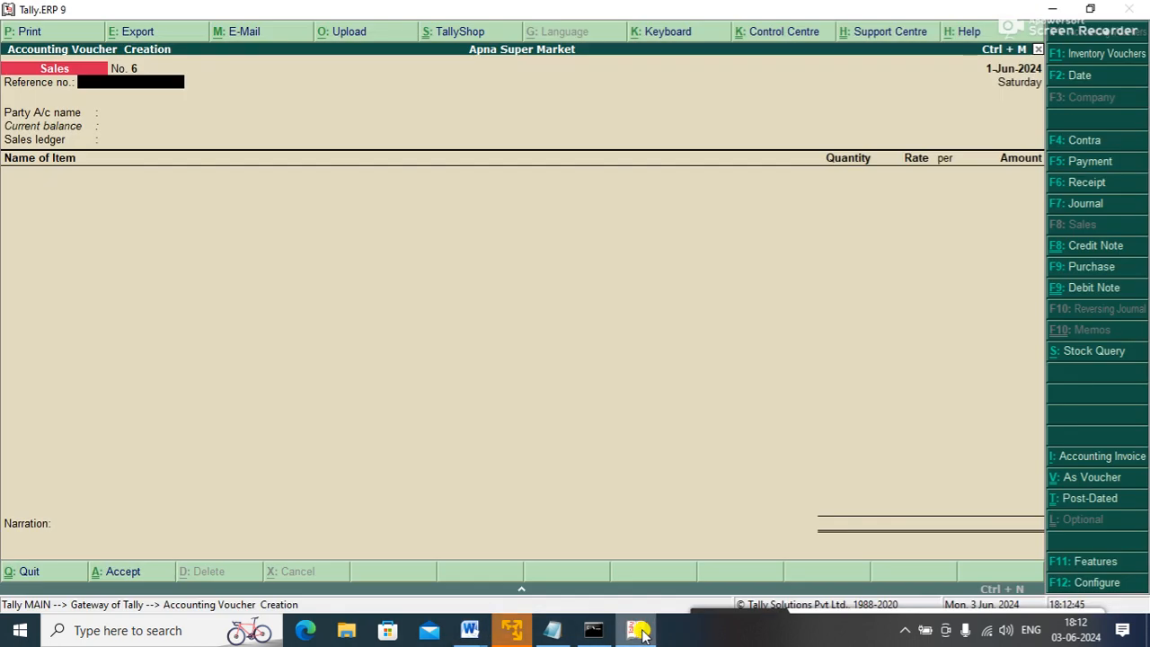
key(F11)
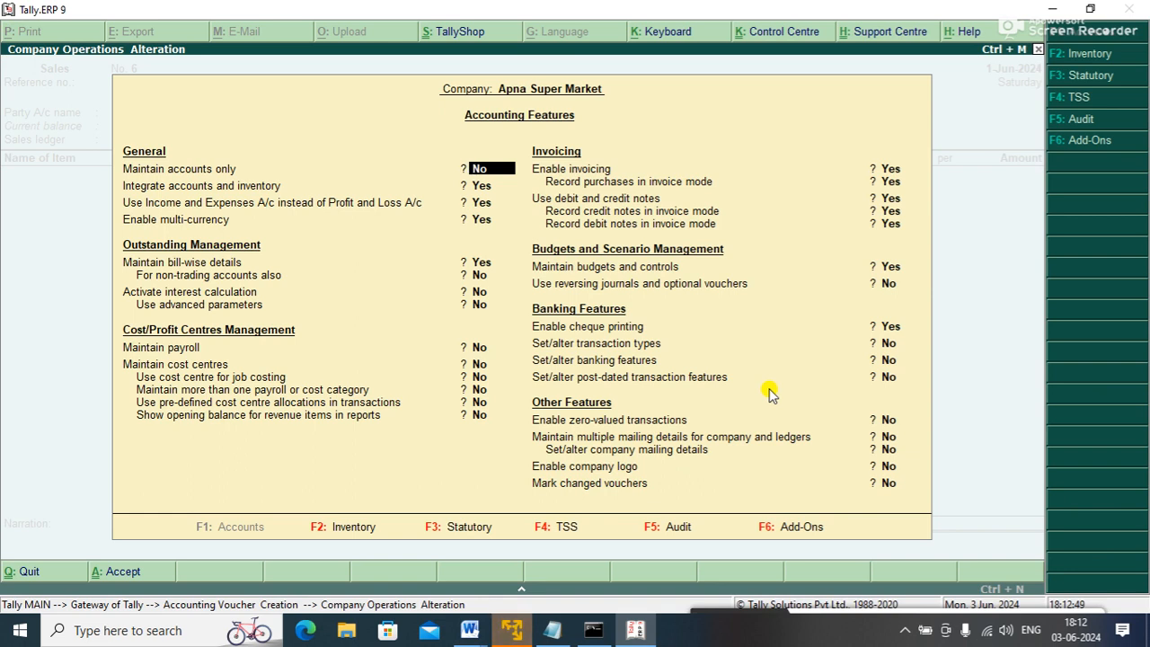
click(350, 527)
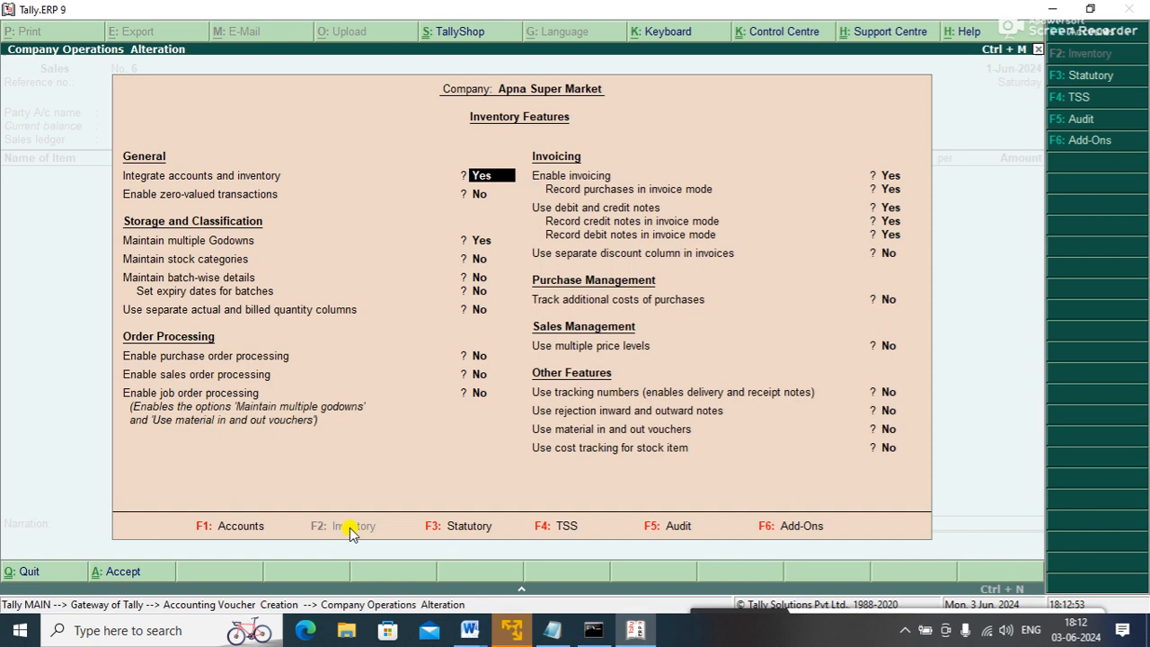
click(453, 527)
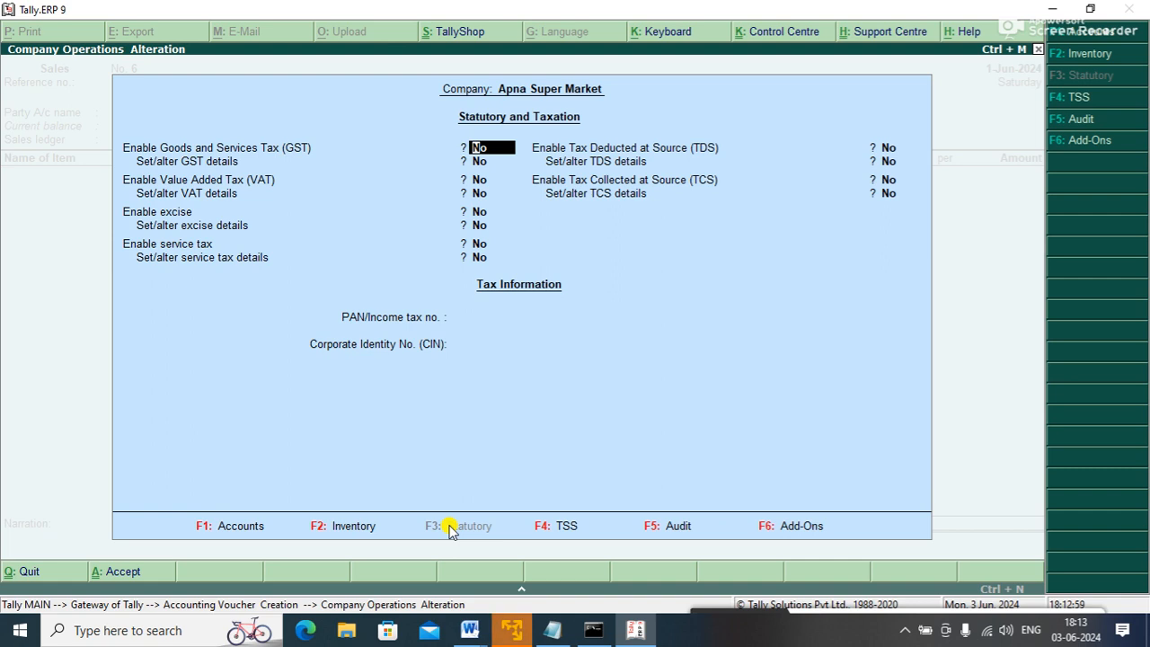
key(Escape)
key(y)
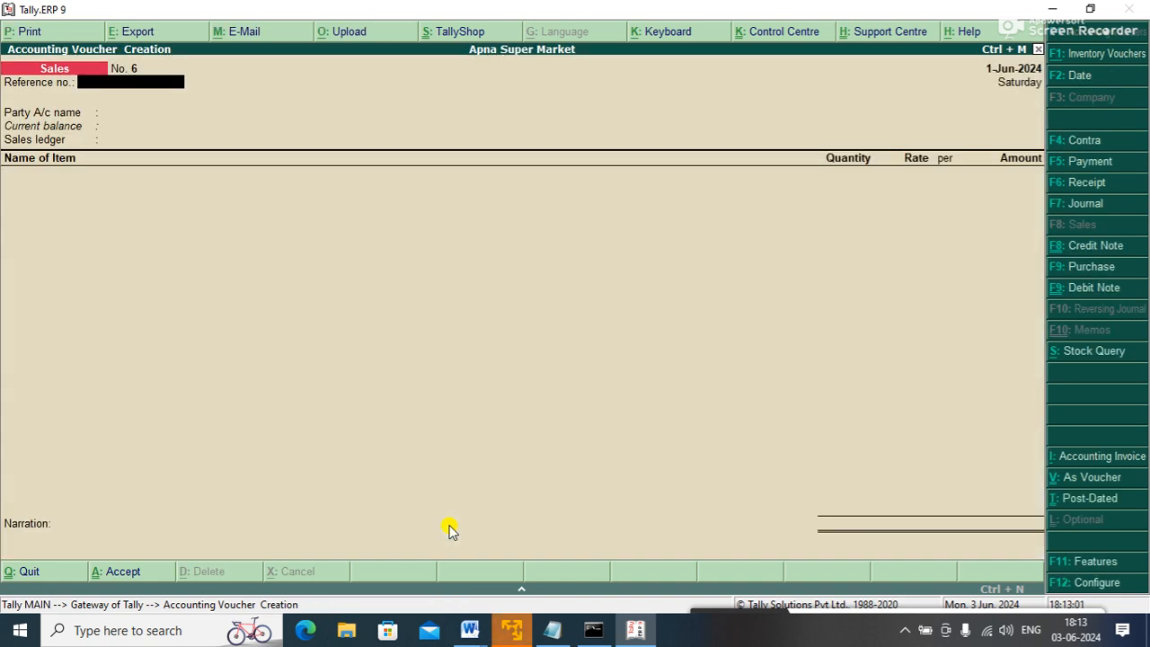
mouse_move(485, 620)
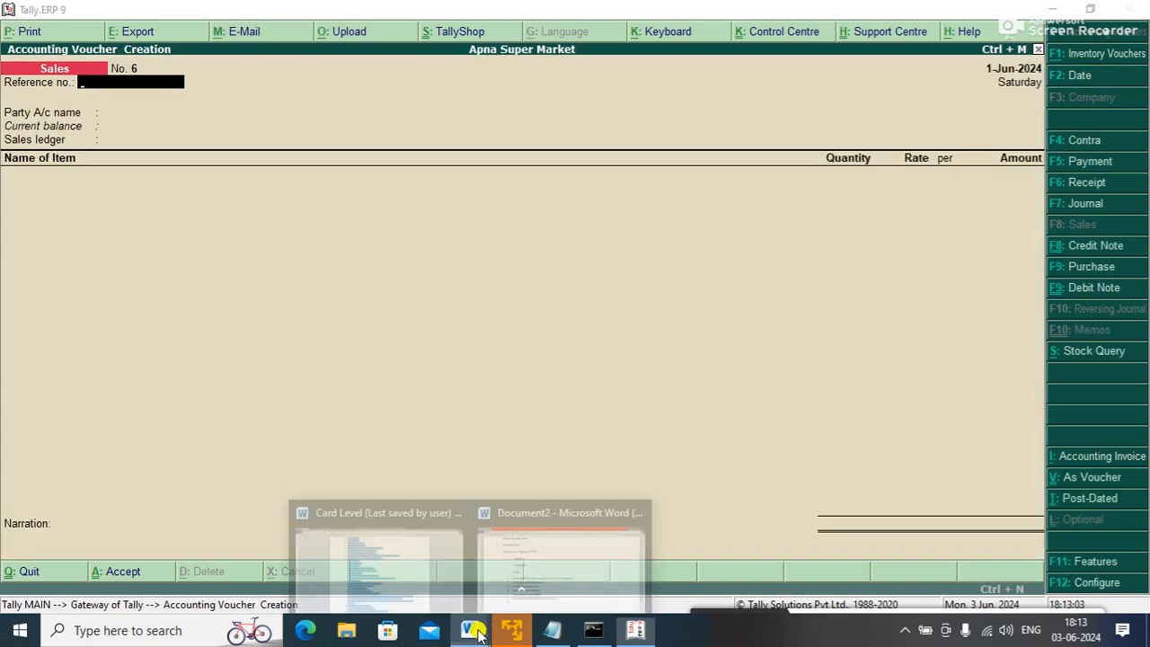
- Select notes items 1–6 in Document2, then minimize Word and Tally to show the desktop
click(548, 570)
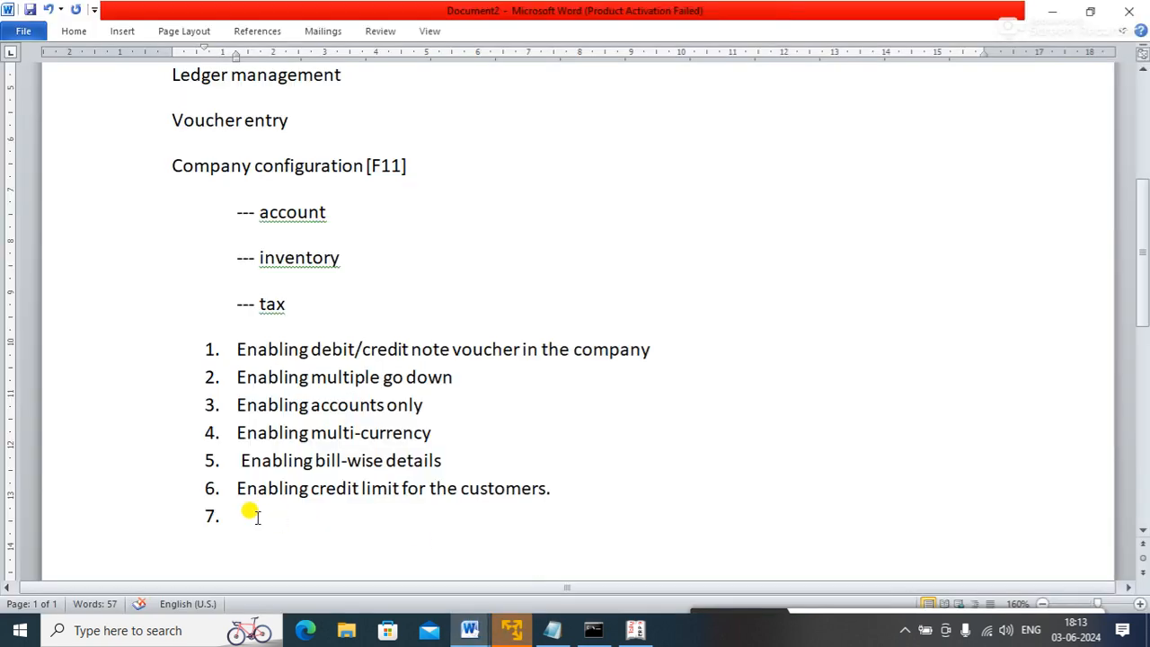
drag(550, 486, 154, 348)
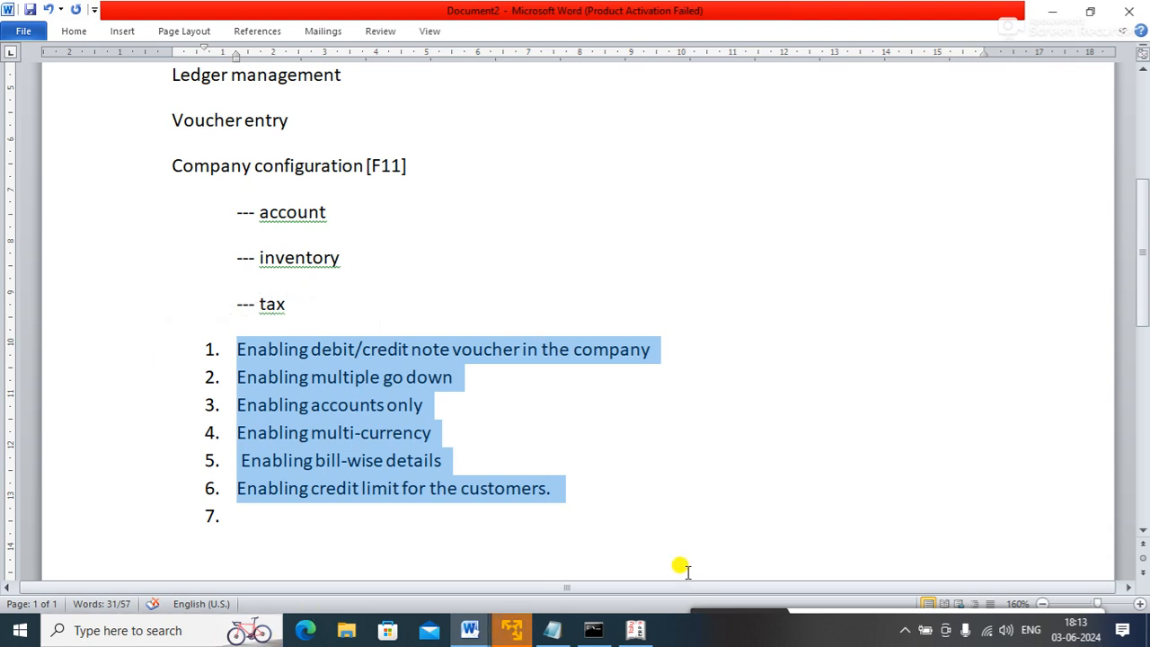
click(1051, 11)
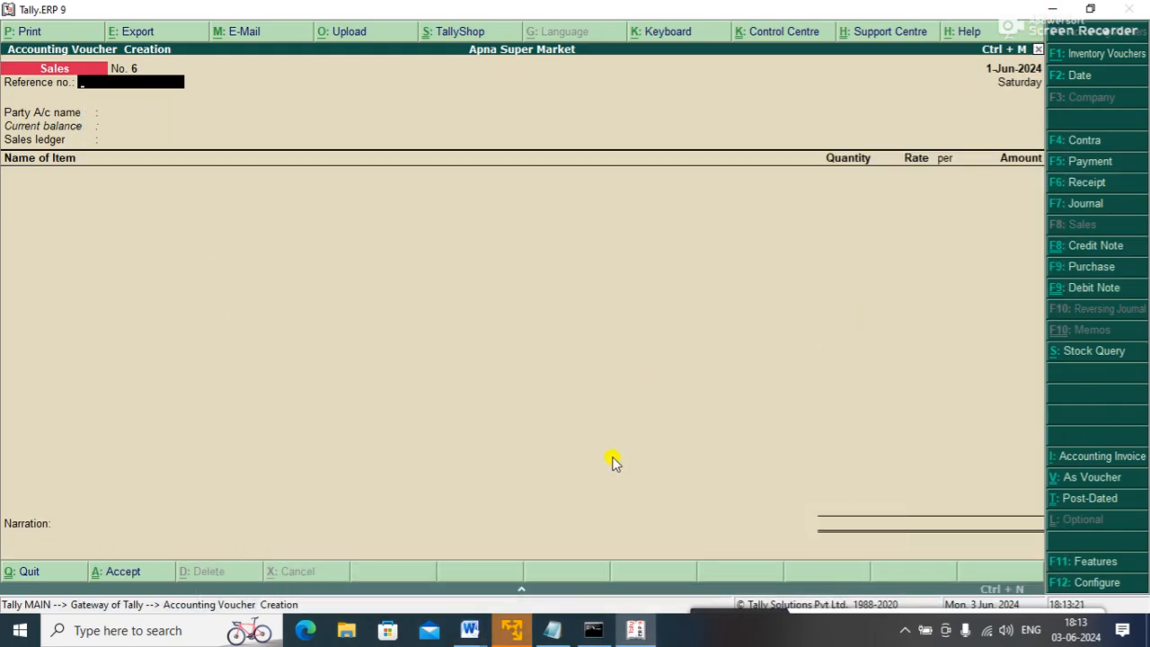
click(1051, 9)
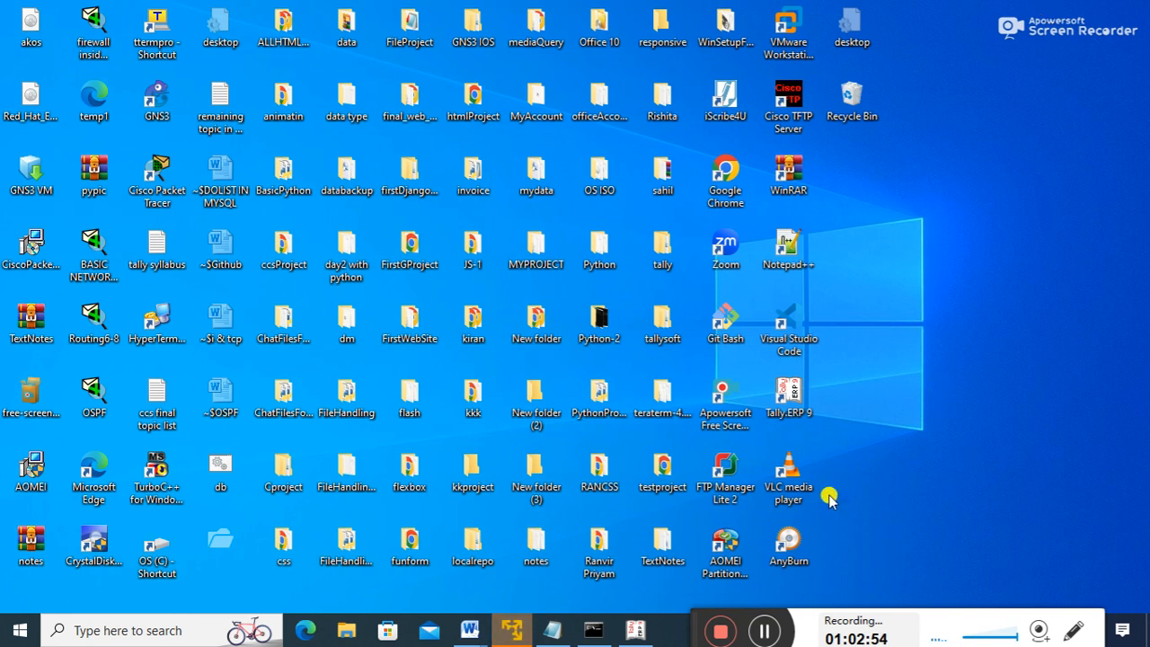
drag(696, 618, 707, 472)
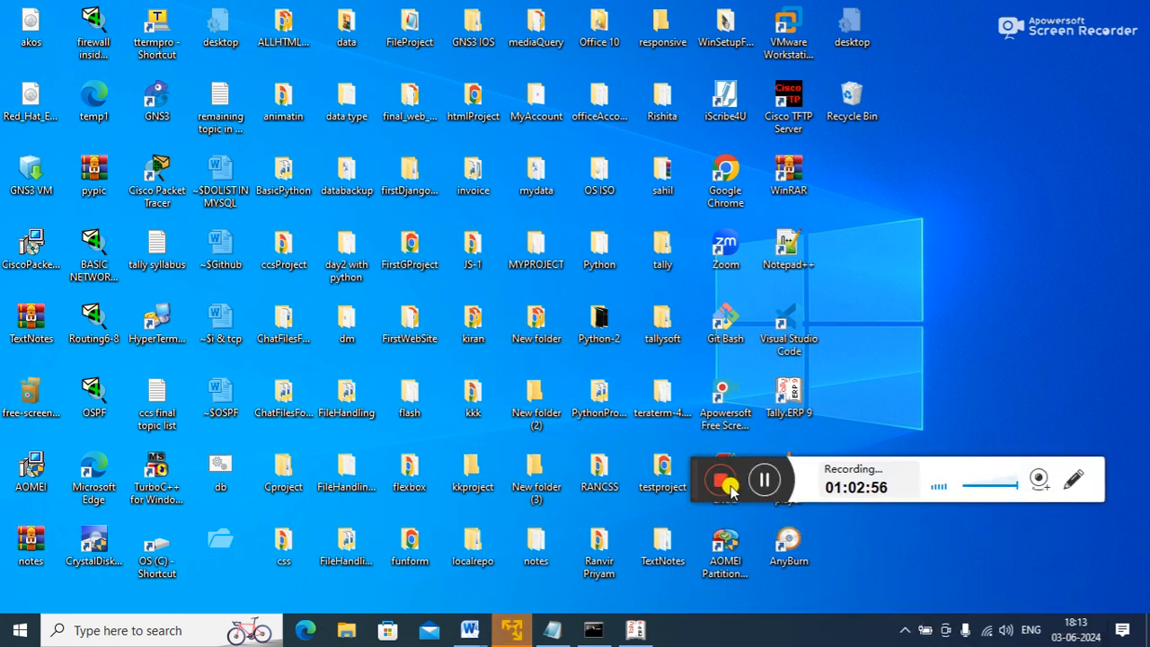